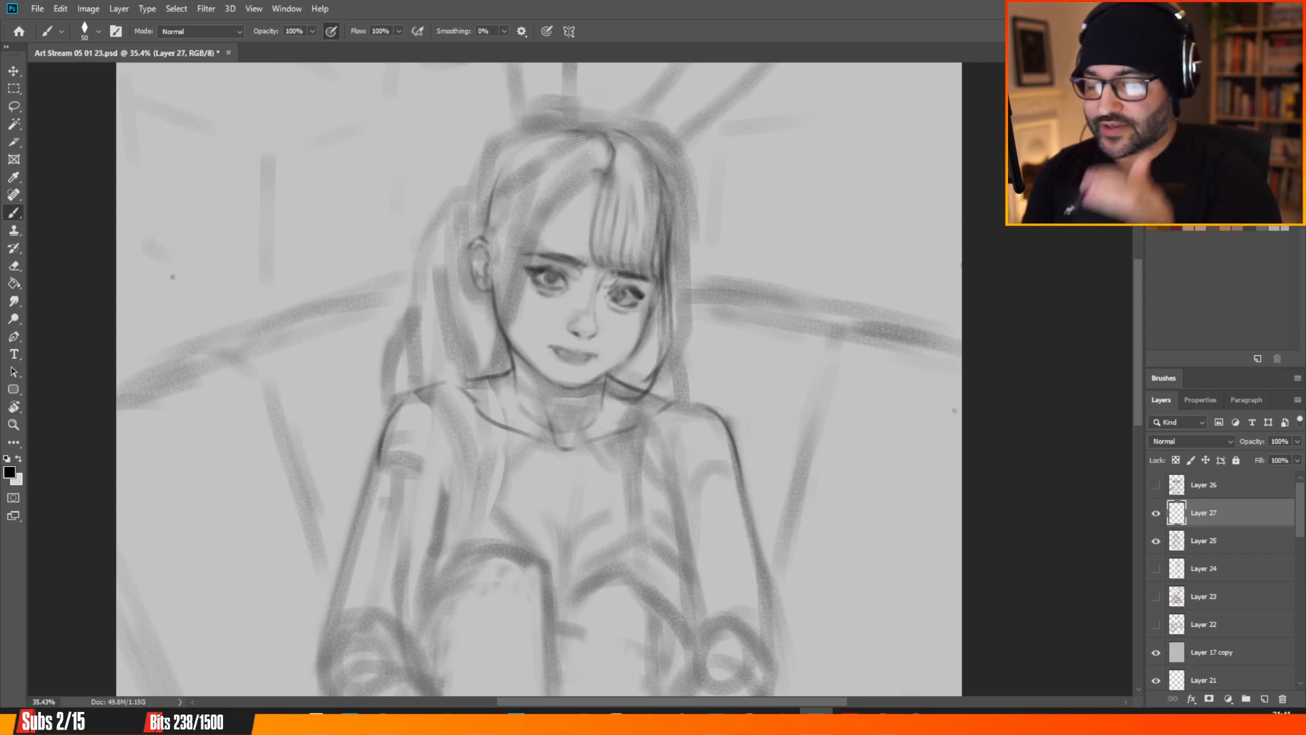
Brush light hair strands on Layer 27 across the crown, sweeping from the parting toward the ear.
drag(591, 175, 560, 197)
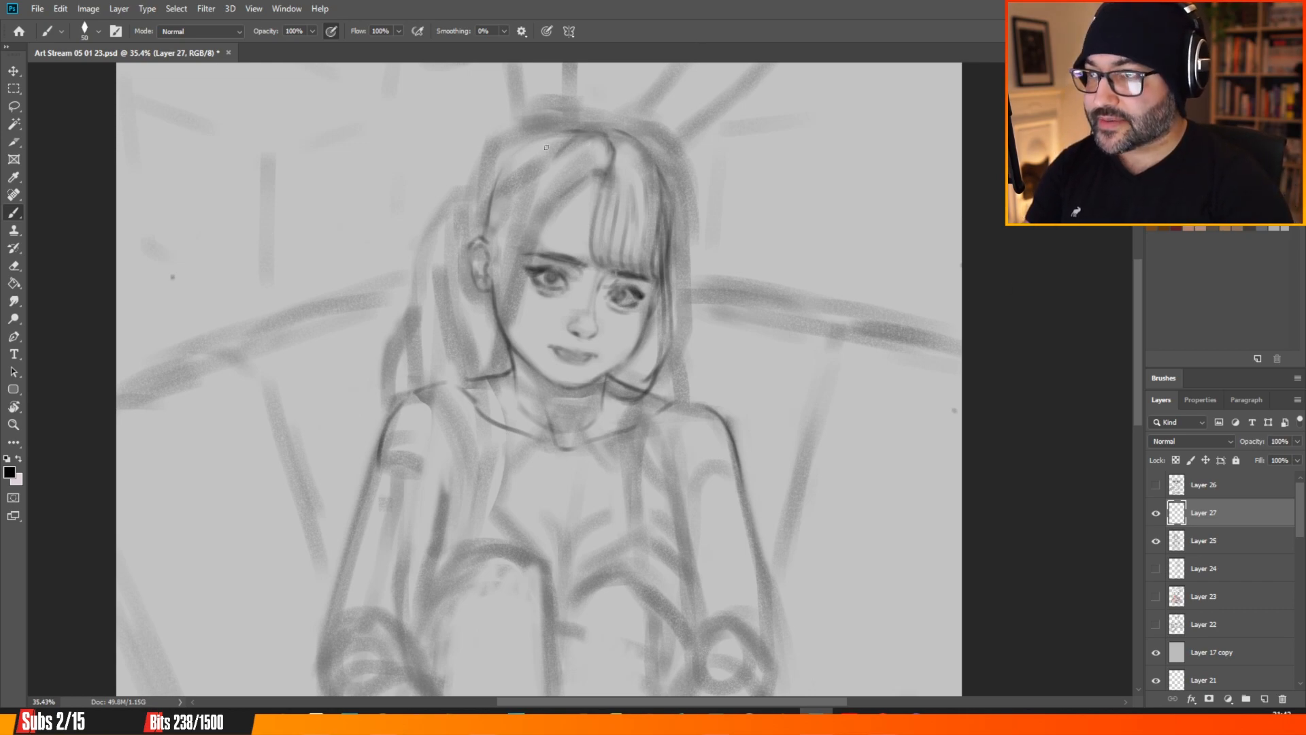
drag(550, 160, 533, 183)
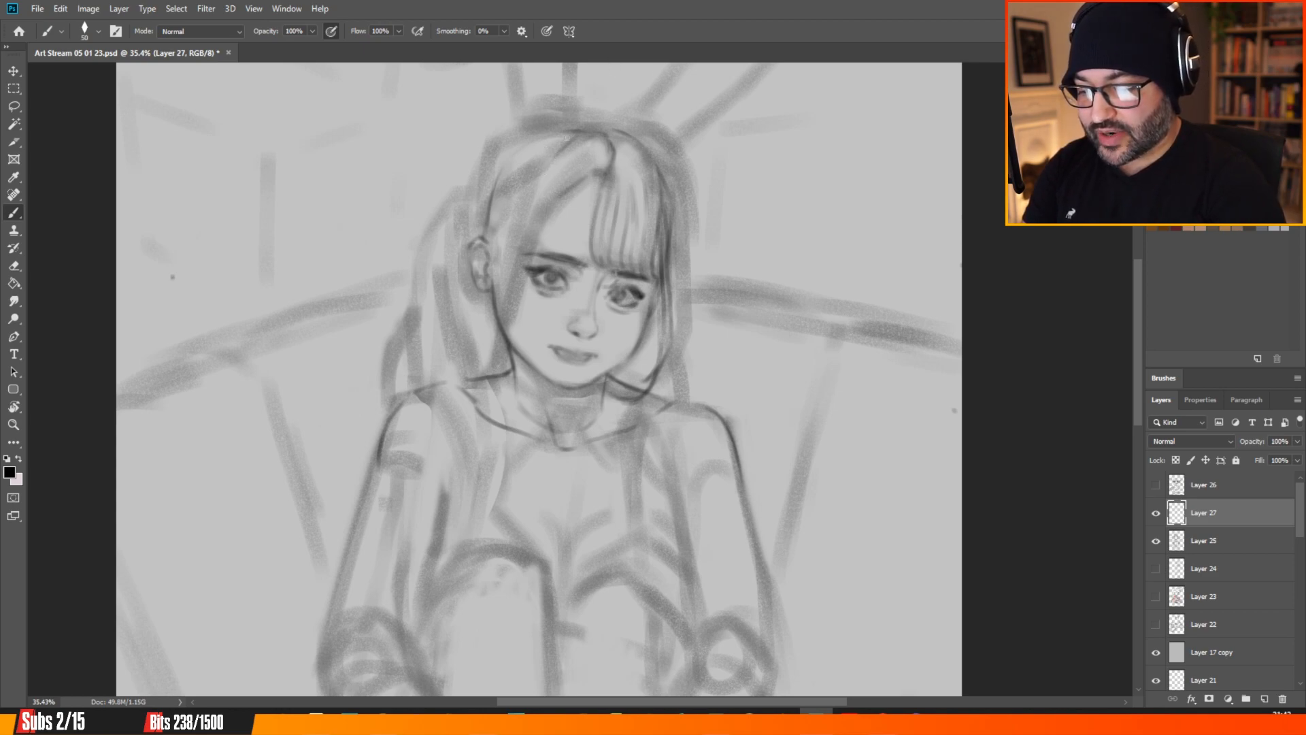
drag(555, 156, 539, 174)
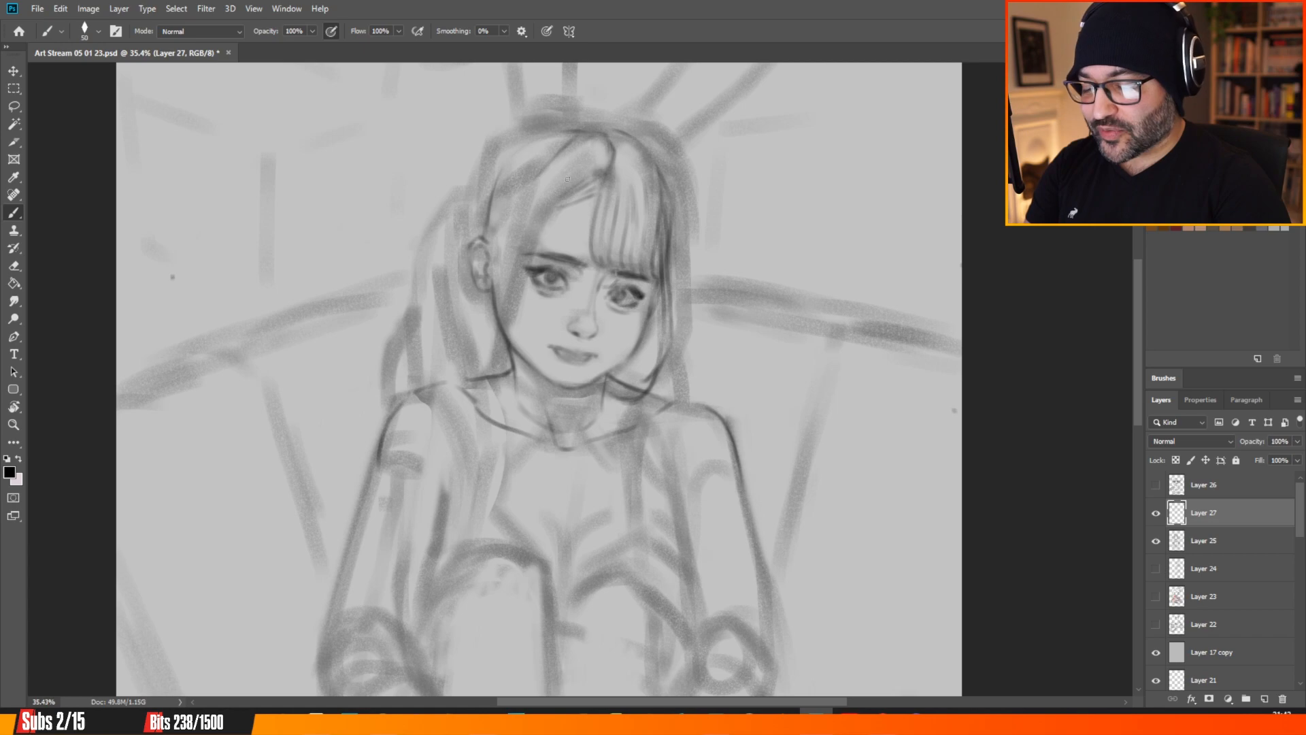
Draw a front lock of hair falling from the forehead past the cheek to the jaw on the ear side.
drag(557, 198, 496, 347)
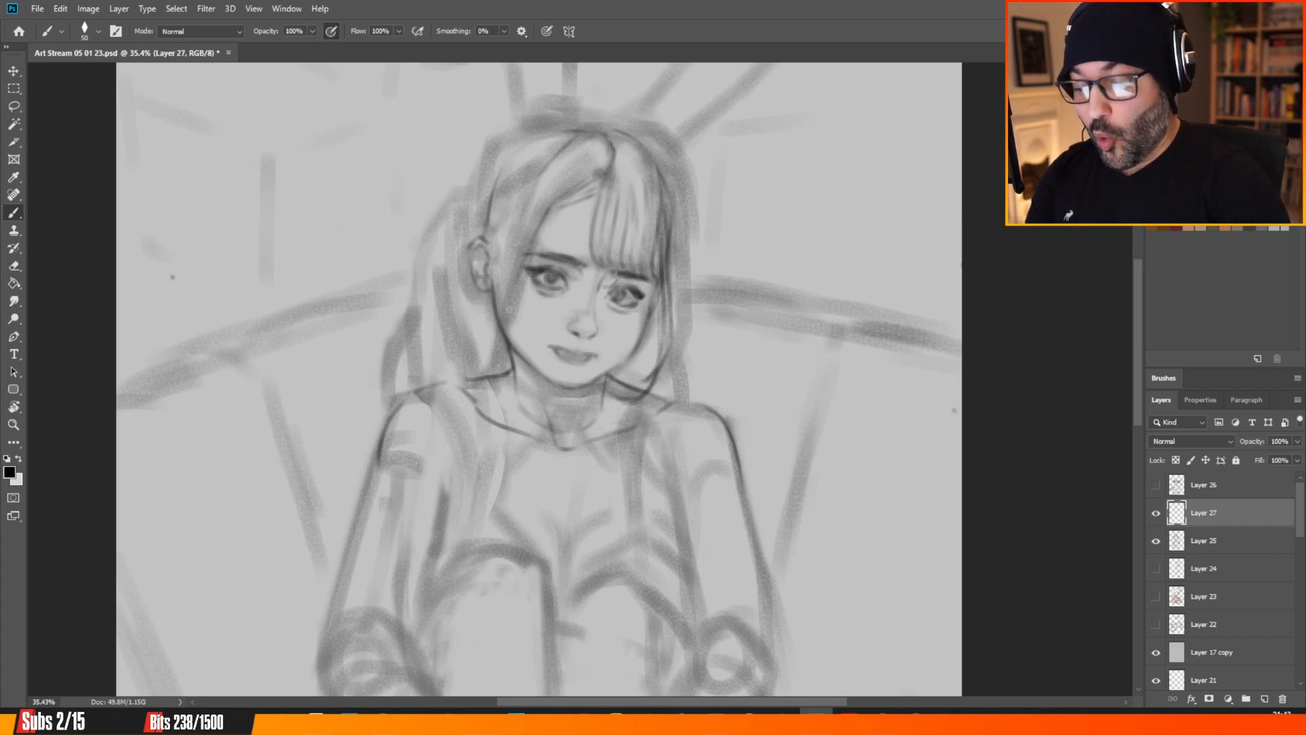
drag(509, 309, 503, 361)
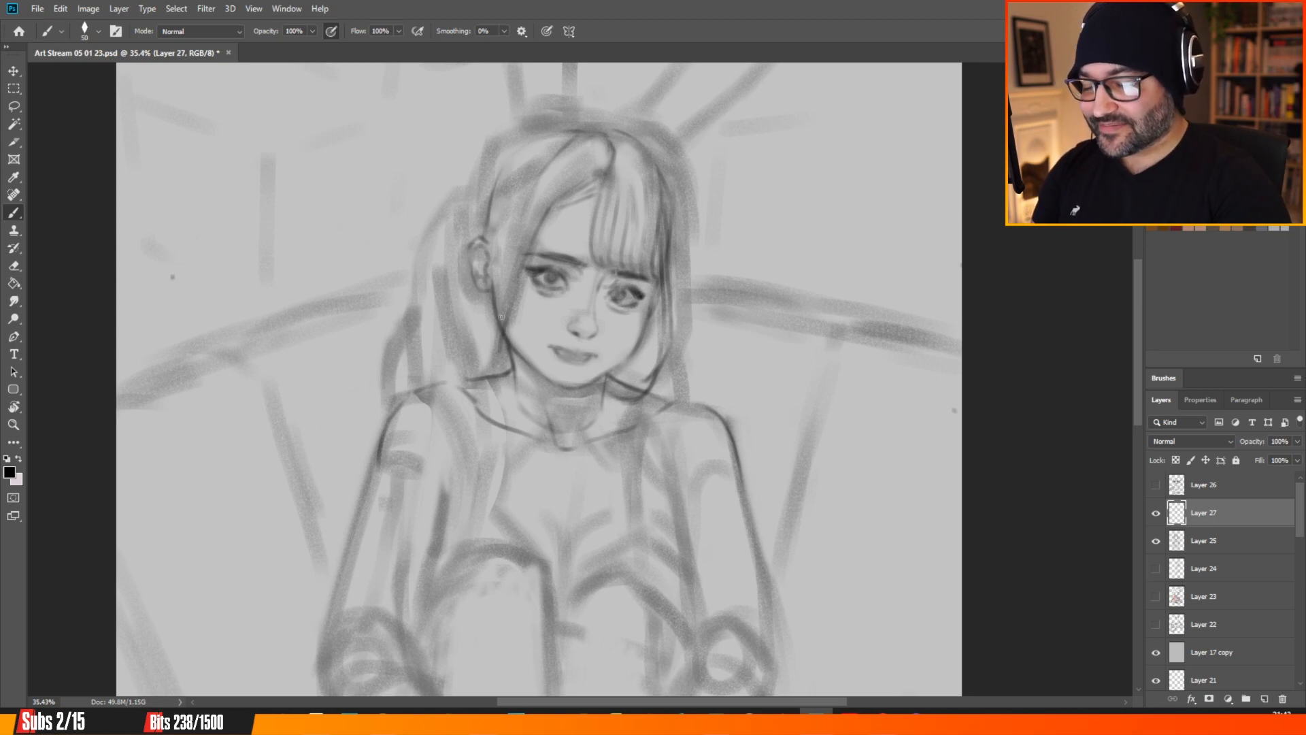
drag(504, 316, 510, 366)
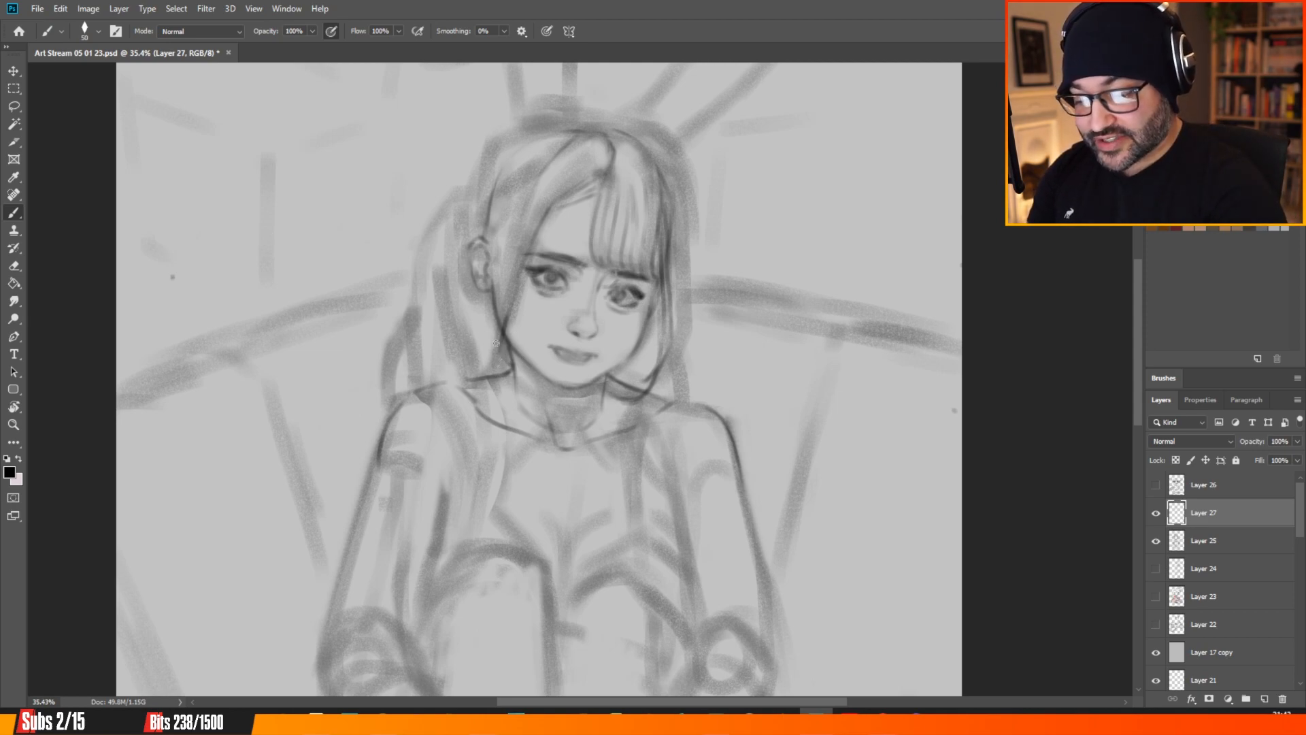
drag(501, 332, 509, 361)
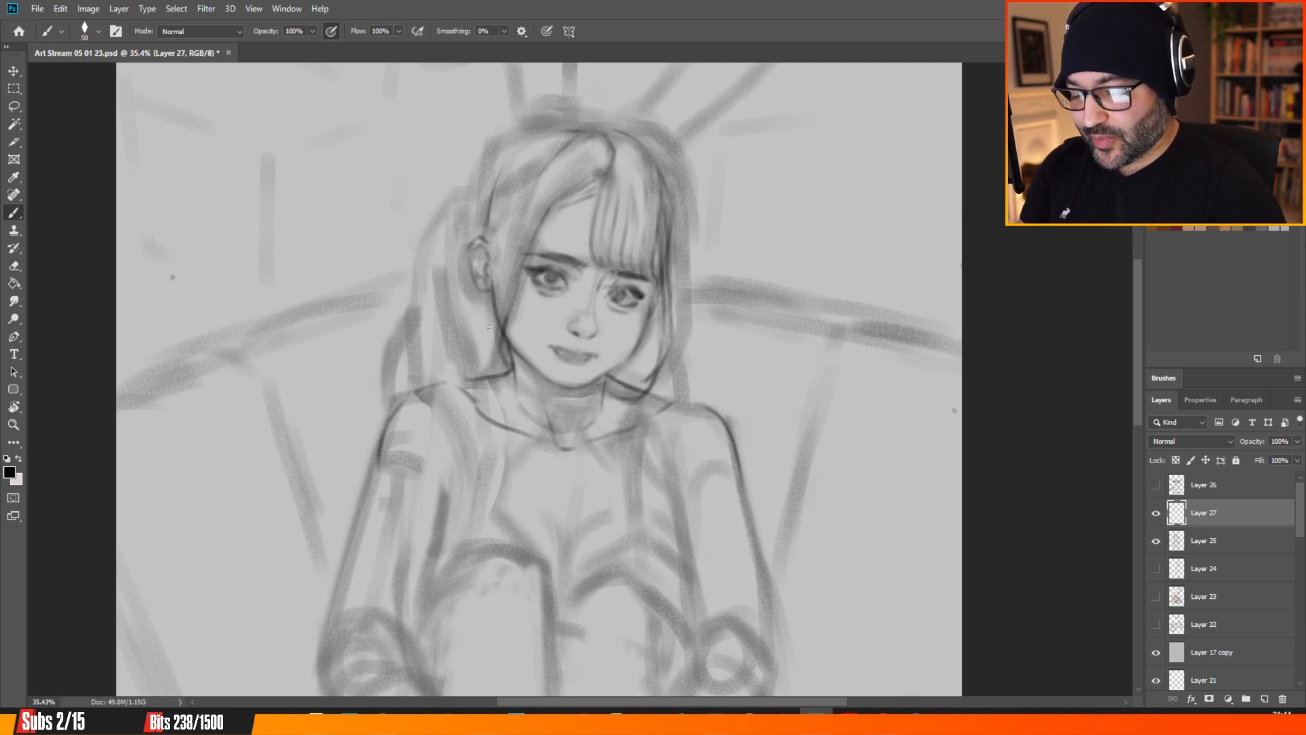
Define the front section of hair from the cheek up to the parting, and sweep strands back above the ear.
drag(499, 306, 561, 118)
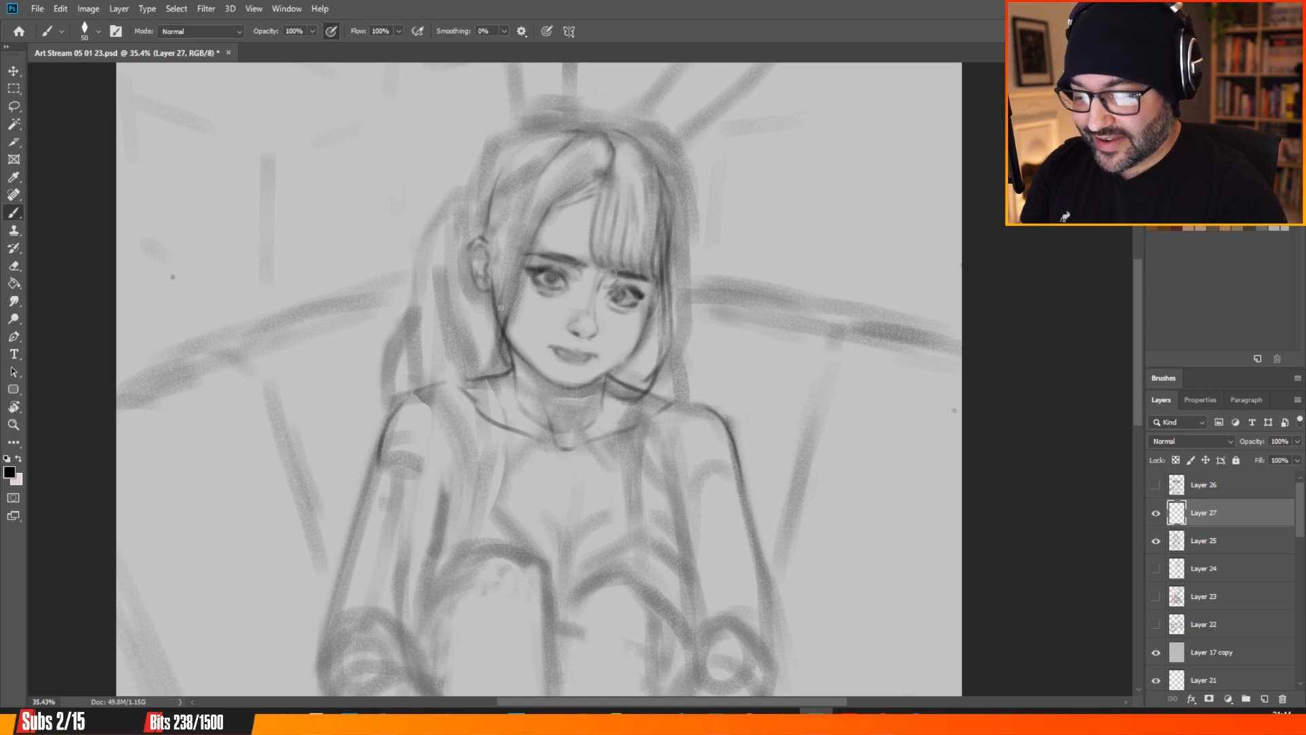
drag(500, 306, 520, 232)
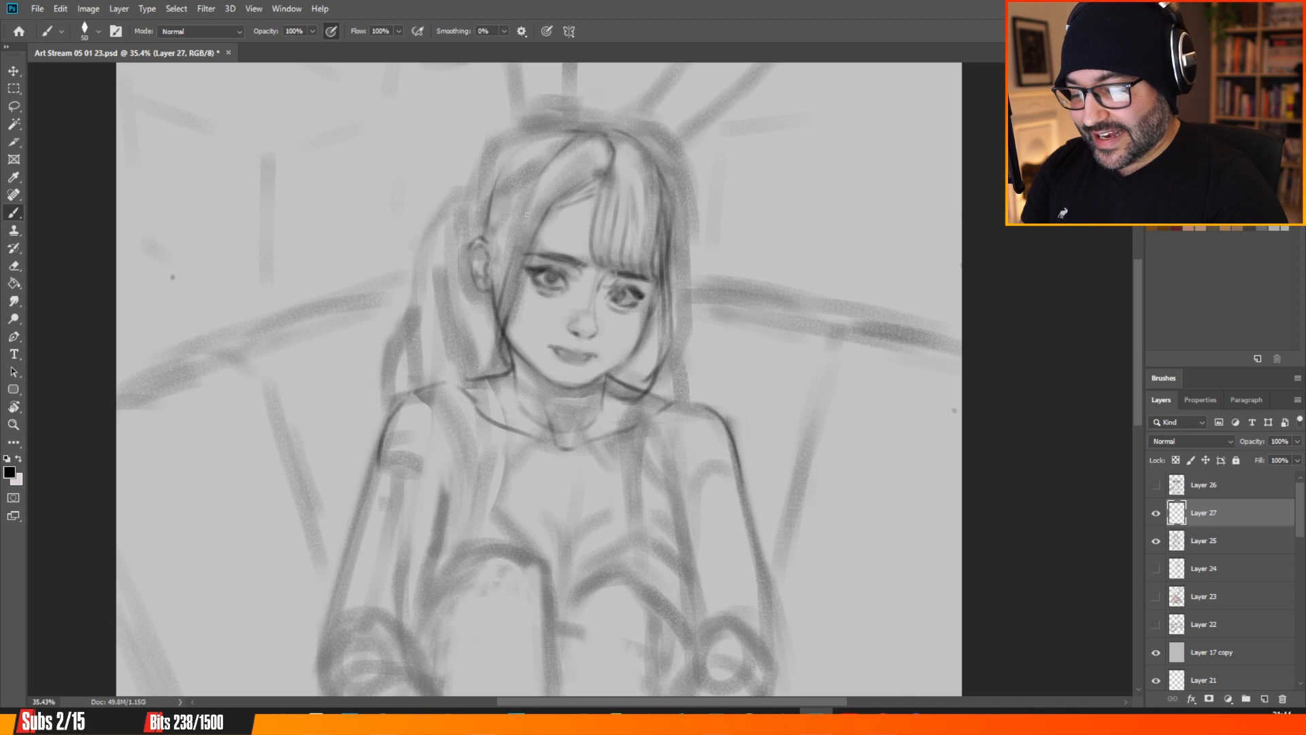
mouse_move(518, 240)
mouse_down()
mouse_move(542, 169)
mouse_move(578, 132)
mouse_up()
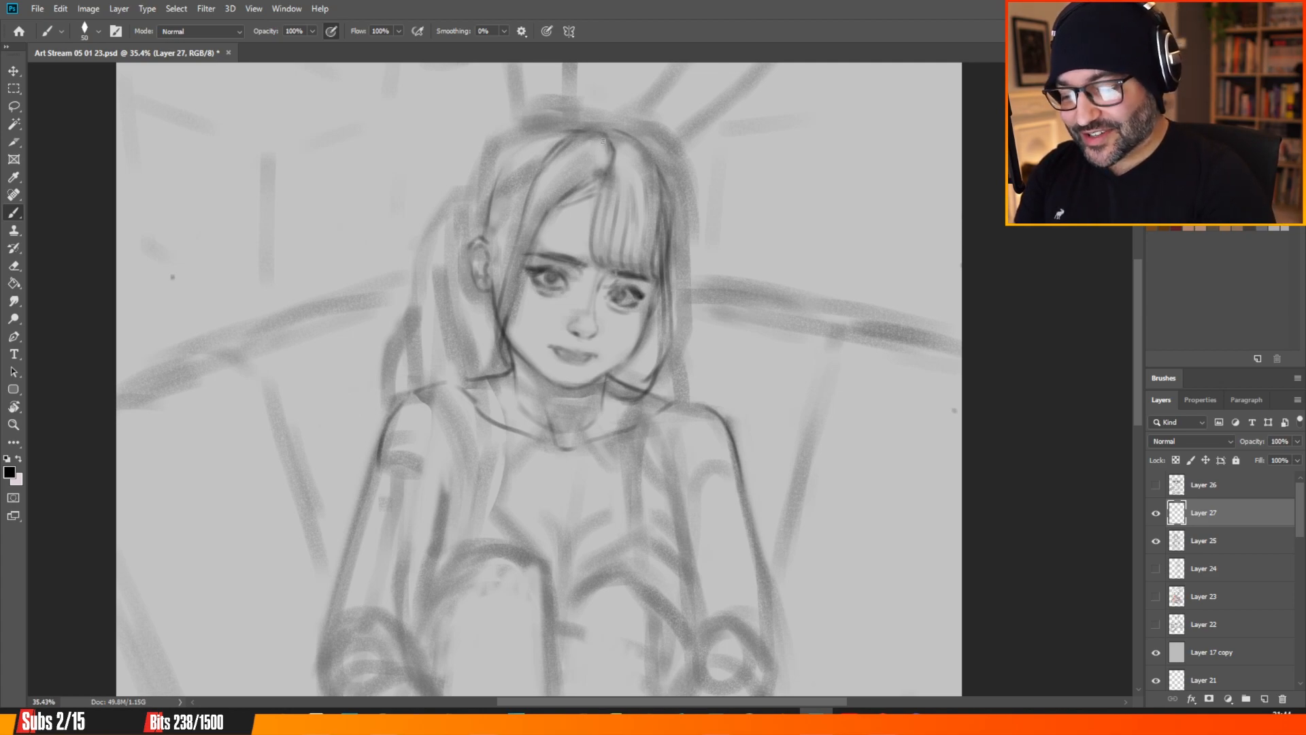
drag(599, 137, 610, 160)
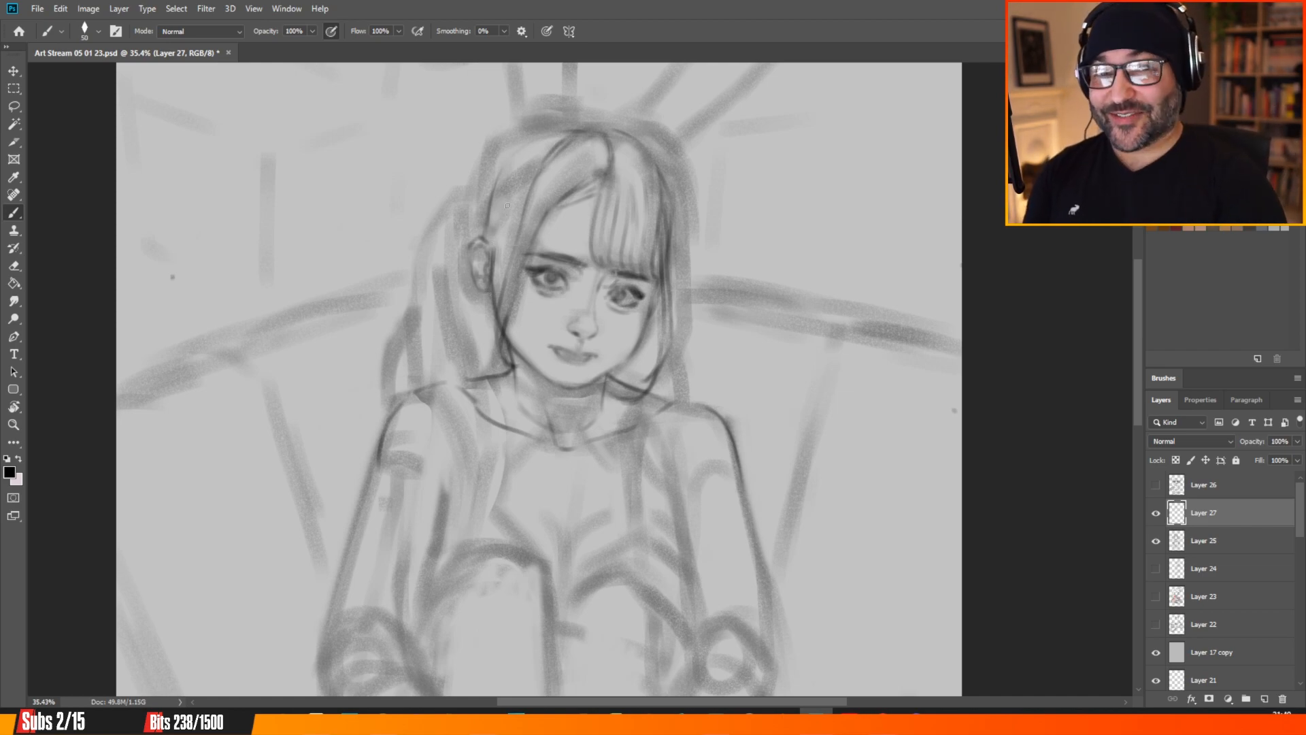
drag(485, 242, 531, 204)
mouse_move(493, 249)
mouse_down()
mouse_move(517, 226)
mouse_move(504, 242)
mouse_up()
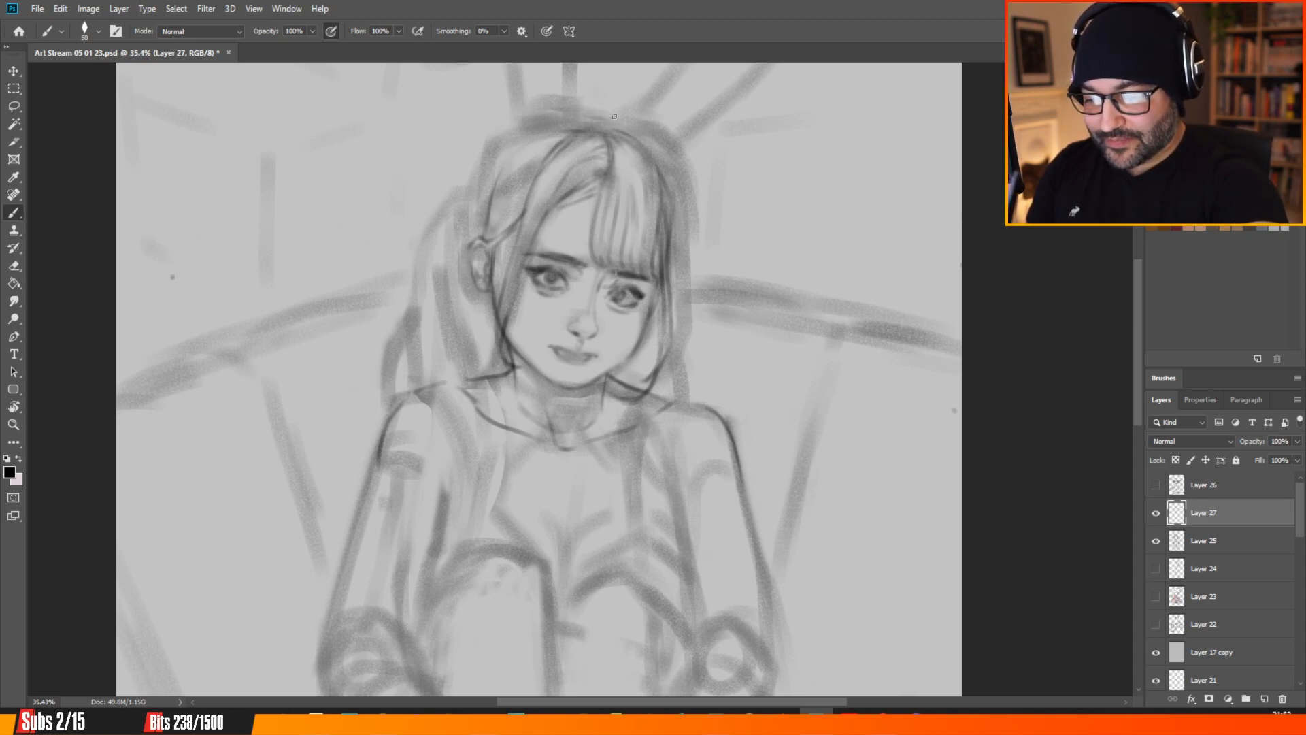
Contour the top of the head and the outer edge of the hair on the side opposite the ear, undoing the stray stroke.
drag(572, 119, 620, 121)
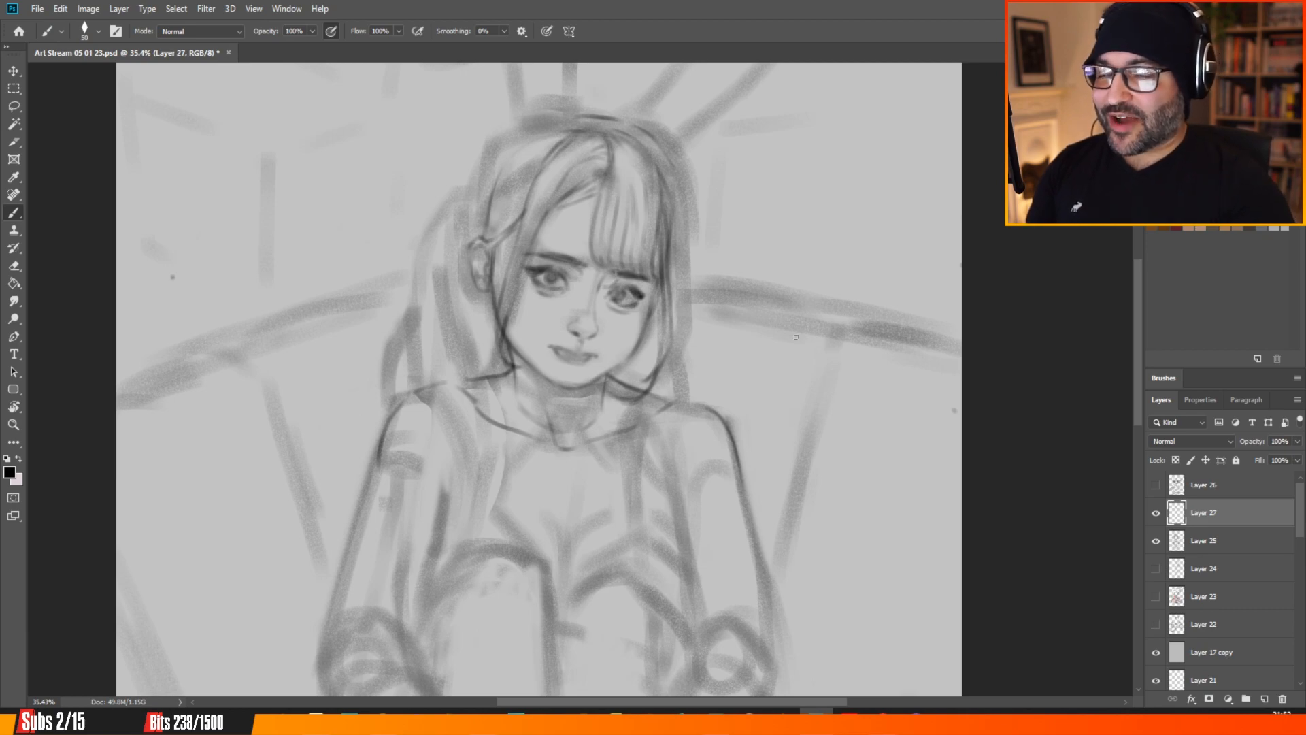
drag(667, 166, 689, 208)
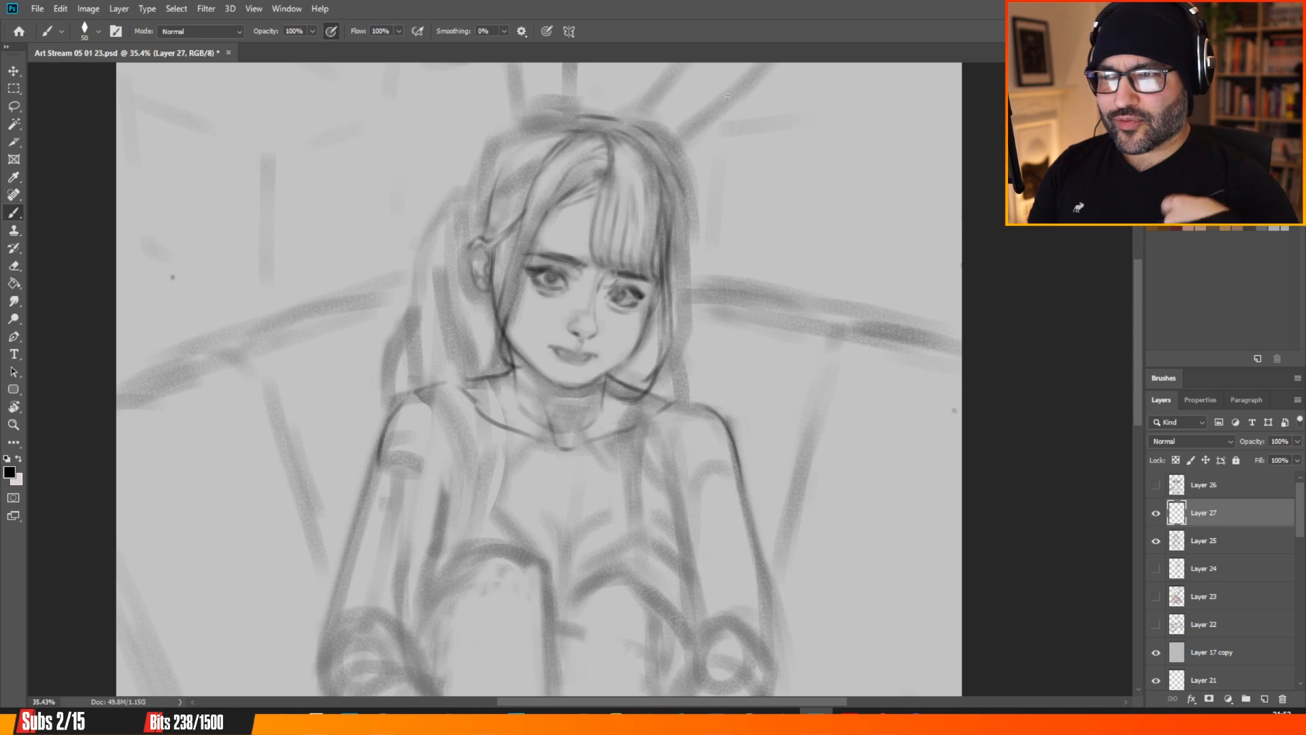
drag(693, 219, 688, 237)
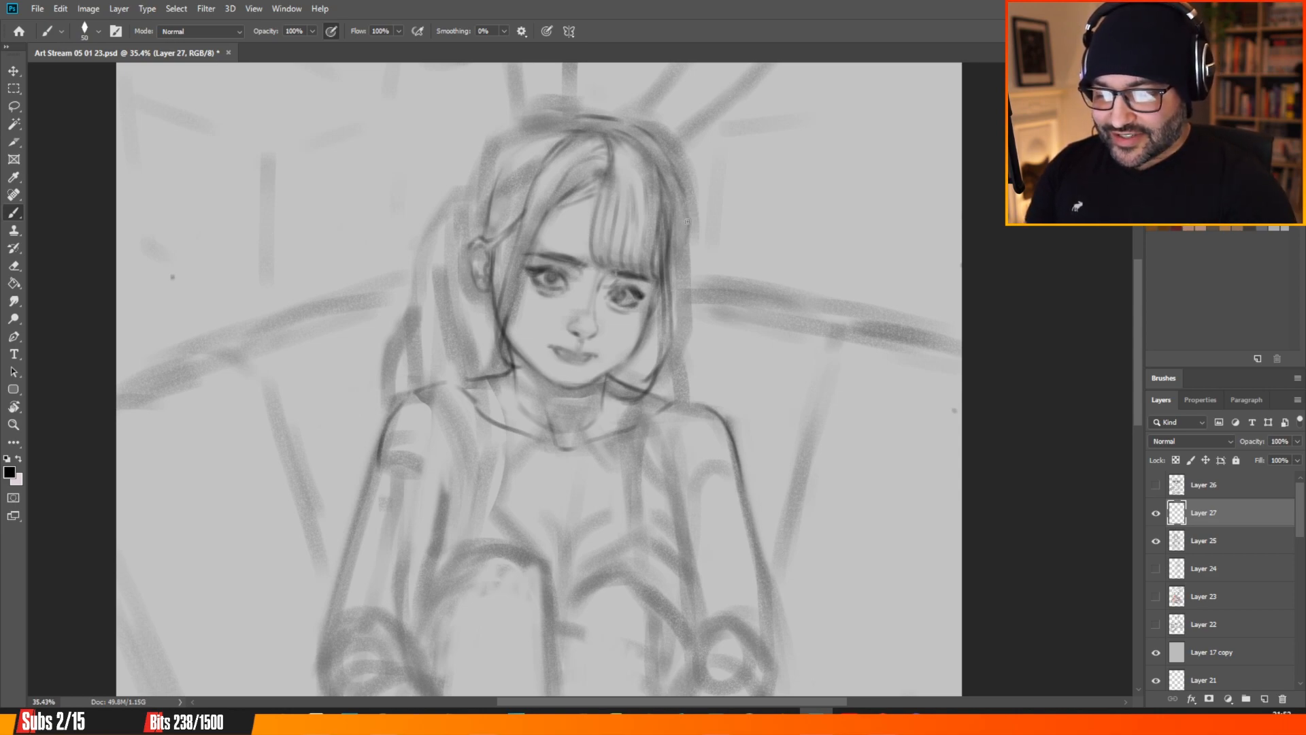
drag(683, 247, 679, 261)
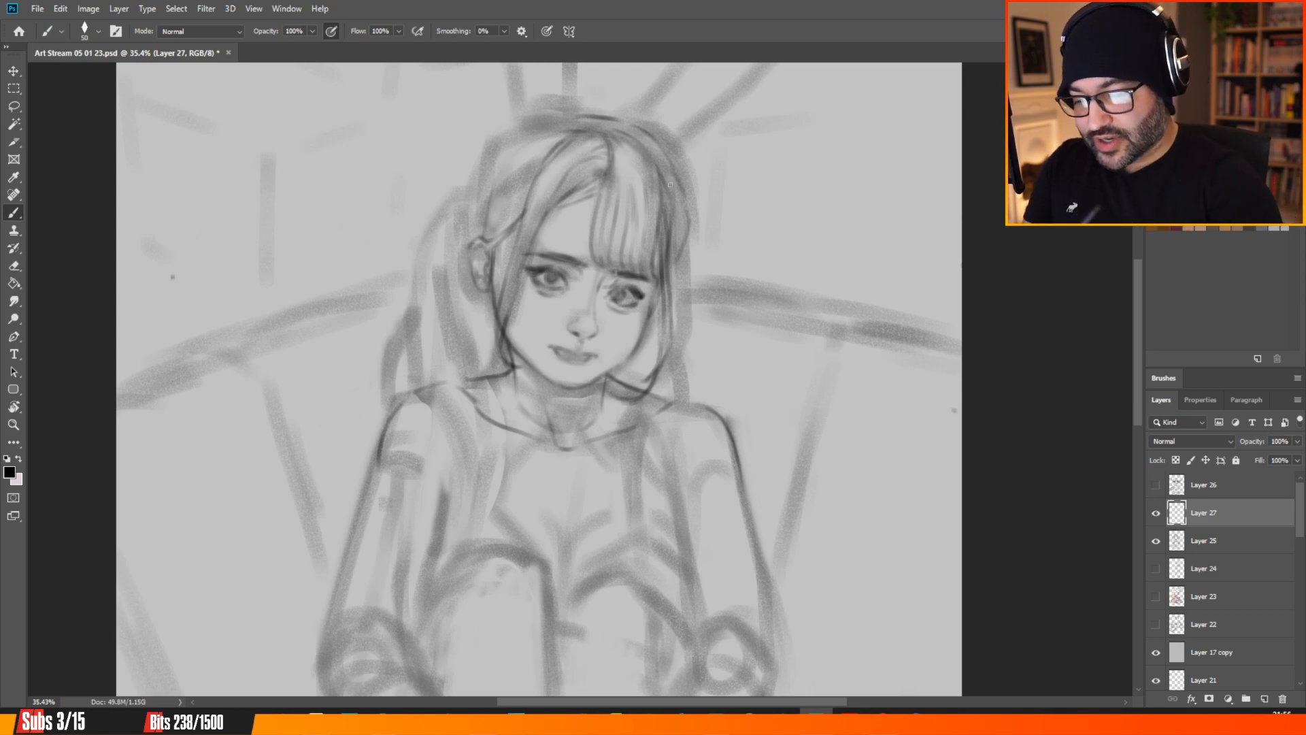
mouse_move(683, 200)
mouse_down()
mouse_move(684, 248)
mouse_move(692, 200)
mouse_move(686, 268)
mouse_up()
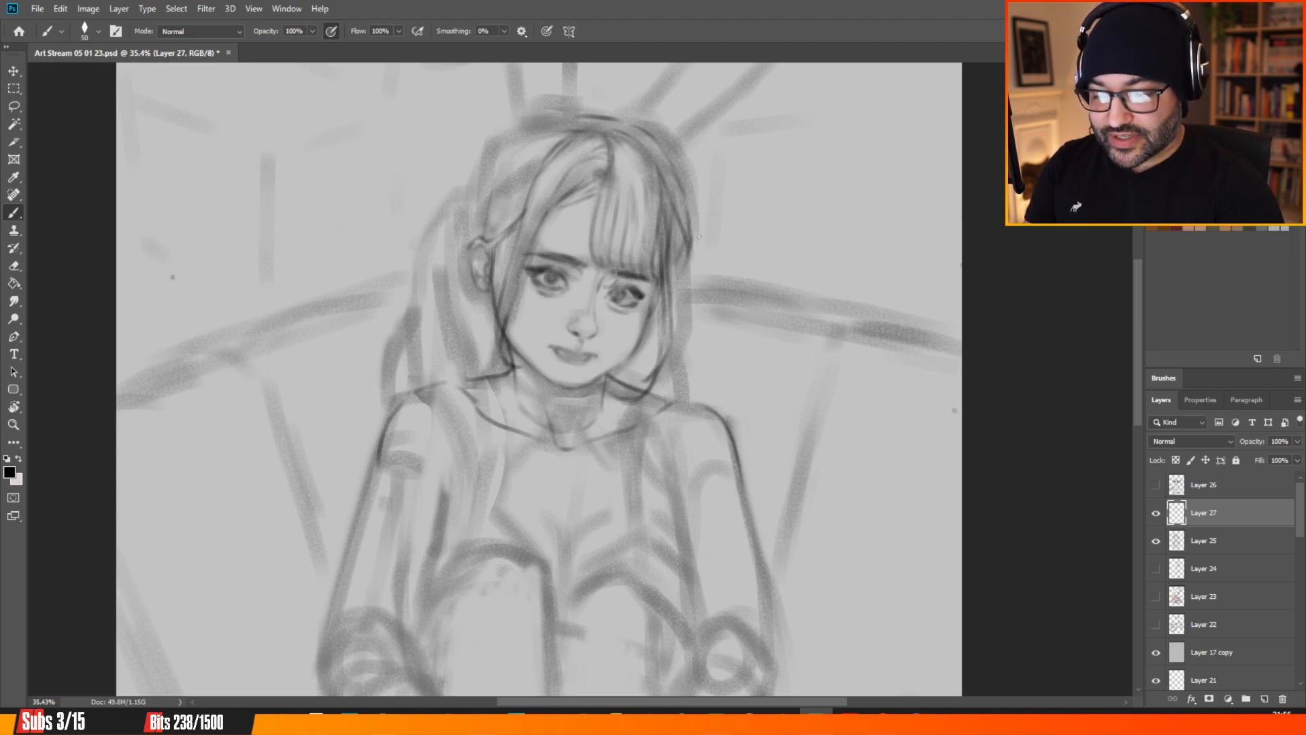
key(ctrl+z)
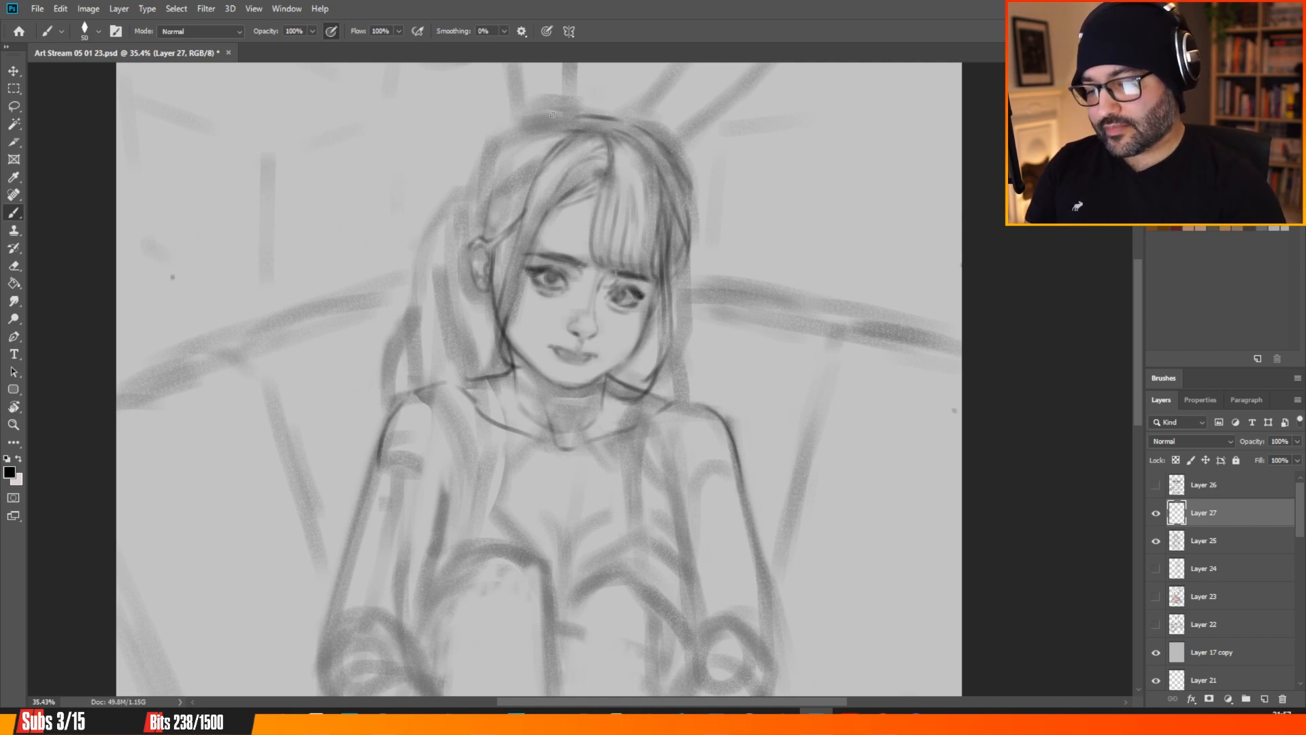
Refine the strands in front of the ear, sketch the twisted hair tie above it, and touch up the crown line.
mouse_move(491, 255)
mouse_down()
mouse_move(481, 311)
mouse_move(491, 283)
mouse_move(494, 317)
mouse_up()
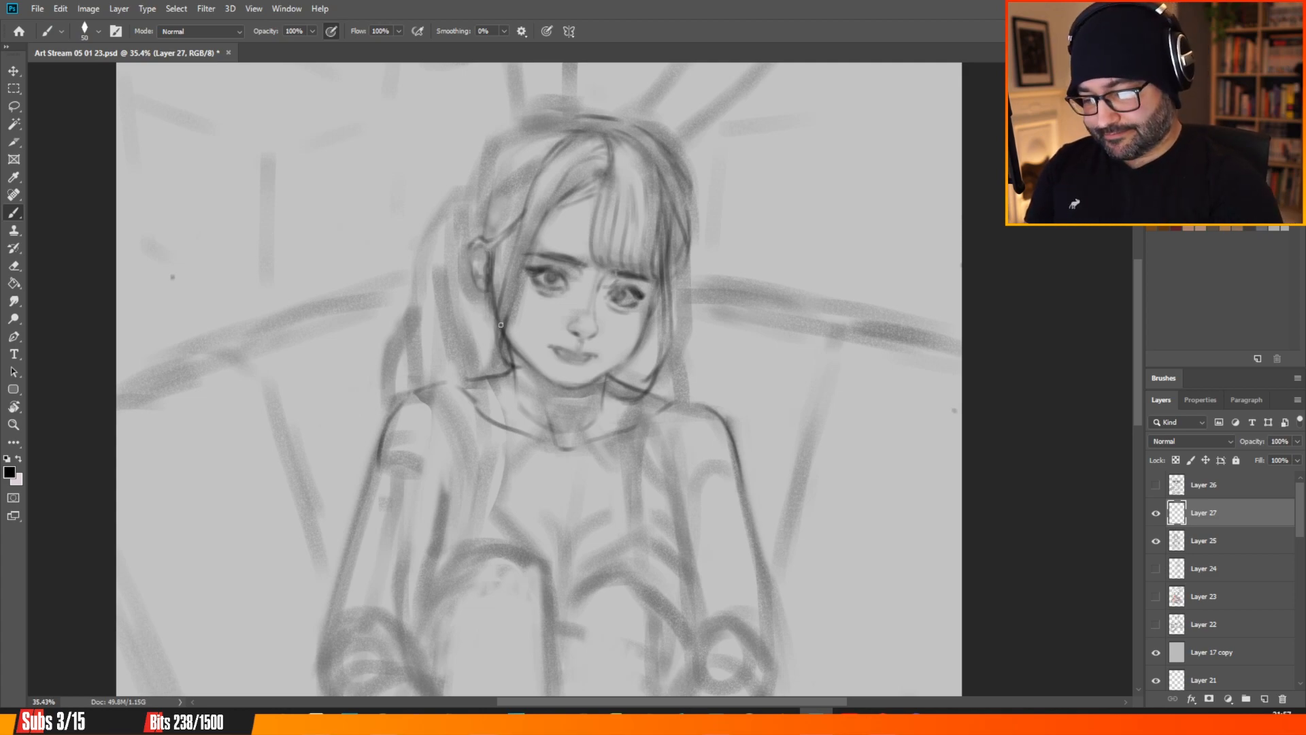
drag(494, 284, 505, 321)
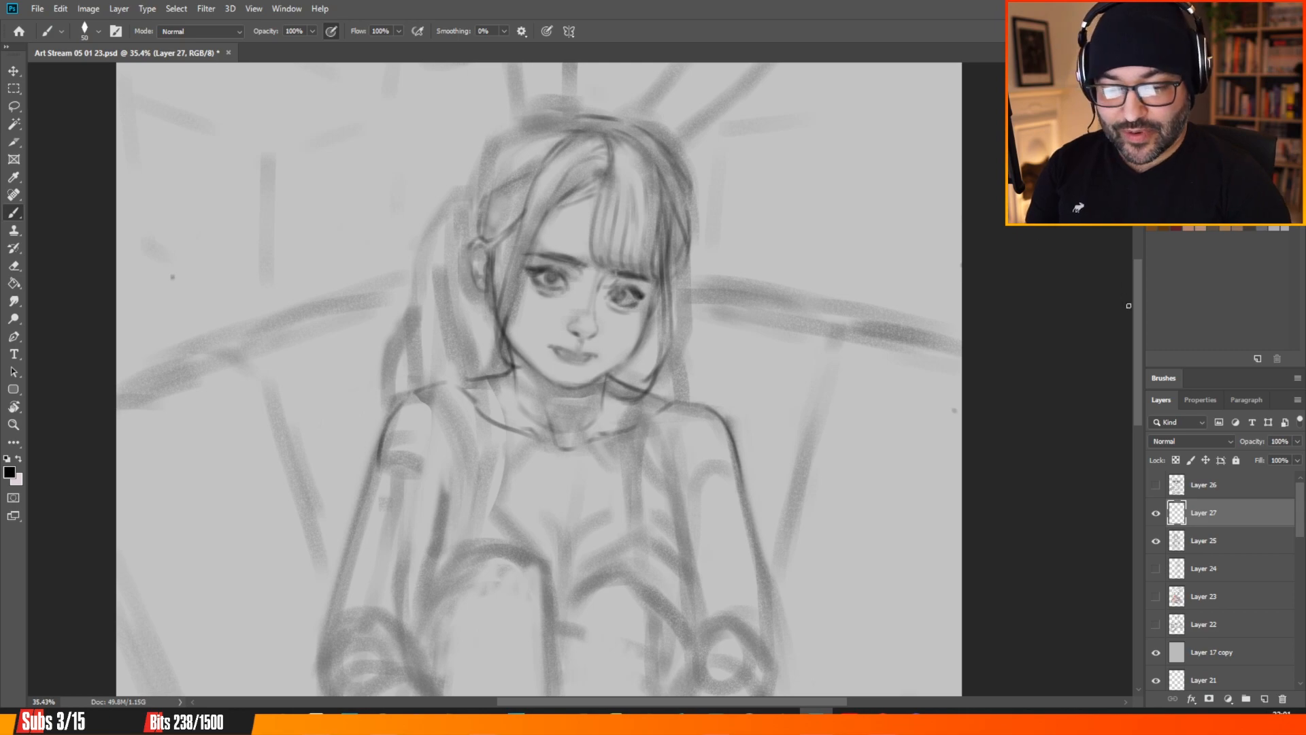
drag(1138, 307, 1138, 294)
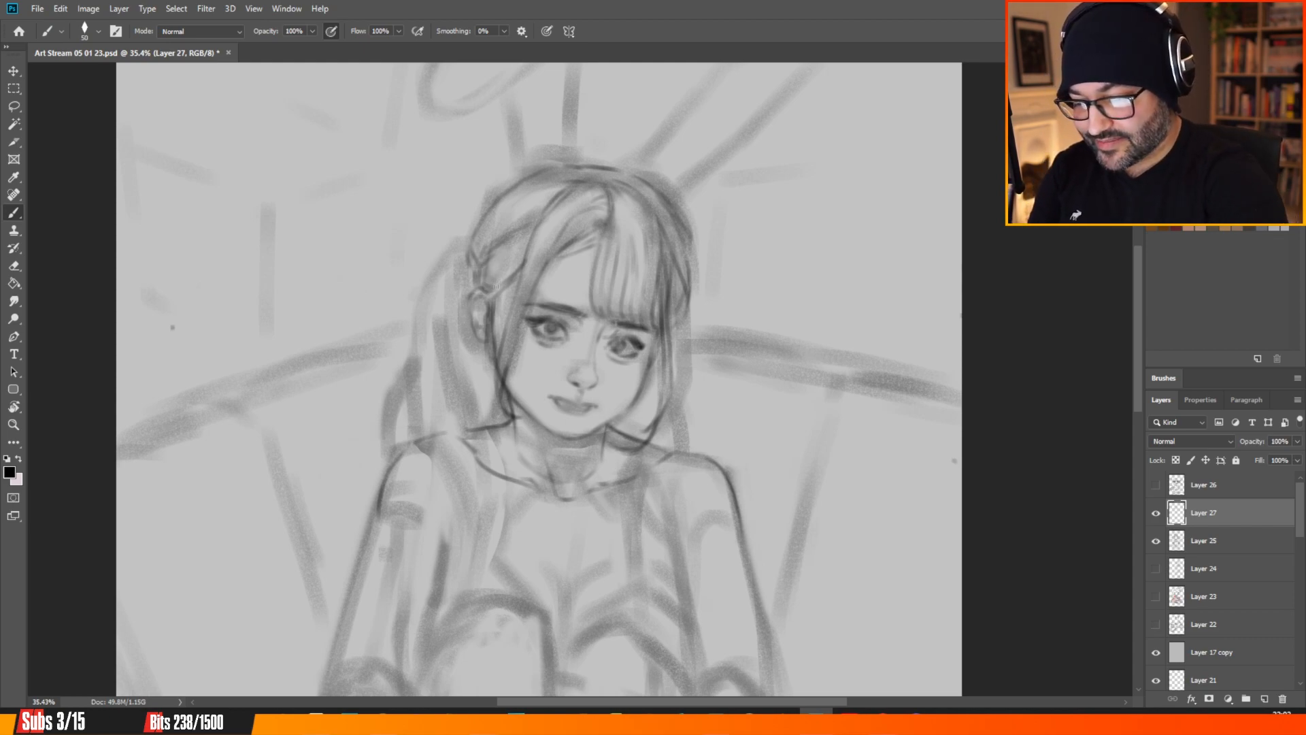
drag(485, 276, 507, 281)
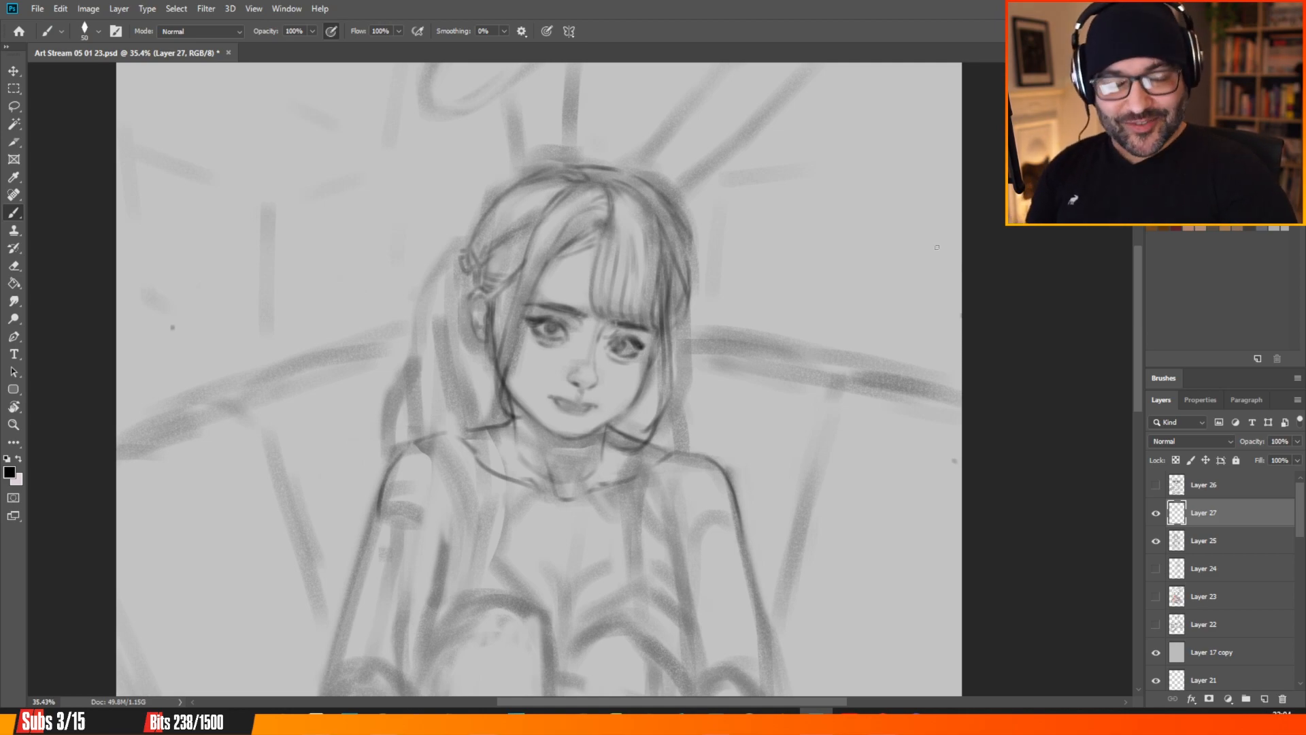
drag(599, 178, 624, 175)
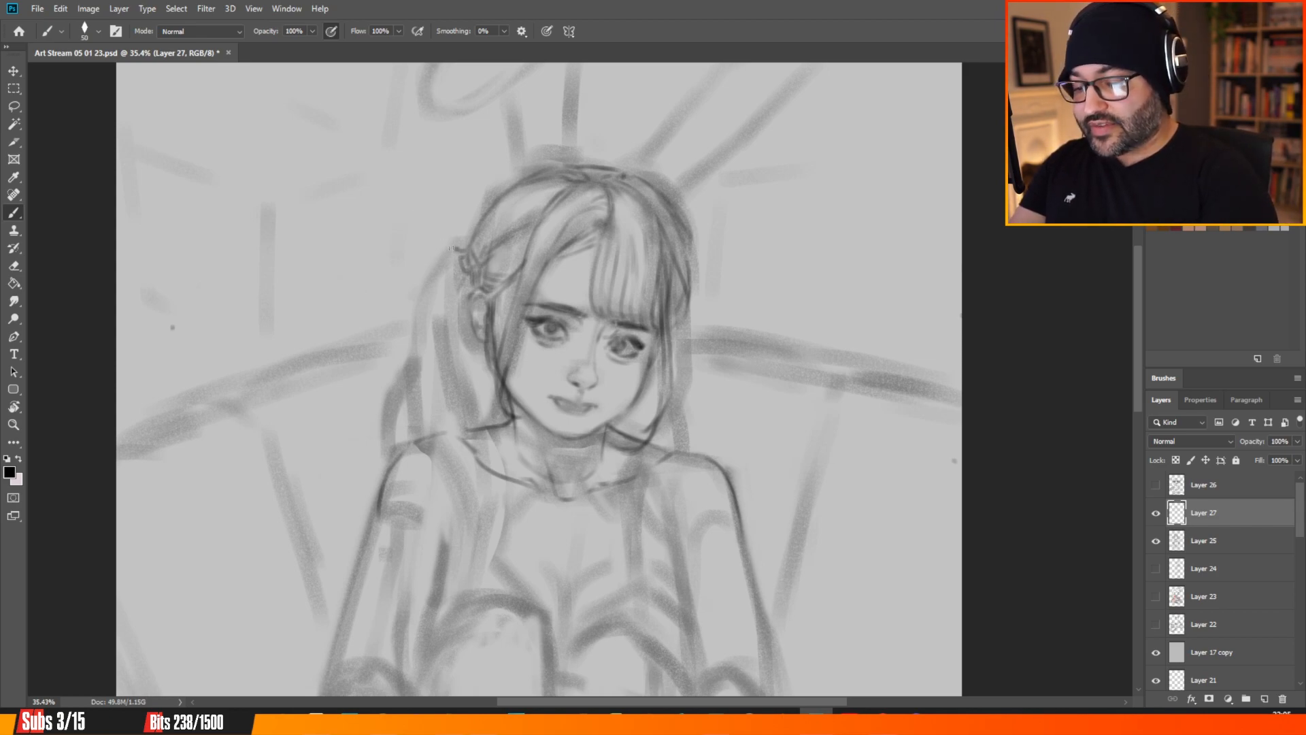
Outline the ponytail's upper curve where it leaves the hair tie, and define the ear's contour.
drag(451, 249, 422, 283)
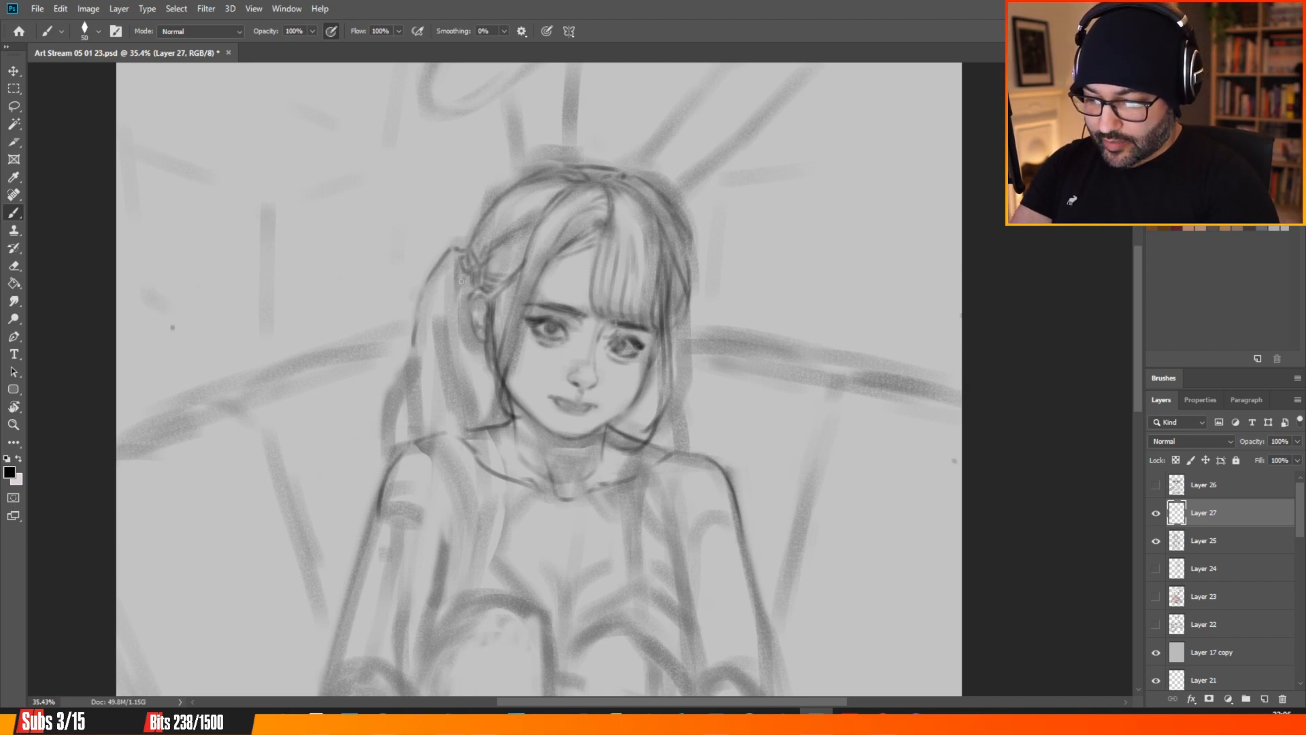
drag(464, 279, 451, 373)
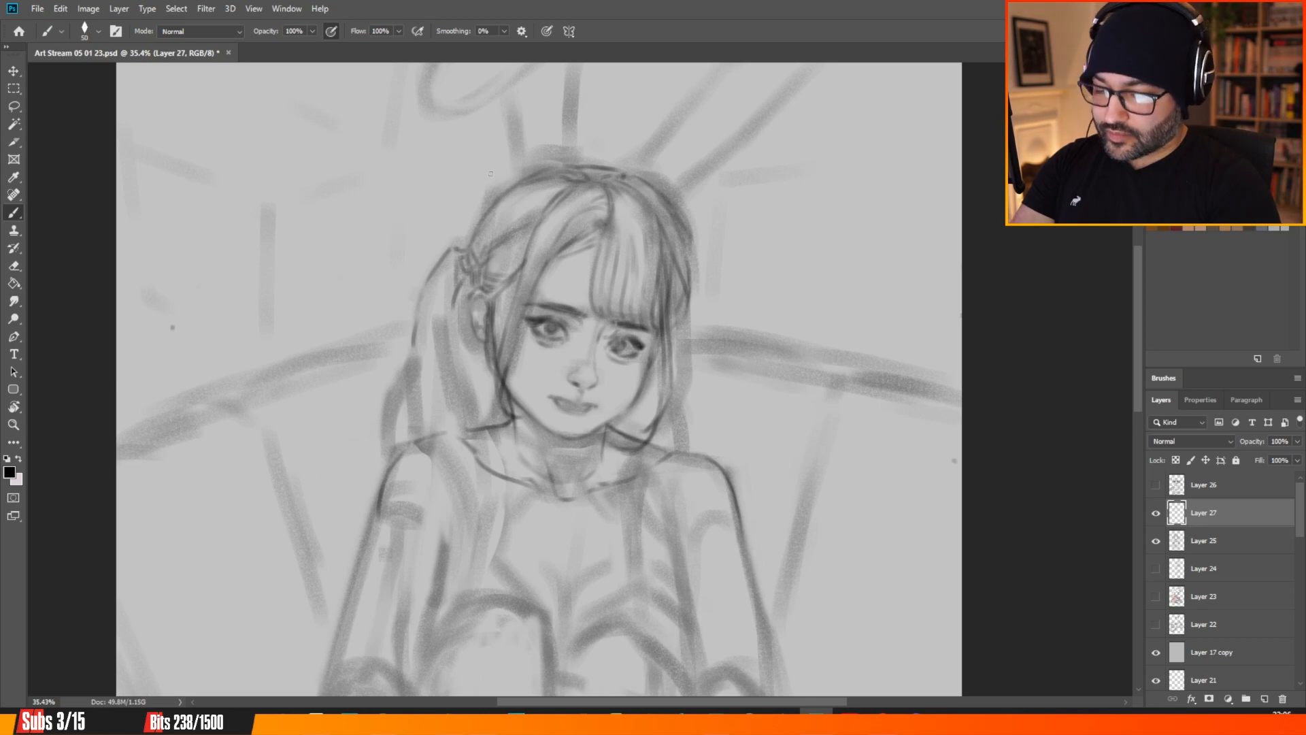
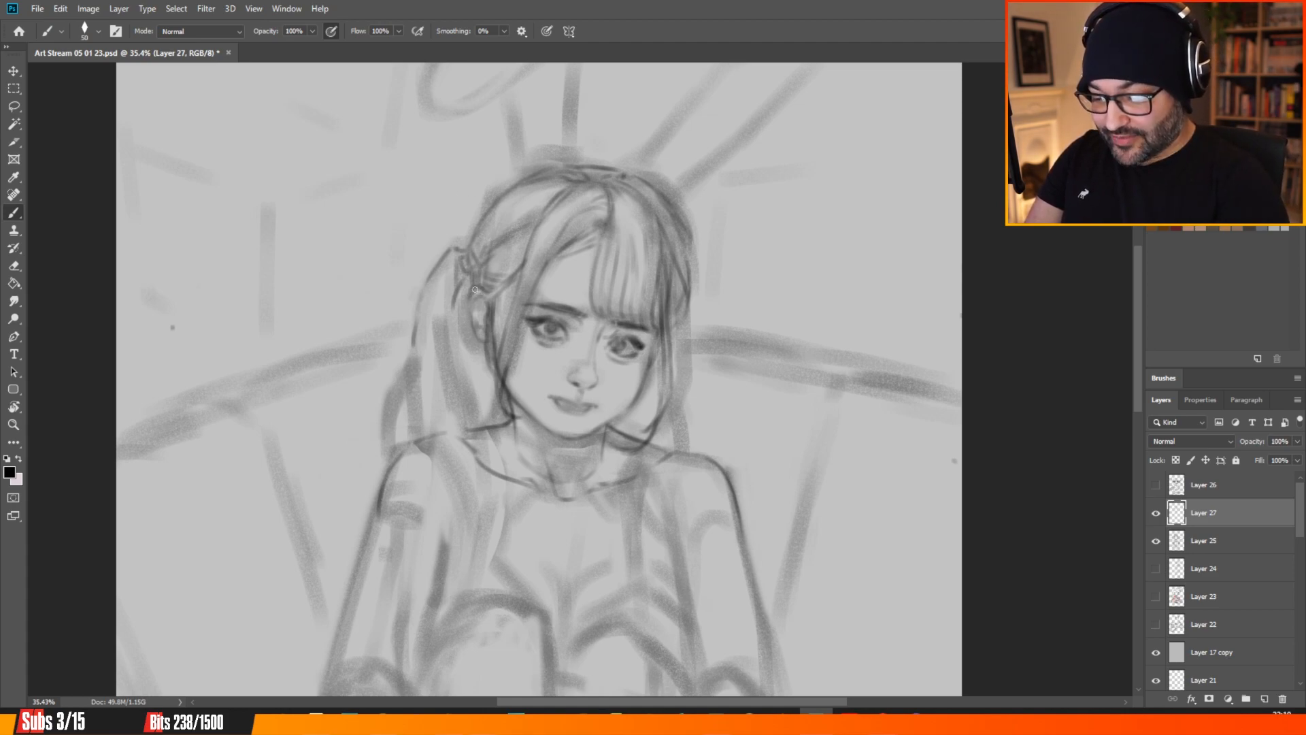
mouse_move(488, 296)
mouse_down()
mouse_move(480, 287)
mouse_move(464, 303)
mouse_move(479, 346)
mouse_up()
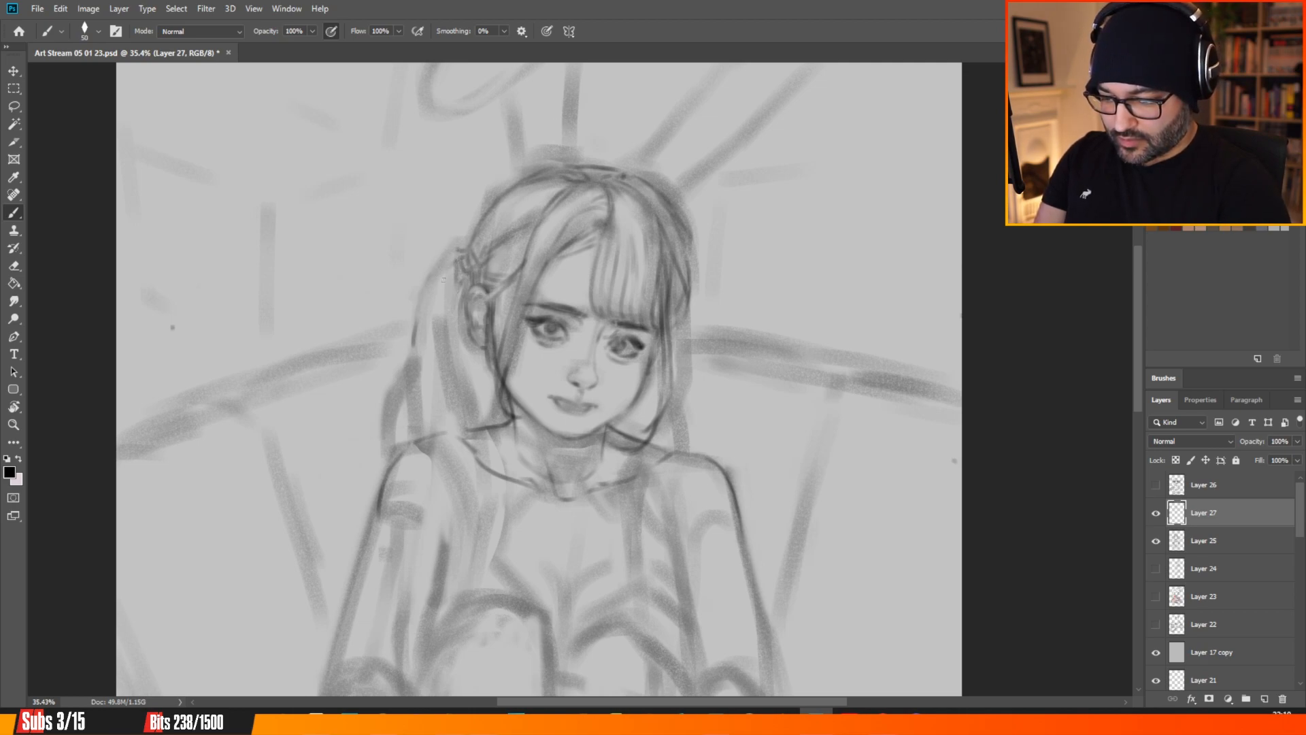
drag(450, 269, 434, 290)
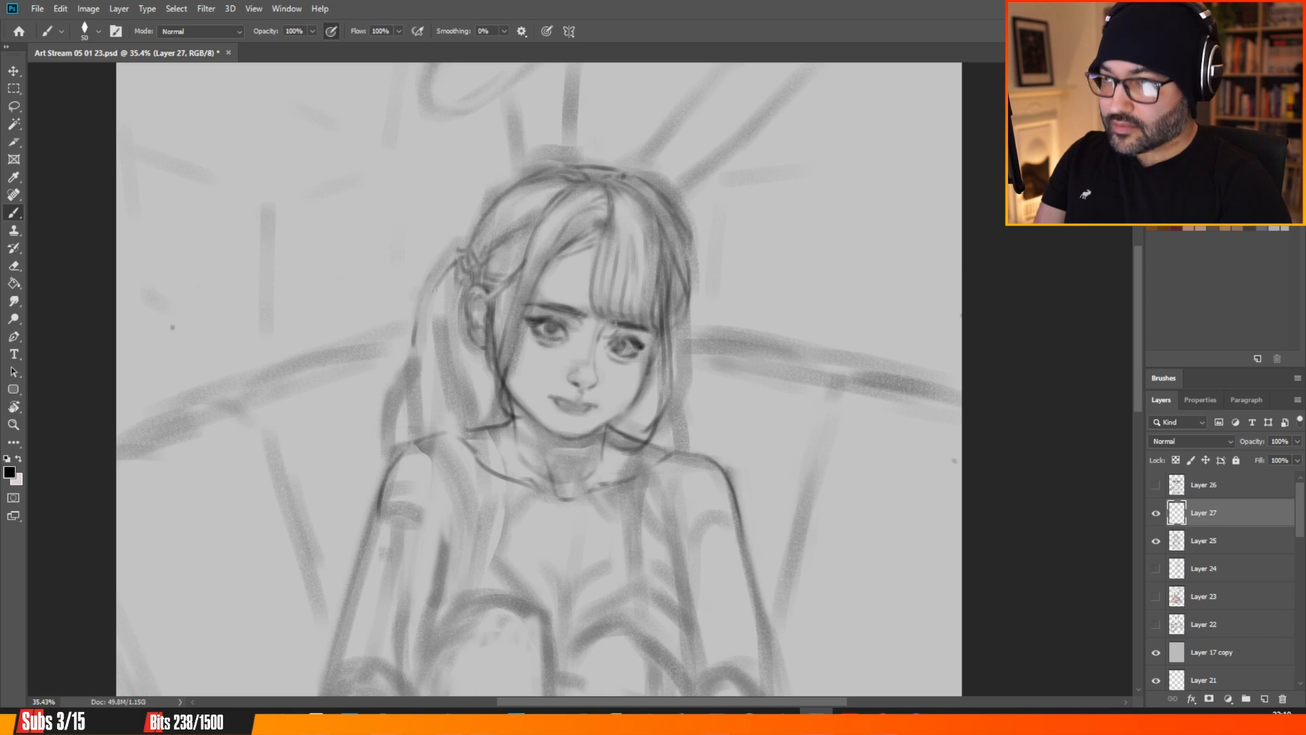
drag(472, 240, 466, 253)
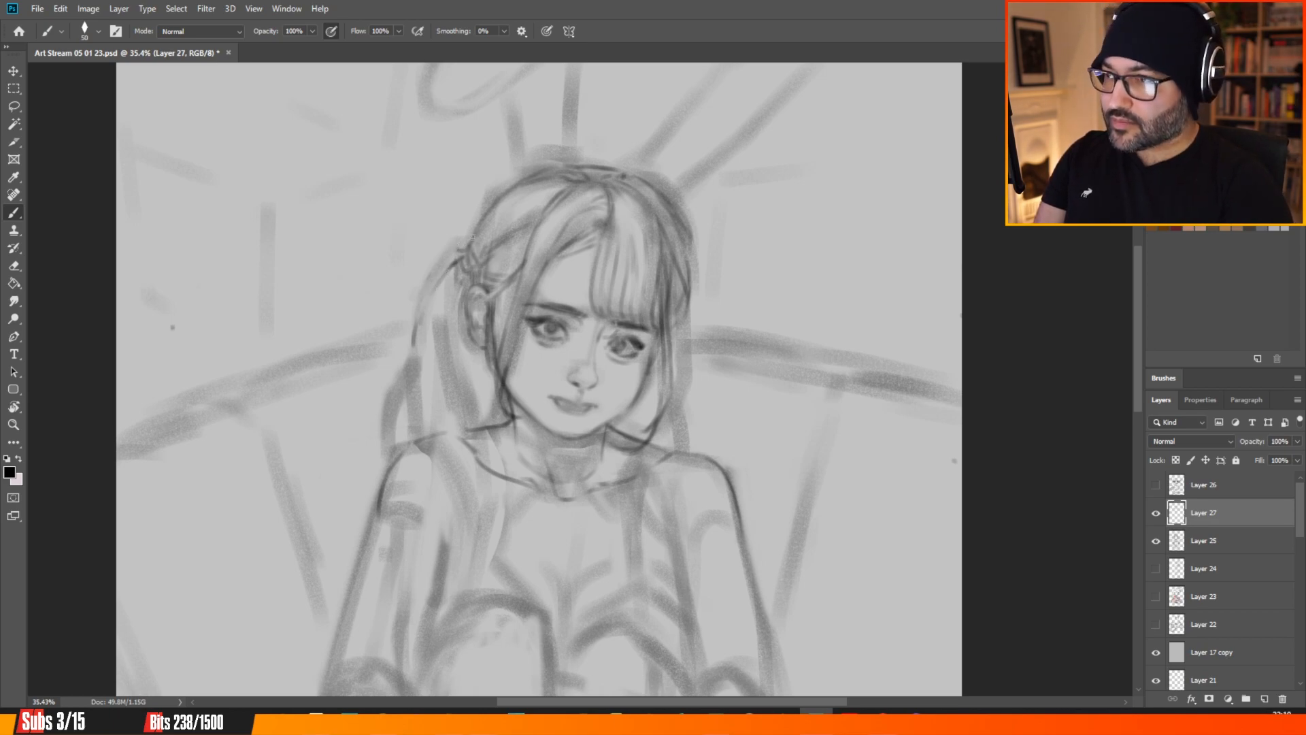
Draw the ponytail's long strands falling behind the ear and over the shoulder down toward the raised knee.
drag(430, 331, 424, 408)
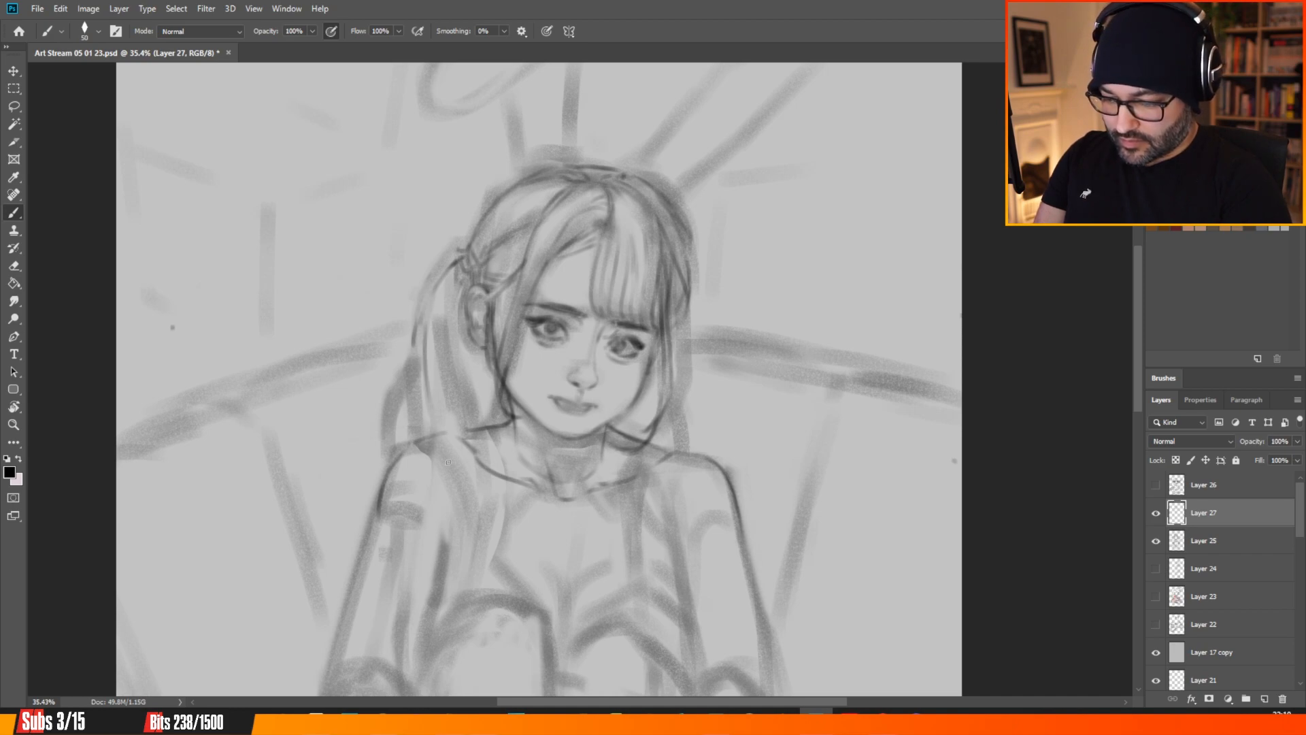
drag(431, 308, 436, 445)
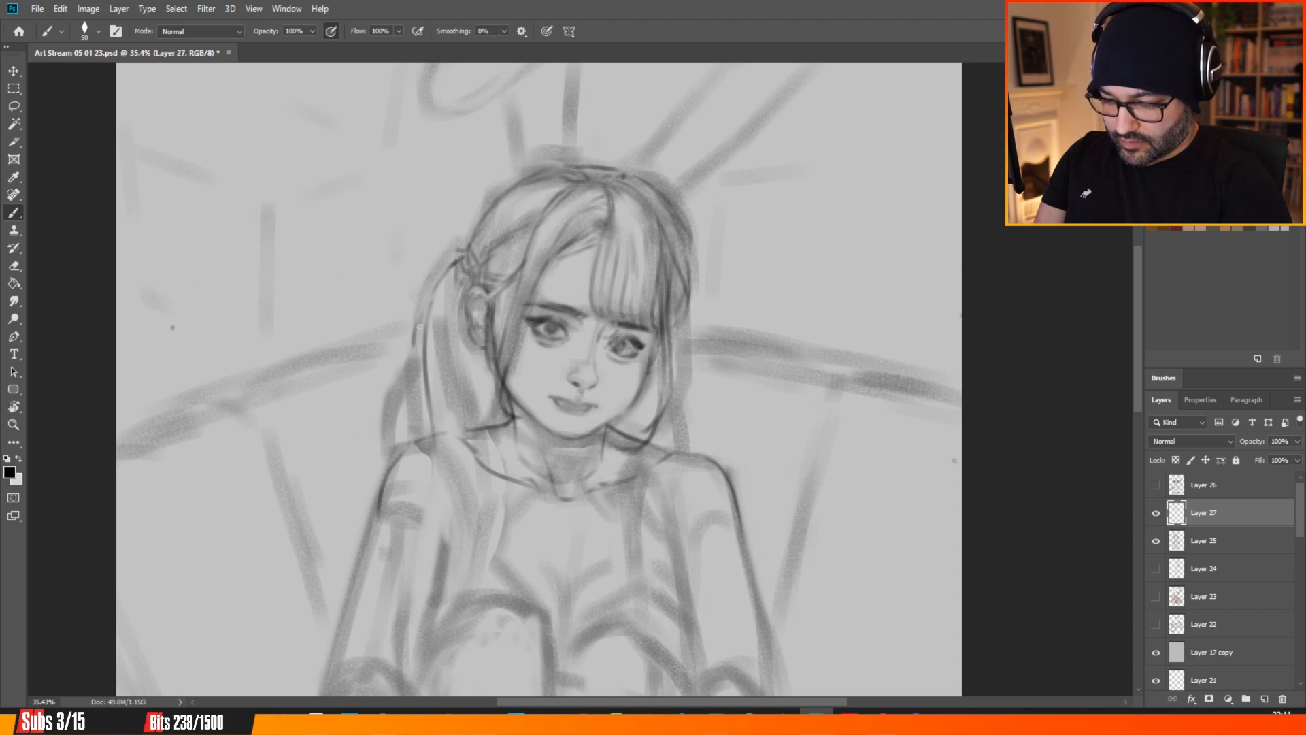
drag(425, 355, 456, 588)
drag(448, 536, 454, 594)
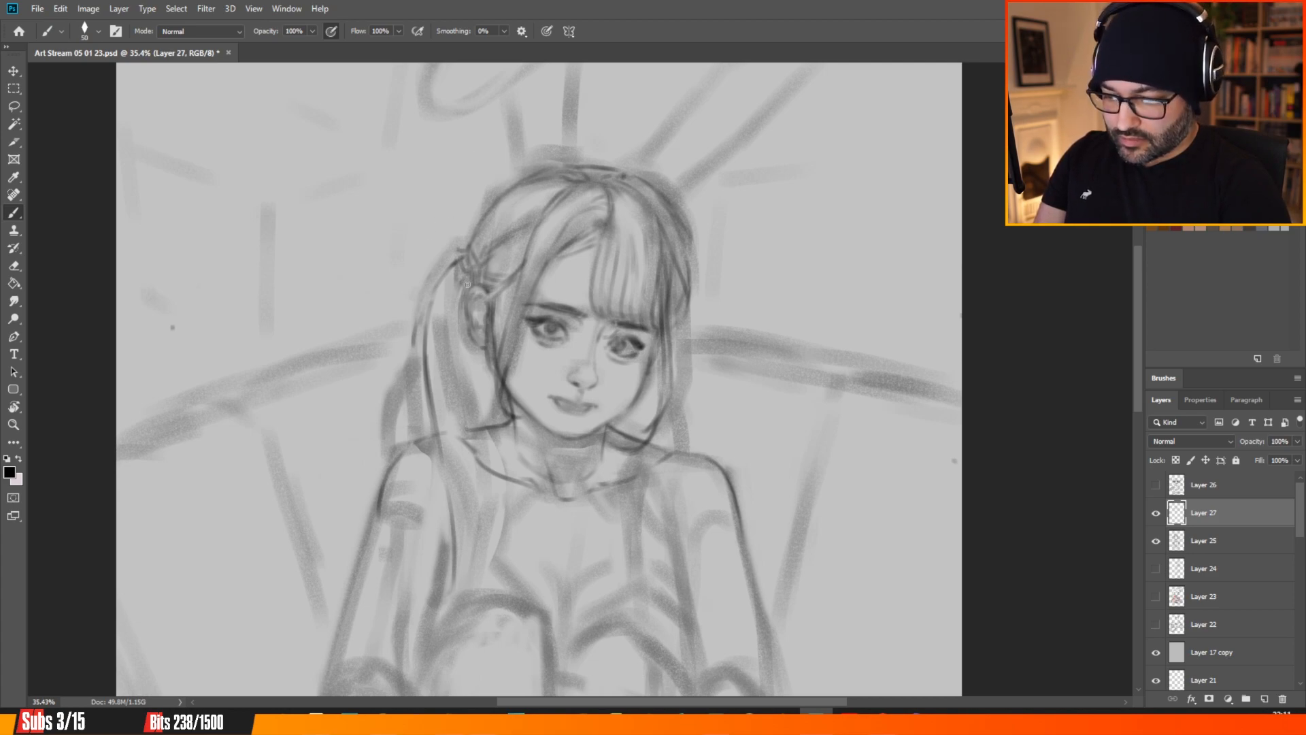
mouse_move(467, 284)
mouse_down()
mouse_move(485, 402)
mouse_move(463, 345)
mouse_move(490, 417)
mouse_up()
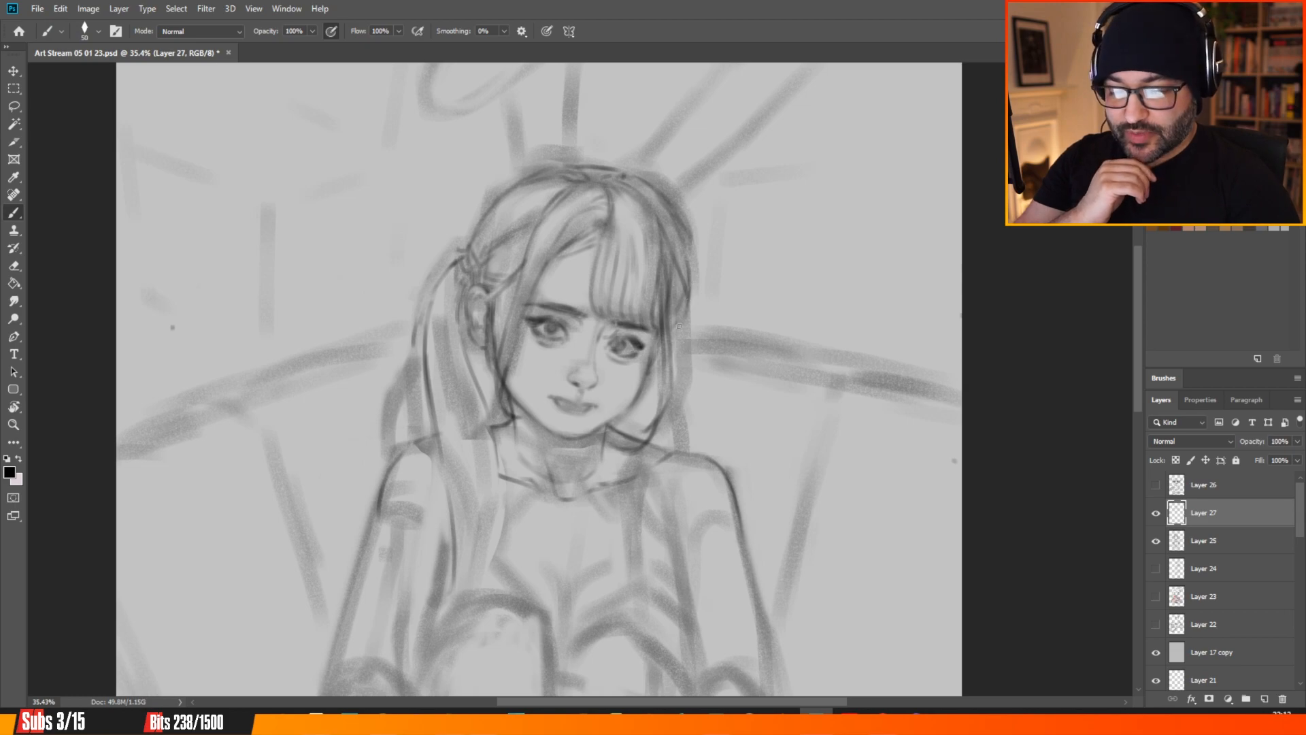
Add short hair strokes beside the cheek and jaw on the side opposite the ponytail.
drag(670, 317, 675, 366)
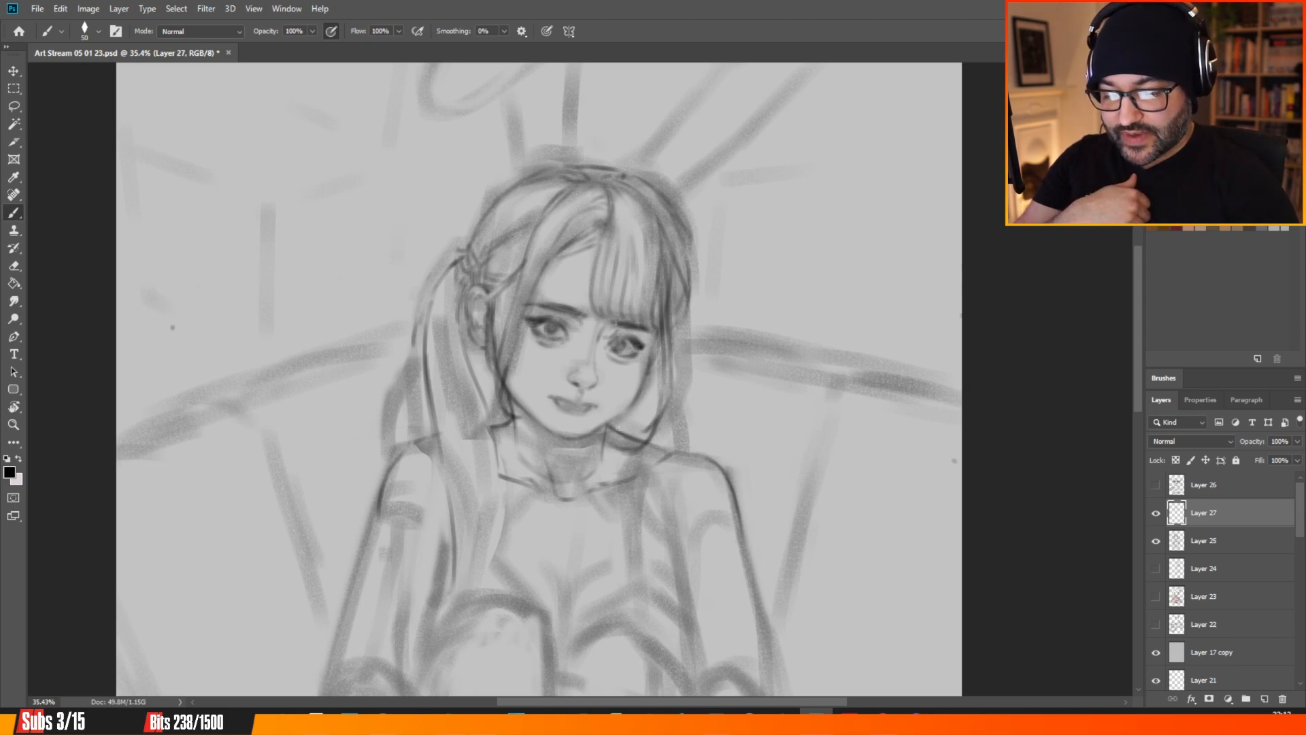
drag(638, 421, 654, 407)
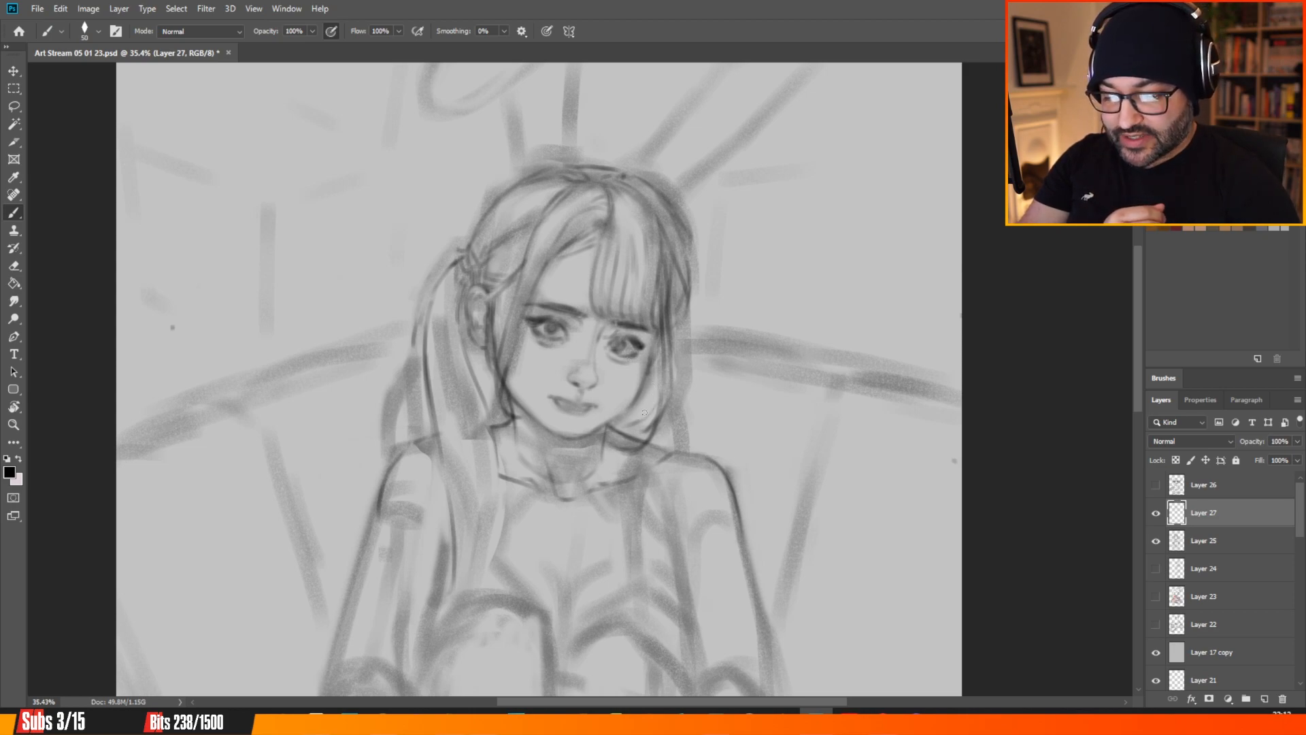
Touch up the hair beside the cheek opposite the ponytail, and refine the ponytail's outer edge and lower tip.
drag(641, 420, 656, 406)
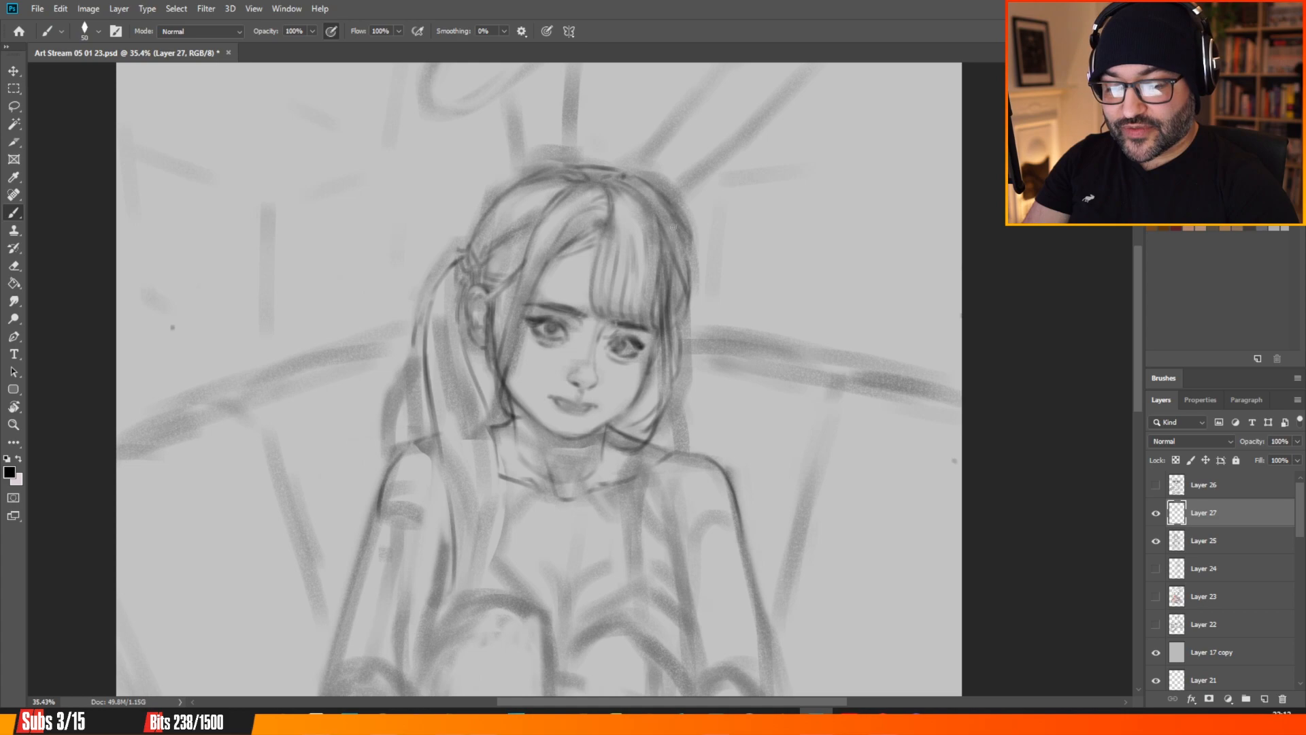
drag(679, 350, 670, 383)
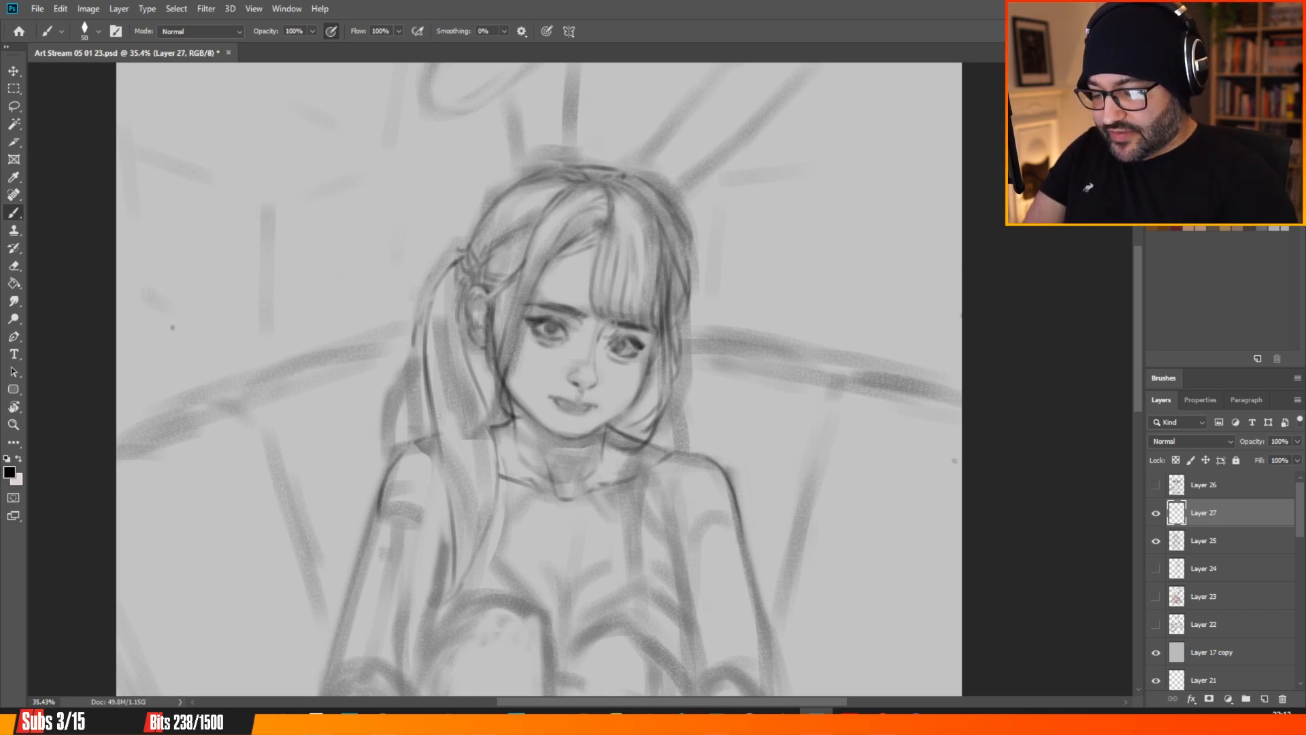
drag(423, 337, 428, 412)
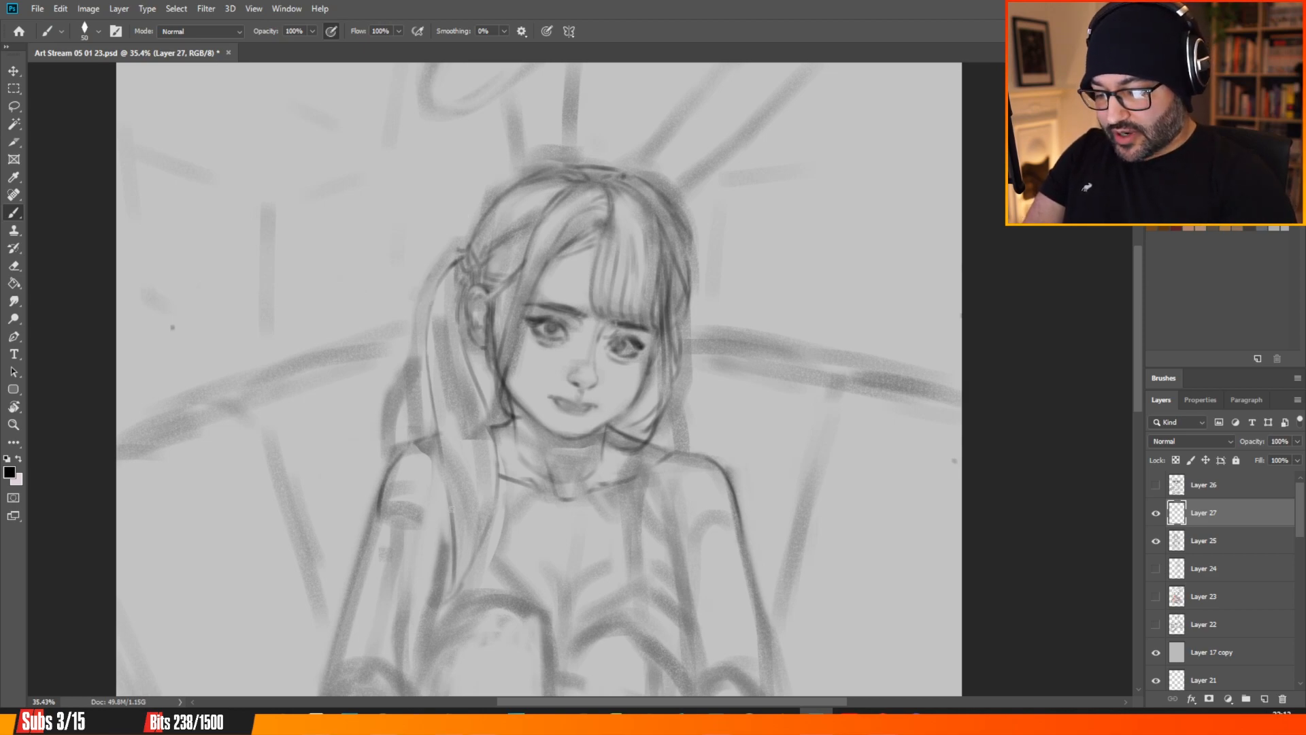
drag(449, 542, 442, 613)
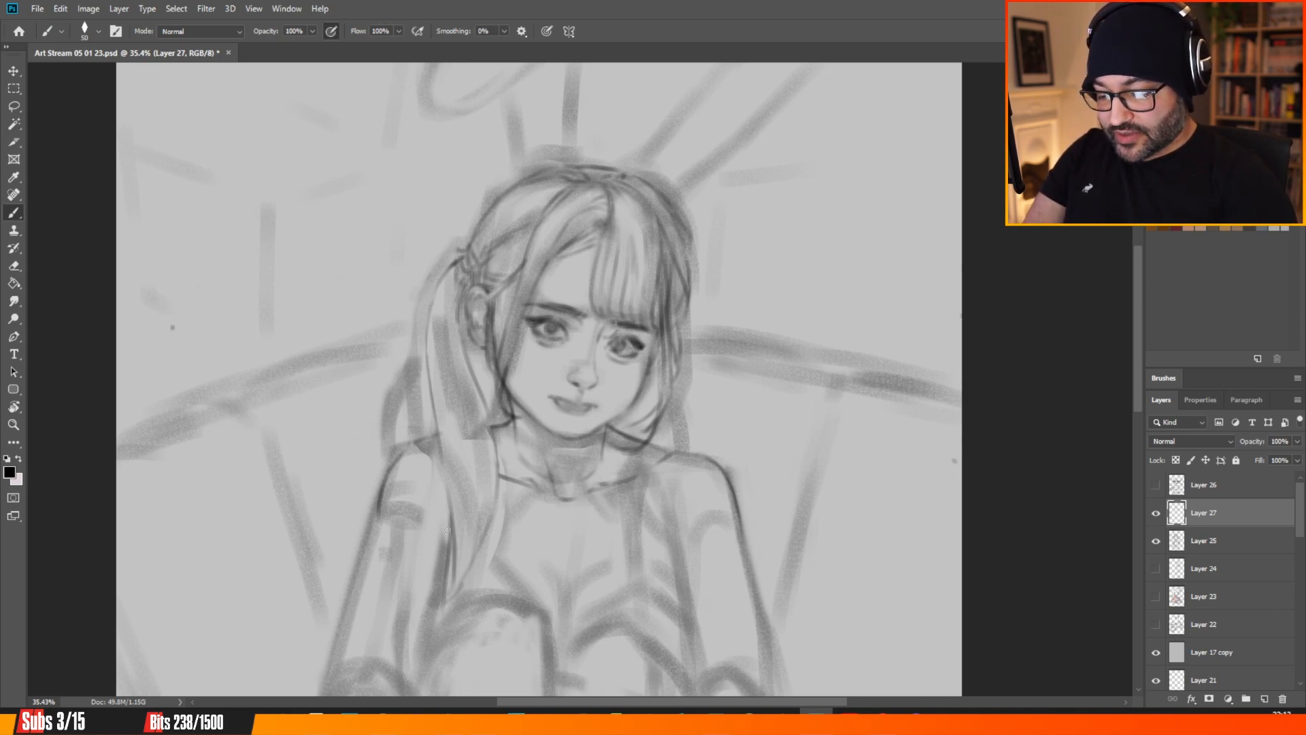
mouse_move(437, 609)
mouse_down()
mouse_move(442, 486)
mouse_move(436, 611)
mouse_up()
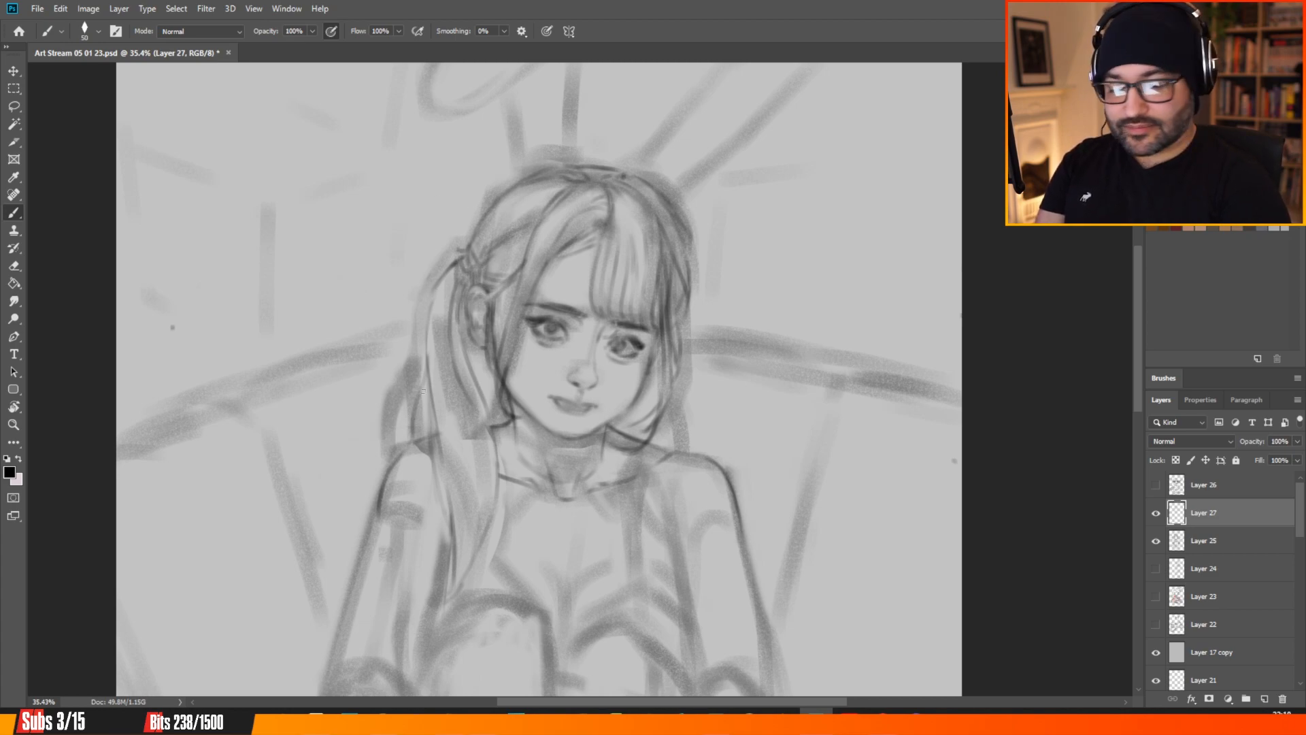
Add flowing inner strands to the ponytail, from beside the ear over the shoulder.
drag(403, 446, 430, 329)
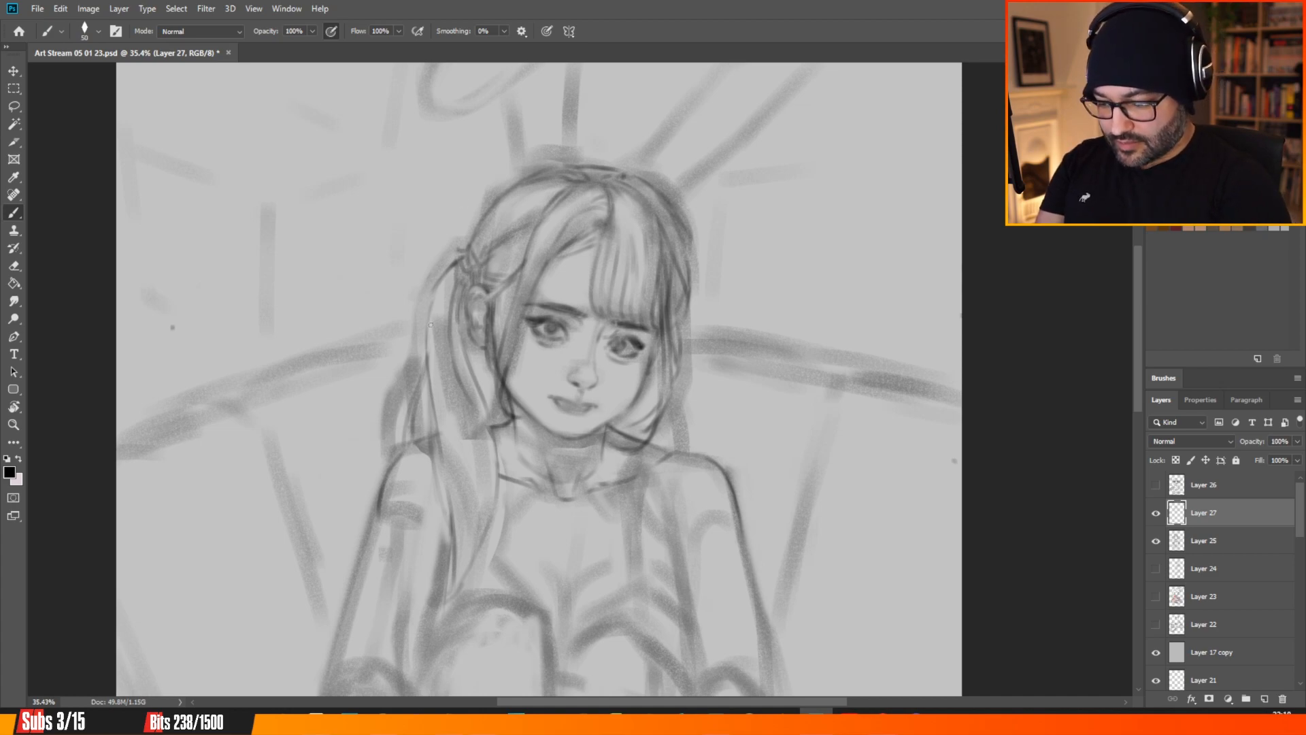
drag(436, 402, 465, 505)
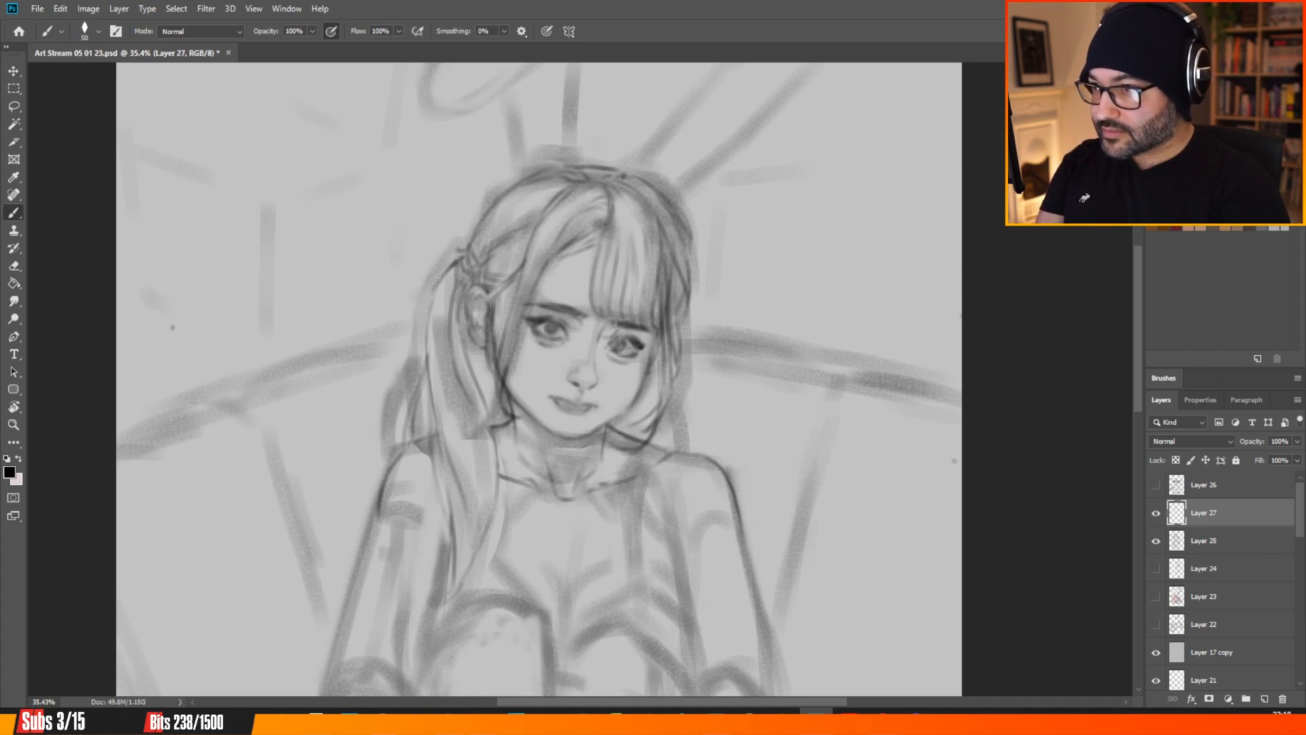
mouse_move(433, 330)
mouse_down()
mouse_move(451, 452)
mouse_move(436, 331)
mouse_move(456, 430)
mouse_up()
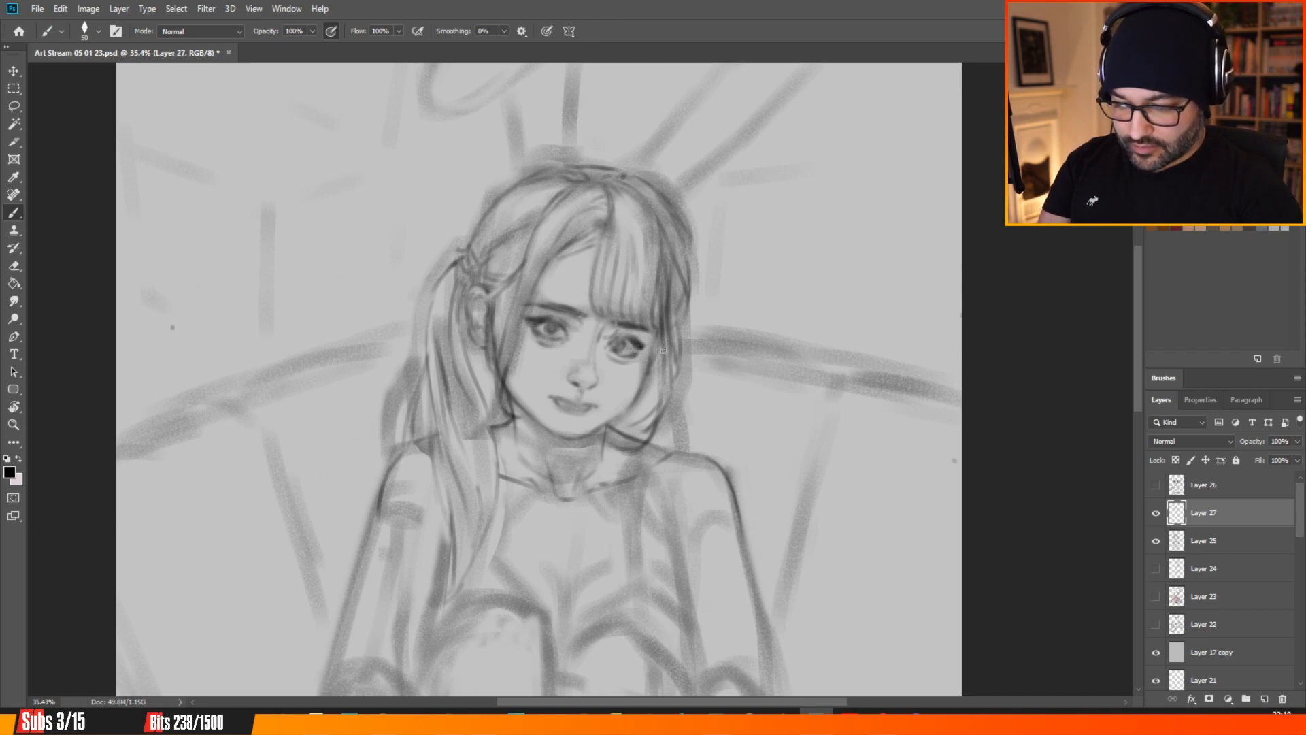
Strengthen the loose strands framing the cheek and jaw opposite the ponytail, and check them against the whole figure.
drag(658, 336, 662, 404)
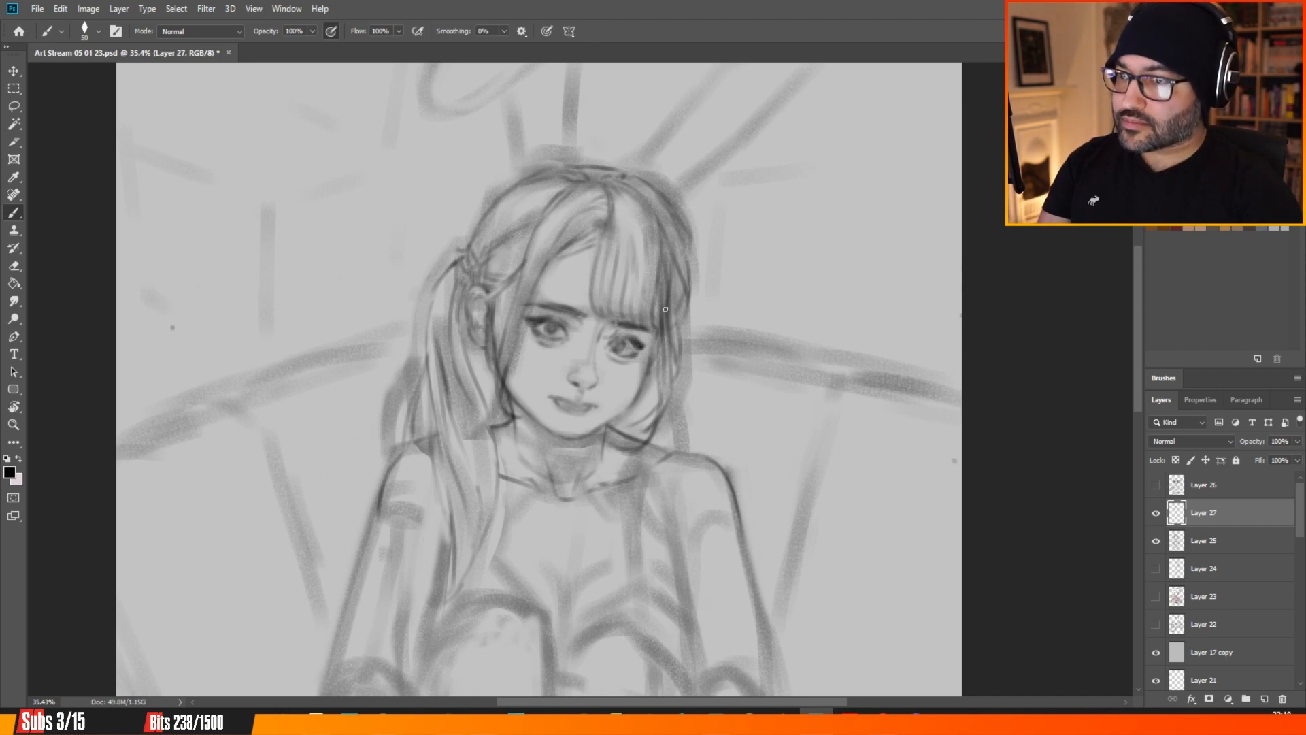
mouse_move(625, 437)
mouse_down()
mouse_move(638, 427)
mouse_move(621, 429)
mouse_up()
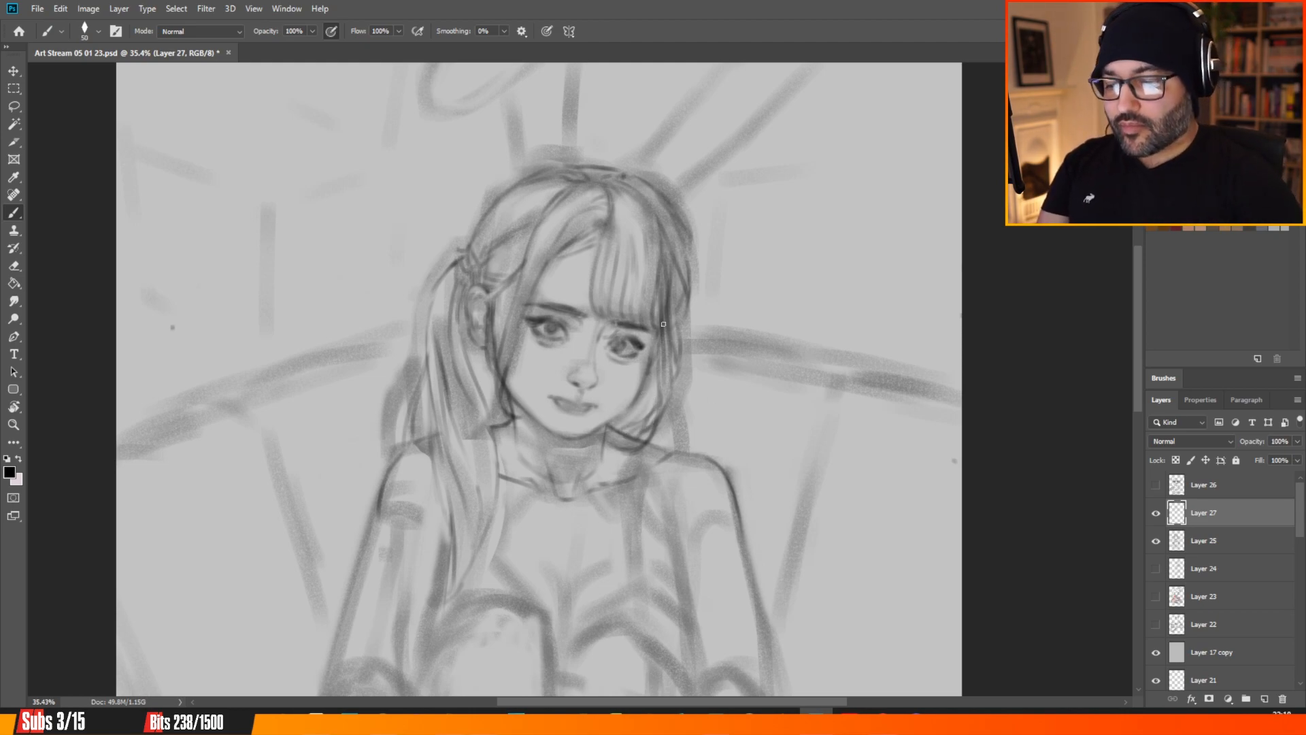
scroll(686, 290, down, 9)
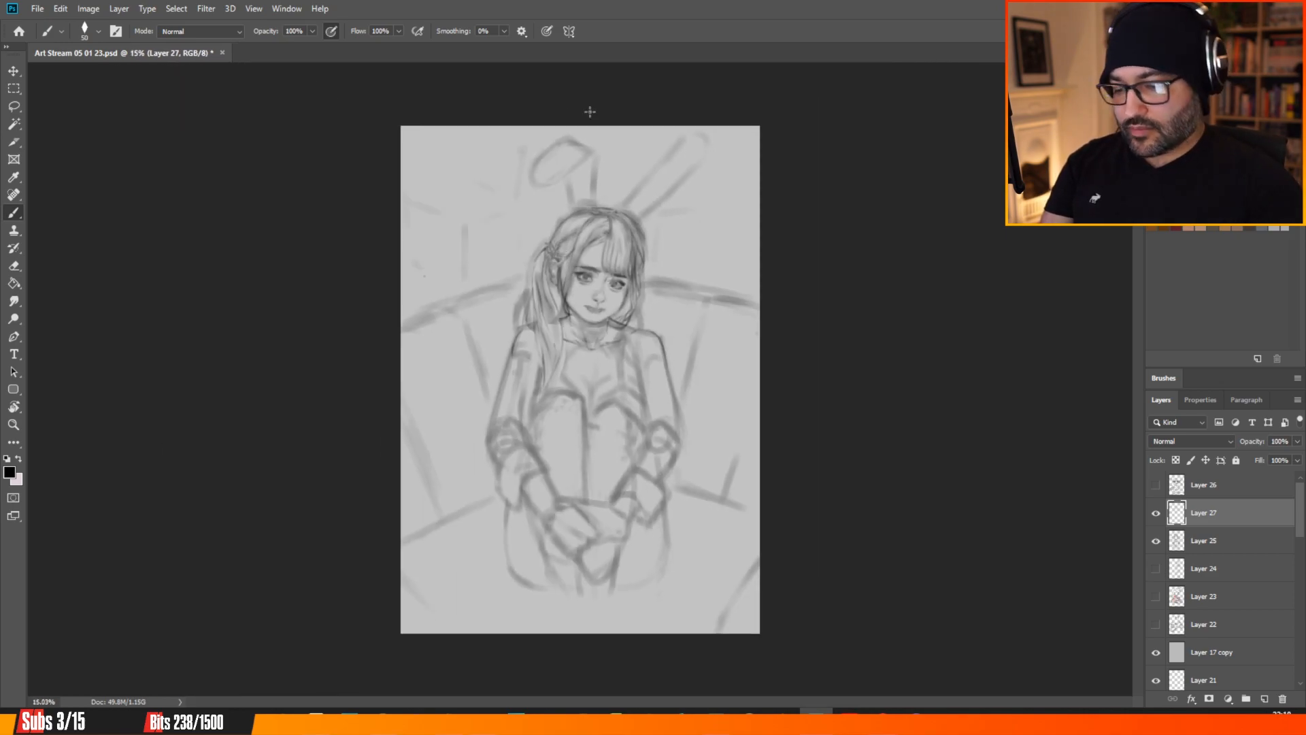
scroll(589, 112, up, 8)
scroll(615, 102, up, 1)
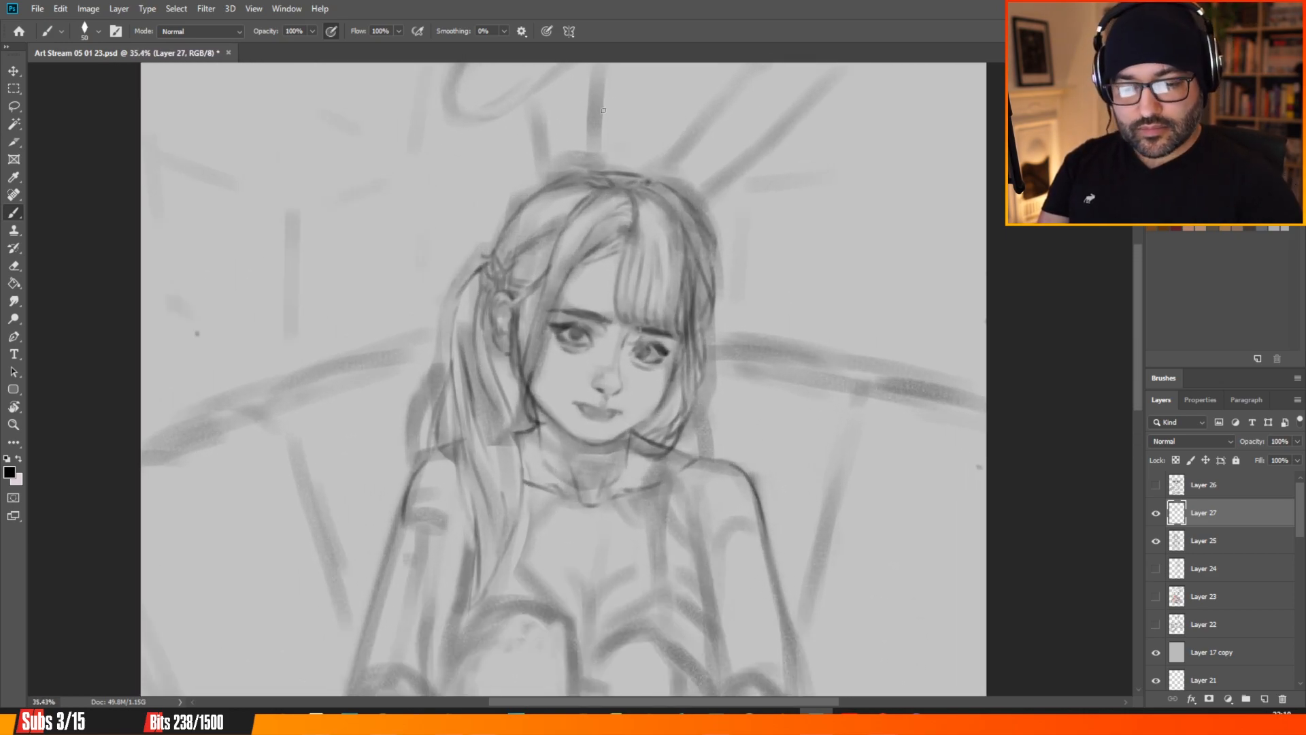
Reinforce the hair contour opposite the ponytail, and draw the hair edge from the crown down to the hair tie.
drag(1139, 271, 1141, 228)
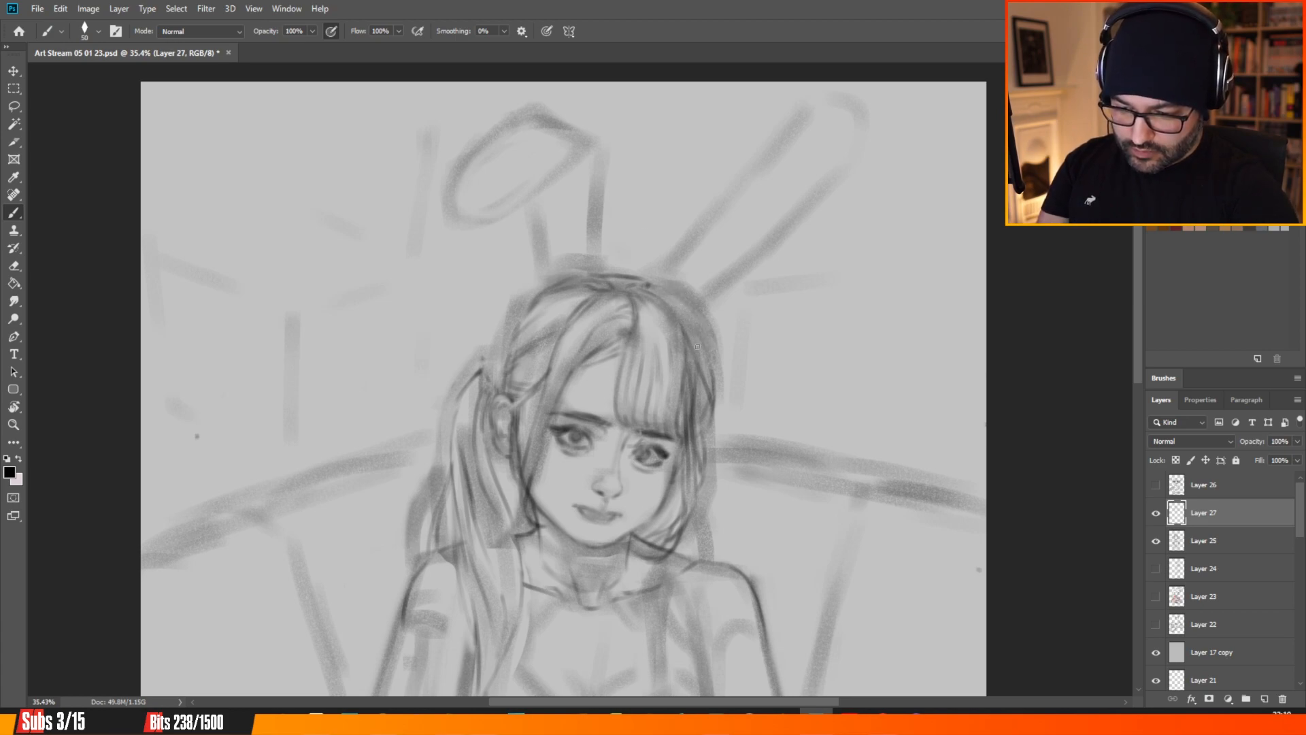
drag(697, 346, 647, 286)
drag(693, 328, 713, 374)
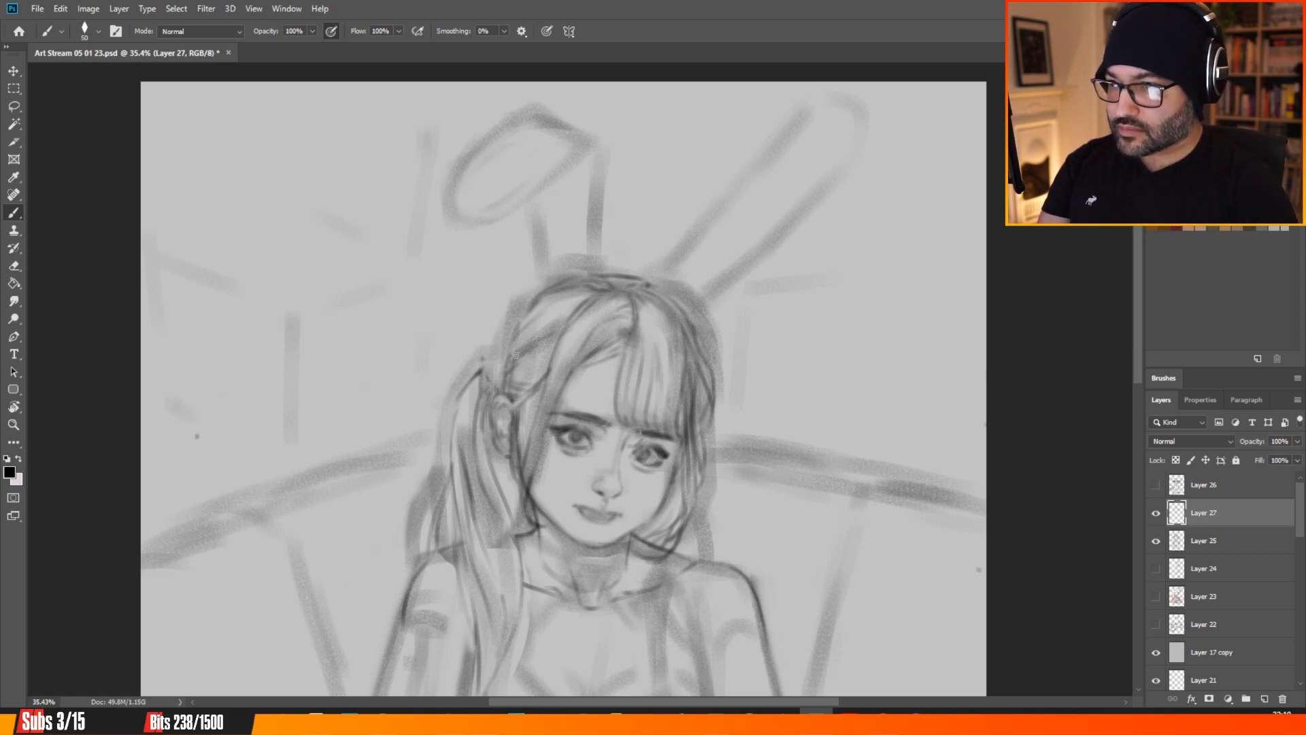
drag(476, 375, 502, 362)
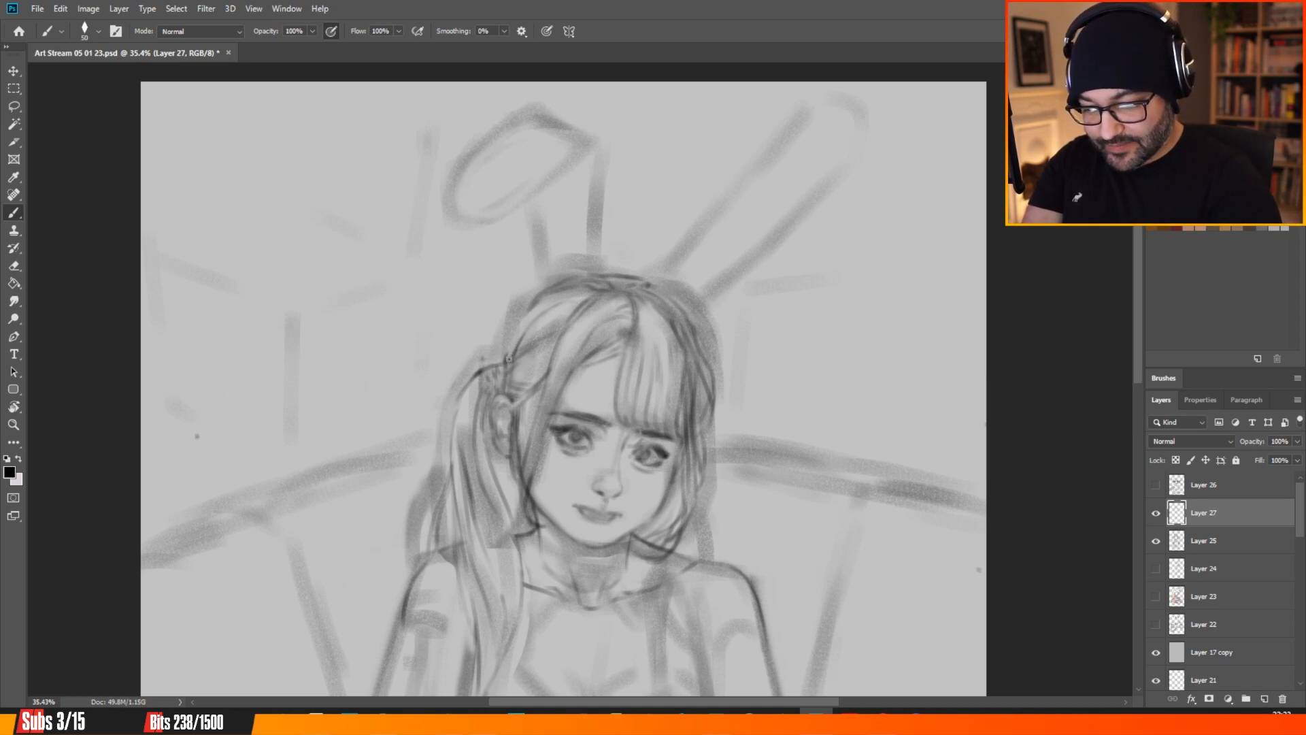
drag(518, 334, 509, 360)
drag(530, 309, 511, 348)
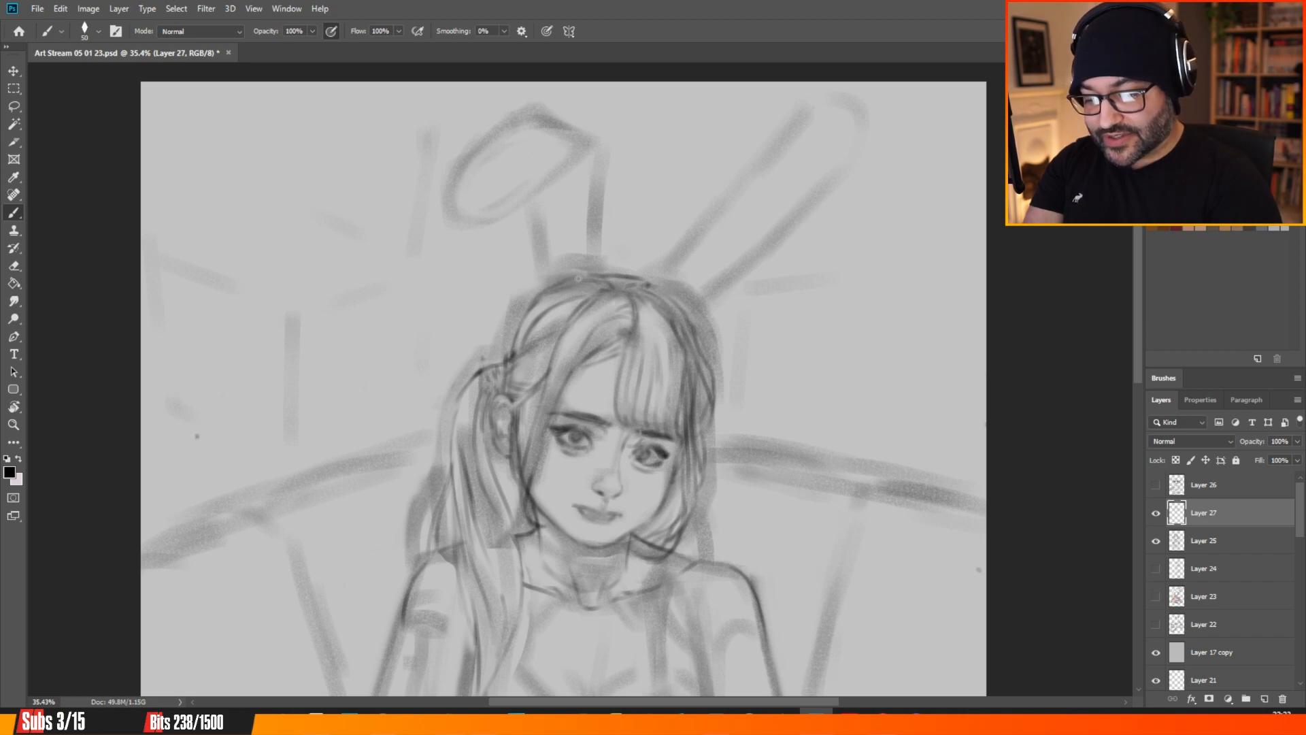
Redraw the outline over the top of the head as one smoother curve, reworking the stroke near the parting.
drag(542, 297, 593, 281)
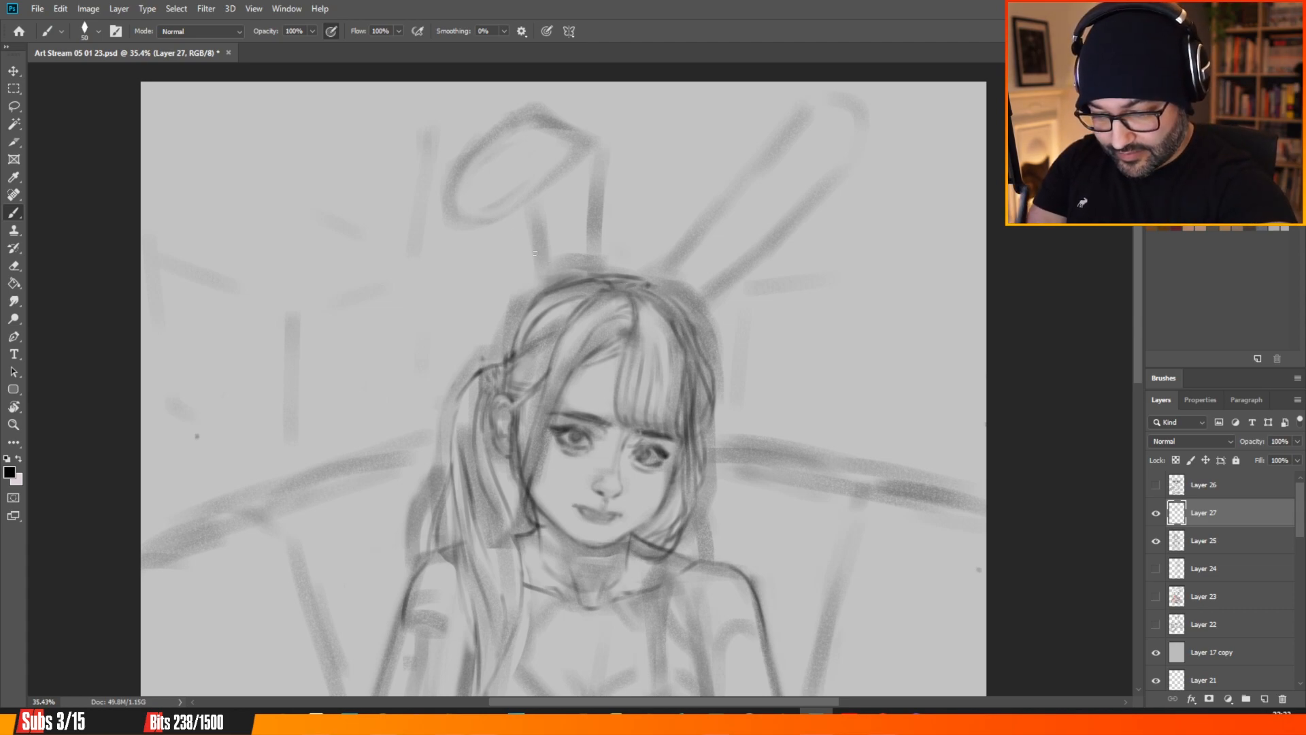
drag(589, 283, 620, 284)
key(ctrl+z)
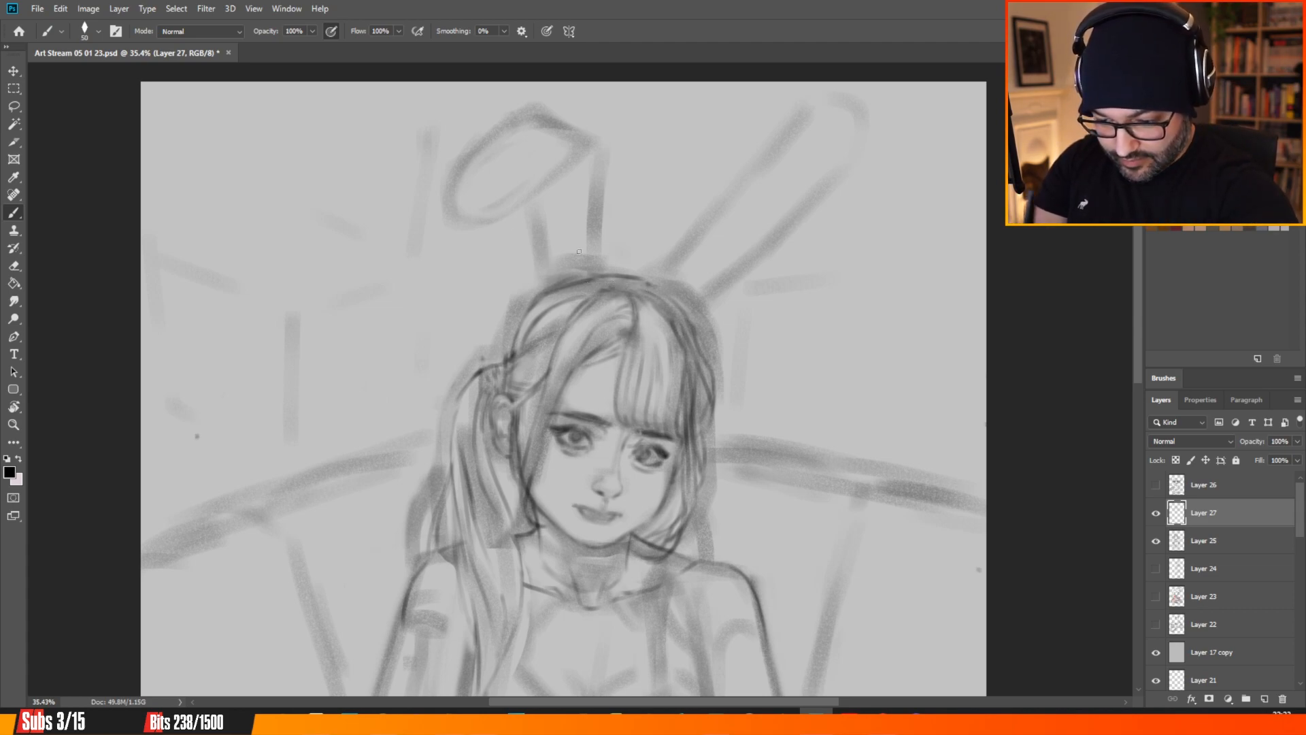
drag(647, 281, 689, 318)
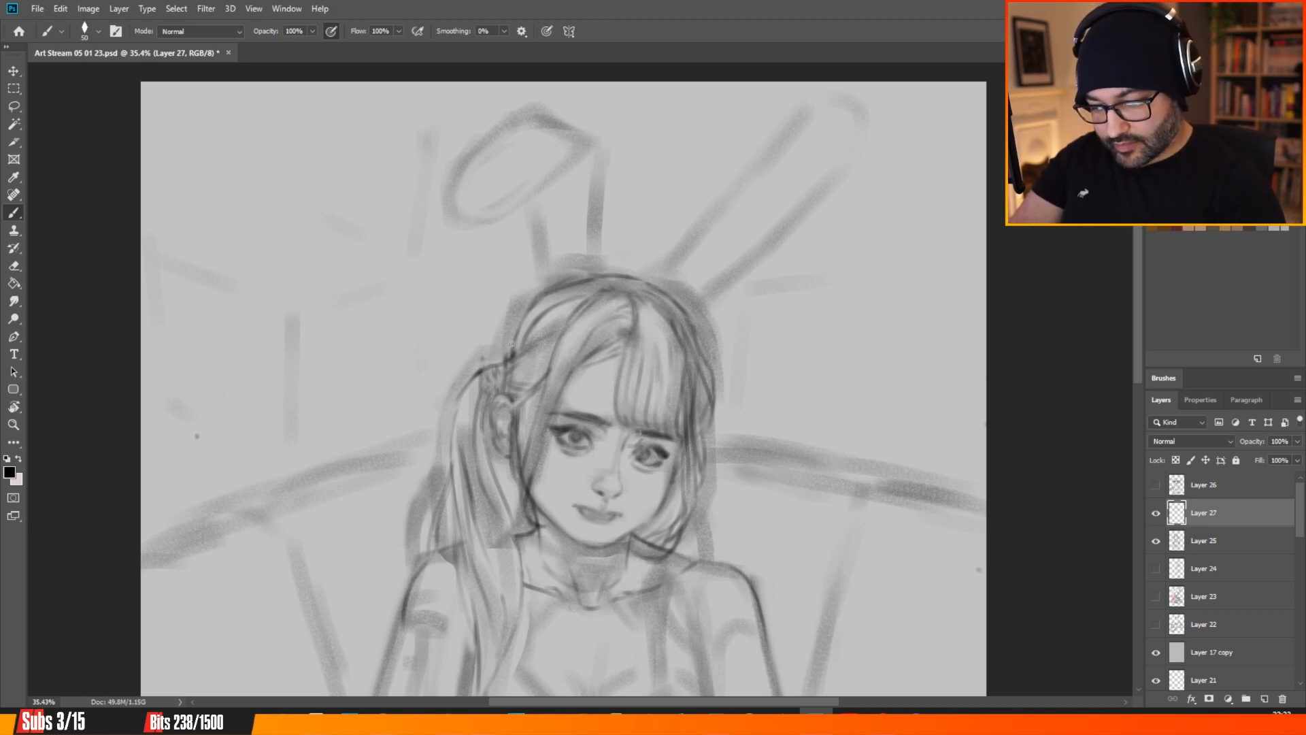
drag(514, 330, 551, 286)
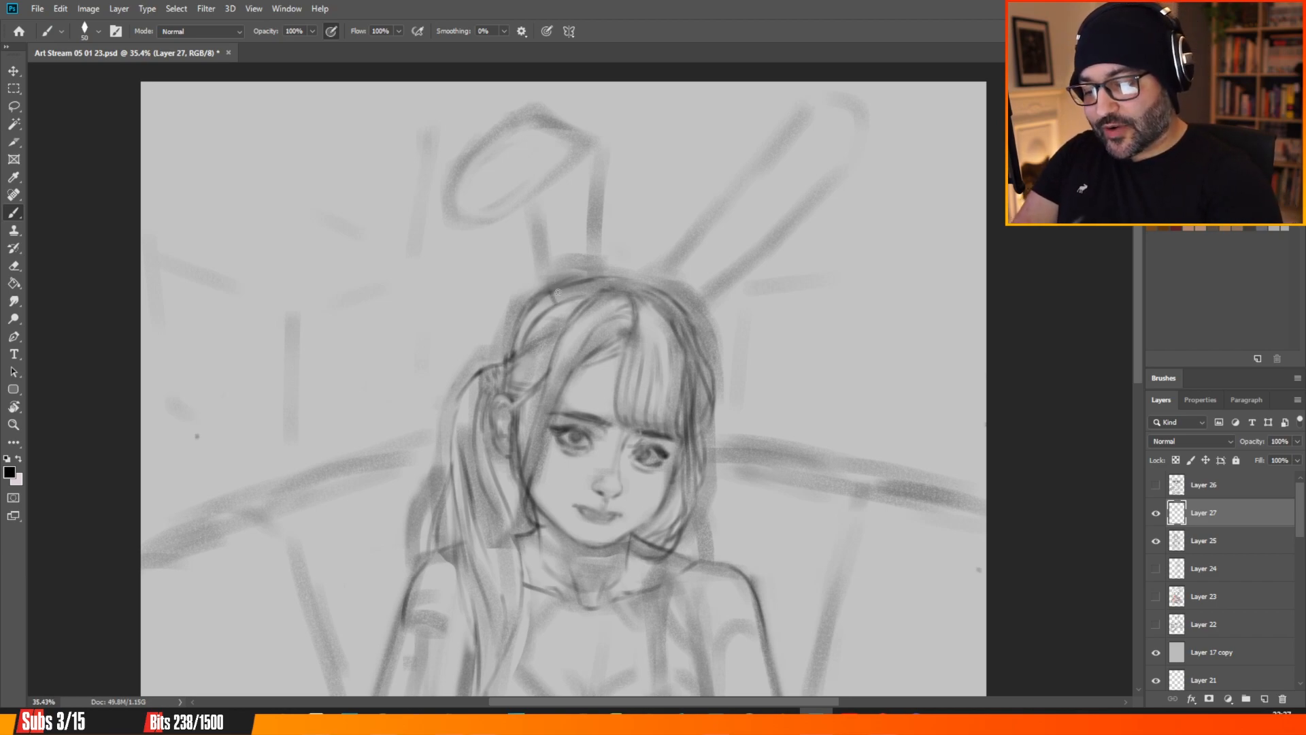
Sketch the bases of both bunny ears where they meet the hair on top of the head.
drag(550, 288, 562, 281)
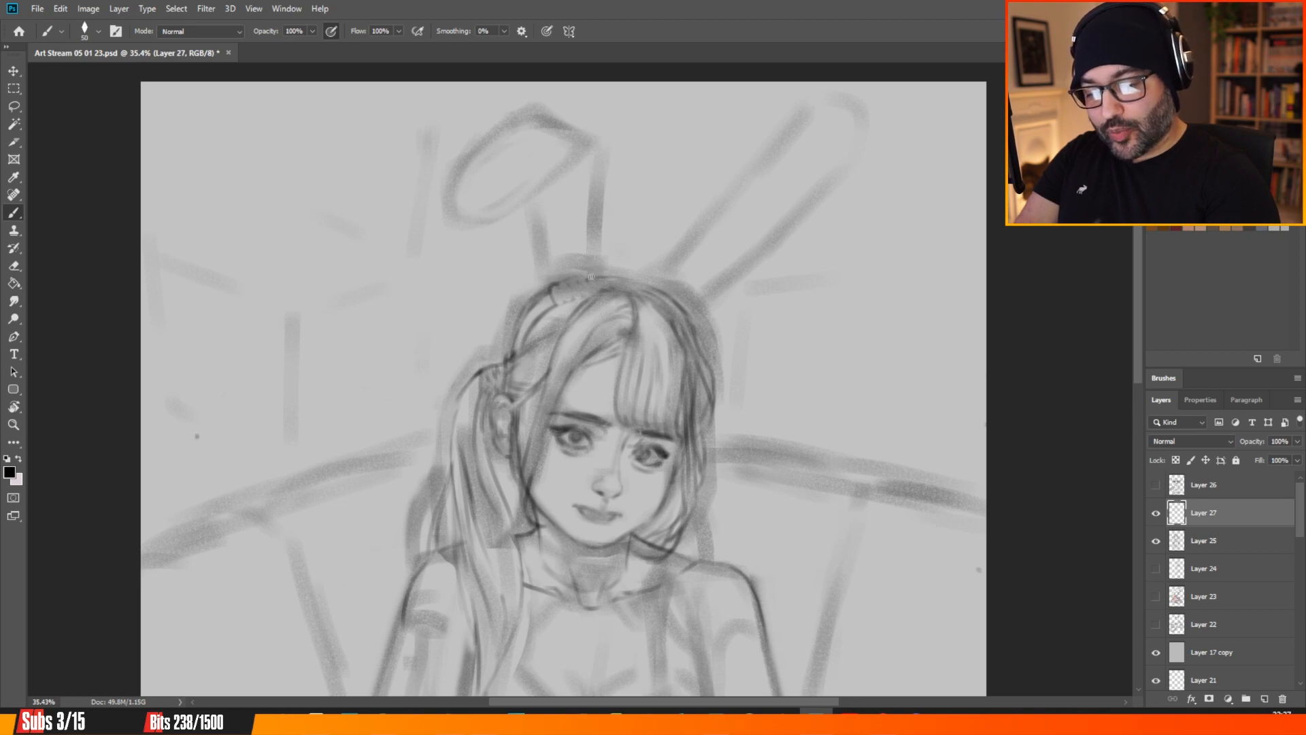
drag(590, 276, 597, 286)
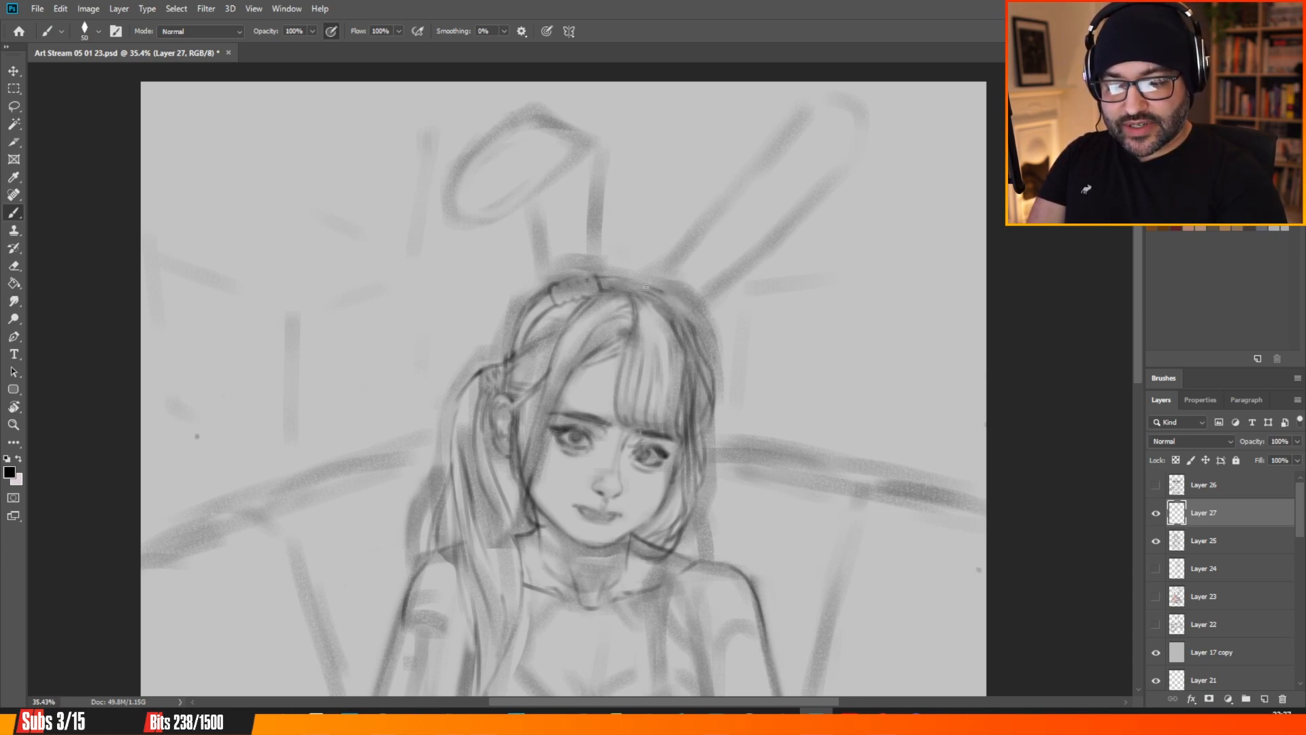
drag(663, 295, 691, 314)
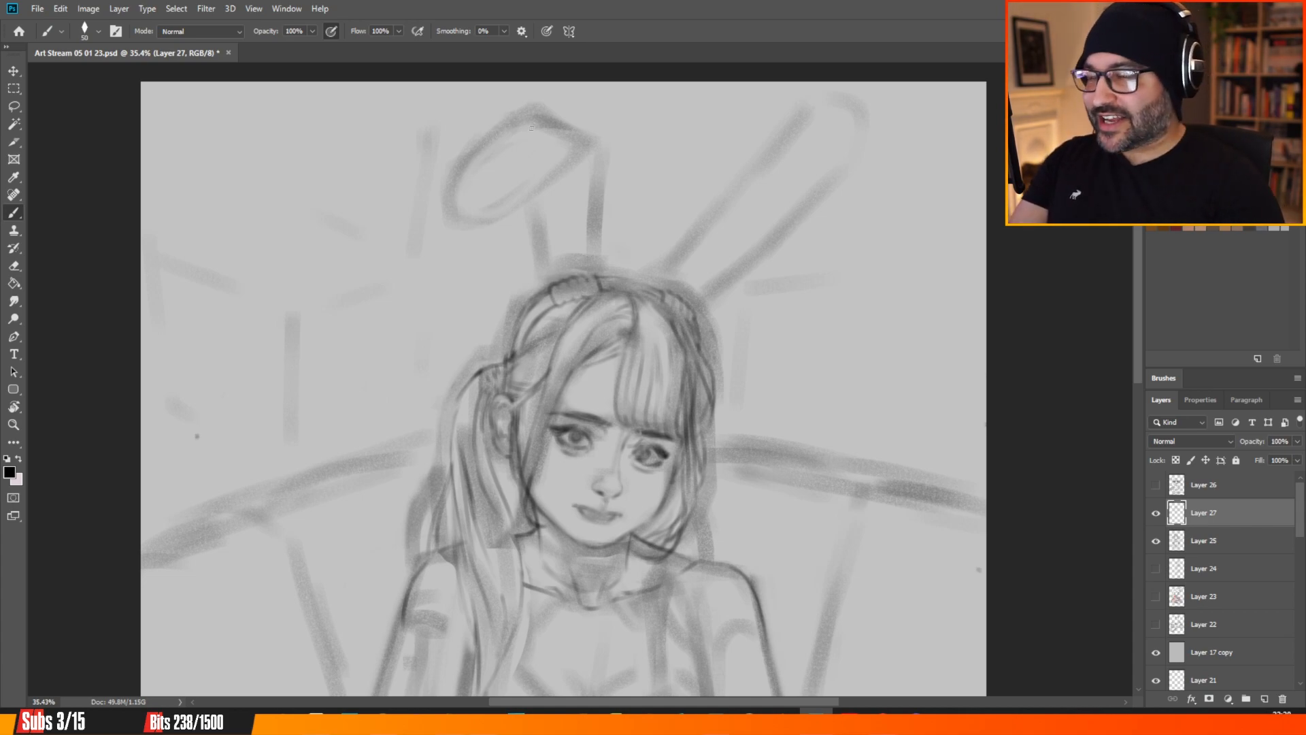
Outline the folded bunny ear's drooping tip and the two sides of its stem down to the hair.
mouse_move(496, 132)
mouse_down()
mouse_move(456, 209)
mouse_move(475, 225)
mouse_move(511, 223)
mouse_move(598, 148)
mouse_up()
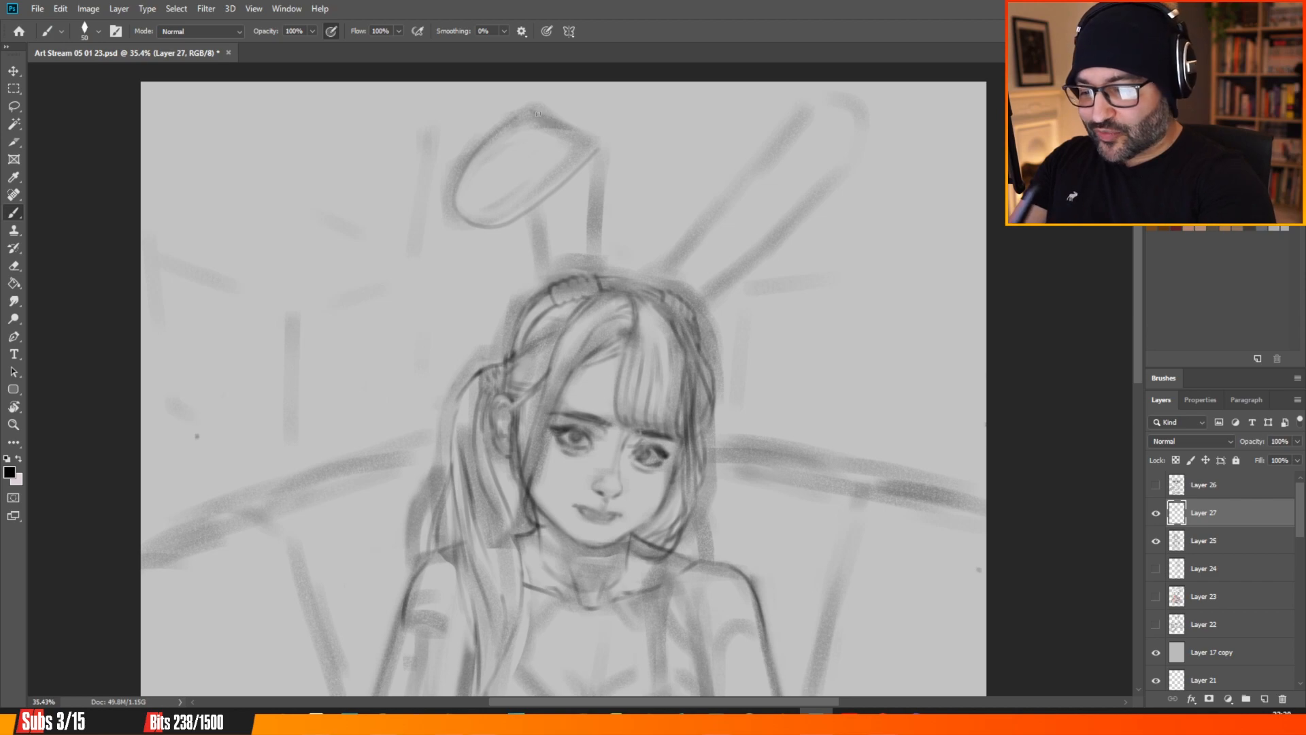
drag(537, 113, 602, 146)
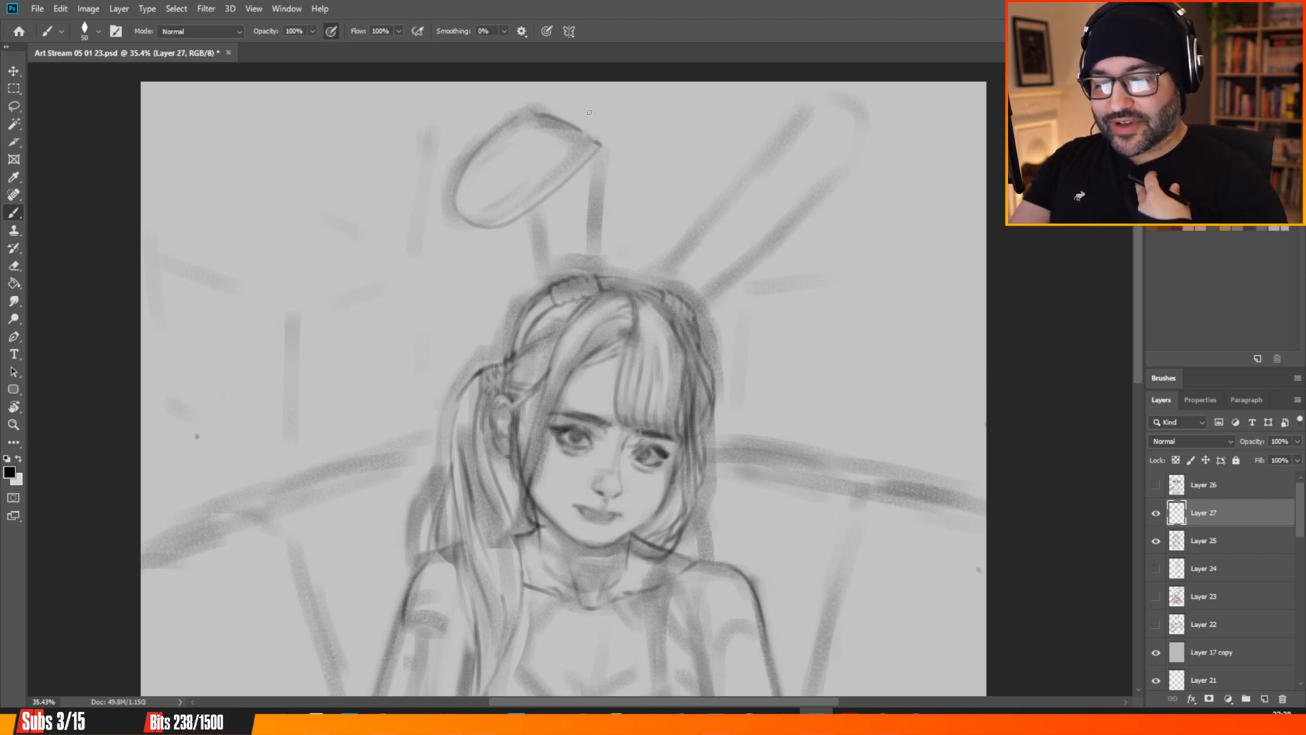
mouse_move(535, 204)
mouse_down()
mouse_move(544, 265)
mouse_move(593, 263)
mouse_move(593, 207)
mouse_up()
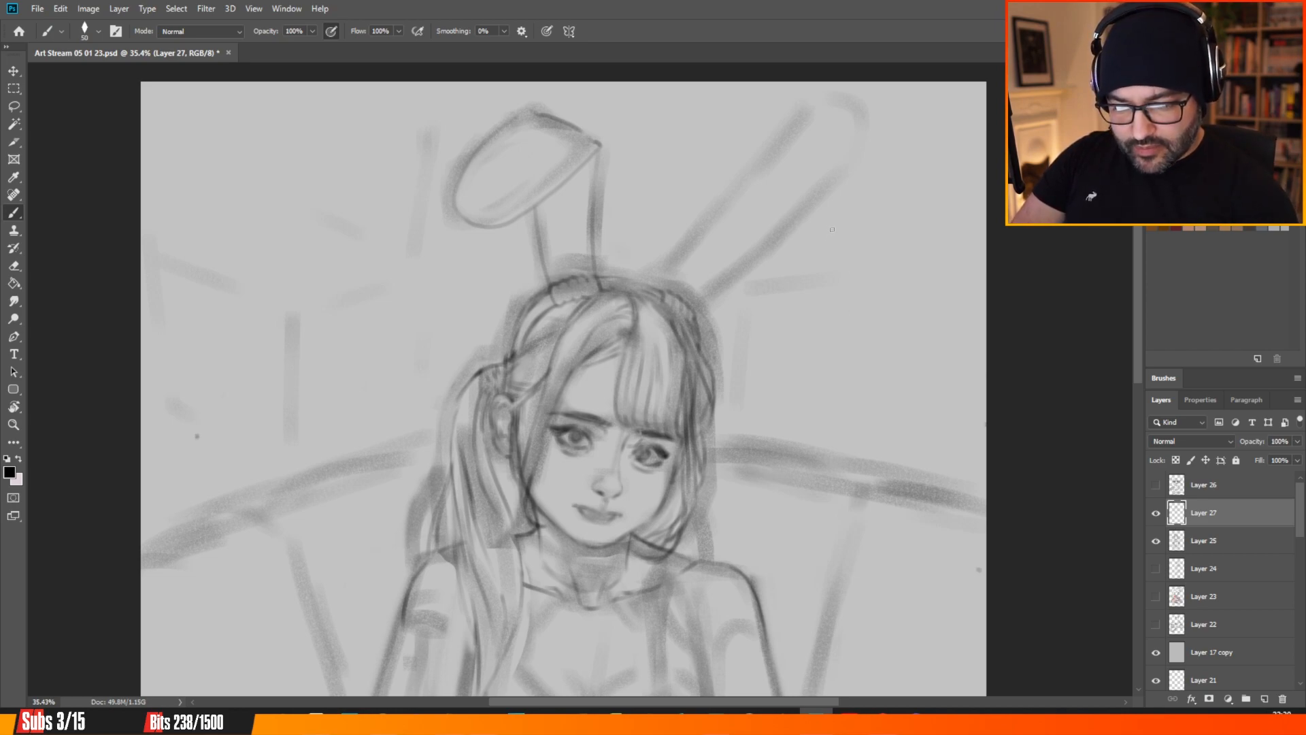
Doodle a creature's head beside the girl, with a striped oval trunk, domed forehead and large pointed ears.
mouse_move(837, 222)
mouse_down()
mouse_move(826, 283)
mouse_move(864, 254)
mouse_move(838, 220)
mouse_move(863, 253)
mouse_up()
drag(827, 270, 856, 271)
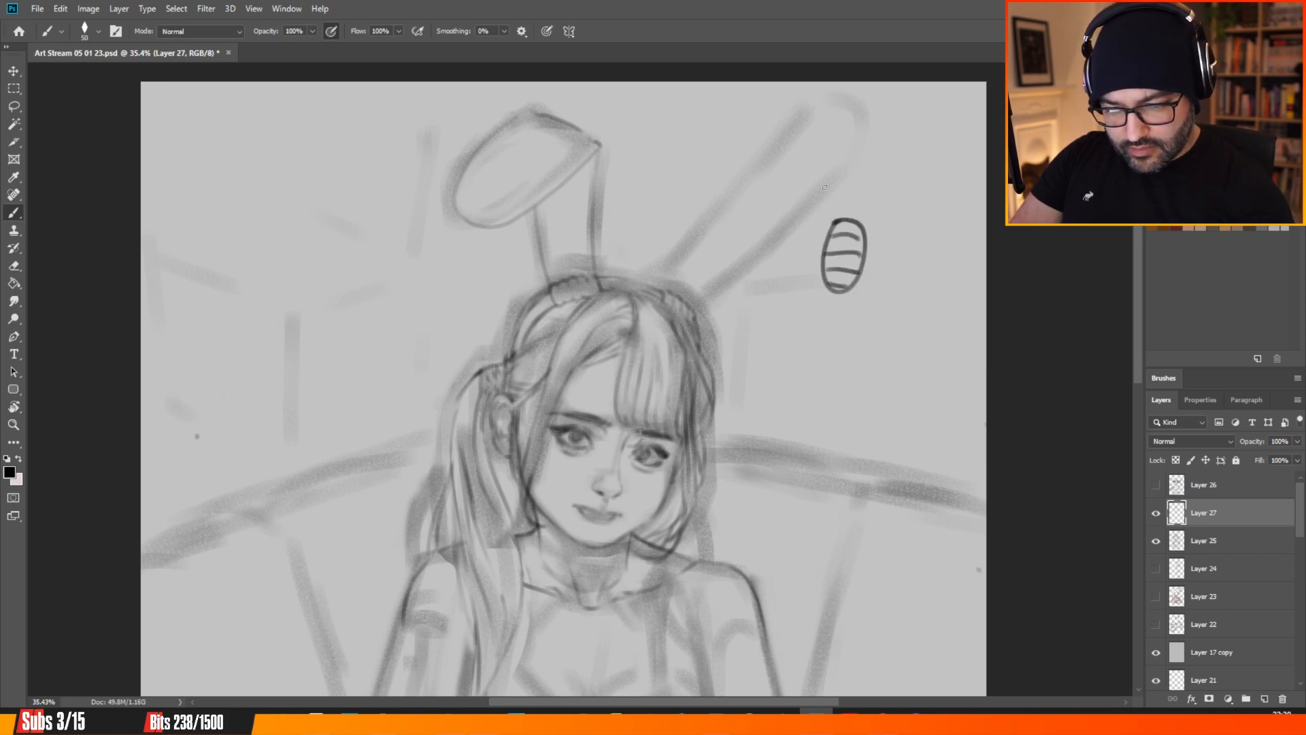
mouse_move(823, 192)
mouse_down()
mouse_move(865, 184)
mouse_move(843, 206)
mouse_move(867, 207)
mouse_move(928, 158)
mouse_move(949, 173)
mouse_move(884, 277)
mouse_move(838, 308)
mouse_move(807, 277)
mouse_move(763, 165)
mouse_move(809, 176)
mouse_move(827, 207)
mouse_up()
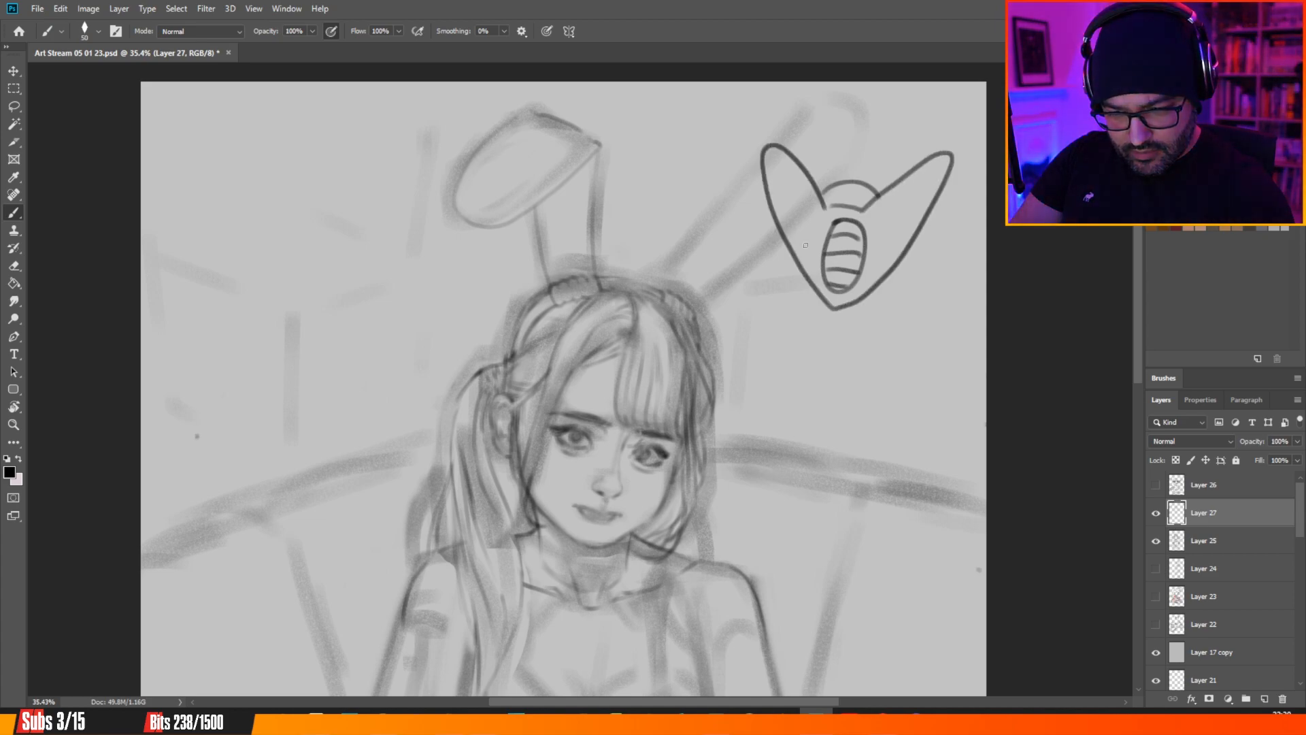
Draw two angry eyes on either side of the doodle's trunk, replacing the first attempt at an eye.
mouse_move(816, 253)
mouse_down()
mouse_move(805, 242)
mouse_move(816, 255)
mouse_up()
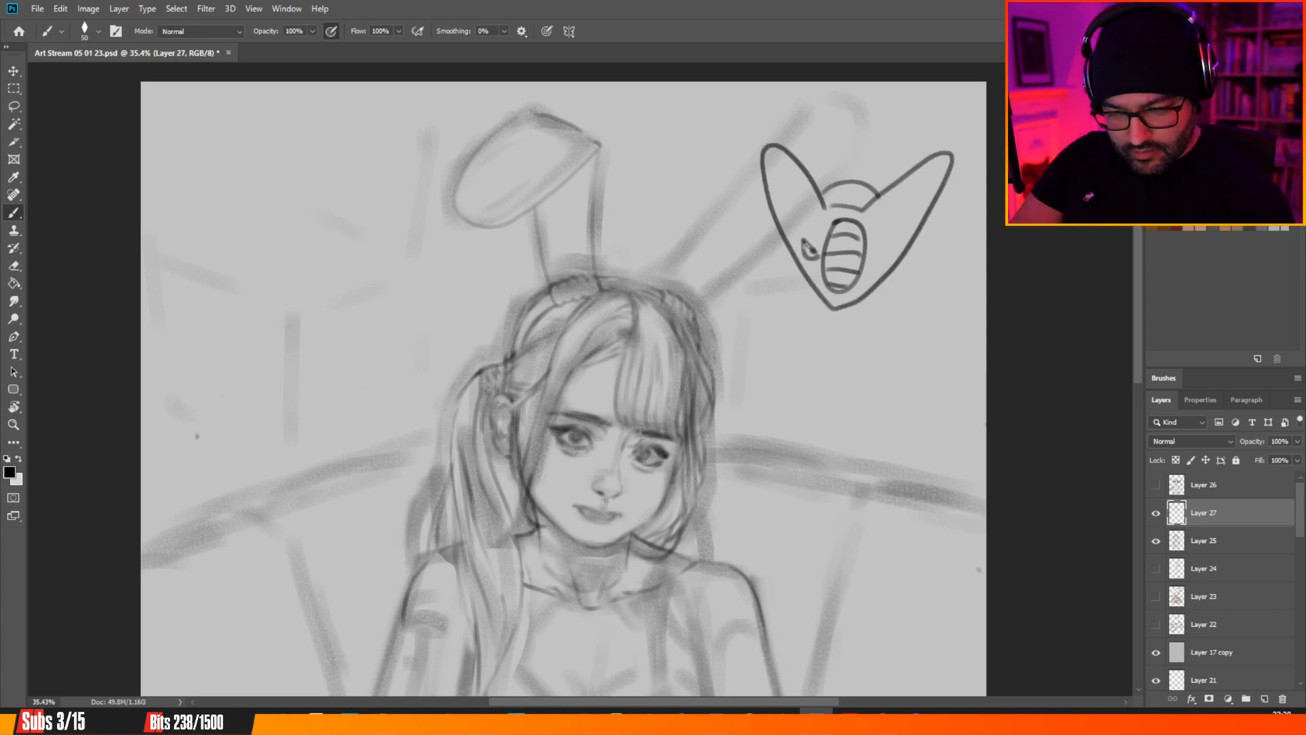
key(ctrl+z)
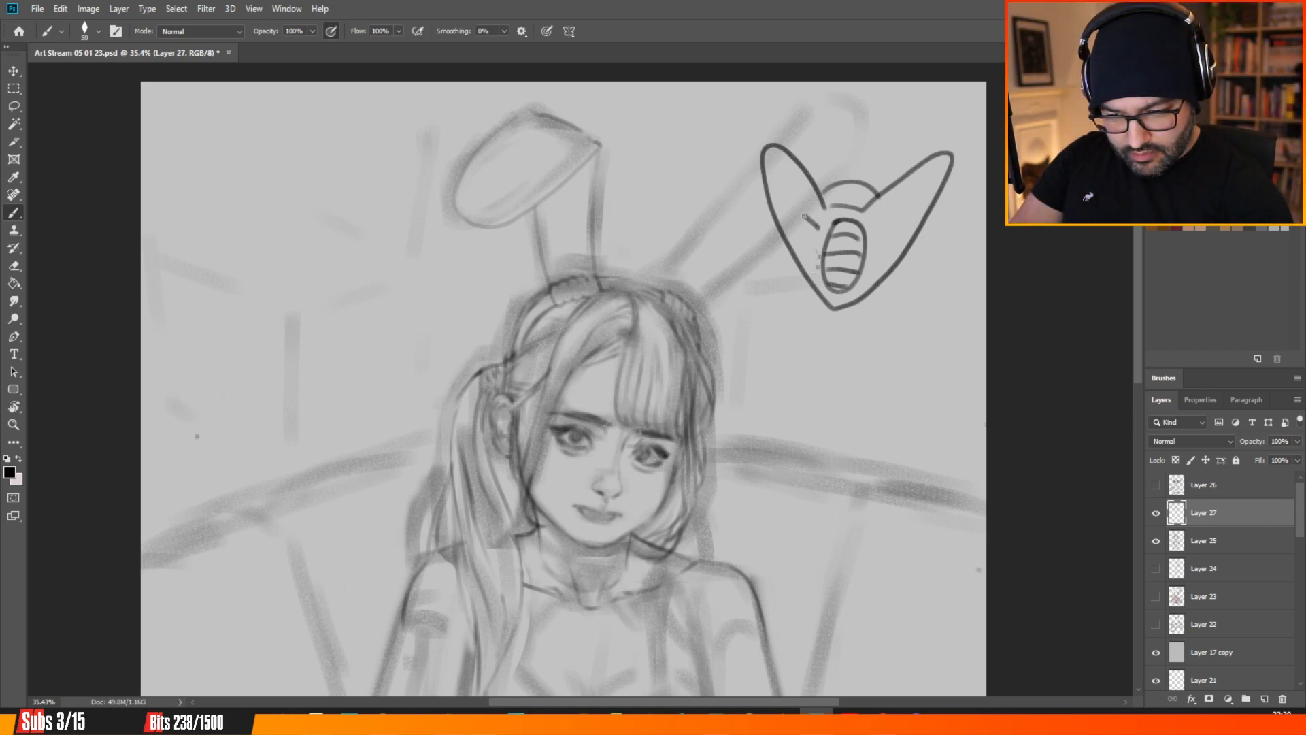
drag(803, 213, 810, 224)
click(810, 224)
drag(876, 230, 885, 229)
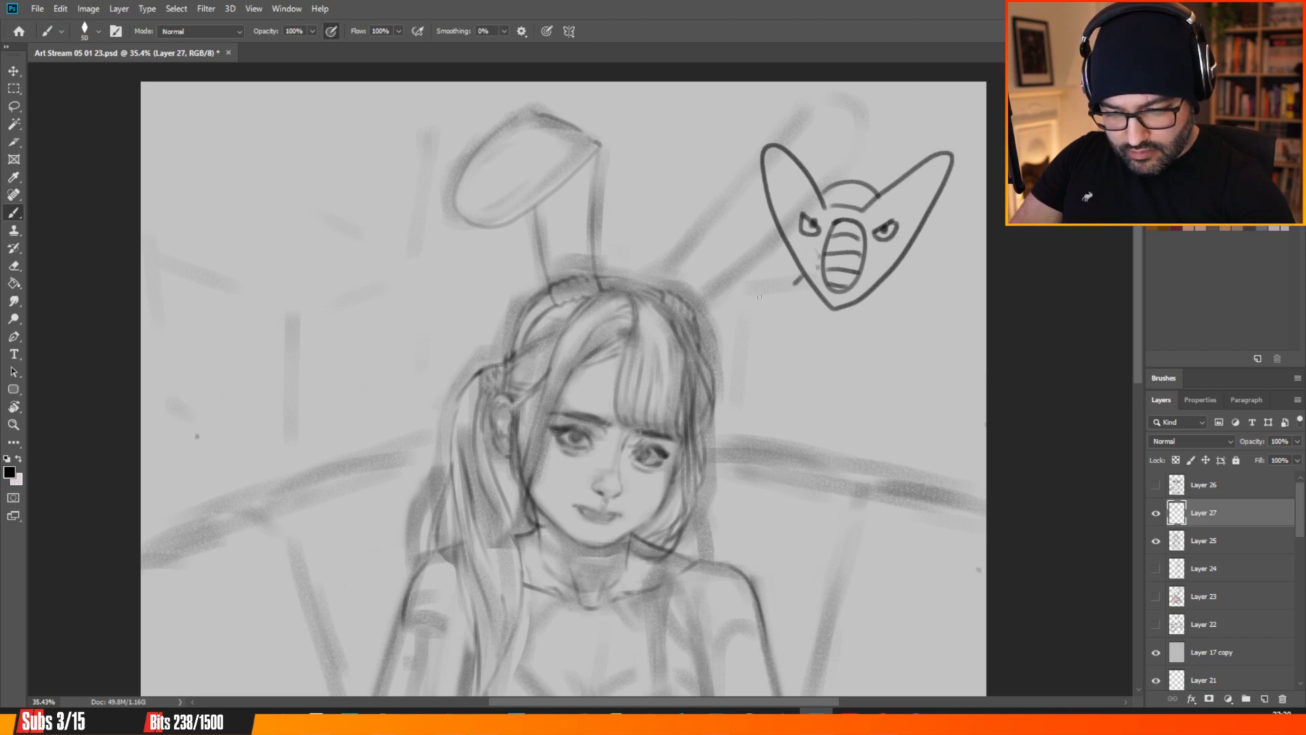
Add shaded spots to the doodle's ears and face, and start its shoulder lines below the head.
drag(786, 175, 789, 223)
drag(819, 202, 824, 212)
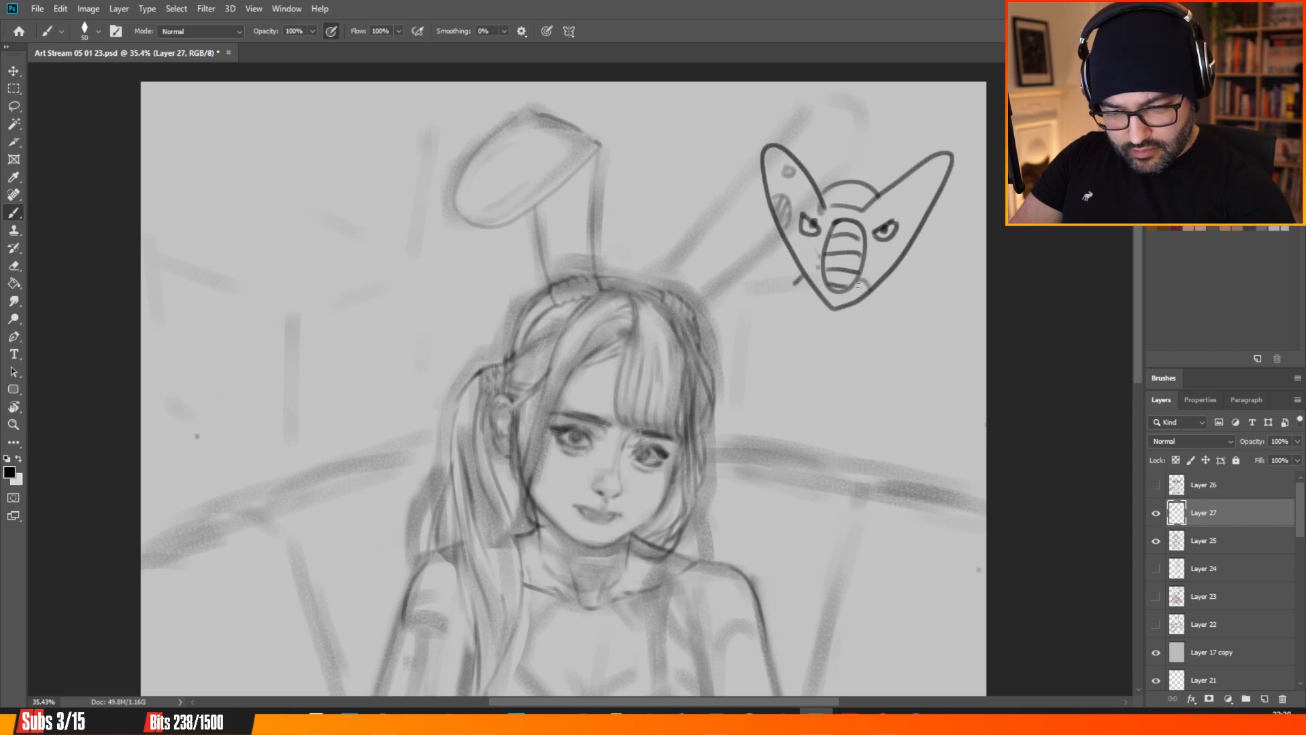
drag(902, 257, 908, 241)
drag(914, 196, 920, 172)
drag(900, 196, 917, 175)
drag(911, 198, 922, 181)
drag(874, 285, 881, 301)
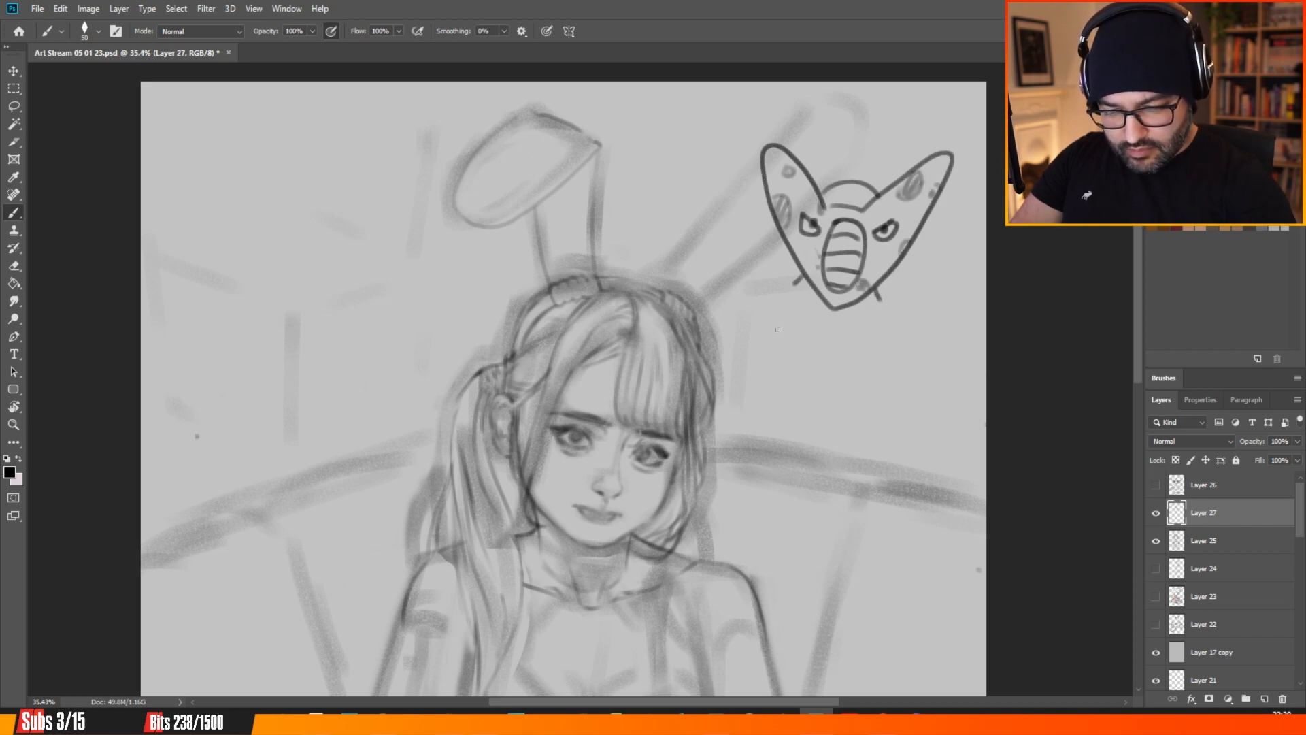
Draw the doodle creature's arms with clawed hands, its narrow body, legs and curled tail.
mouse_move(784, 319)
mouse_down()
mouse_move(782, 340)
mouse_move(760, 343)
mouse_up()
mouse_move(754, 325)
mouse_down()
mouse_move(752, 340)
mouse_move(795, 347)
mouse_move(790, 321)
mouse_up()
mouse_move(765, 329)
mouse_down()
mouse_move(800, 289)
mouse_move(796, 326)
mouse_move(836, 321)
mouse_move(806, 308)
mouse_move(813, 379)
mouse_move(796, 414)
mouse_move(814, 417)
mouse_move(838, 386)
mouse_move(864, 421)
mouse_move(841, 366)
mouse_move(861, 315)
mouse_move(880, 306)
mouse_move(871, 338)
mouse_move(896, 316)
mouse_up()
drag(884, 321, 877, 294)
mouse_move(841, 366)
mouse_down()
mouse_move(926, 362)
mouse_move(867, 389)
mouse_up()
Draw a downward arrow beneath the doodle creature's feet.
drag(1140, 255, 1141, 283)
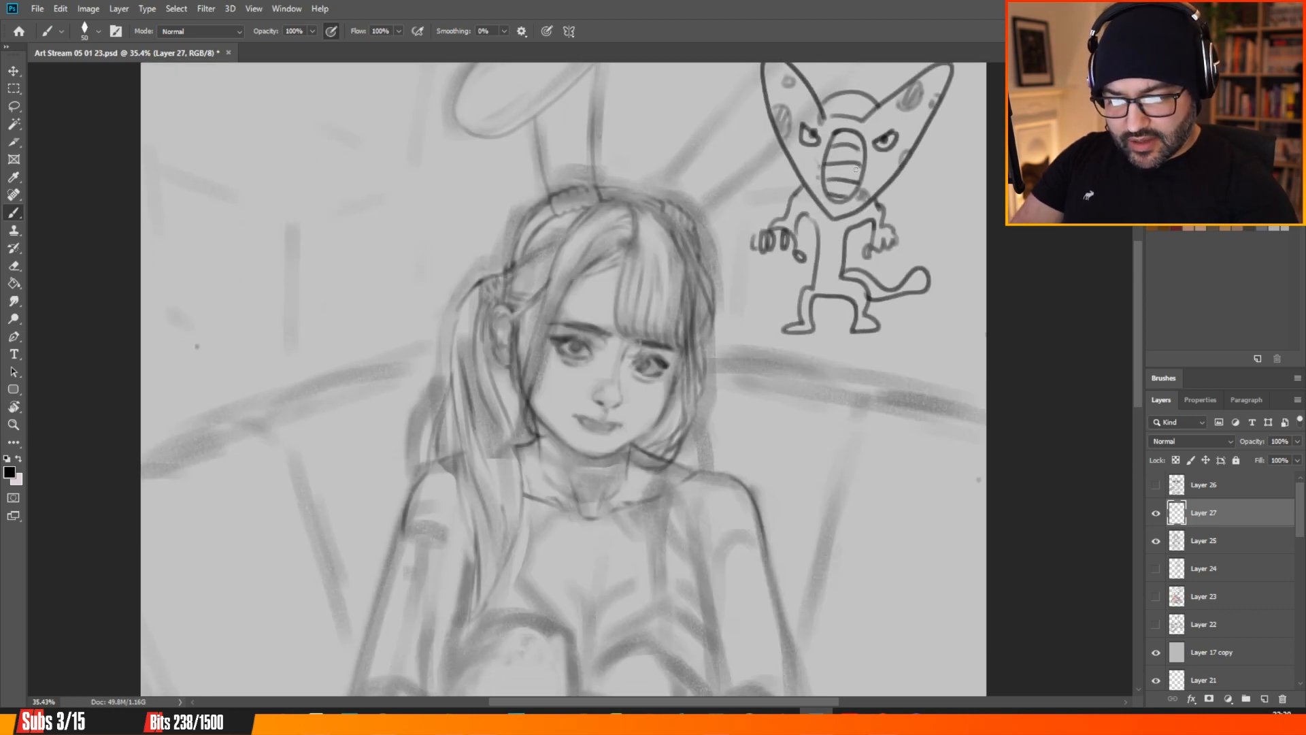
drag(866, 350, 871, 392)
mouse_move(860, 371)
mouse_down()
mouse_move(870, 392)
mouse_move(882, 363)
mouse_up()
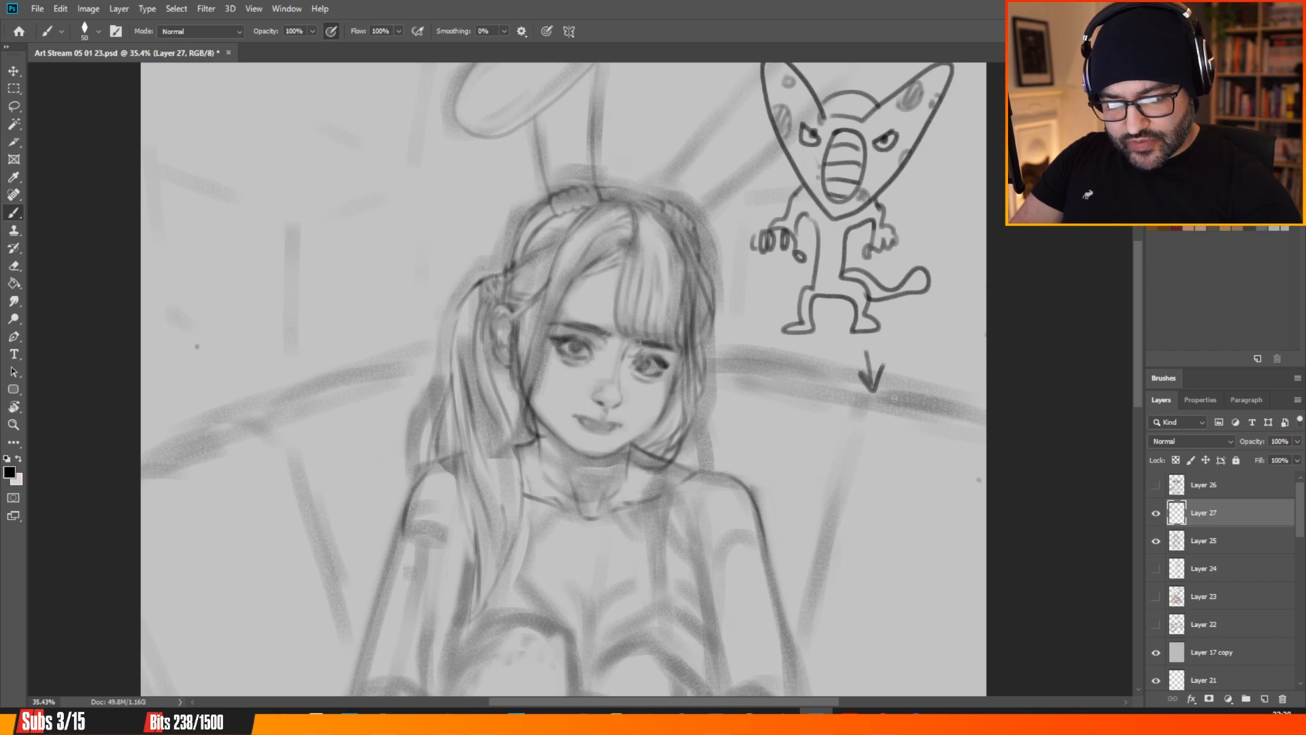
Draw a second doodle creature below the arrow, with pointed ears, round eyes, wide lips, a blocky body and two feet.
scroll(884, 372, down, 2)
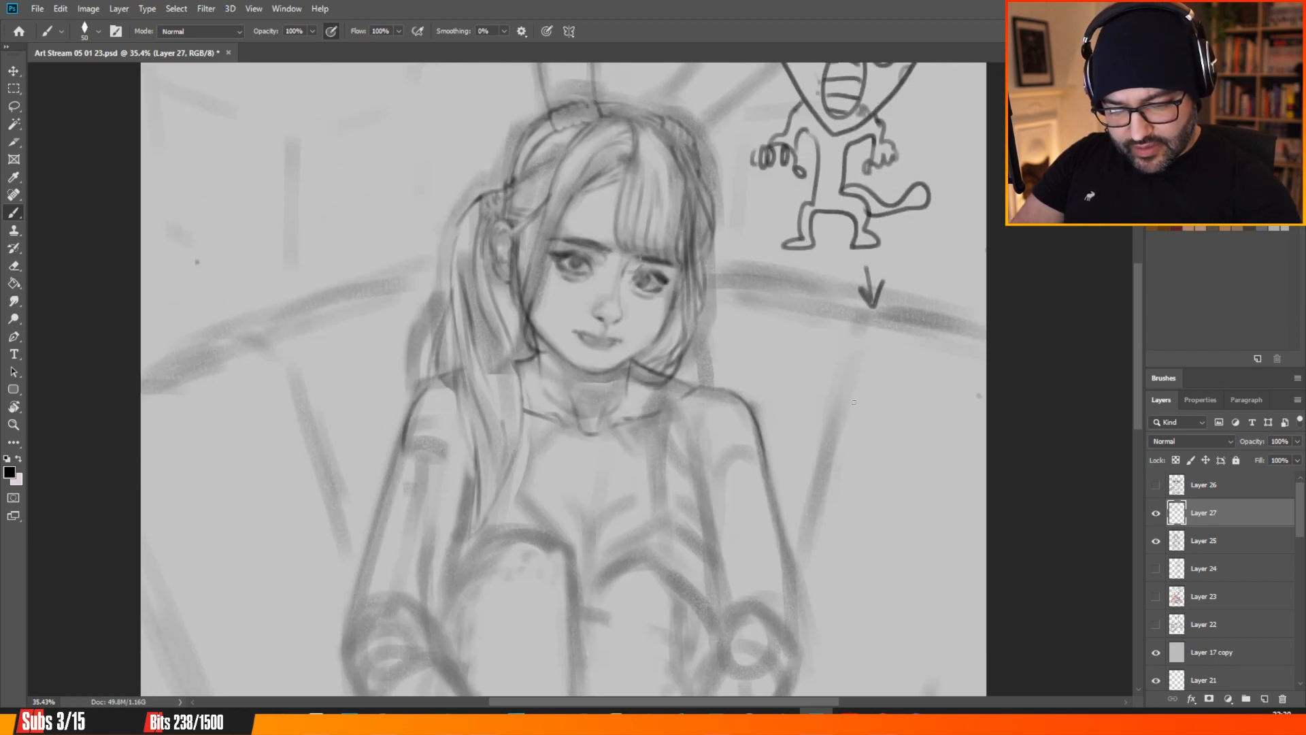
mouse_move(876, 396)
mouse_down()
mouse_move(836, 416)
mouse_move(871, 433)
mouse_move(839, 449)
mouse_move(881, 425)
mouse_move(876, 385)
mouse_move(888, 395)
mouse_move(888, 449)
mouse_move(815, 415)
mouse_move(814, 342)
mouse_move(838, 379)
mouse_move(872, 373)
mouse_move(890, 333)
mouse_move(909, 439)
mouse_up()
click(878, 407)
drag(831, 371, 876, 354)
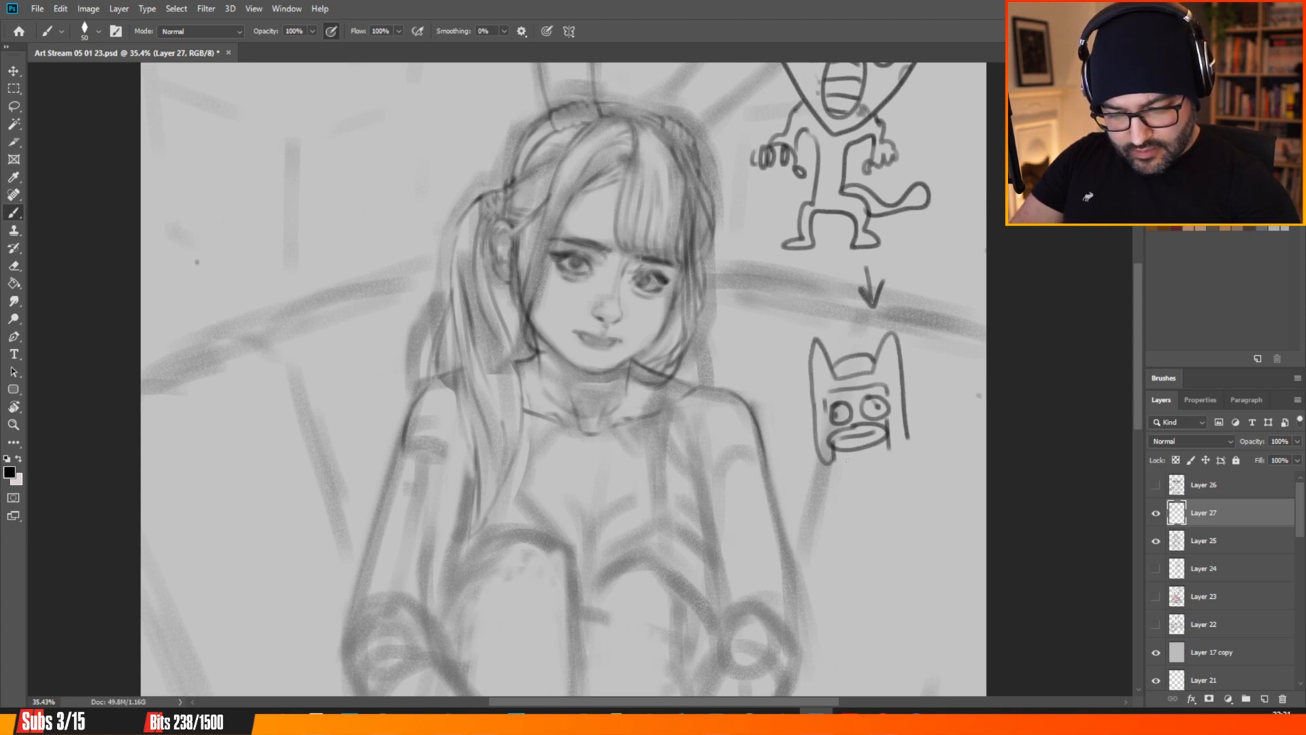
mouse_move(826, 465)
mouse_down()
mouse_move(901, 450)
mouse_move(820, 594)
mouse_move(876, 596)
mouse_move(877, 559)
mouse_move(892, 597)
mouse_move(933, 575)
mouse_move(911, 529)
mouse_move(909, 450)
mouse_up()
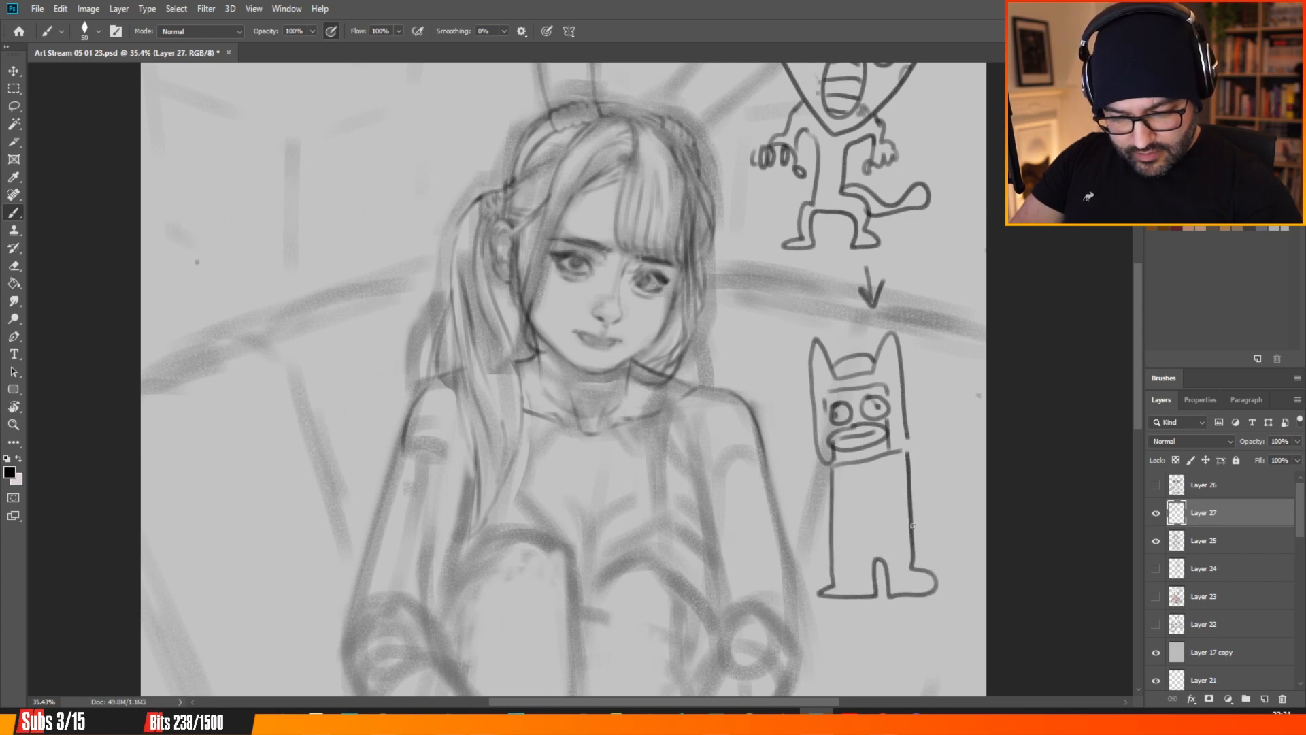
Add a striped tail, two small arms on the chest and shaded ear spots to the second doodle creature.
drag(913, 526, 954, 522)
scroll(1018, 292, down, 5)
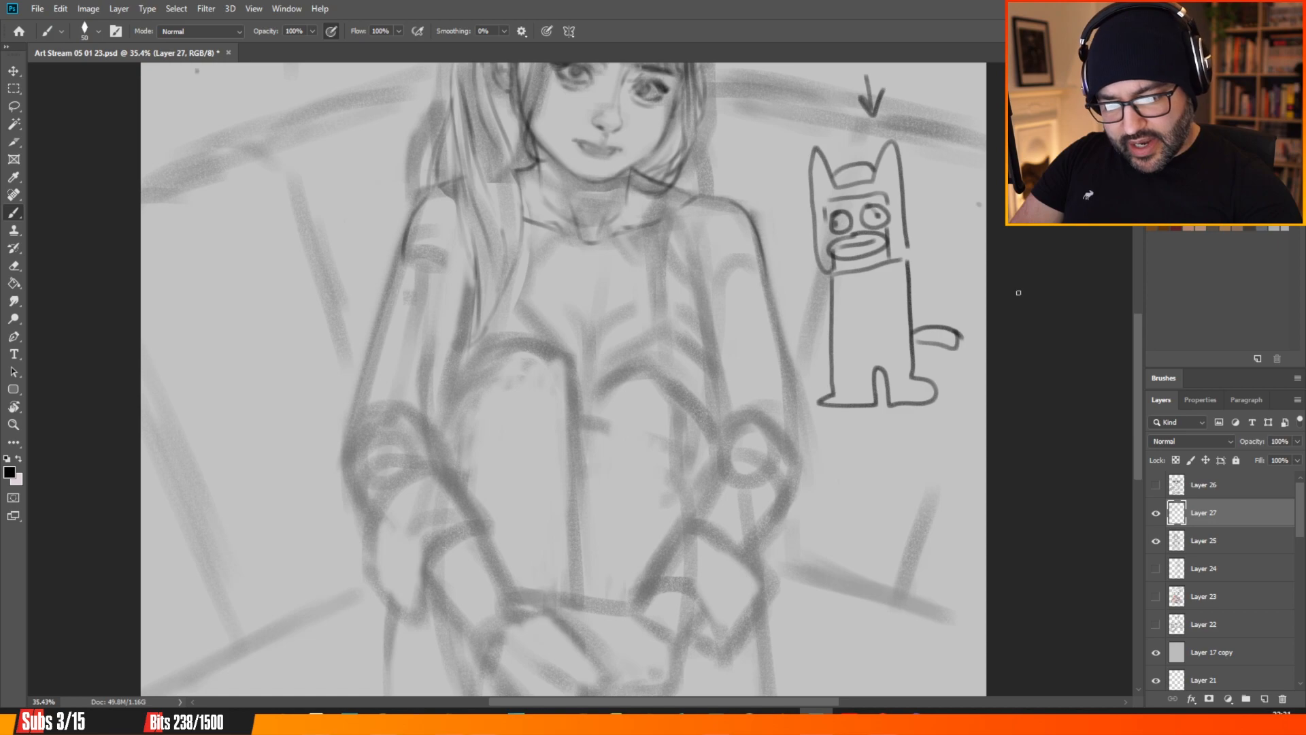
drag(923, 330, 926, 345)
mouse_move(936, 329)
mouse_down()
mouse_move(938, 344)
mouse_move(913, 352)
mouse_up()
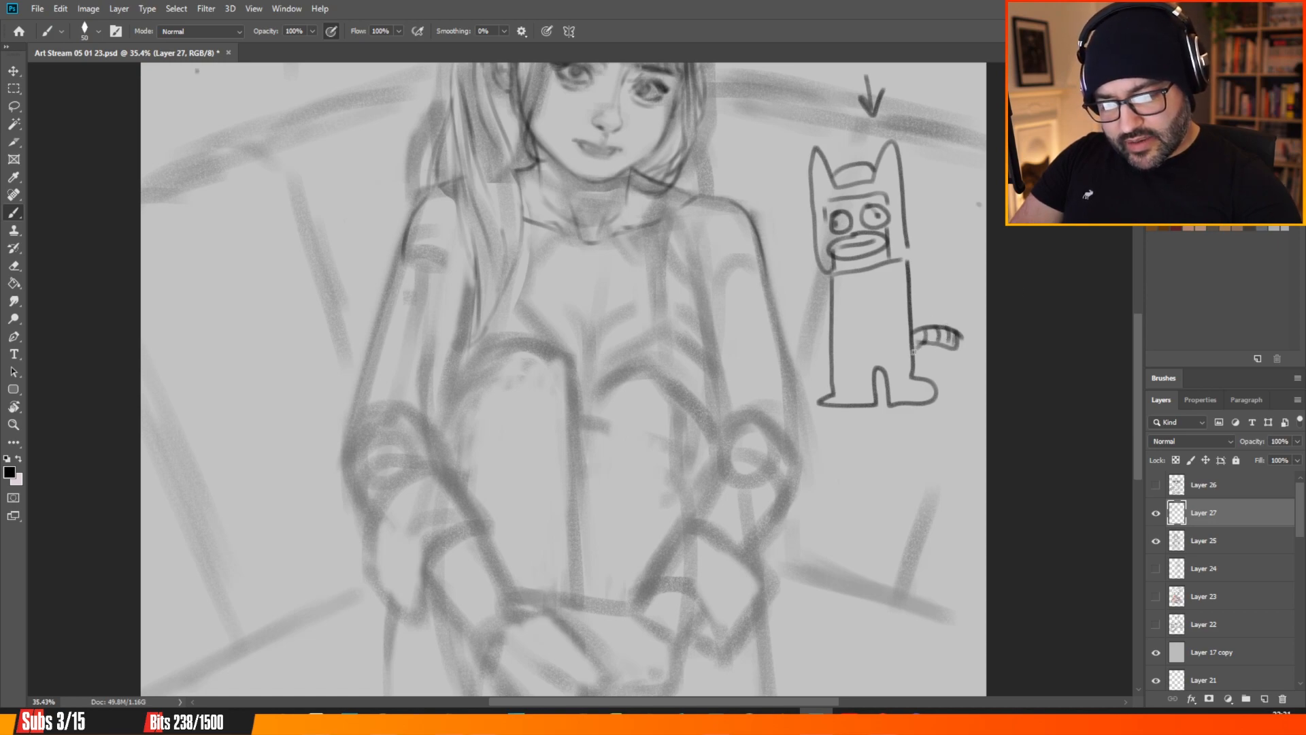
mouse_move(891, 291)
mouse_down()
mouse_move(889, 319)
mouse_move(872, 330)
mouse_move(895, 333)
mouse_move(890, 292)
mouse_move(847, 338)
mouse_move(838, 295)
mouse_up()
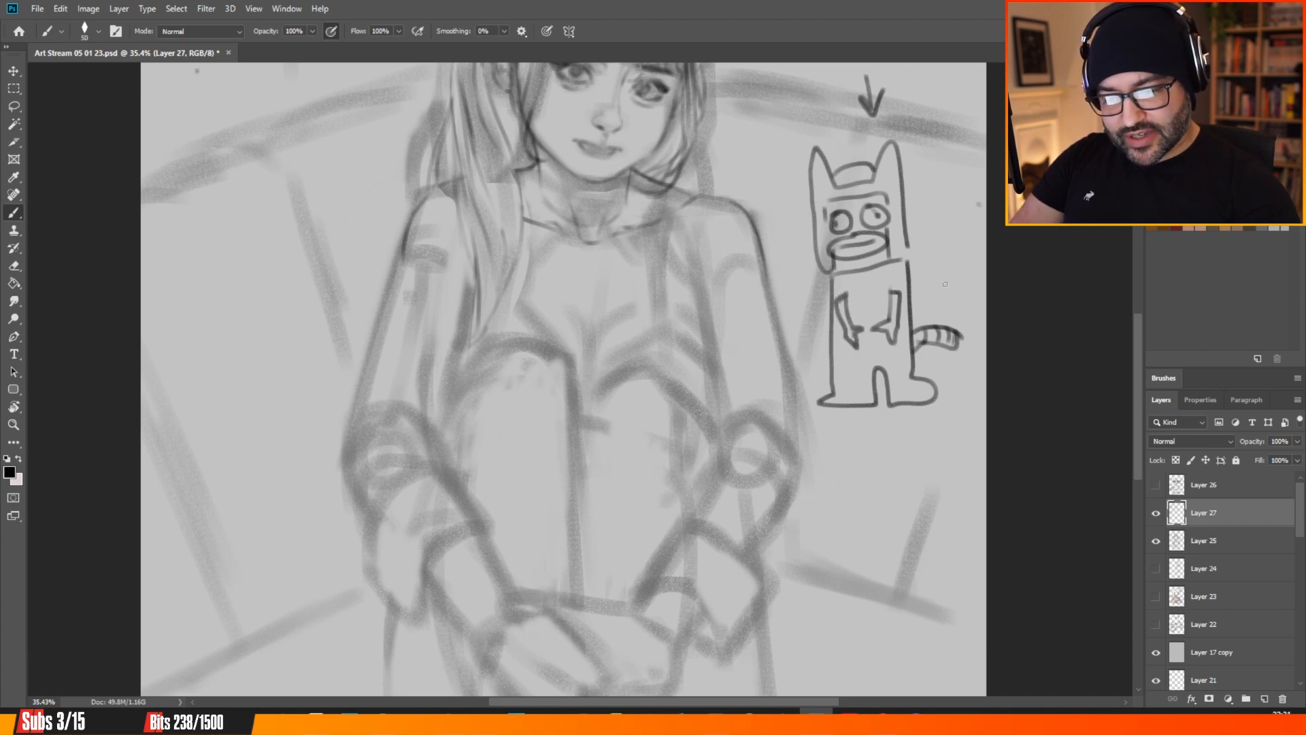
mouse_move(896, 164)
mouse_down()
mouse_move(891, 181)
mouse_move(897, 170)
mouse_up()
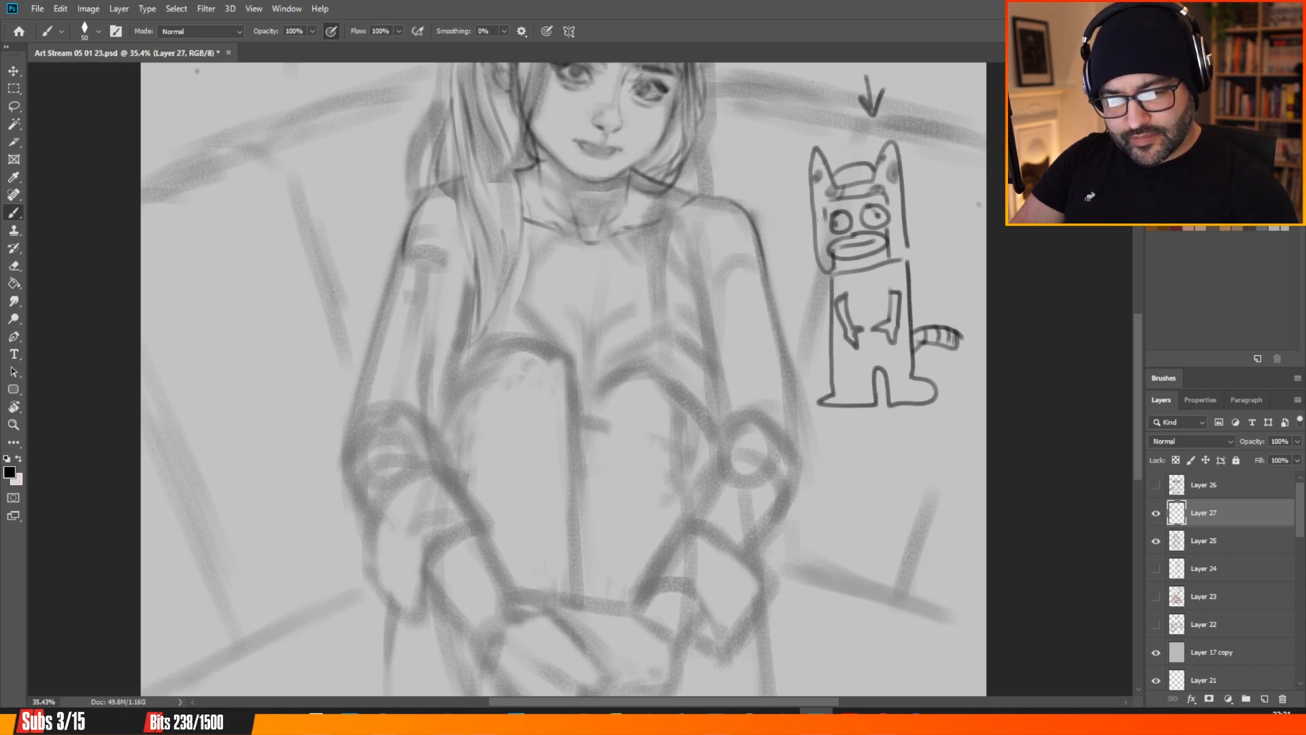
Draw a third doodle's head beneath the second one, with slanted angry eyes, a nose and smirk, and long pointed ears.
drag(1138, 340, 1140, 392)
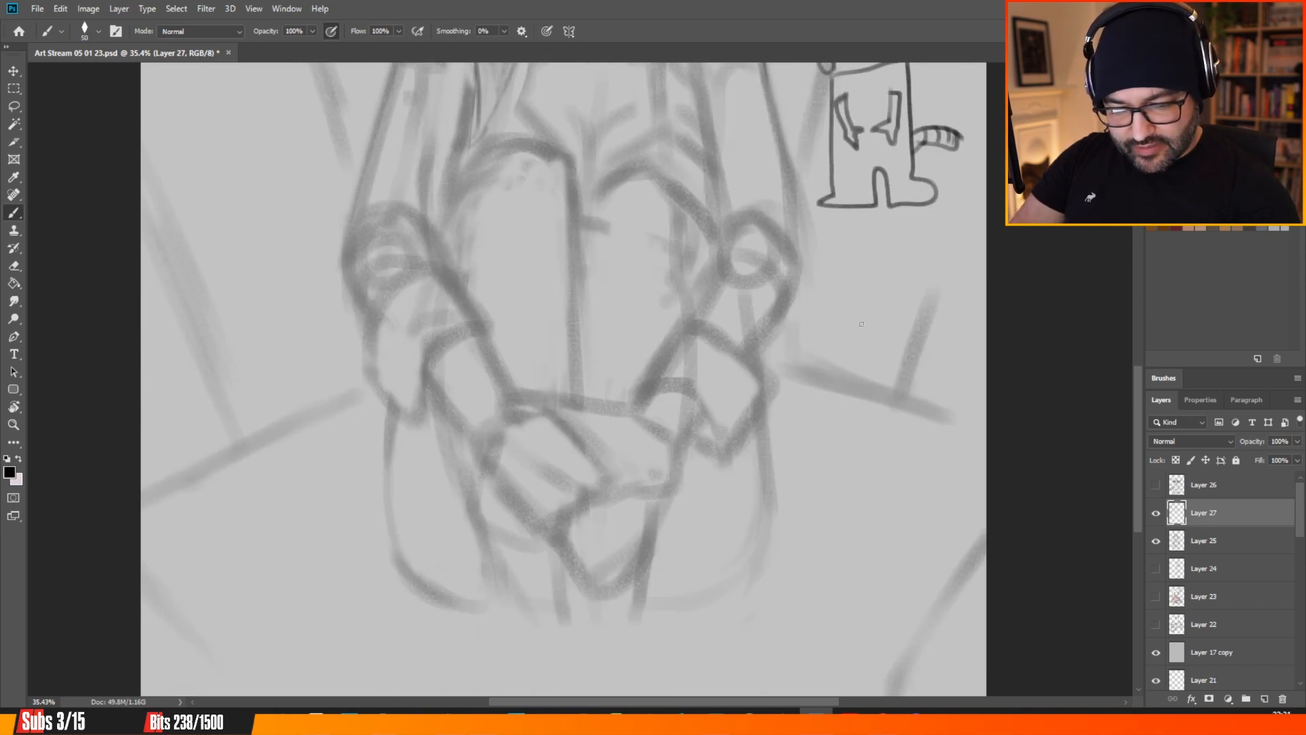
mouse_move(834, 323)
mouse_down()
mouse_move(867, 335)
mouse_move(916, 308)
mouse_up()
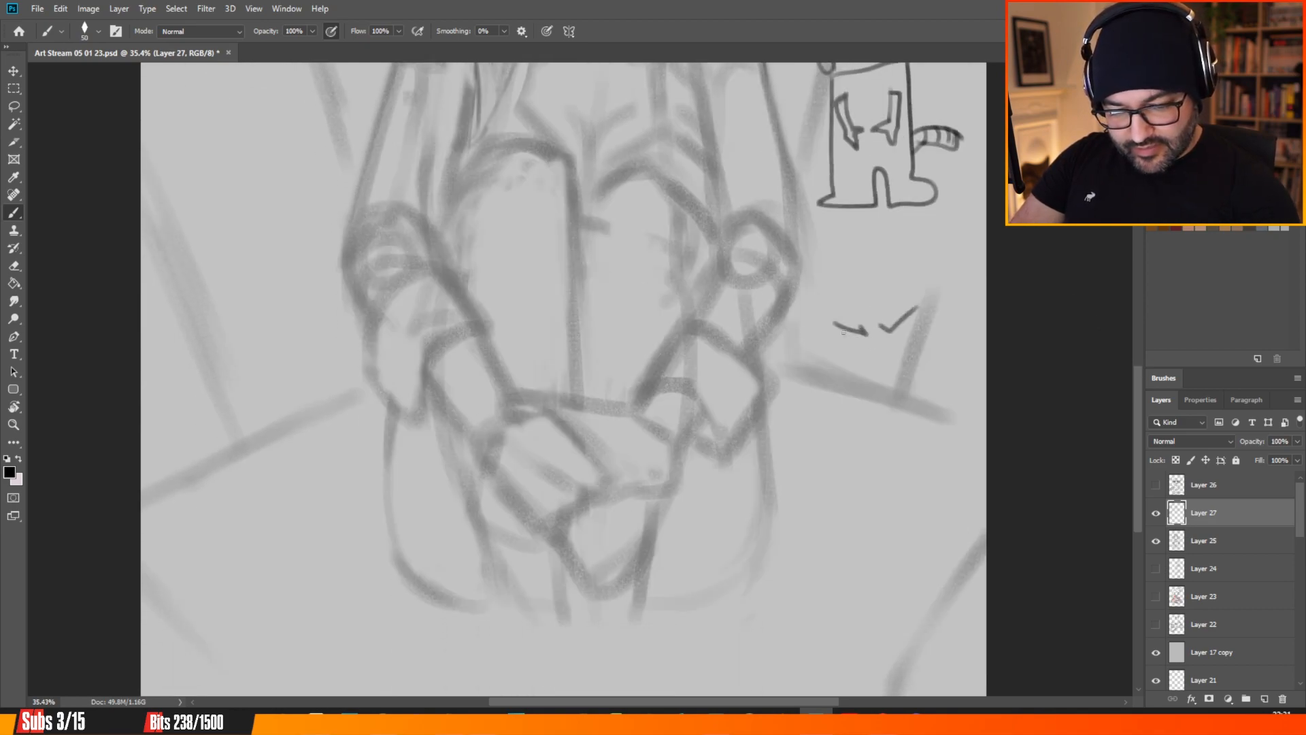
mouse_move(844, 331)
mouse_down()
mouse_move(913, 317)
mouse_move(860, 334)
mouse_move(880, 373)
mouse_move(911, 366)
mouse_up()
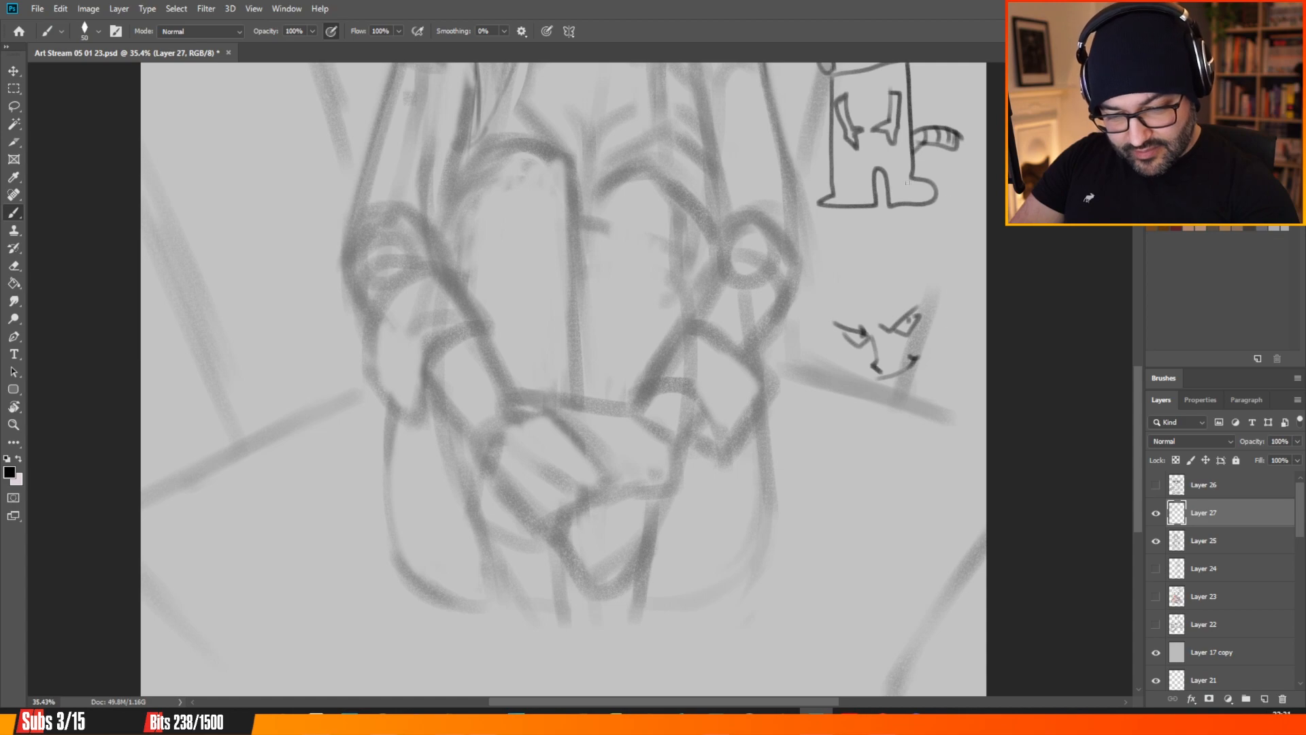
mouse_move(842, 310)
mouse_down()
mouse_move(870, 315)
mouse_move(906, 293)
mouse_move(933, 375)
mouse_up()
mouse_move(830, 323)
mouse_down()
mouse_move(855, 384)
mouse_move(827, 340)
mouse_move(798, 228)
mouse_move(867, 286)
mouse_move(901, 207)
mouse_move(955, 354)
mouse_up()
drag(841, 289, 899, 262)
drag(850, 394, 947, 365)
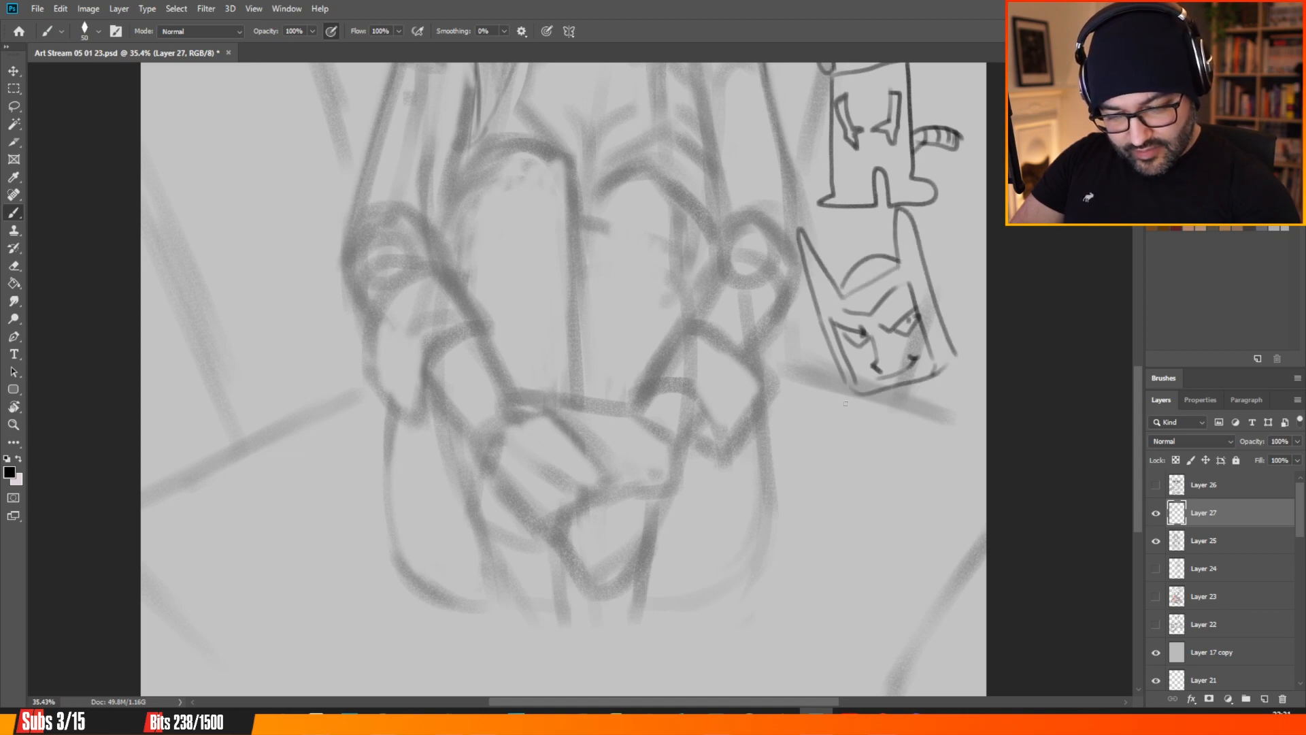
Draw the third doodle's wings, crossed arms, straight body and two wide feet.
mouse_move(843, 389)
mouse_down()
mouse_move(871, 400)
mouse_move(740, 469)
mouse_move(731, 521)
mouse_move(865, 412)
mouse_up()
drag(967, 354, 1047, 374)
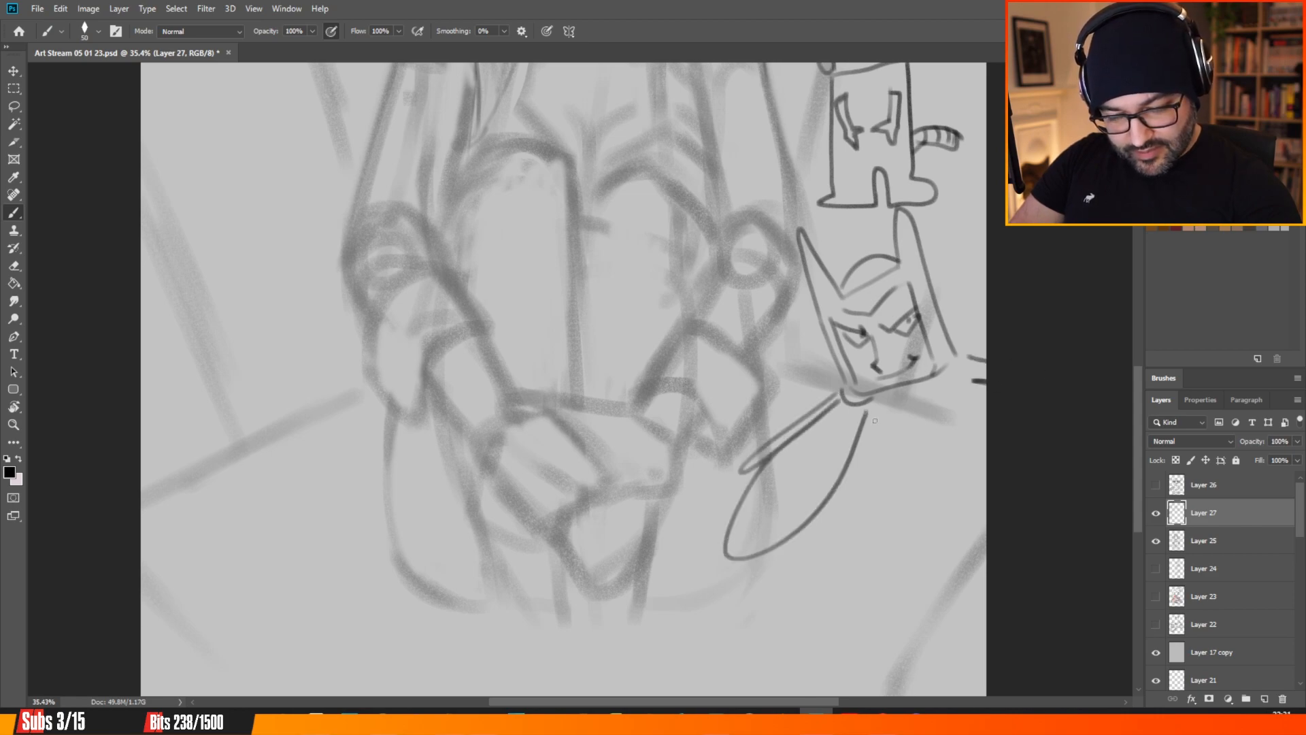
drag(866, 408, 874, 490)
mouse_move(951, 372)
mouse_down()
mouse_move(958, 426)
mouse_move(877, 454)
mouse_move(901, 428)
mouse_move(906, 446)
mouse_move(936, 405)
mouse_move(930, 432)
mouse_move(969, 435)
mouse_move(877, 470)
mouse_up()
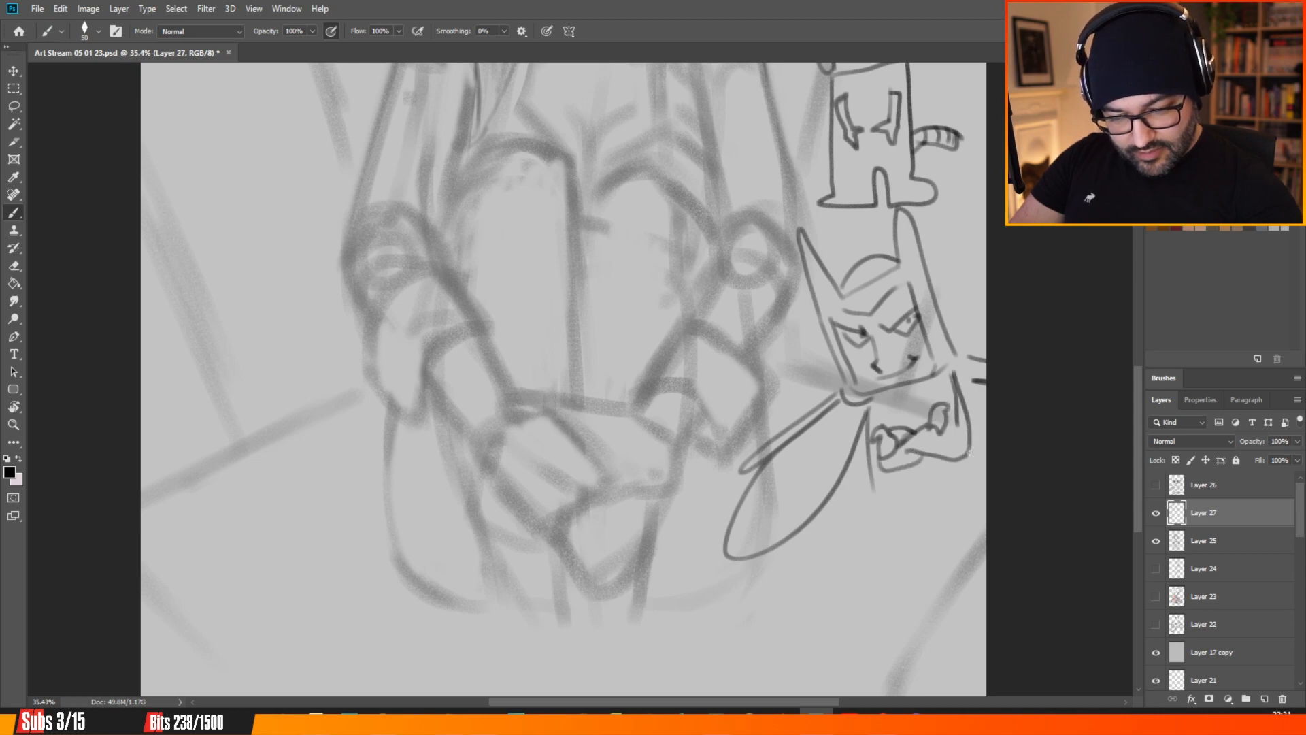
drag(965, 446, 959, 538)
drag(869, 476, 871, 553)
drag(871, 552, 946, 554)
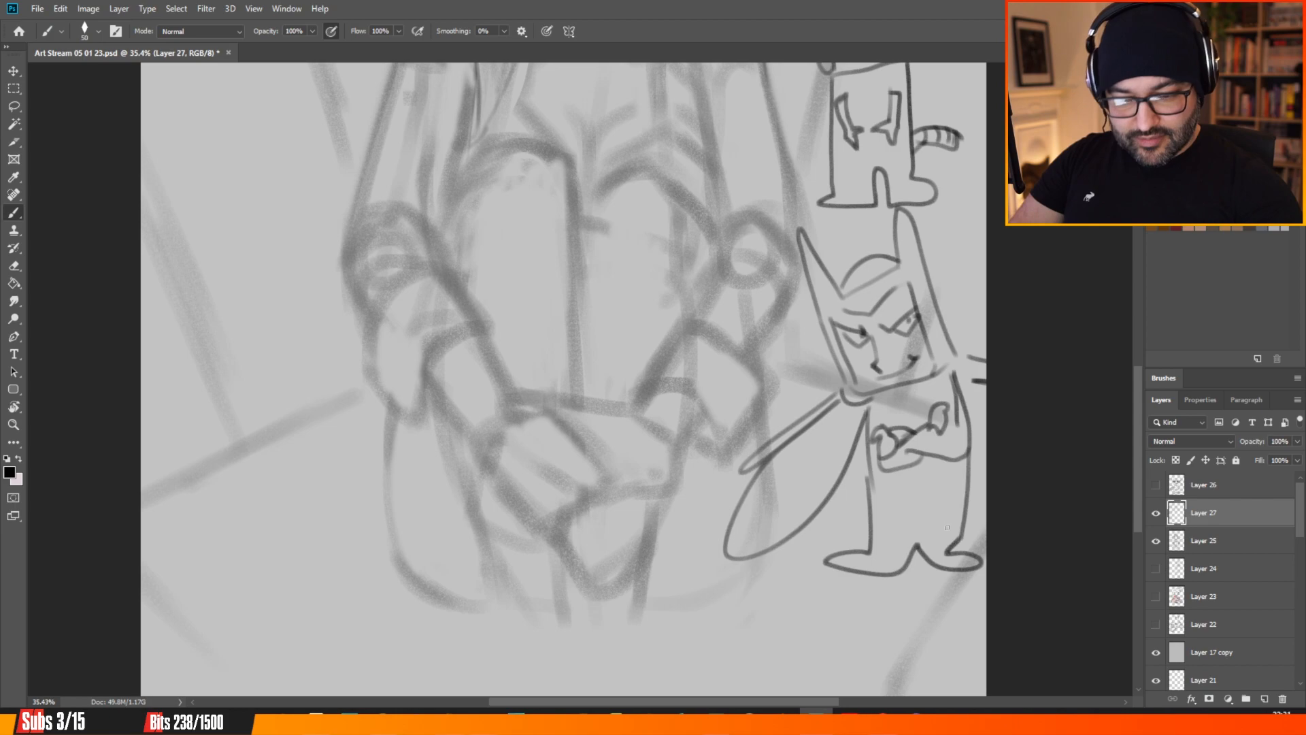
Lasso all the doodles beside the girl, delete them from Layer 27, clear the selection and return to the Brush tool.
scroll(749, 409, down, 3)
scroll(749, 409, down, 2)
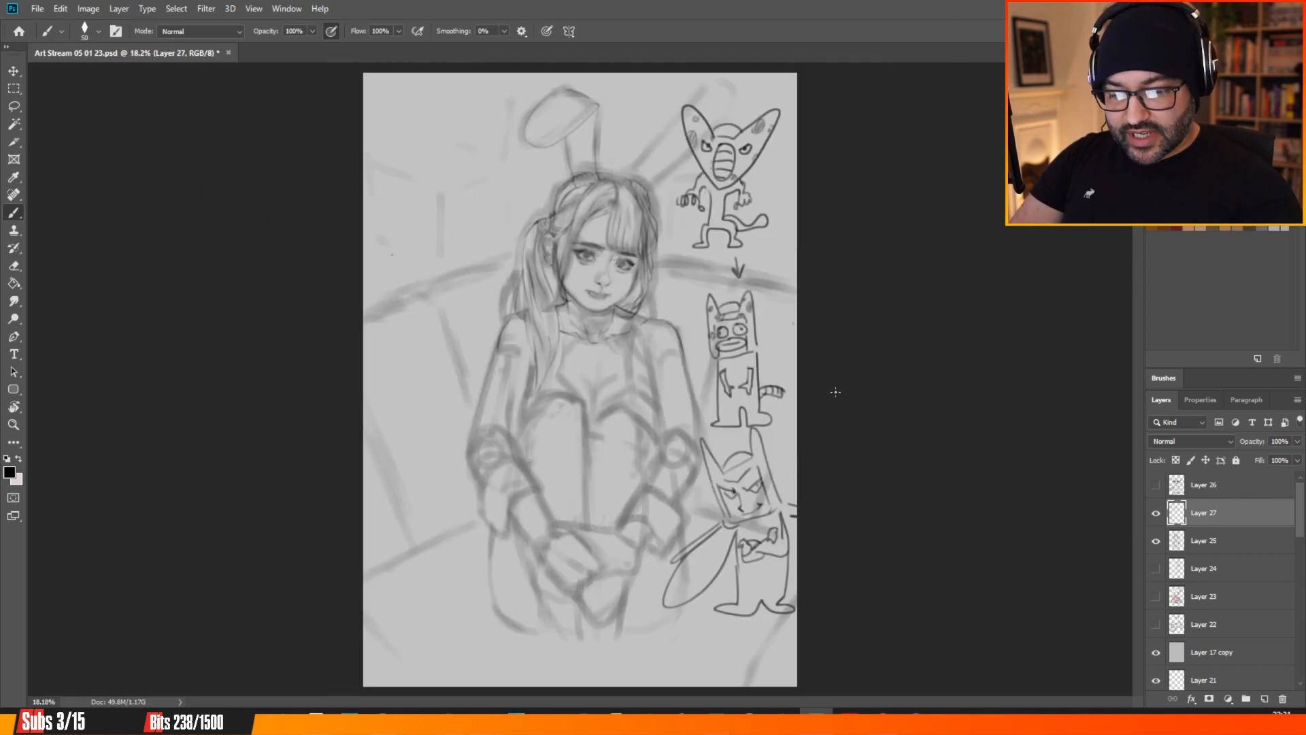
scroll(796, 308, up, 1)
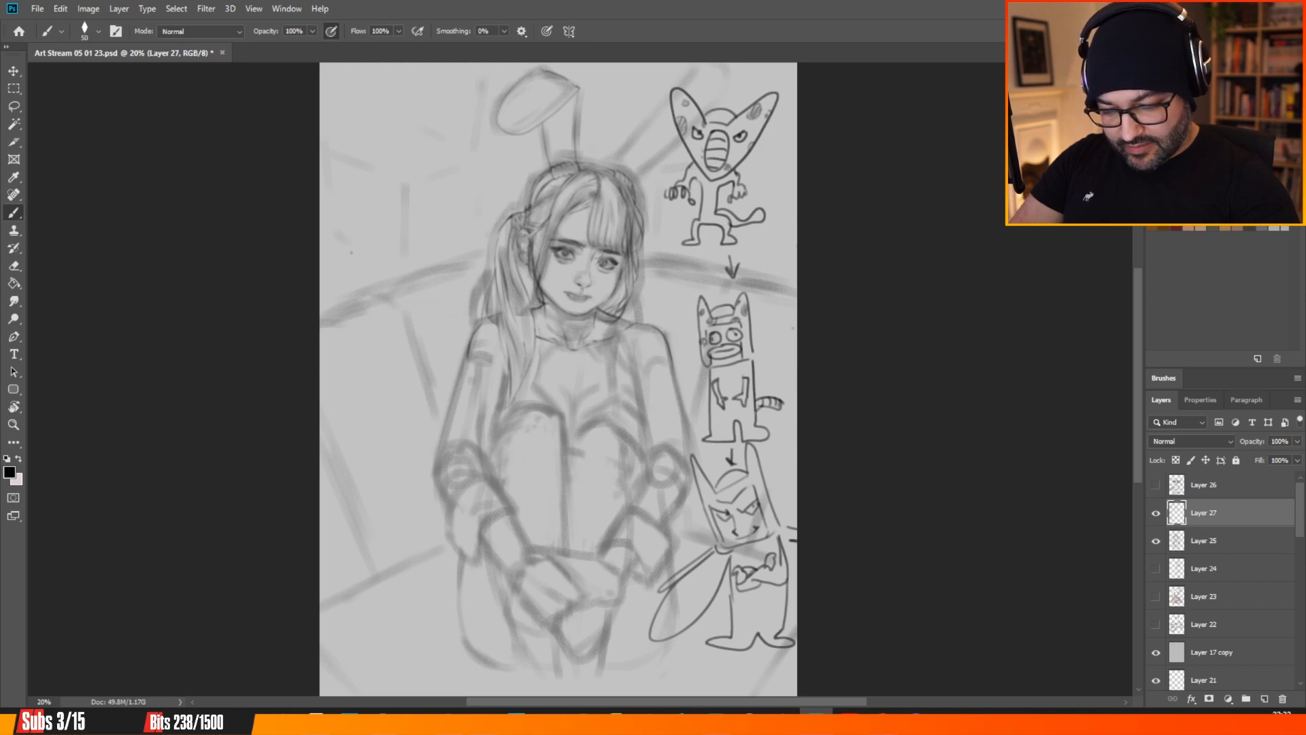
click(14, 105)
mouse_move(809, 87)
mouse_down()
mouse_move(708, 71)
mouse_move(649, 106)
mouse_up()
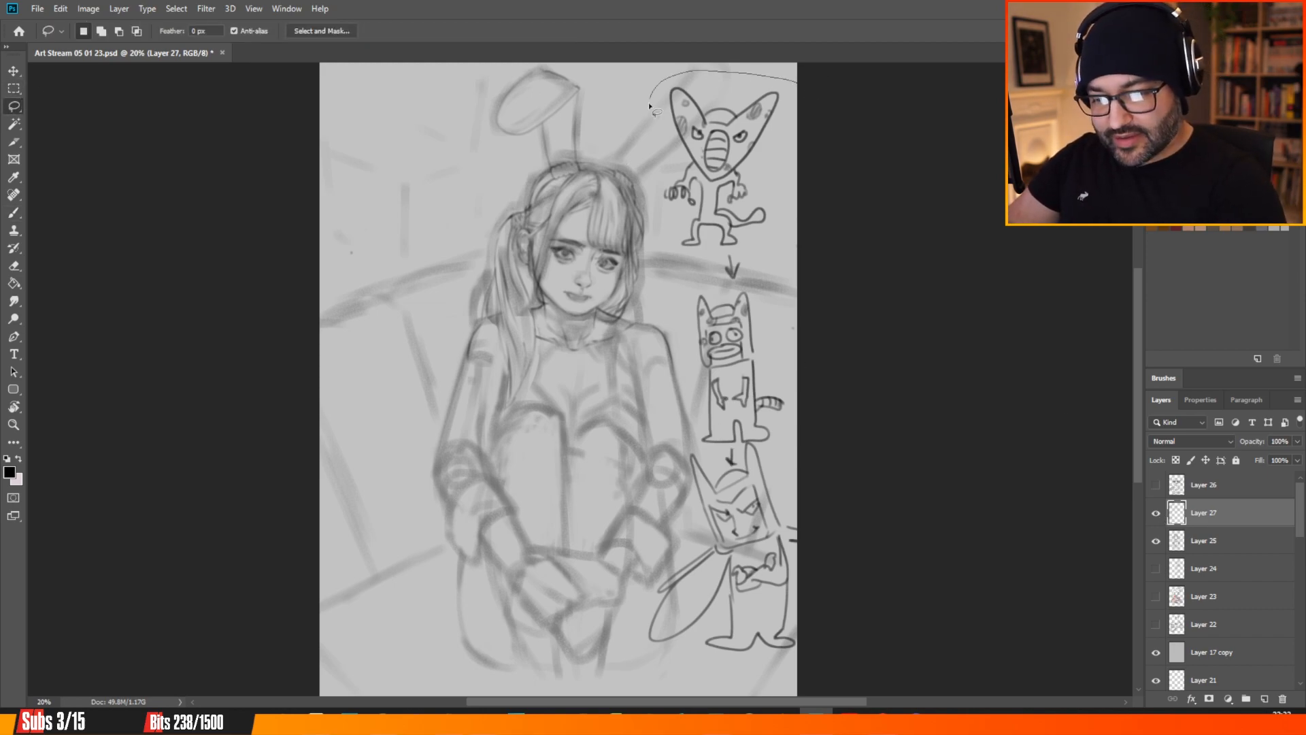
drag(661, 223, 688, 391)
mouse_move(676, 483)
mouse_down()
mouse_move(711, 683)
mouse_move(898, 619)
mouse_up()
key(Delete)
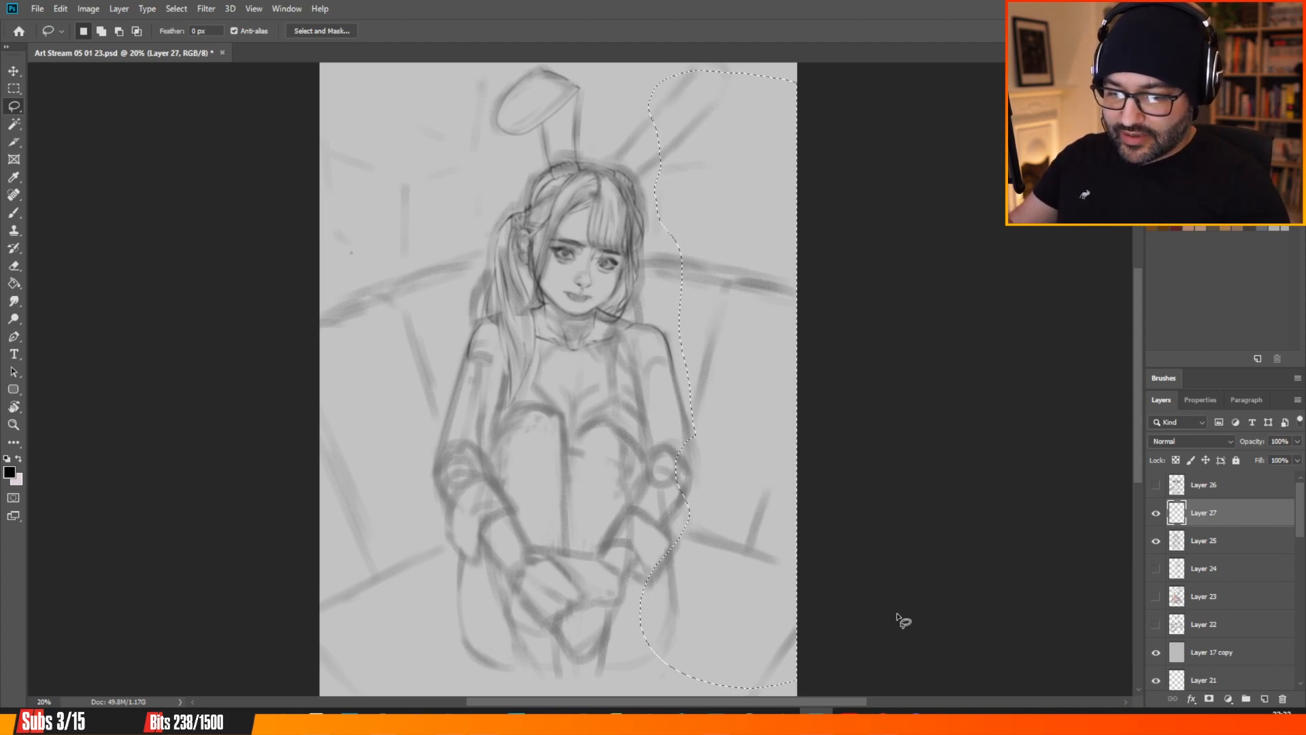
key(m)
key(ctrl+d)
click(19, 210)
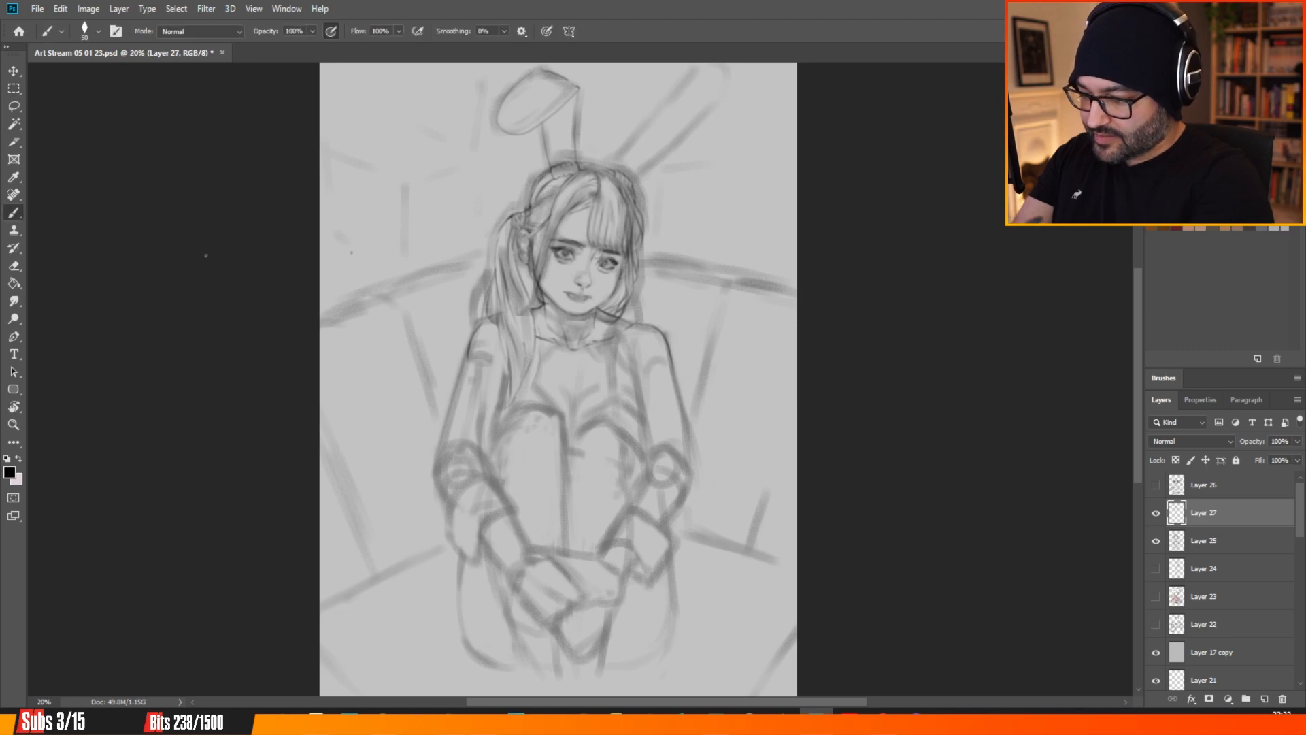
Redraw the folded bunny ear with darker, cleaner lines along its stem, outer rim and lower edge.
scroll(715, 275, up, 2)
scroll(478, 177, up, 3)
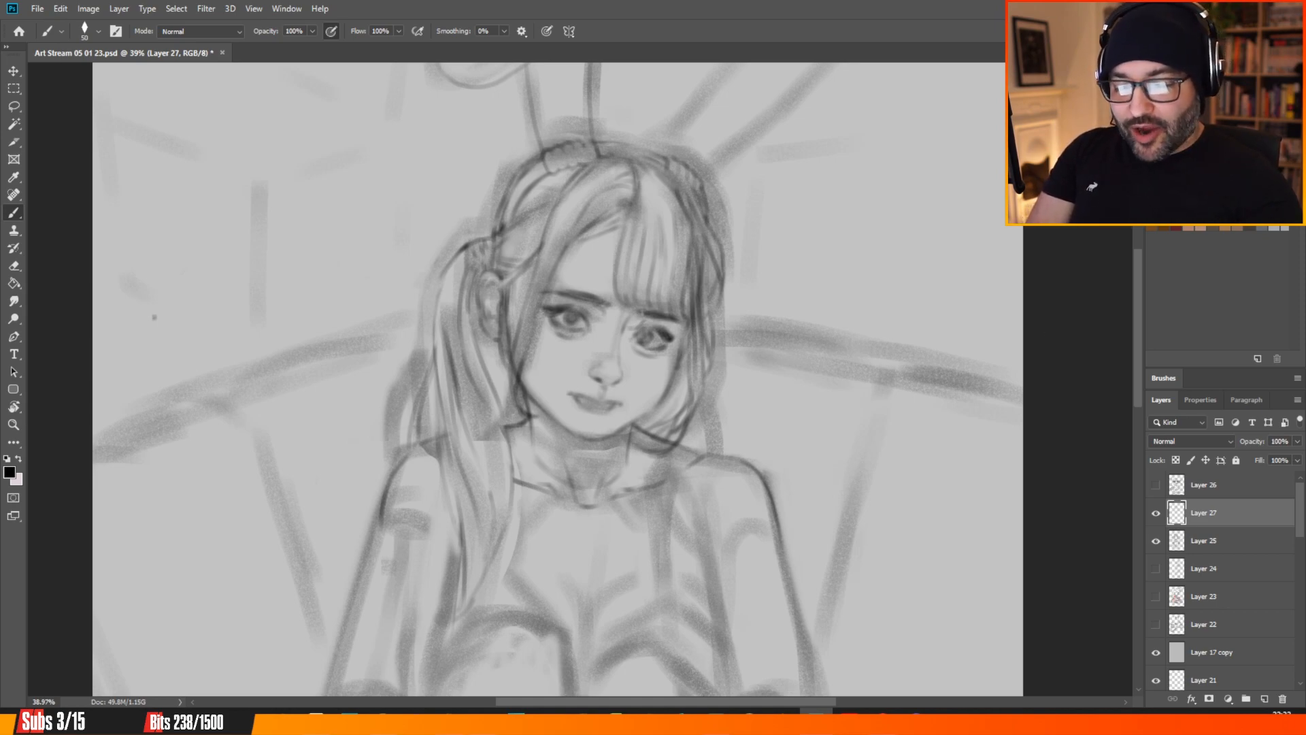
mouse_move(1138, 262)
mouse_down()
mouse_move(1138, 284)
mouse_move(1138, 238)
mouse_up()
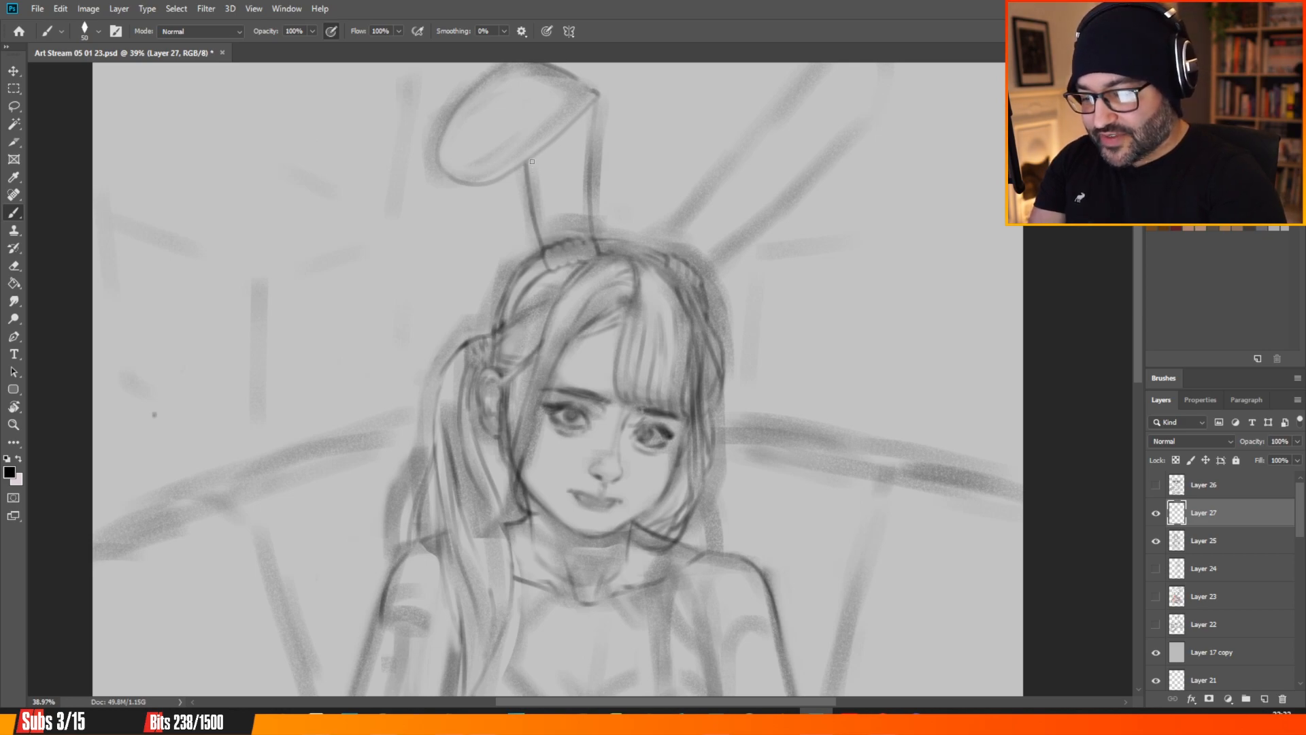
mouse_move(532, 161)
mouse_down()
mouse_move(549, 249)
mouse_move(583, 187)
mouse_move(585, 102)
mouse_up()
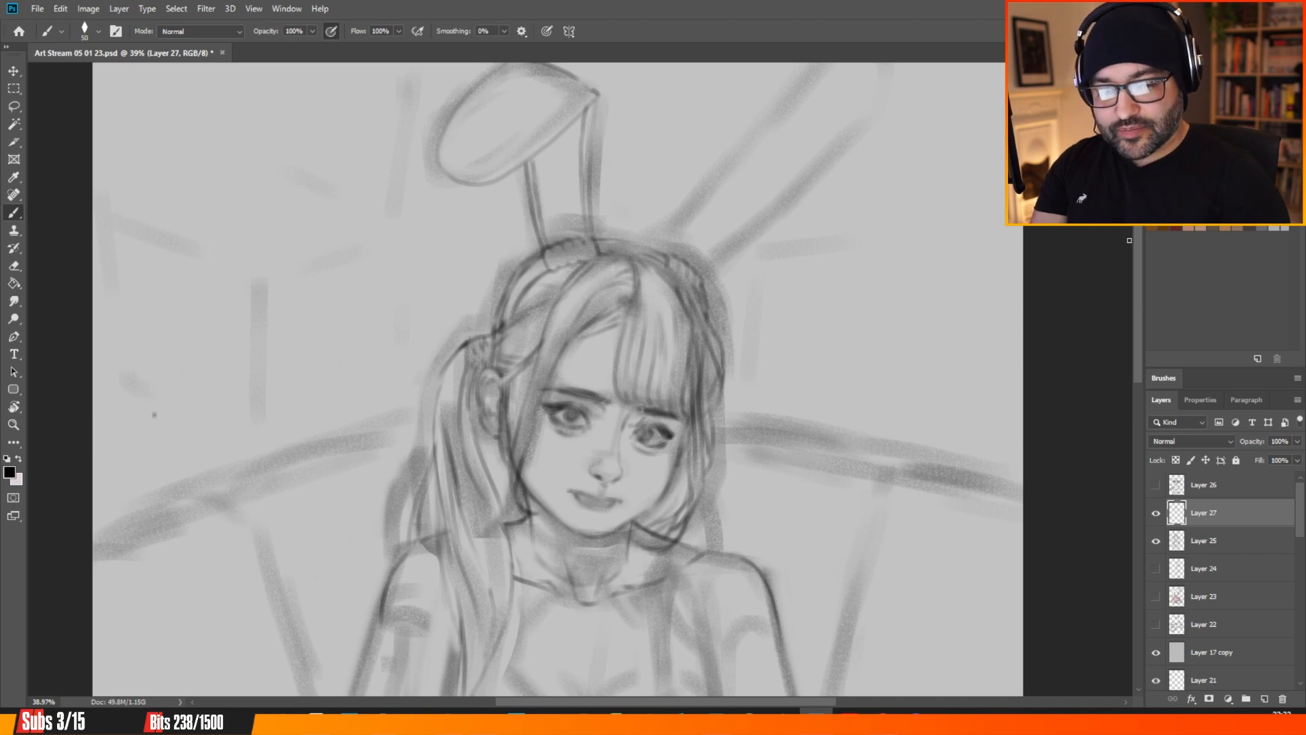
scroll(1130, 240, up, 3)
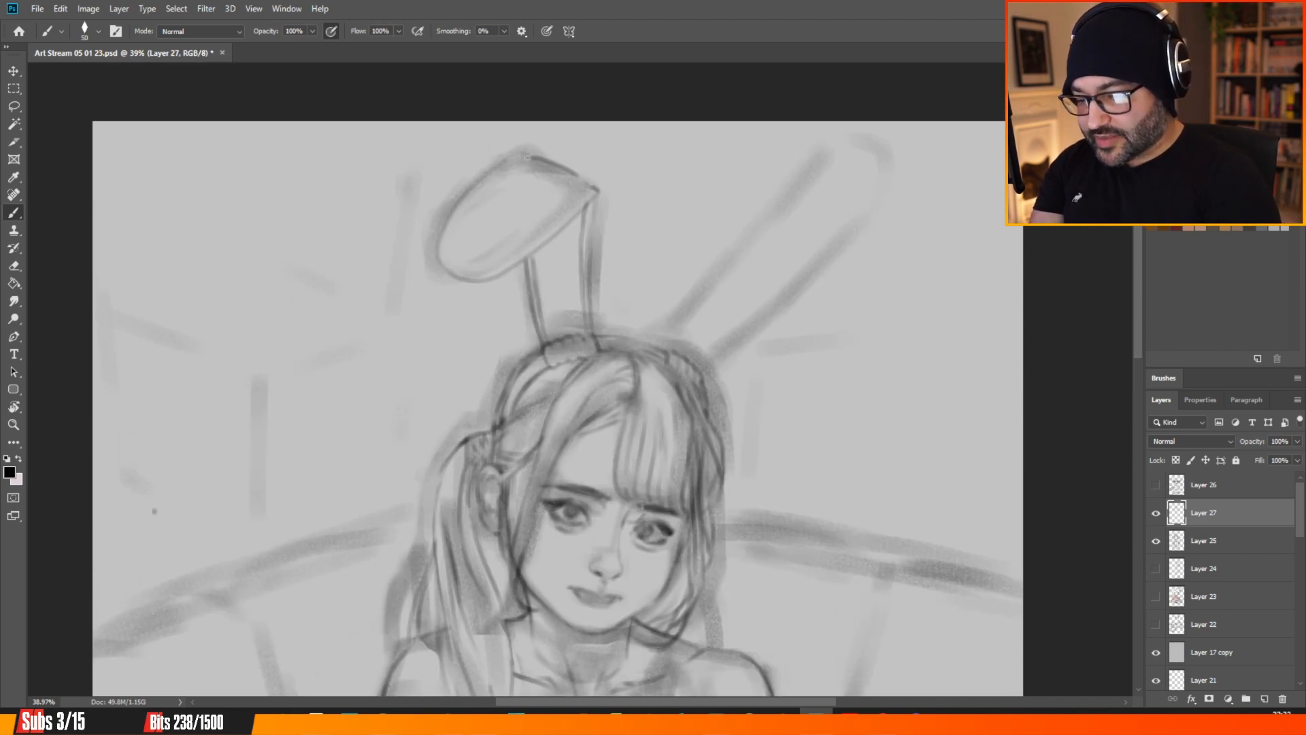
drag(526, 158, 474, 193)
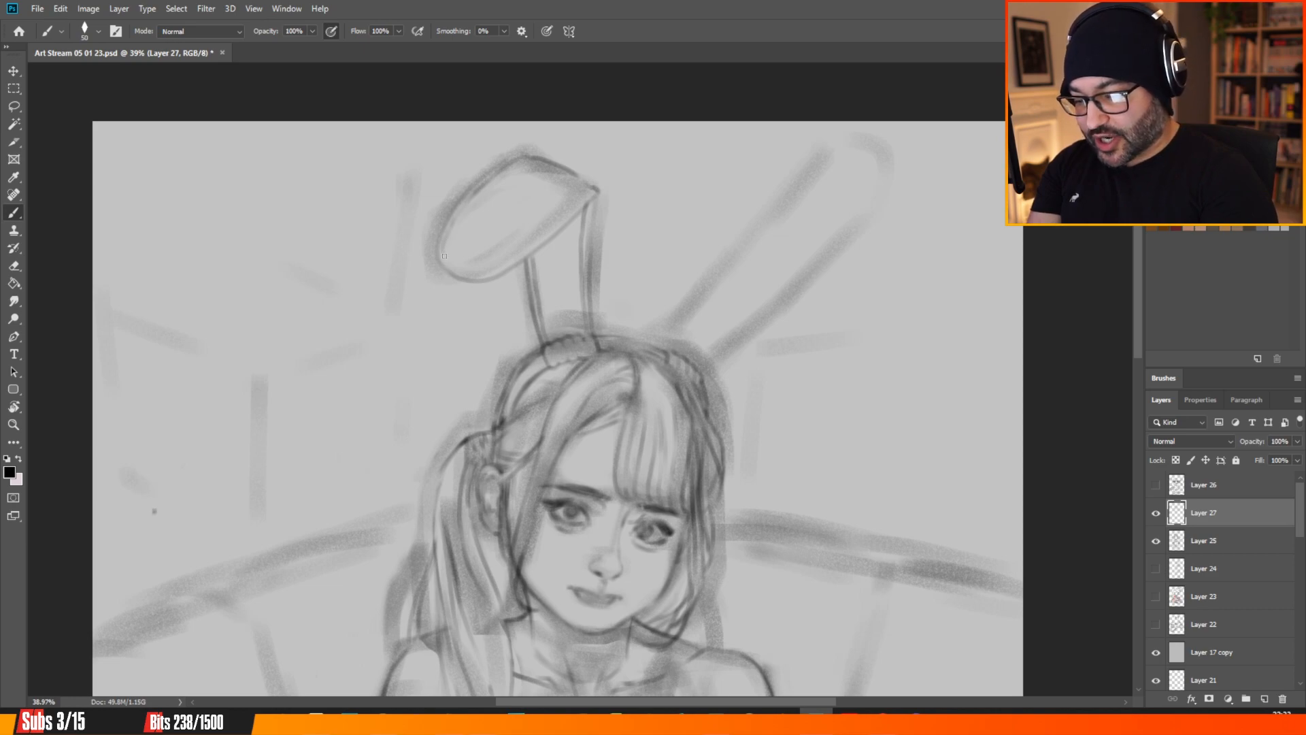
mouse_move(444, 256)
mouse_down()
mouse_move(472, 275)
mouse_move(596, 188)
mouse_up()
drag(498, 178, 516, 165)
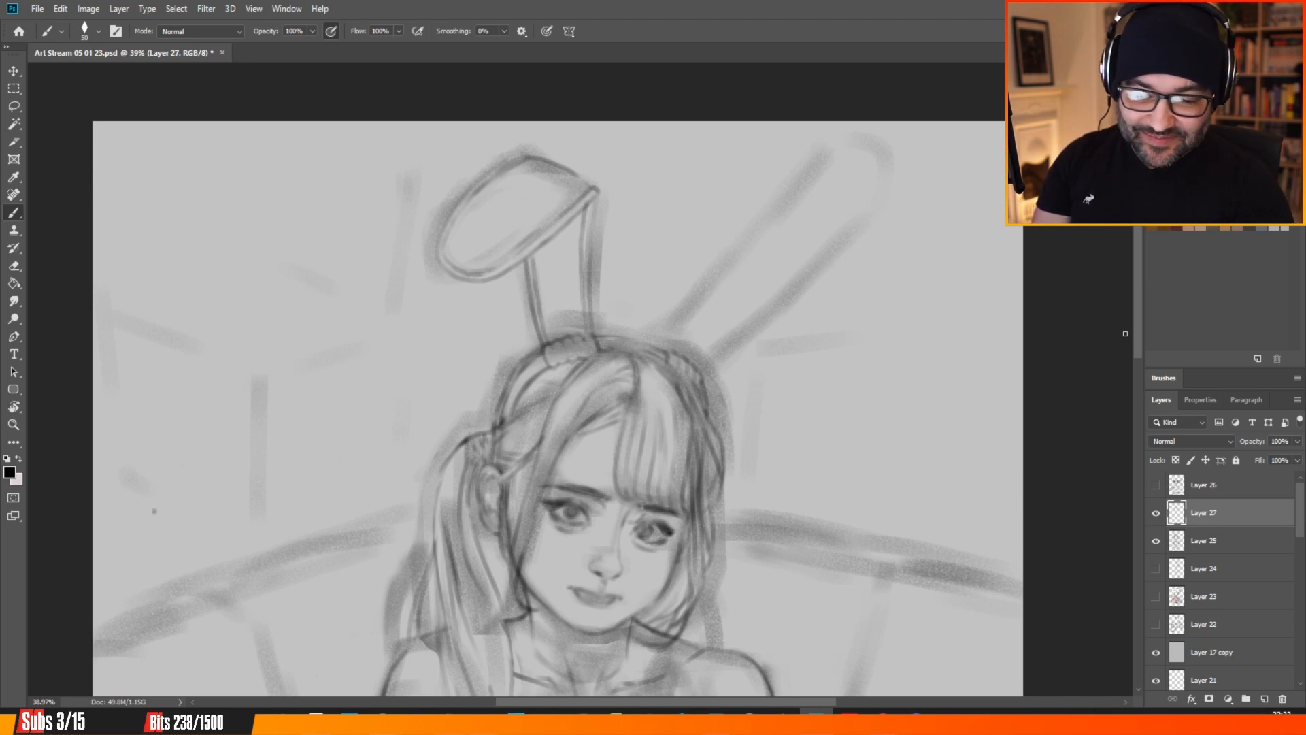
Trace both long edges of the upright bunny ear and start the curve around its tip.
scroll(675, 327, up, 2)
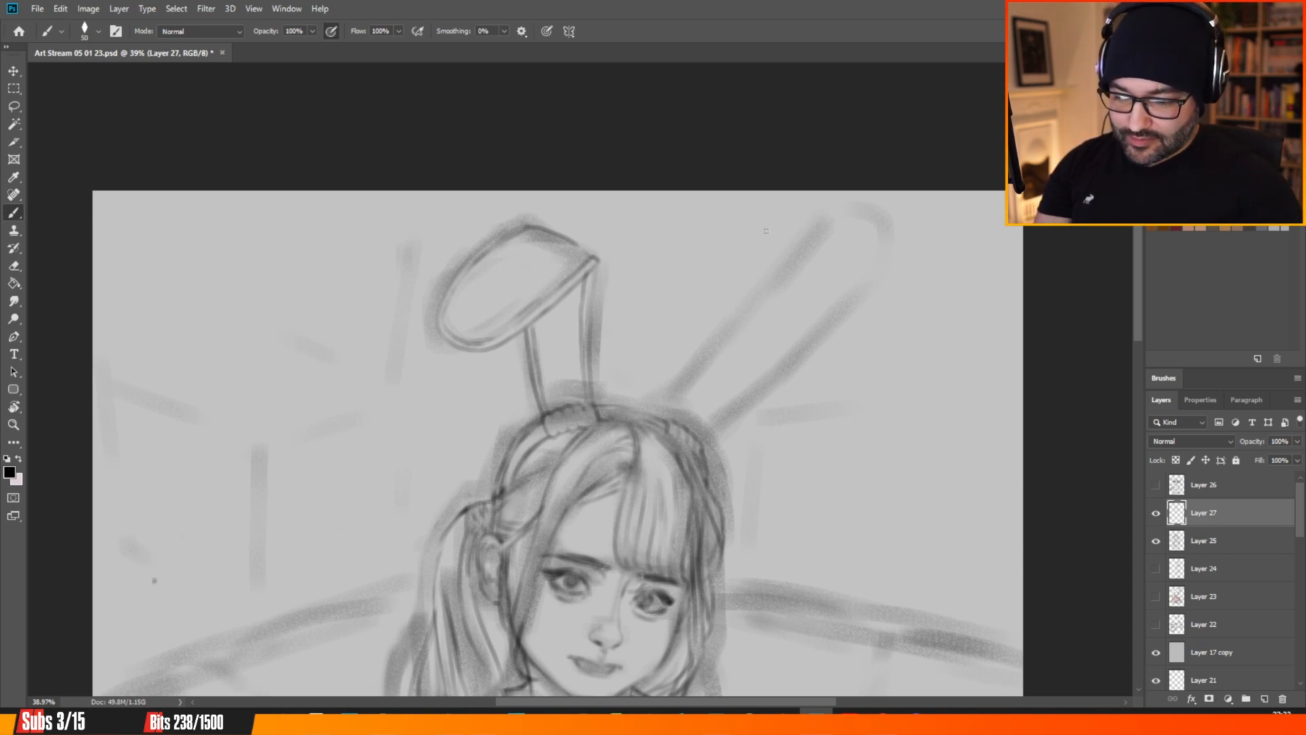
scroll(655, 224, down, 4)
scroll(582, 222, up, 3)
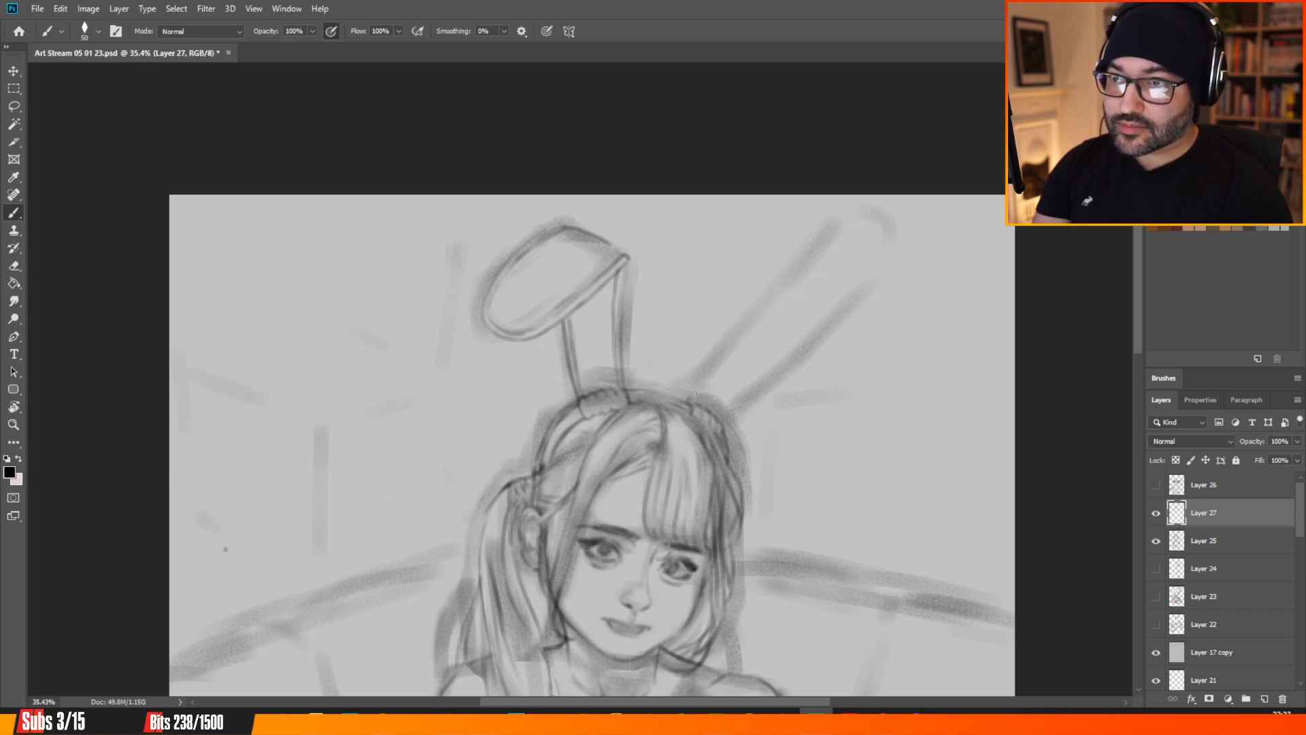
drag(709, 372, 769, 310)
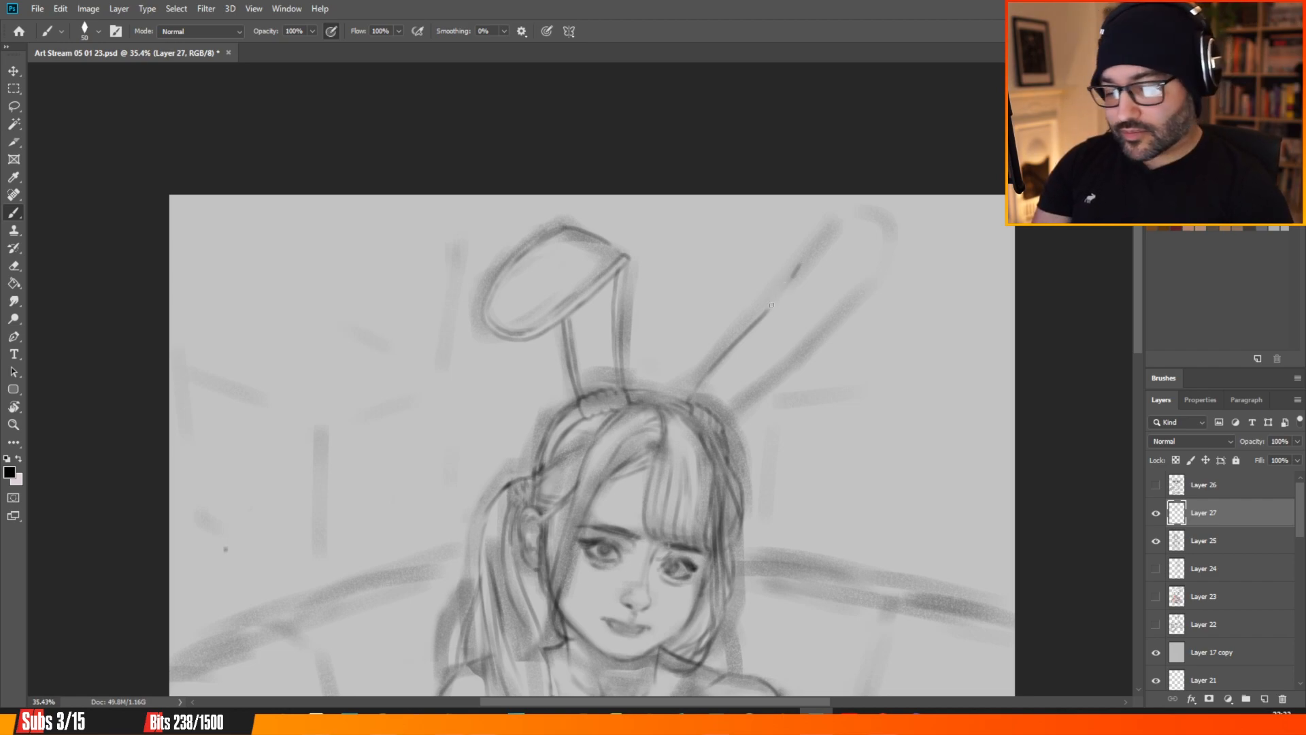
drag(771, 305, 802, 260)
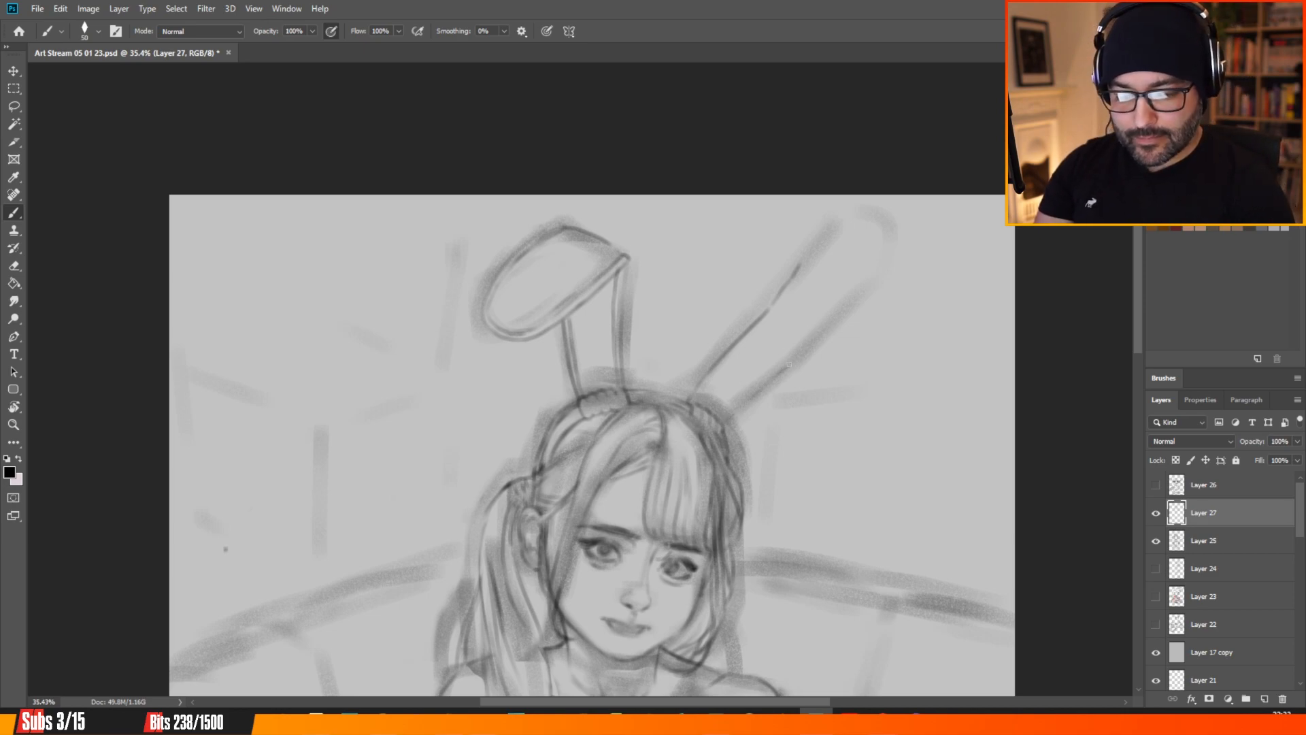
drag(793, 361, 848, 303)
mouse_move(800, 258)
mouse_down()
mouse_move(815, 225)
mouse_move(855, 203)
mouse_up()
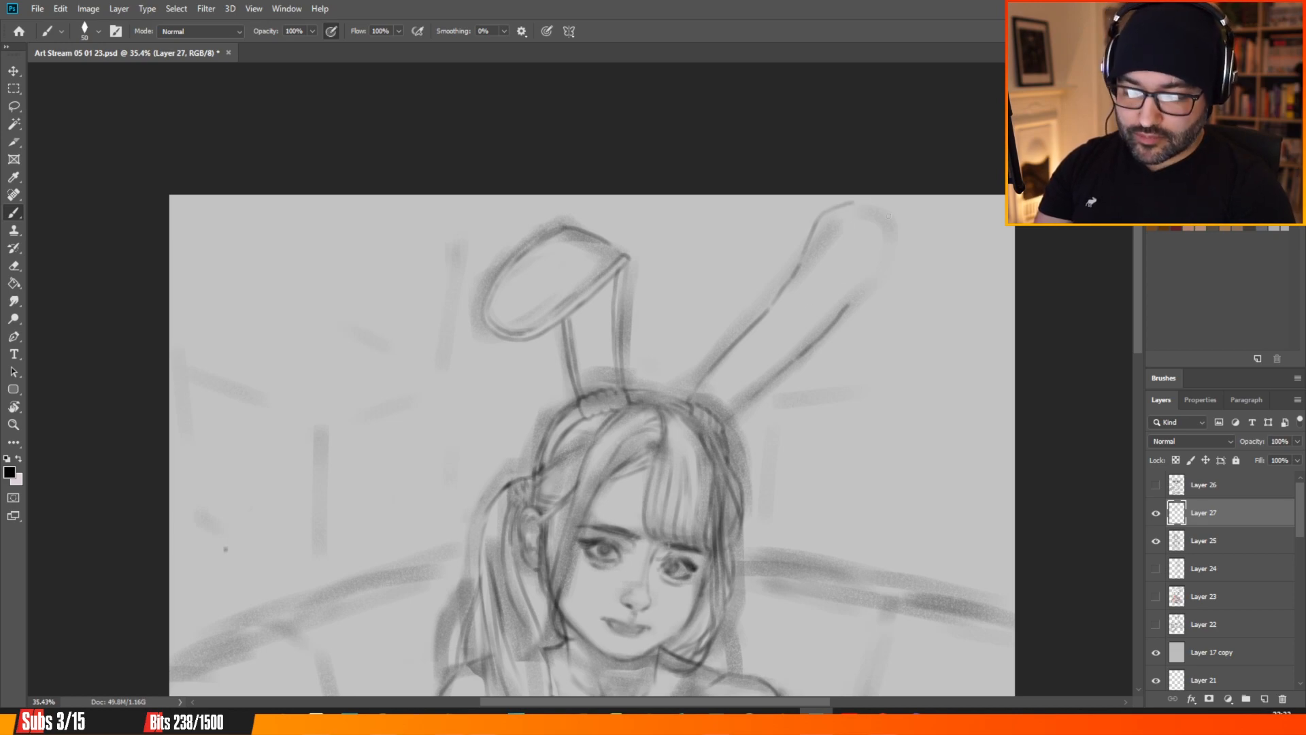
Close the upright ear's rounded tip, replacing the first stroke there, and strengthen both edges down to the headband.
drag(887, 215, 879, 257)
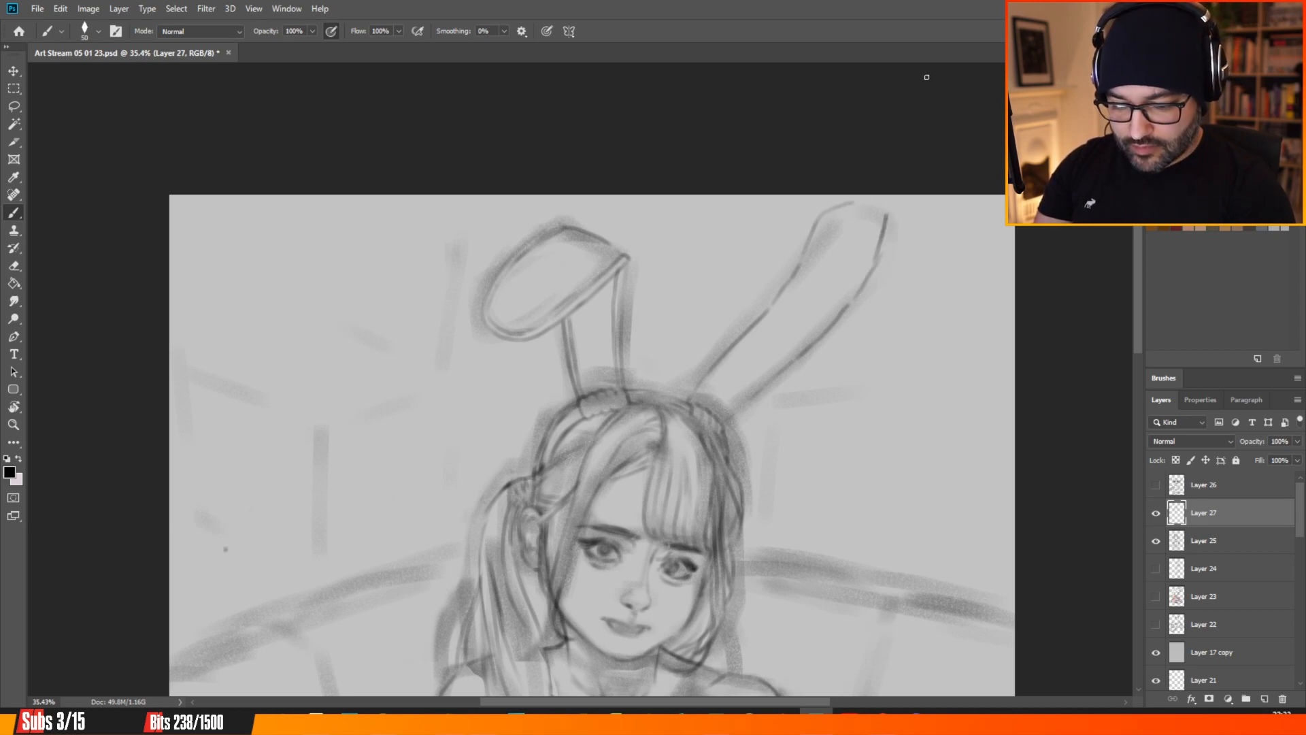
key(ctrl+z)
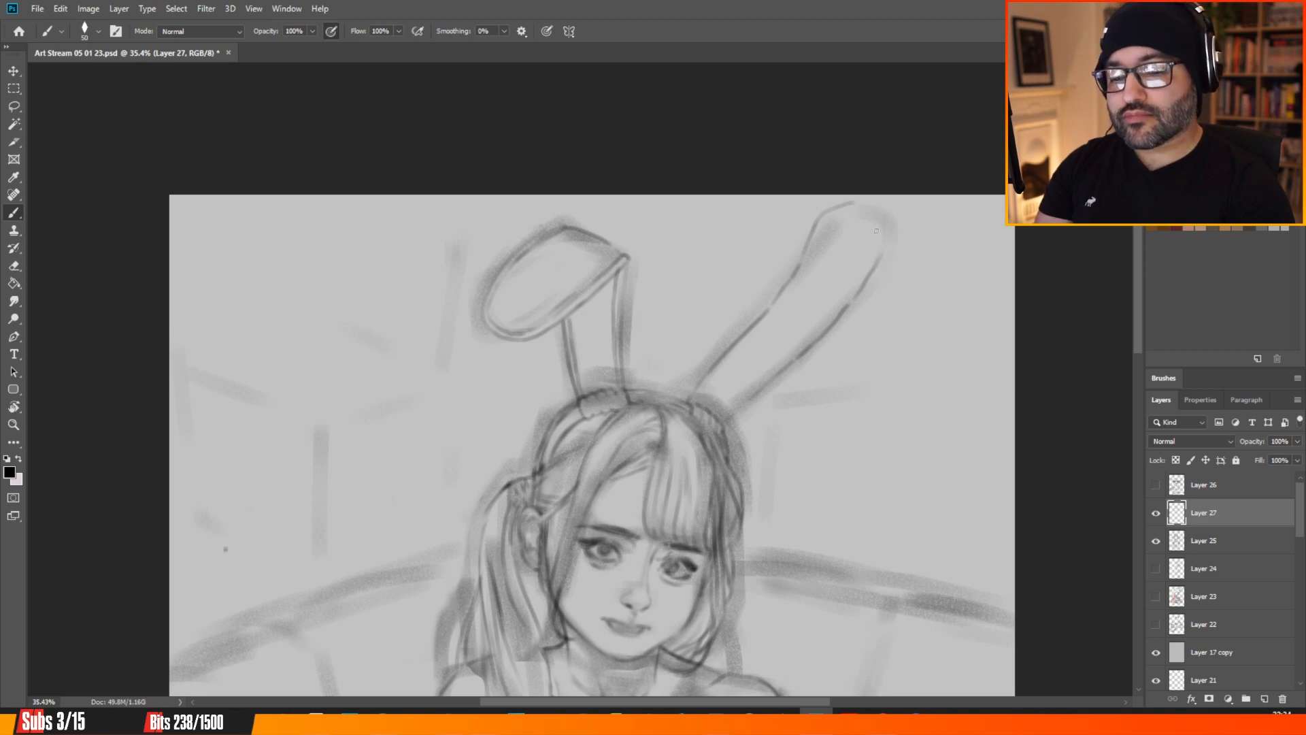
drag(886, 247, 874, 209)
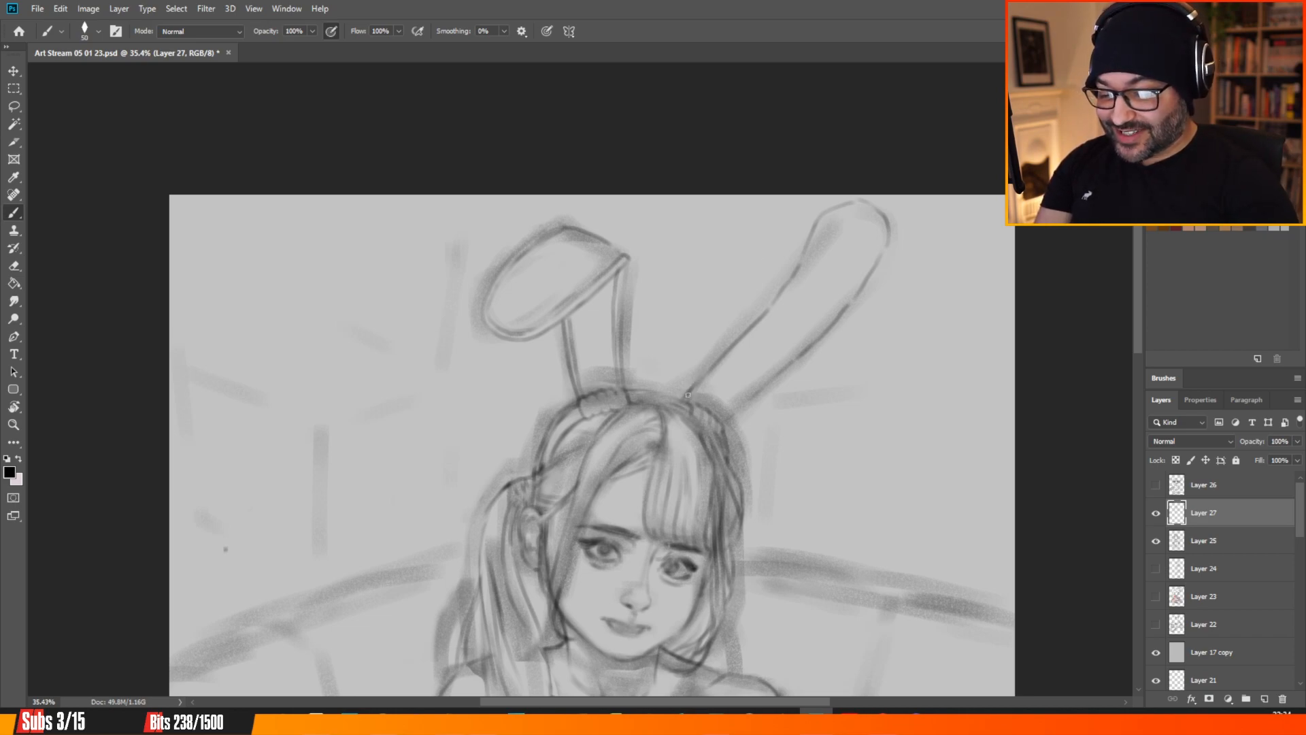
mouse_move(767, 309)
mouse_down()
mouse_move(832, 206)
mouse_move(877, 205)
mouse_move(888, 234)
mouse_up()
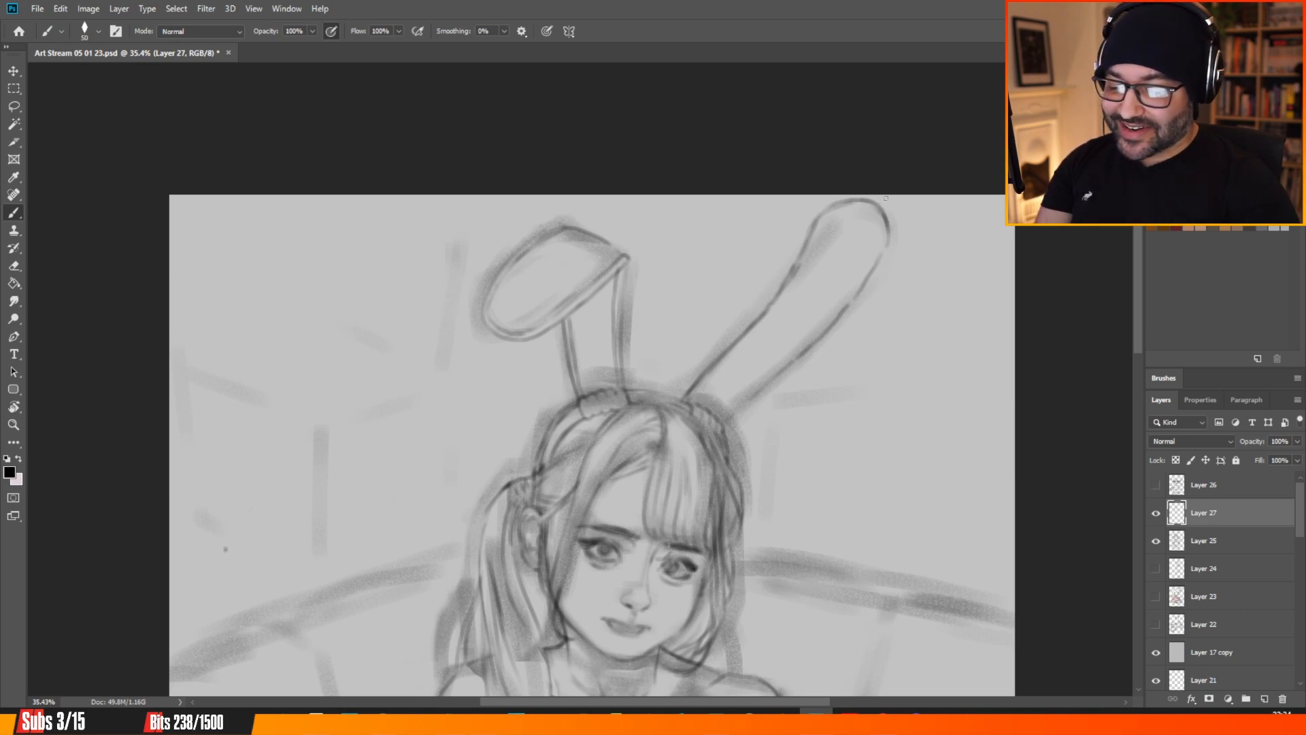
drag(720, 423, 808, 348)
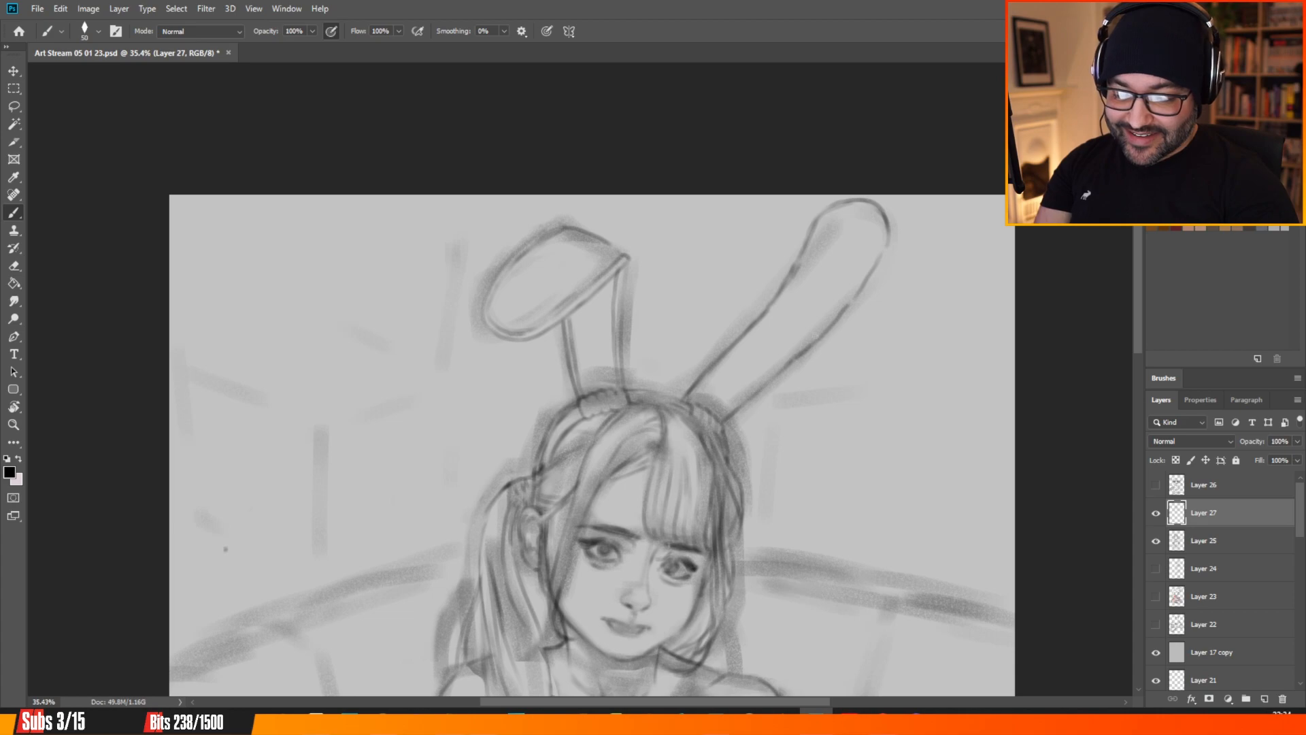
Strengthen the upright bunny ear's edge and sketch loose fur and fold lines inside both ears and around their bases.
mouse_move(725, 417)
mouse_down()
mouse_move(833, 317)
mouse_move(872, 262)
mouse_move(884, 237)
mouse_move(872, 206)
mouse_move(823, 213)
mouse_up()
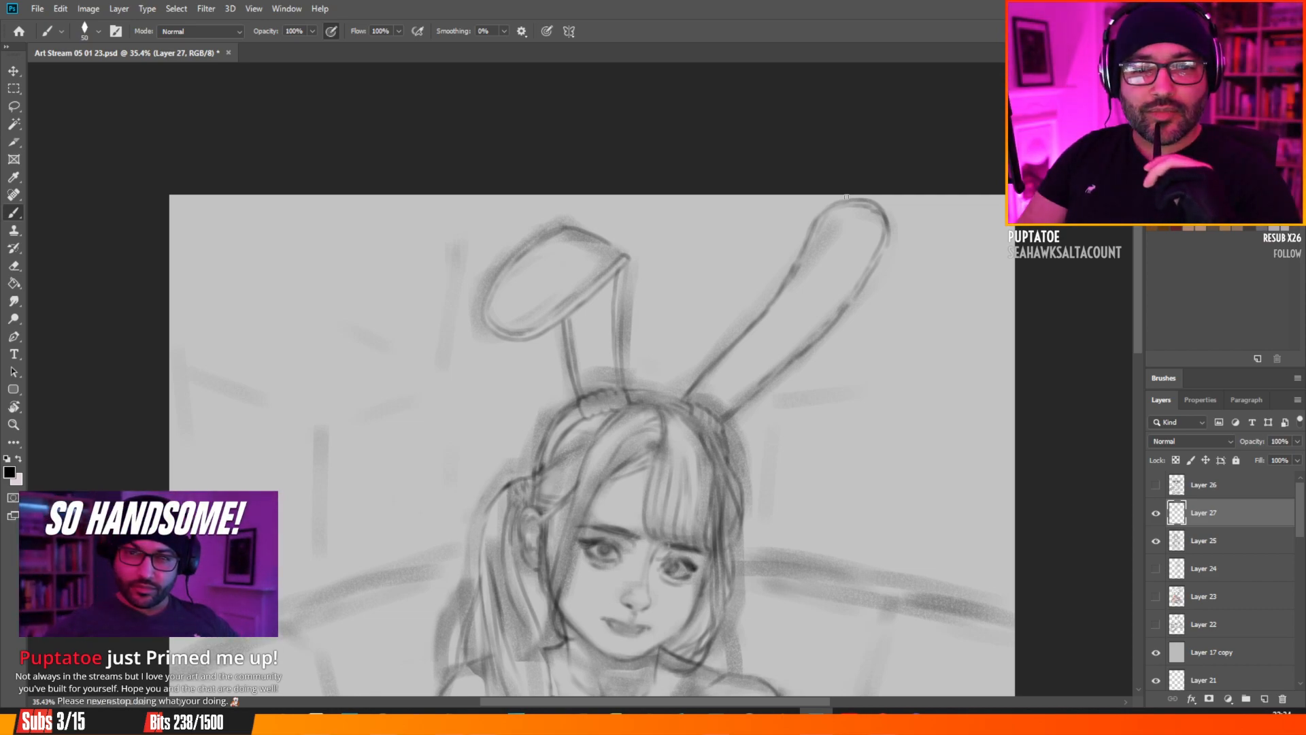
drag(1137, 324, 1136, 337)
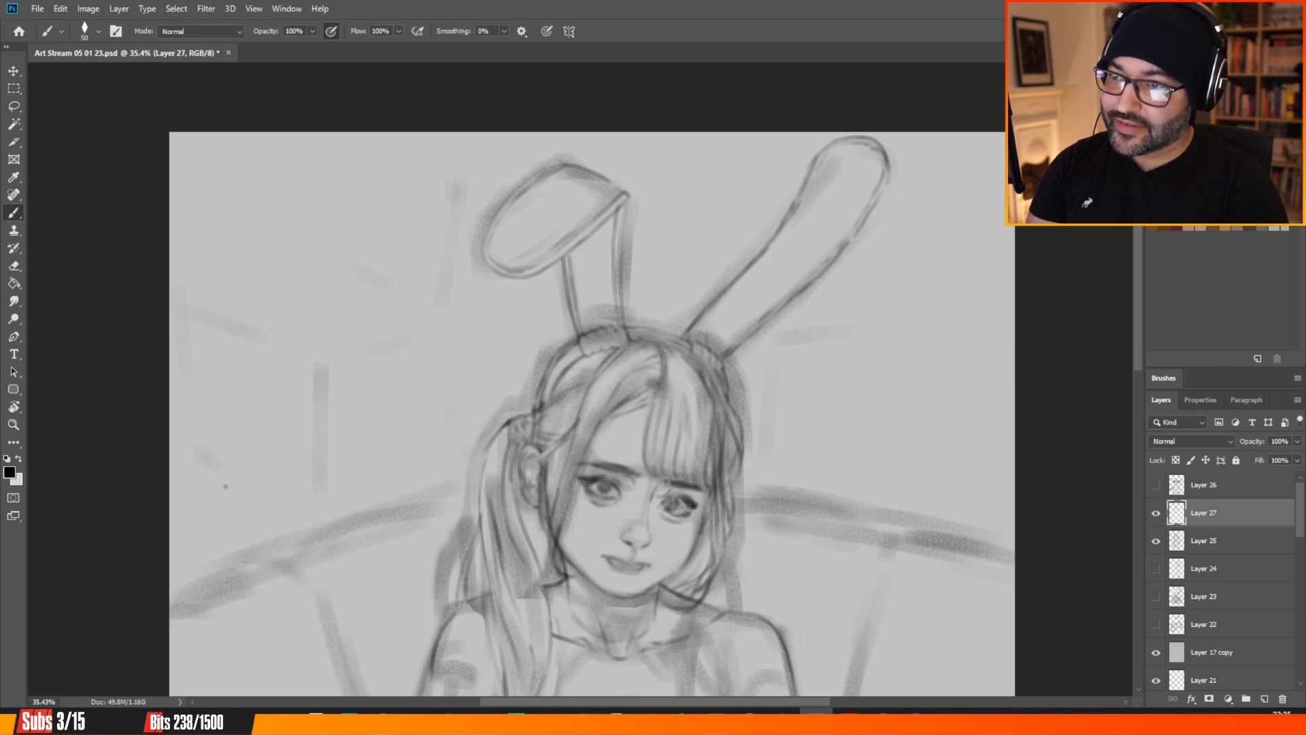
drag(726, 328, 712, 345)
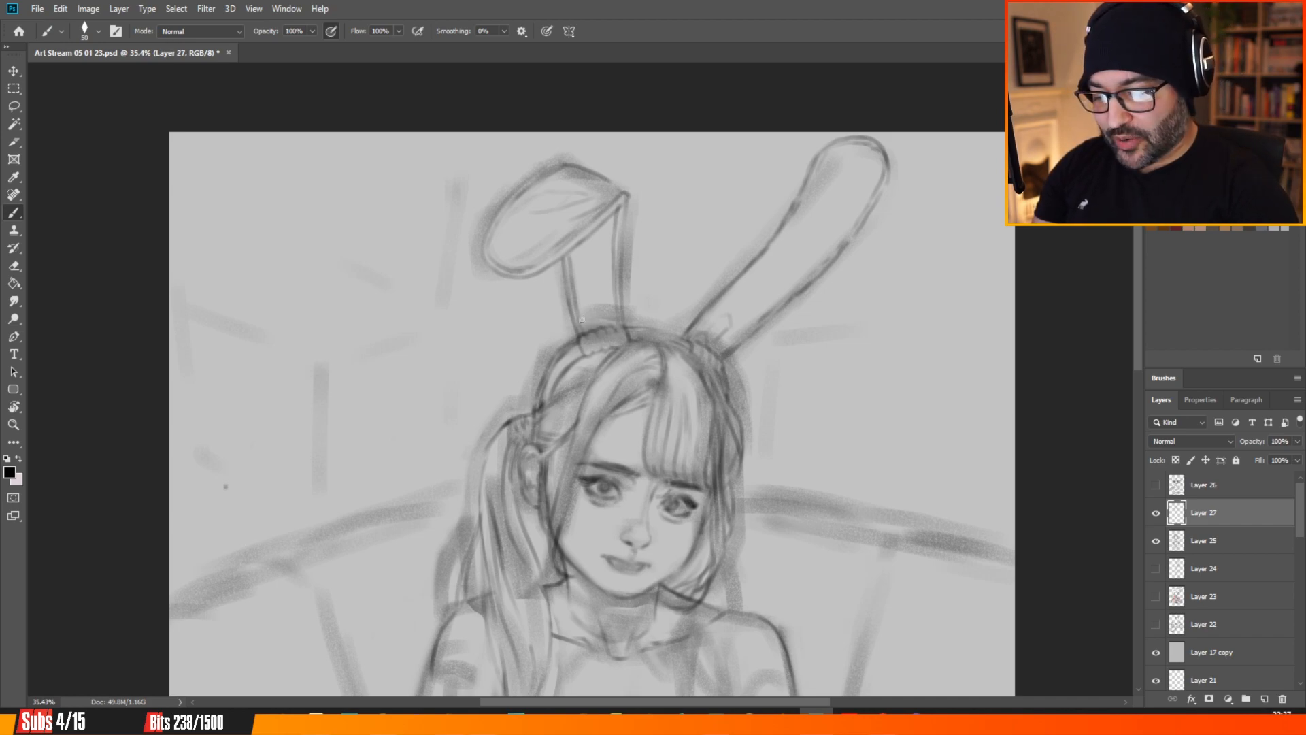
mouse_move(608, 327)
mouse_down()
mouse_move(575, 299)
mouse_move(616, 322)
mouse_up()
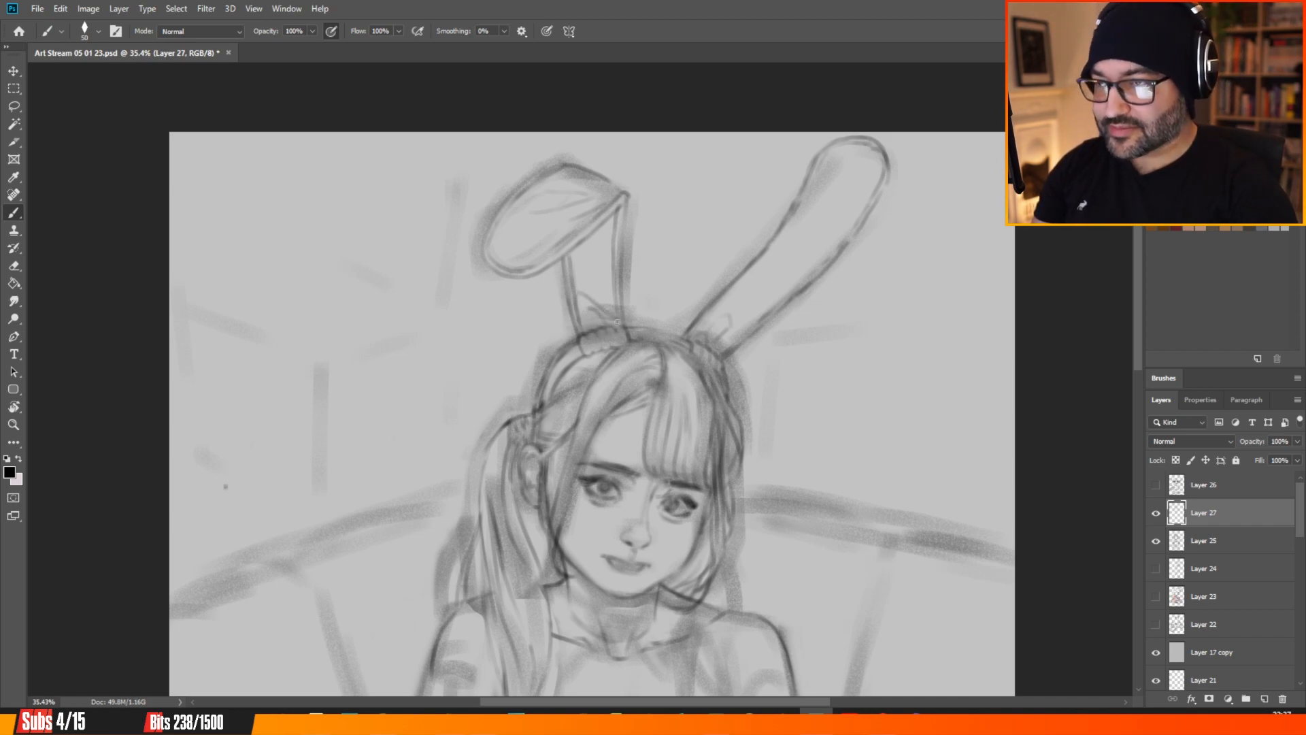
mouse_move(582, 258)
mouse_down()
mouse_move(597, 285)
mouse_move(609, 273)
mouse_up()
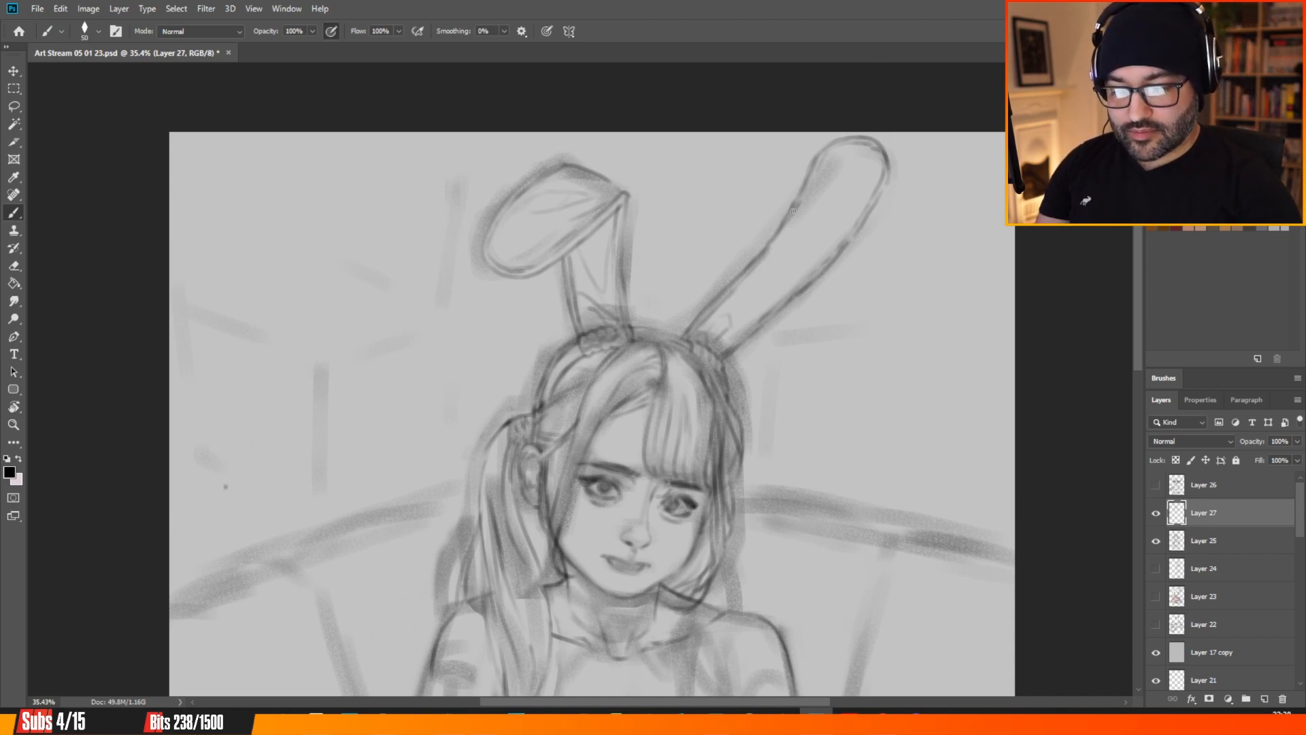
mouse_move(755, 310)
mouse_down()
mouse_move(793, 284)
mouse_move(772, 292)
mouse_move(766, 279)
mouse_move(766, 292)
mouse_move(793, 290)
mouse_move(844, 240)
mouse_up()
mouse_move(799, 255)
mouse_down()
mouse_move(816, 280)
mouse_move(814, 195)
mouse_move(845, 176)
mouse_move(855, 185)
mouse_move(828, 207)
mouse_move(864, 182)
mouse_move(824, 226)
mouse_move(858, 194)
mouse_up()
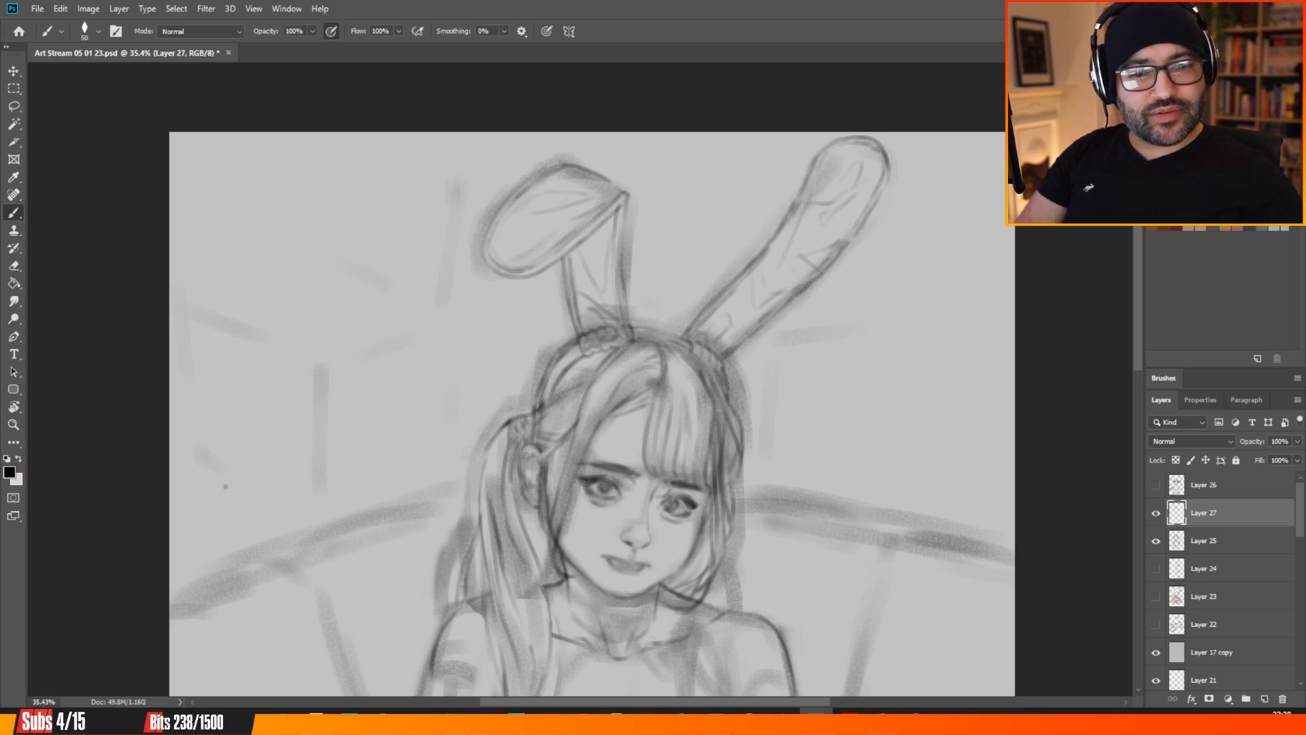
Flip the canvas horizontally, rotate the view clockwise and touch up the girl's eye beneath the fringe with the Brush tool.
scroll(1071, 367, down, 3)
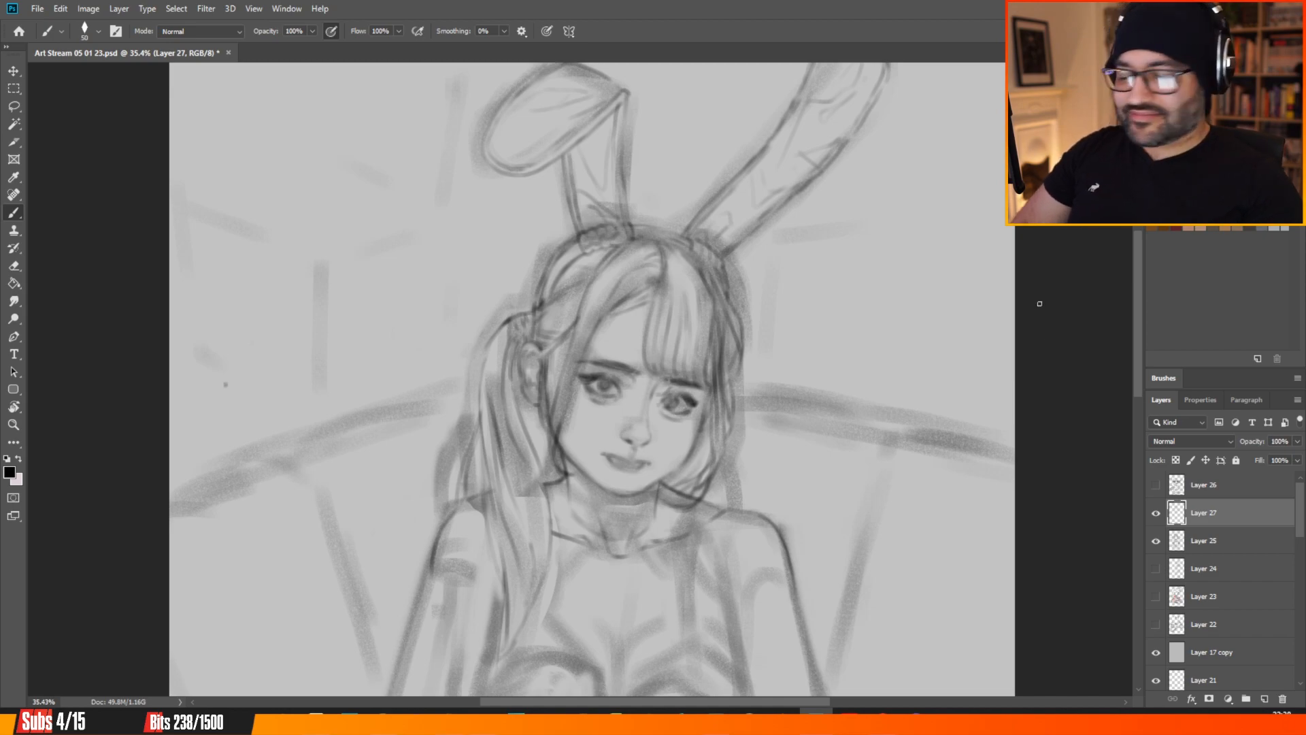
key(ctrl+shift+h)
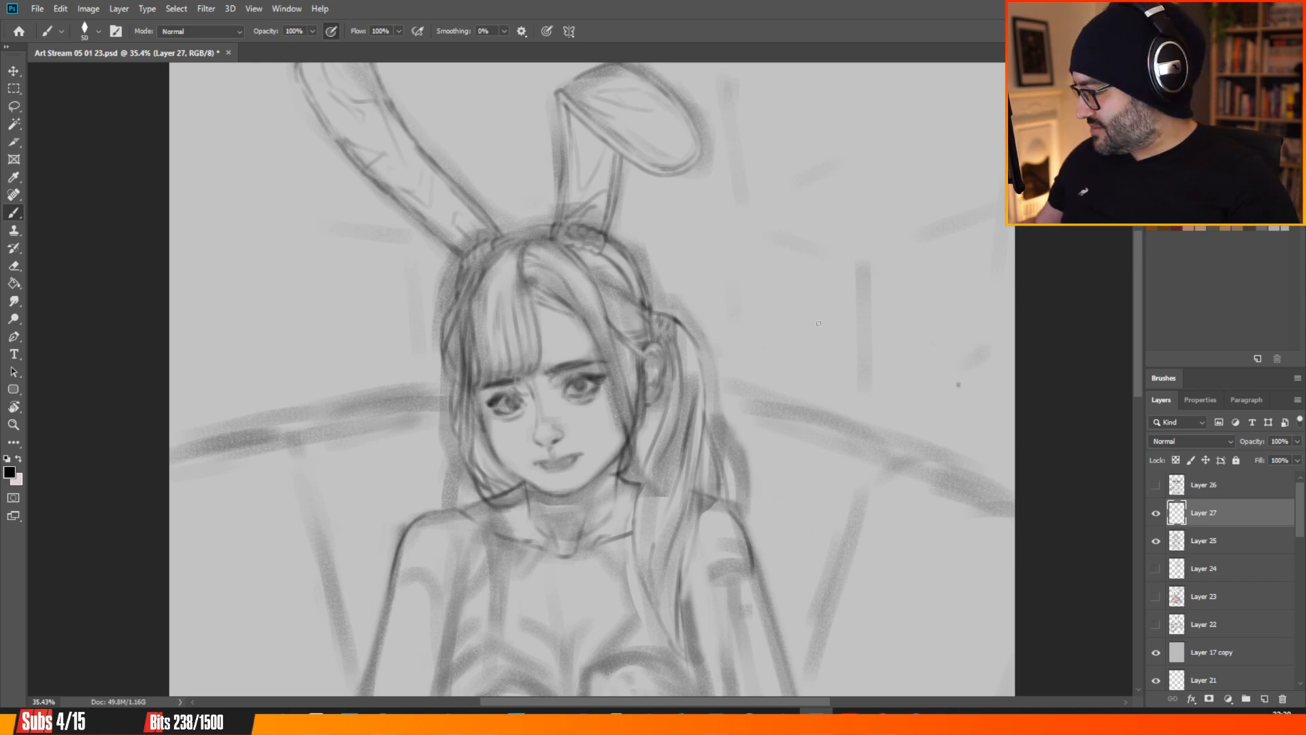
key(r)
drag(836, 329, 863, 403)
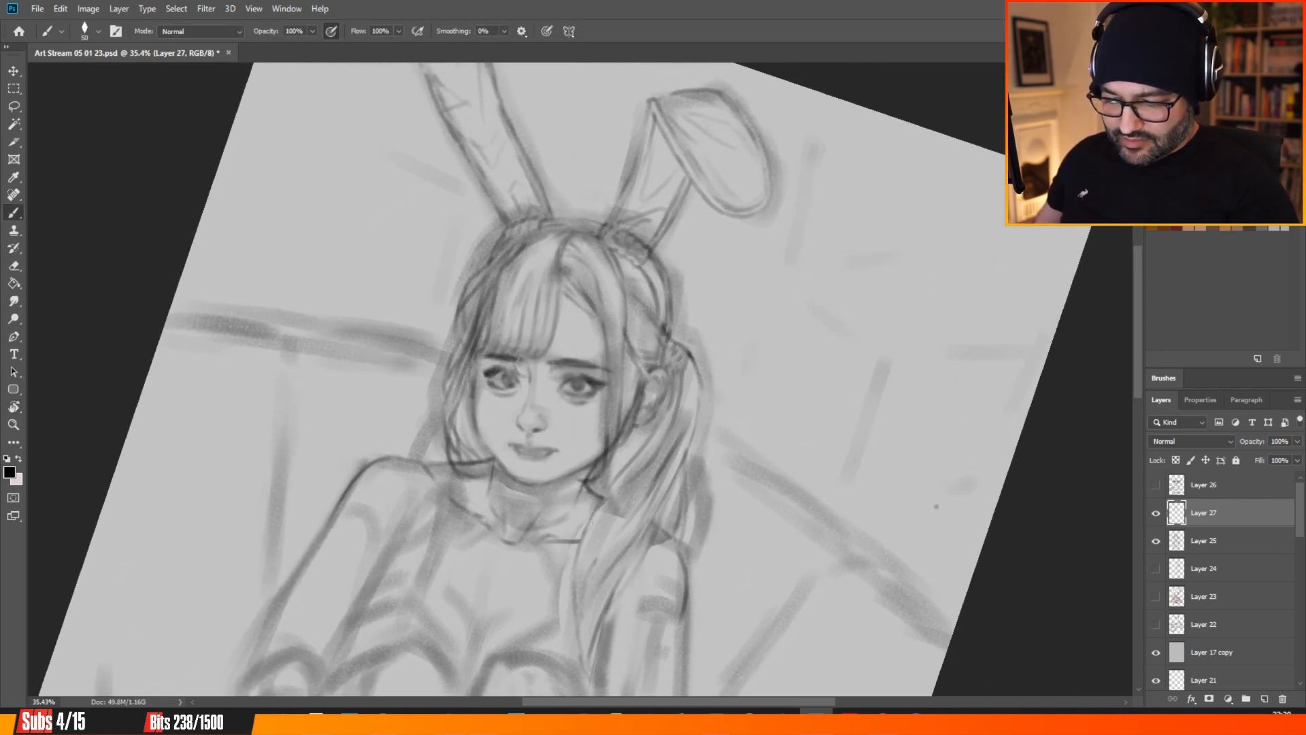
key(b)
scroll(581, 407, up, 3)
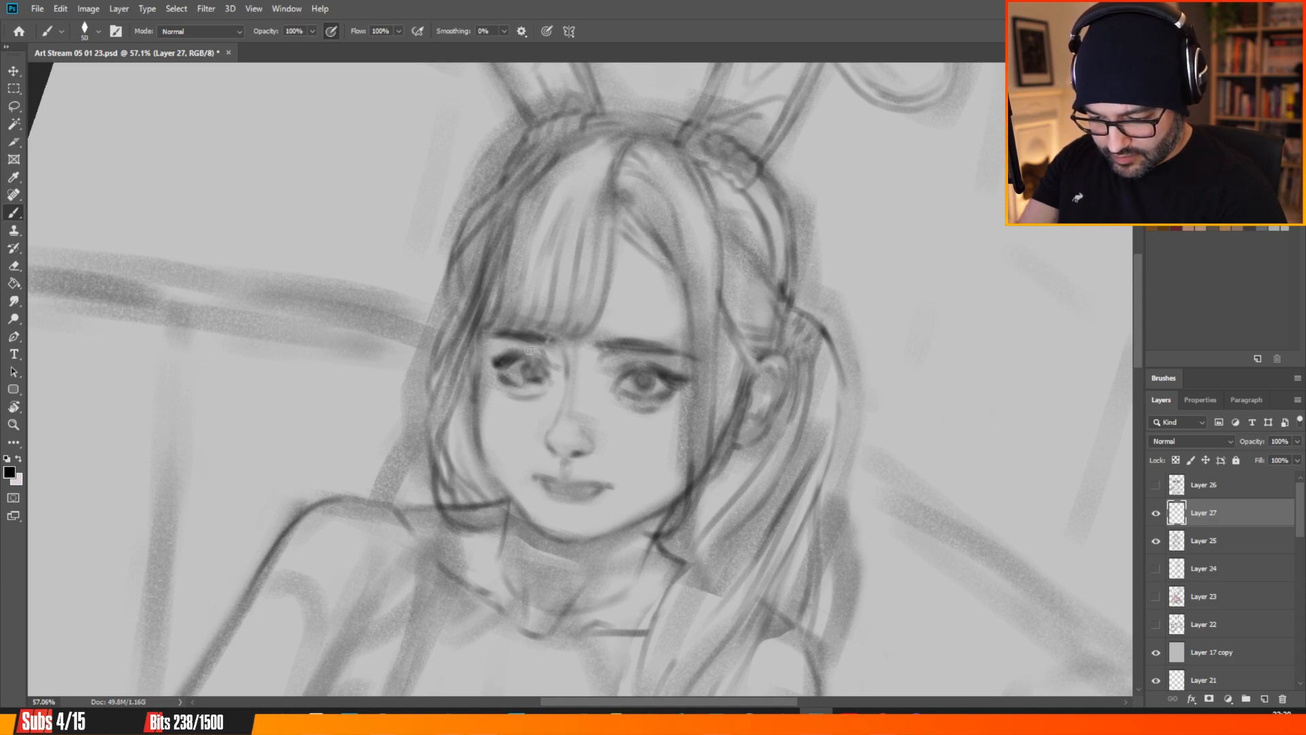
drag(529, 370, 536, 379)
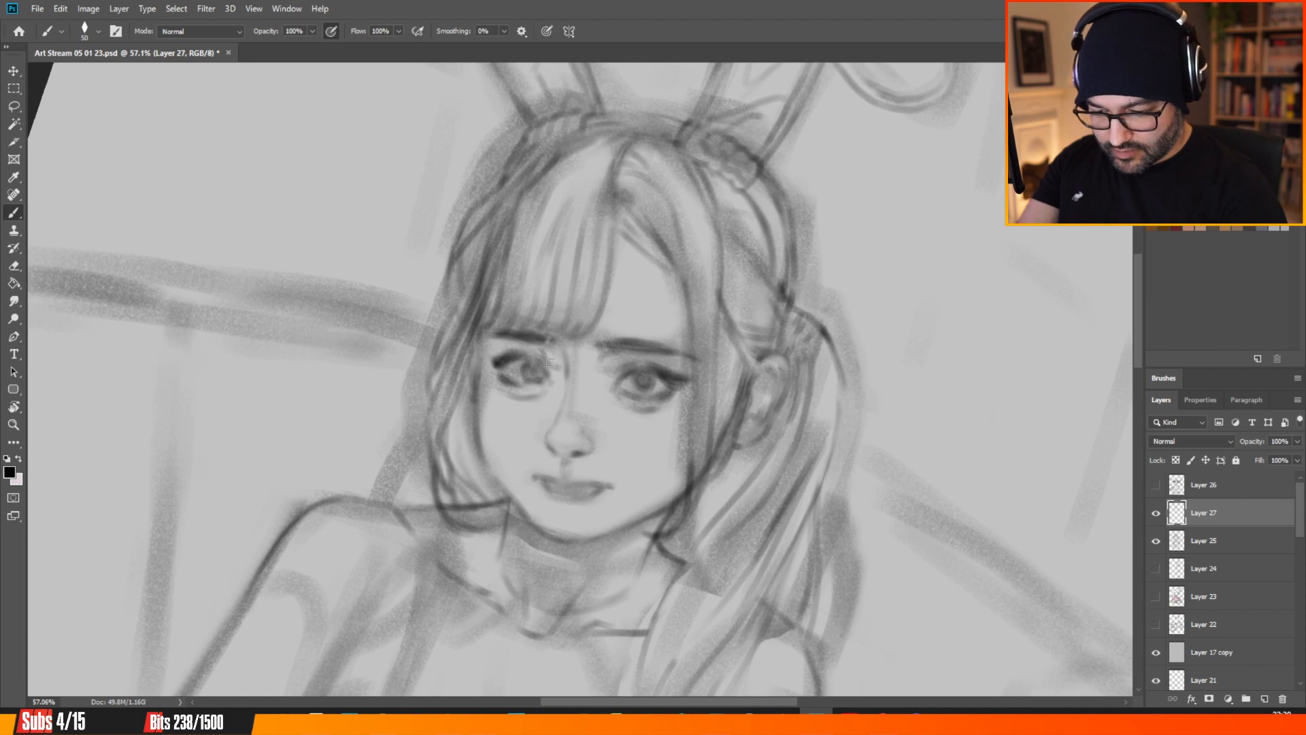
Flip the canvas back to its original orientation and straighten the rotated view to show the whole upper figure.
scroll(550, 363, down, 5)
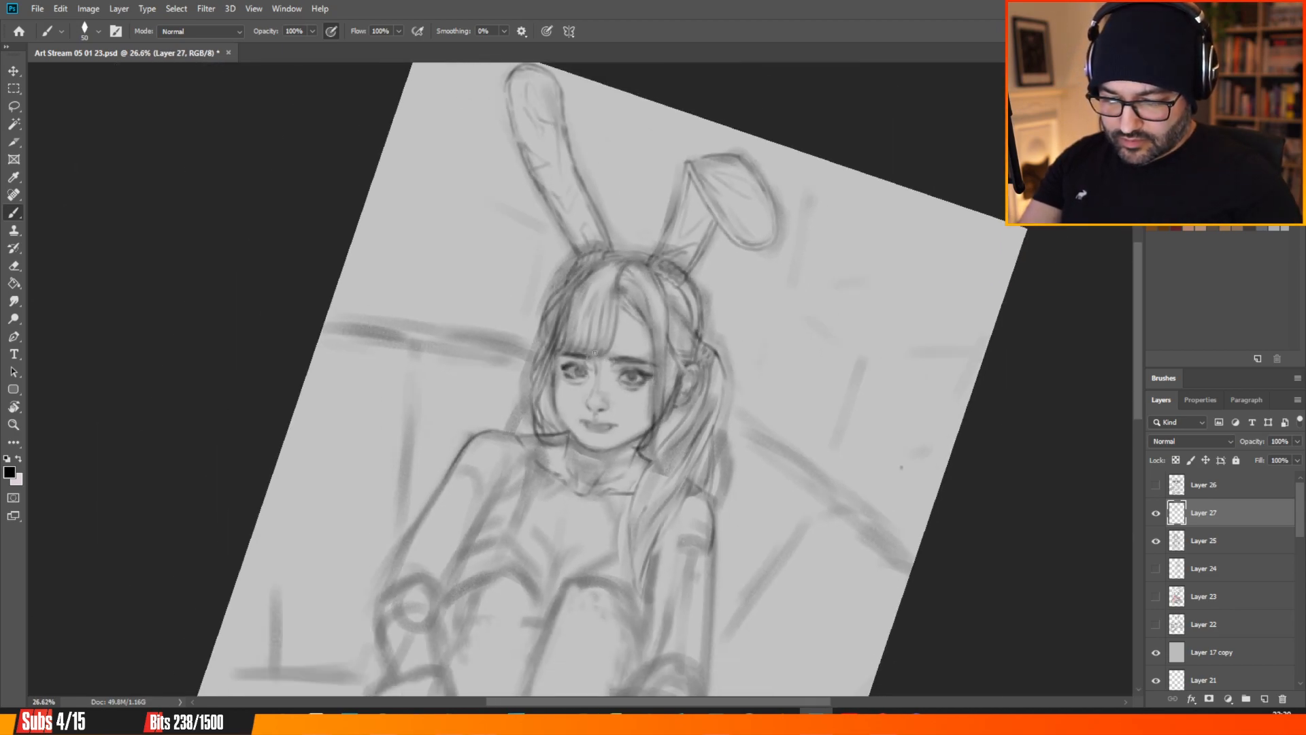
scroll(643, 406, up, 2)
scroll(625, 358, up, 1)
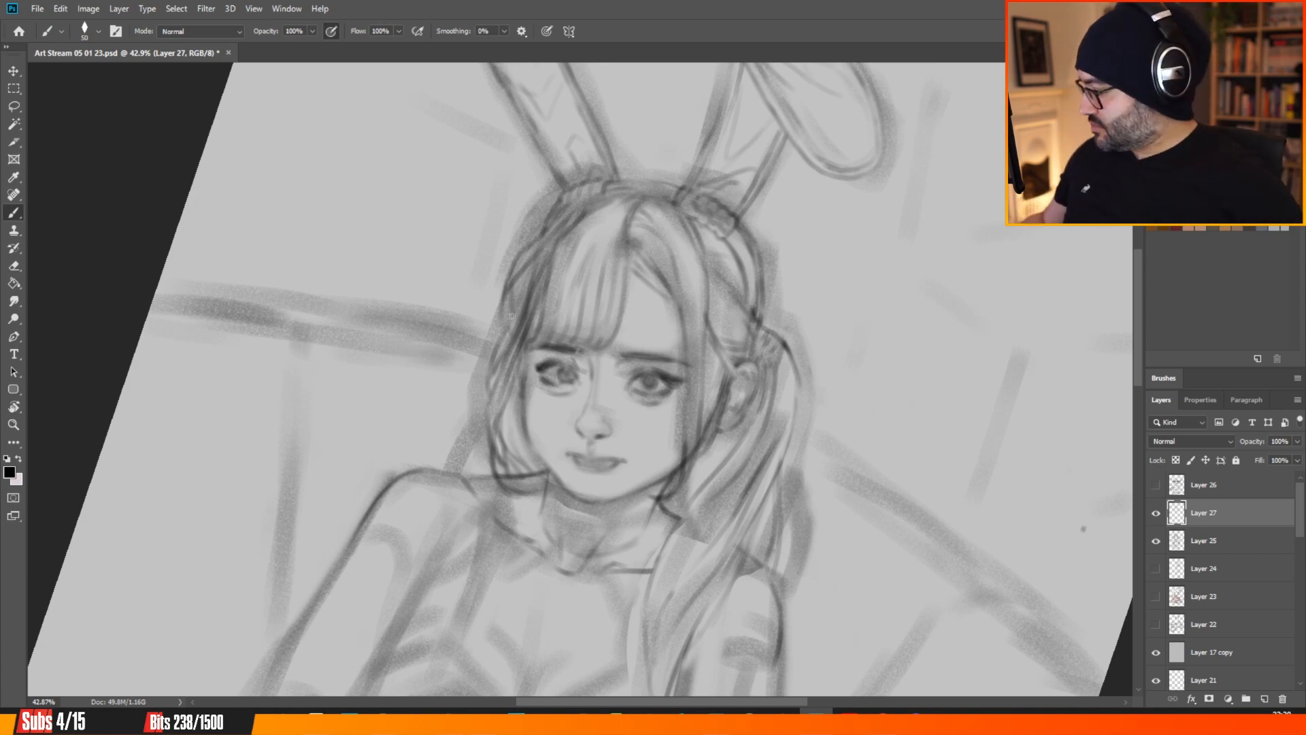
key(ctrl+shift+h)
scroll(404, 194, down, 3)
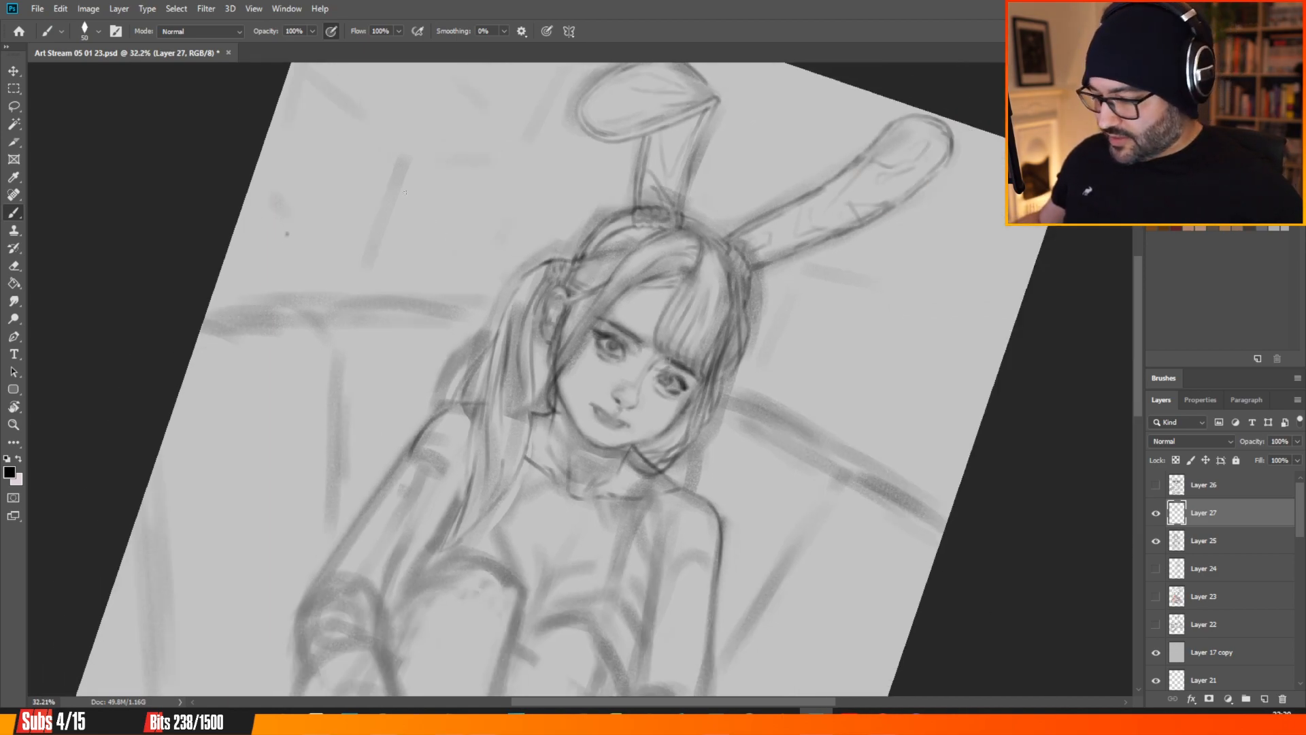
key(r)
drag(965, 472, 978, 341)
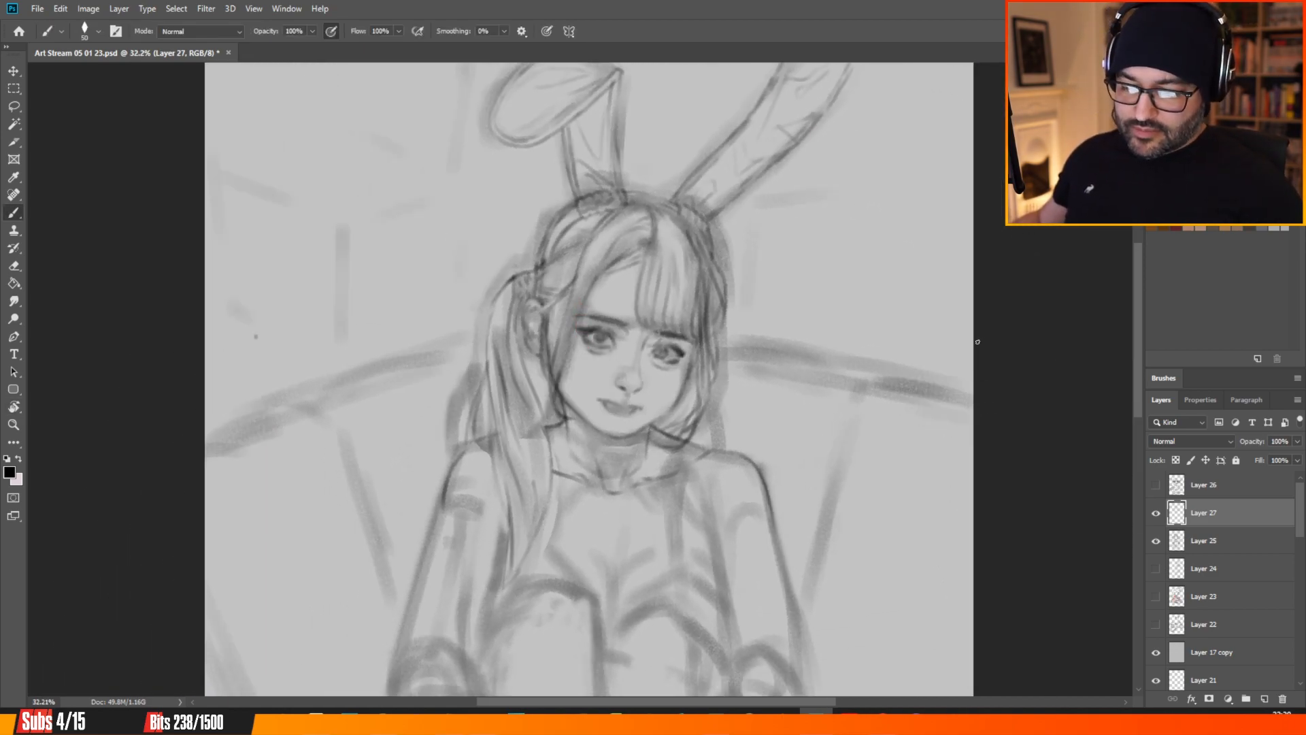
scroll(660, 234, down, 2)
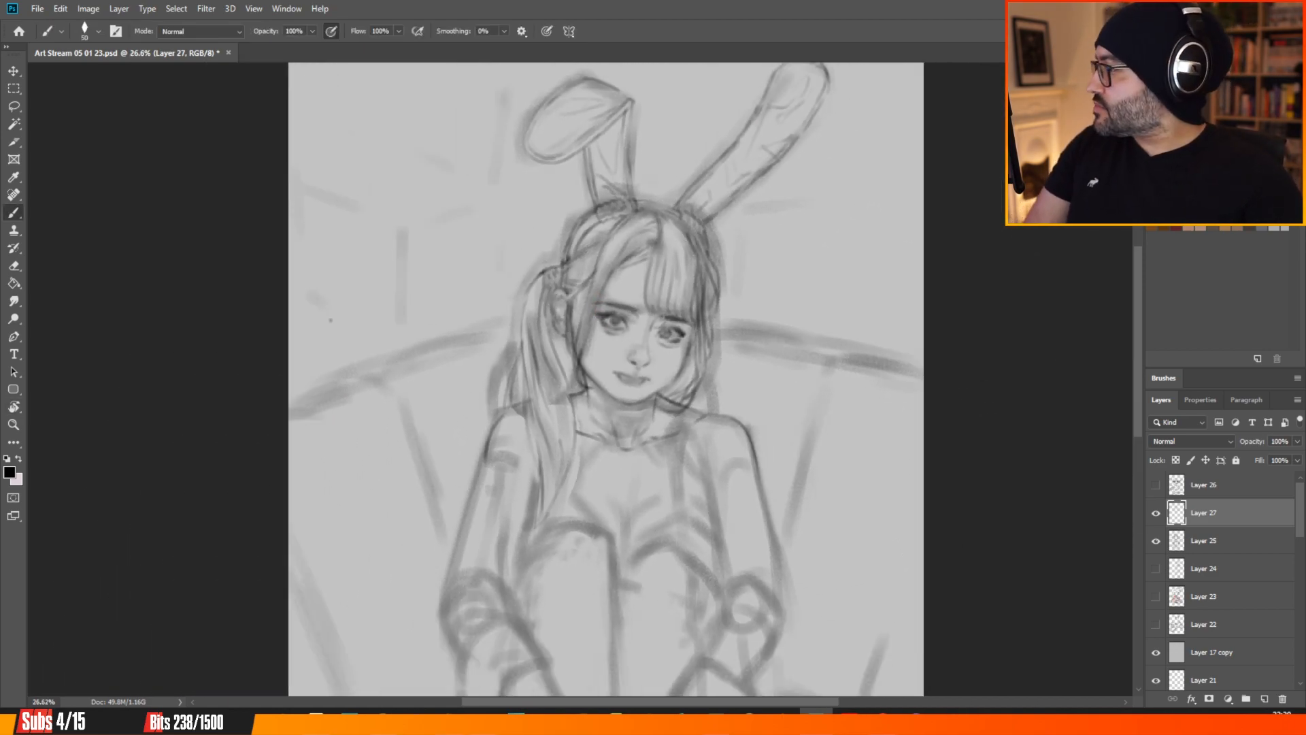
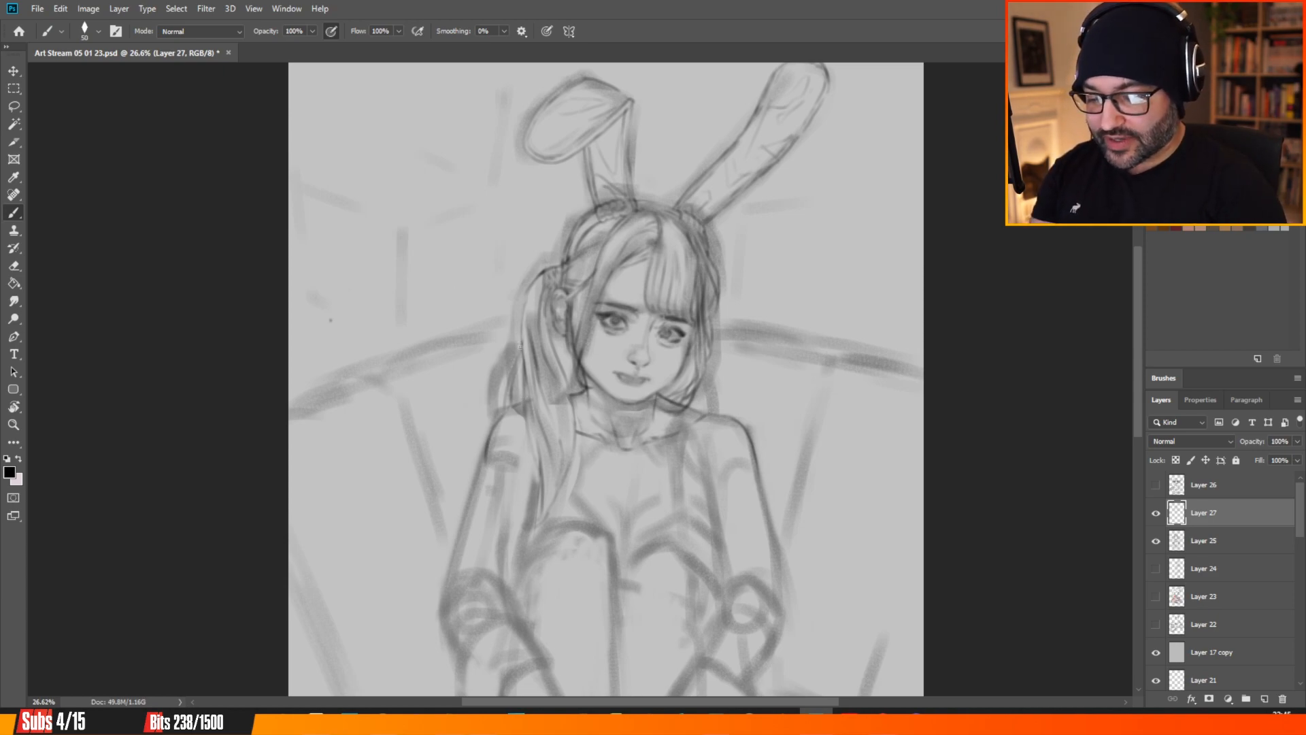
Touch up the ponytail's outer edge and draw a pointed shirt collar with a small bow tie at the girl's neck.
drag(521, 339, 526, 300)
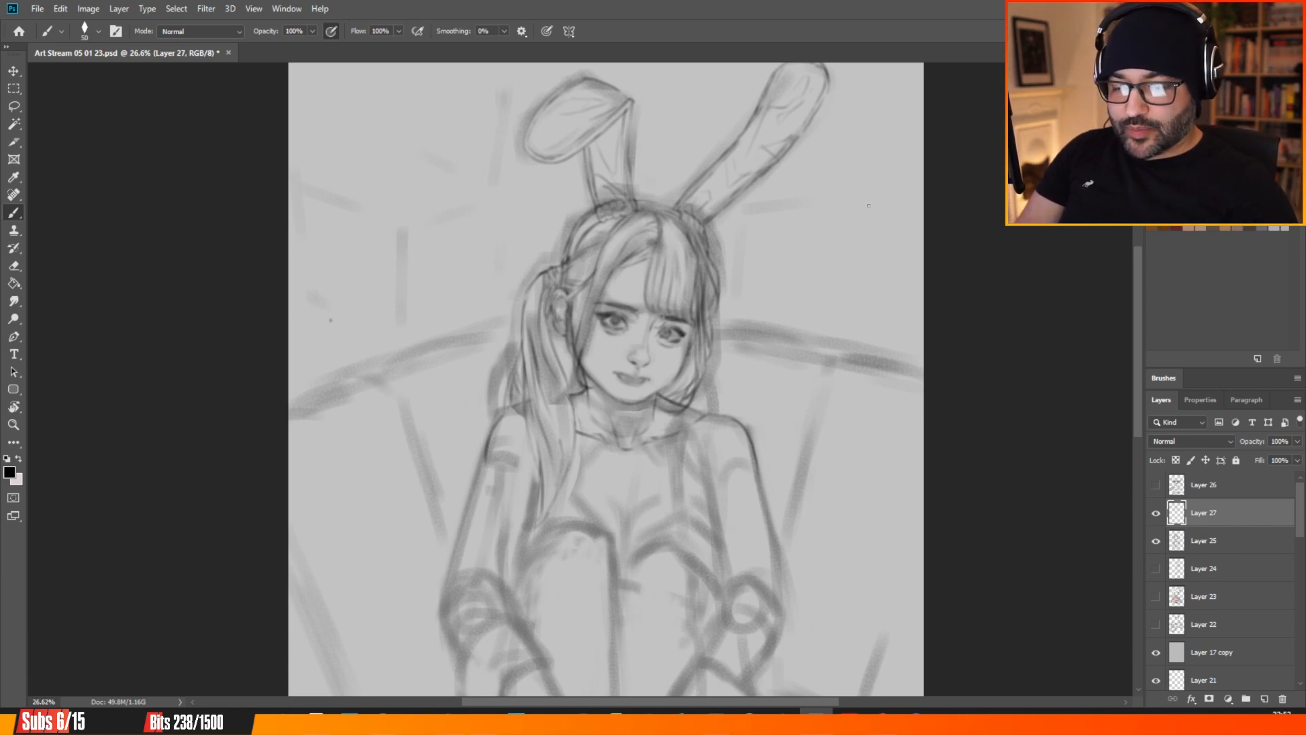
mouse_move(1138, 246)
mouse_down()
mouse_move(1137, 267)
mouse_move(1137, 247)
mouse_up()
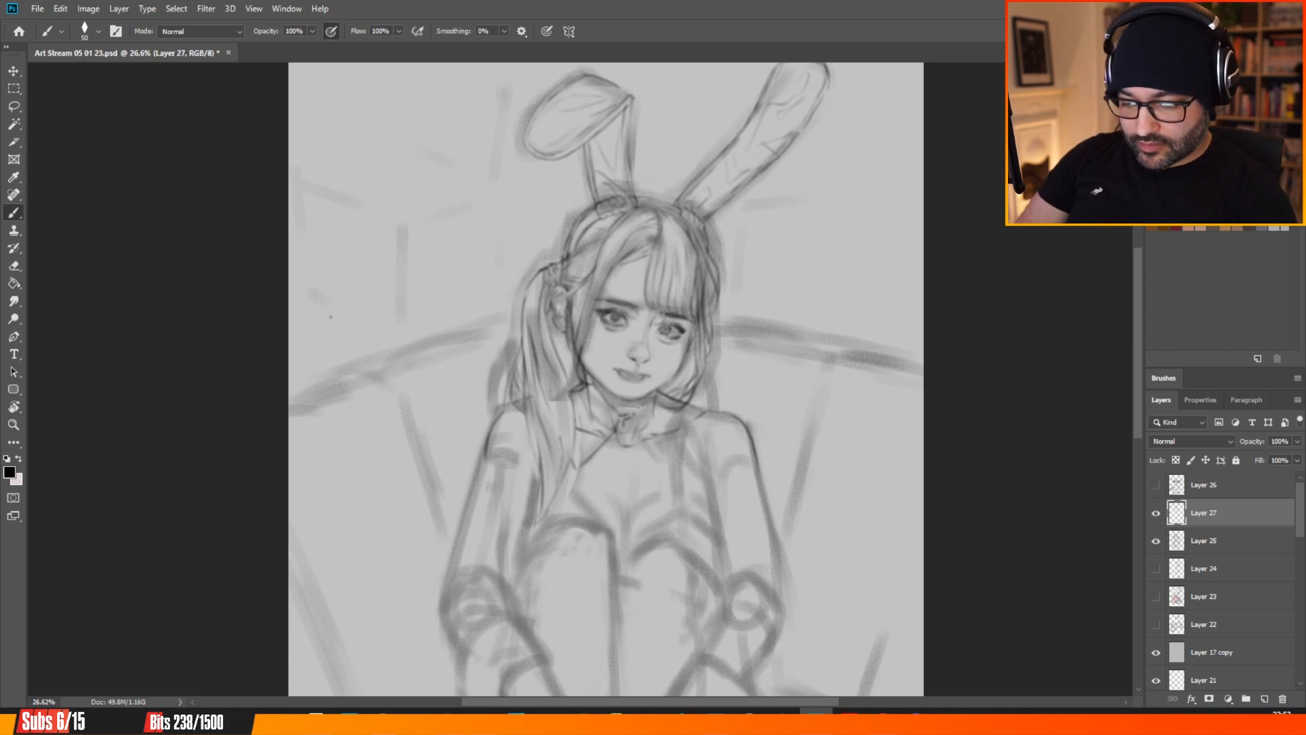
drag(628, 413, 634, 401)
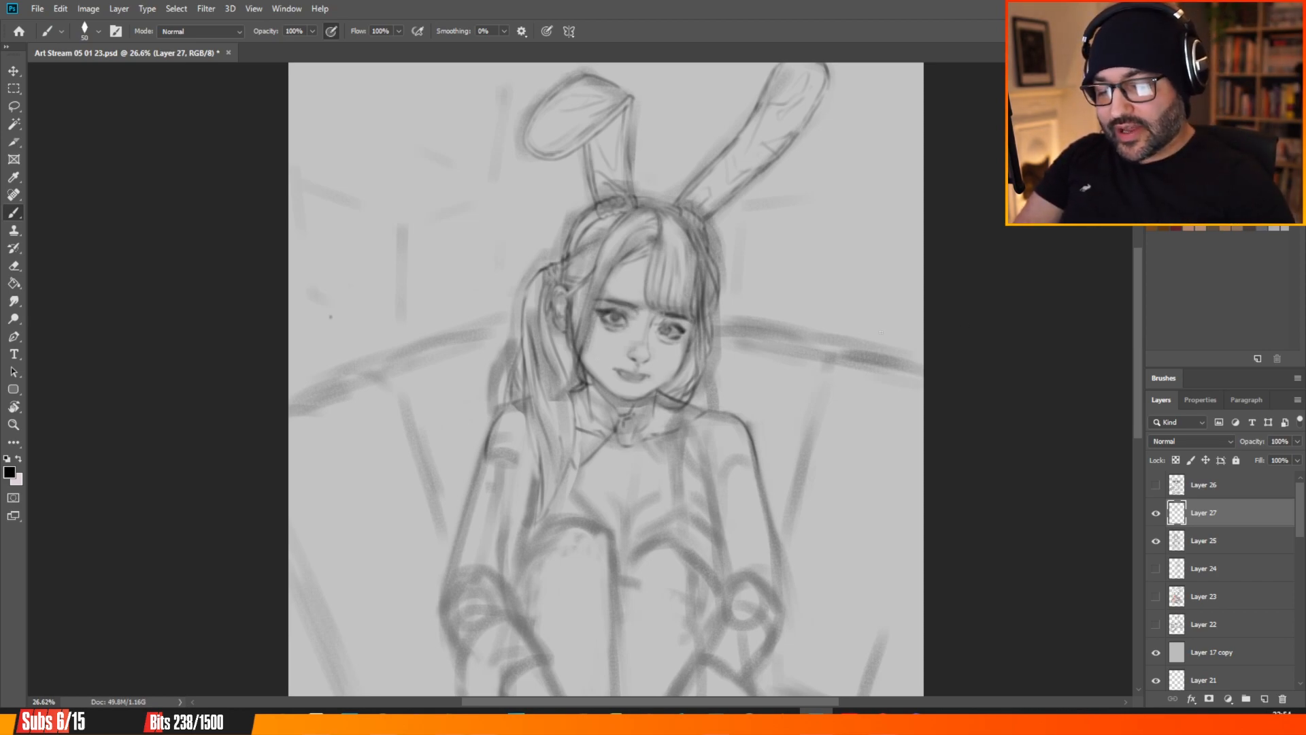
drag(587, 389, 592, 417)
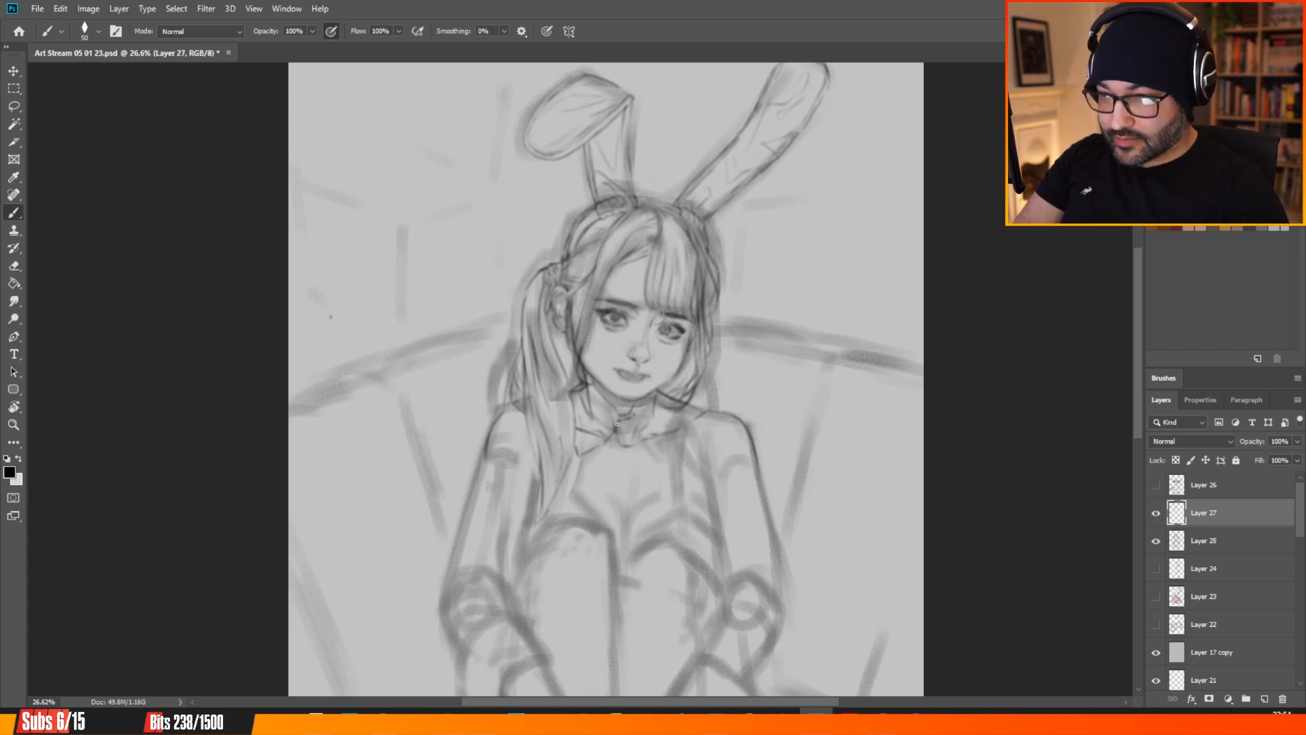
drag(637, 423, 621, 433)
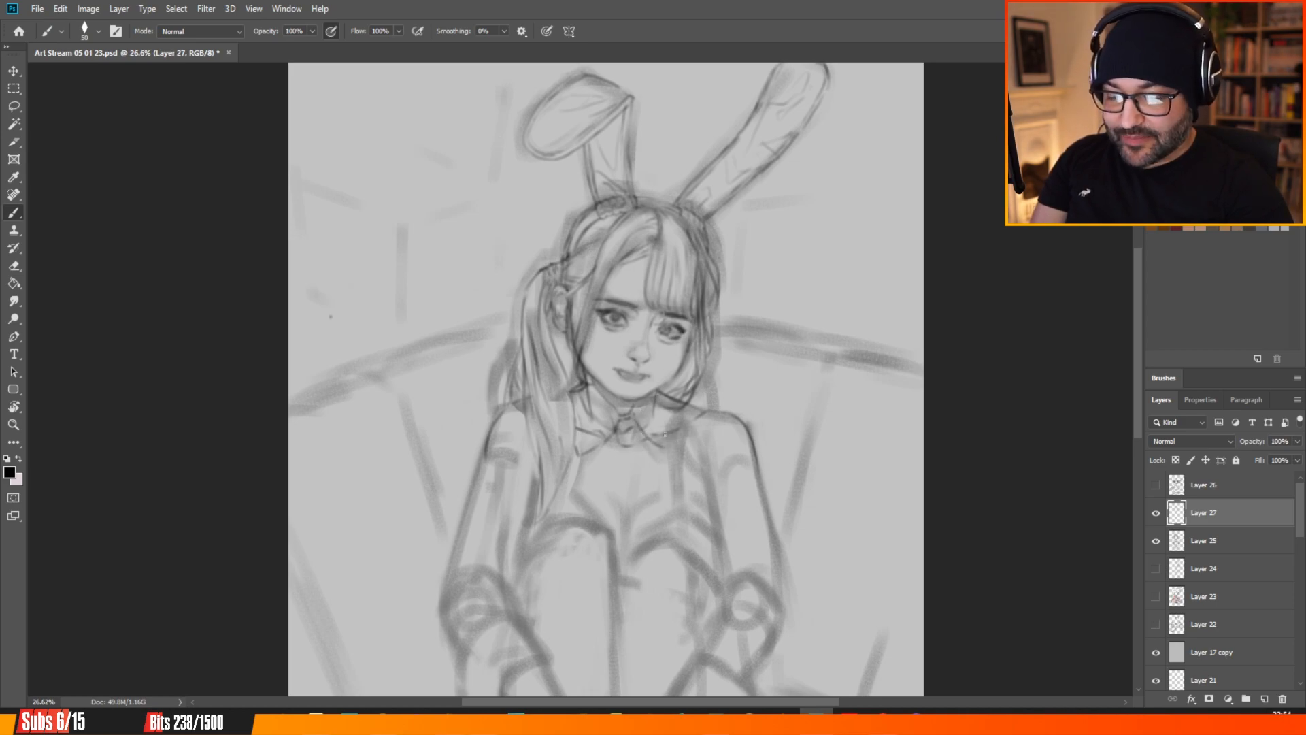
drag(664, 449, 670, 393)
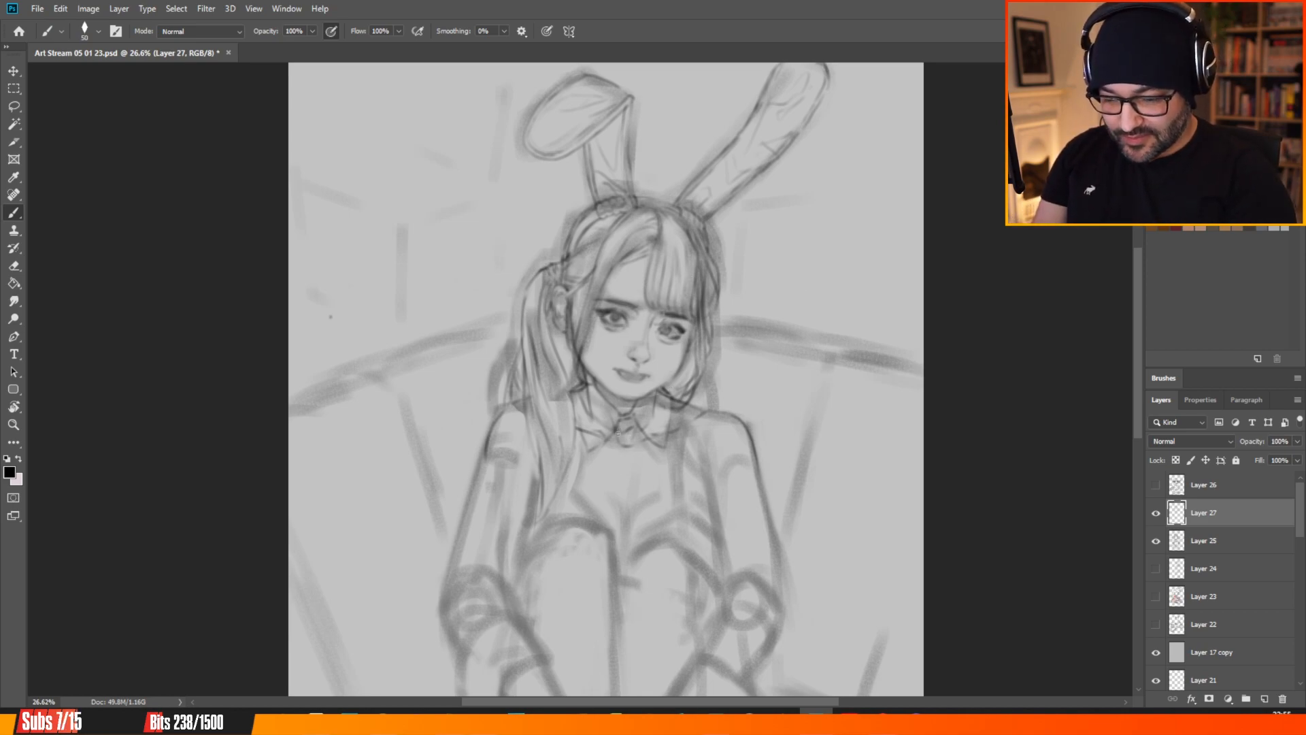
drag(617, 432, 629, 432)
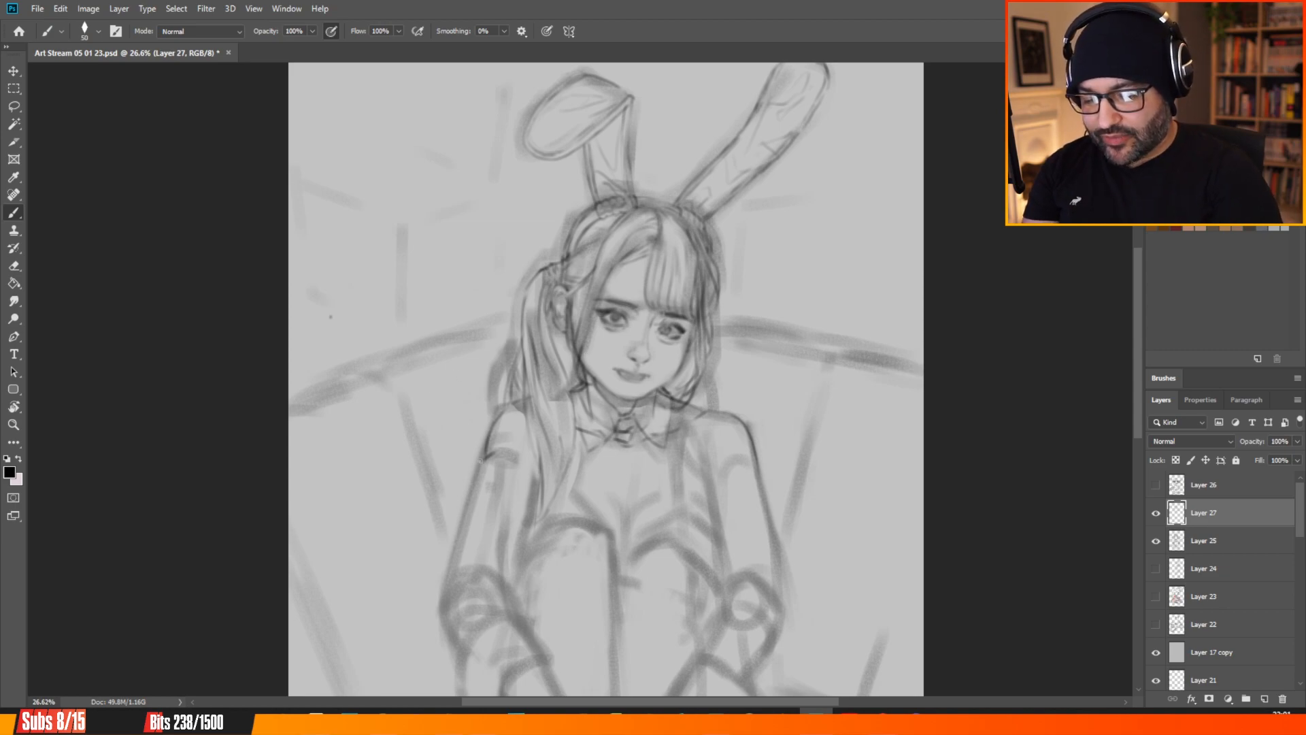
Draw a curved two-line sleeve cuff around the upper arm beside the ponytail and darken the arm's outer contour down to the elbow.
drag(481, 461, 471, 484)
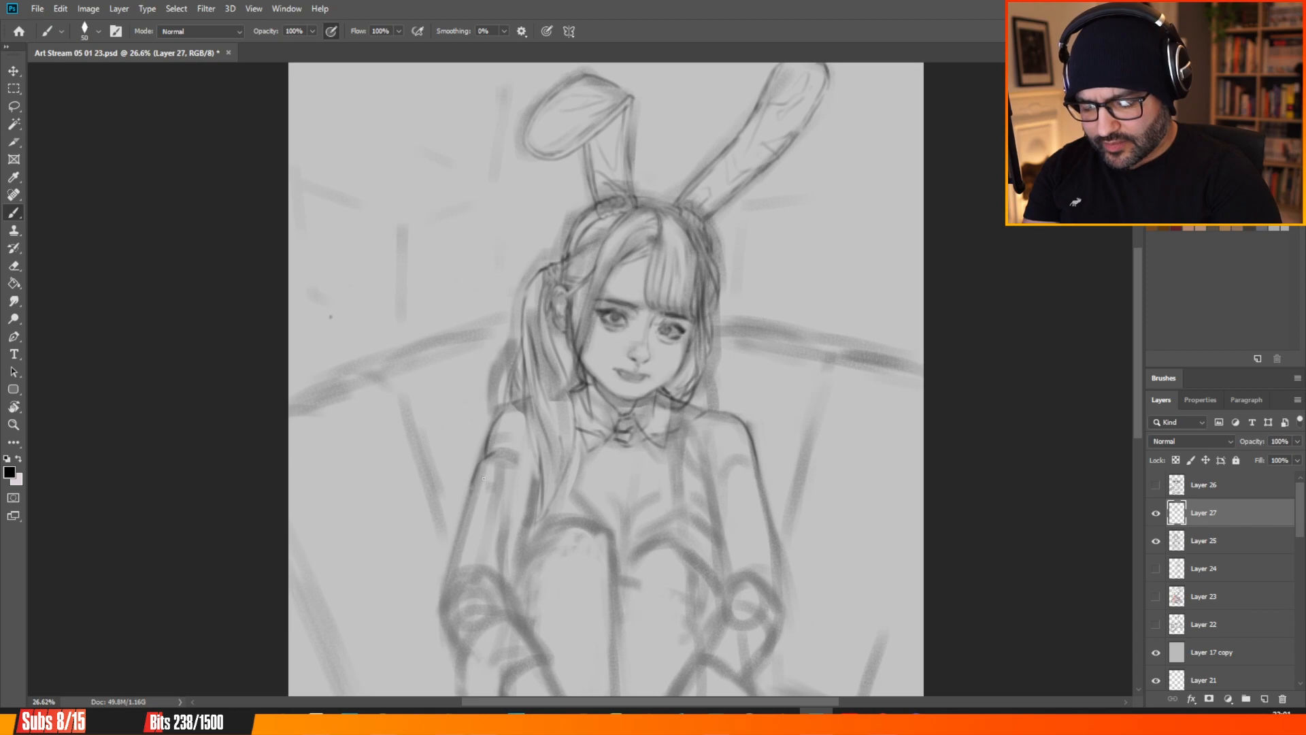
drag(474, 485, 514, 446)
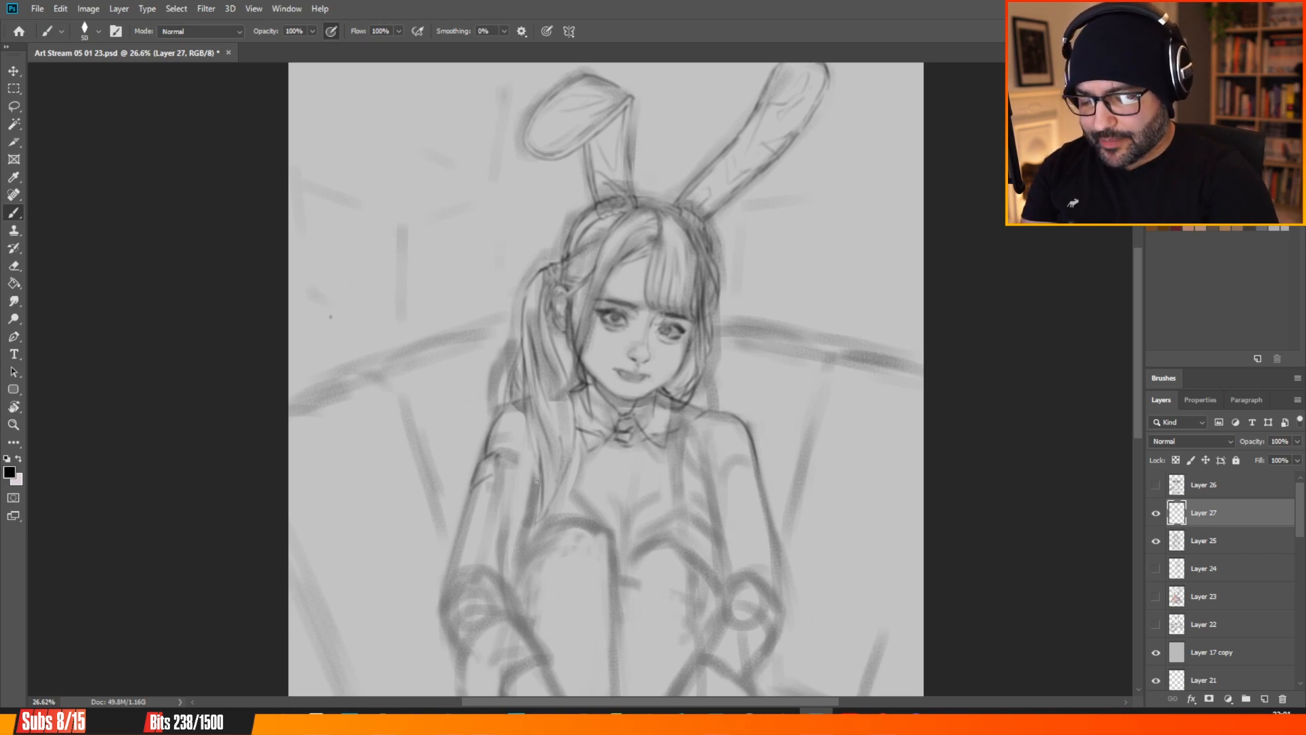
drag(492, 480, 530, 494)
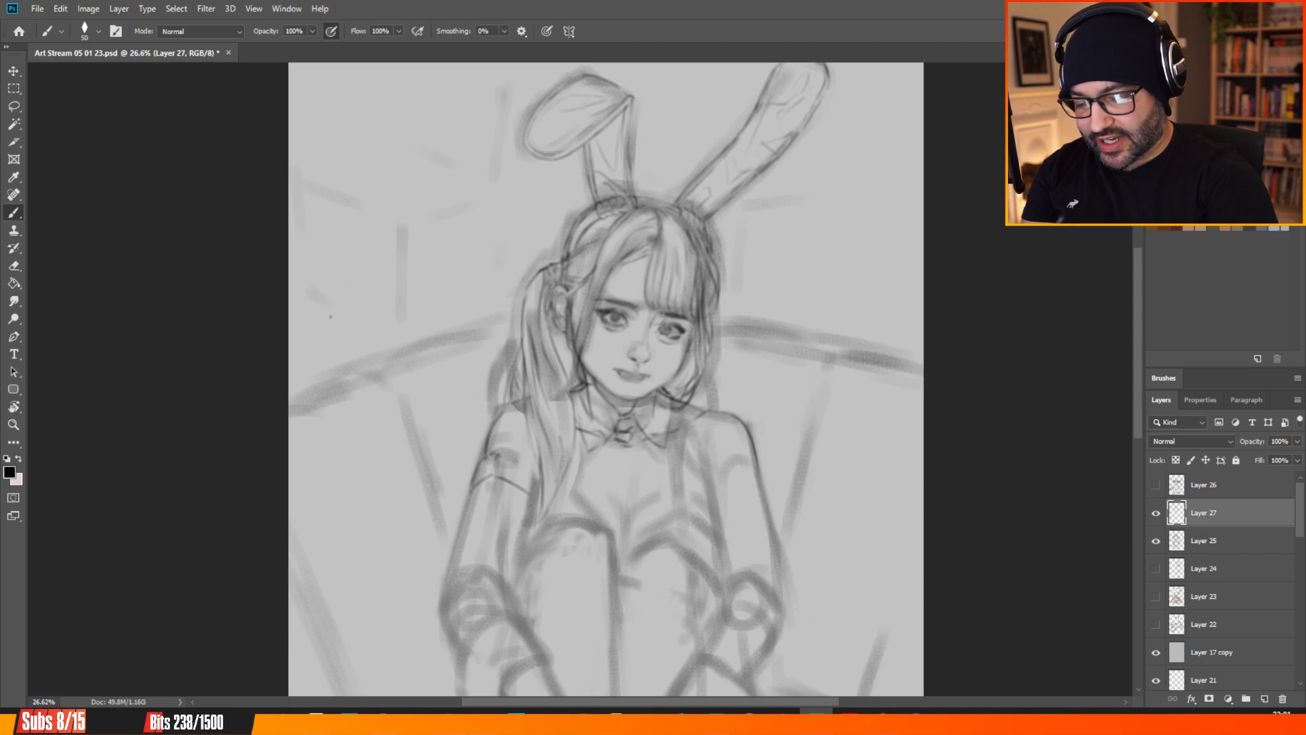
drag(495, 454, 530, 470)
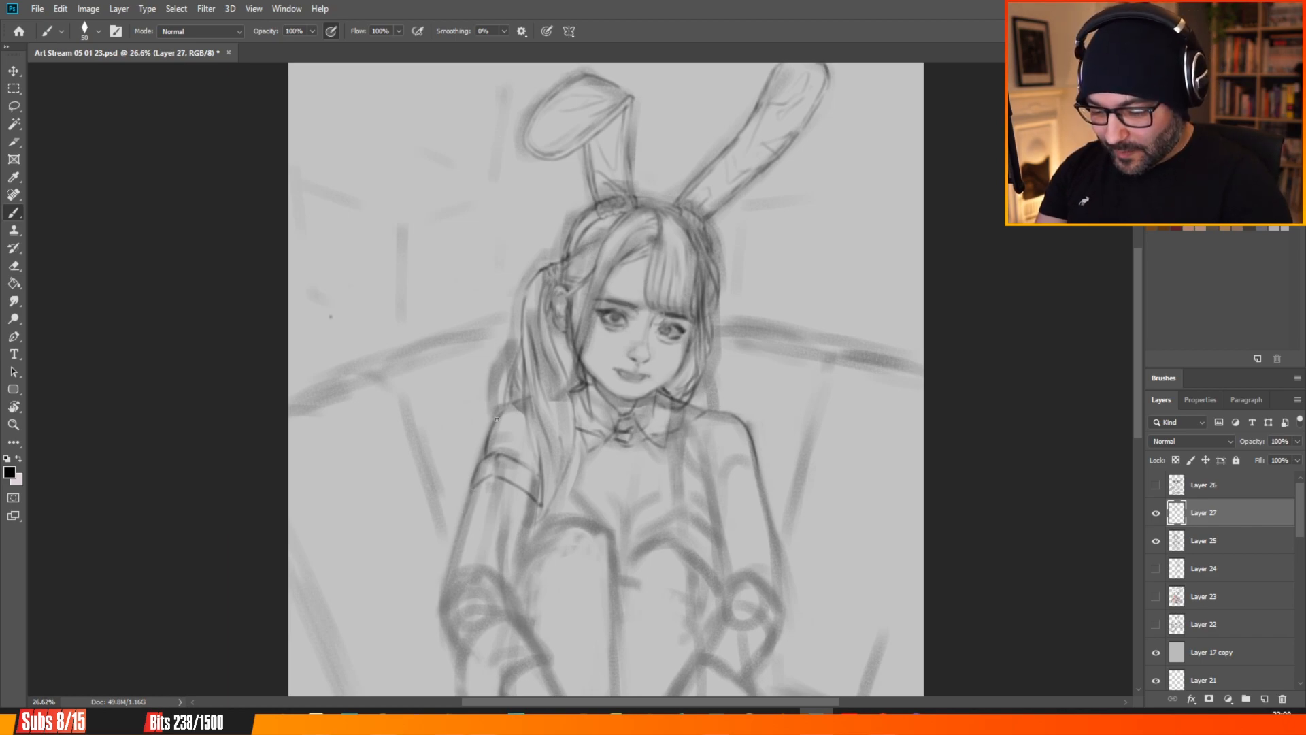
drag(476, 484, 445, 578)
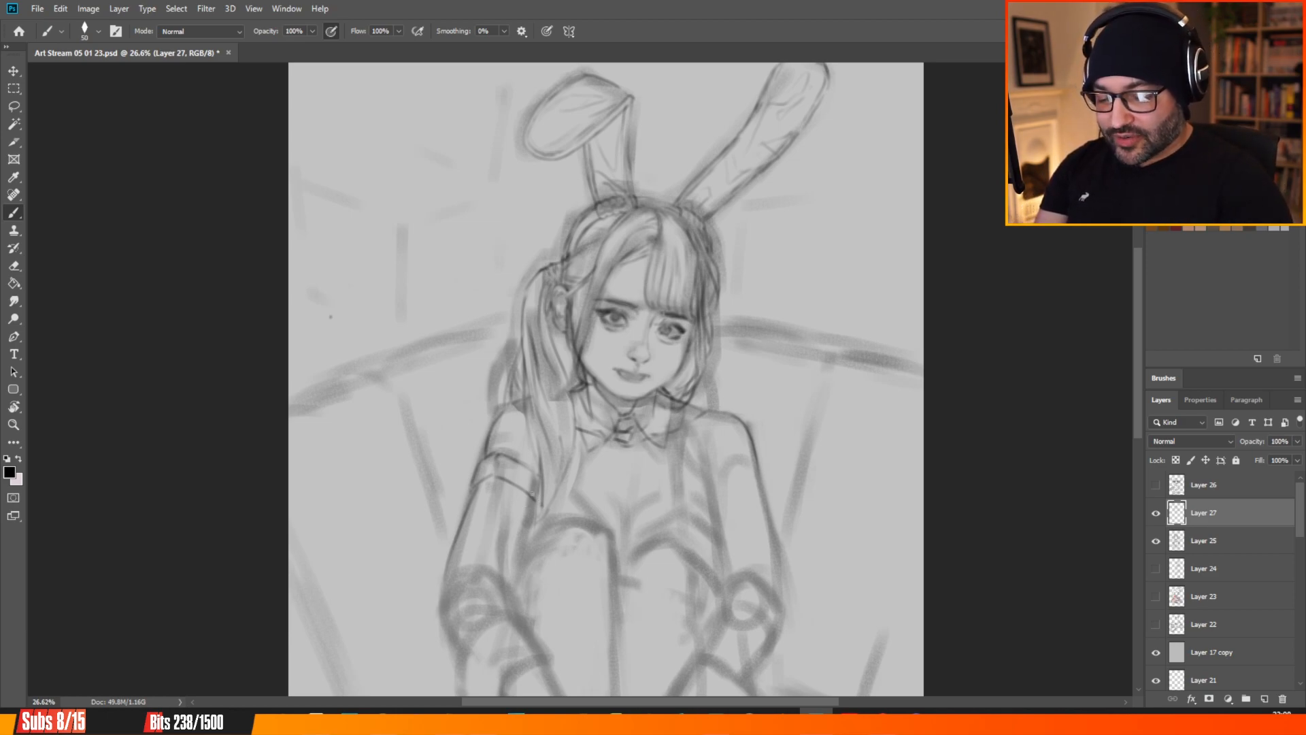
drag(539, 500, 532, 523)
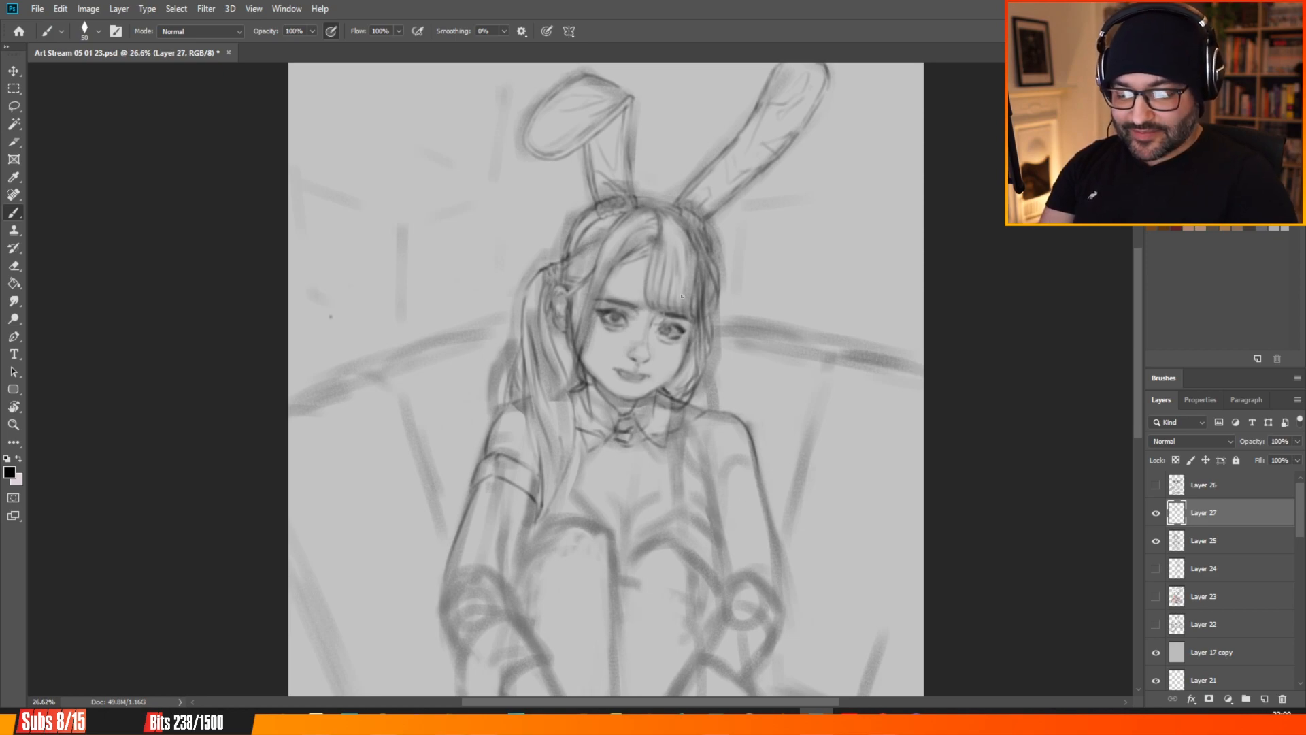
Draw a matching banded sleeve cuff around the other upper arm, with a small seam and darker edges.
mouse_move(706, 508)
mouse_down()
mouse_move(740, 470)
mouse_move(720, 487)
mouse_move(765, 483)
mouse_move(771, 501)
mouse_move(711, 526)
mouse_up()
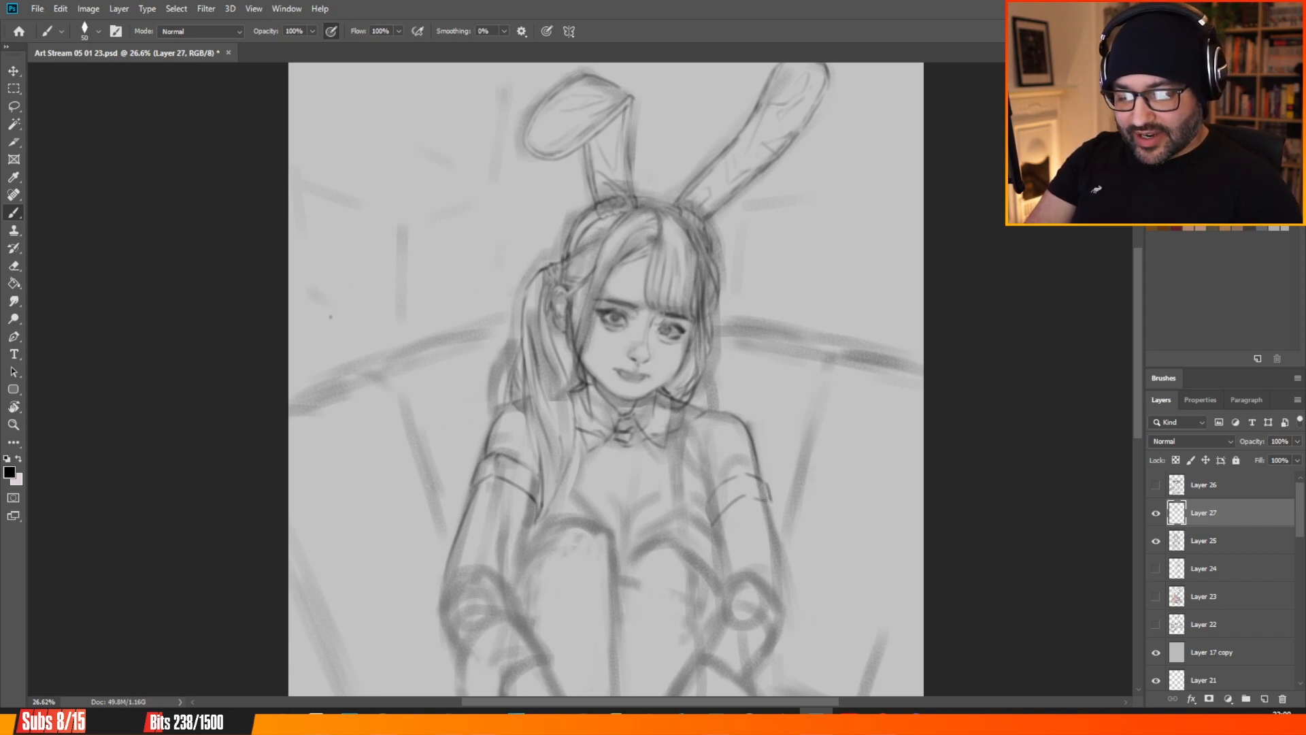
drag(748, 495, 772, 519)
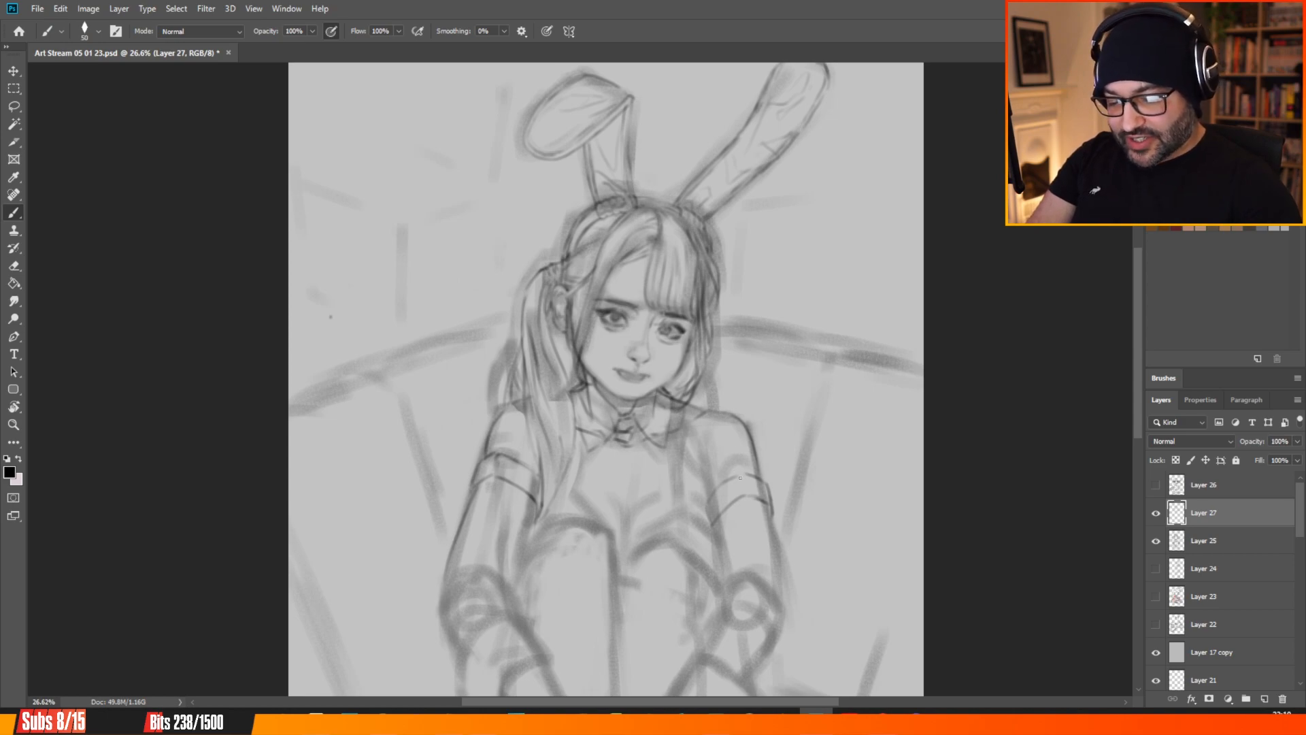
drag(740, 477, 747, 490)
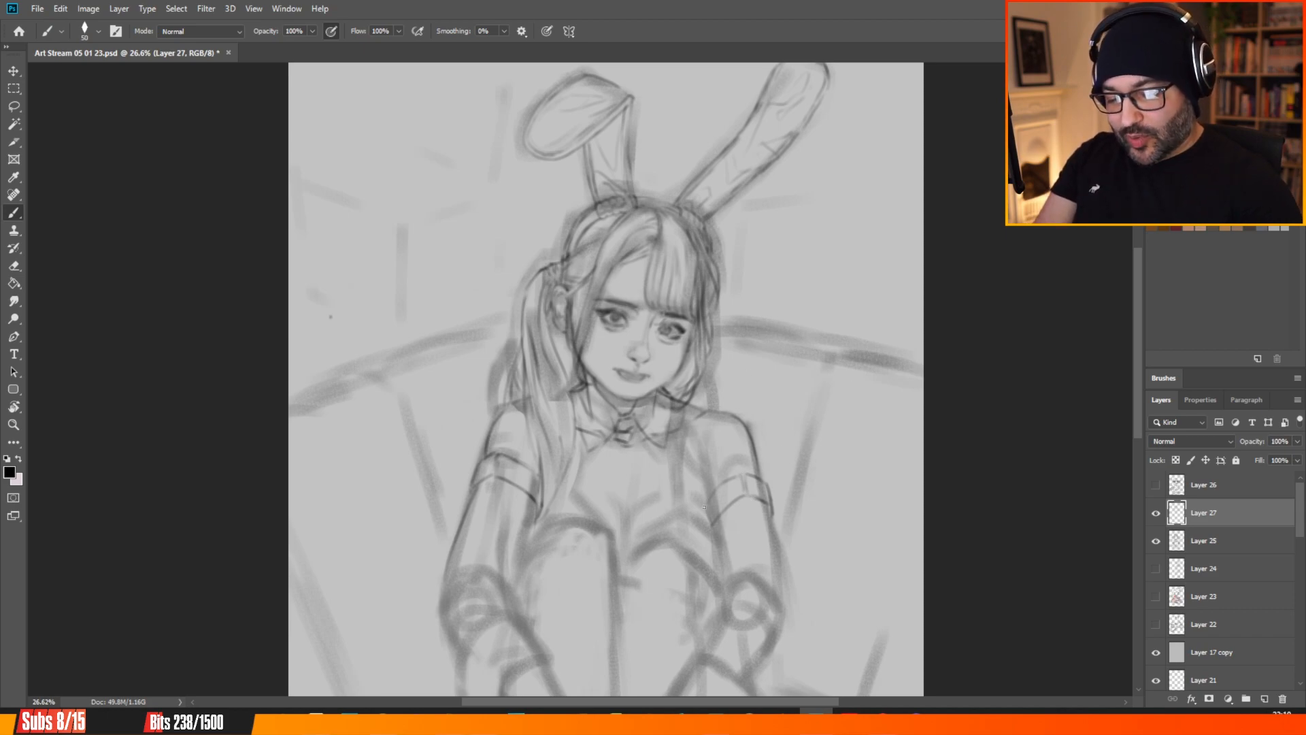
drag(708, 501, 735, 475)
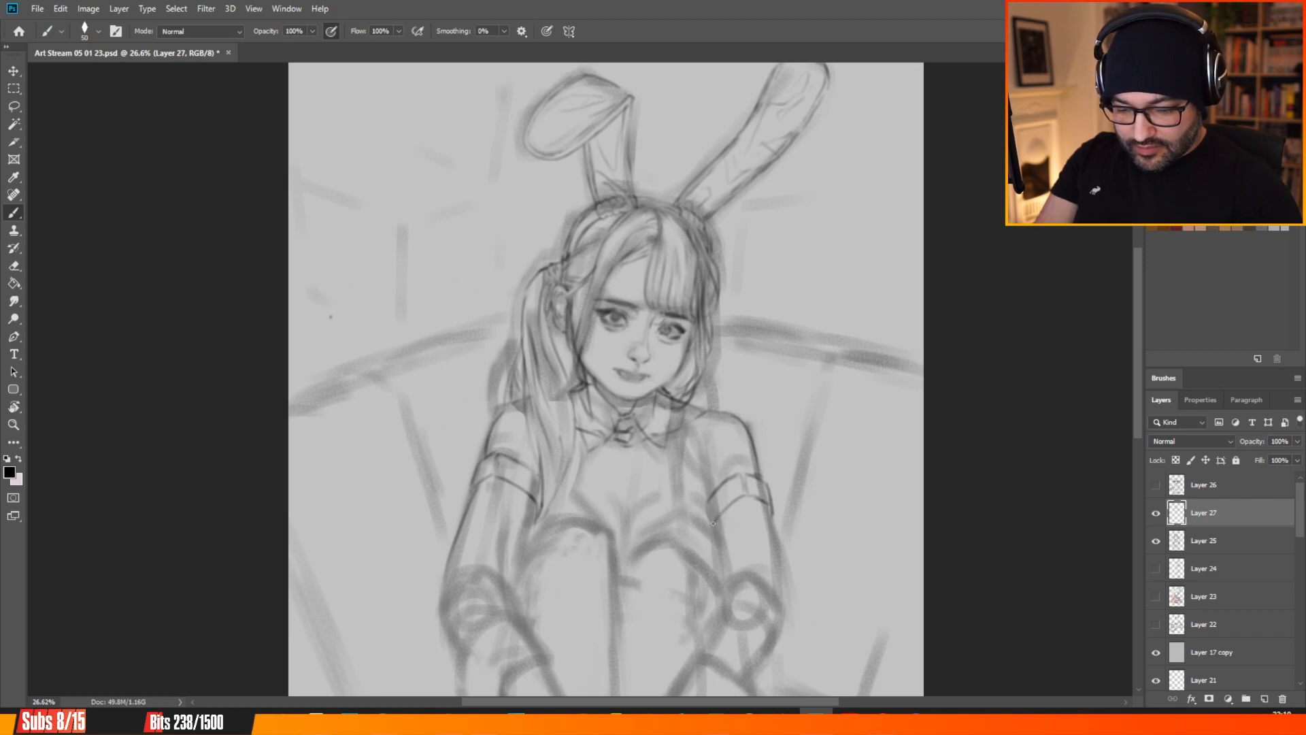
drag(716, 518, 716, 531)
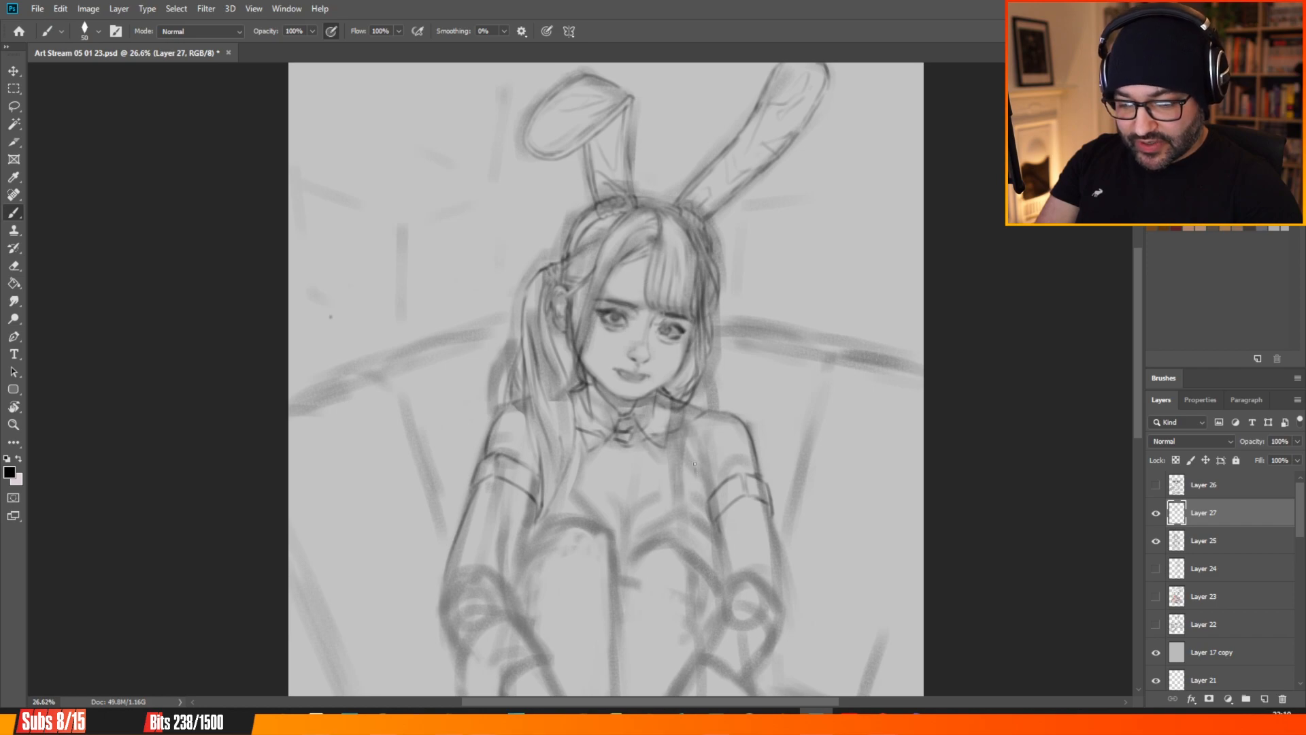
Draw the bodice's sweetheart neckline across the chest and its side edge beside the cuffed upper arm.
drag(695, 469, 705, 500)
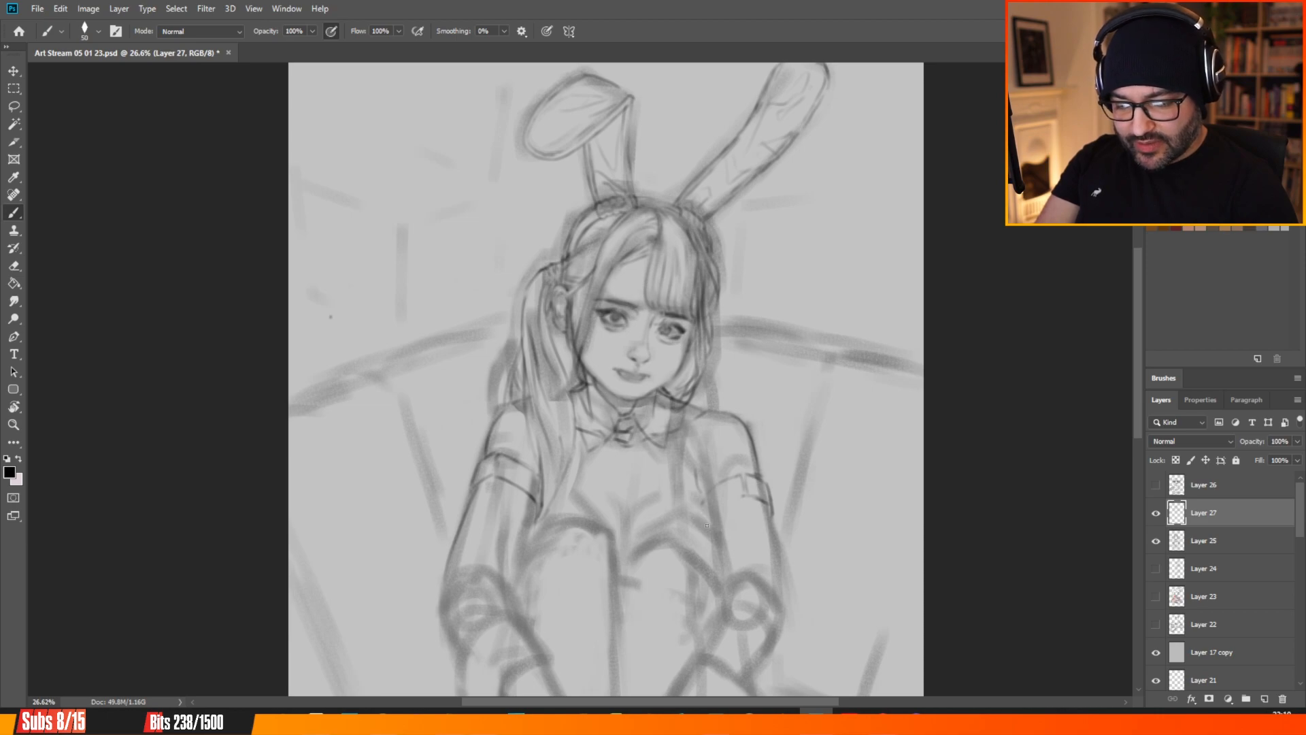
drag(716, 521, 723, 510)
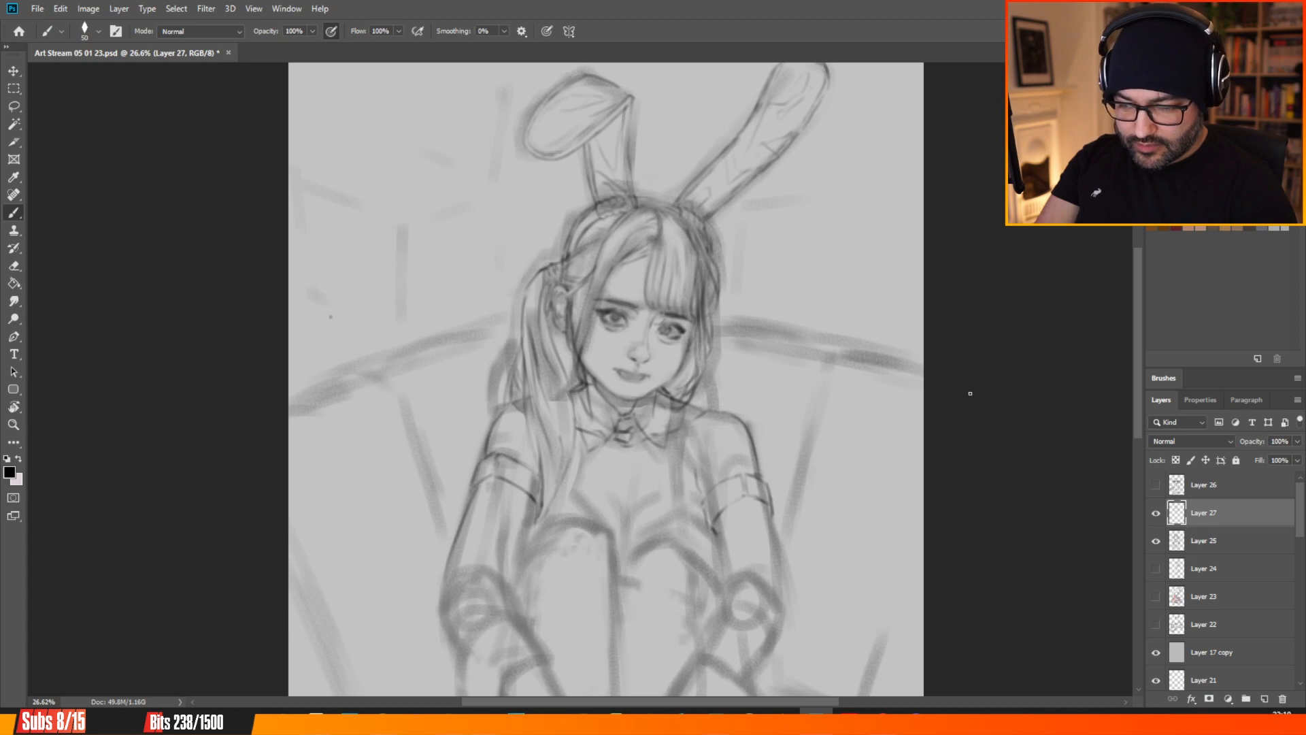
drag(703, 502, 745, 474)
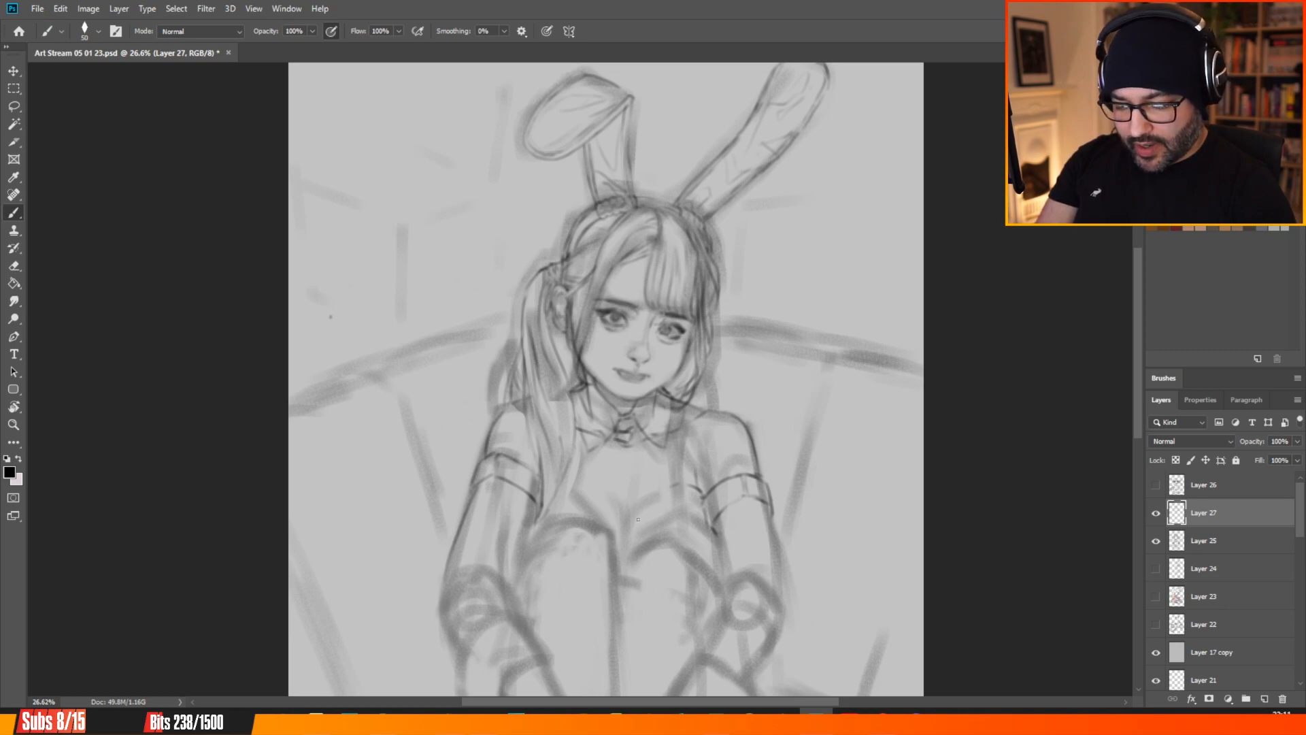
drag(630, 520, 686, 482)
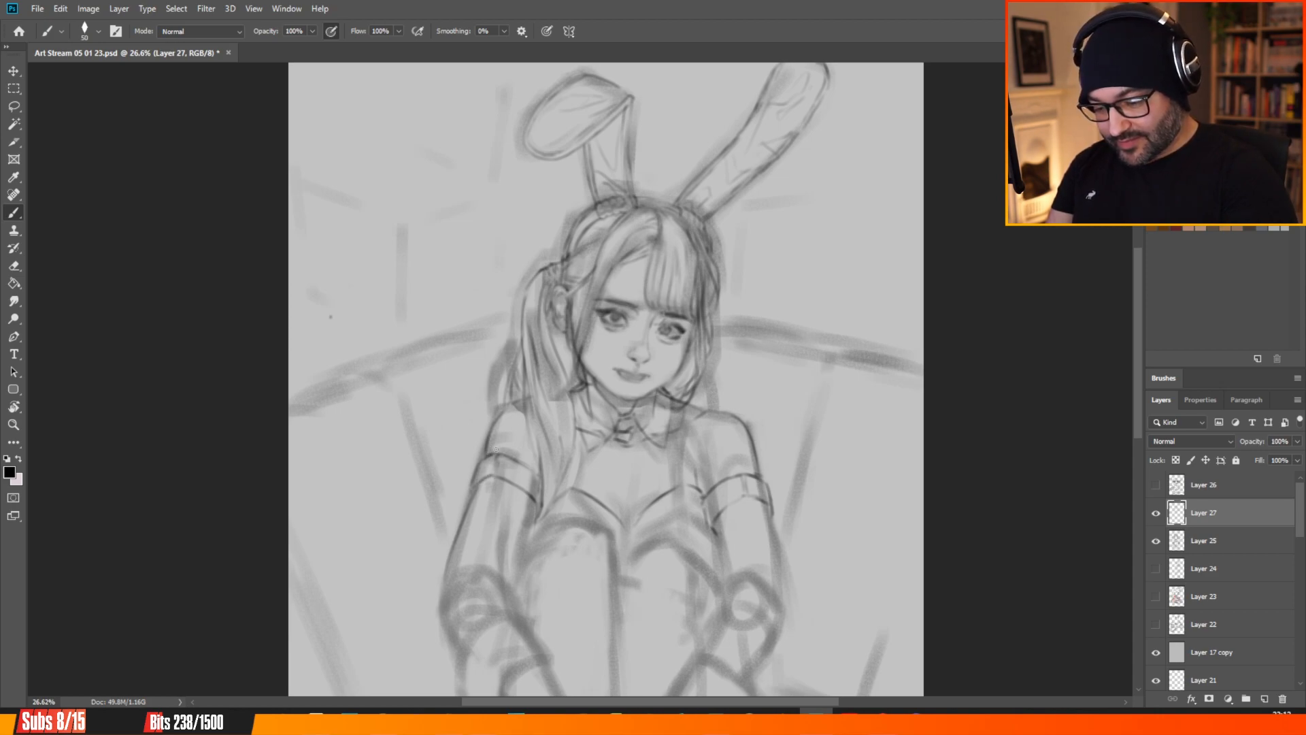
Draw the two shoulder straps with small clips where they meet the bodice, plus short seam lines below each clip.
drag(489, 457, 504, 456)
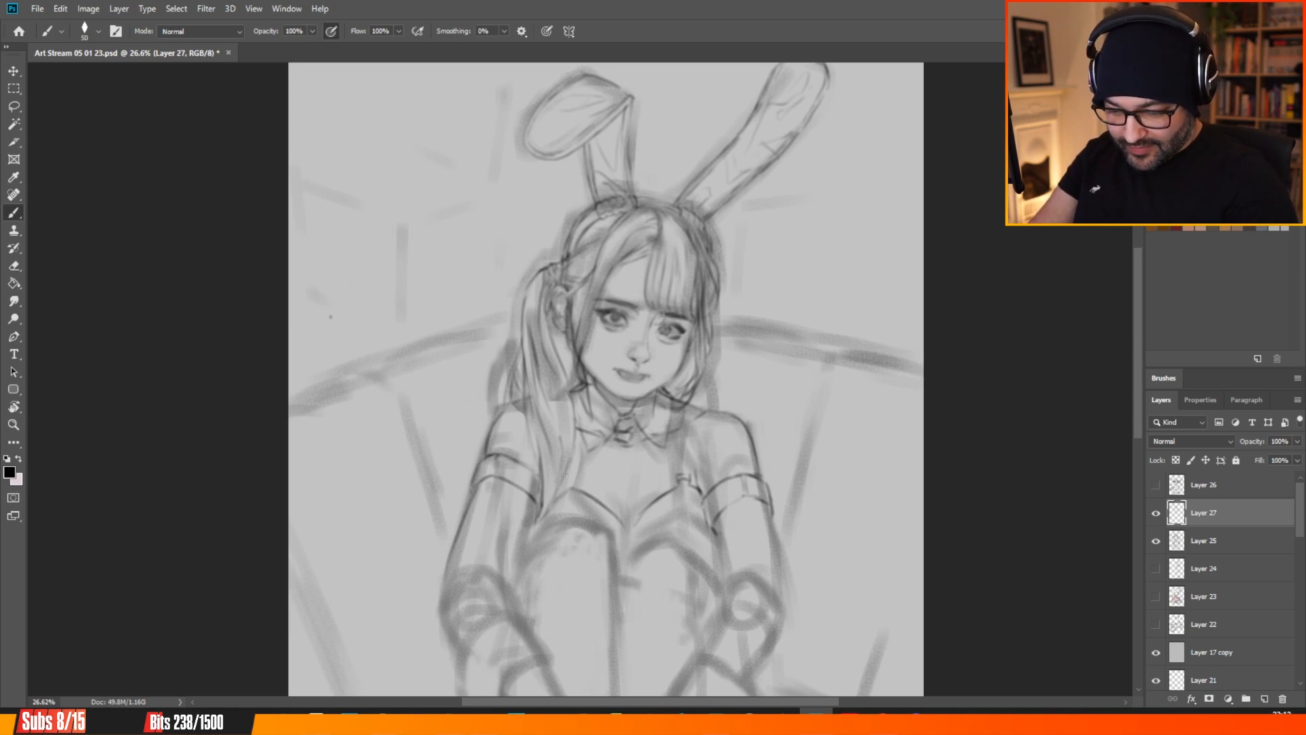
drag(577, 483, 563, 483)
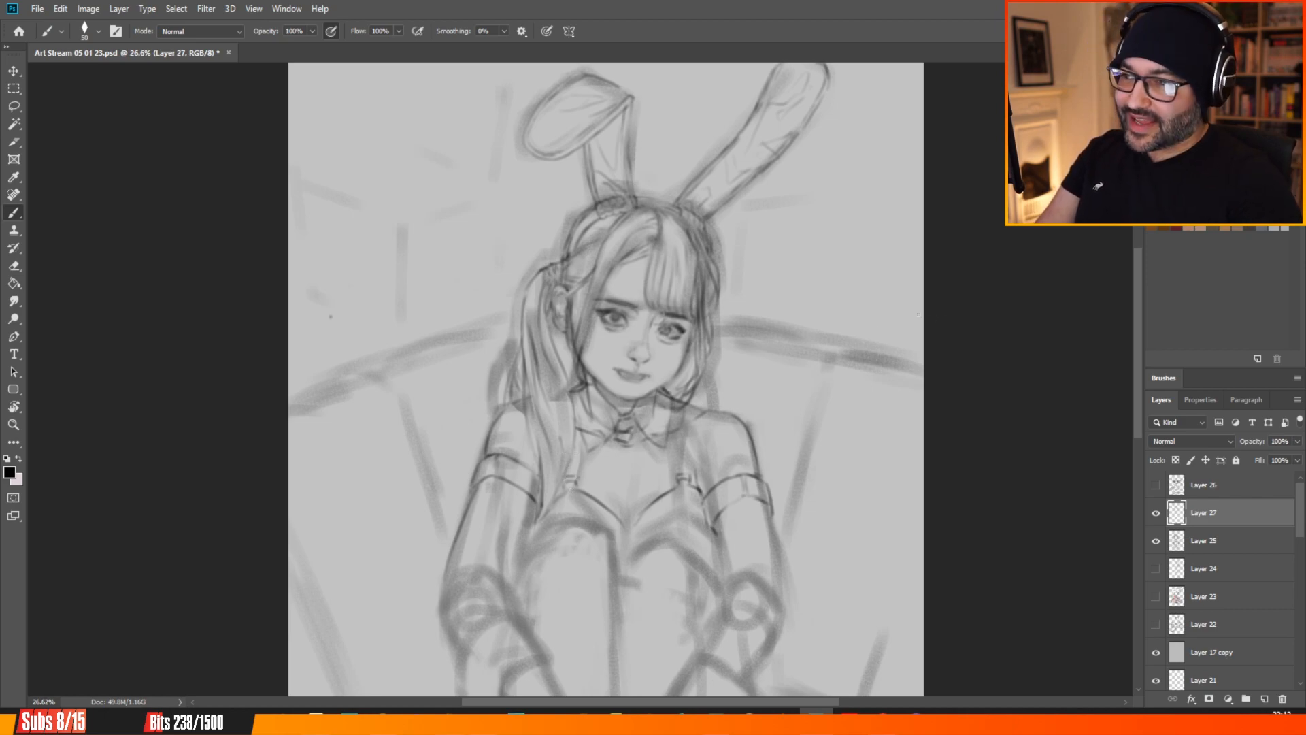
drag(574, 482, 570, 433)
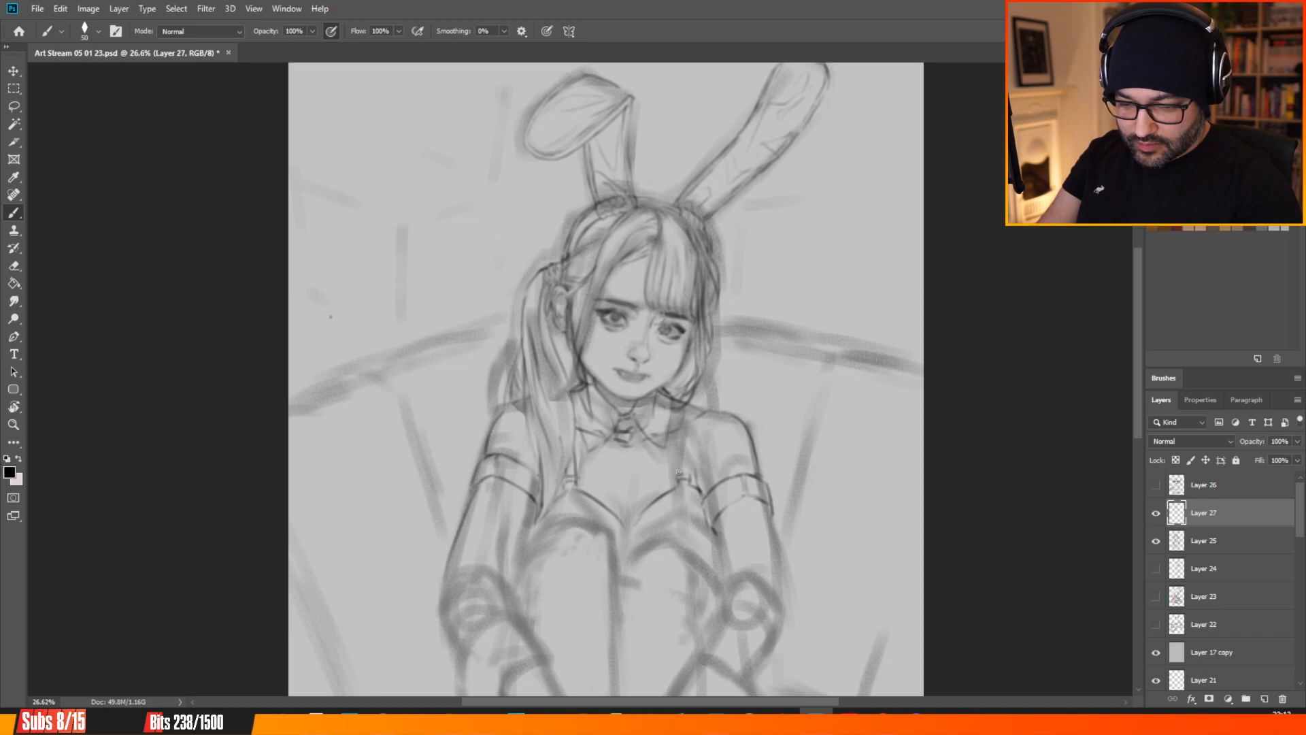
drag(677, 476, 678, 453)
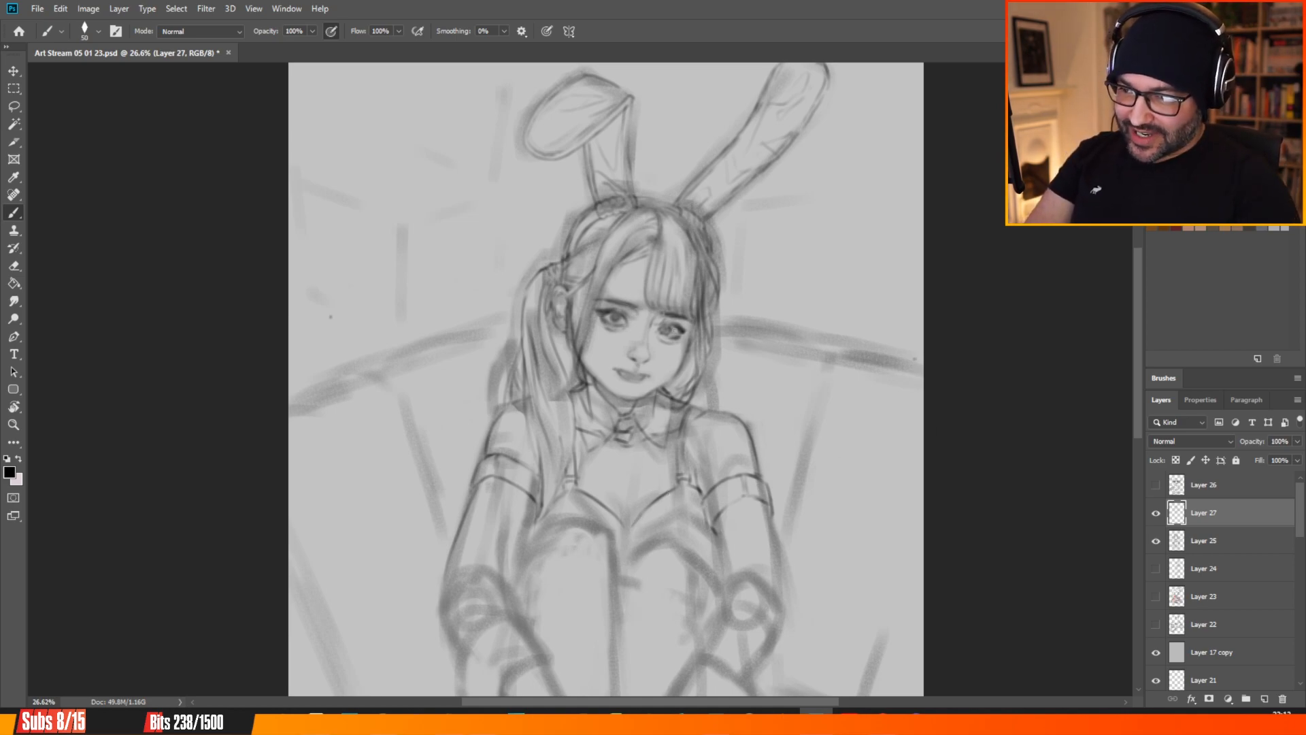
drag(678, 480, 687, 515)
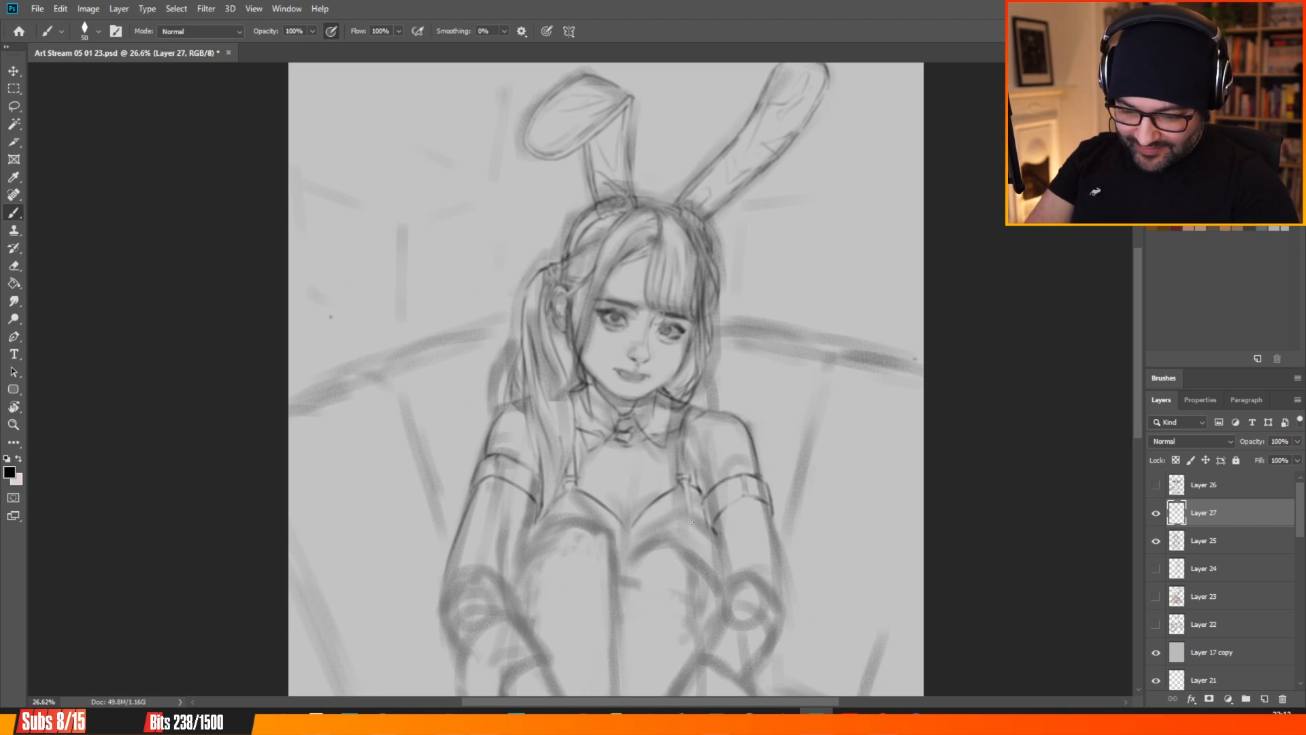
mouse_move(572, 496)
mouse_down()
mouse_move(567, 517)
mouse_move(566, 493)
mouse_up()
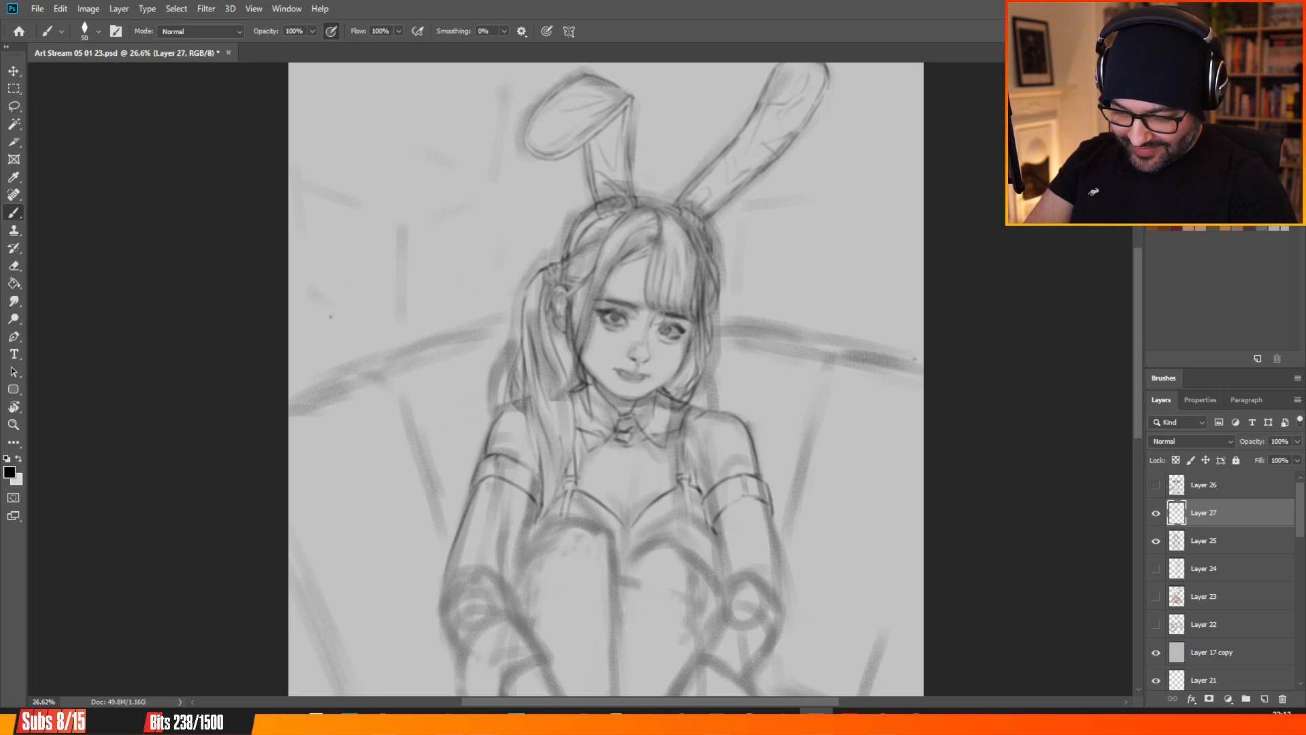
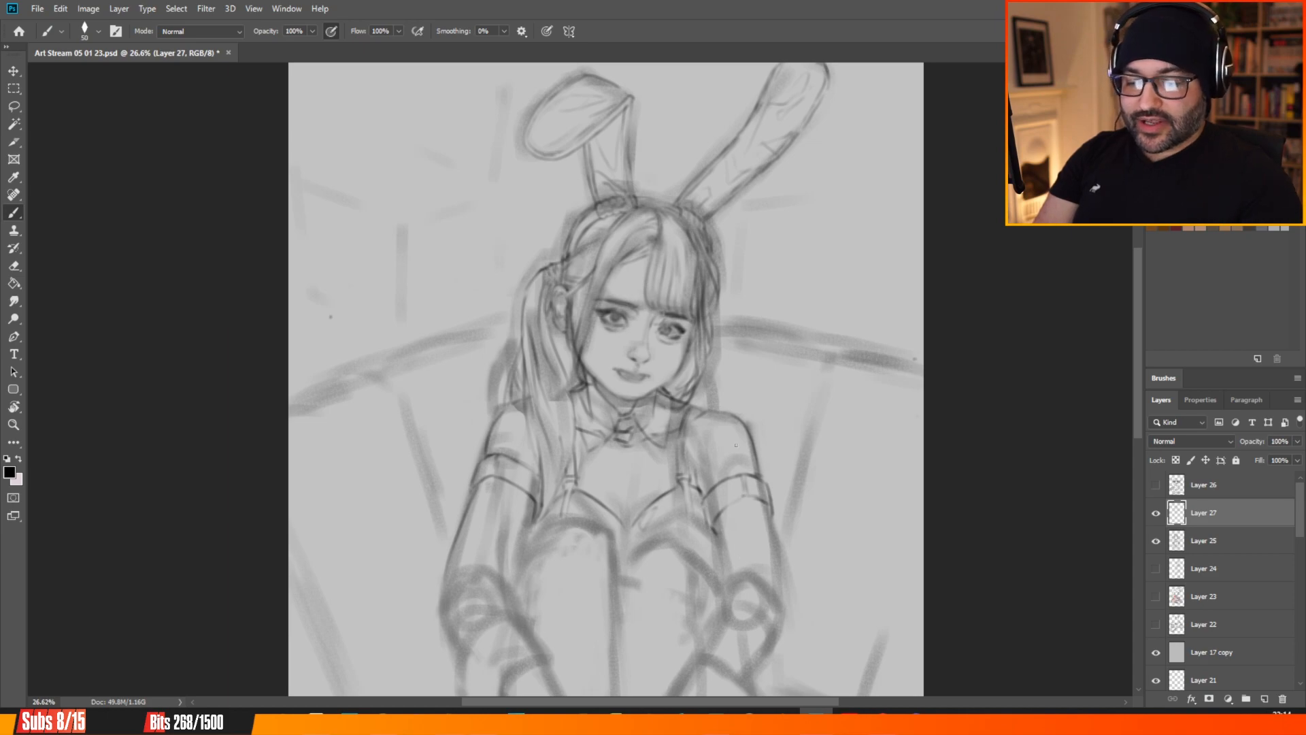
Darken both edges of the folded bunny ear's upright lower section.
scroll(643, 330, down, 3)
scroll(558, 136, up, 4)
scroll(591, 112, up, 2)
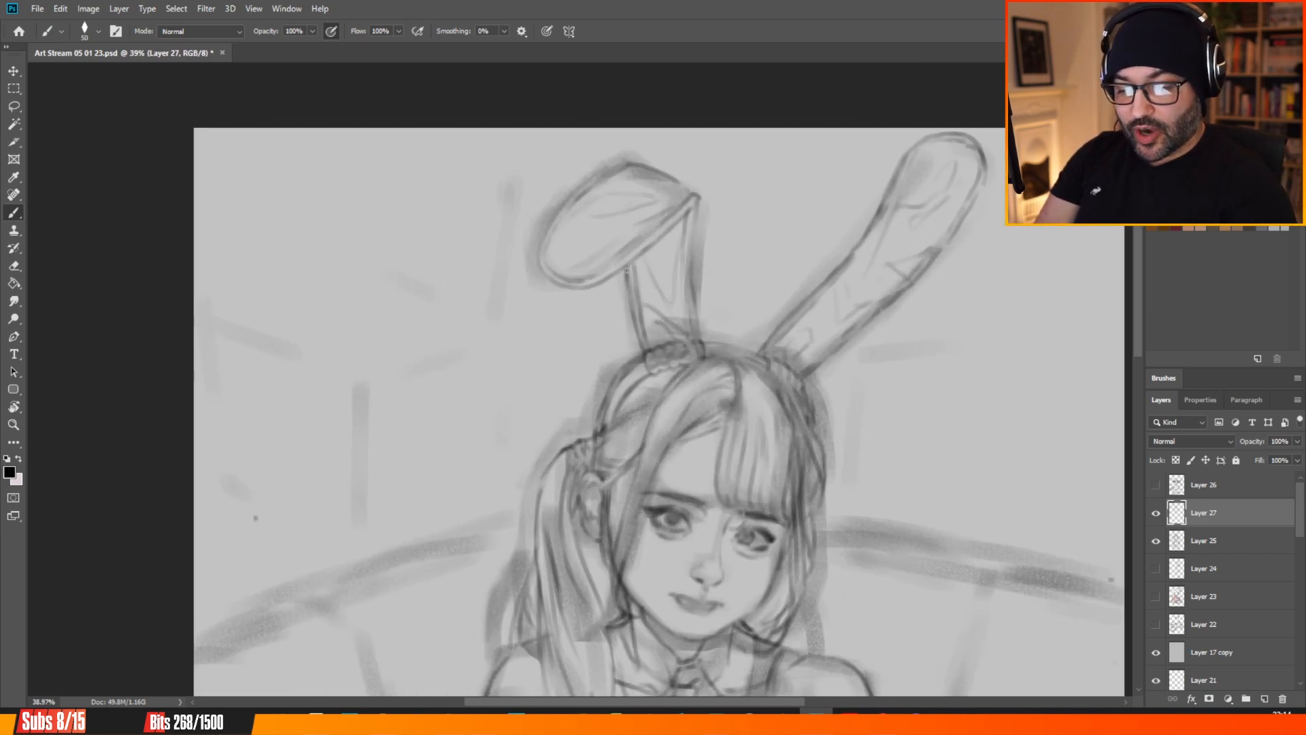
mouse_move(626, 270)
mouse_down()
mouse_move(645, 355)
mouse_move(697, 342)
mouse_move(700, 200)
mouse_move(692, 272)
mouse_up()
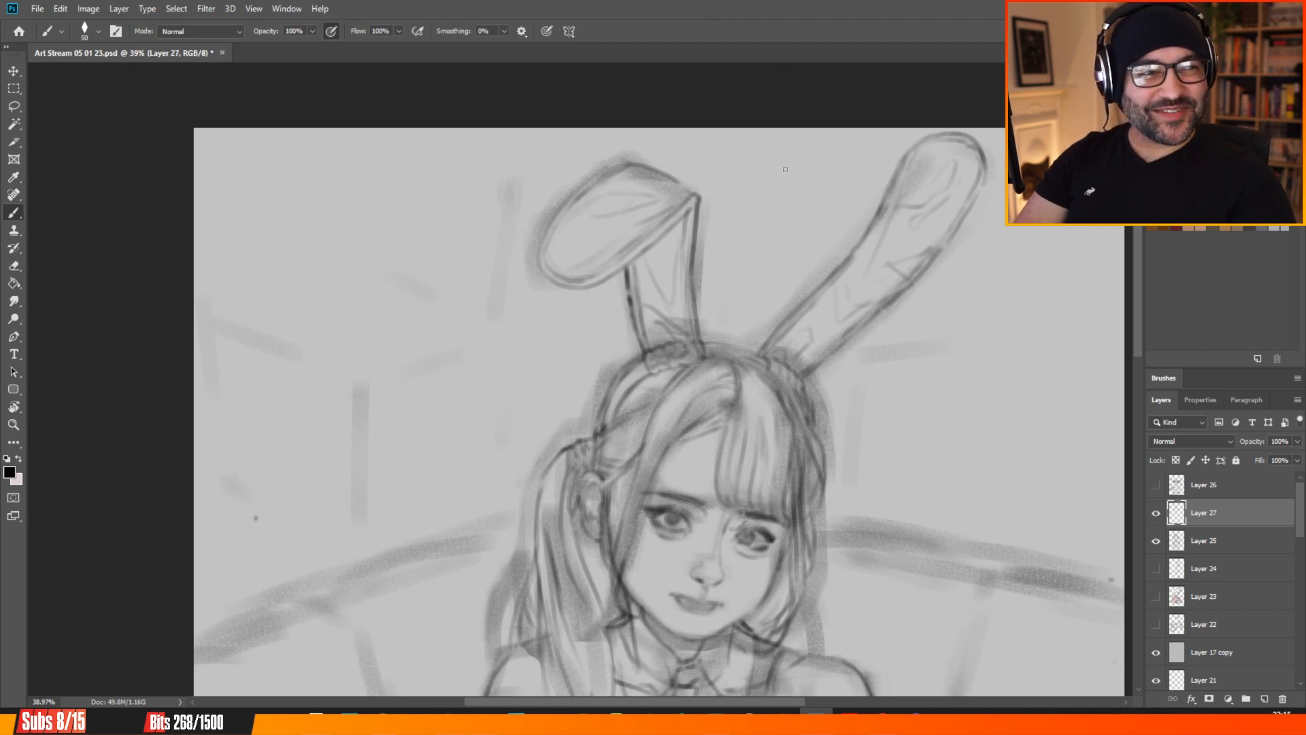
Darken the ponytail's contours and strands, the crown between the ears and the outer hair edge on the opposite side of the face.
scroll(474, 164, down, 5)
scroll(741, 228, up, 4)
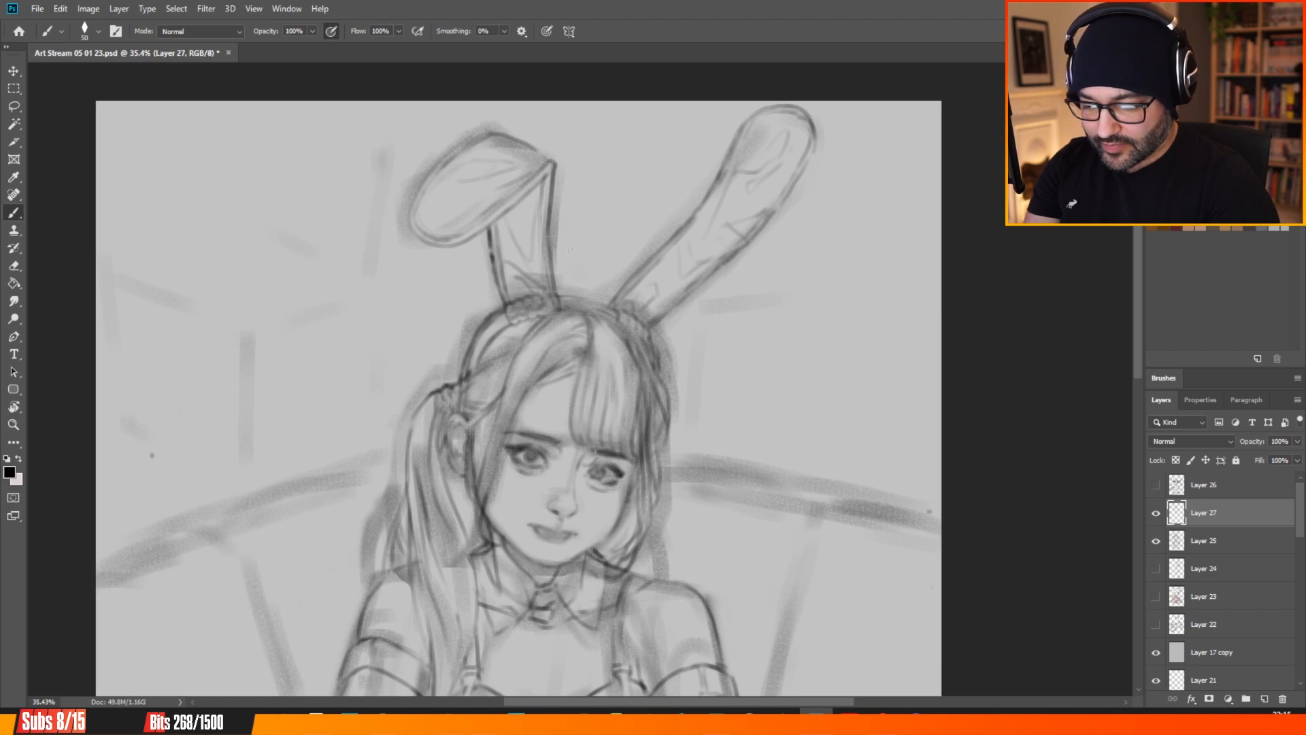
drag(407, 439, 399, 567)
drag(413, 523, 394, 570)
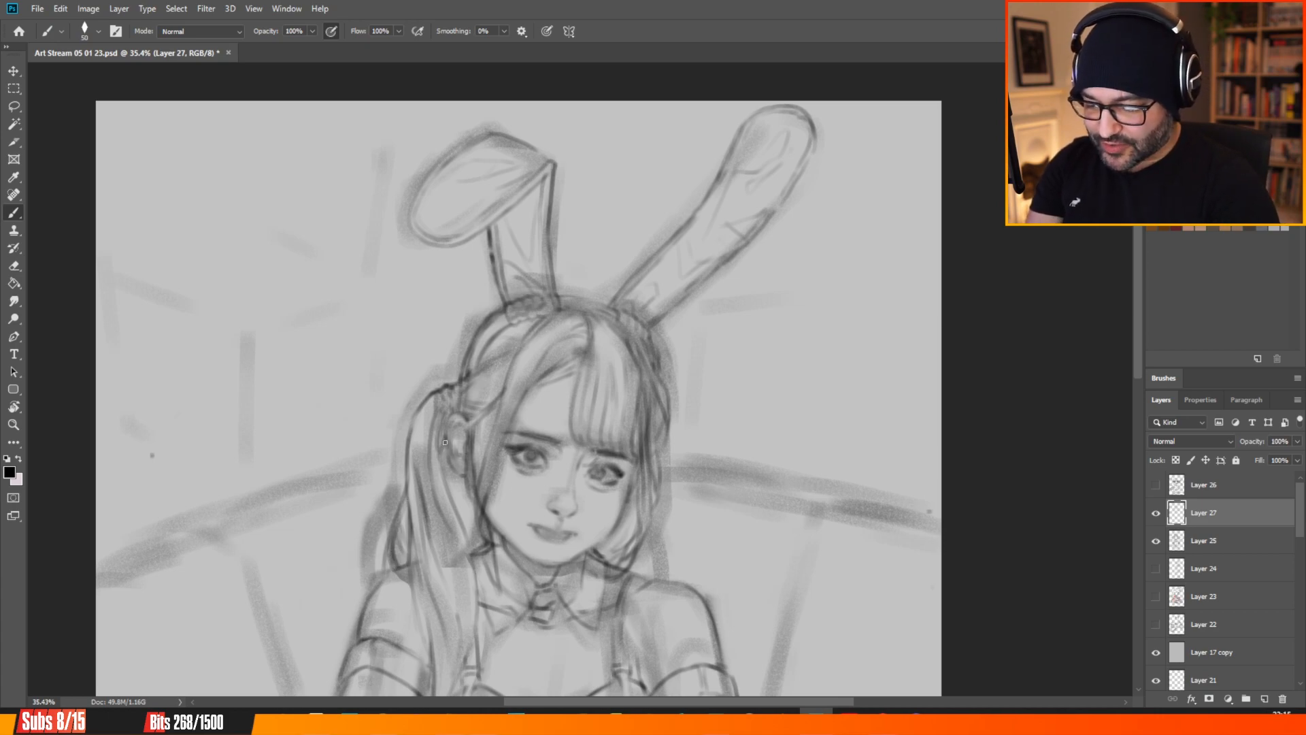
mouse_move(444, 442)
mouse_down()
mouse_move(450, 500)
mouse_move(487, 556)
mouse_move(449, 455)
mouse_up()
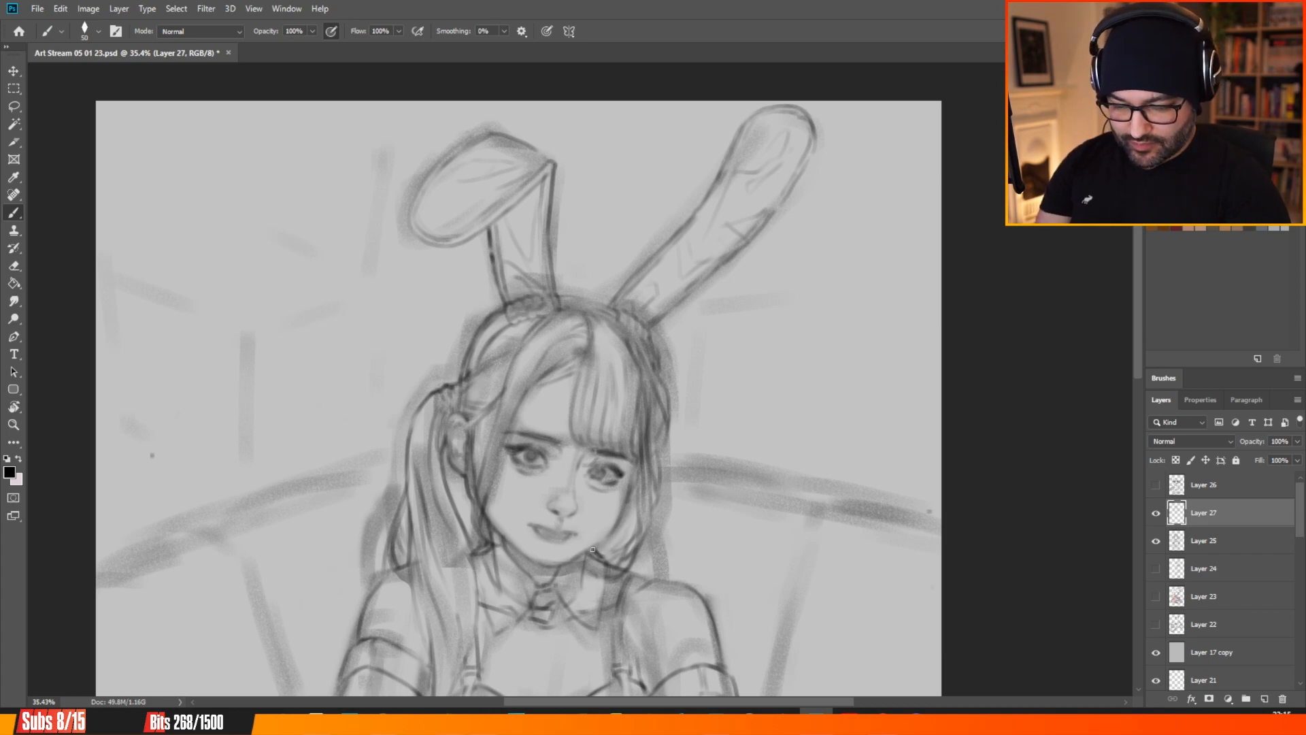
mouse_move(641, 483)
mouse_down()
mouse_move(638, 534)
mouse_move(670, 415)
mouse_move(651, 330)
mouse_up()
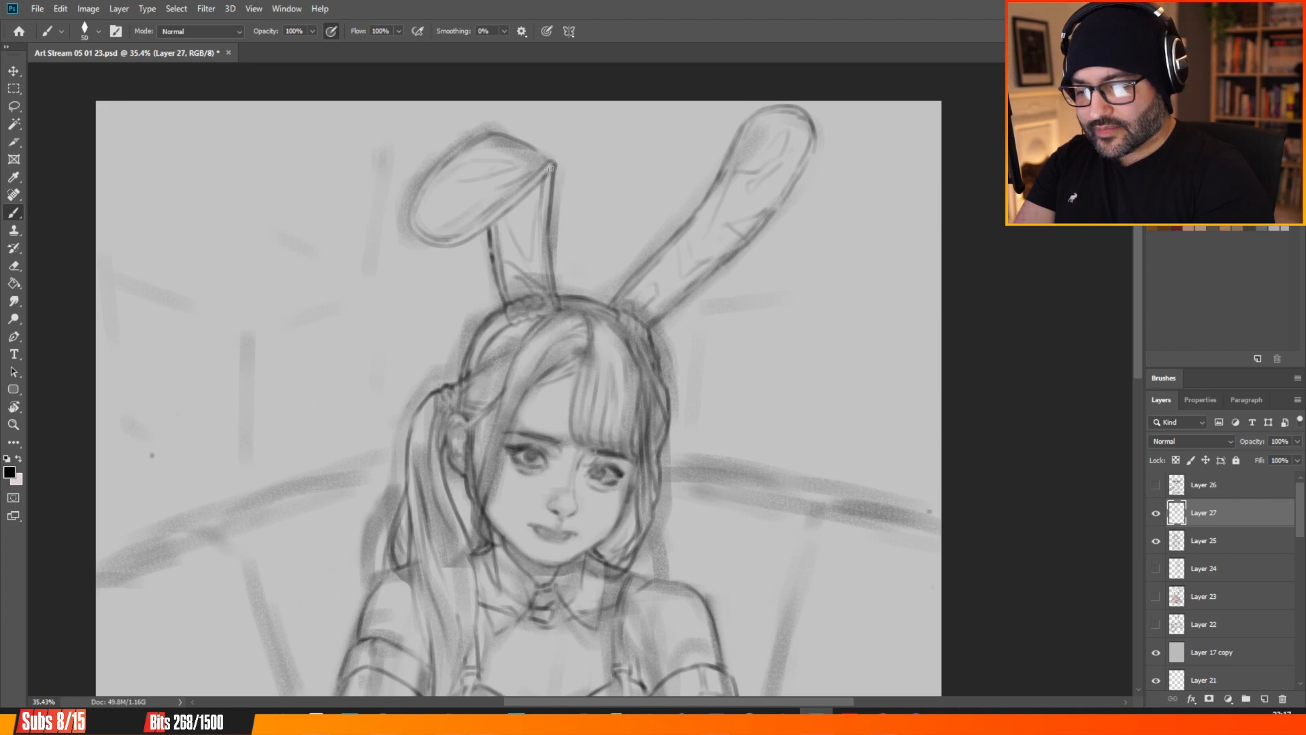
Strengthen the outline of the folded ear's drooping flap, from the fold line around the tip and along its upper edge.
drag(551, 169, 508, 210)
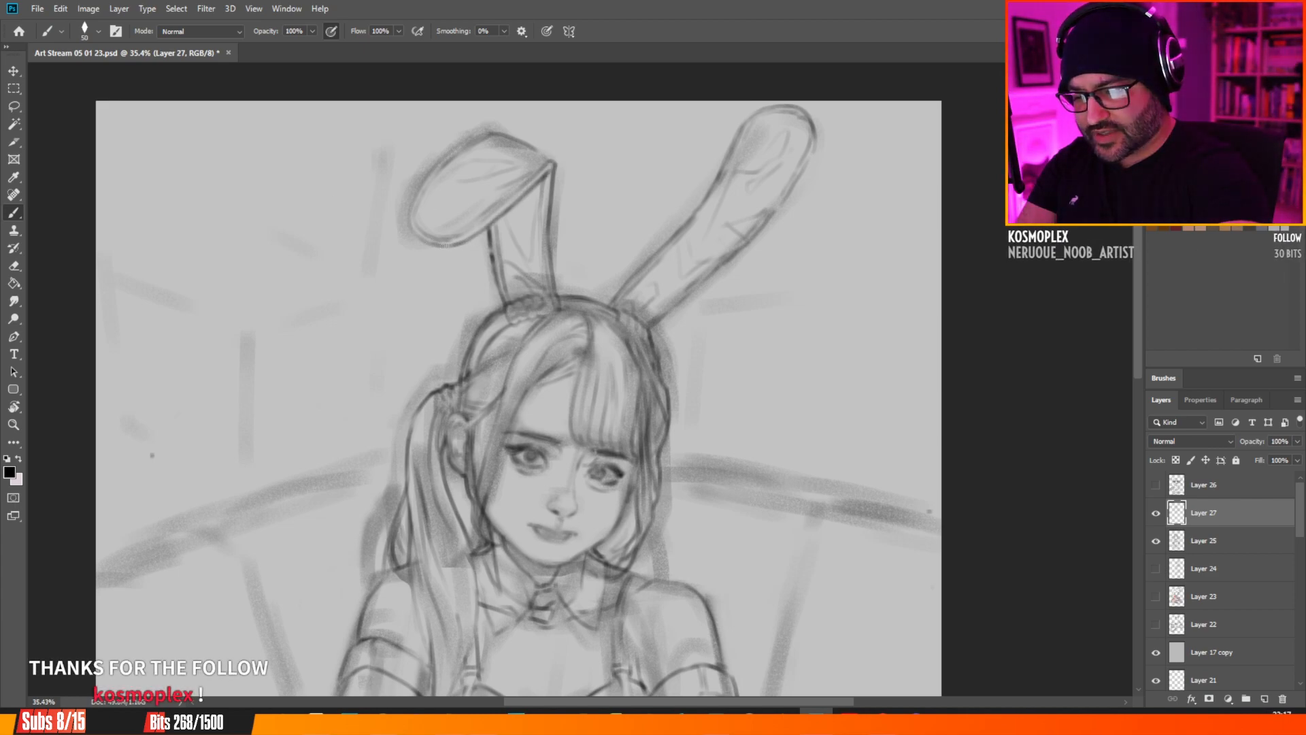
drag(422, 236, 401, 199)
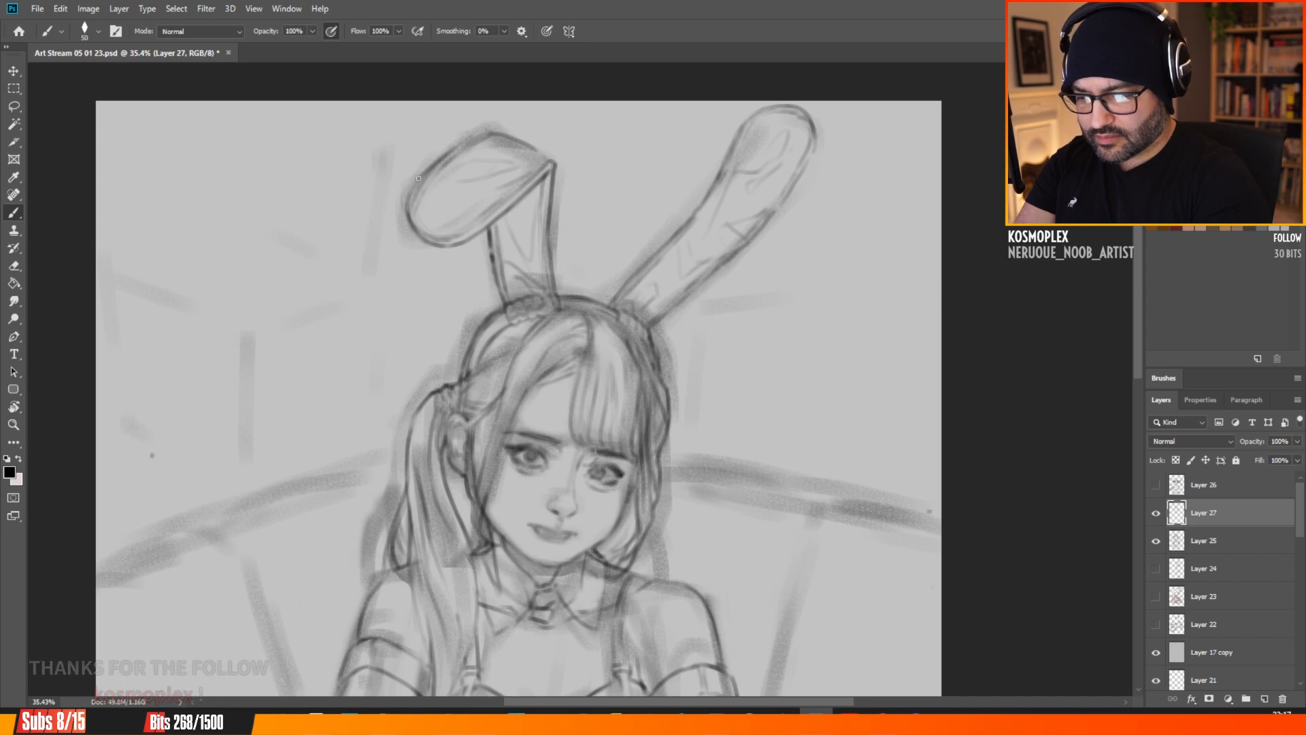
drag(433, 167, 485, 132)
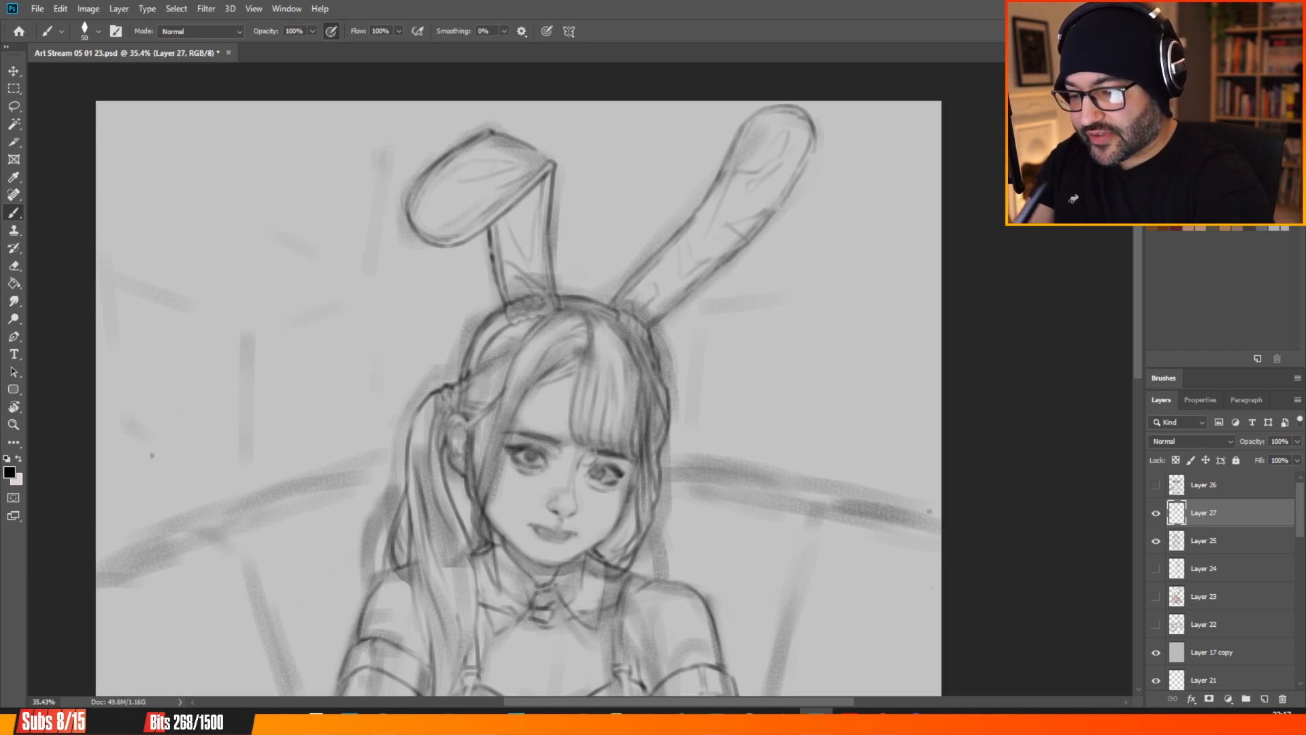
drag(498, 128, 536, 149)
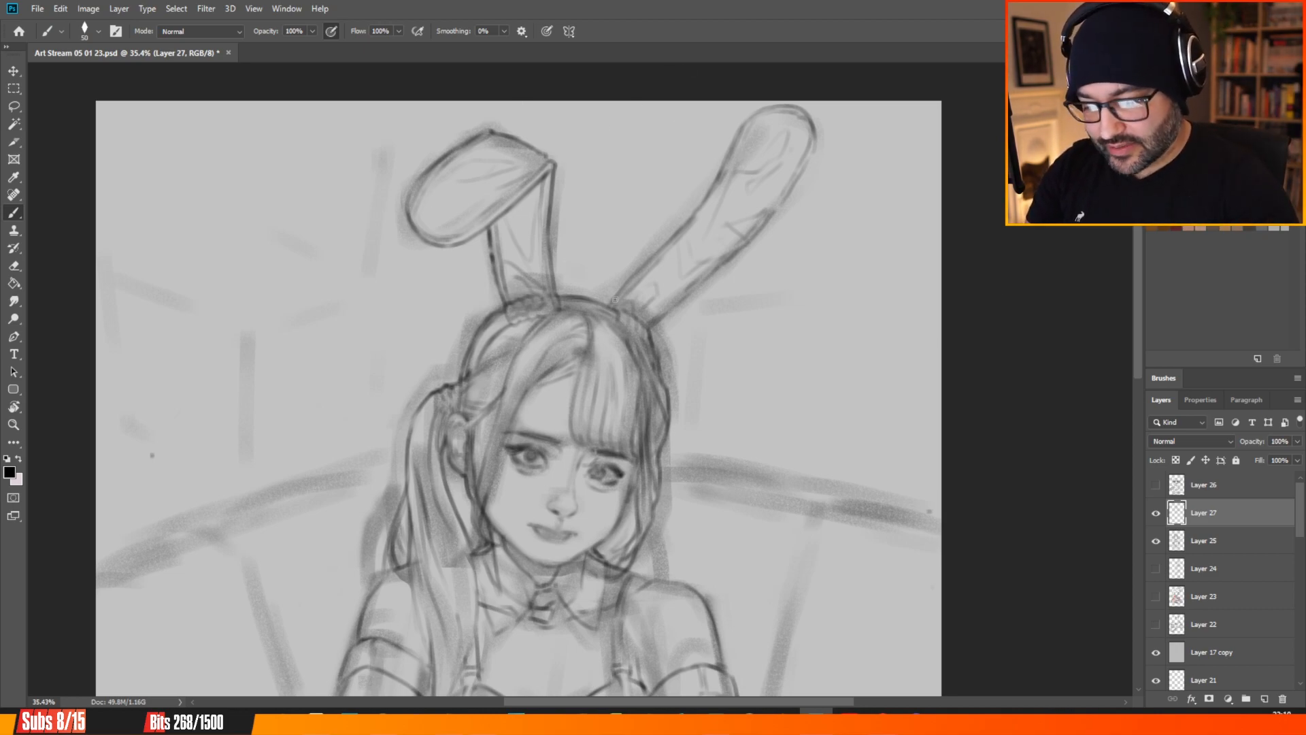
Darken the upright bunny ear's outline along both sides and around the rounded tip down to the hair.
mouse_move(615, 300)
mouse_down()
mouse_move(732, 149)
mouse_move(683, 225)
mouse_move(723, 182)
mouse_move(699, 205)
mouse_move(747, 108)
mouse_move(742, 122)
mouse_move(774, 103)
mouse_move(745, 118)
mouse_move(808, 113)
mouse_move(812, 144)
mouse_up()
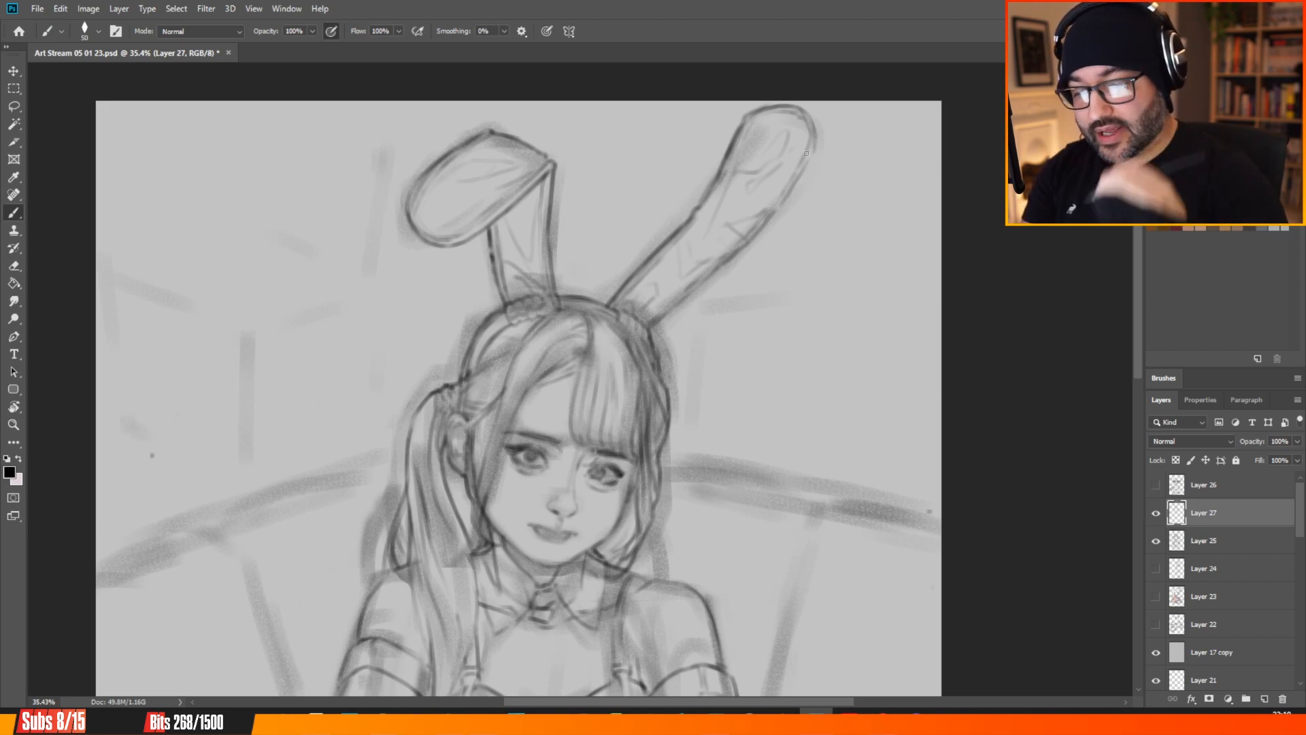
mouse_move(811, 120)
mouse_down()
mouse_move(815, 144)
mouse_move(792, 190)
mouse_move(710, 276)
mouse_up()
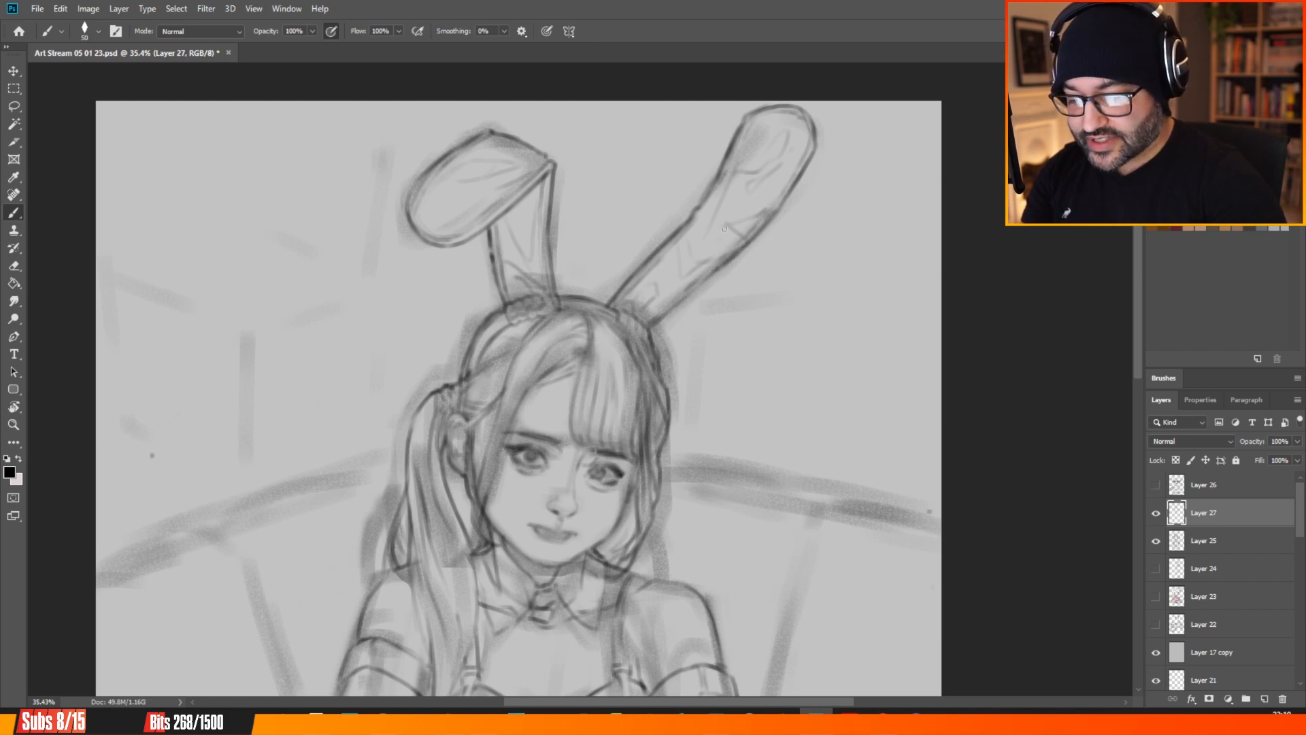
drag(656, 347, 651, 332)
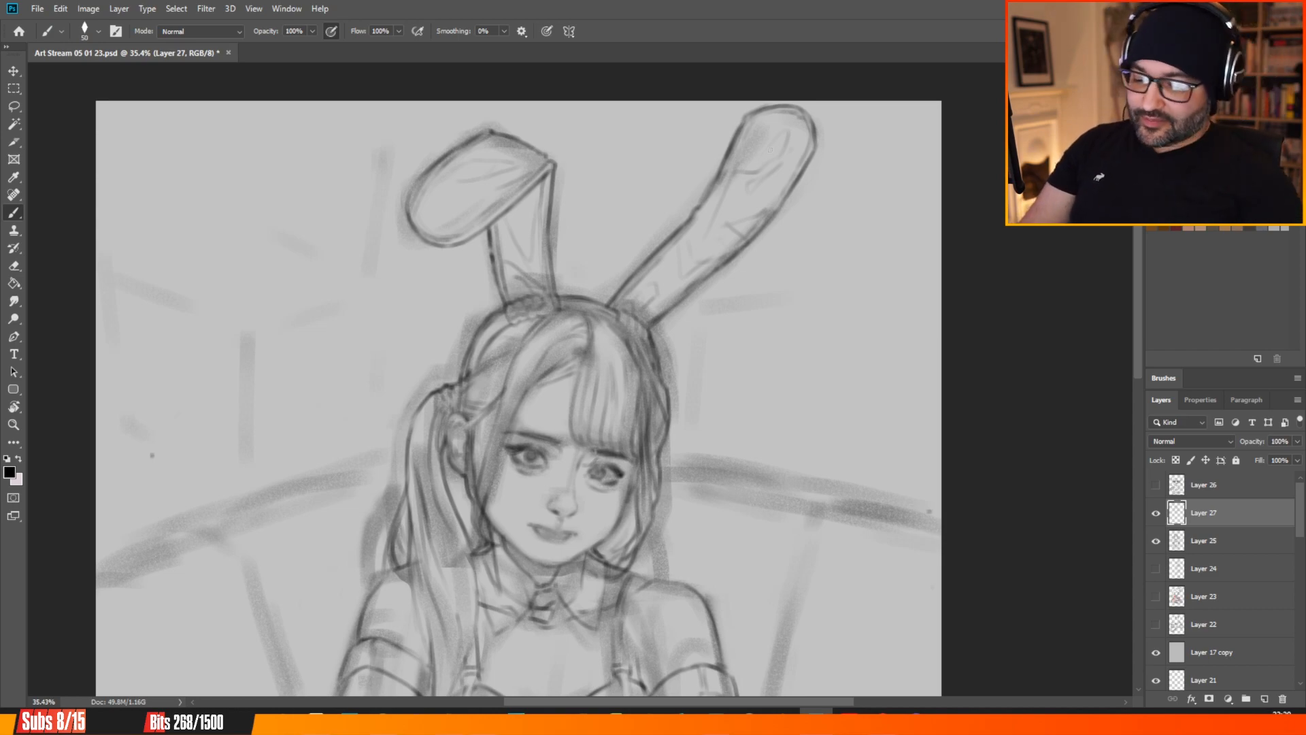
Outline the curved top and outer side of the raised knee on the ponytail side.
scroll(673, 337, down, 9)
scroll(672, 337, up, 7)
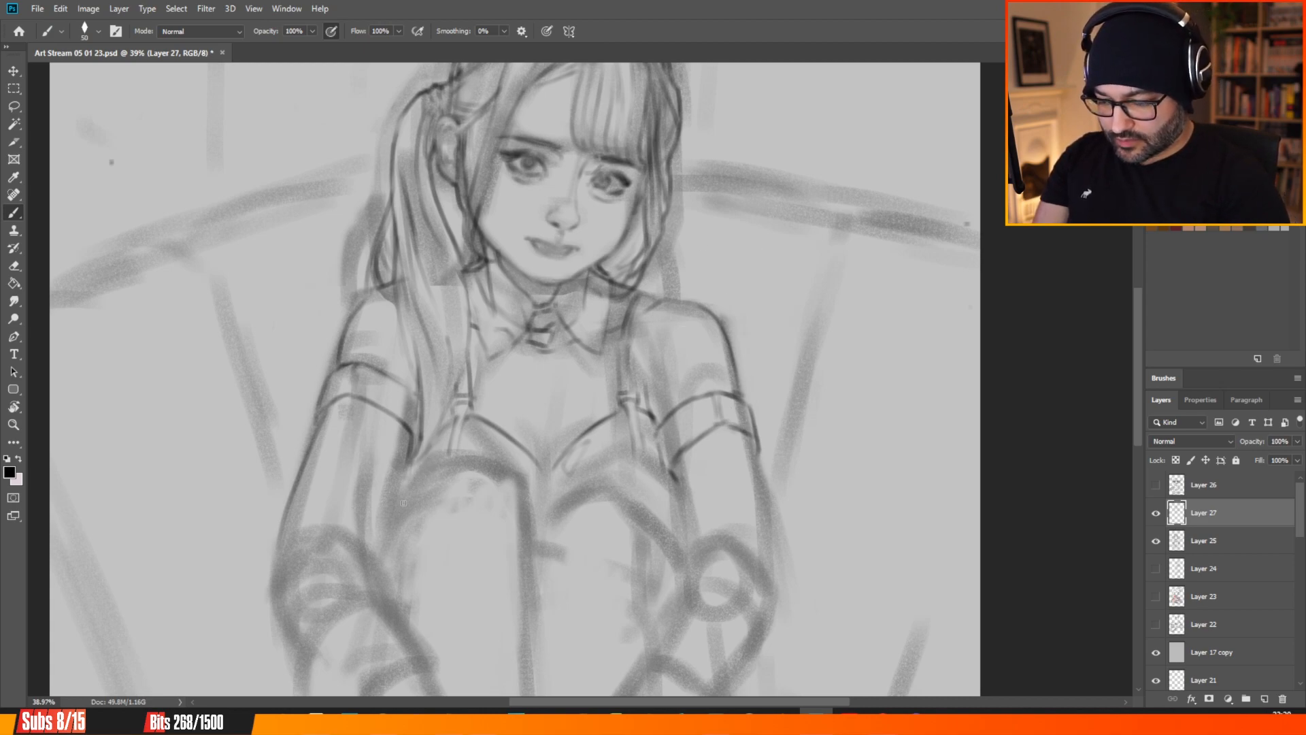
drag(427, 461, 391, 545)
drag(431, 462, 499, 450)
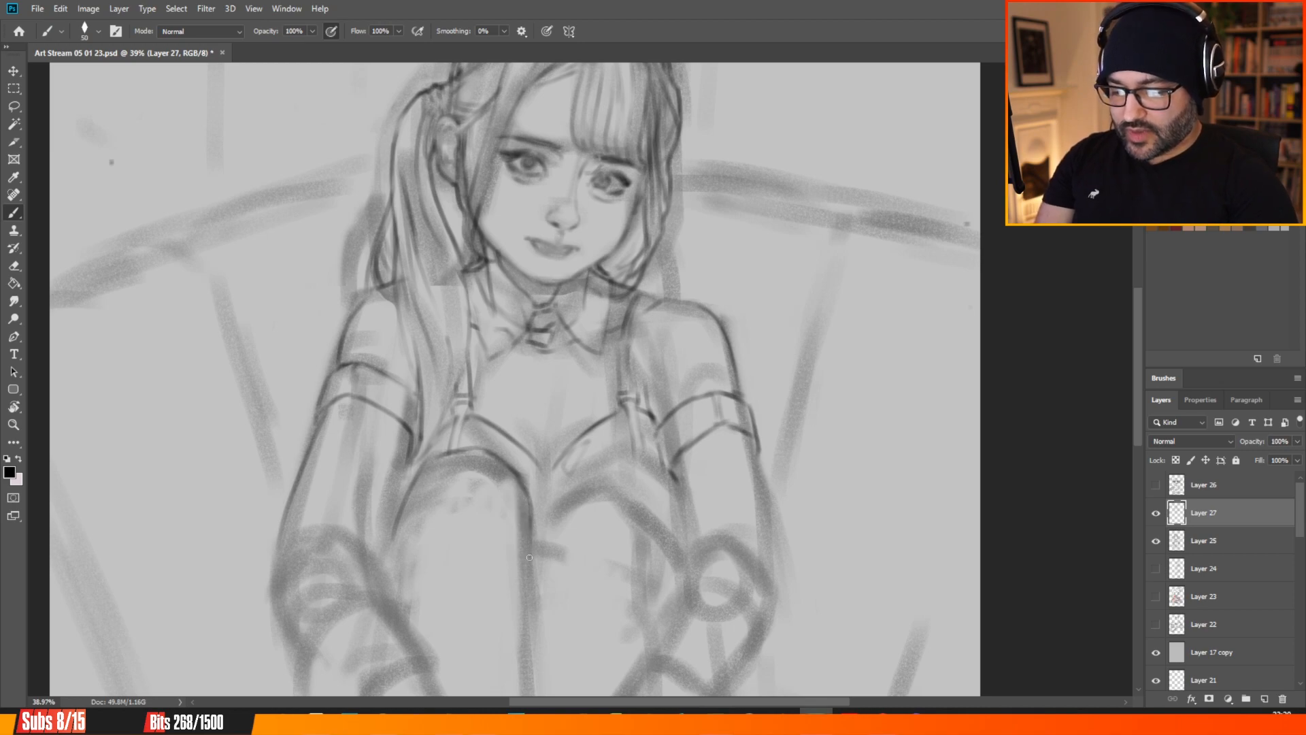
drag(524, 520, 534, 588)
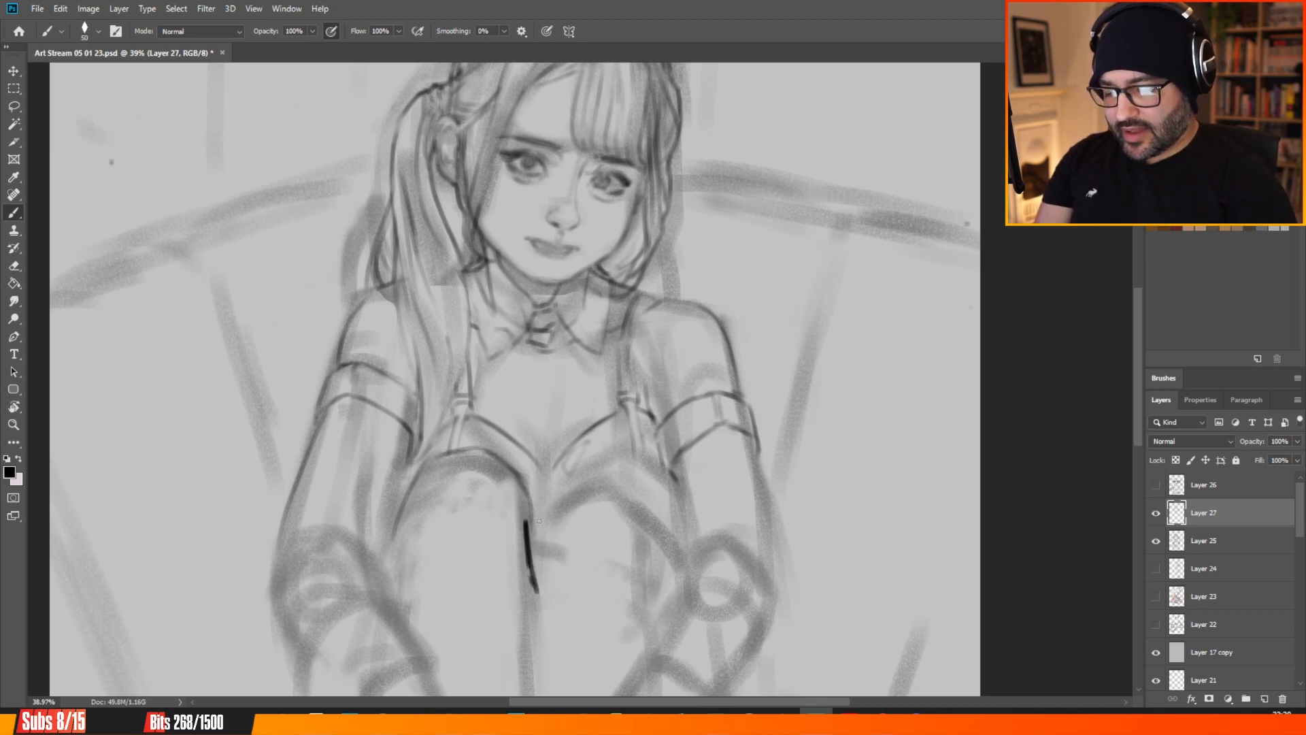
key(ctrl+z)
key(ctrl+z)
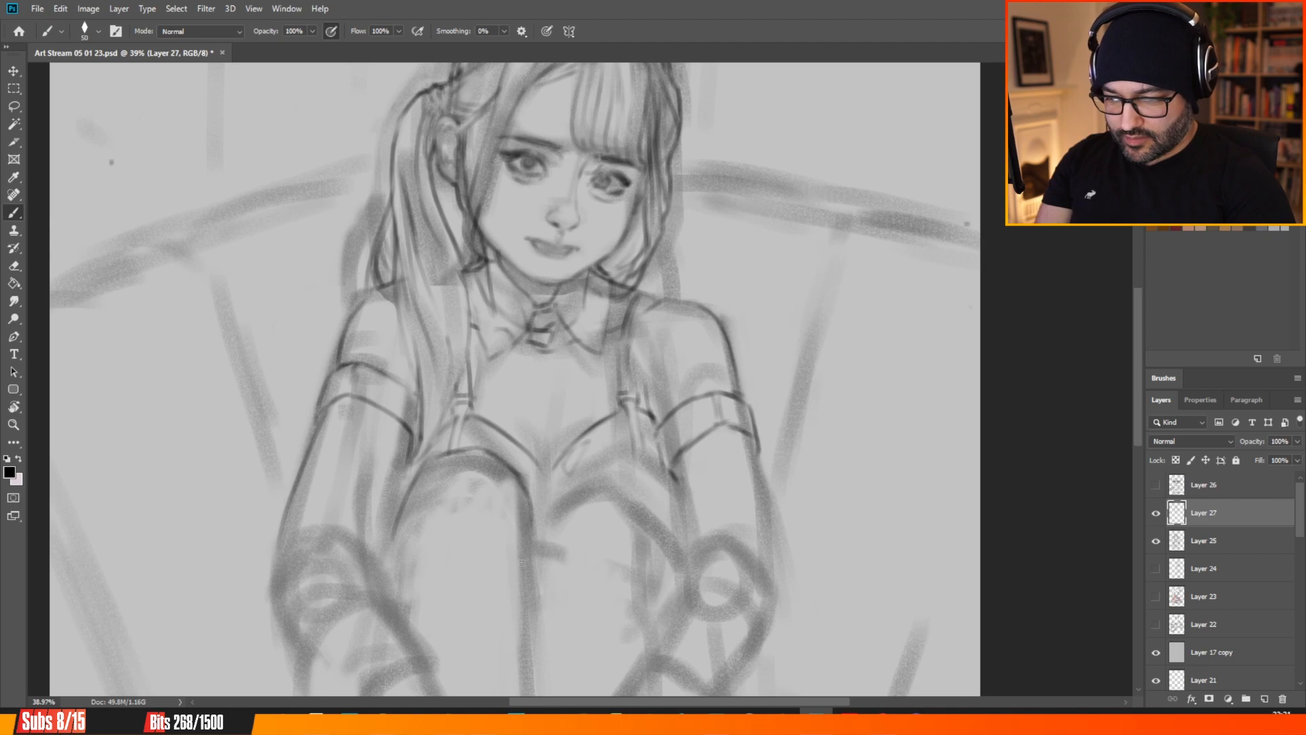
Draw the inner shin line of the ponytail-side leg and outline the curved top of the other knee.
drag(531, 511, 553, 682)
drag(548, 638, 554, 687)
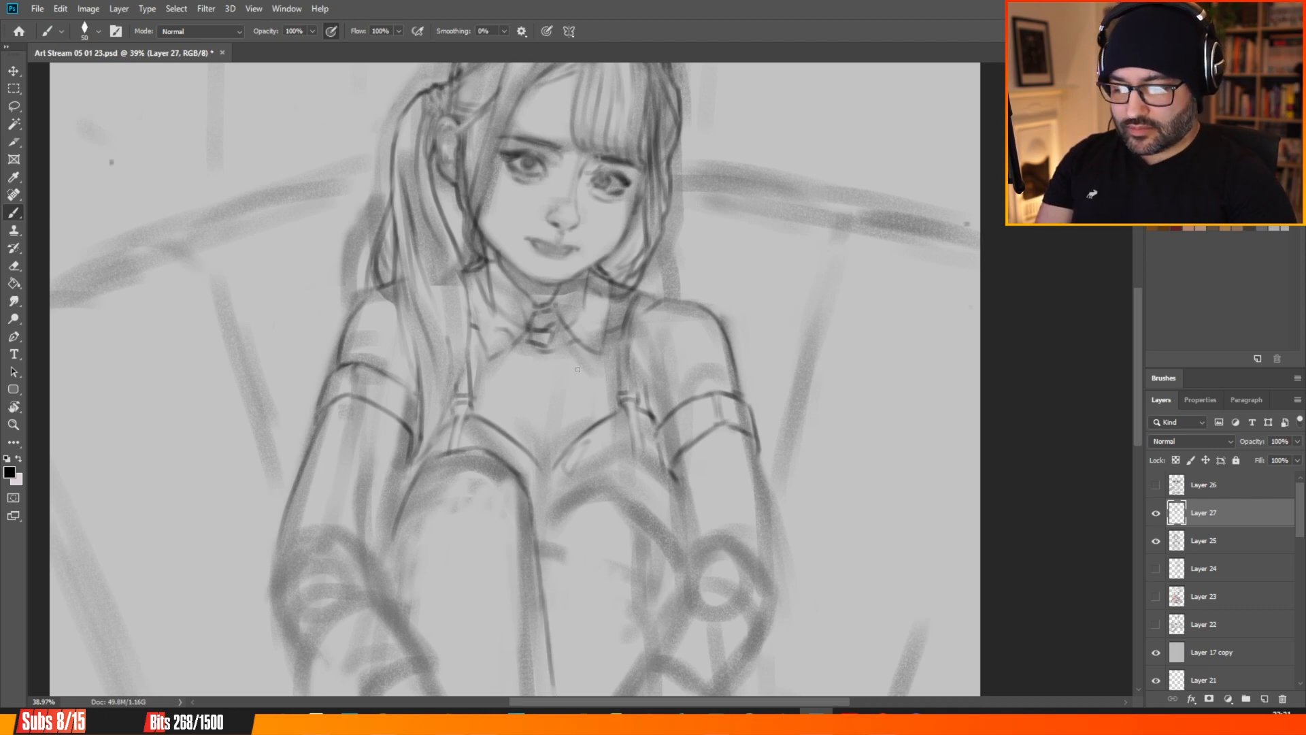
mouse_move(536, 532)
mouse_down()
mouse_move(537, 507)
mouse_move(572, 480)
mouse_up()
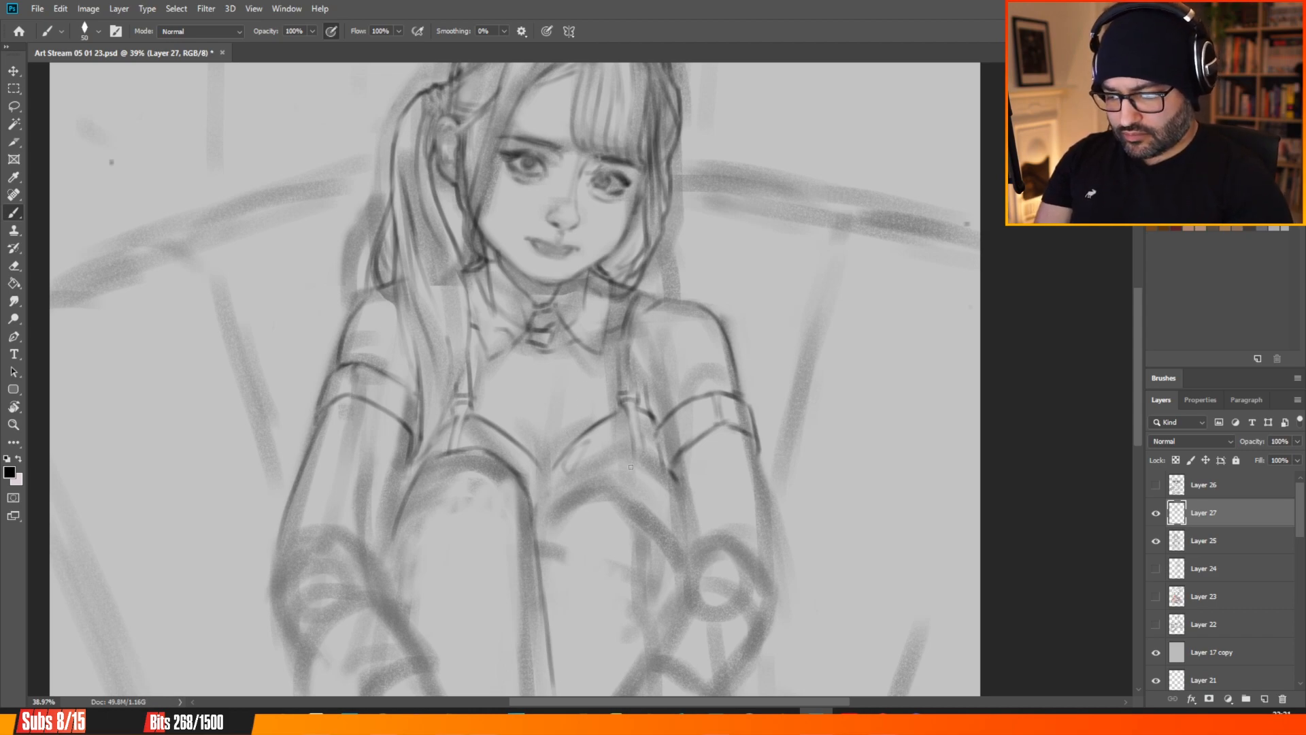
drag(547, 481, 580, 470)
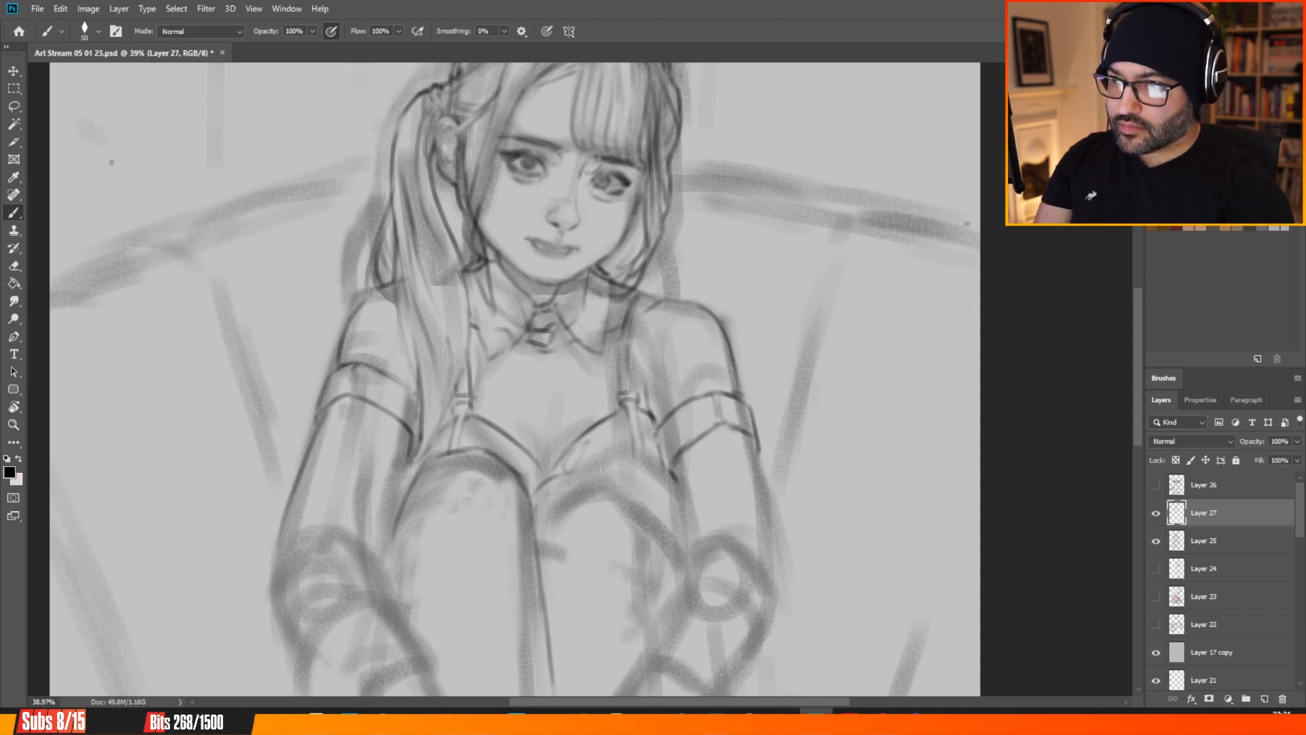
mouse_move(599, 470)
mouse_down()
mouse_move(650, 492)
mouse_move(680, 536)
mouse_up()
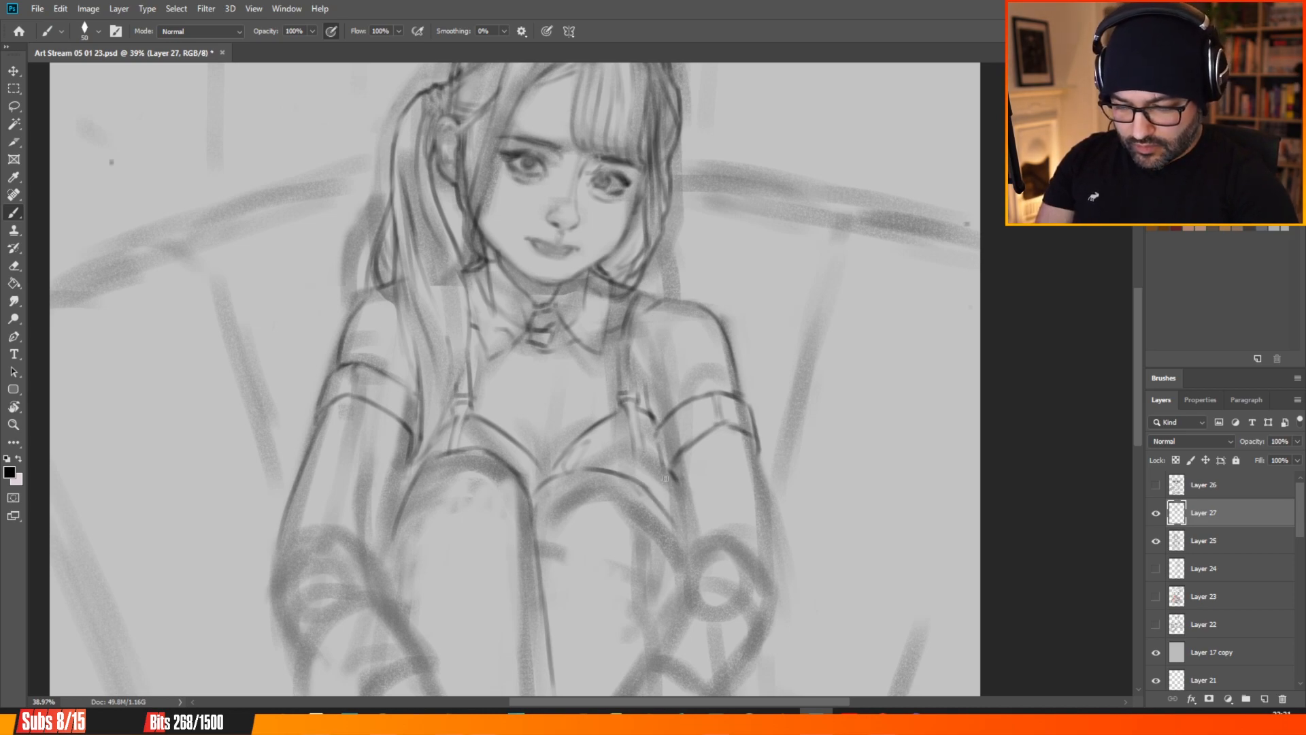
Draw the torso's side line down to the second knee and darken the adjacent arm's outer contour from the cuff toward the elbow.
mouse_move(666, 474)
mouse_down()
mouse_move(671, 511)
mouse_move(655, 459)
mouse_move(625, 473)
mouse_move(671, 524)
mouse_up()
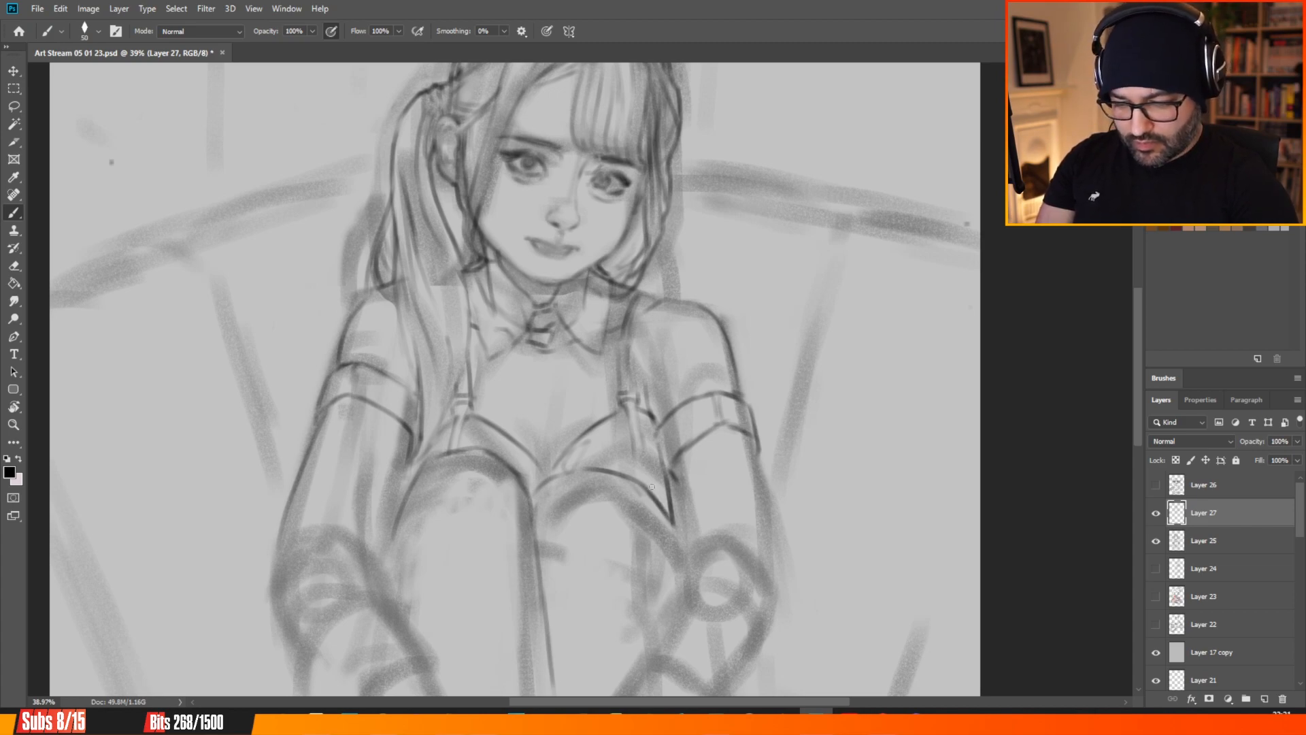
key(ctrl+z)
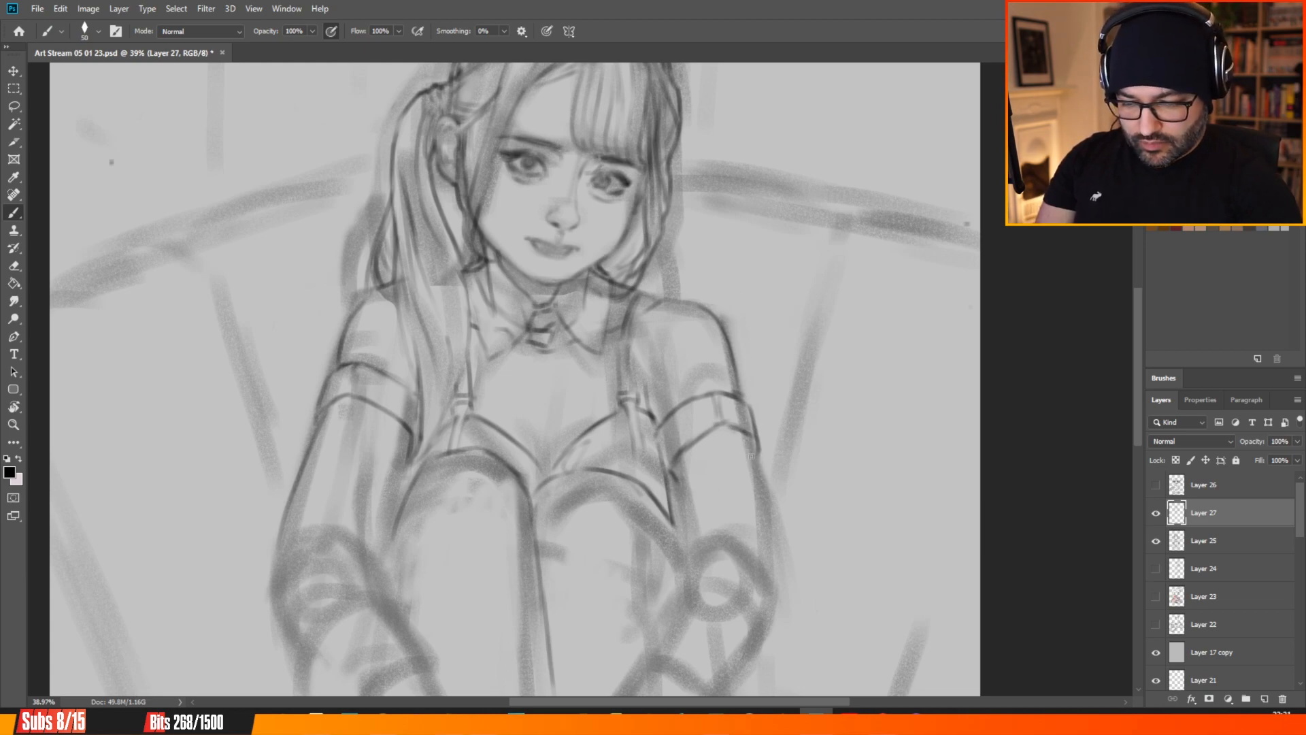
drag(749, 443, 763, 529)
drag(758, 479, 766, 541)
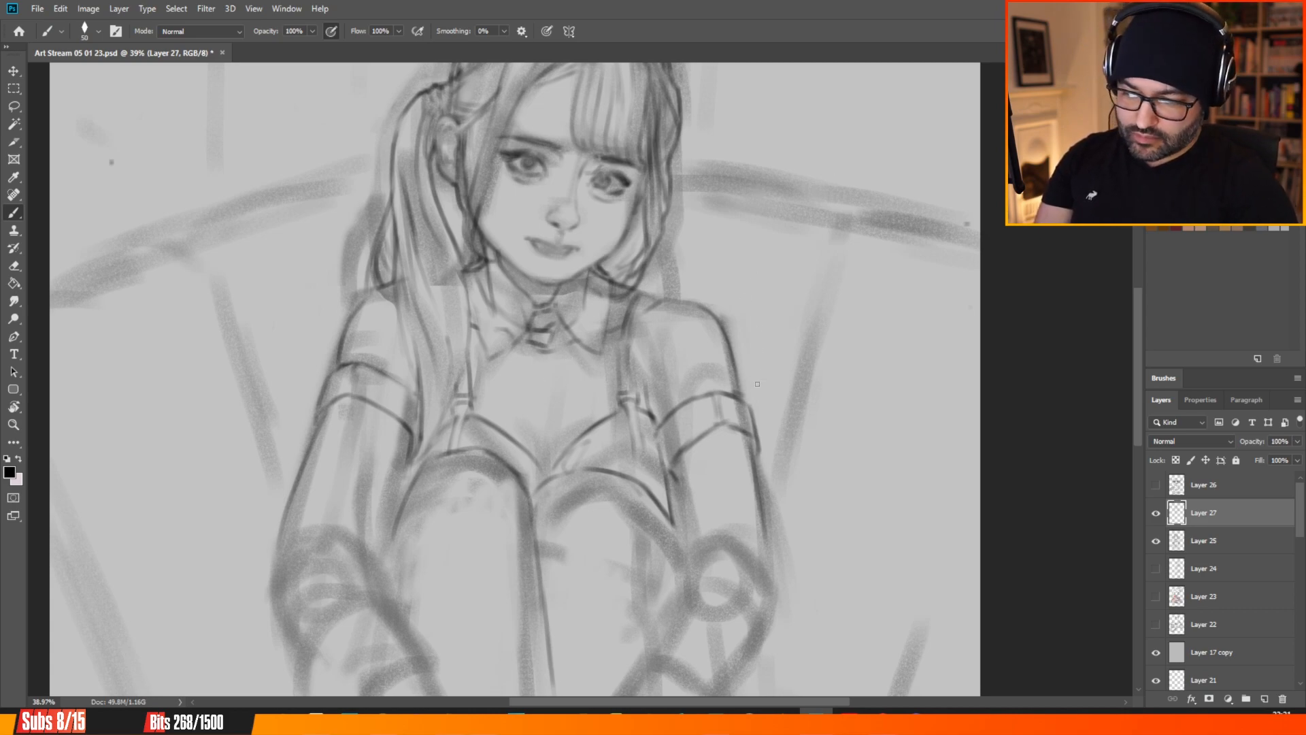
Draw the sofa backrest's curved upper edge from the hair outward on the side opposite the ponytail, with a second line beneath it.
scroll(474, 485, down, 5)
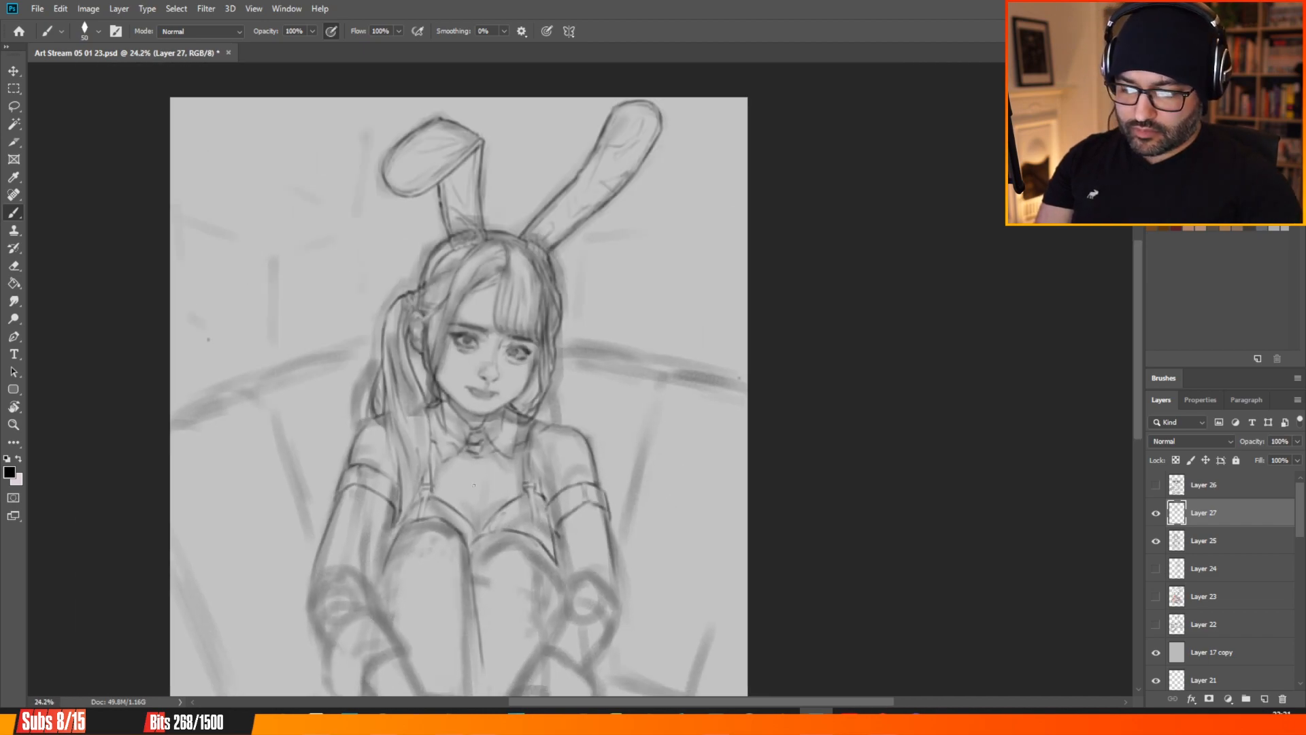
scroll(304, 540, down, 2)
scroll(549, 297, up, 4)
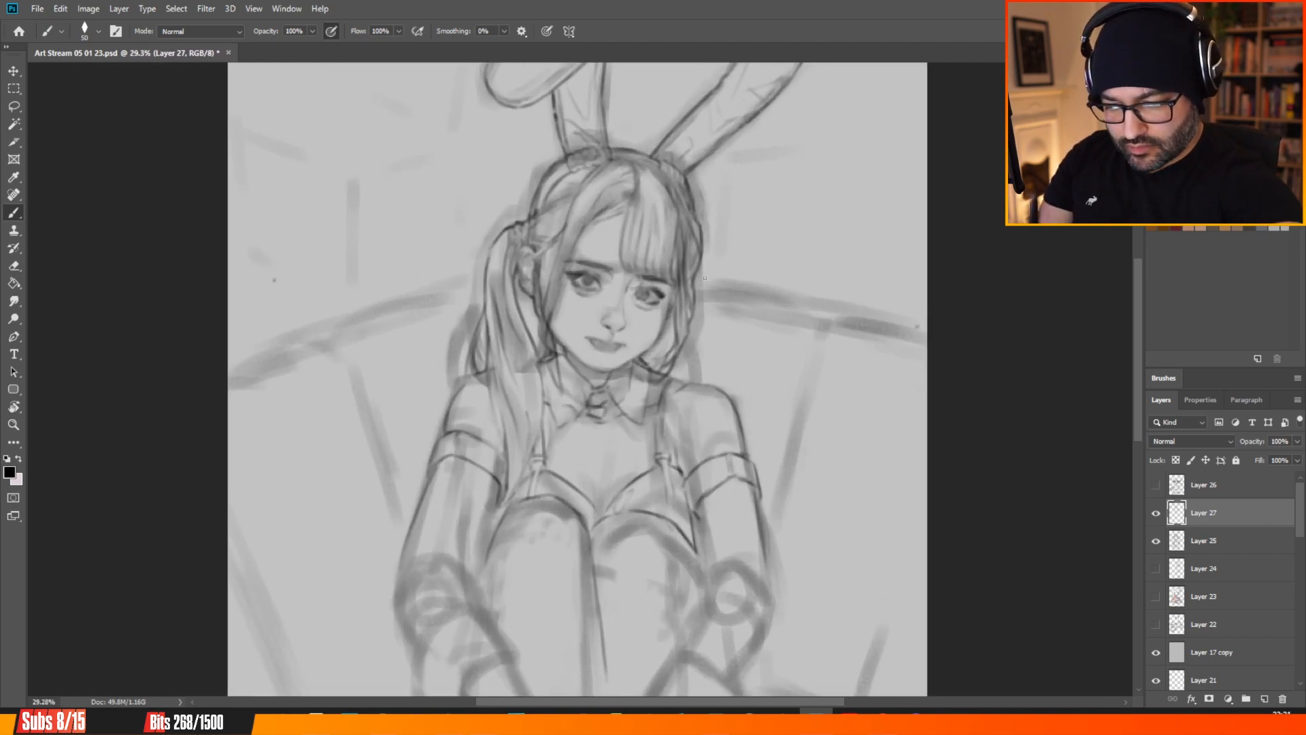
drag(697, 274, 800, 291)
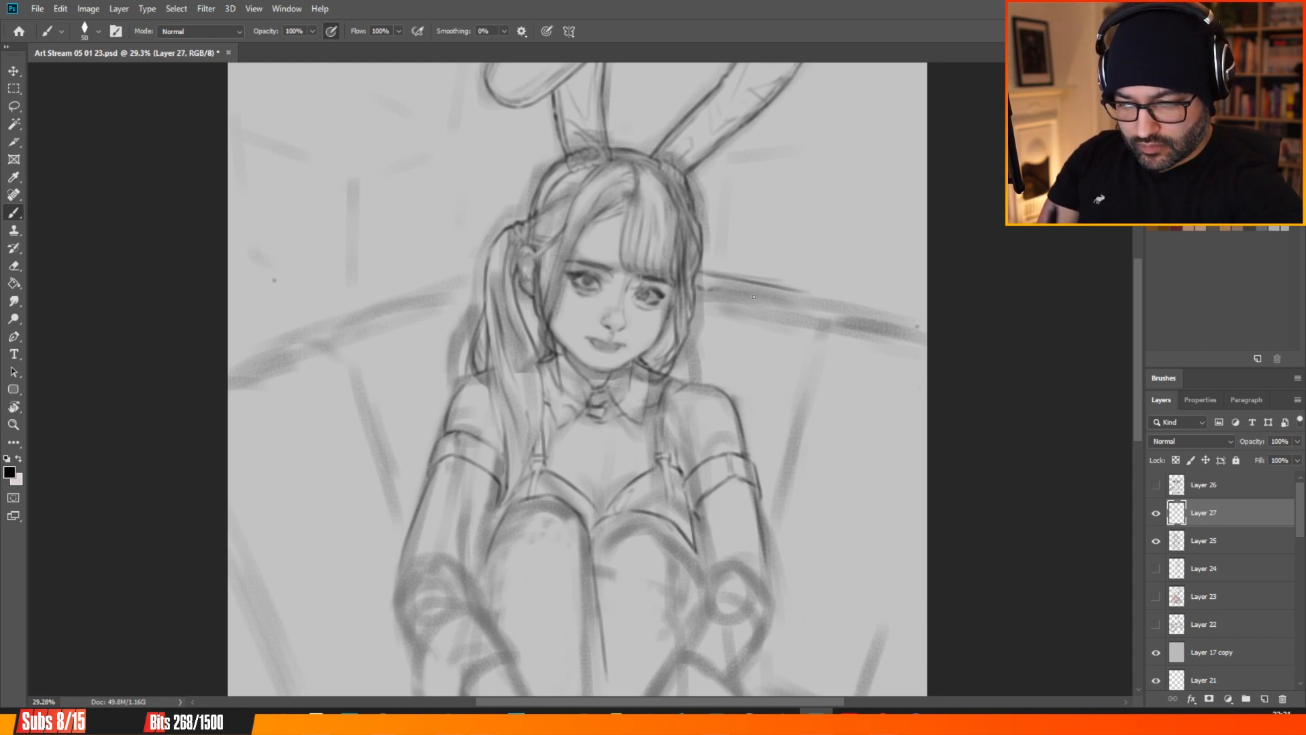
drag(730, 289, 809, 305)
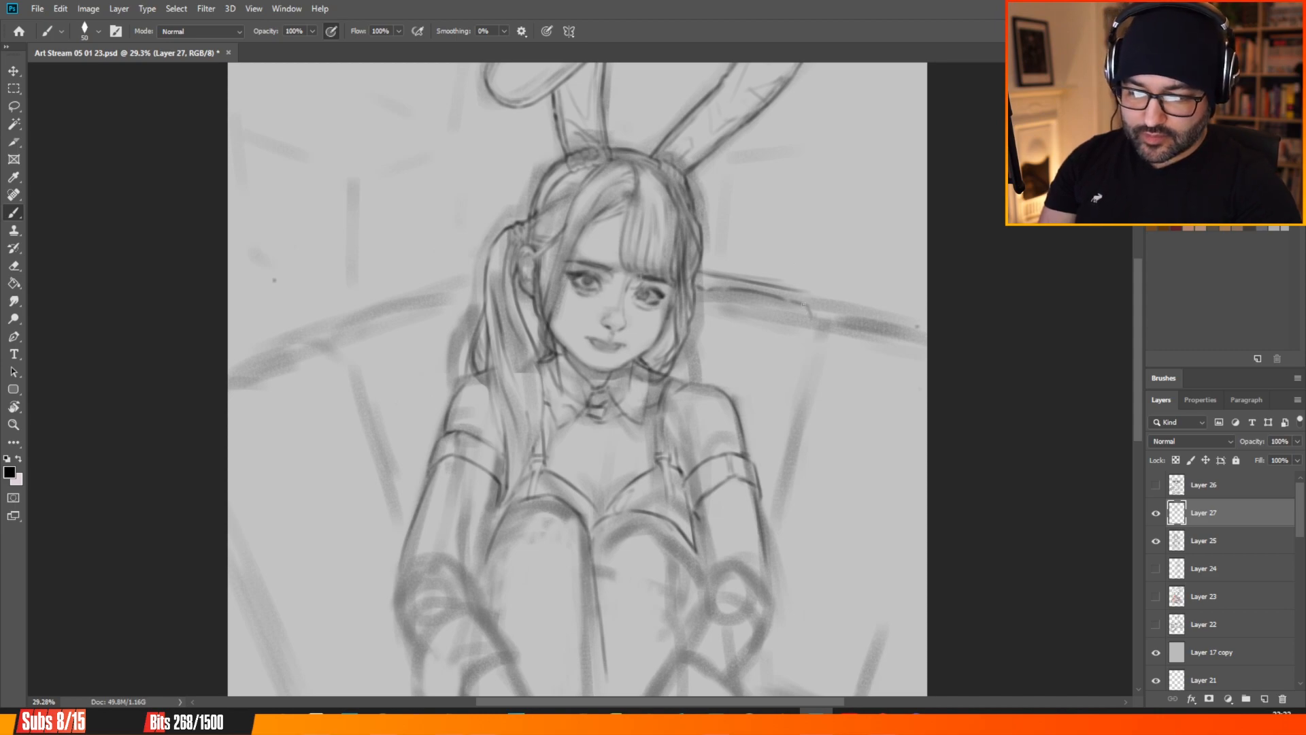
Round off the backrest cushion's corner and draw its long seam down toward the arm opposite the ponytail.
drag(802, 305, 811, 319)
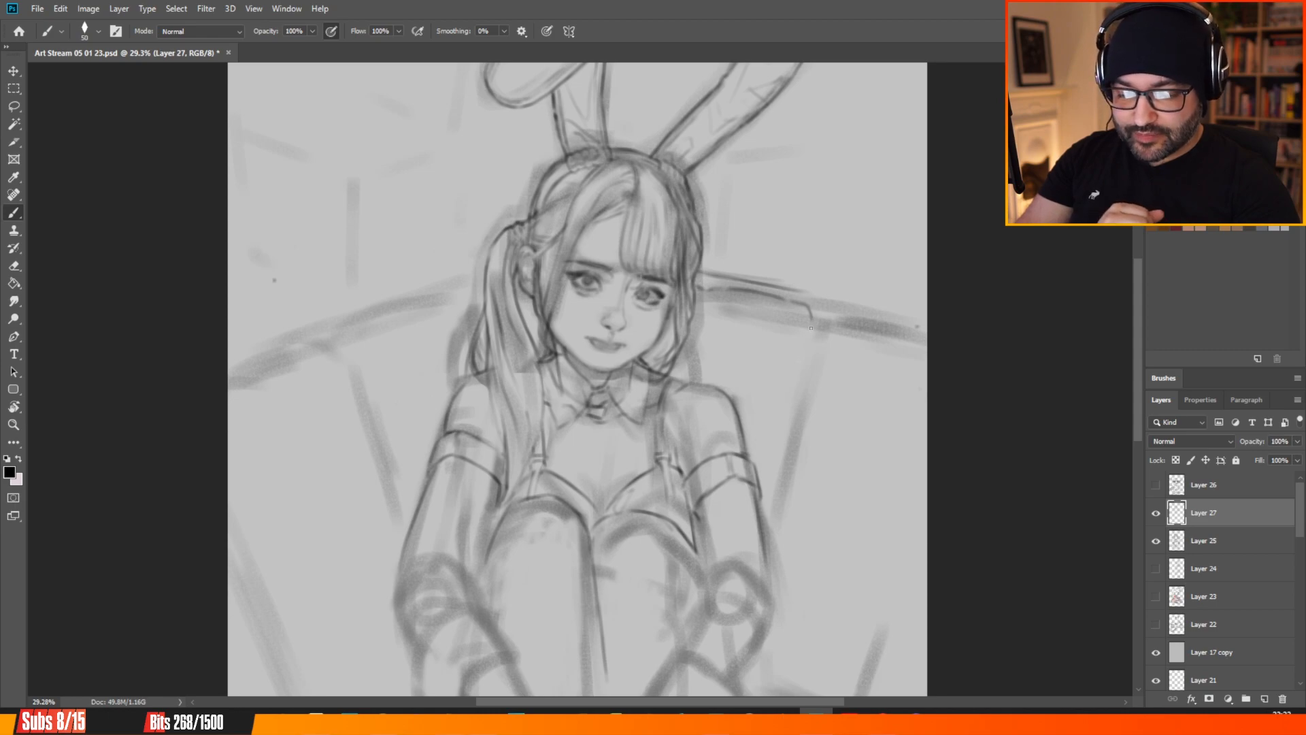
drag(811, 323, 807, 355)
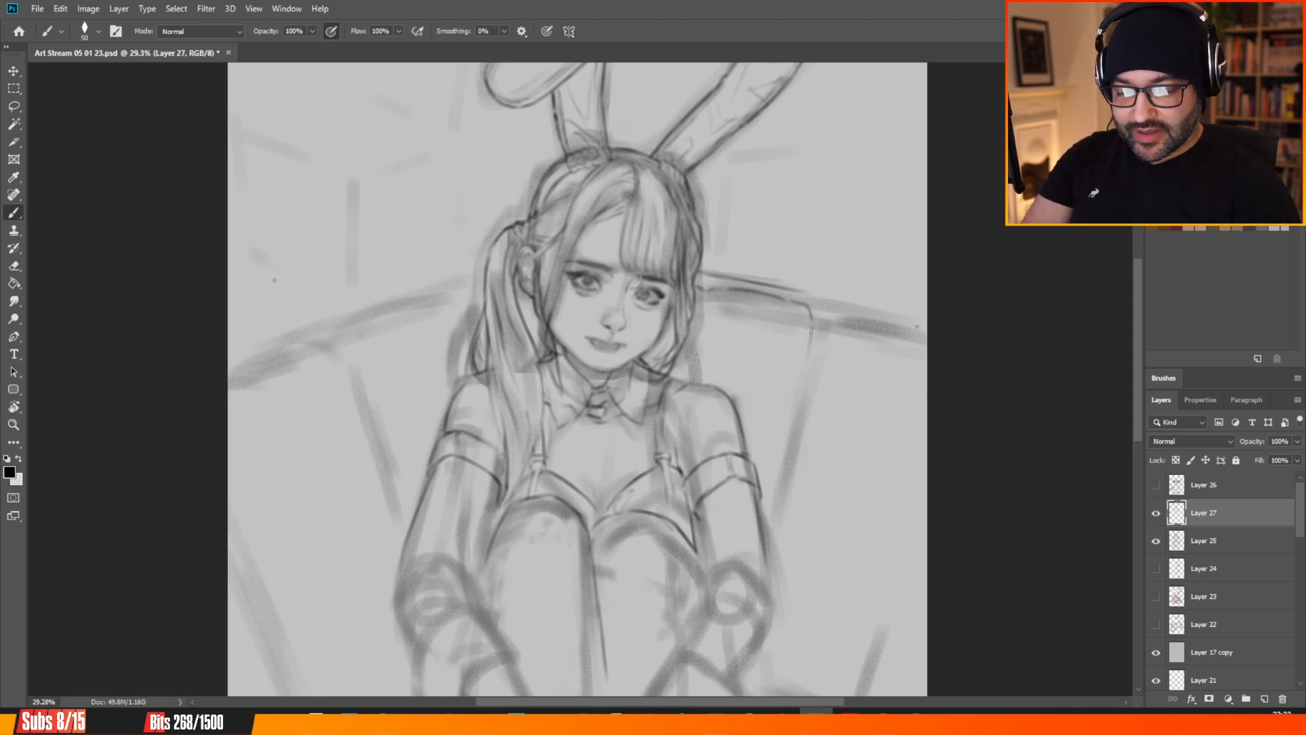
mouse_move(809, 336)
mouse_down()
mouse_move(770, 528)
mouse_move(776, 506)
mouse_up()
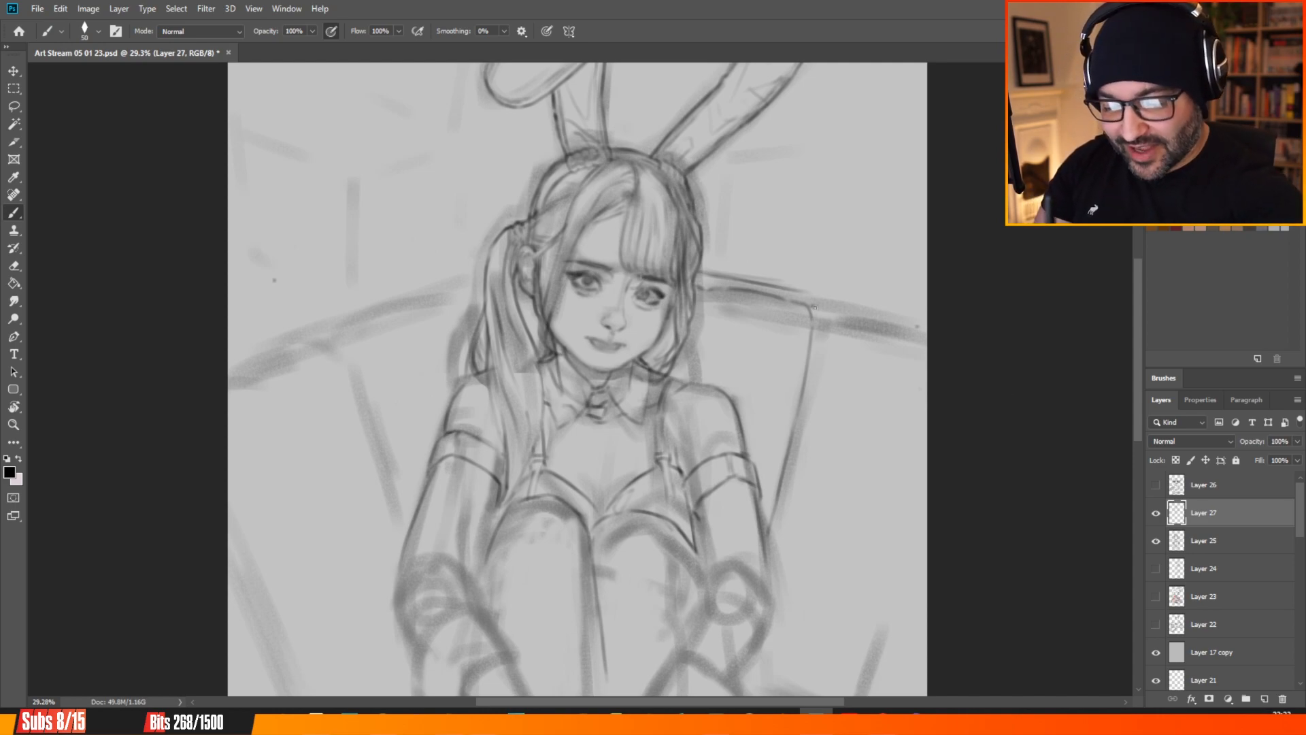
Darken the sofa's top edge opposite the ponytail and extend it past the seam to the canvas edge.
drag(829, 307, 916, 327)
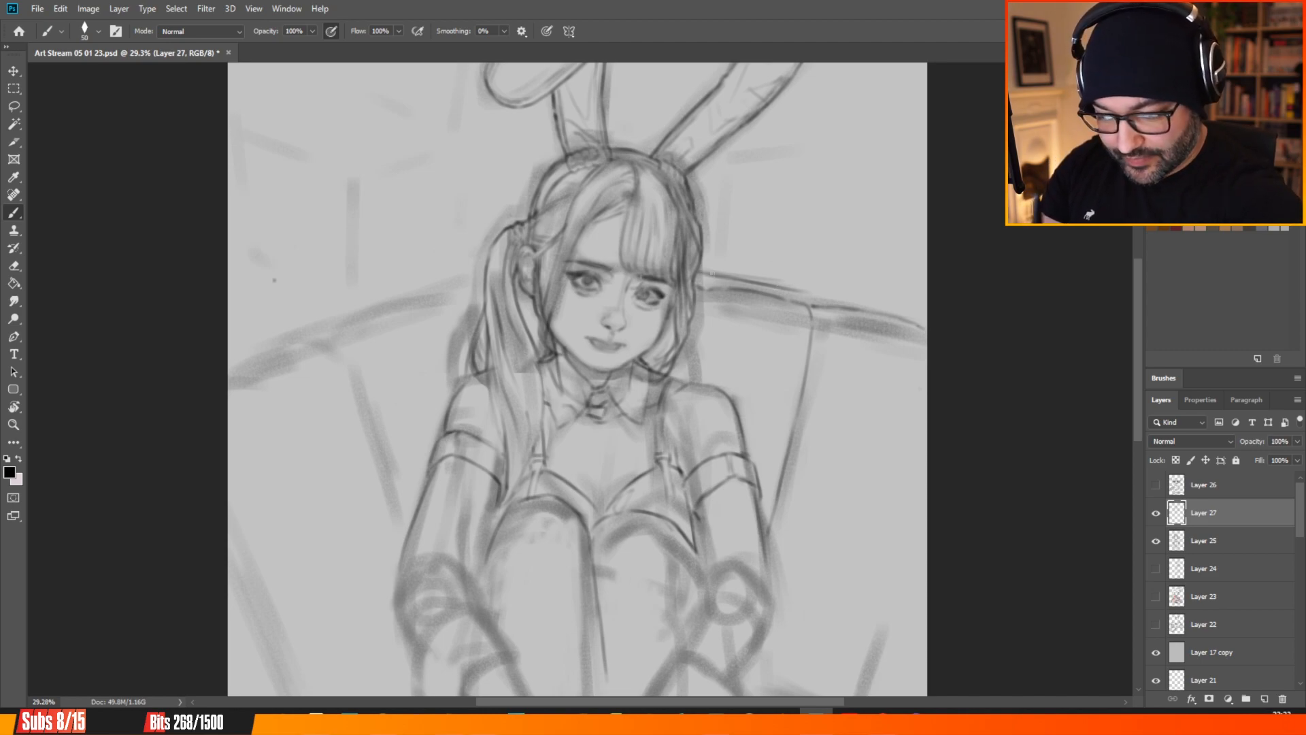
mouse_move(713, 274)
mouse_down()
mouse_move(872, 306)
mouse_move(810, 295)
mouse_move(876, 324)
mouse_up()
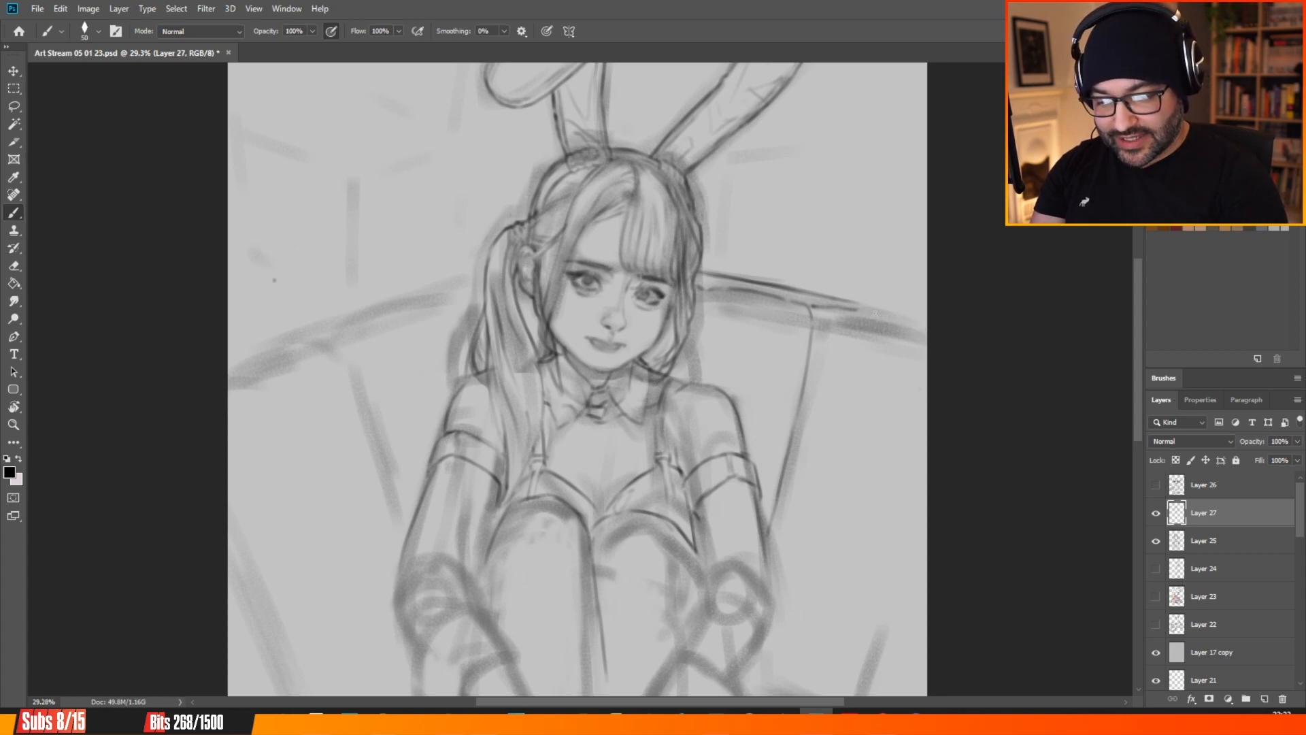
drag(808, 304, 924, 317)
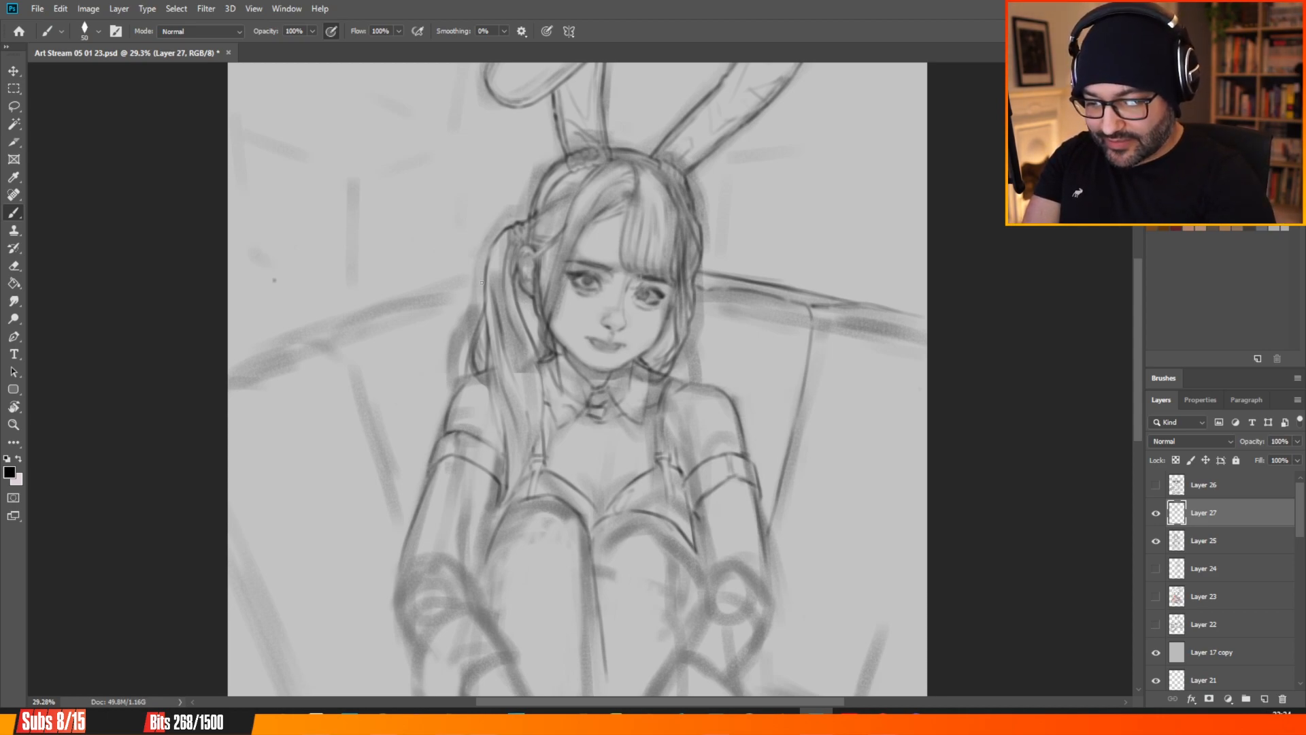
Outline the backrest's top edge beside the ponytail and mark the corners of the cushion below it.
drag(472, 283, 378, 304)
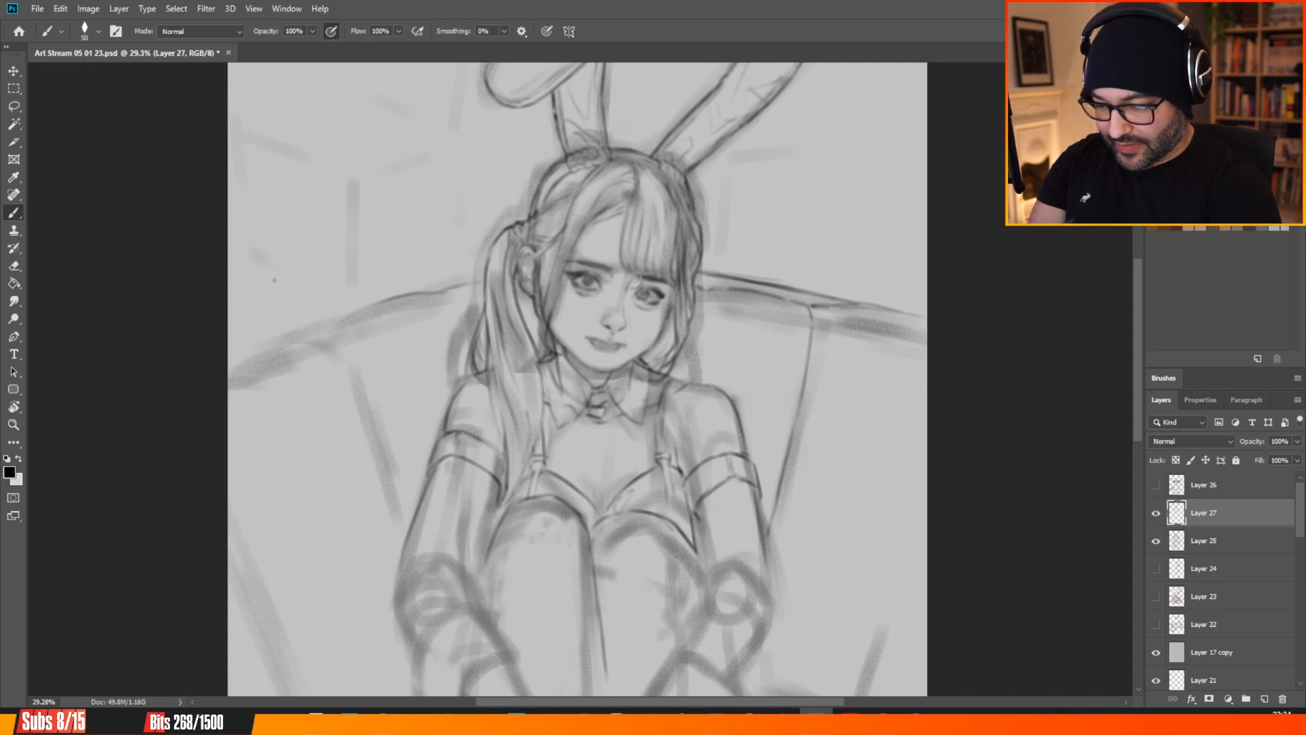
drag(453, 314, 470, 354)
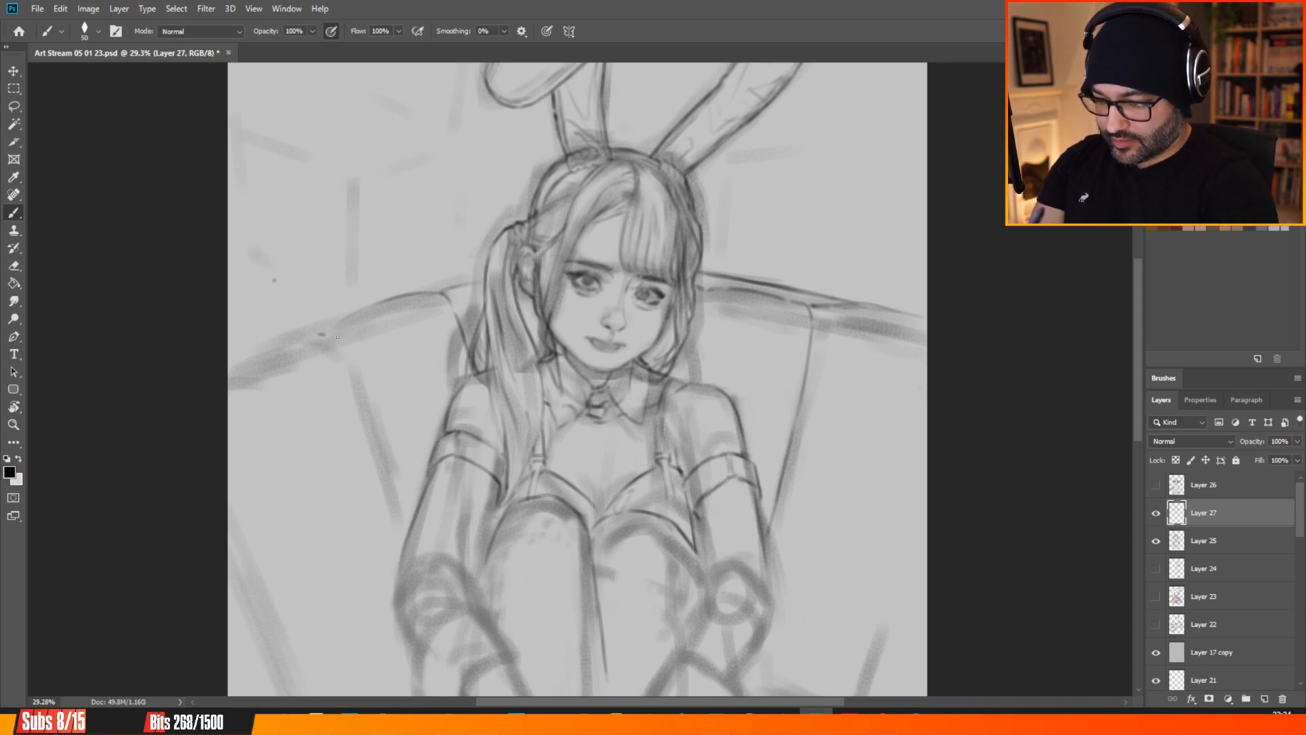
mouse_move(335, 340)
mouse_down()
mouse_move(364, 378)
mouse_move(359, 349)
mouse_up()
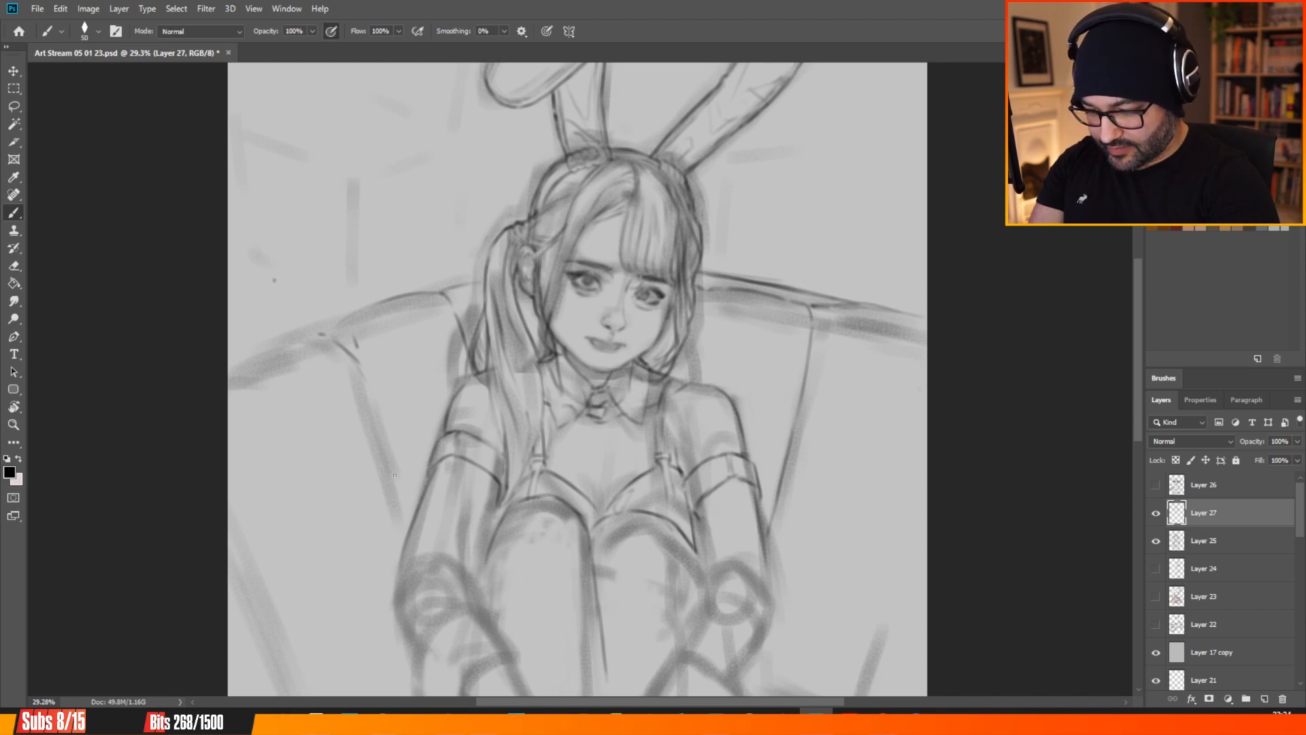
Draw the ponytail-side cushion seam down to the arm and extend the backrest's top edge out to the canvas edge.
drag(374, 402, 411, 529)
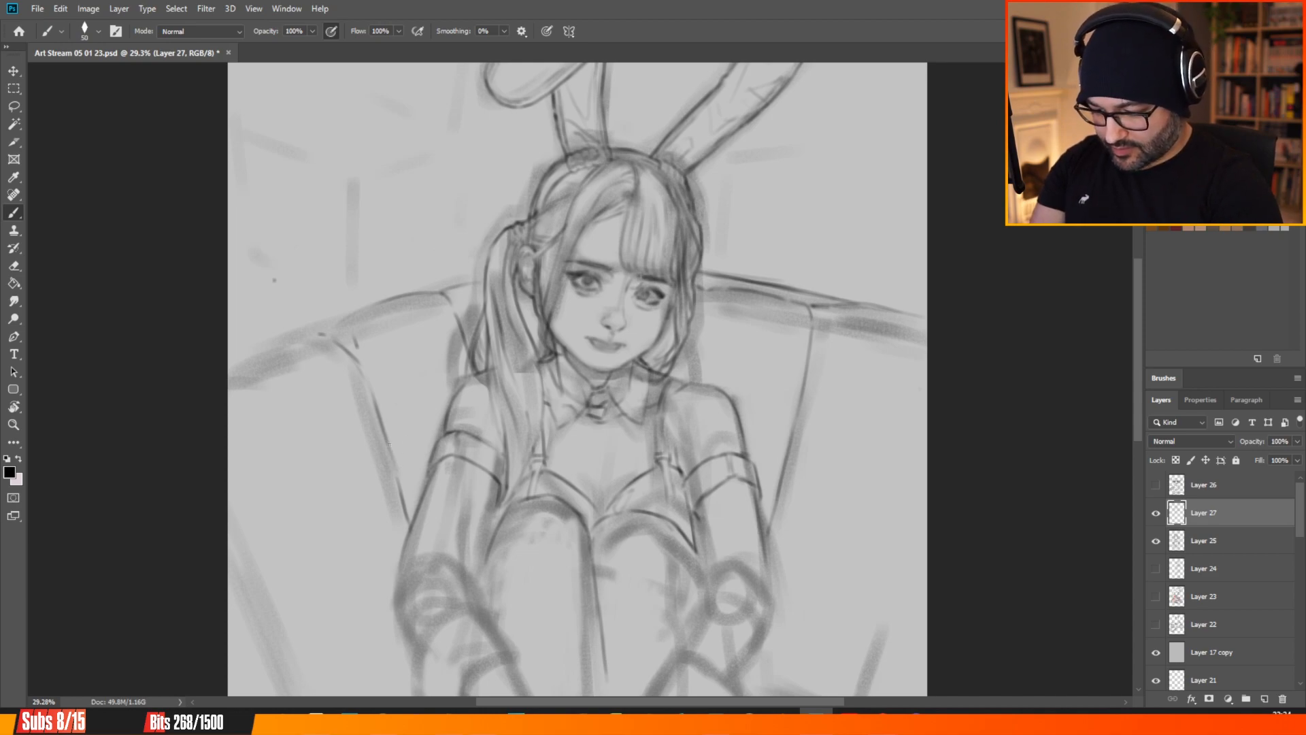
drag(393, 463, 404, 498)
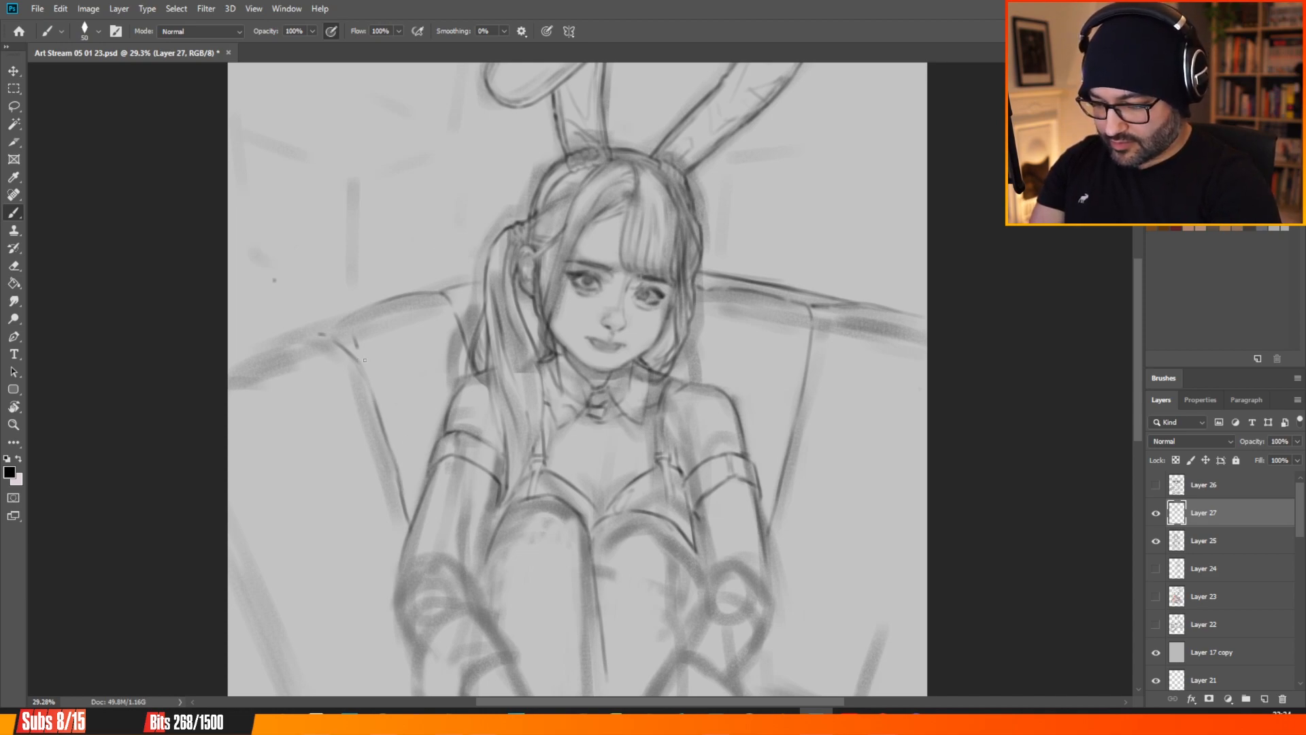
key(ctrl+z)
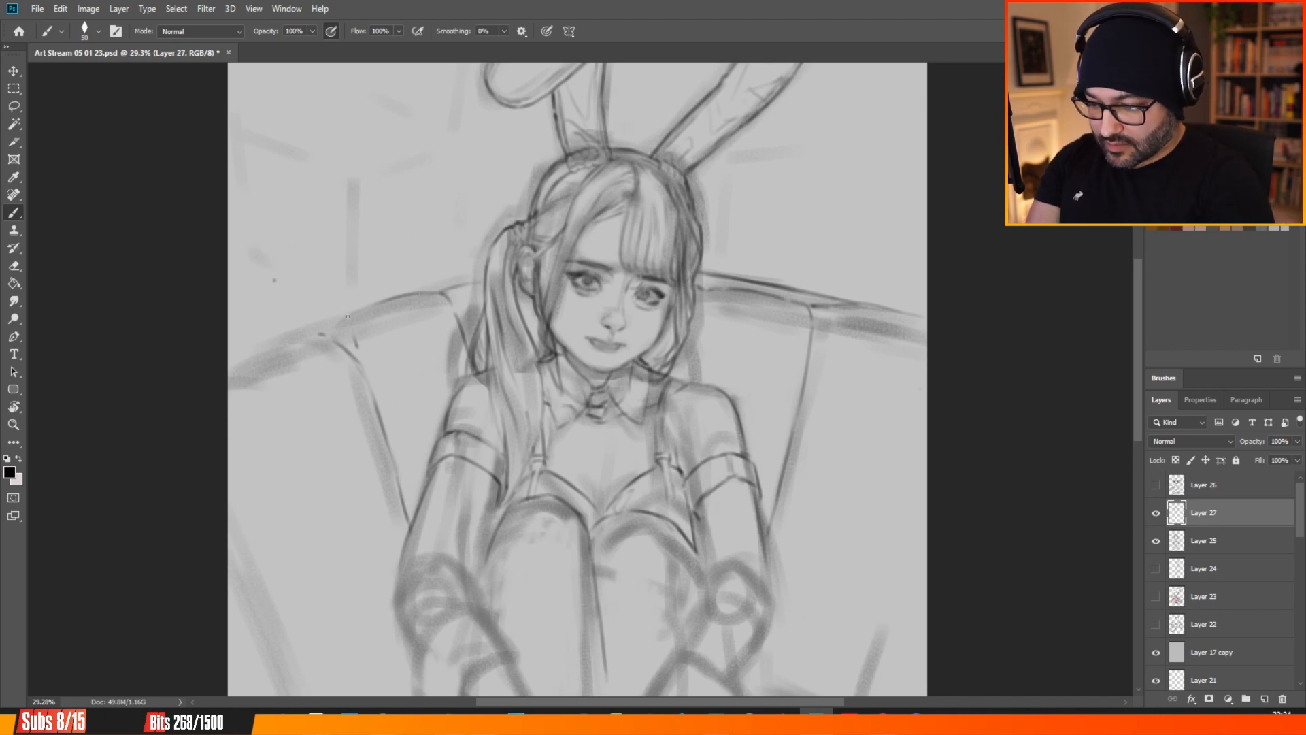
drag(347, 316, 319, 331)
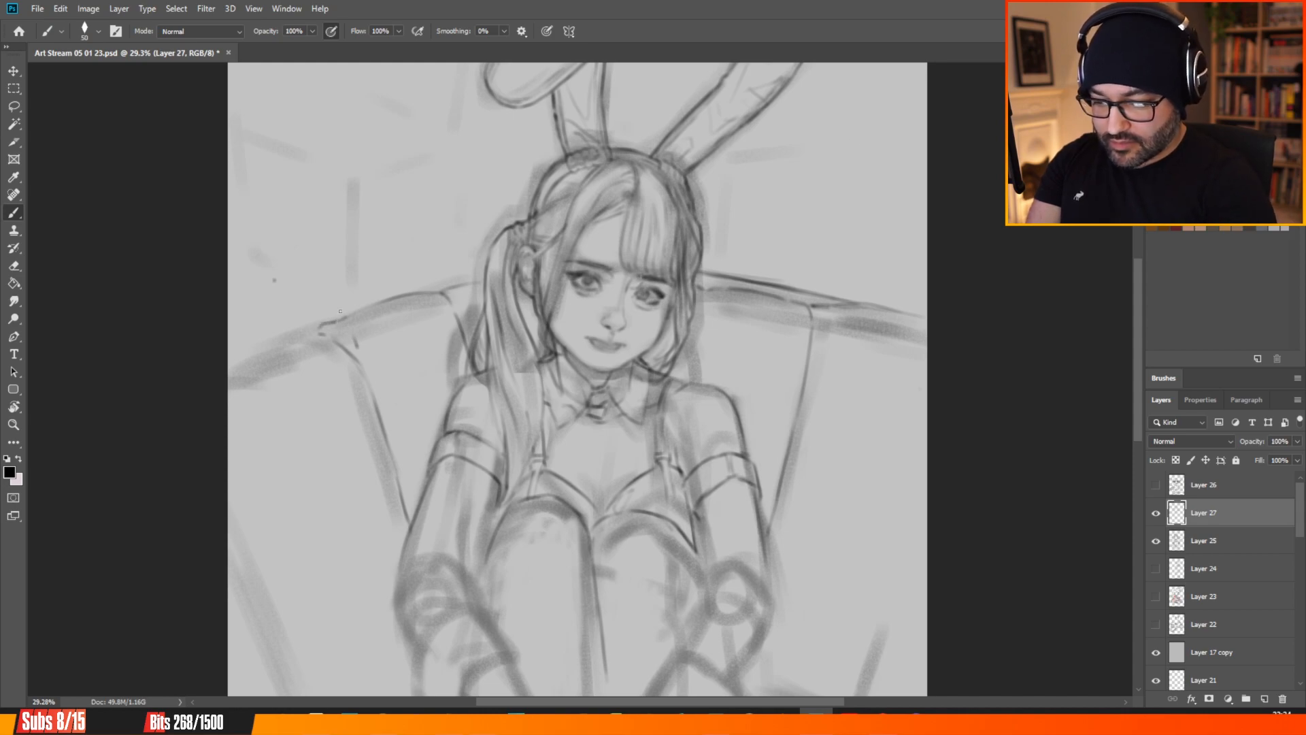
drag(311, 331, 232, 354)
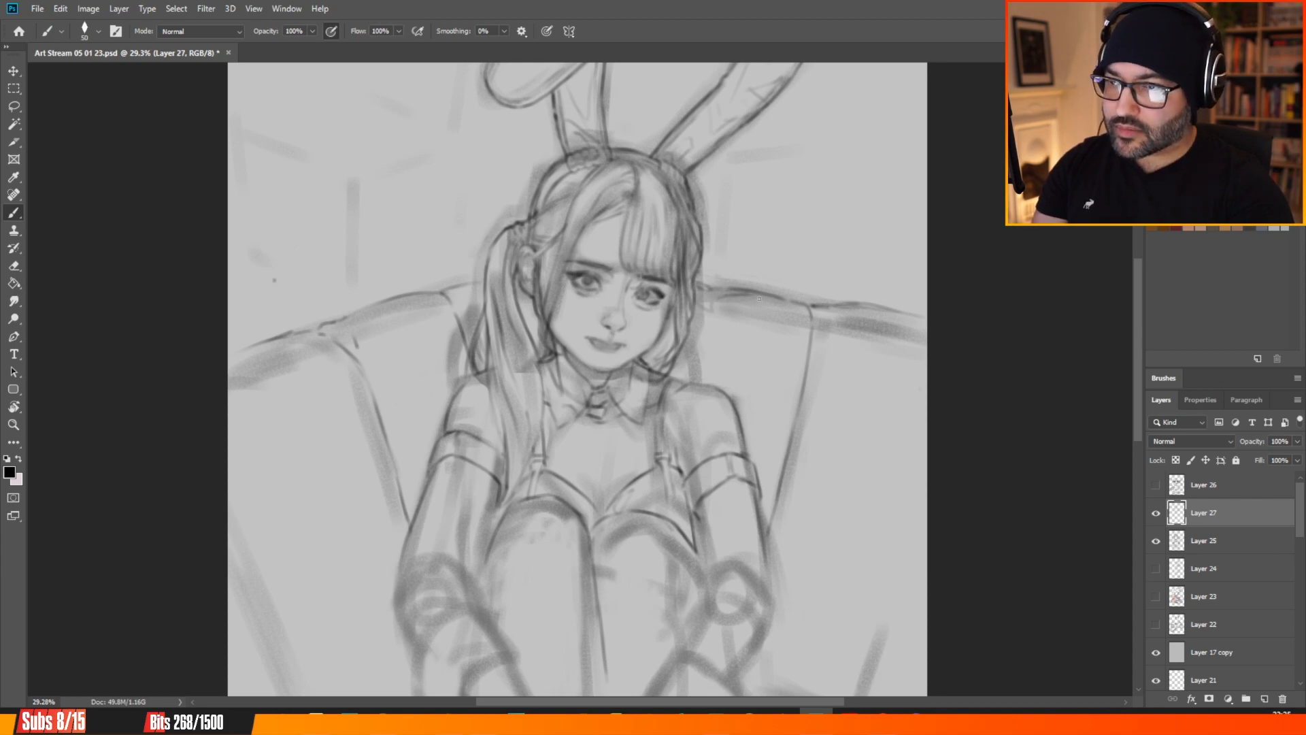
Add small fold marks along the backrest's top roll and light fabric creases across the ponytail-side cushions.
mouse_move(768, 314)
mouse_down()
mouse_move(806, 324)
mouse_move(810, 306)
mouse_move(827, 324)
mouse_move(877, 330)
mouse_up()
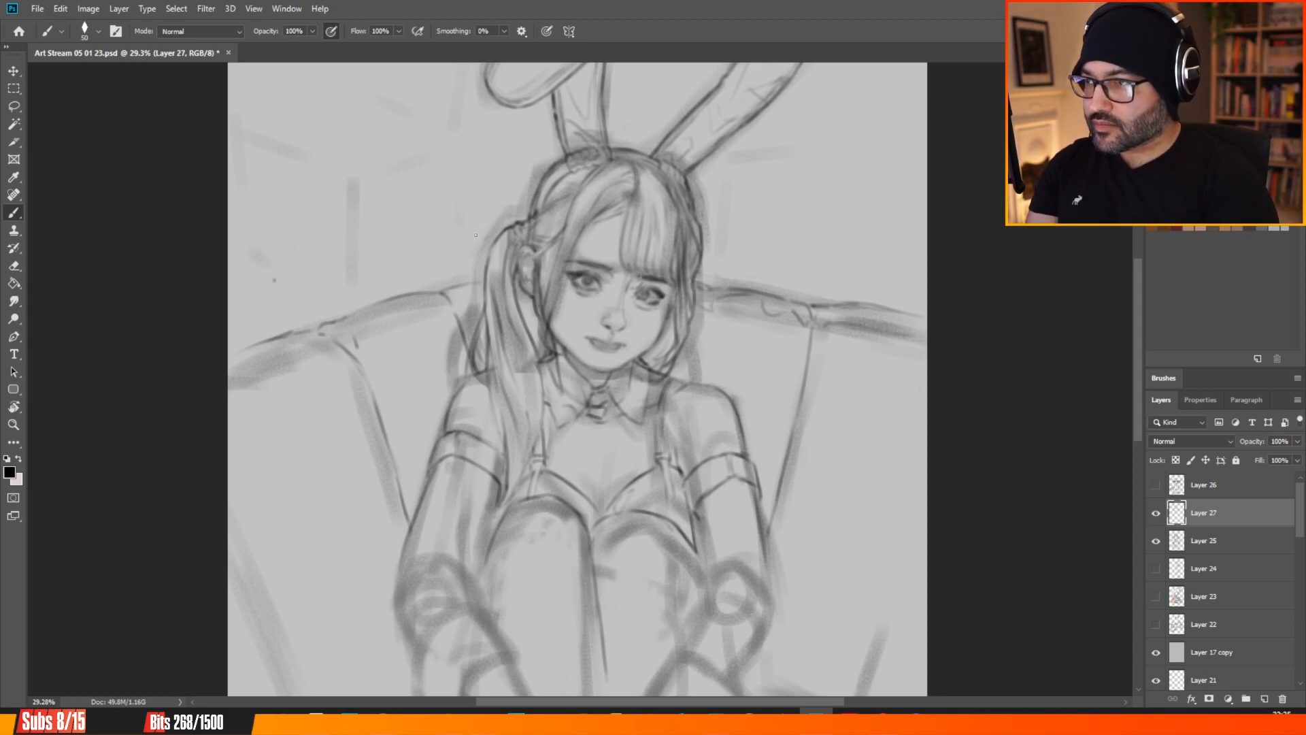
drag(410, 298, 376, 304)
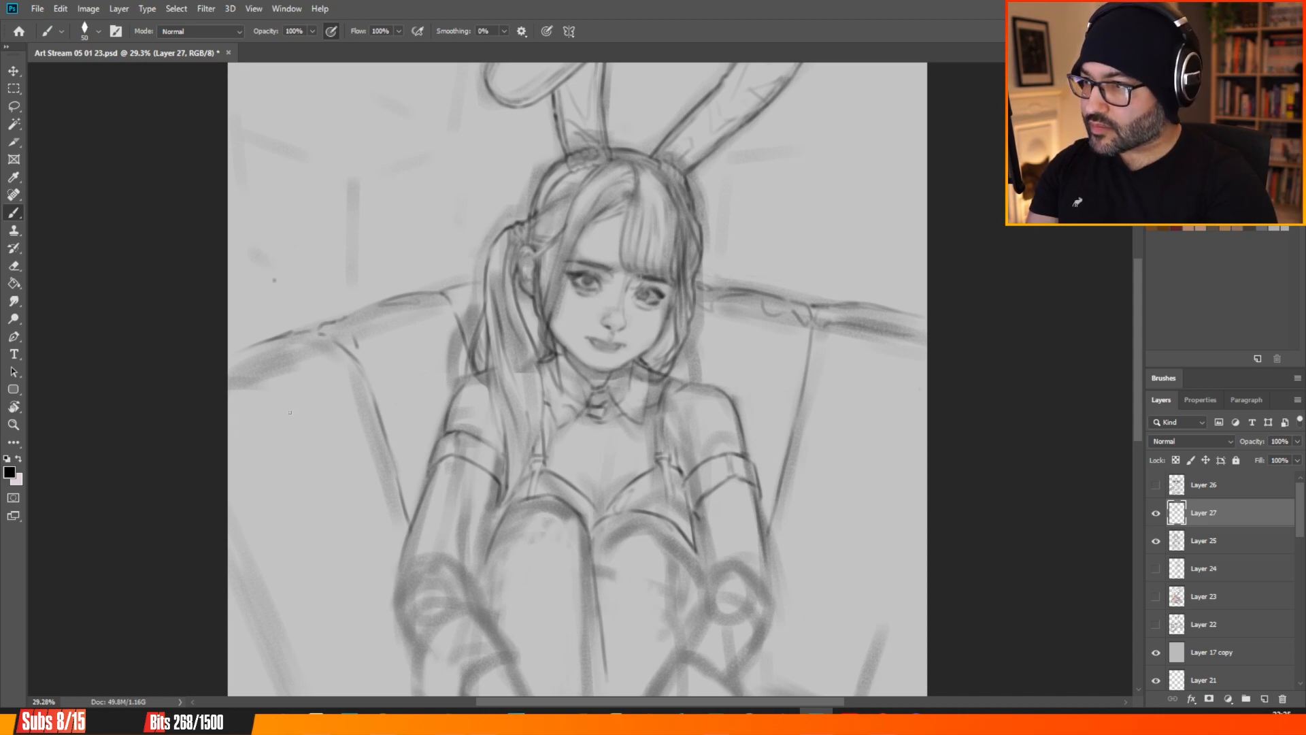
mouse_move(267, 410)
mouse_down()
mouse_move(360, 429)
mouse_move(394, 481)
mouse_move(356, 475)
mouse_up()
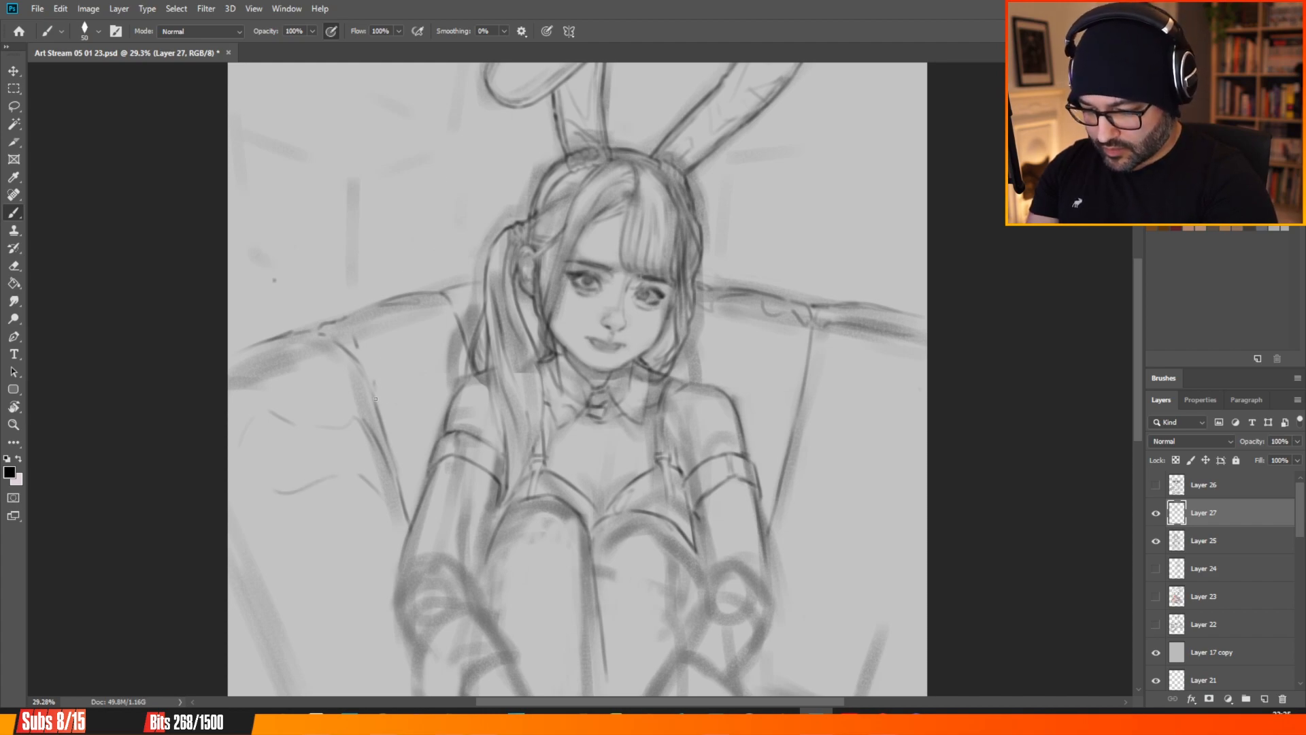
mouse_move(375, 385)
mouse_down()
mouse_move(395, 413)
mouse_move(424, 368)
mouse_up()
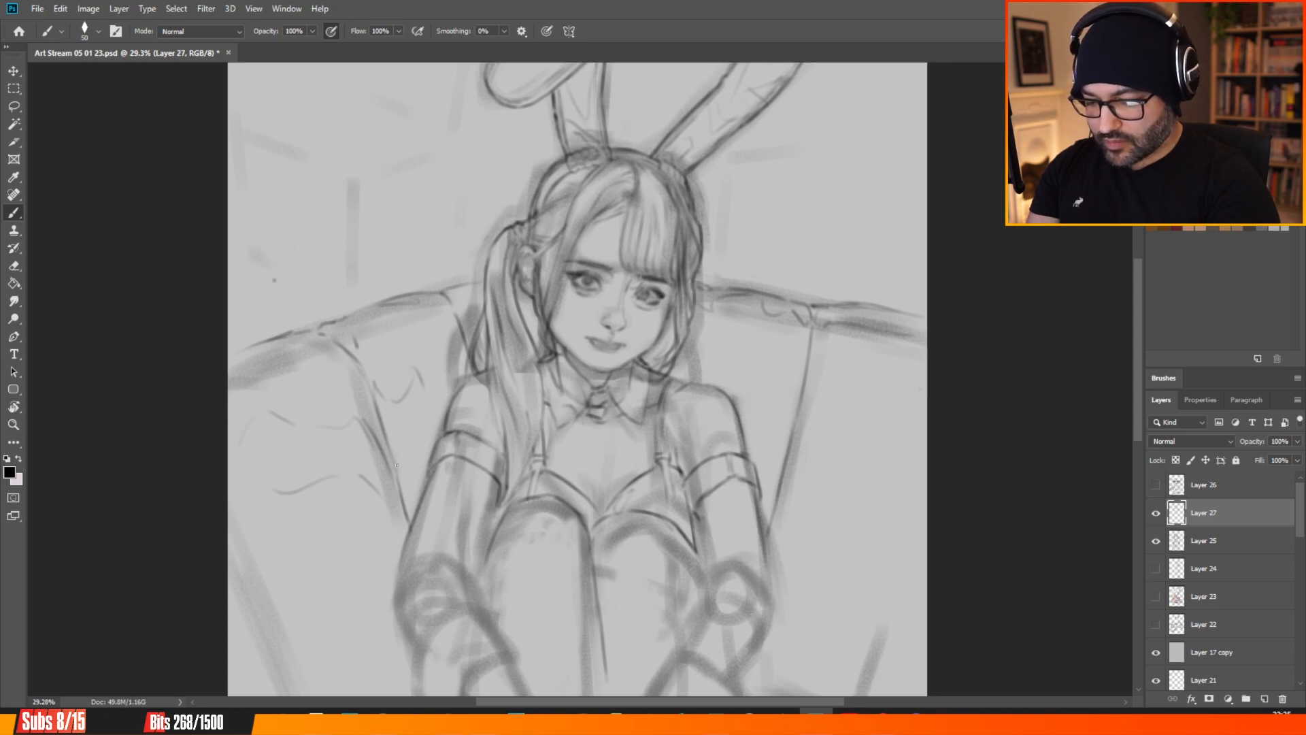
drag(406, 452, 419, 484)
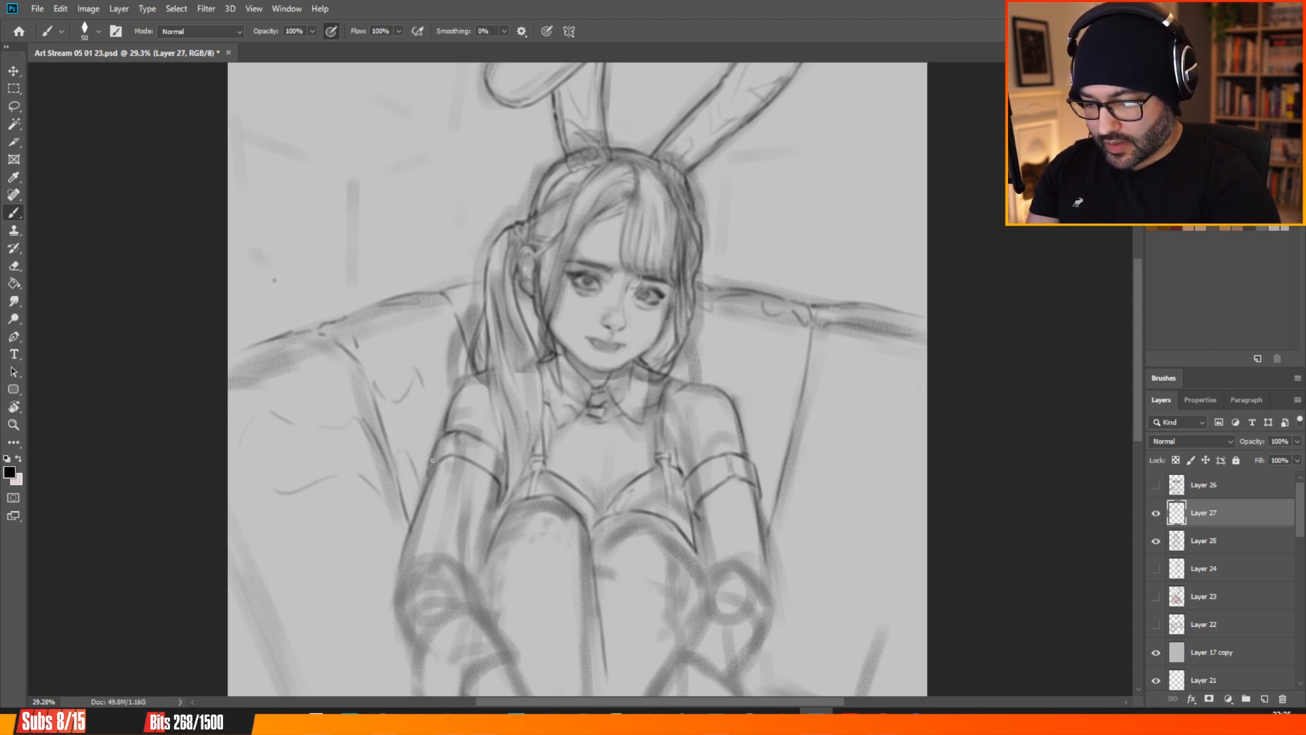
drag(443, 374, 456, 346)
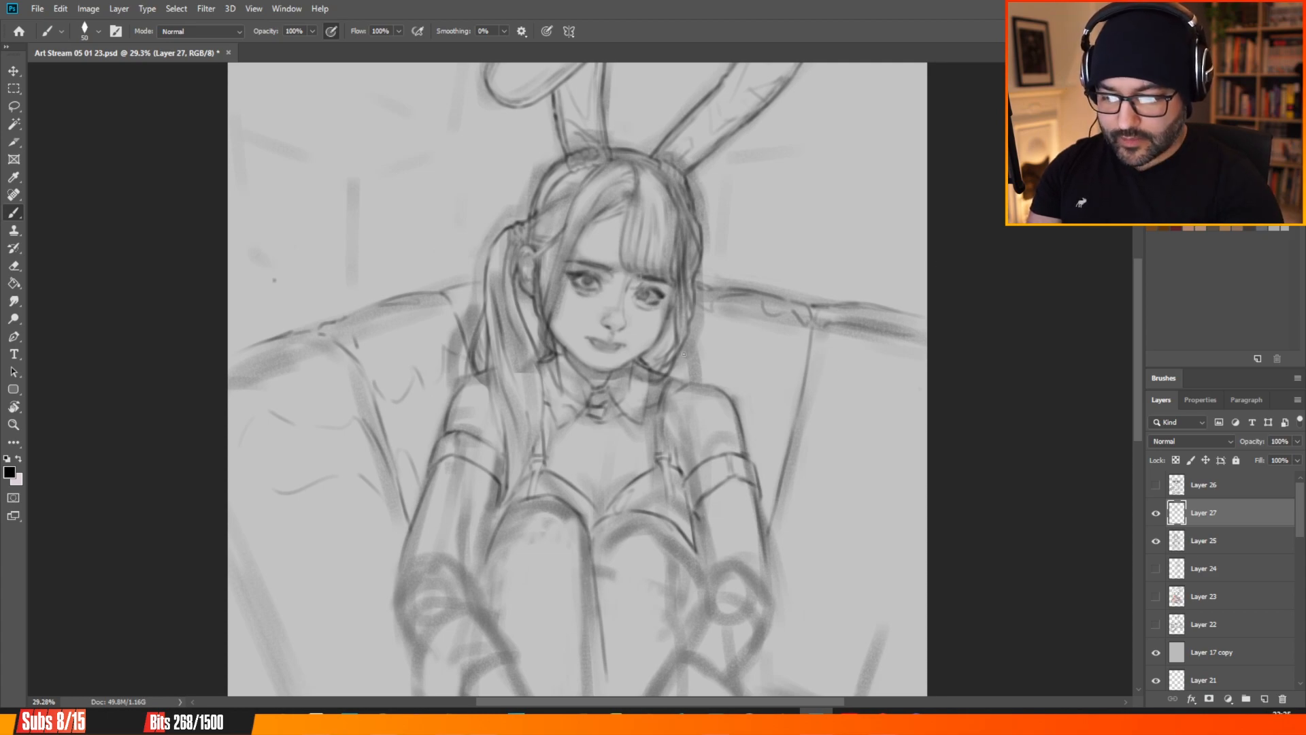
Sketch light creases on the sofa cushions opposite the ponytail and a long curved fold down the outer cushion.
mouse_move(689, 341)
mouse_down()
mouse_move(758, 358)
mouse_move(728, 365)
mouse_move(770, 342)
mouse_move(791, 376)
mouse_up()
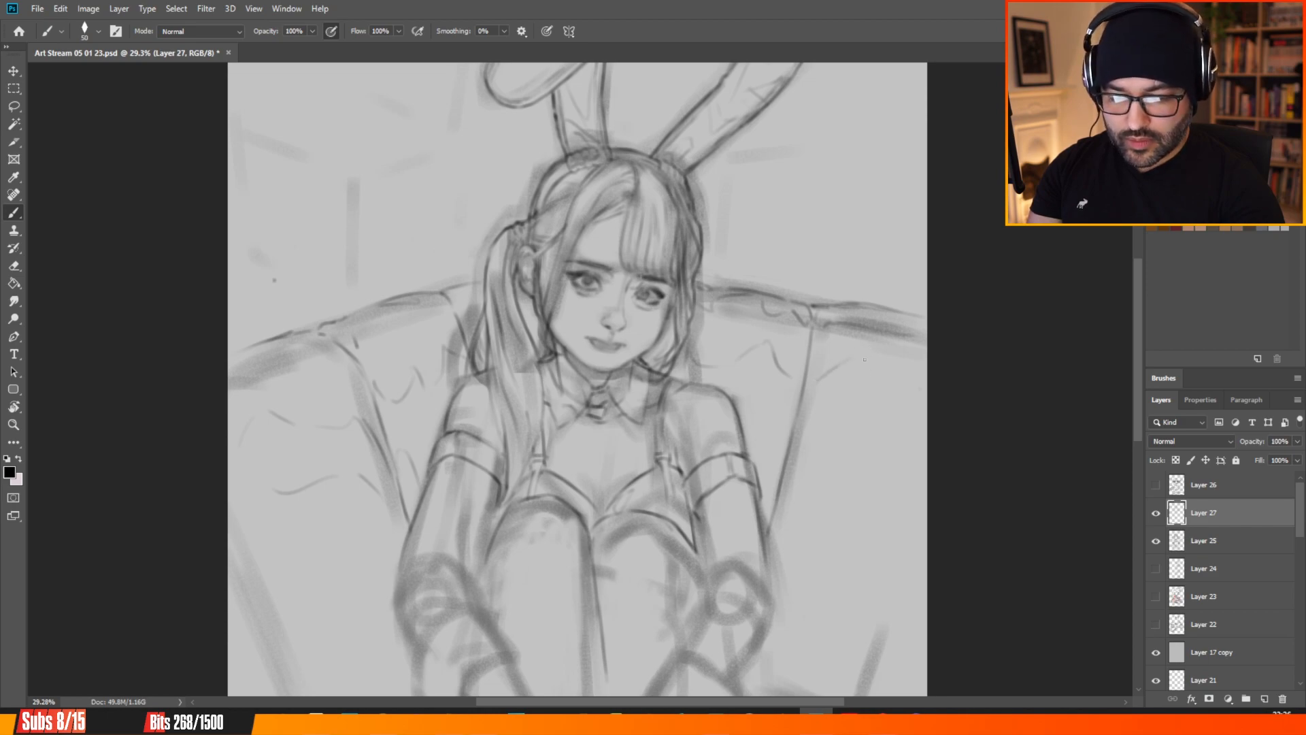
drag(871, 369, 883, 386)
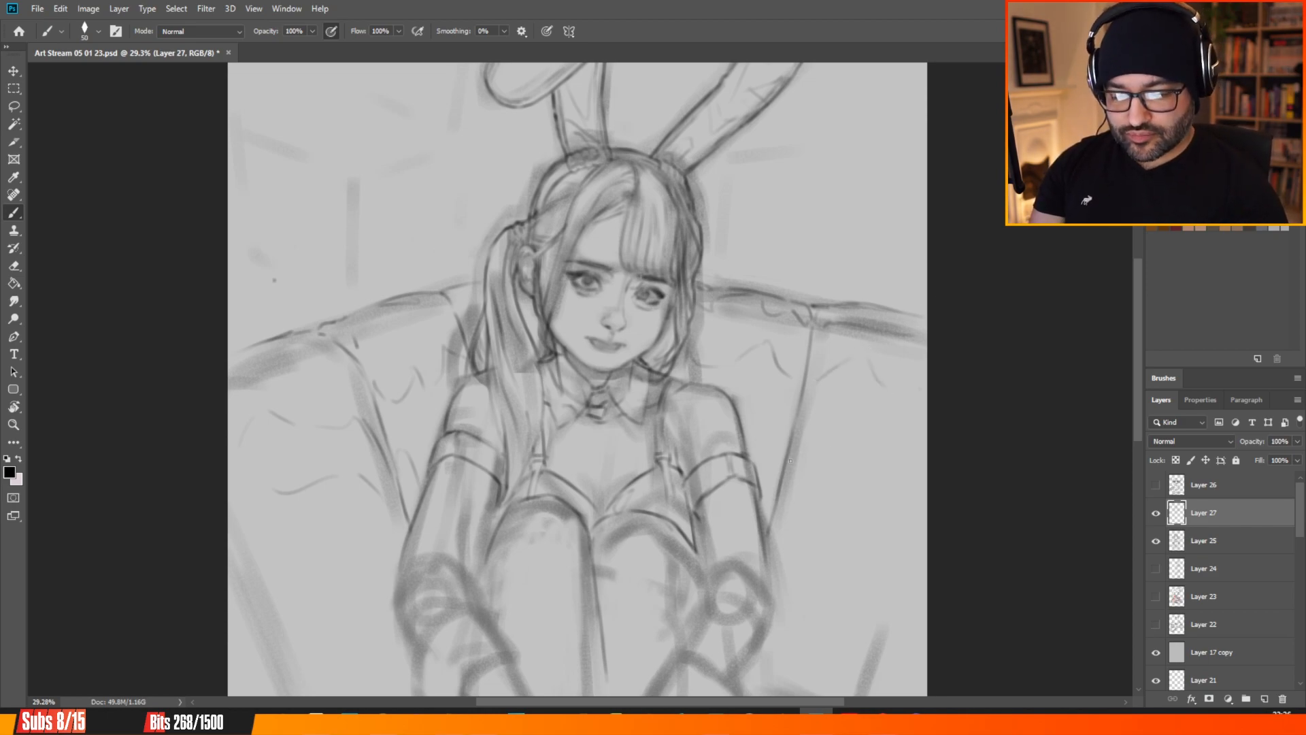
drag(814, 441, 837, 435)
drag(855, 483, 853, 452)
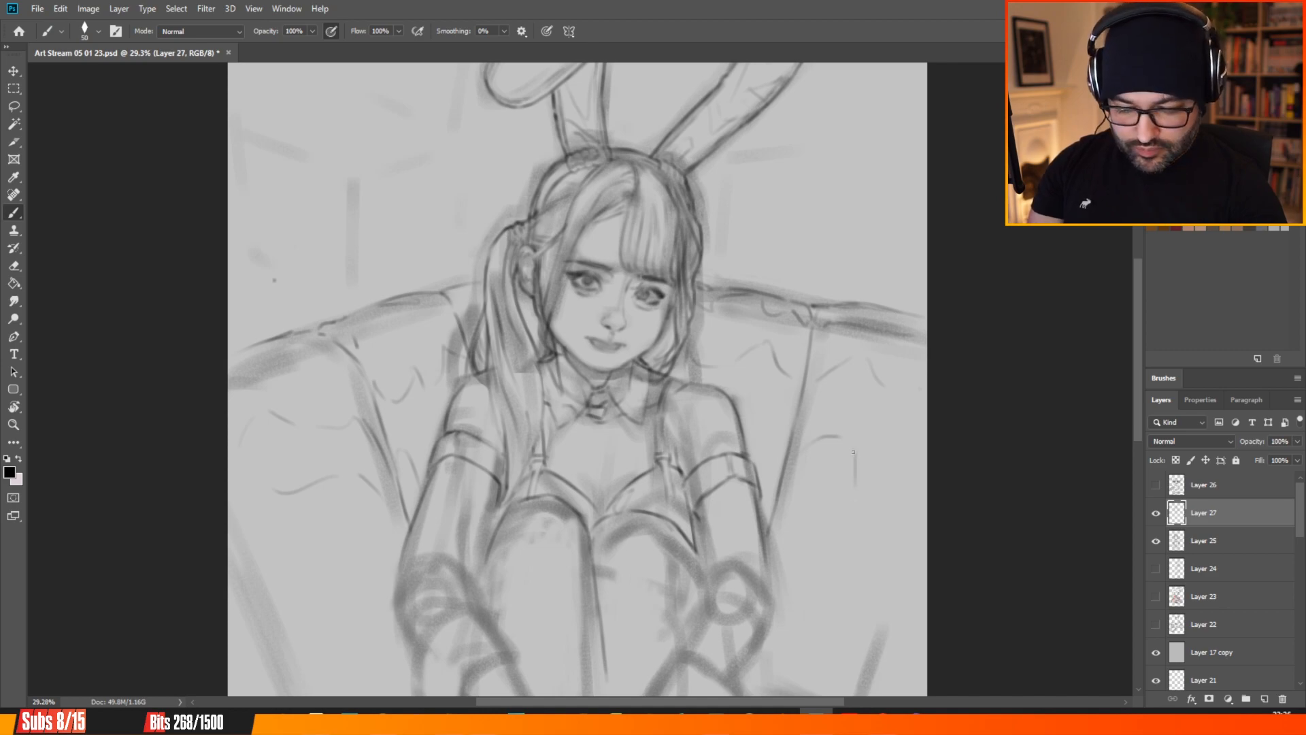
key(ctrl+z)
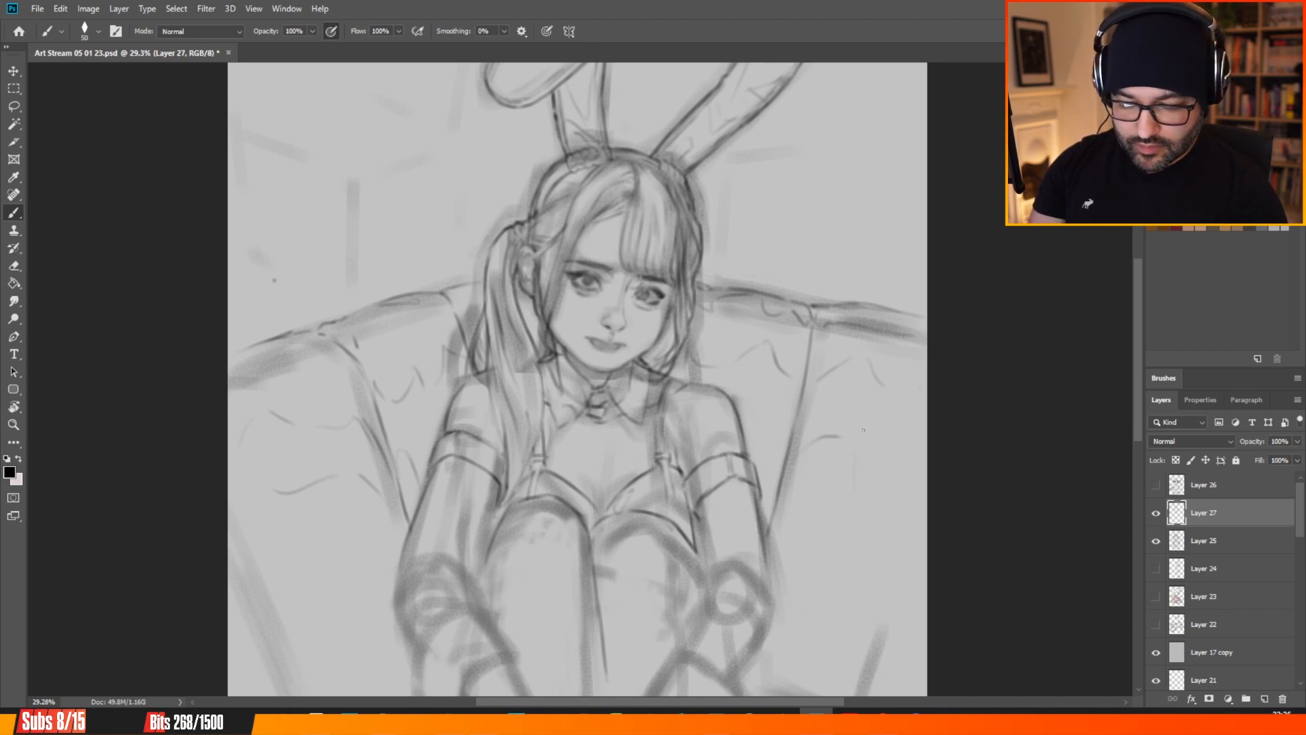
drag(885, 510, 868, 632)
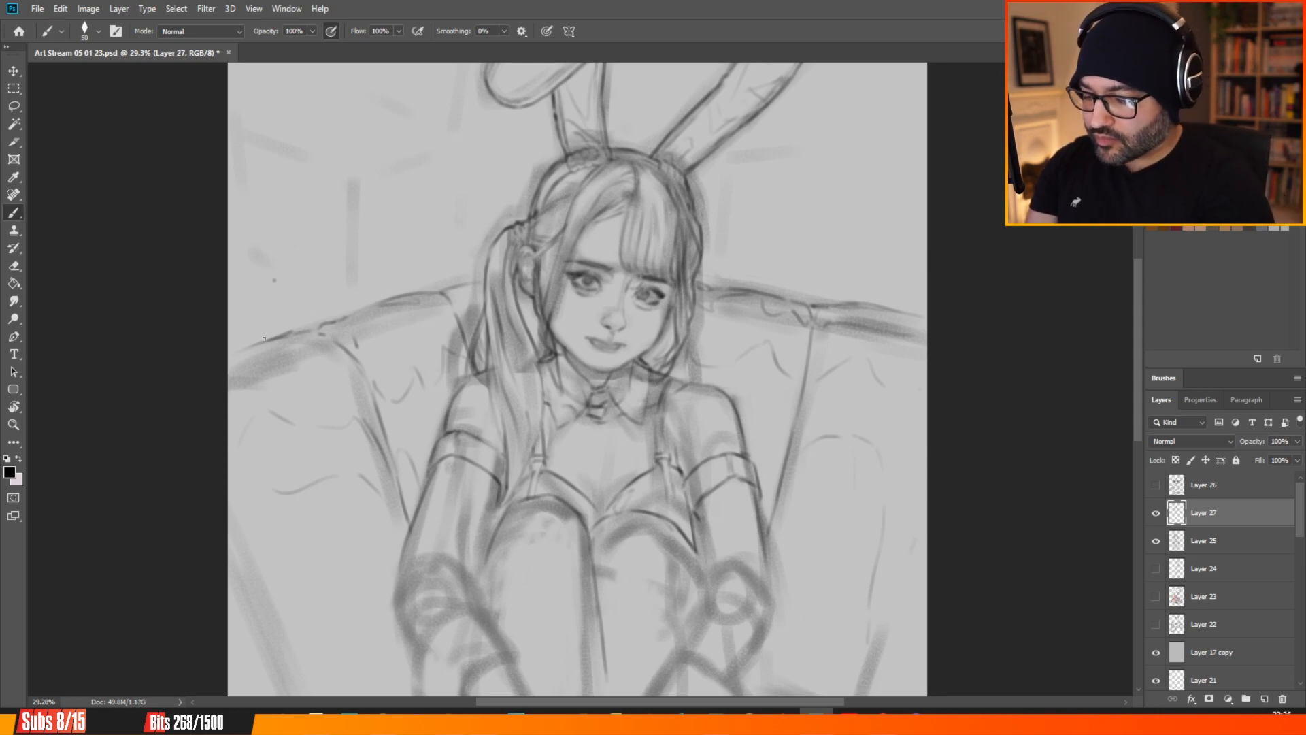
Reinforce the backrest's top contour on both sides of the head with longer, darker strokes.
drag(251, 345, 476, 280)
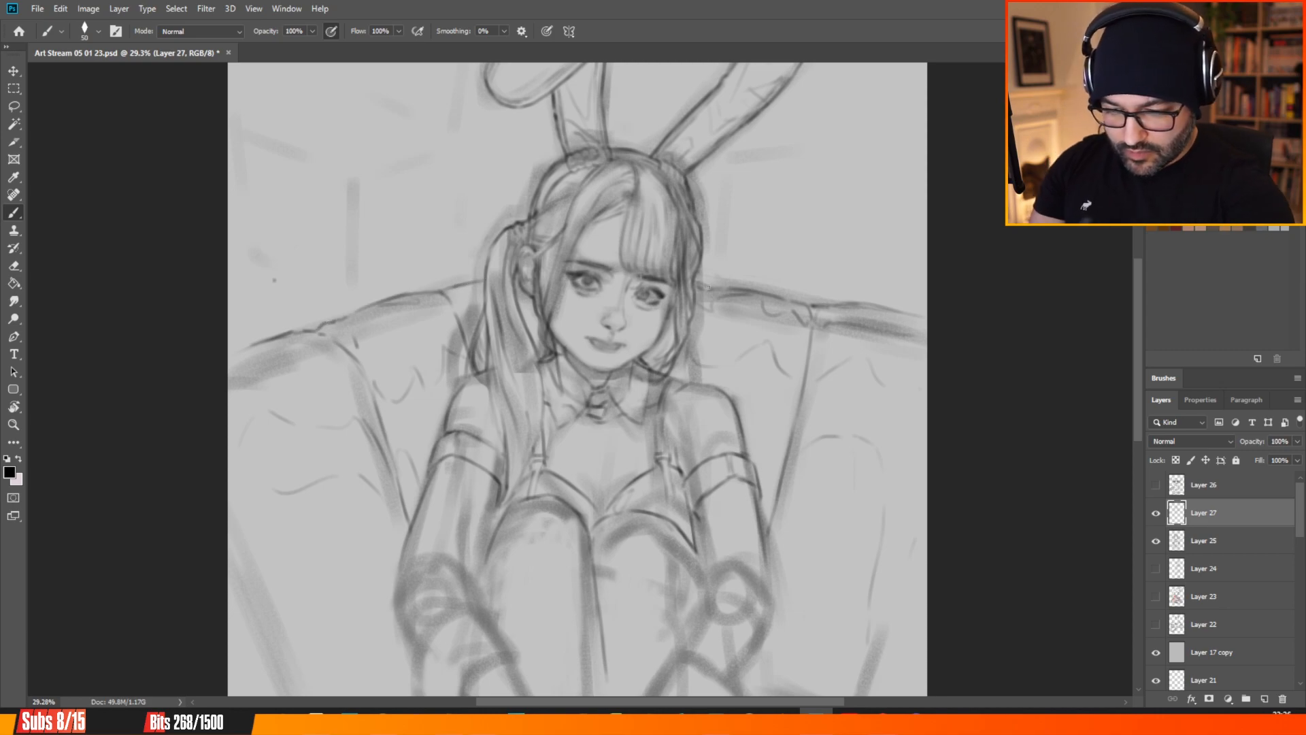
drag(699, 281, 810, 307)
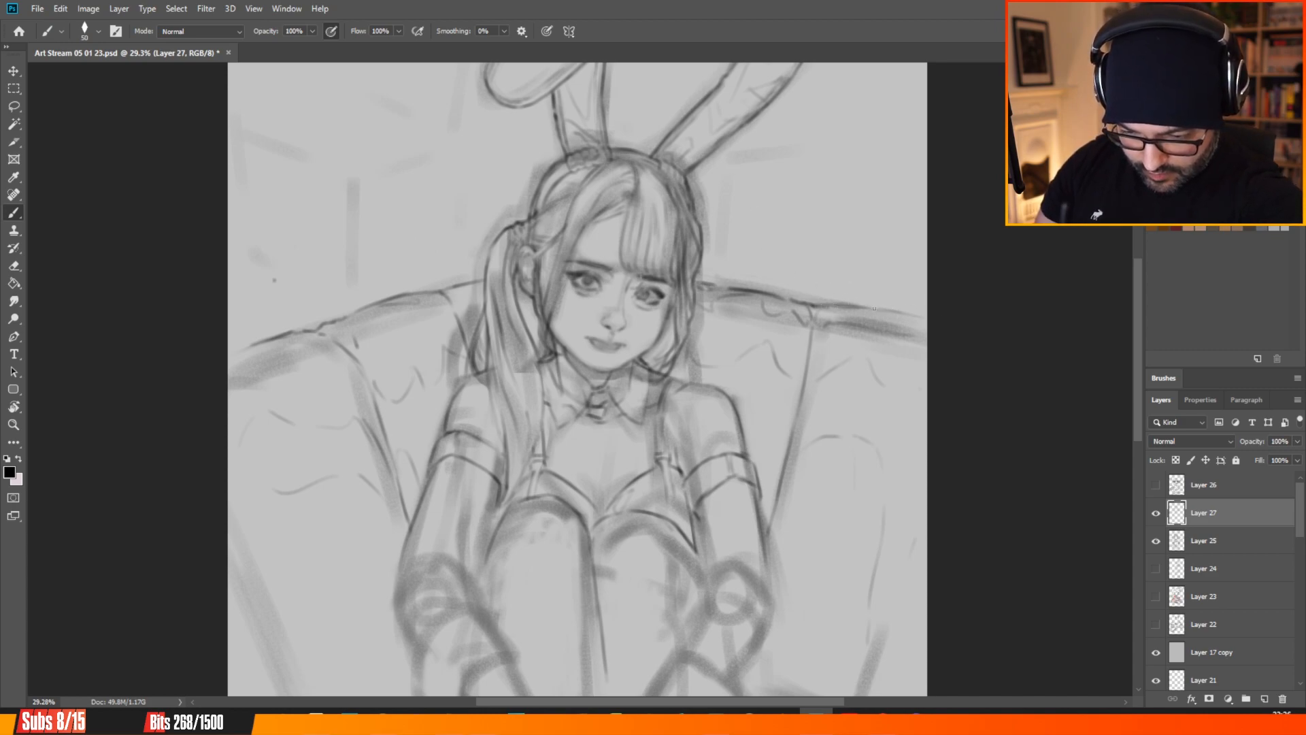
drag(868, 309, 897, 311)
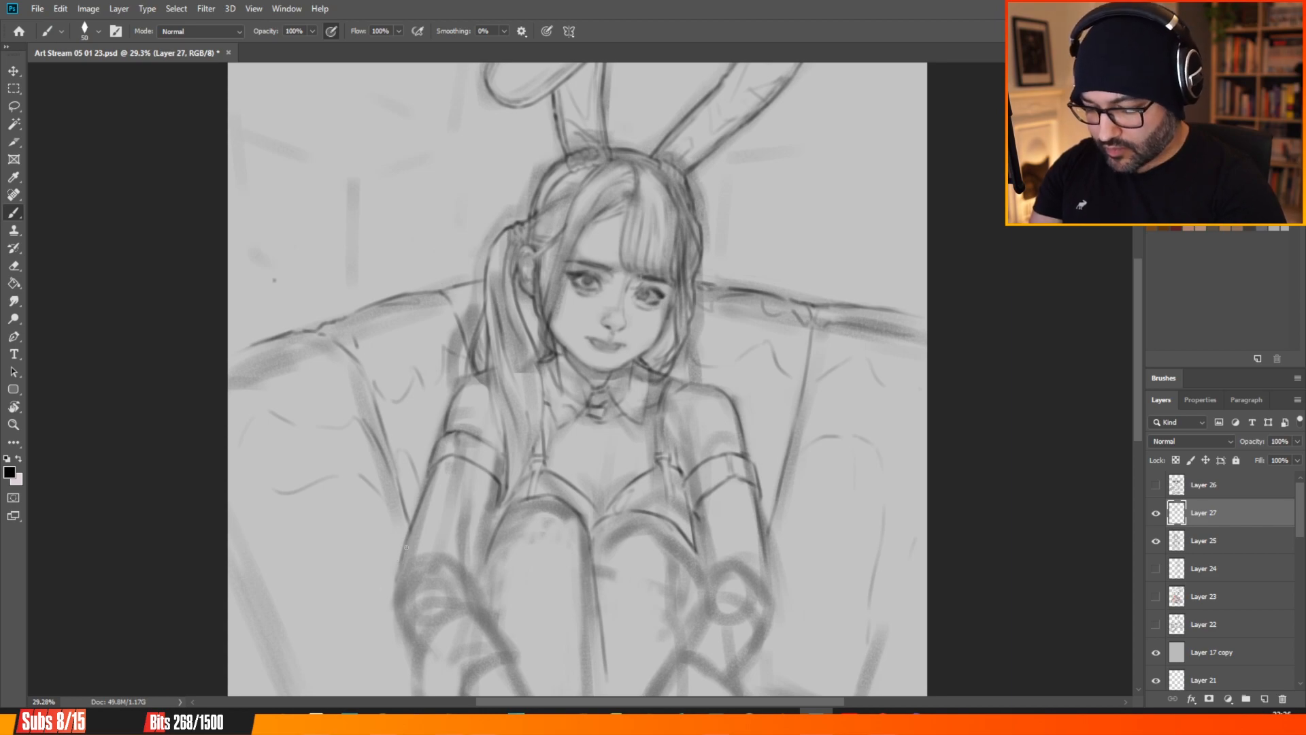
Darken the ponytail-side elbow's outer corner and the inner arm line running up beside the raised knee.
drag(400, 571, 396, 604)
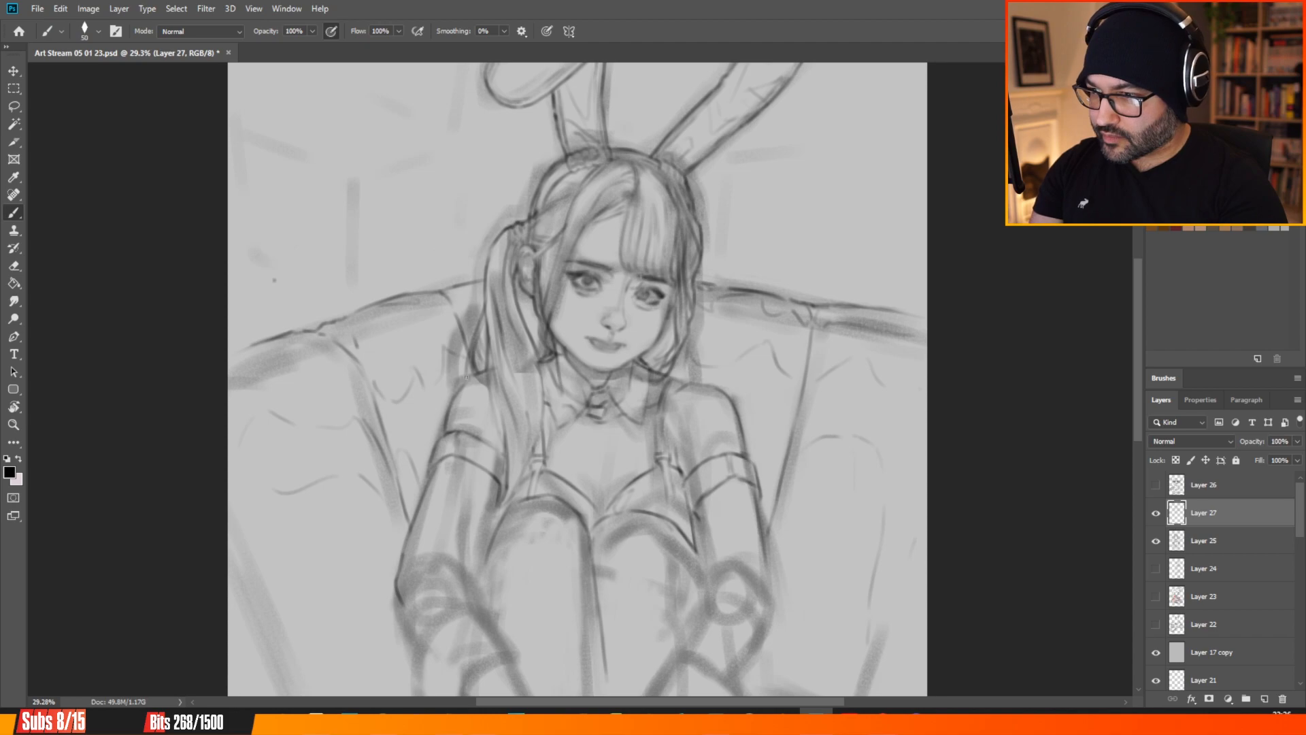
drag(474, 567, 488, 592)
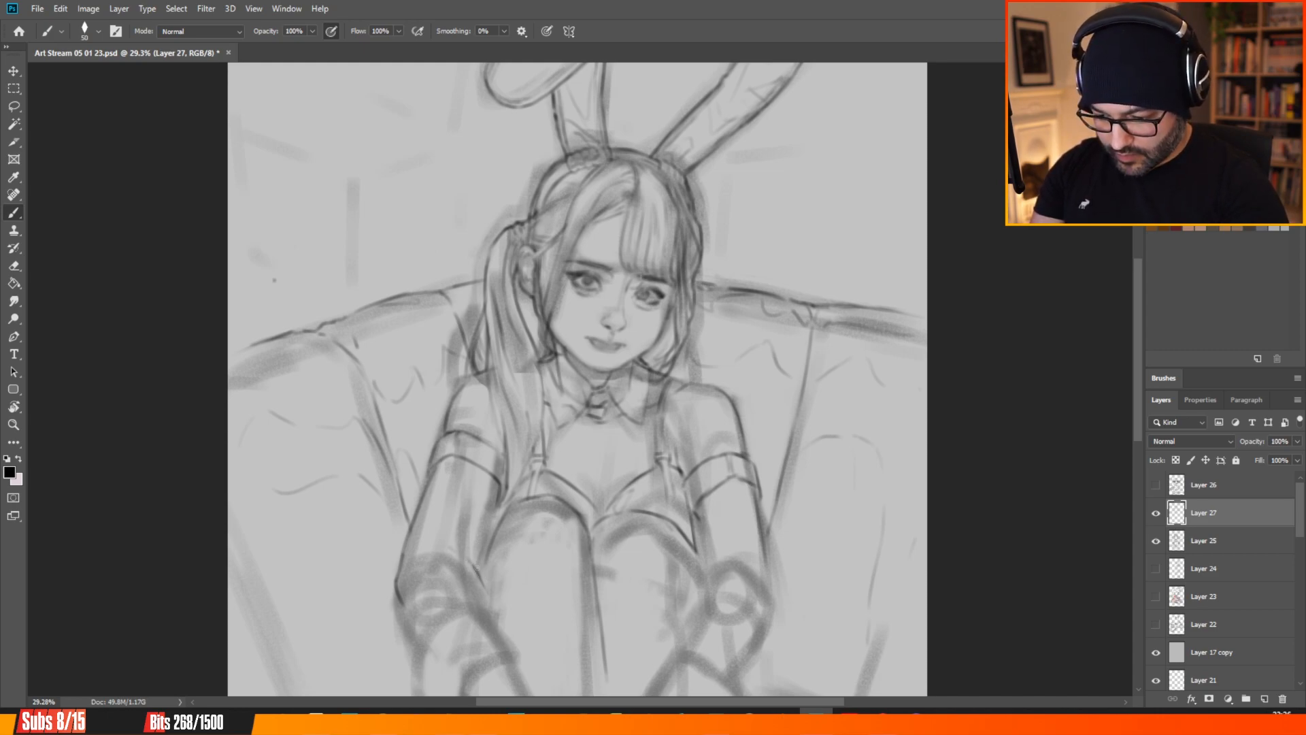
drag(478, 562, 496, 502)
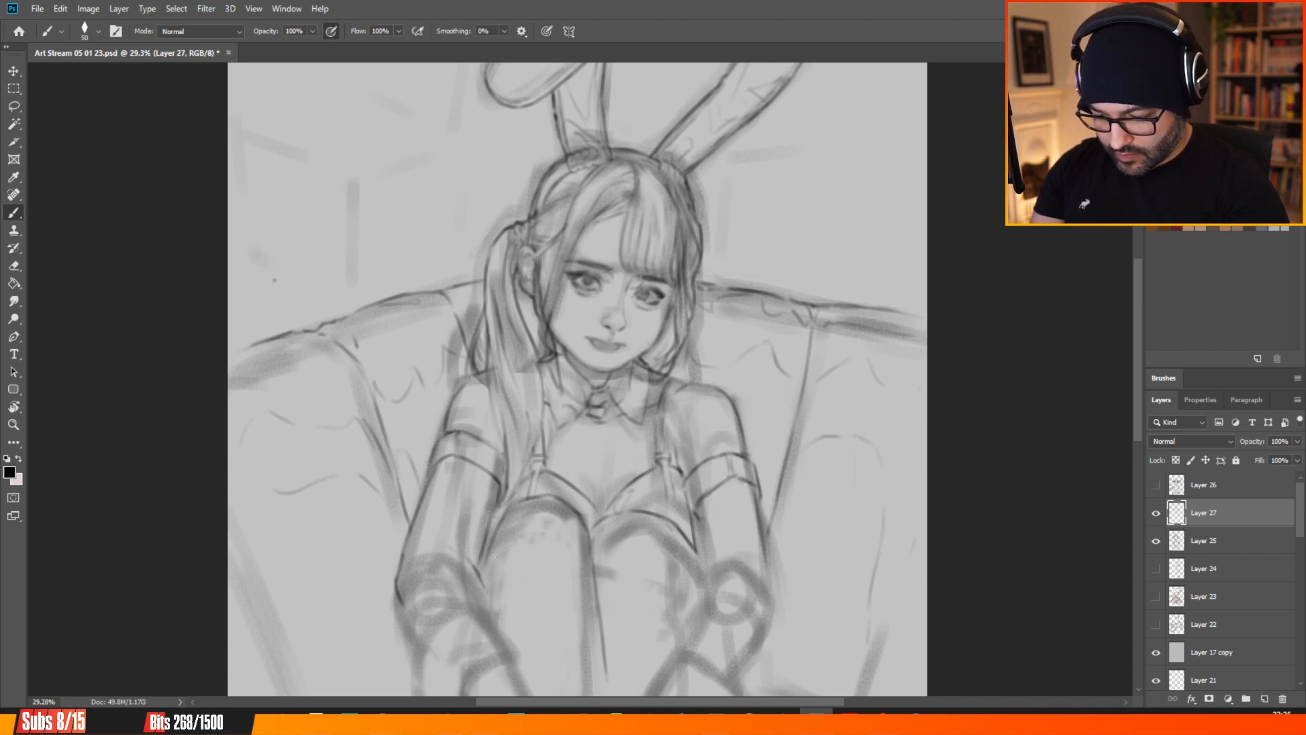
Strengthen the outer contours of both raised knees and the outer elbow edge on the side opposite the ponytail.
drag(482, 565, 498, 519)
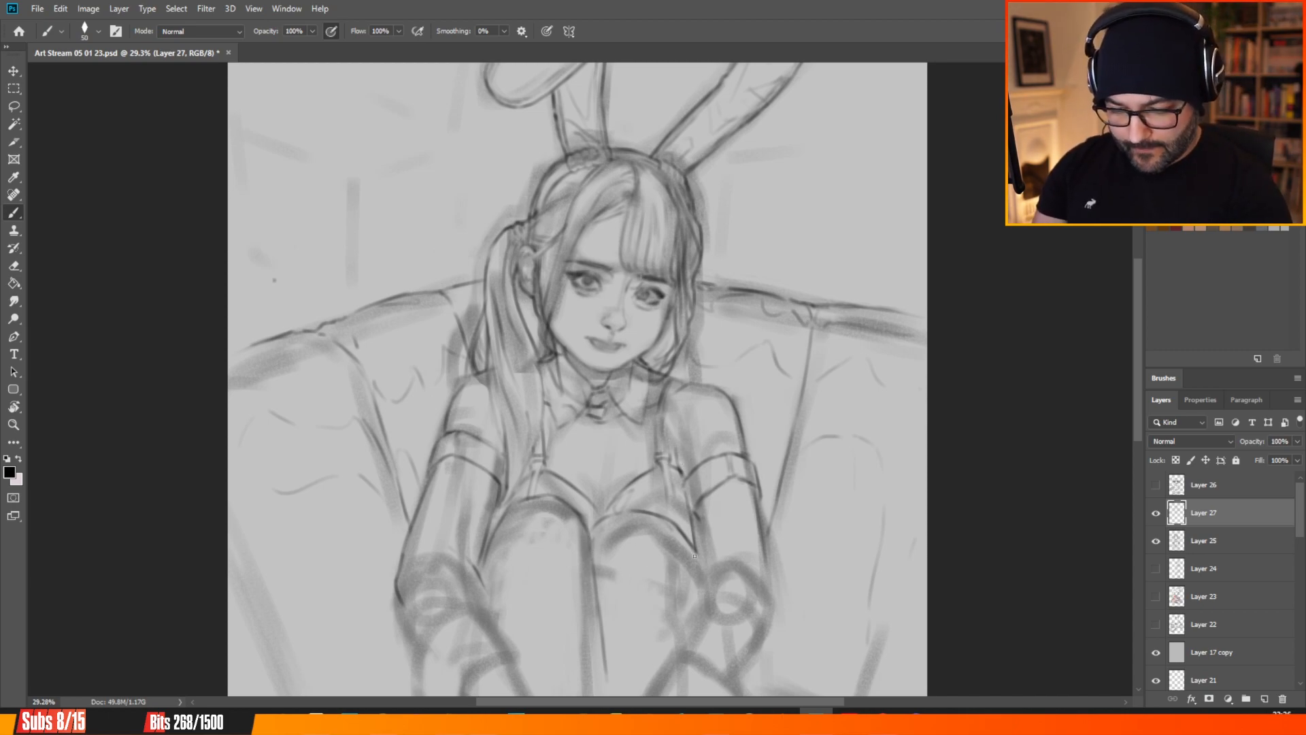
mouse_move(694, 542)
mouse_down()
mouse_move(698, 591)
mouse_move(679, 641)
mouse_up()
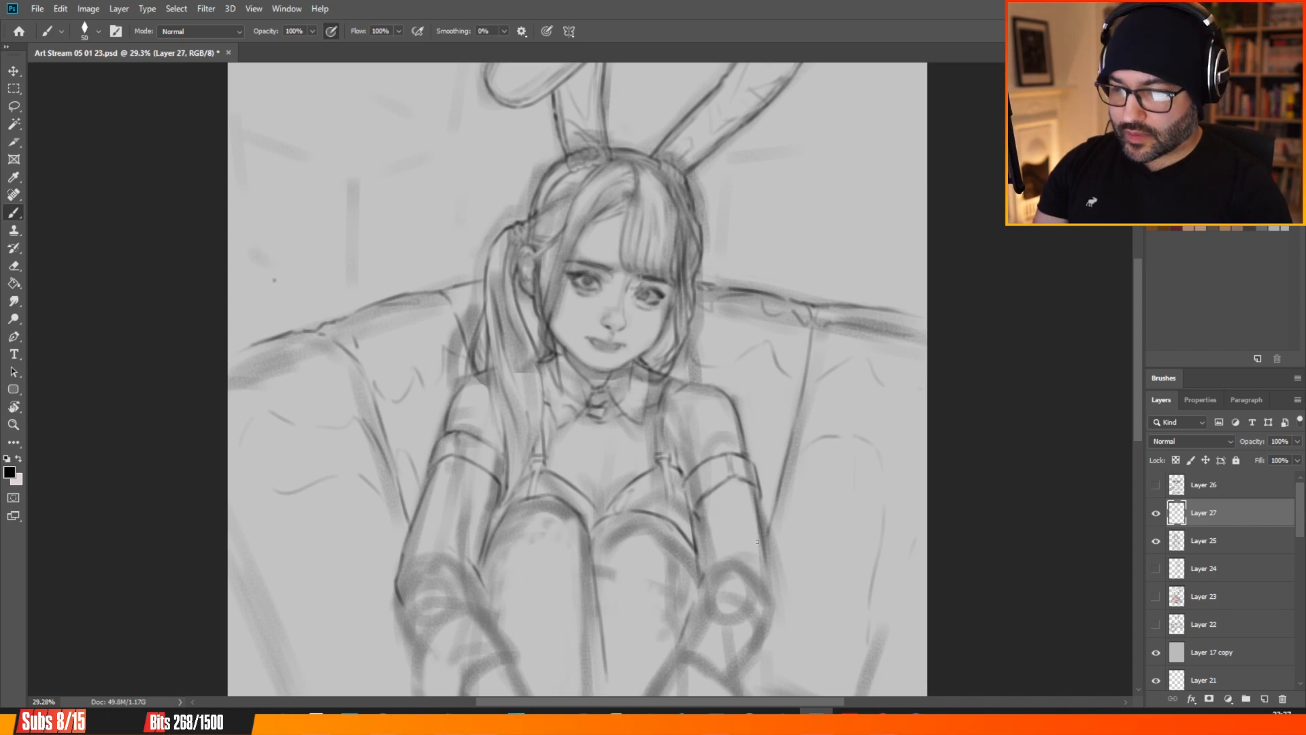
mouse_move(764, 556)
mouse_down()
mouse_move(766, 633)
mouse_move(768, 588)
mouse_move(763, 623)
mouse_up()
scroll(574, 675, down, 8)
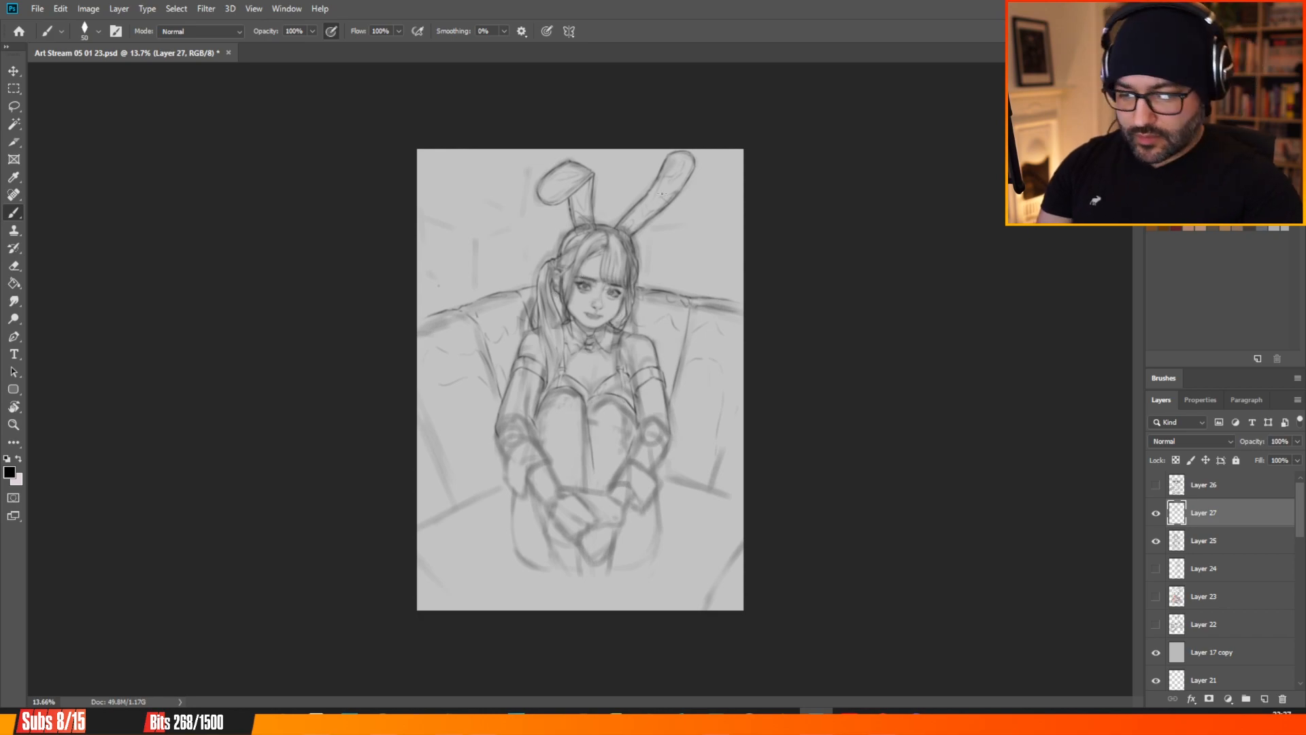
Add a new layer above Layer 27 and set its blend mode to Multiply.
scroll(672, 173, up, 8)
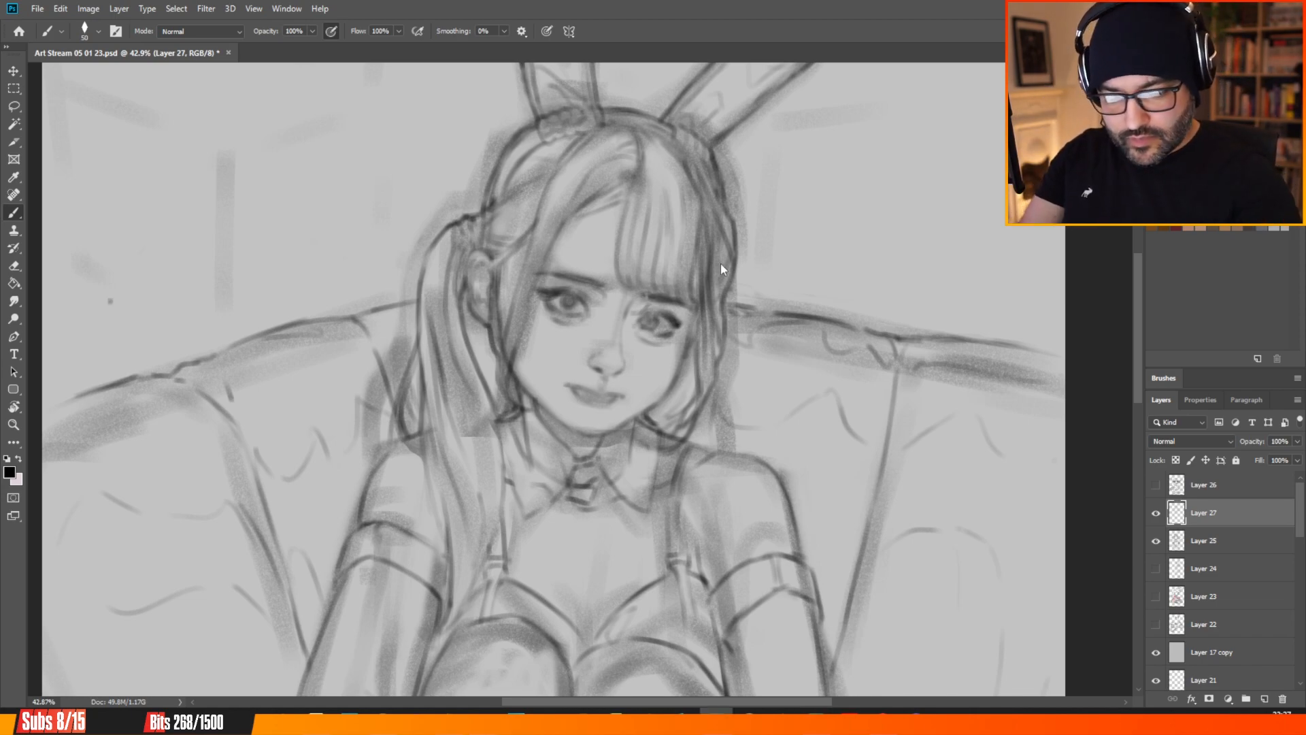
click(1264, 698)
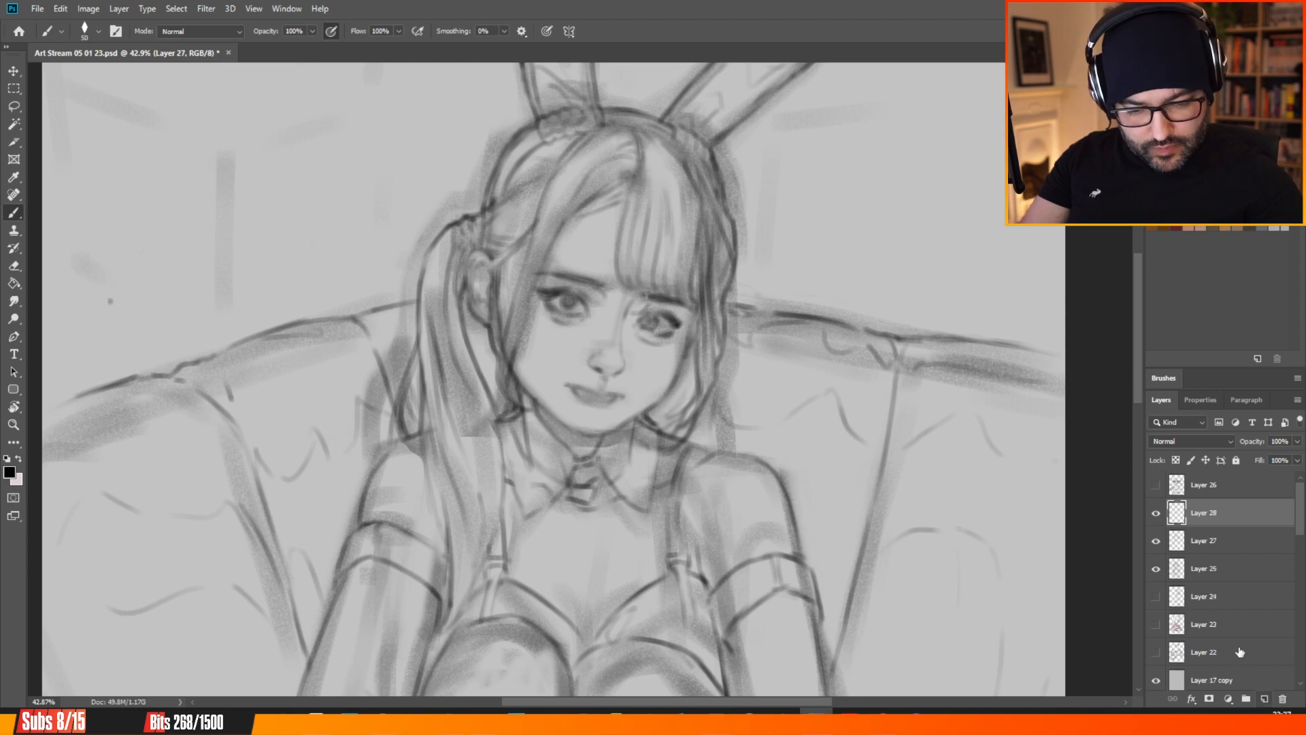
click(1186, 441)
click(1161, 420)
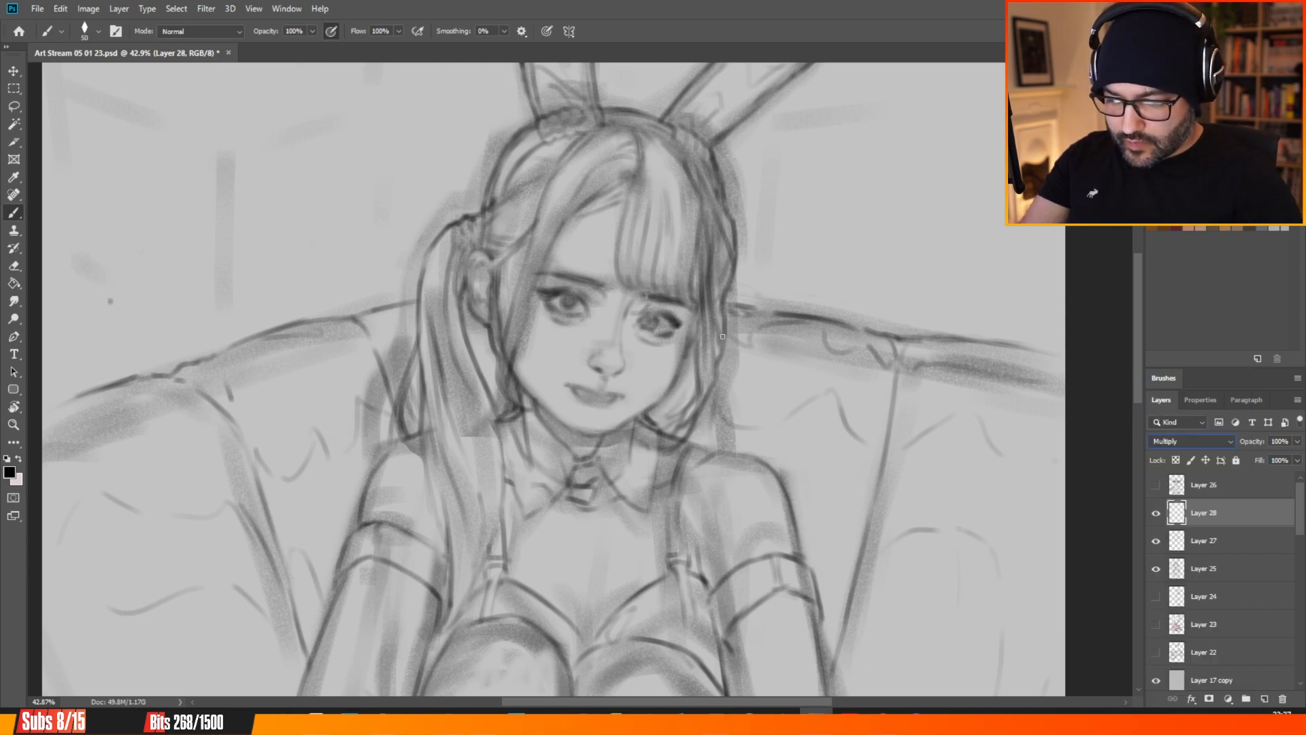
Set the foreground colour to mid grey #676565 and the brush size to 28 px.
click(10, 472)
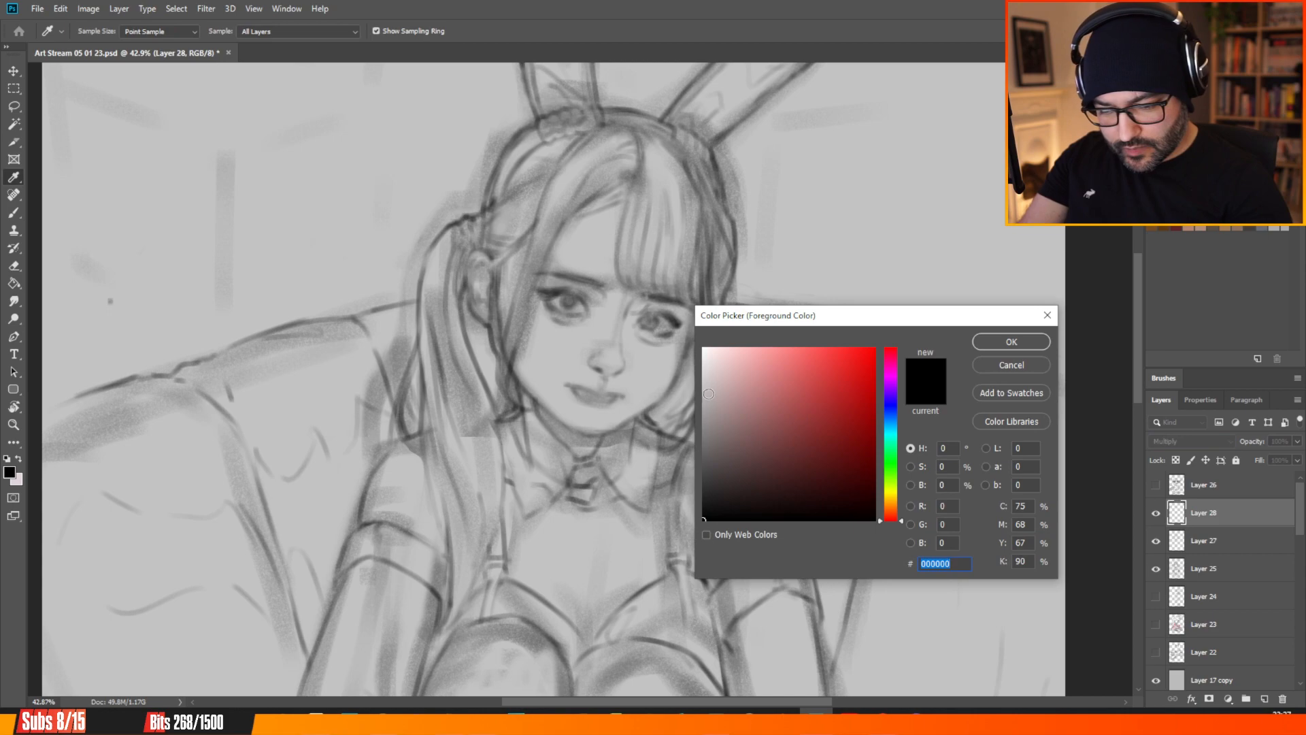
click(706, 448)
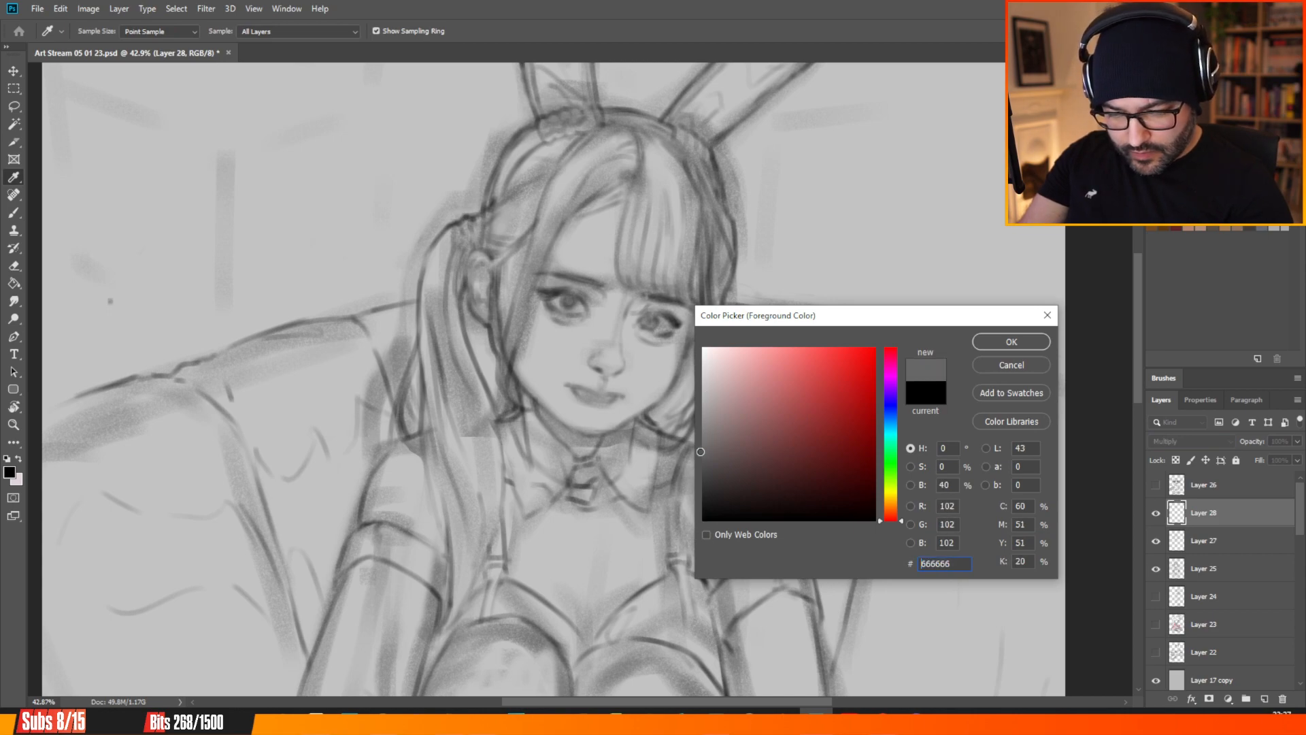
click(1011, 341)
key(b)
right_click(591, 283)
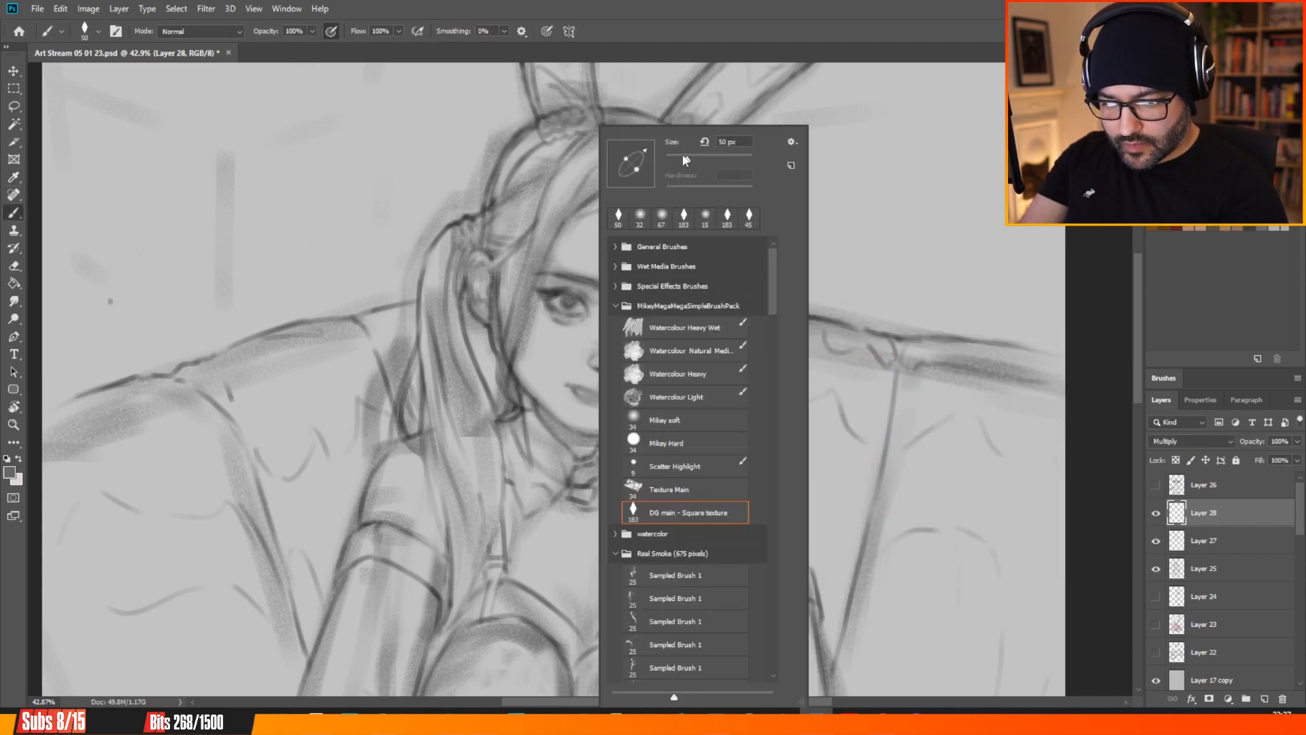
drag(683, 158, 677, 159)
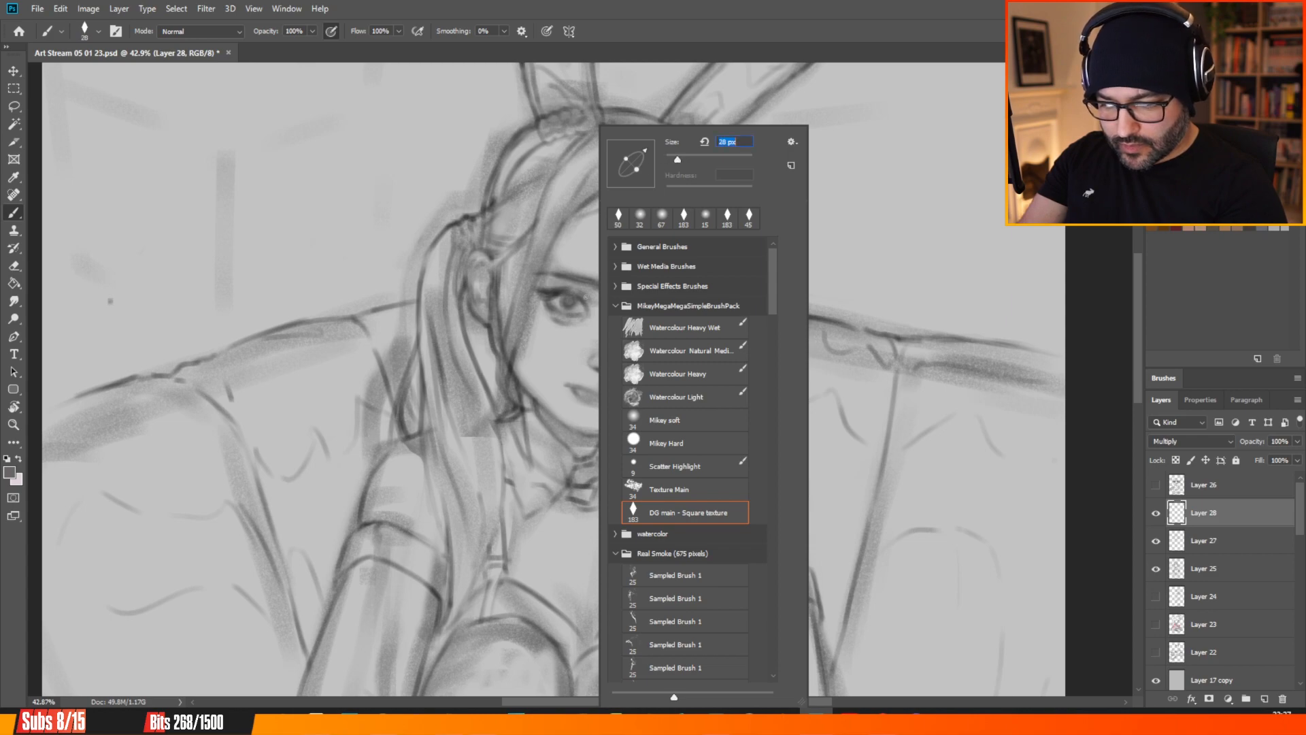
click(592, 315)
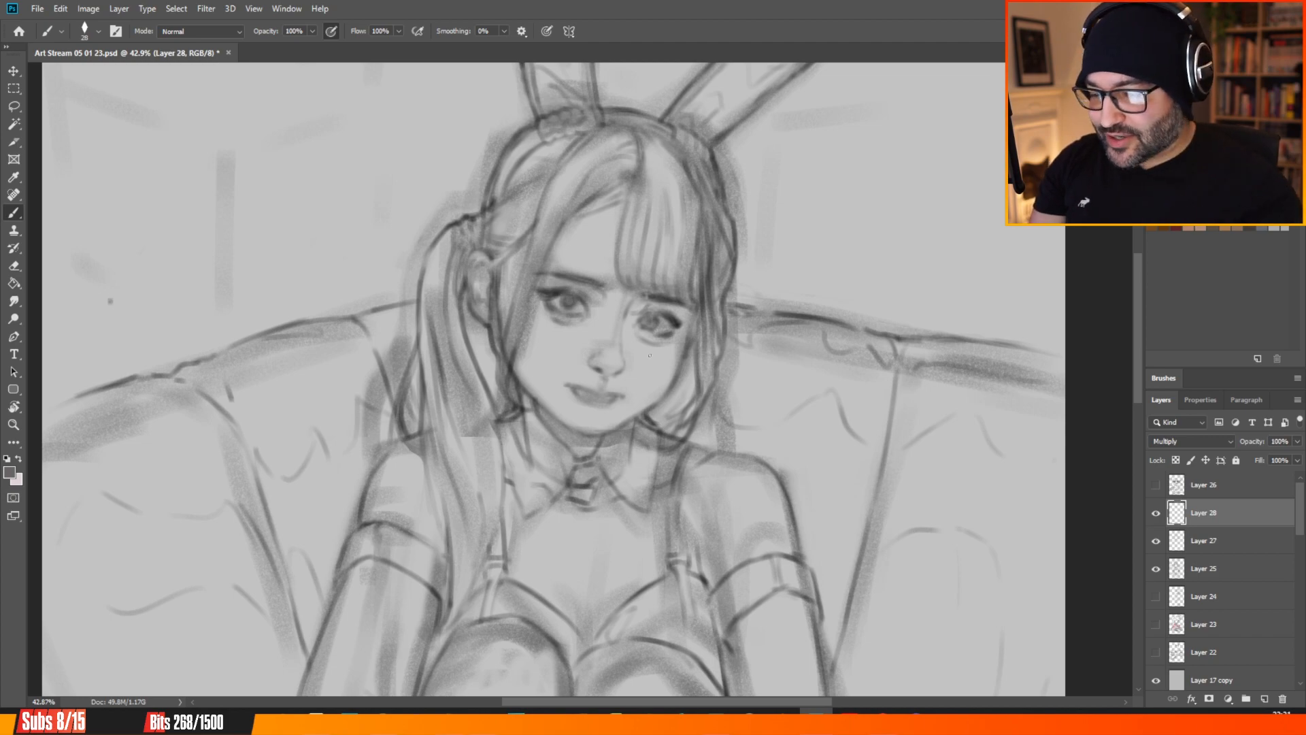
Reduce the brush size to 23 px and choose a very dark grey foreground colour for the face details.
scroll(650, 355, up, 2)
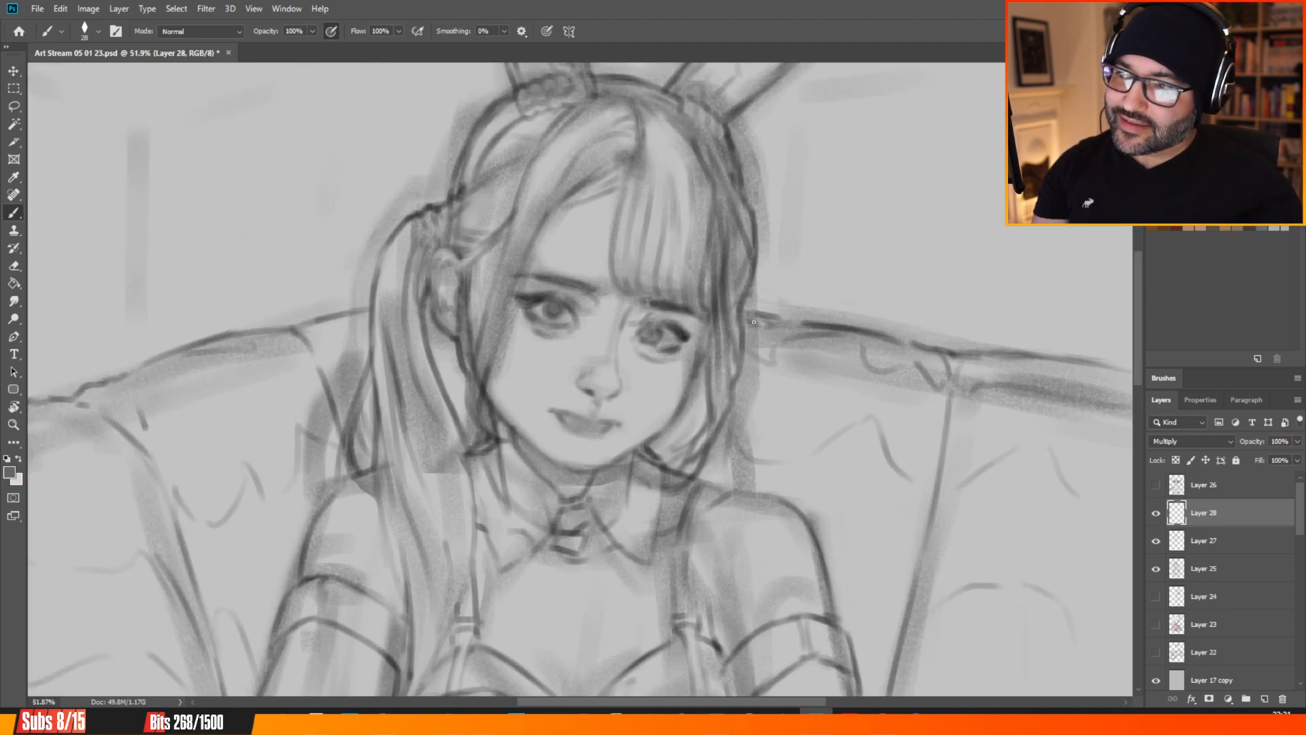
right_click(757, 260)
drag(863, 160, 857, 160)
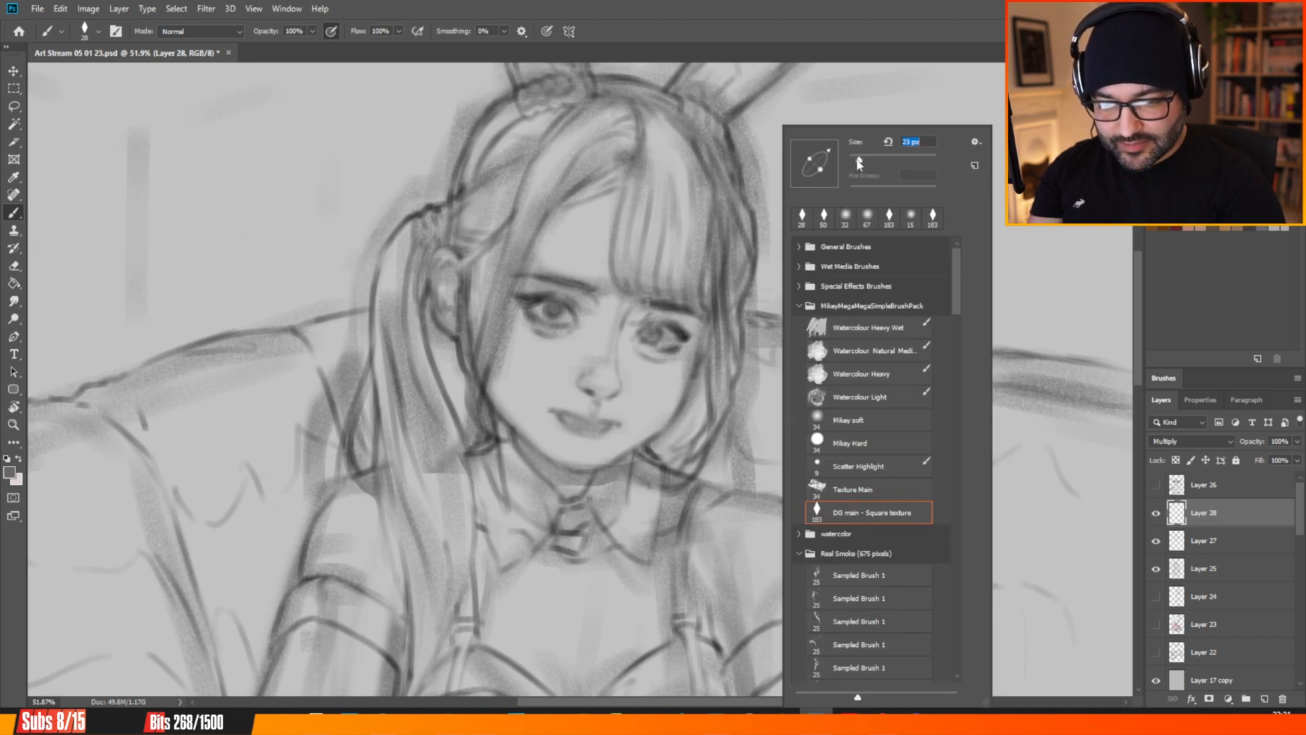
click(663, 58)
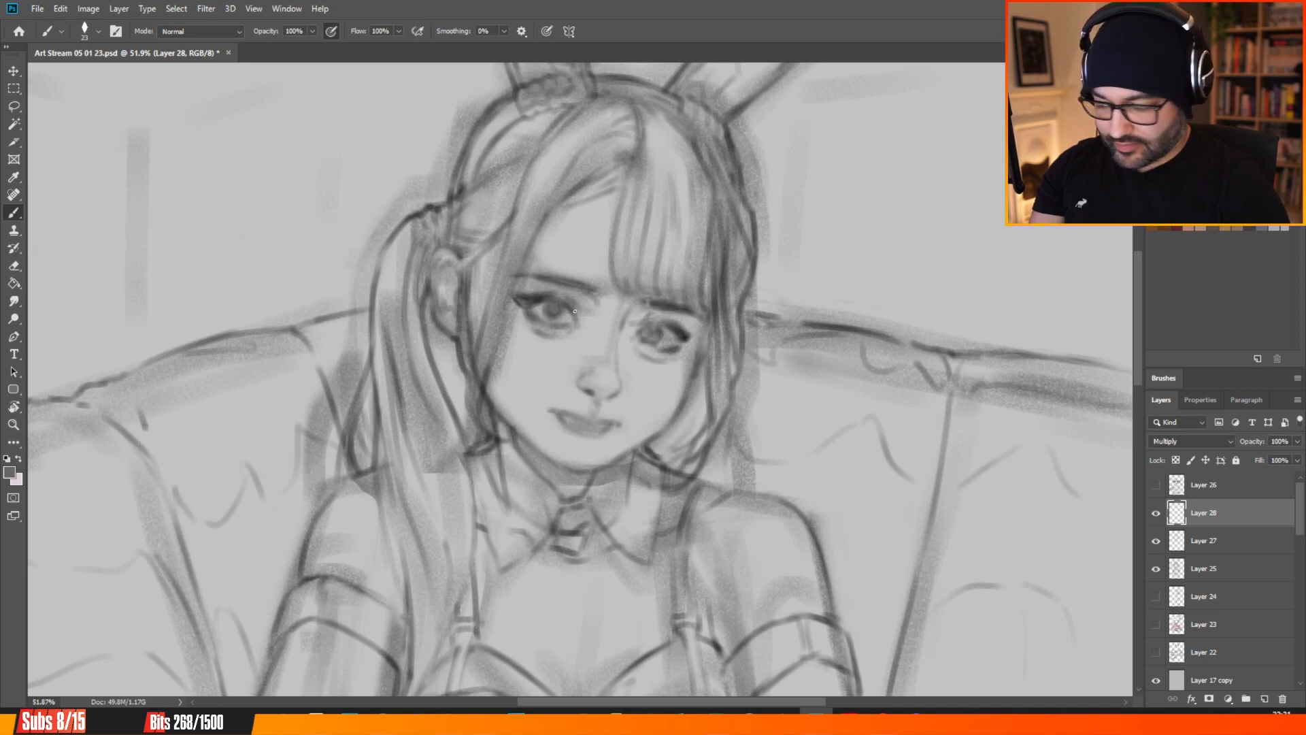
click(9, 472)
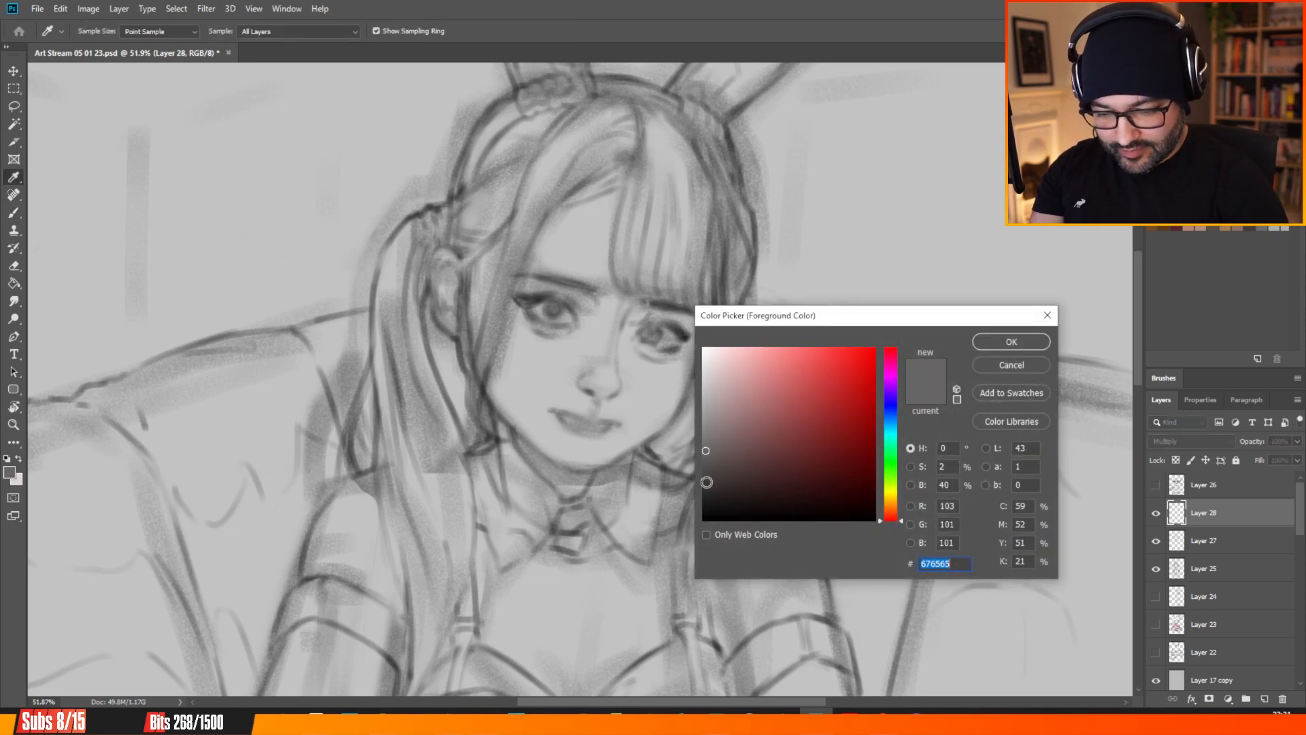
click(706, 482)
click(1012, 341)
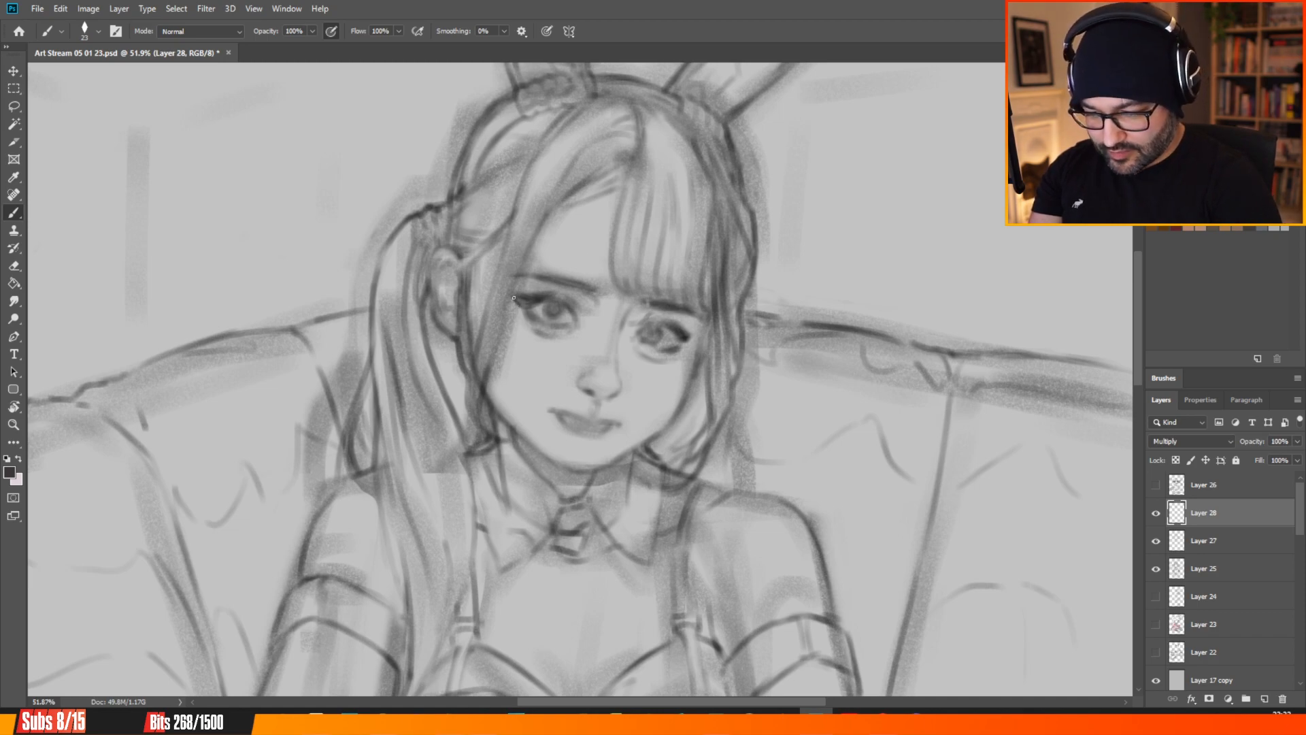
Darken the upper lash line of the ponytail-side eye from its outer corner across the lid.
drag(514, 298, 519, 302)
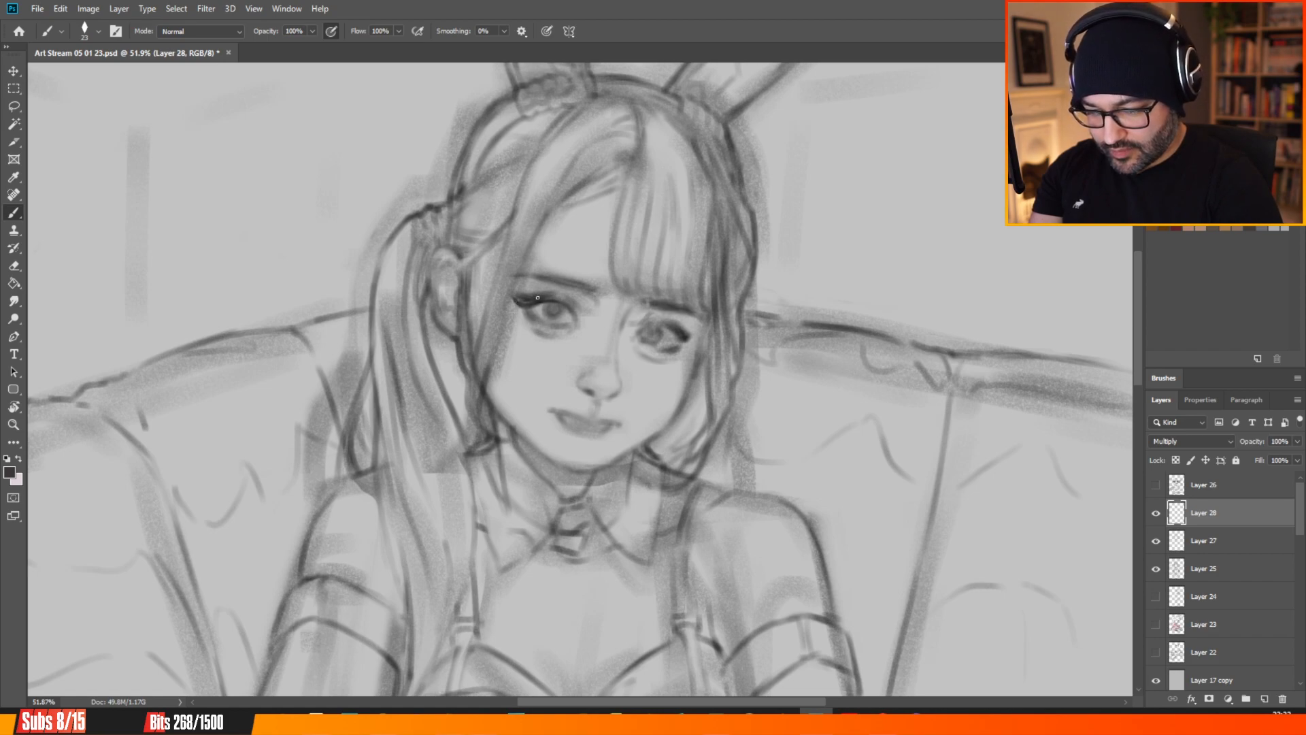
drag(535, 302, 558, 301)
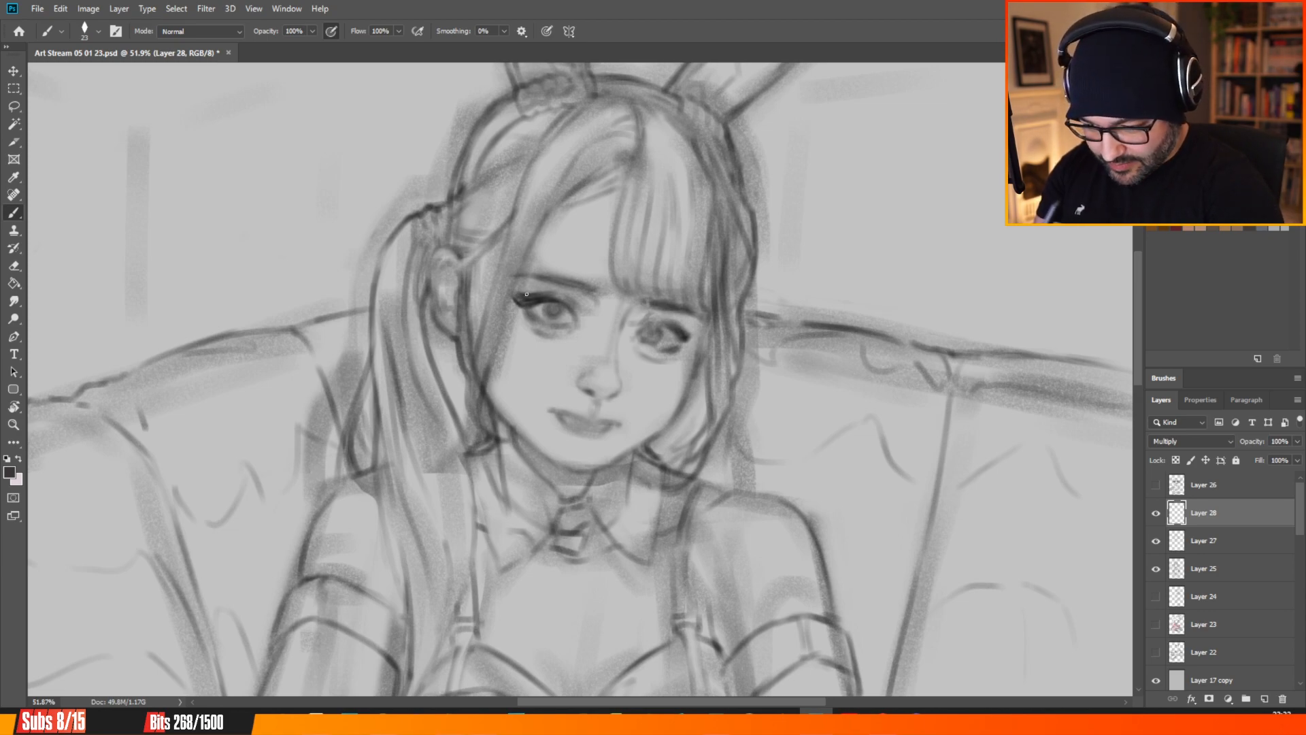
drag(537, 293, 551, 294)
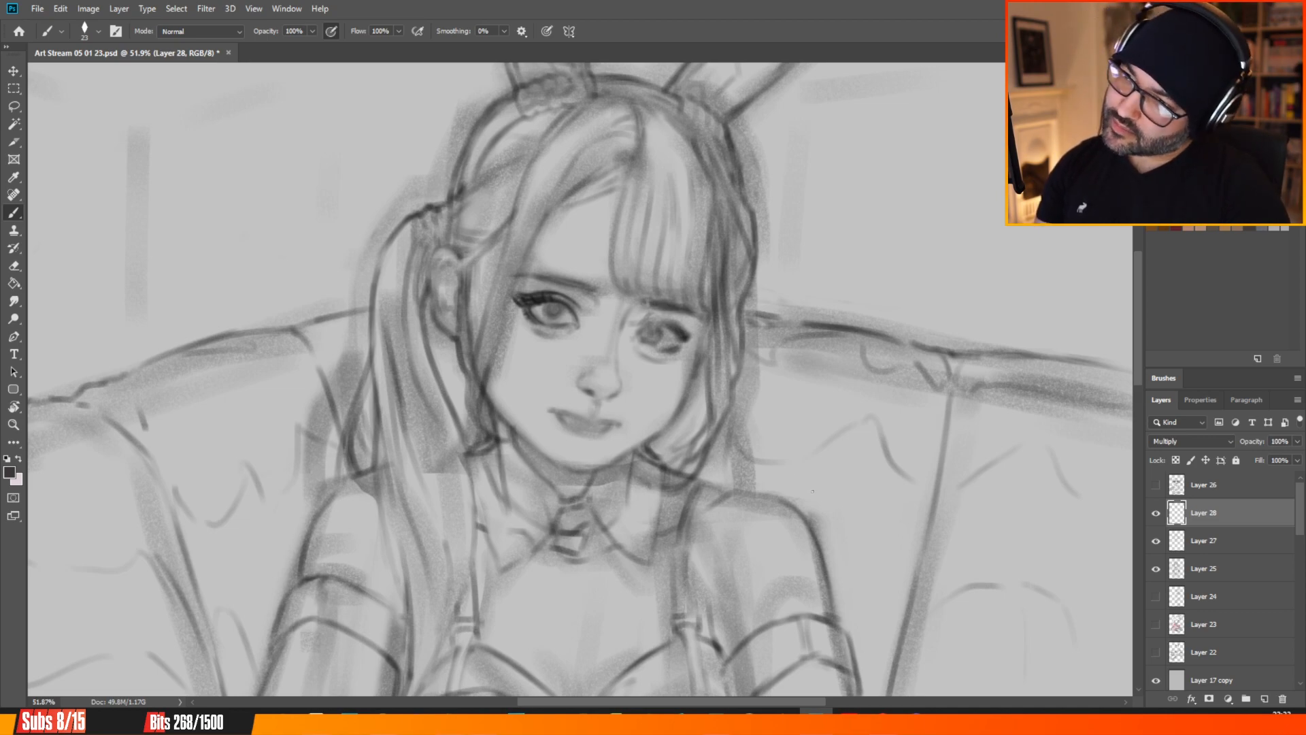
With the head levelled on the canvas, shade the iris of the ponytail-side eye just below the upper lid.
key(r)
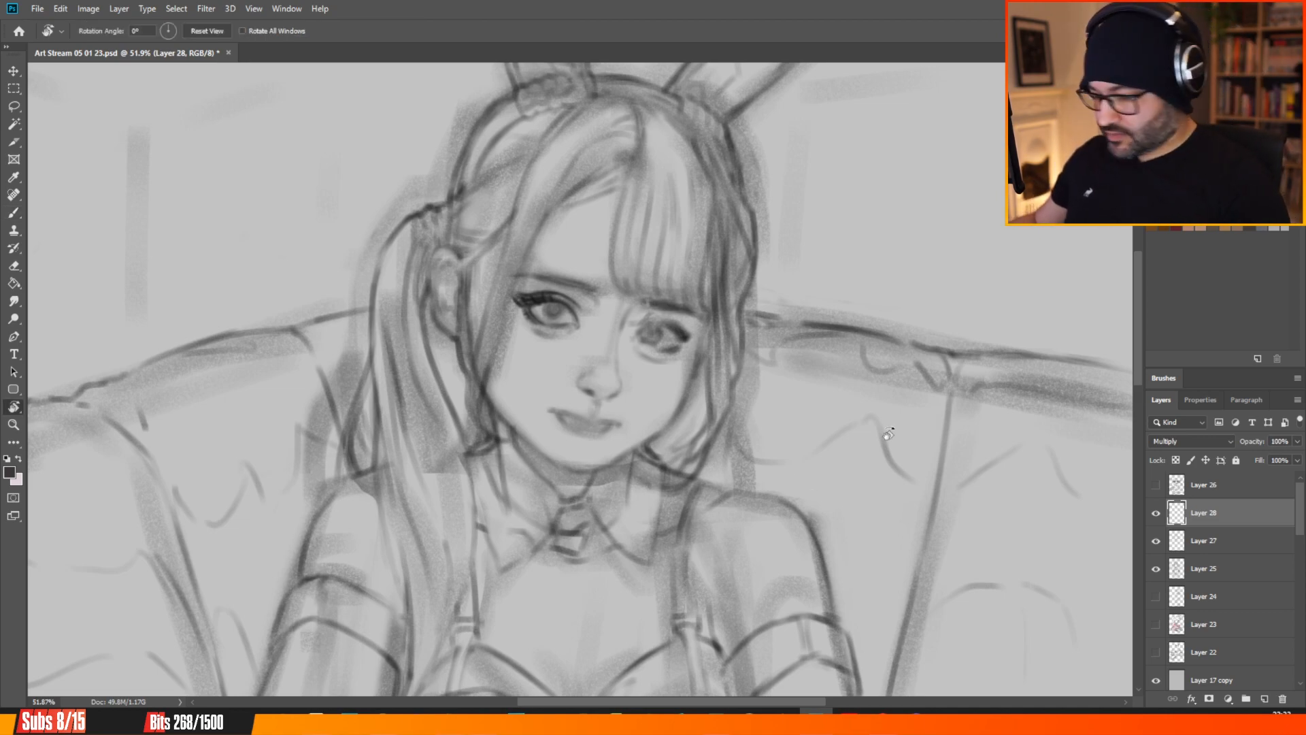
drag(890, 439, 902, 413)
mouse_move(912, 375)
mouse_down()
mouse_move(914, 392)
mouse_move(928, 383)
mouse_up()
key(b)
key(r)
key(b)
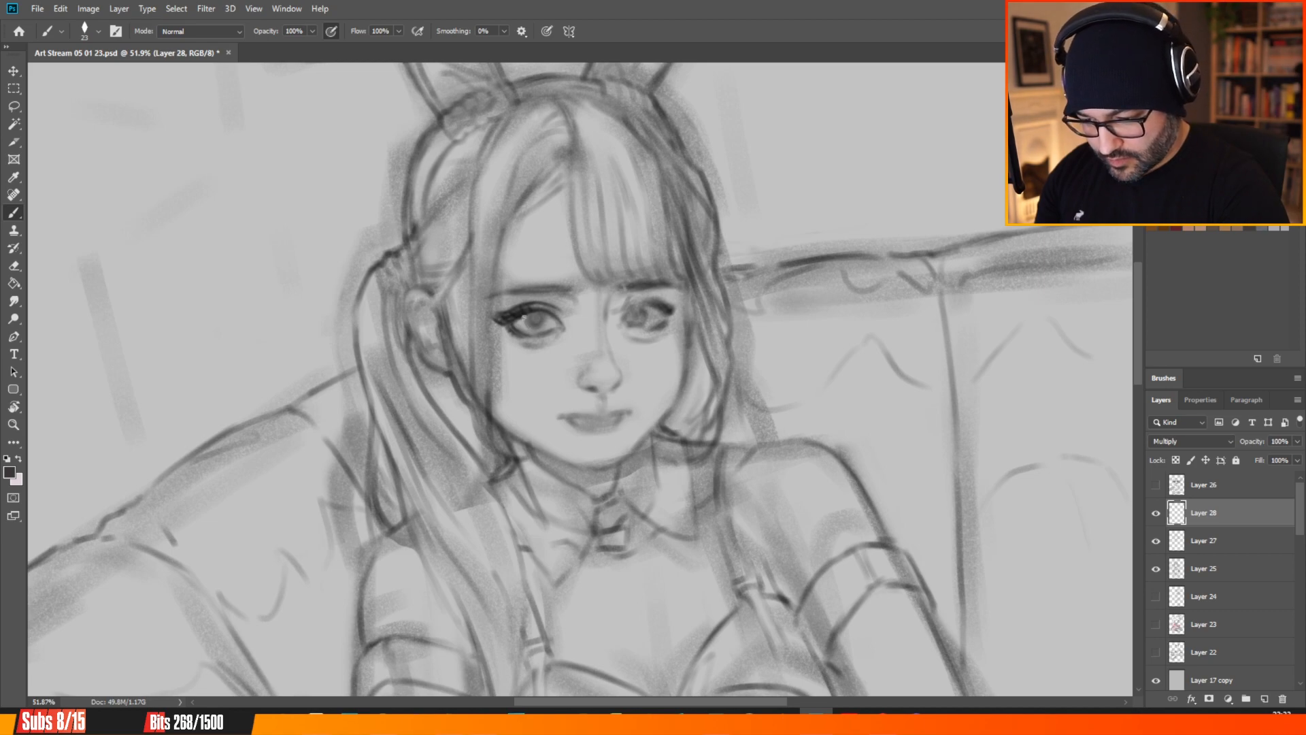
drag(524, 318, 528, 331)
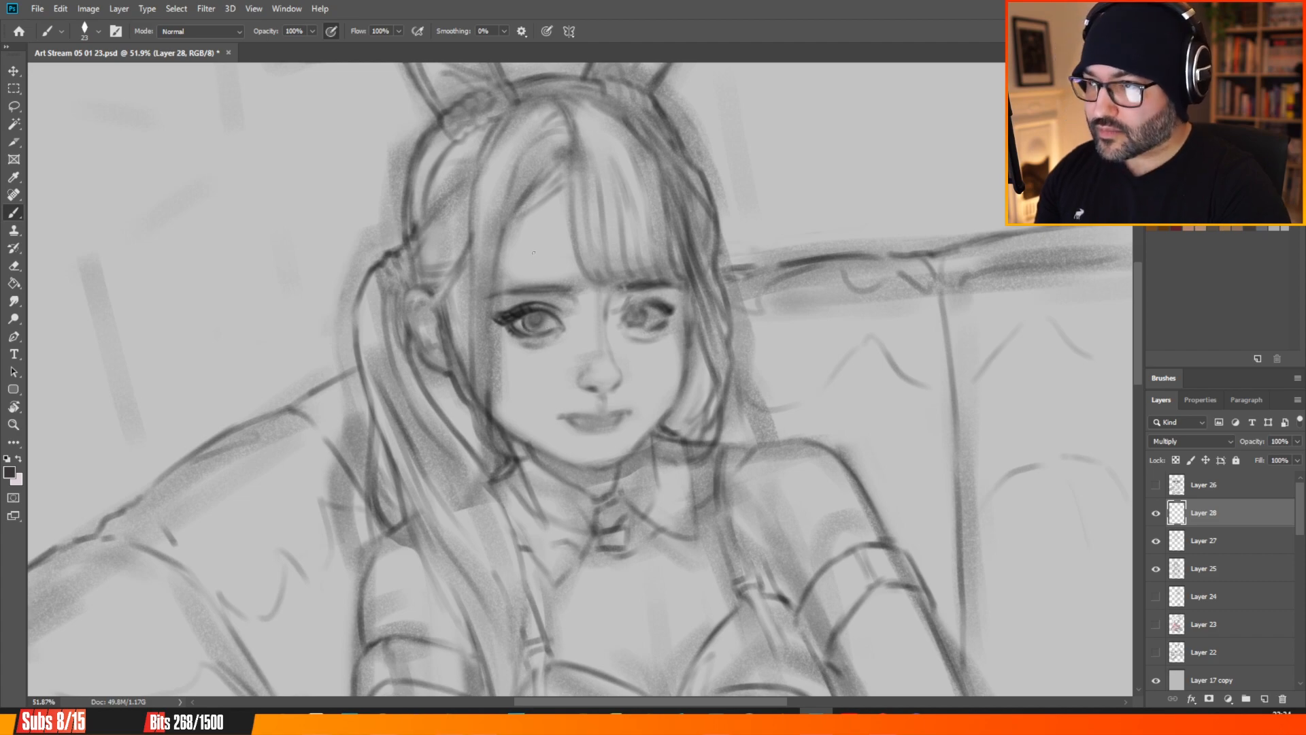
Draw the irises and pupils of both eyes on Layer 28 with a dark soft brush and save the document.
drag(535, 325, 525, 328)
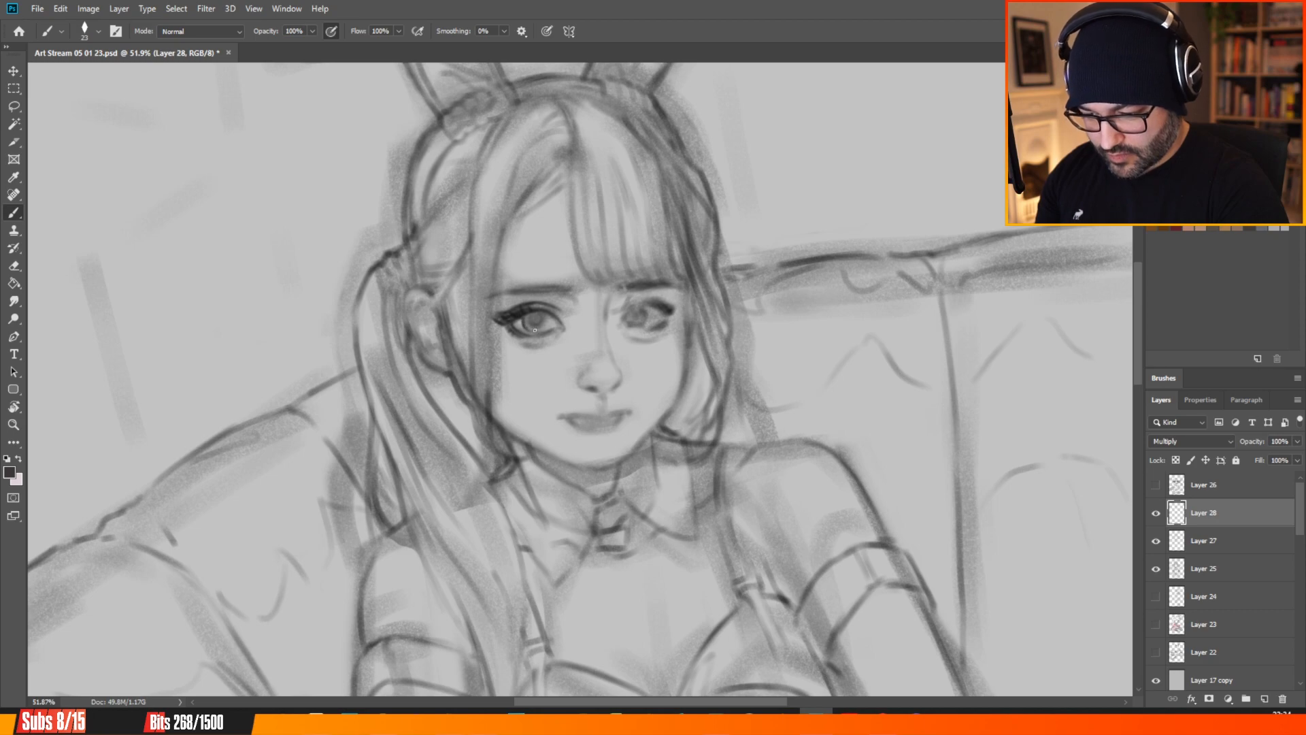
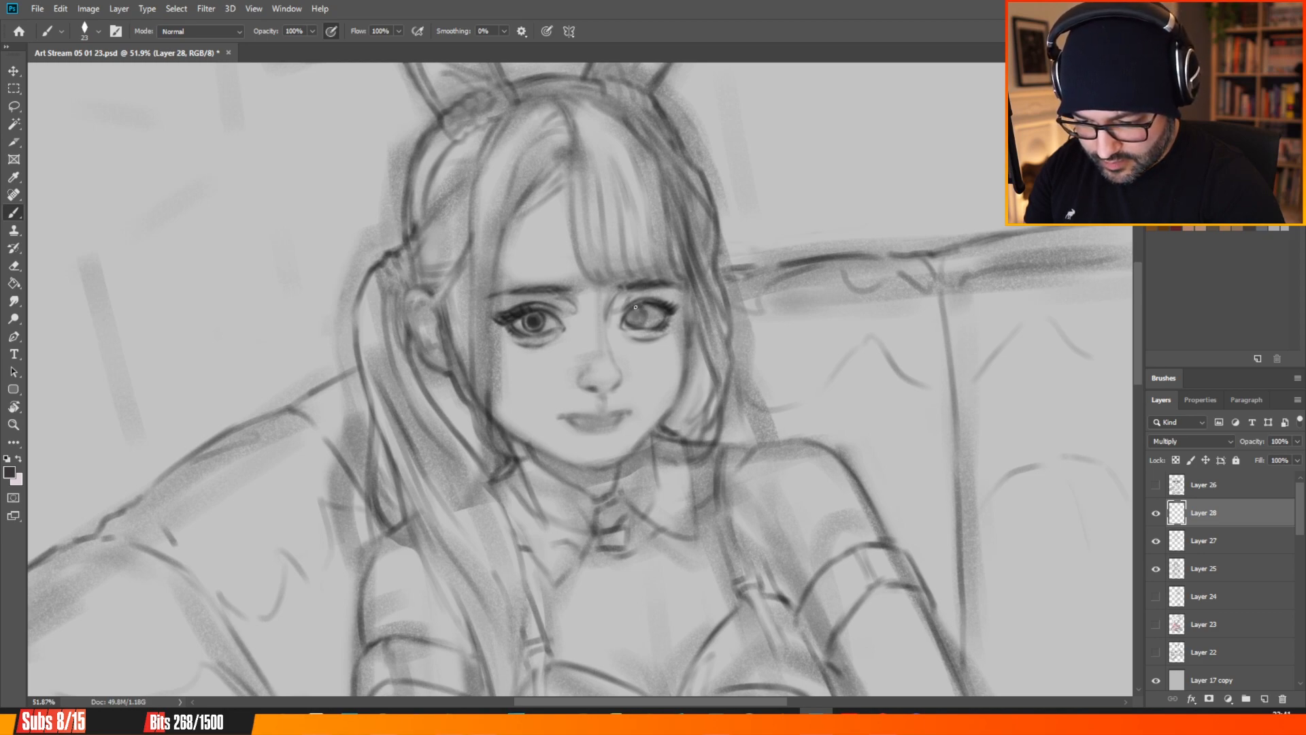
drag(640, 307, 641, 310)
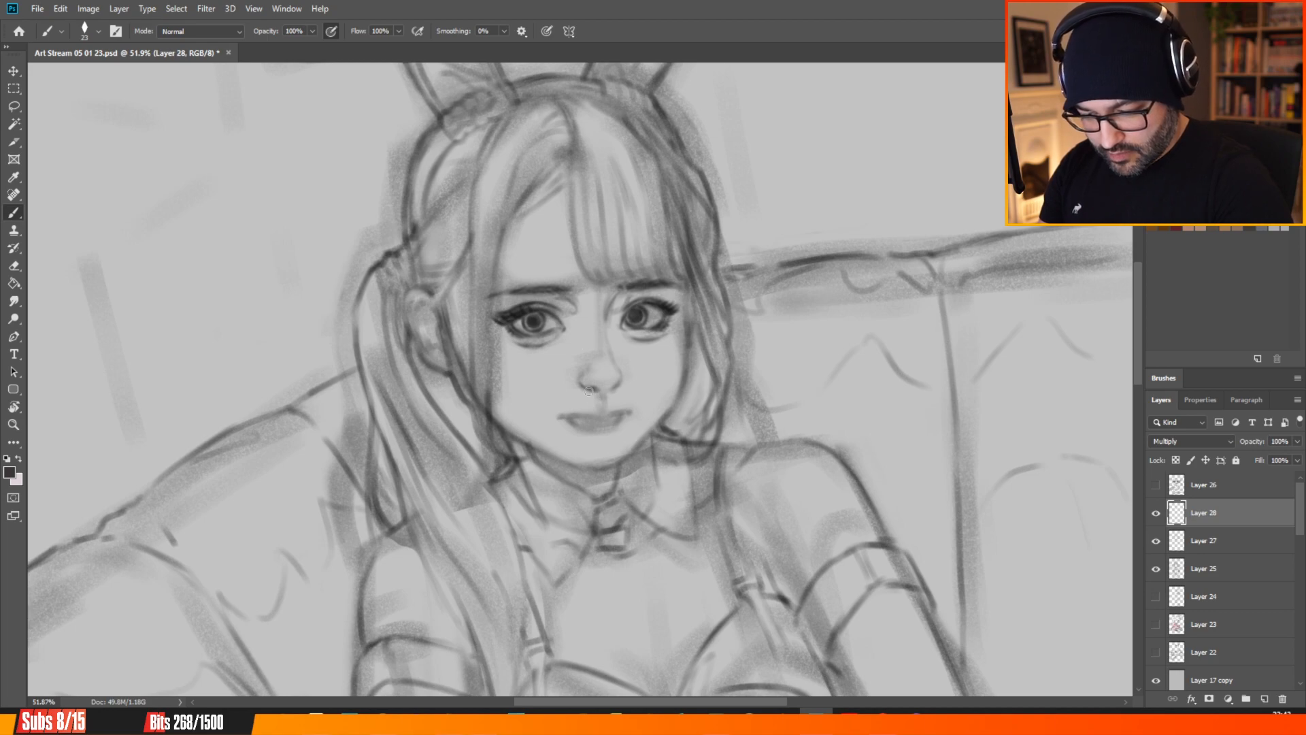
key(alt+bracketleft)
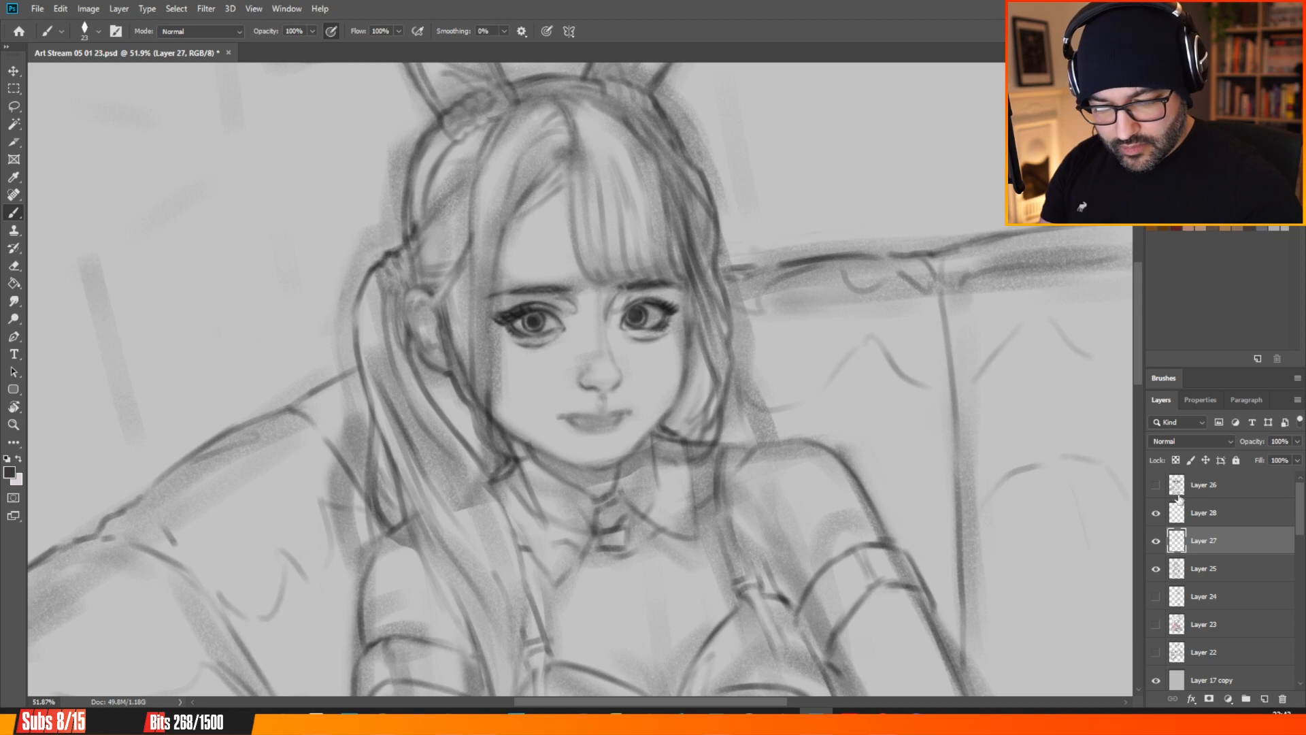
key(alt+bracketright)
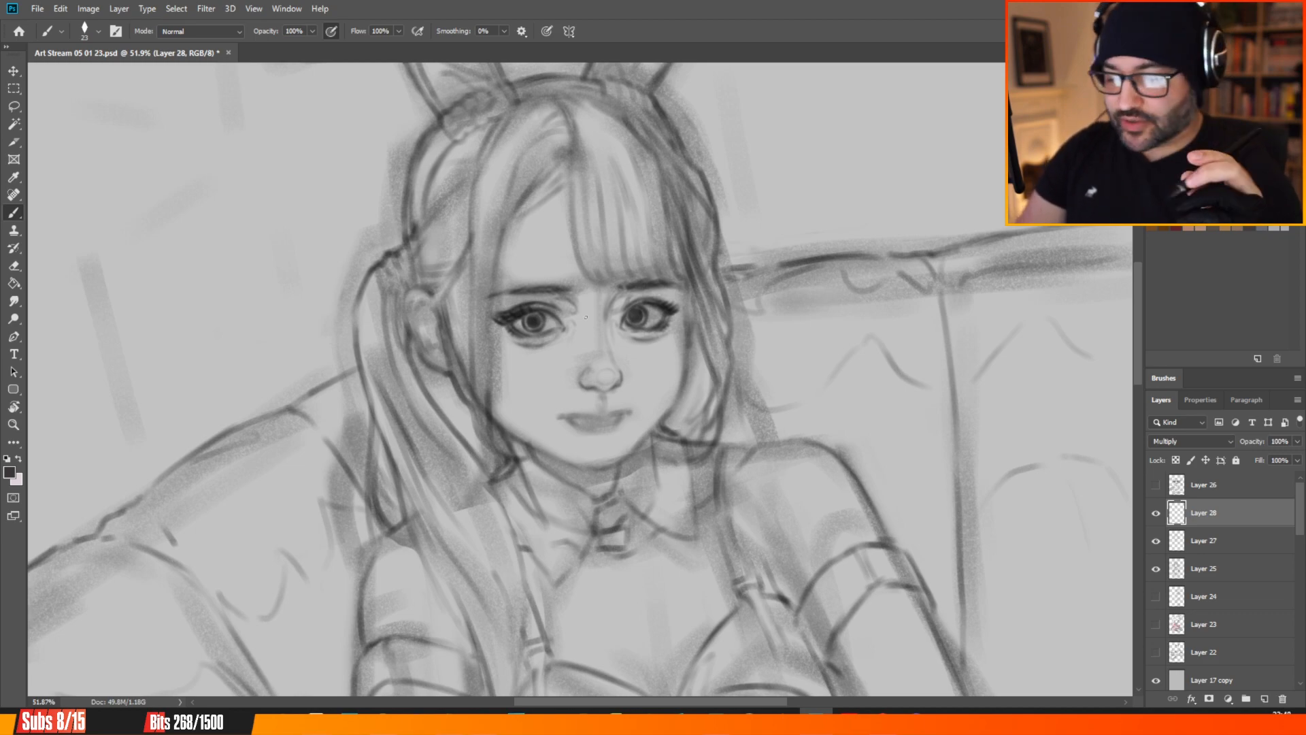
click(38, 10)
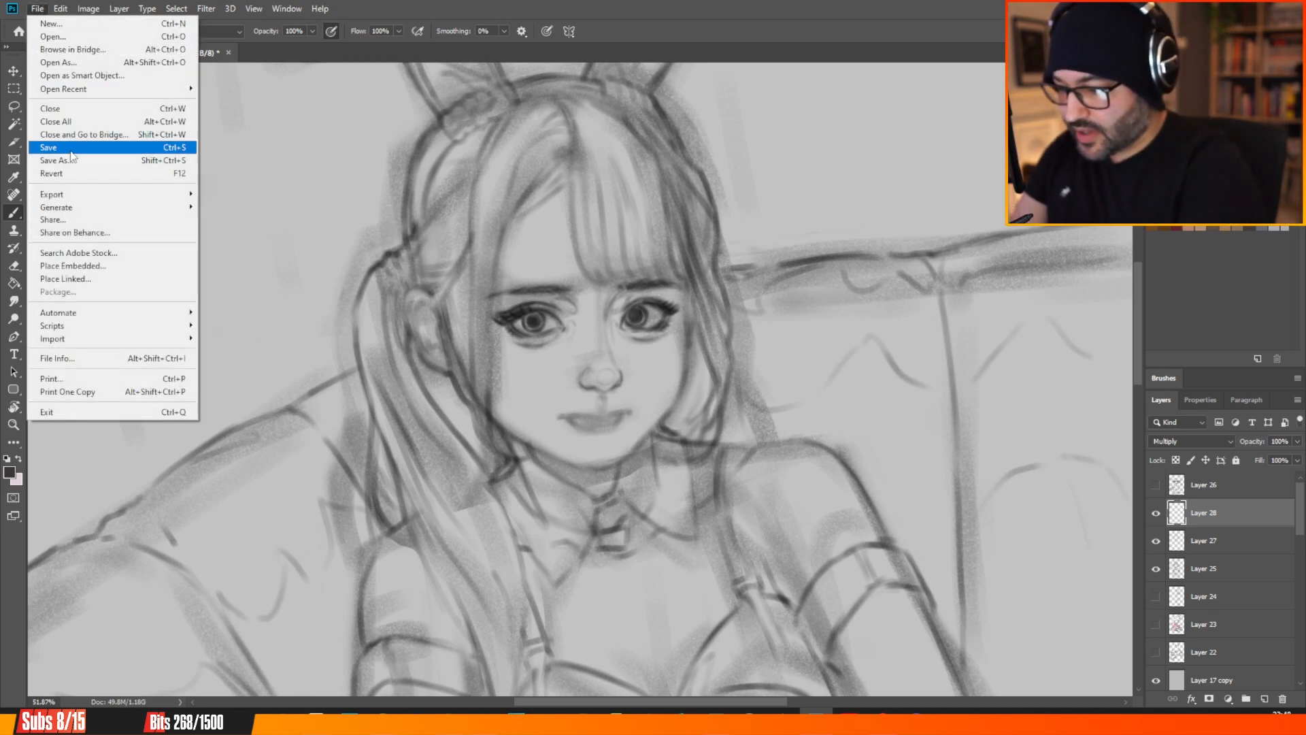
click(48, 147)
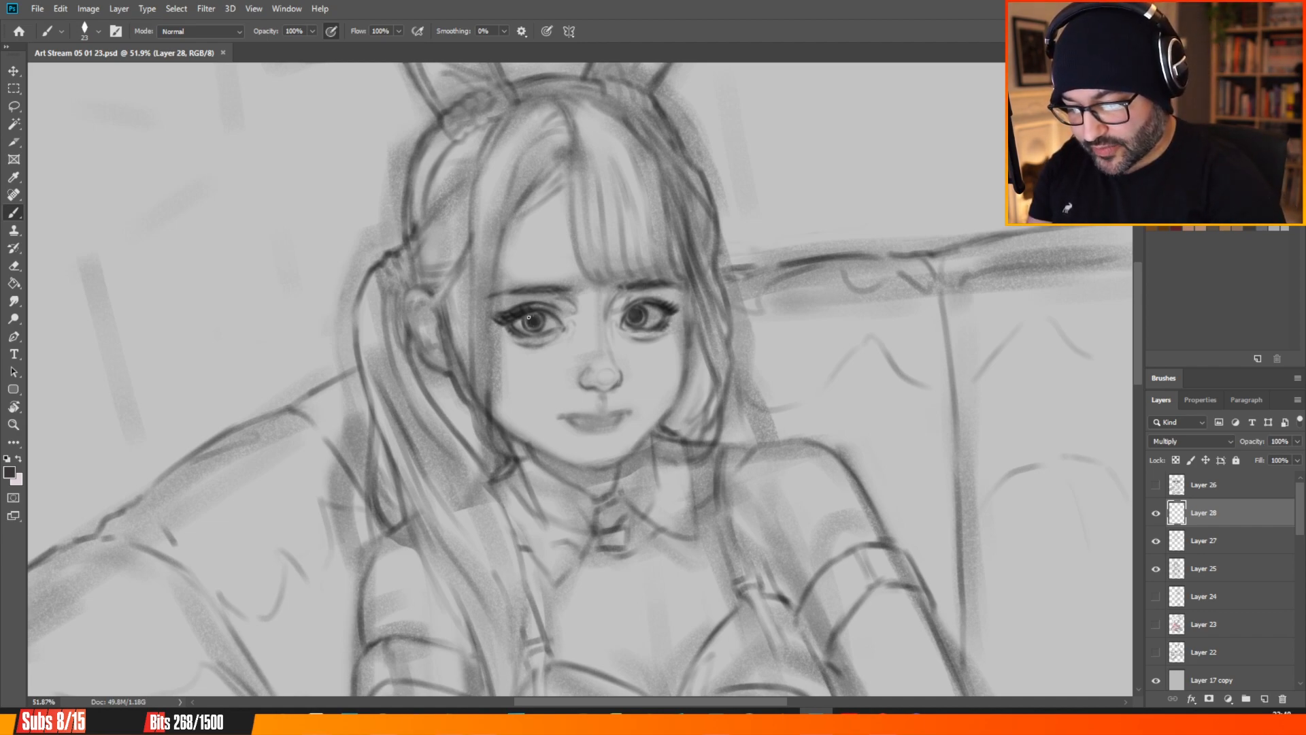
Refine the pupil of the eye nearest the visible ear on Layer 28 and save the document.
drag(528, 317, 527, 321)
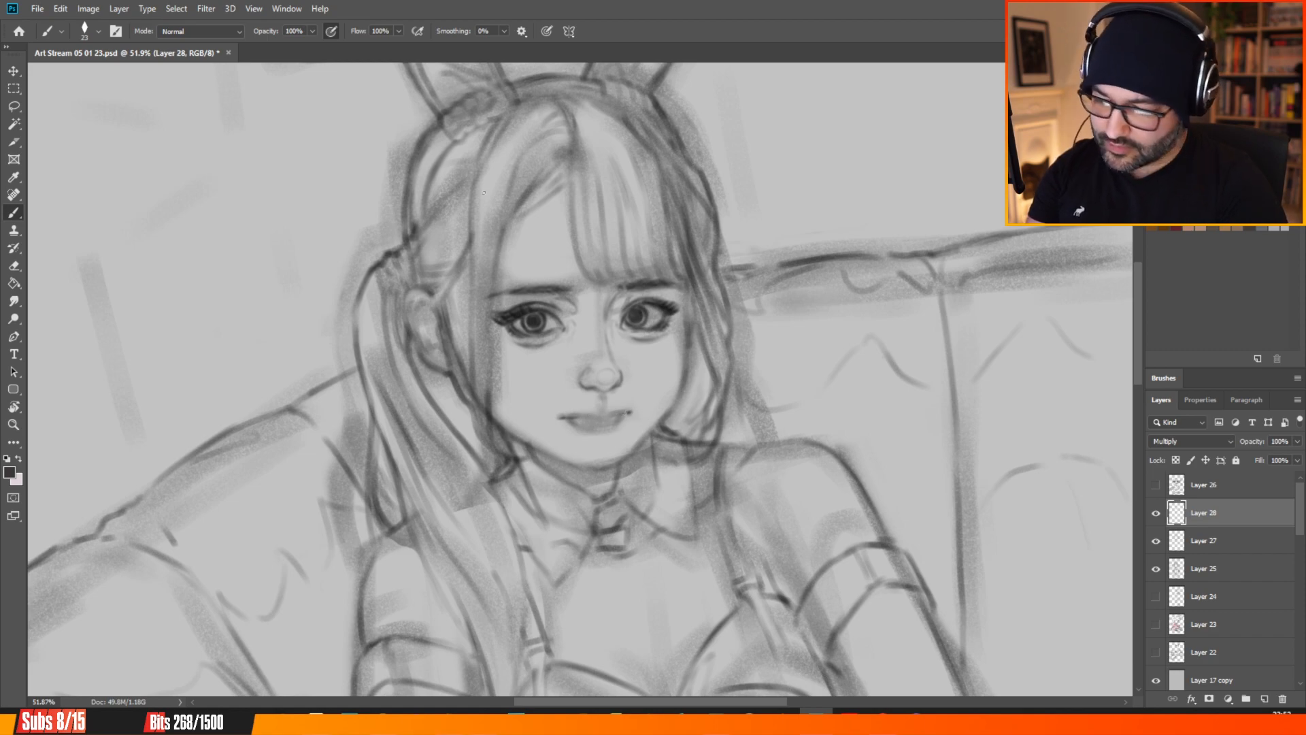
click(37, 8)
click(48, 151)
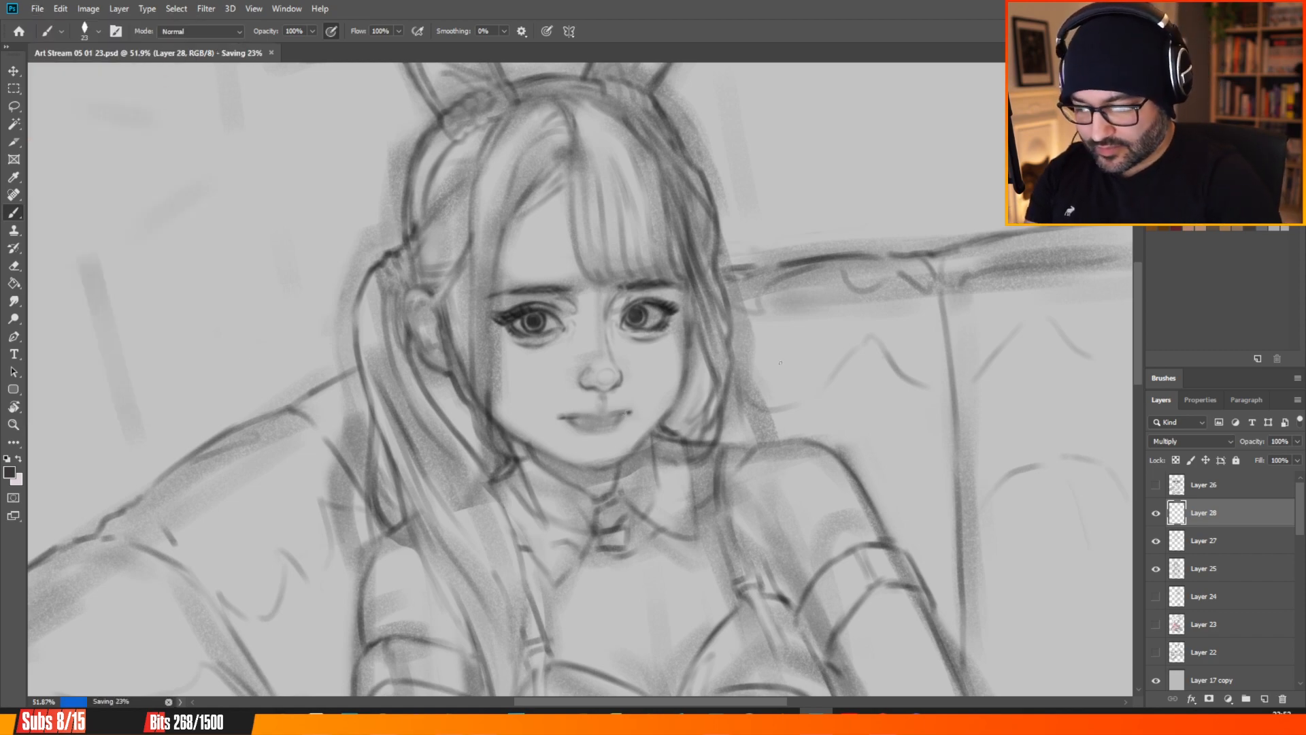
Add a new layer above Layer 28, paint white highlights in both eyes, and restore the dark brush colour.
click(1263, 699)
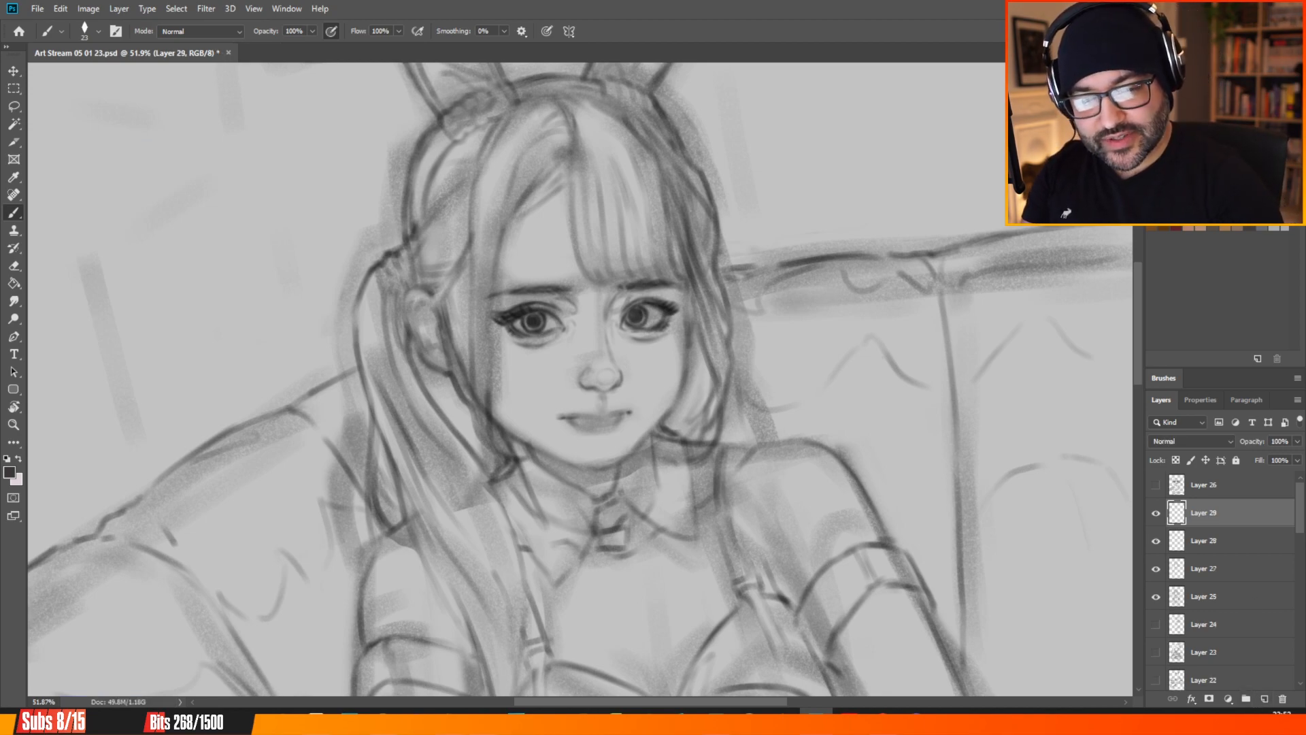
key(x)
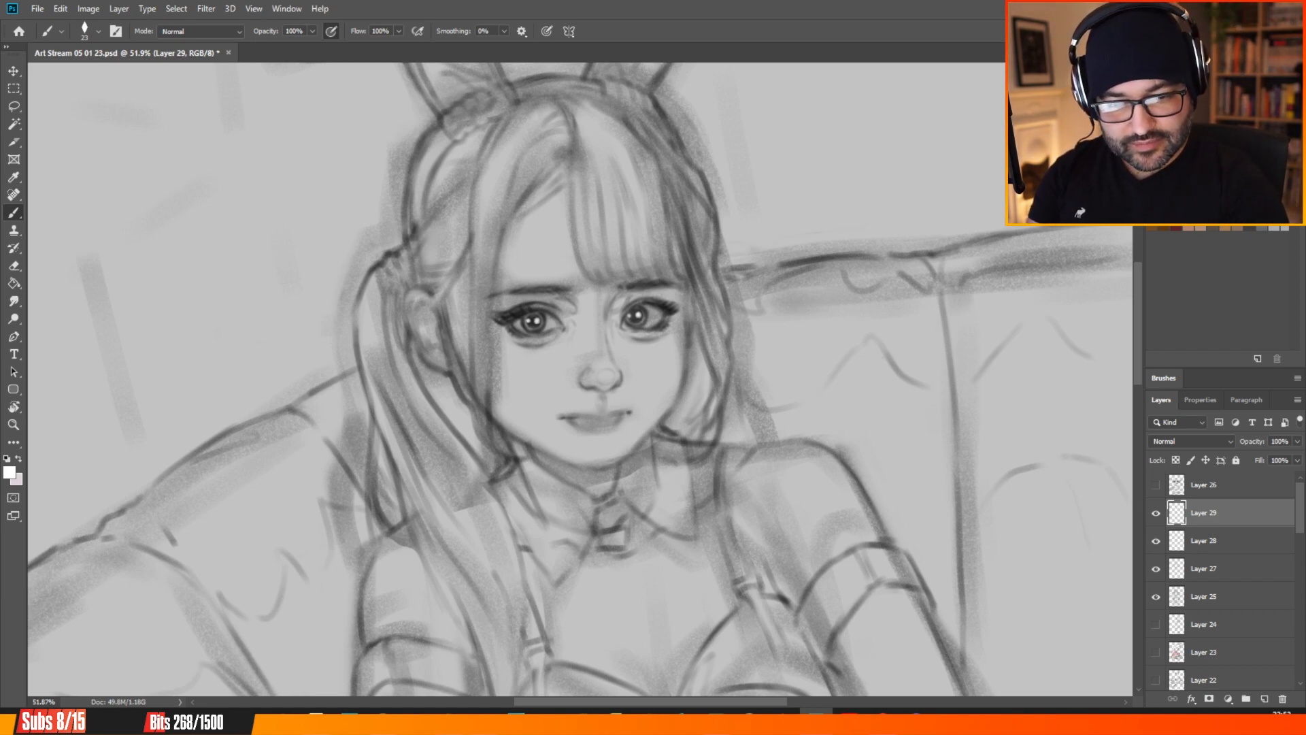
key(d)
Define the mouth line and lips with dark strokes on Layer 28.
click(1204, 540)
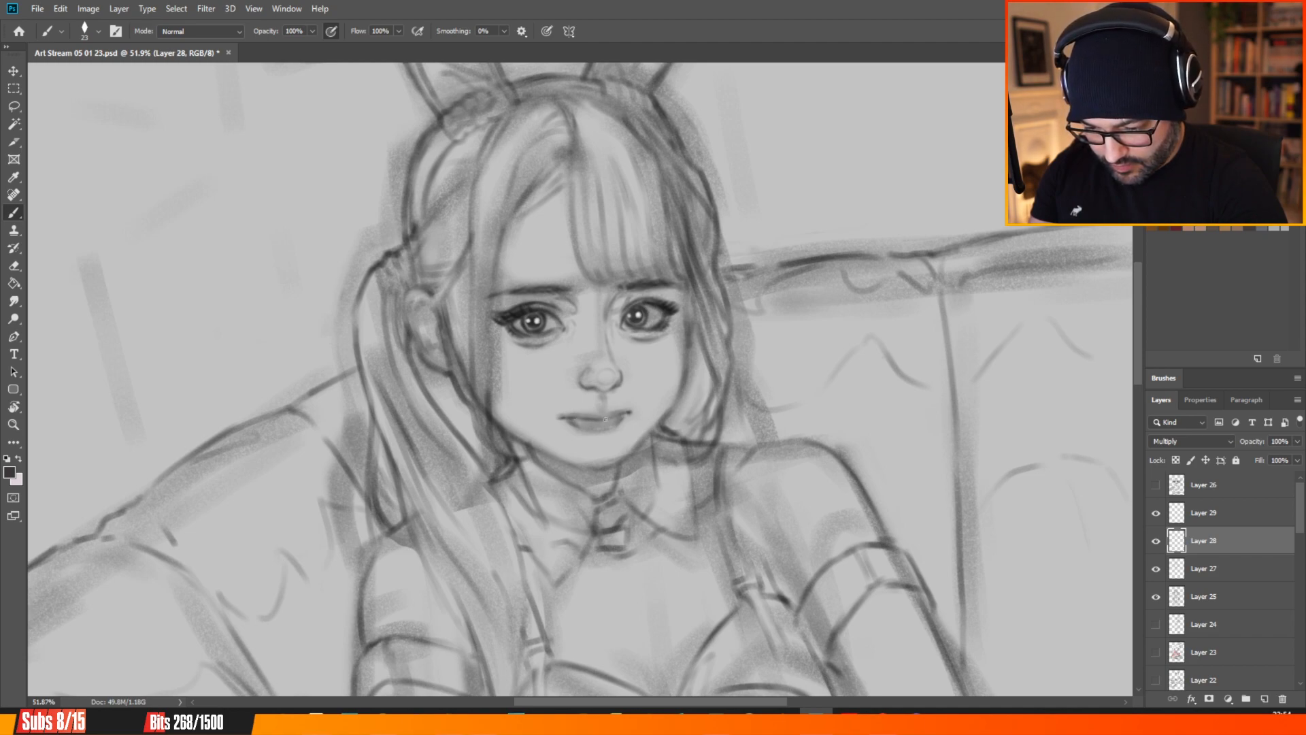
drag(565, 418, 579, 427)
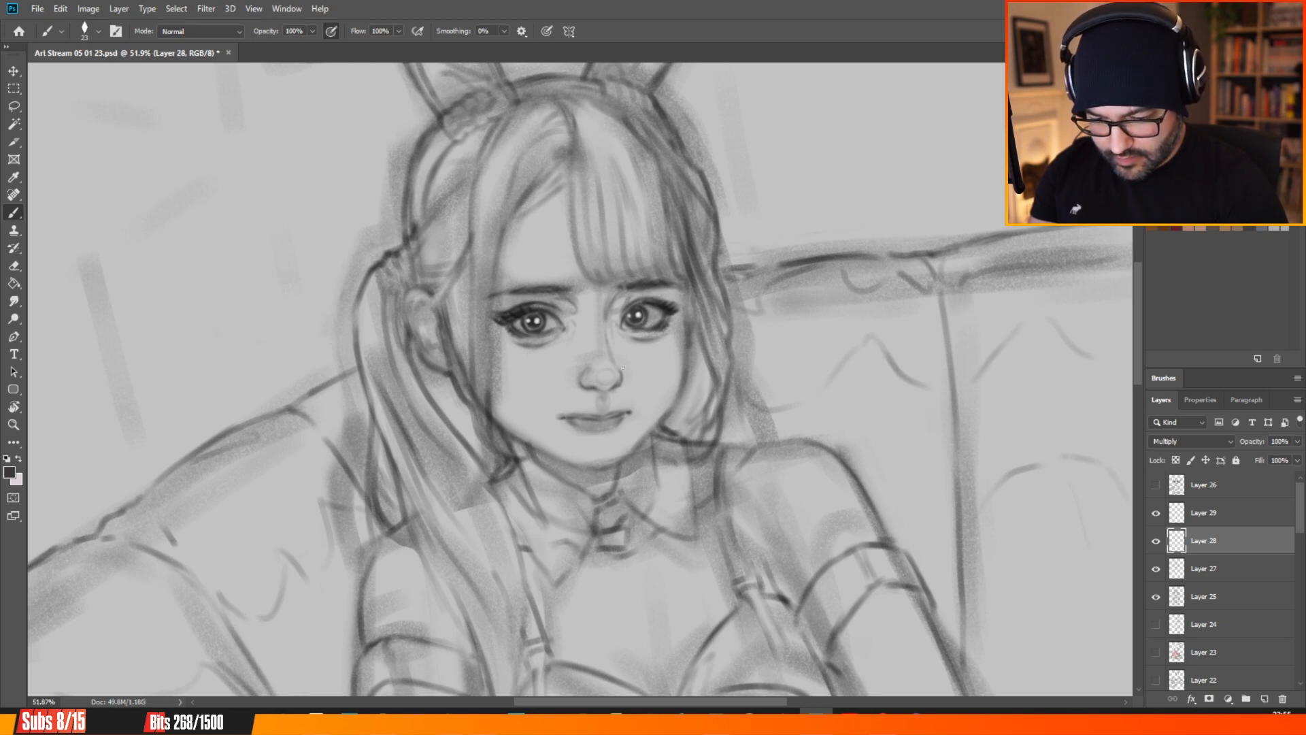
key(alt+bracketleft)
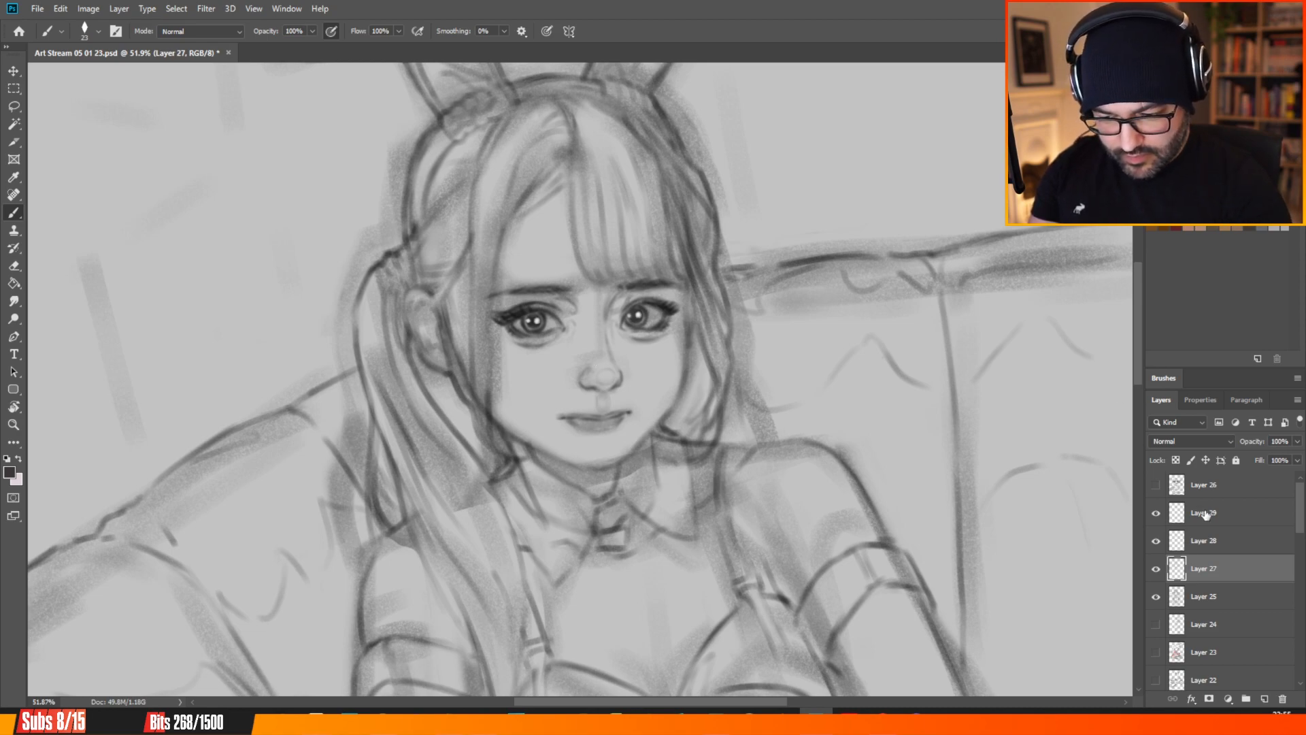
click(1204, 599)
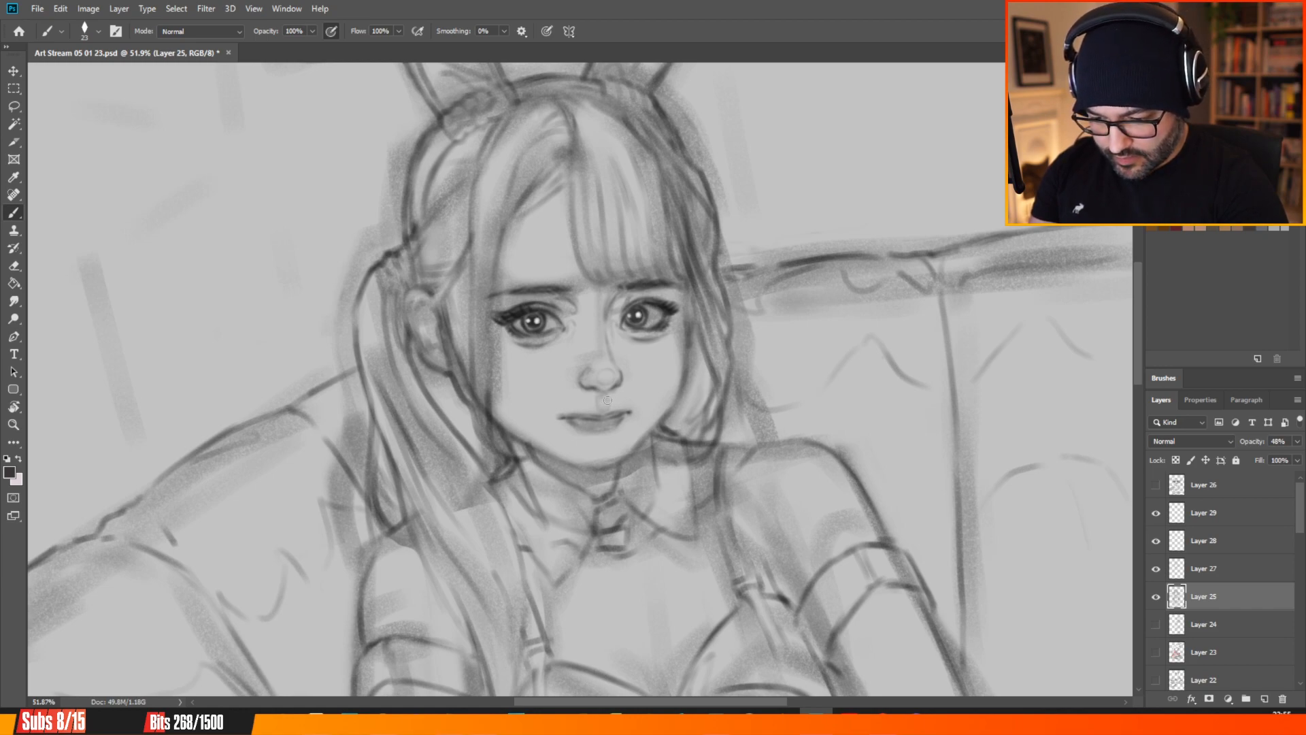
click(1205, 570)
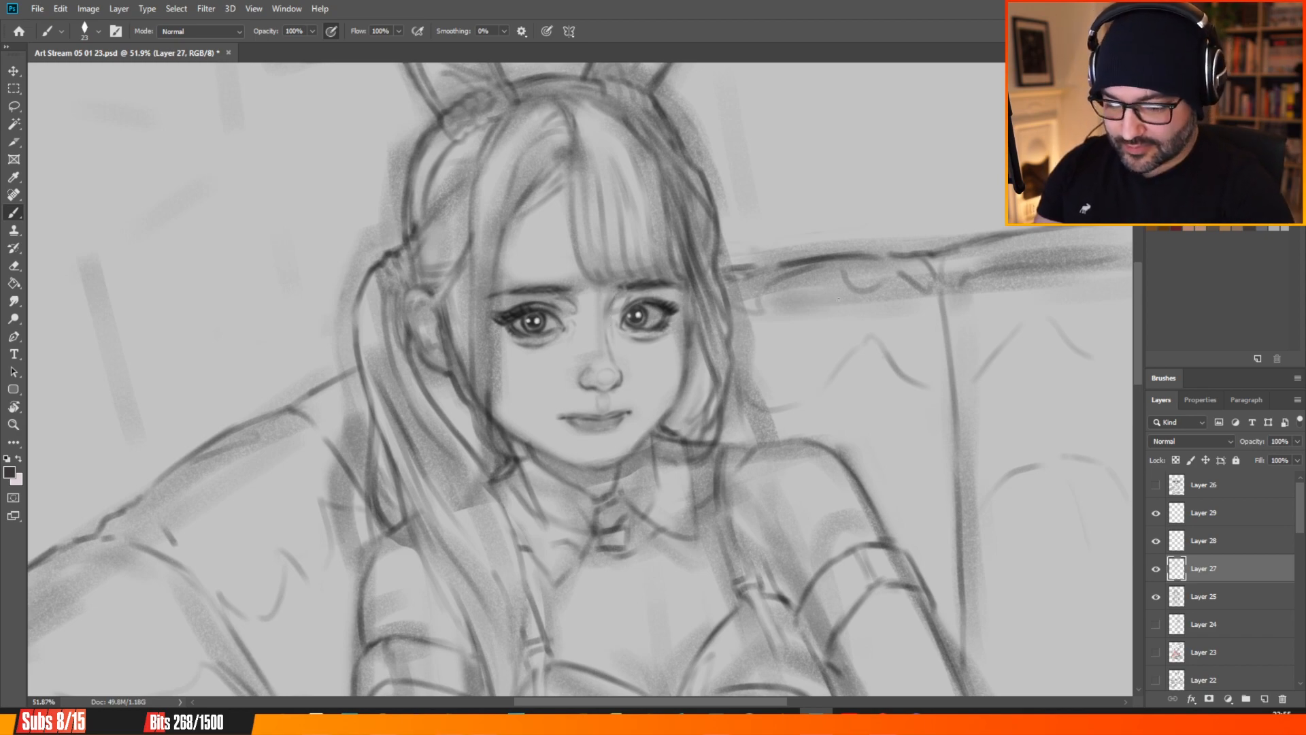
click(1225, 517)
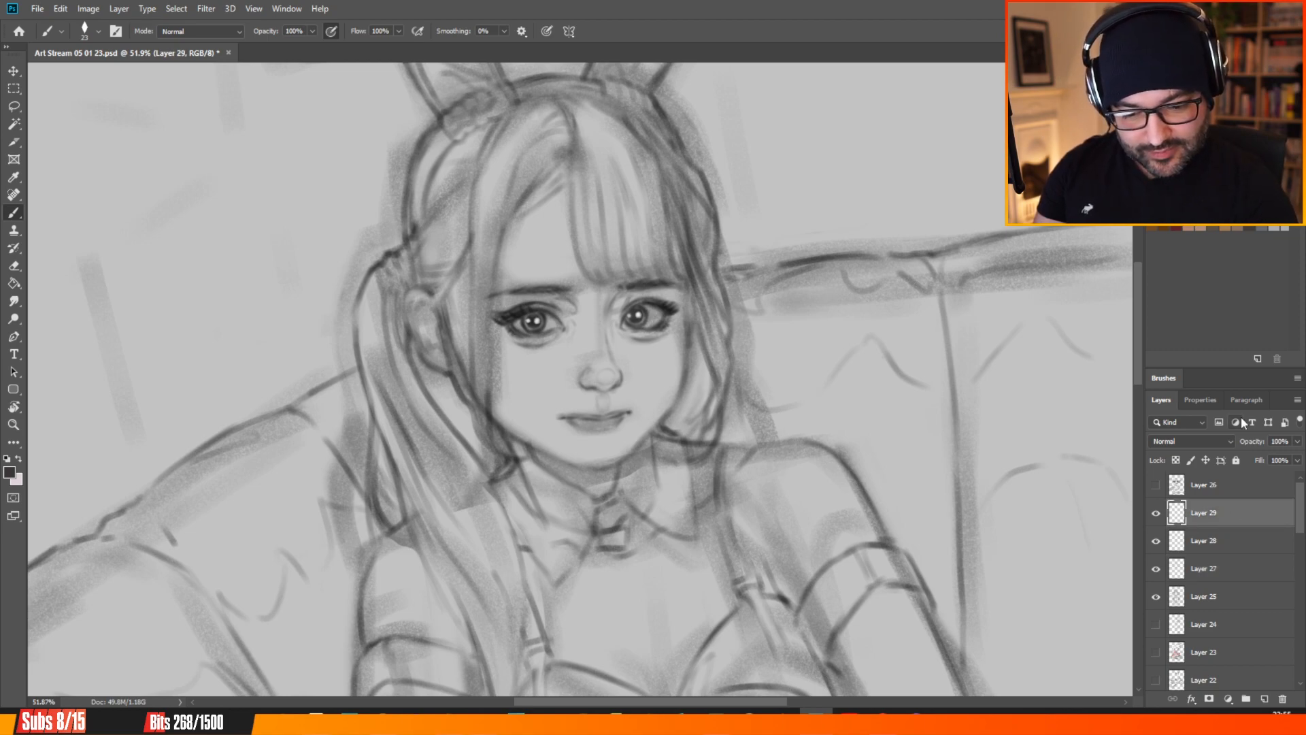
Redraw the chin and jaw contour and the outline and inner folds of the ear on Layer 28.
click(1211, 545)
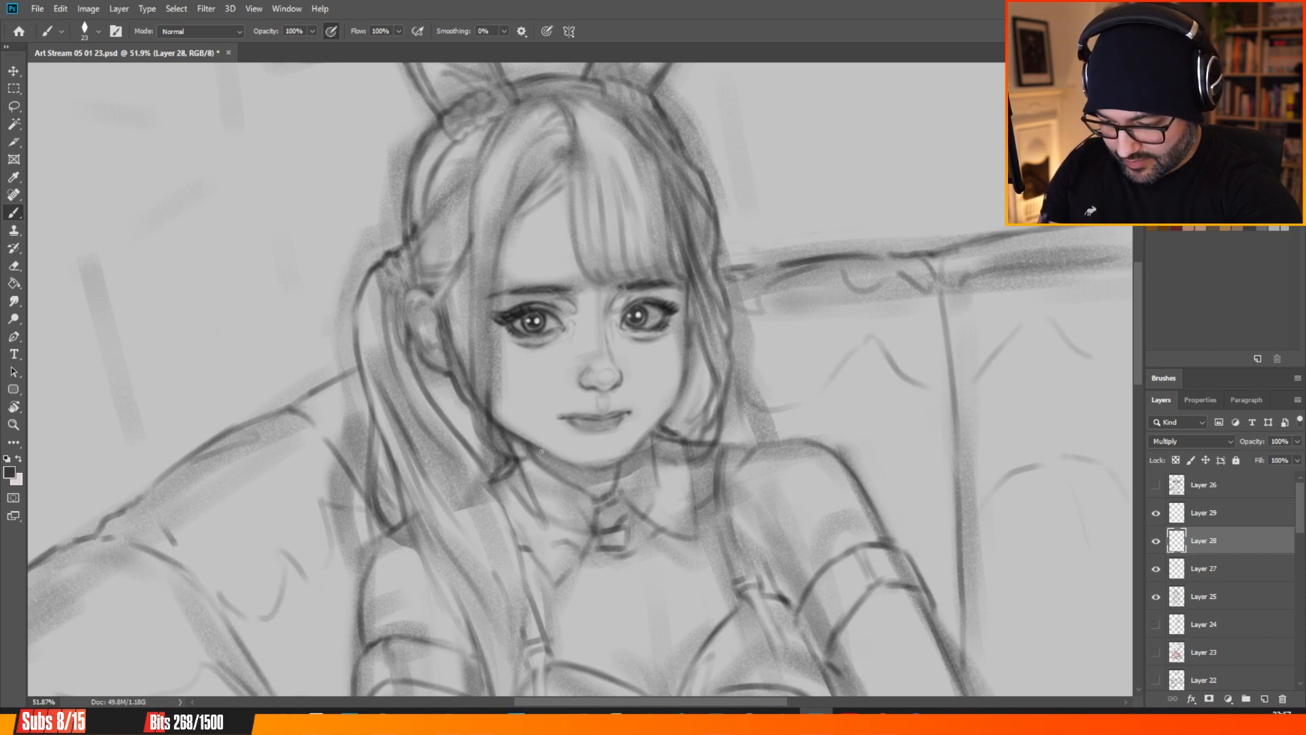
drag(566, 462, 606, 470)
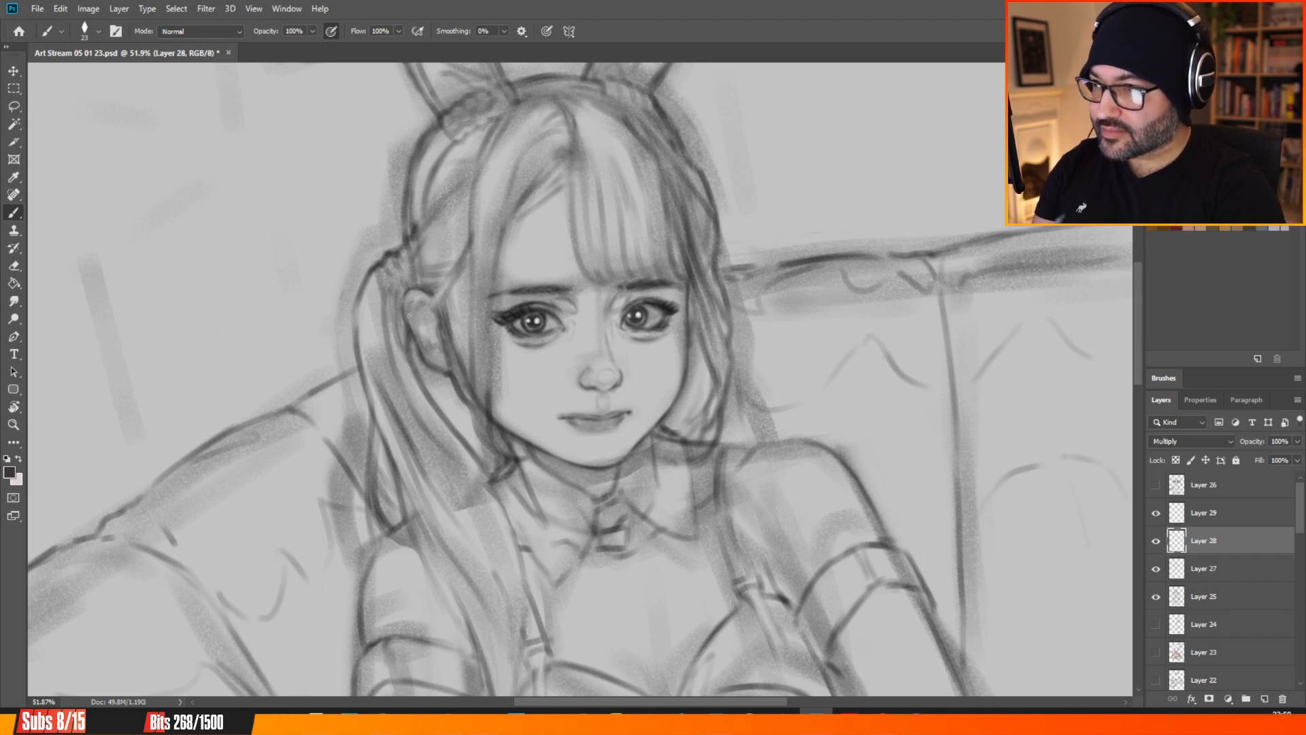
drag(419, 347, 434, 369)
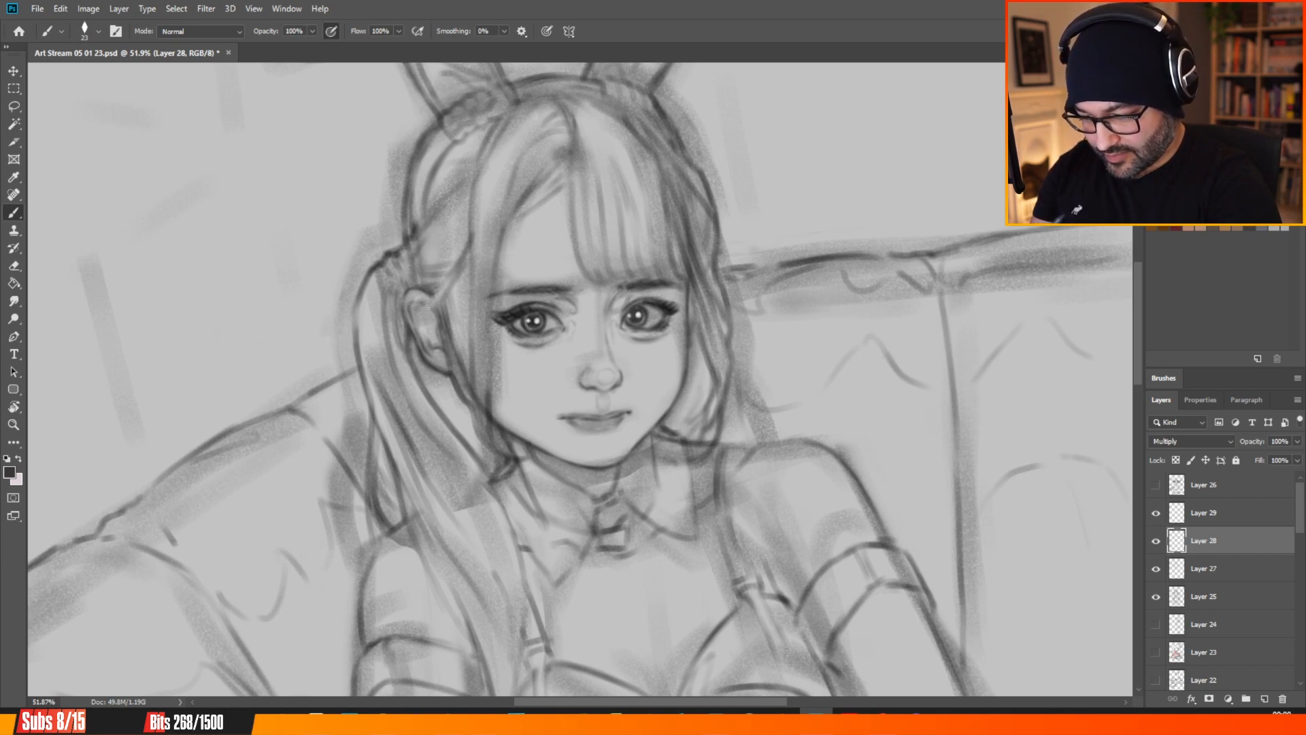
drag(415, 303, 434, 316)
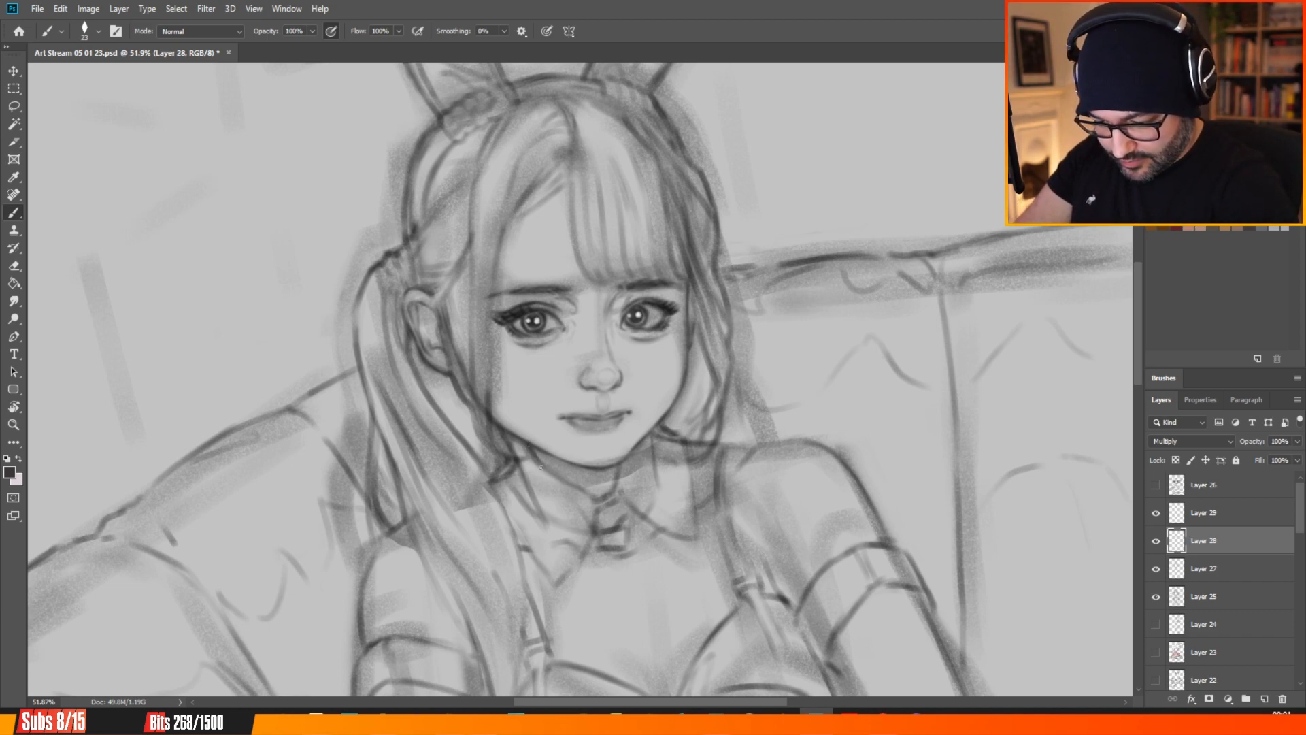
Line the neck below the jaw and the collar's neckline down to the bow on Layer 28.
drag(529, 443, 544, 467)
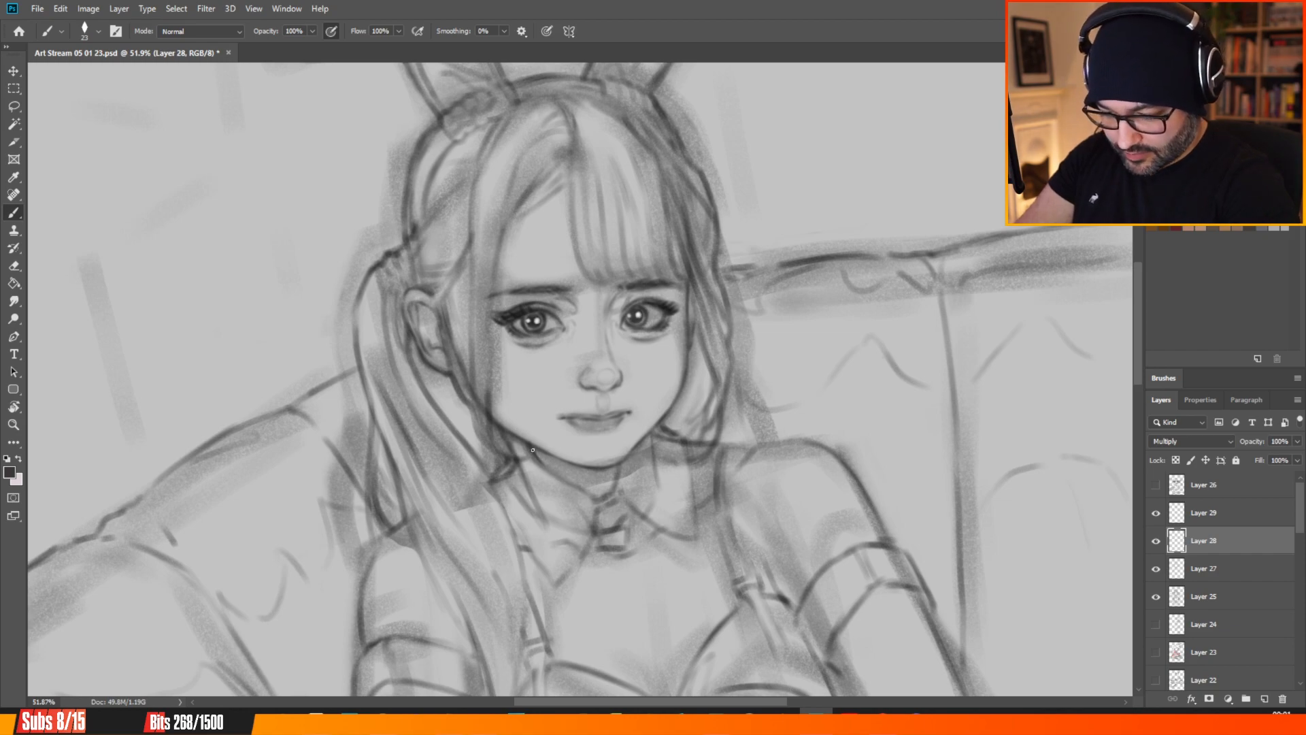
drag(554, 472, 588, 490)
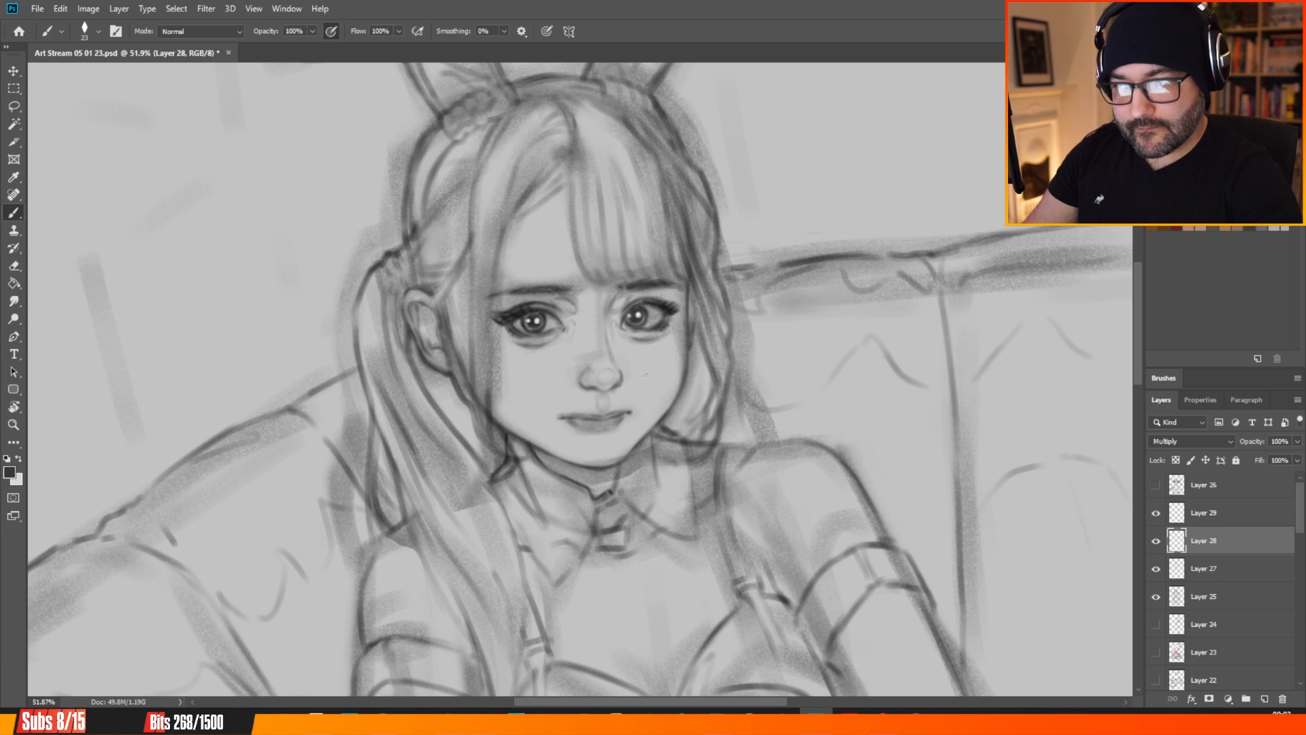
drag(616, 480, 615, 489)
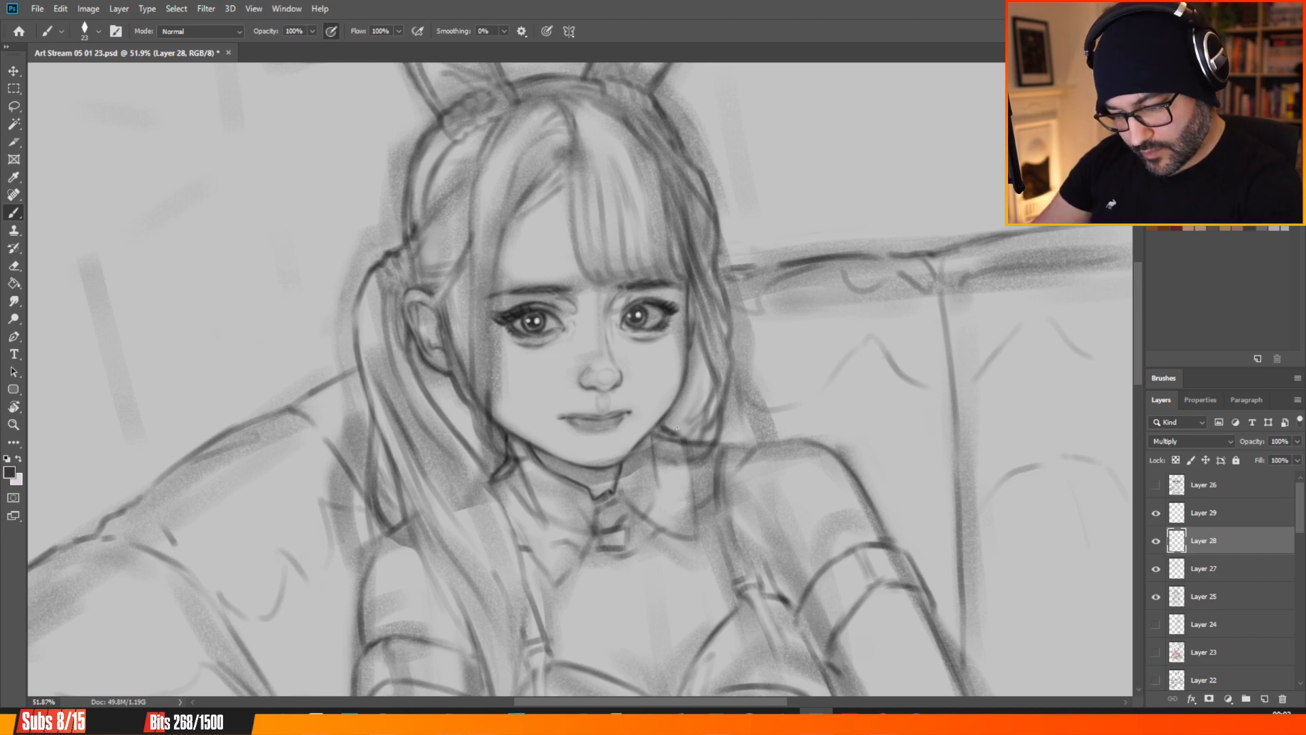
Outline the collar flap from the neck to its pointed tip and back up, and save the document.
drag(663, 424, 693, 447)
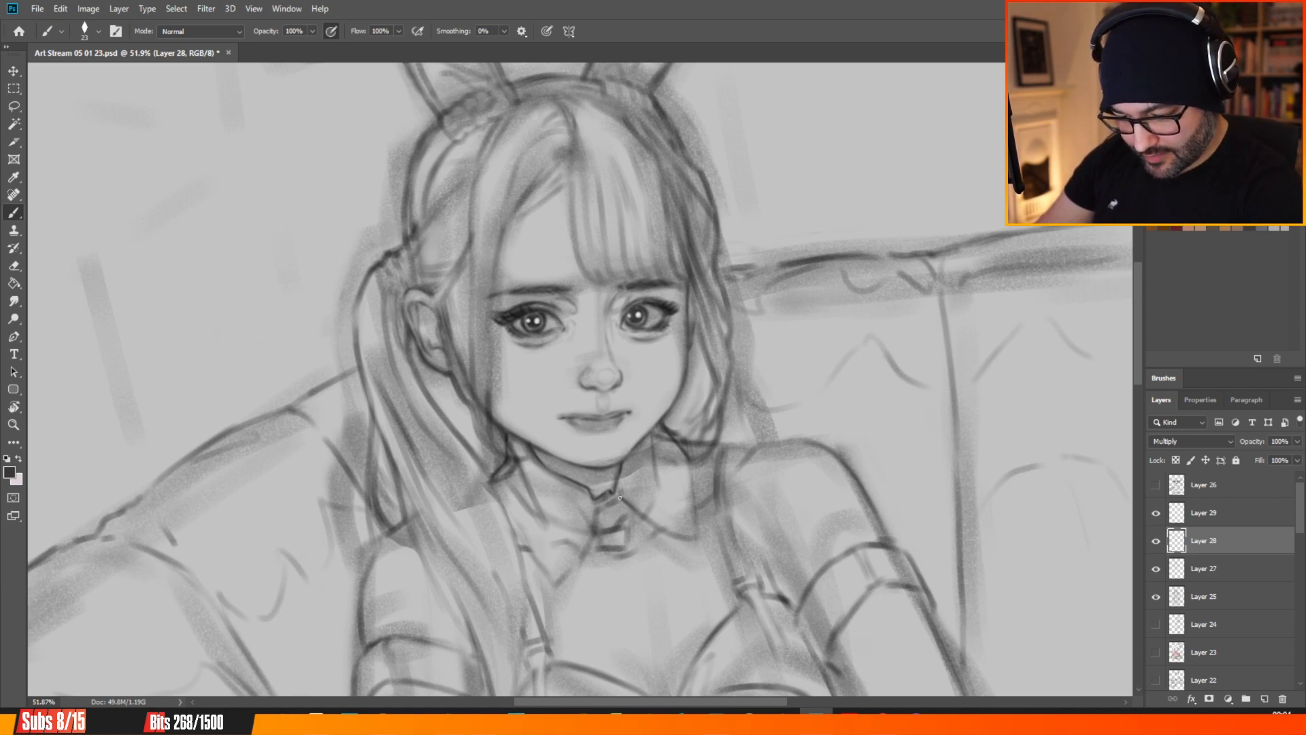
drag(619, 498, 699, 546)
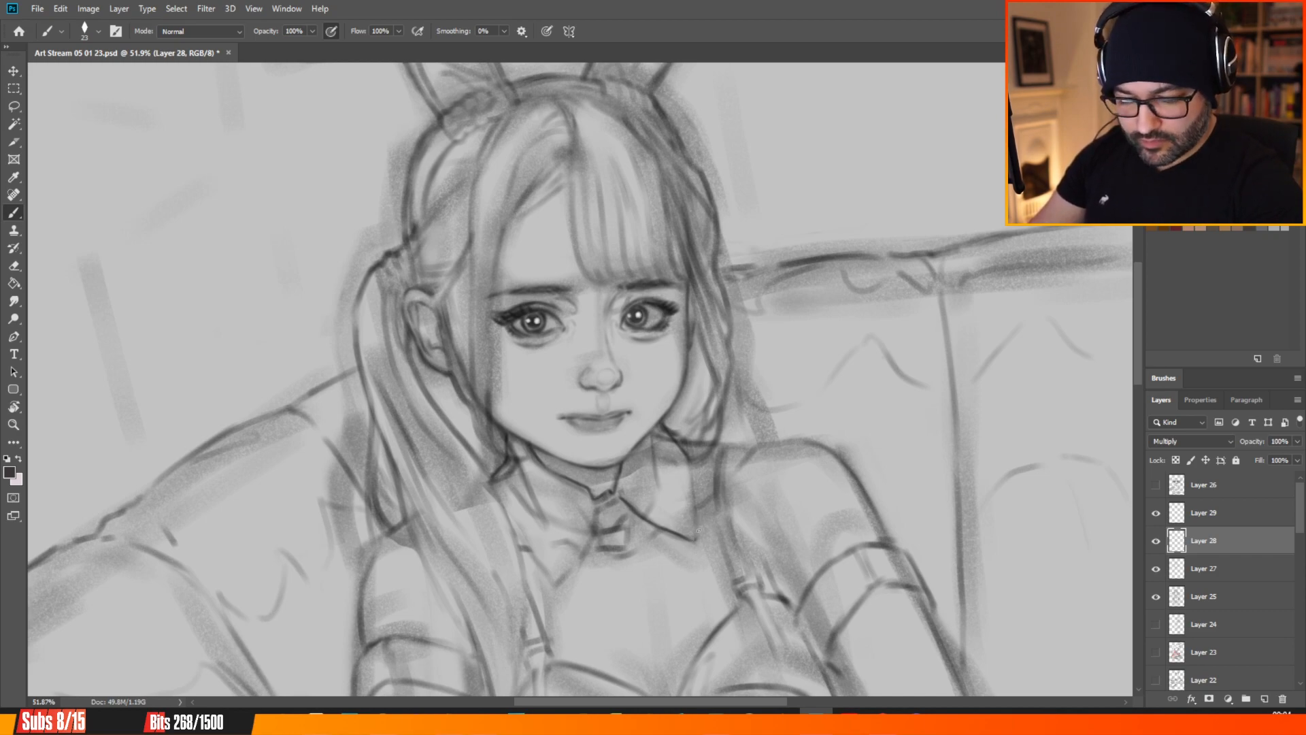
drag(693, 491, 697, 520)
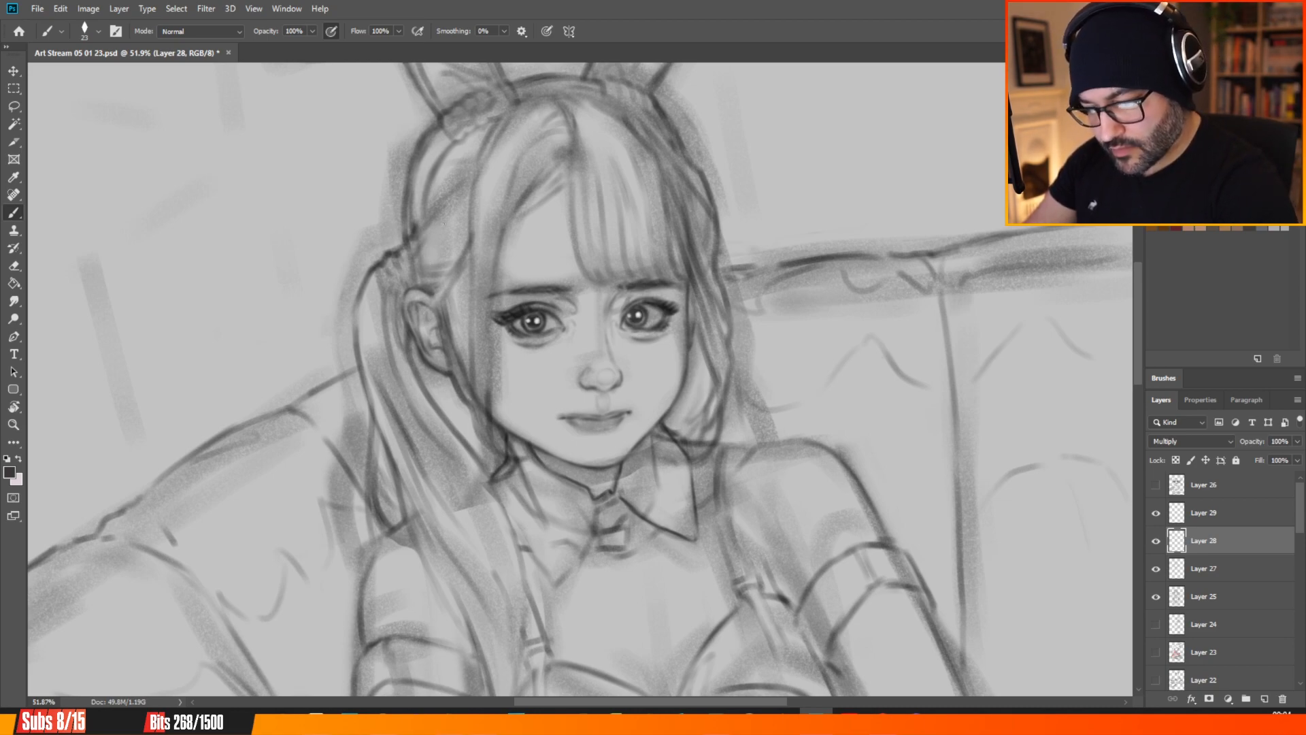
click(39, 9)
click(53, 147)
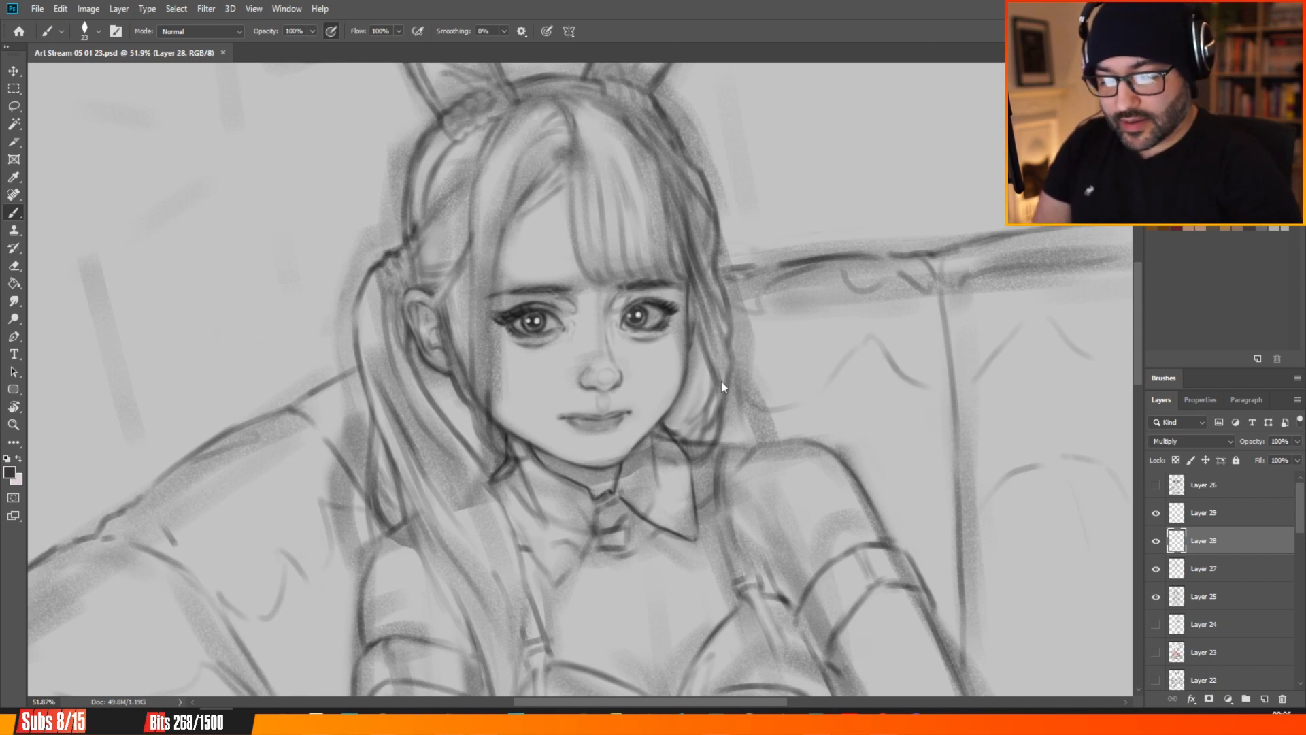
Reinforce the hair strand hanging beside the cheek, just above the collar, on Layer 28.
drag(722, 382, 718, 427)
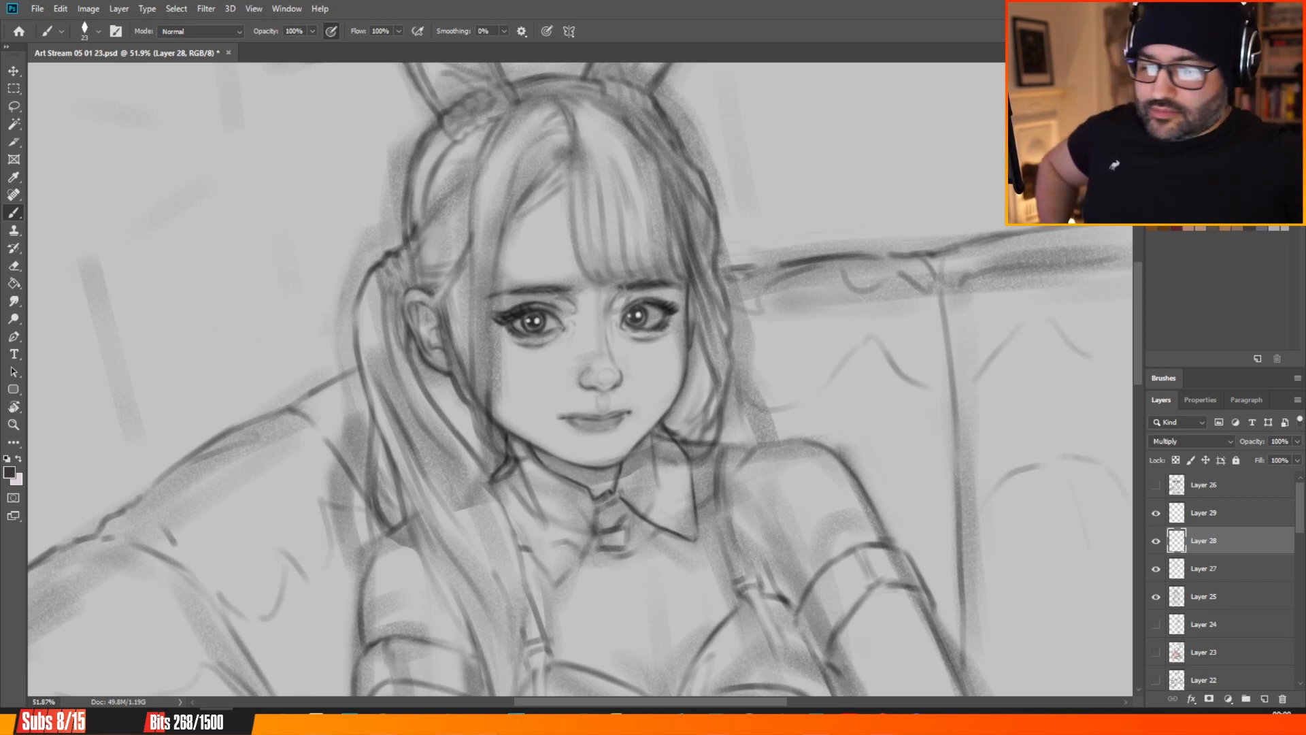
Straighten the canvas view to a 0° rotation and examine the whole figure's composition, face and upper body.
drag(768, 258, 674, 368)
scroll(851, 238, up, 10)
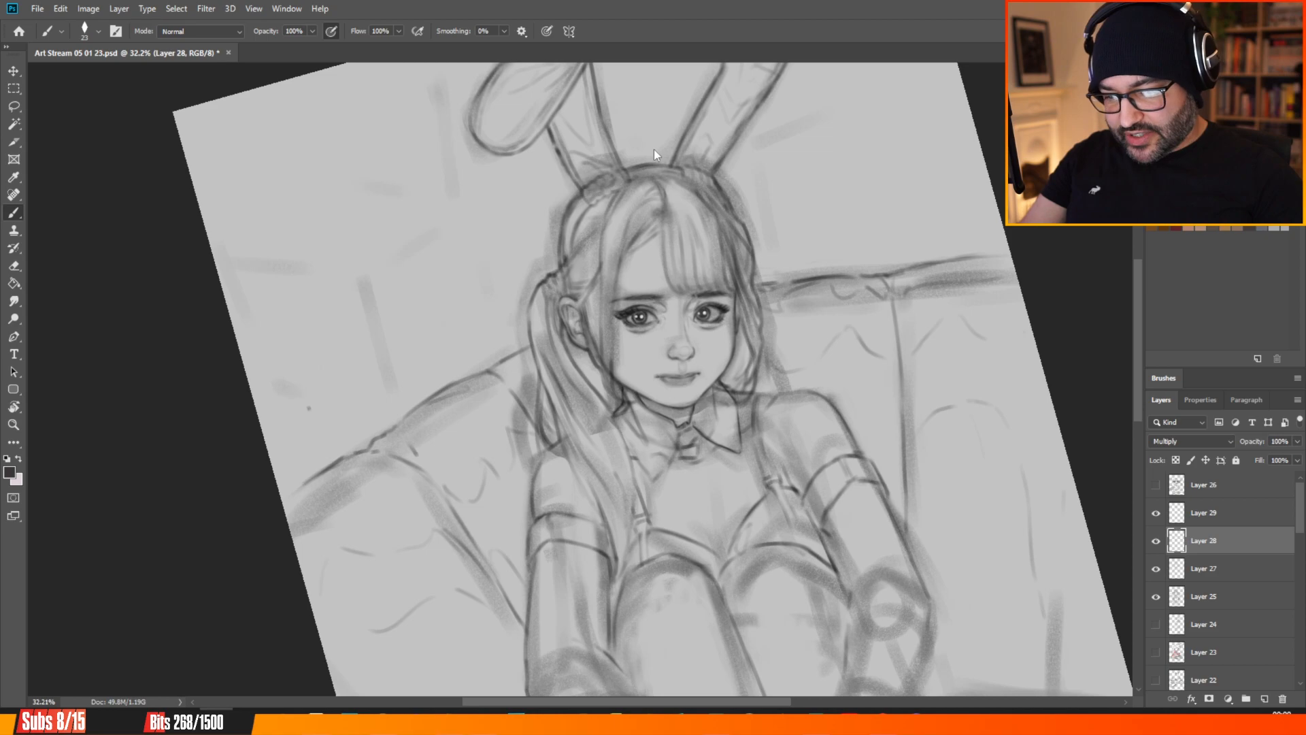
scroll(847, 367, up, 1)
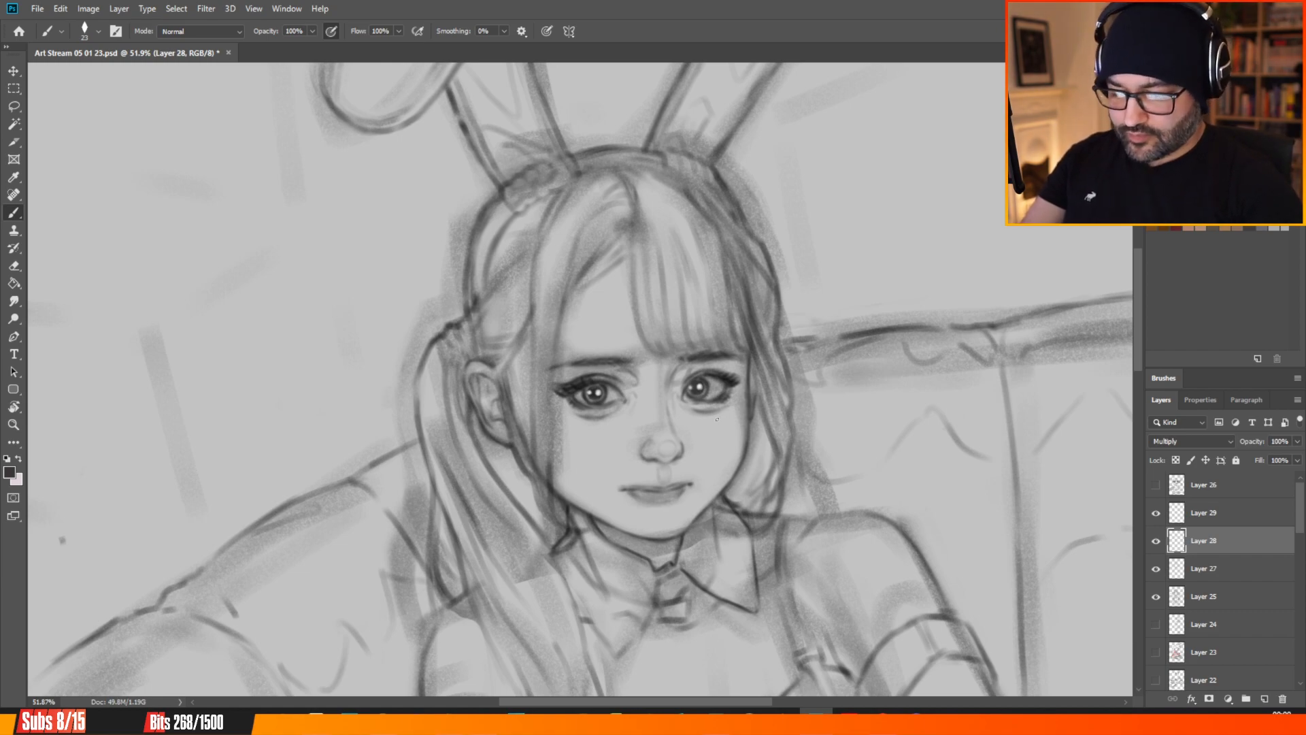
scroll(620, 255, down, 8)
scroll(705, 475, up, 5)
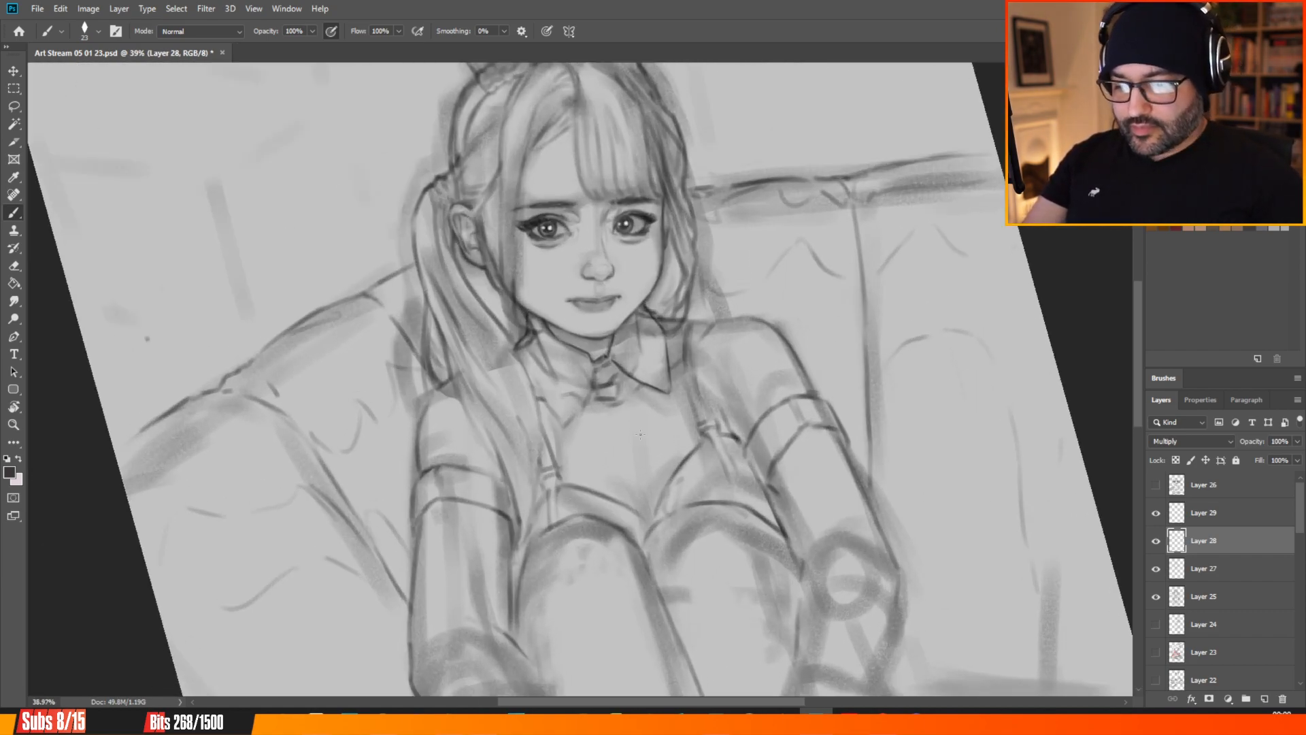
key(r)
drag(982, 283, 1002, 381)
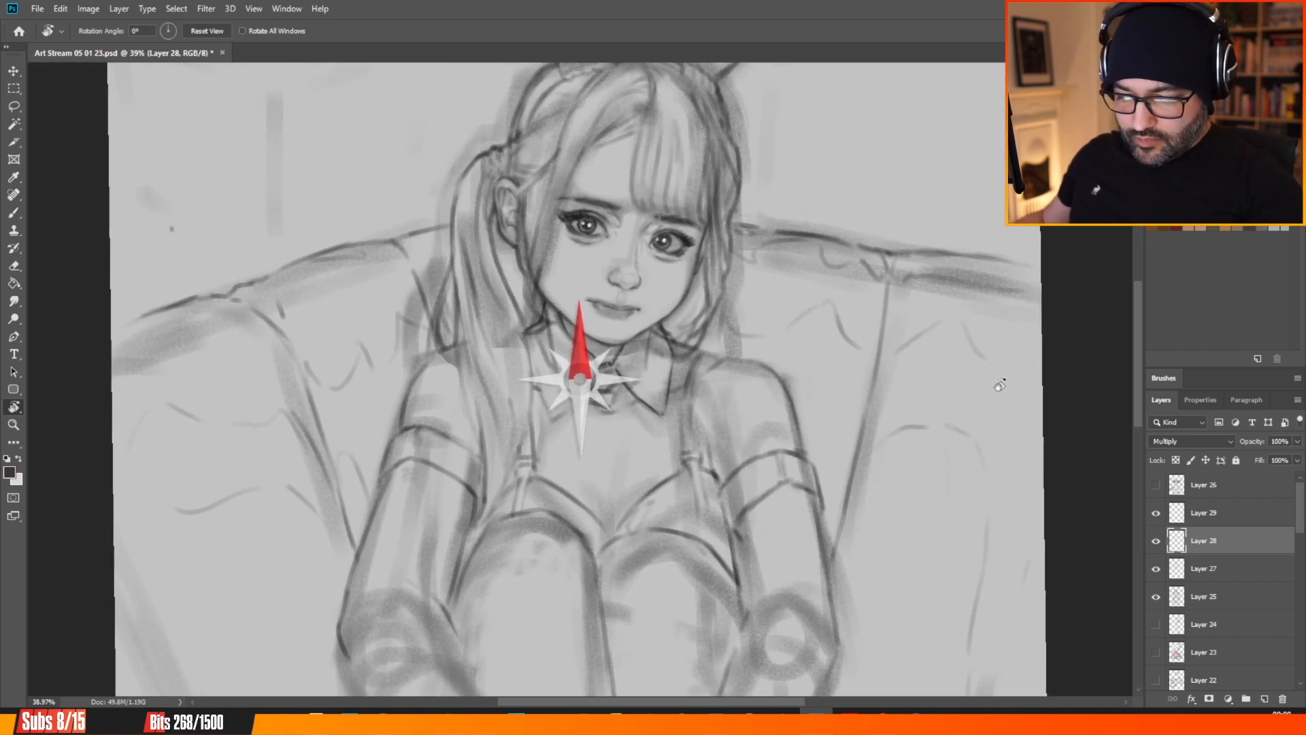
key(b)
scroll(563, 399, down, 5)
scroll(591, 497, down, 4)
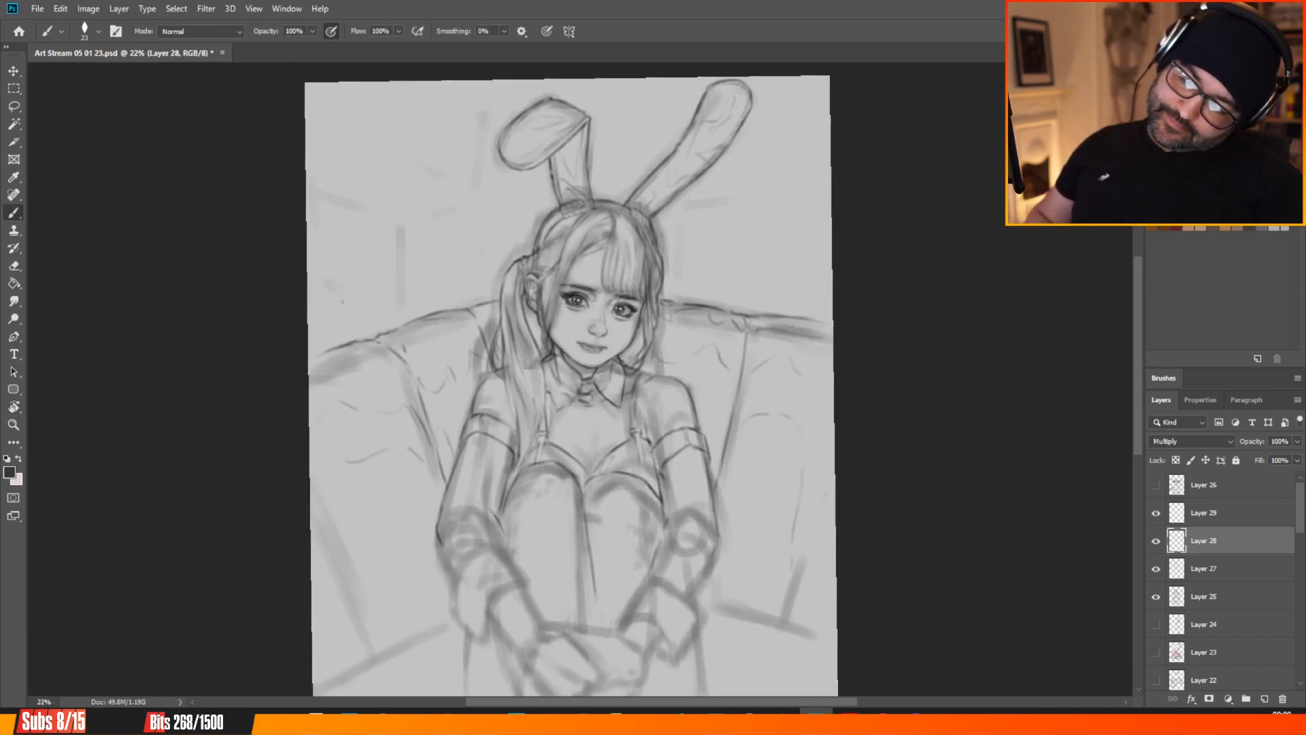
scroll(580, 266, up, 4)
scroll(580, 266, up, 8)
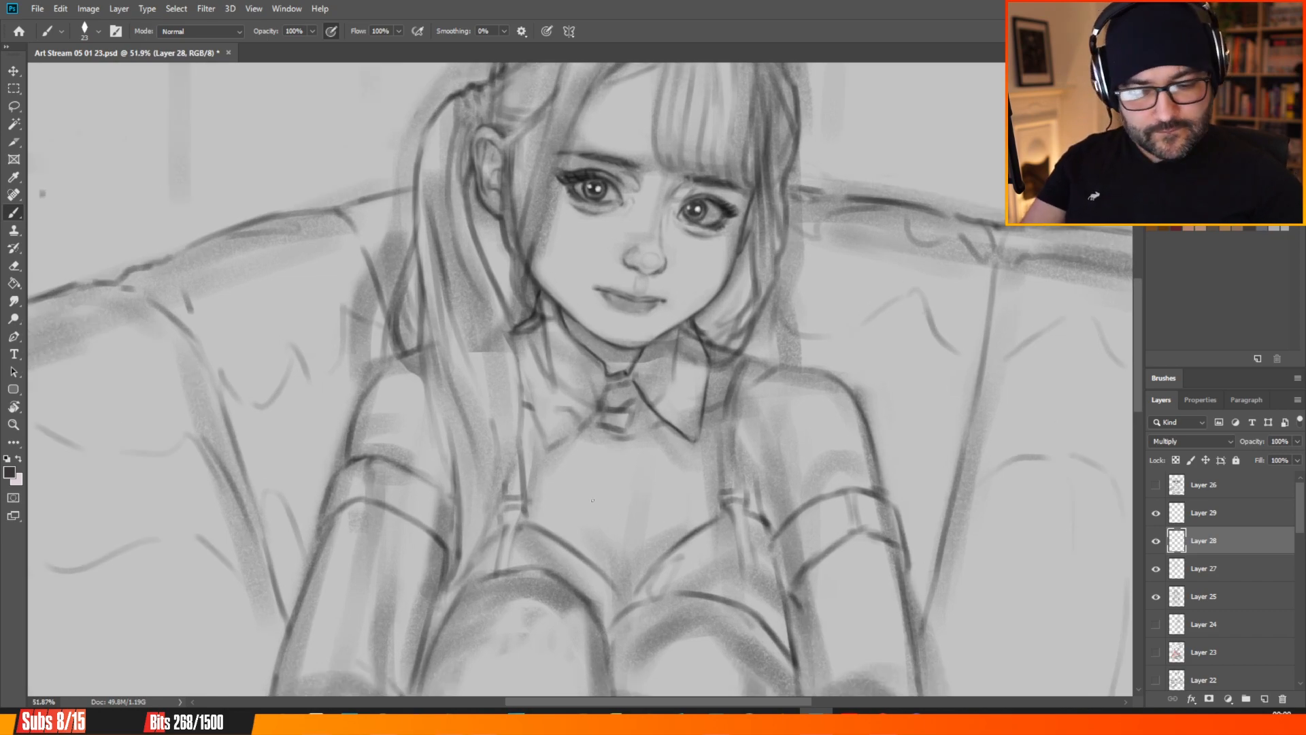
Sketch the bow tie's loop on the ponytail side on Layer 27 with the brush size set to 58 px.
click(1214, 599)
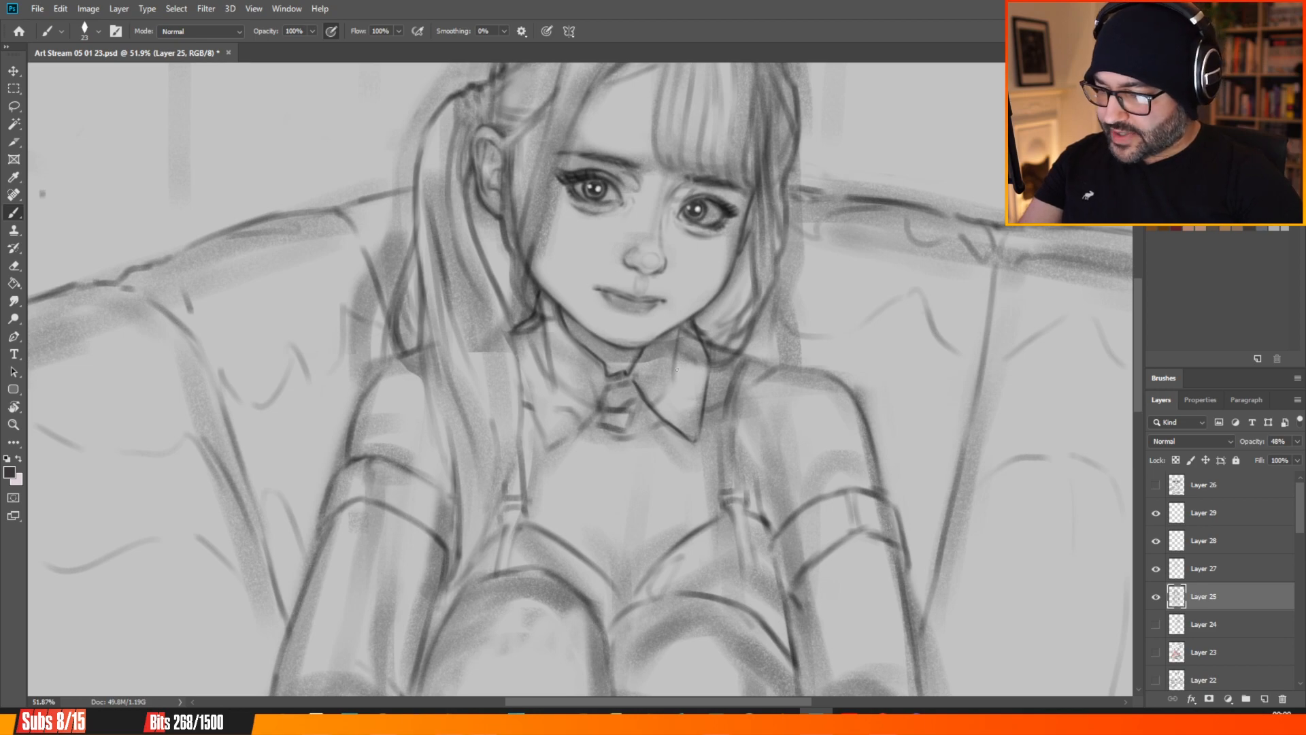
right_click(785, 262)
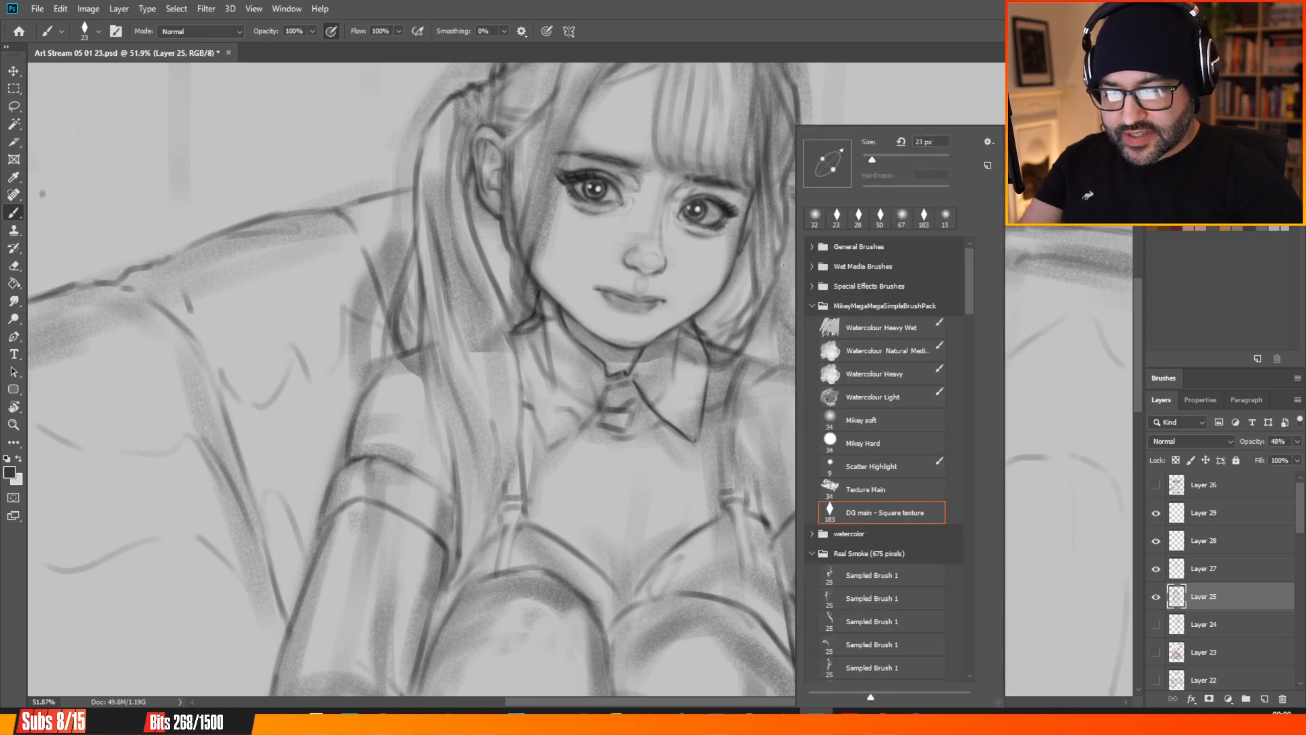
click(714, 54)
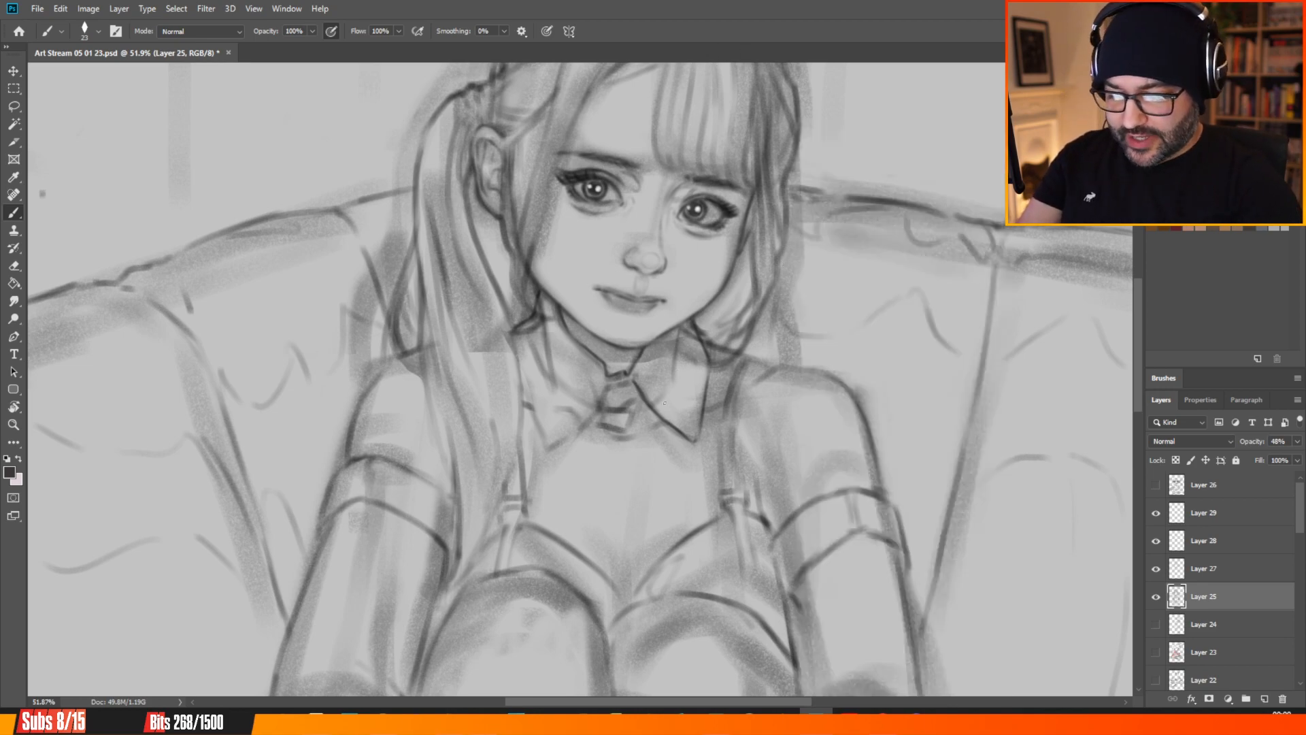
right_click(625, 404)
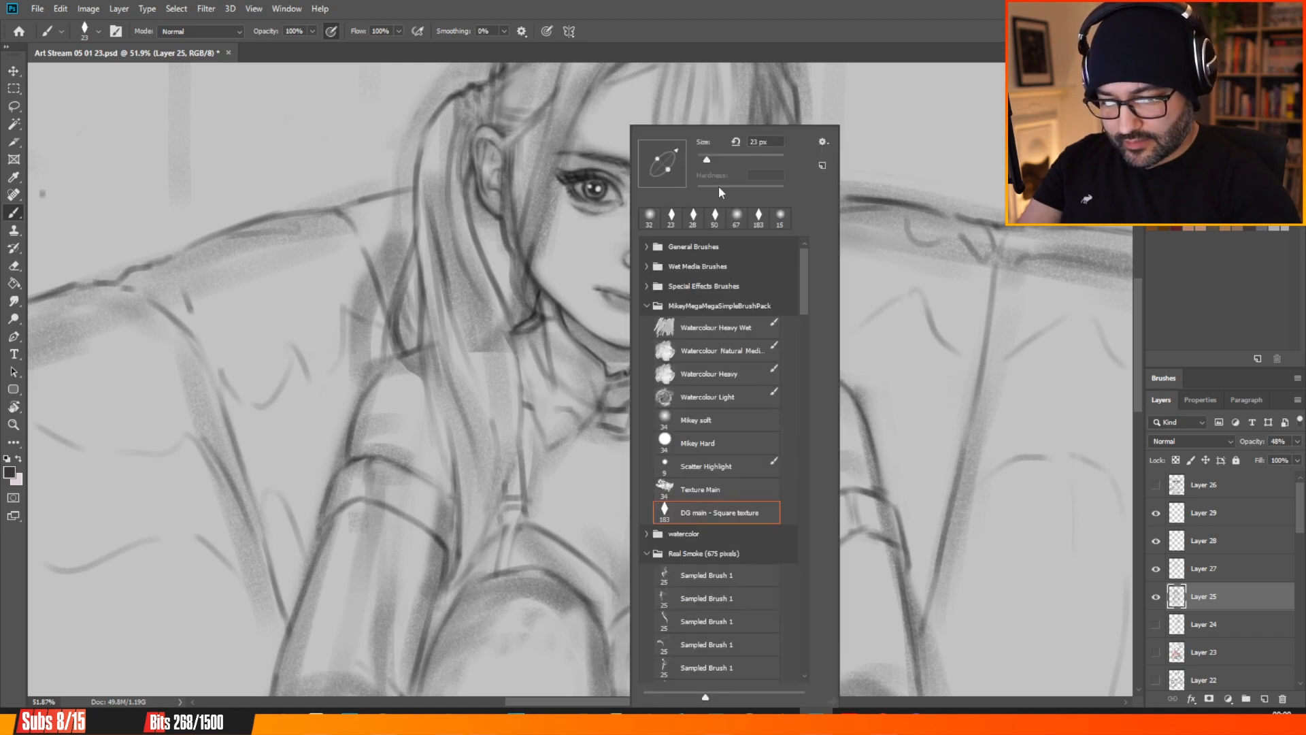
click(721, 163)
click(590, 452)
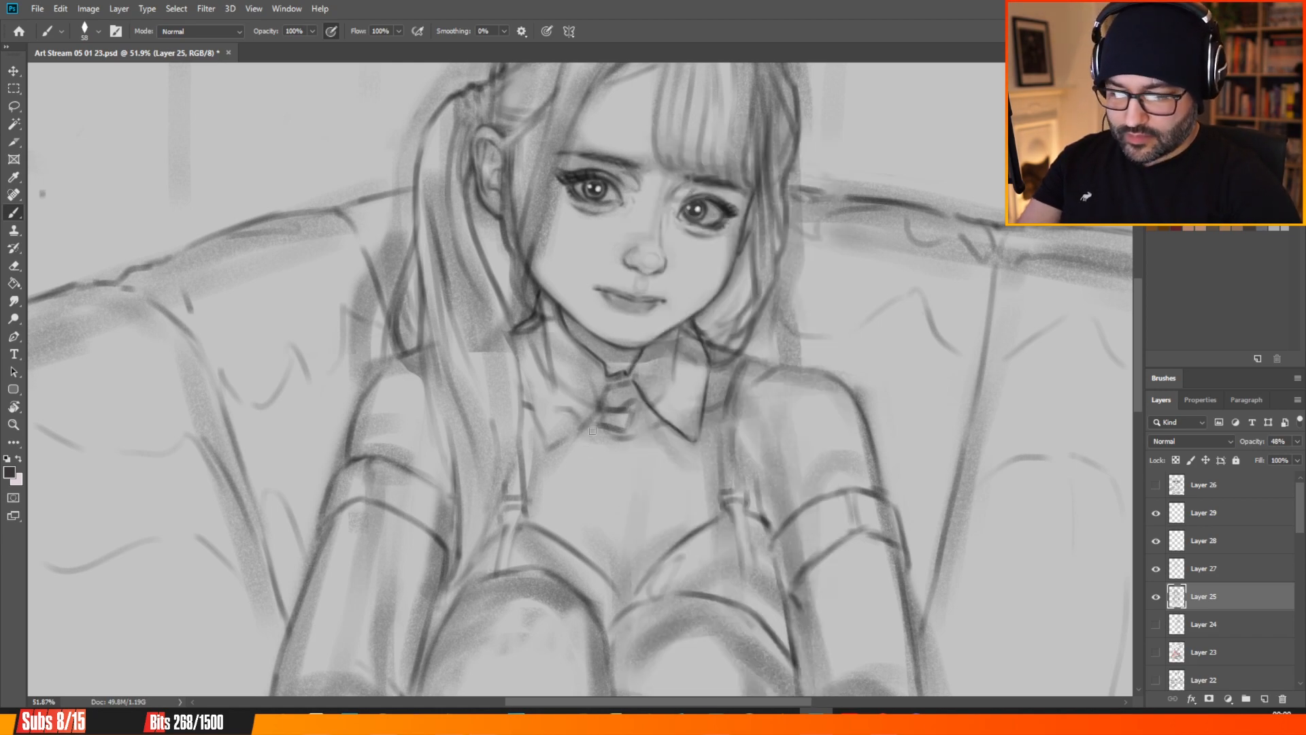
click(1202, 569)
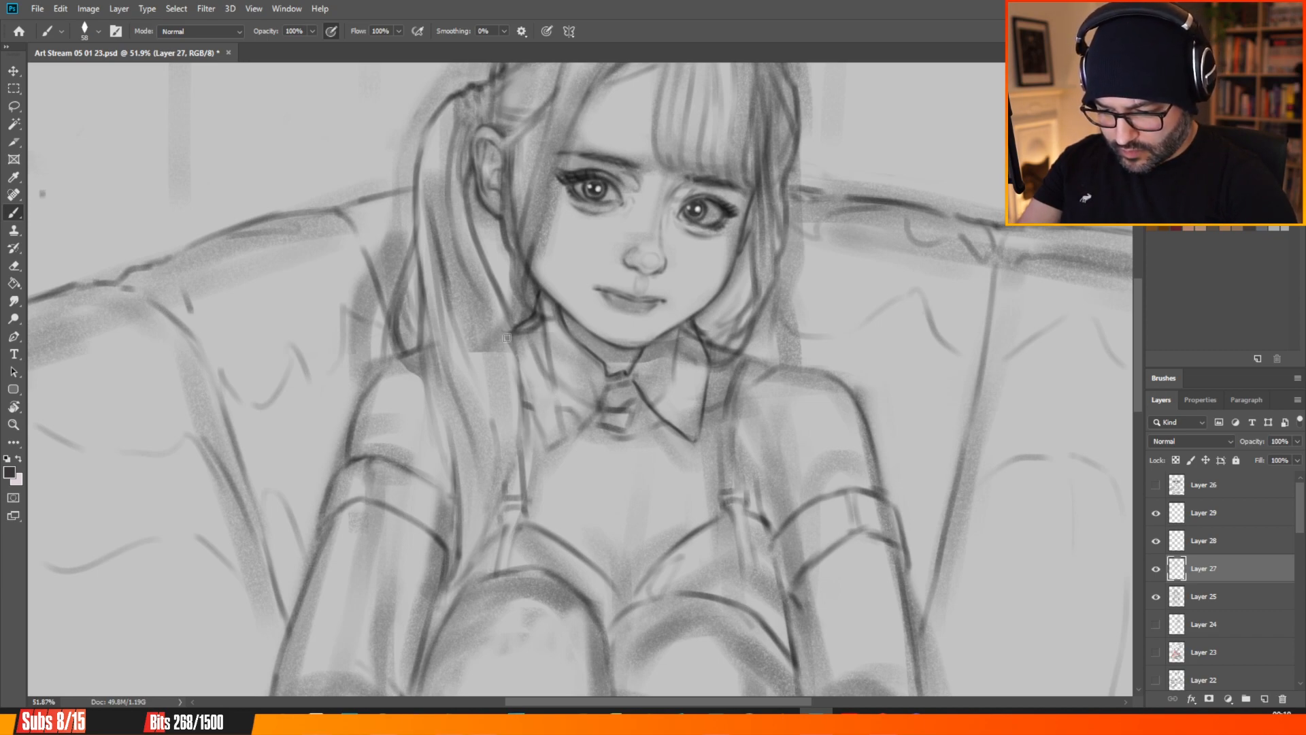
mouse_move(550, 400)
mouse_down()
mouse_move(546, 417)
mouse_move(568, 438)
mouse_up()
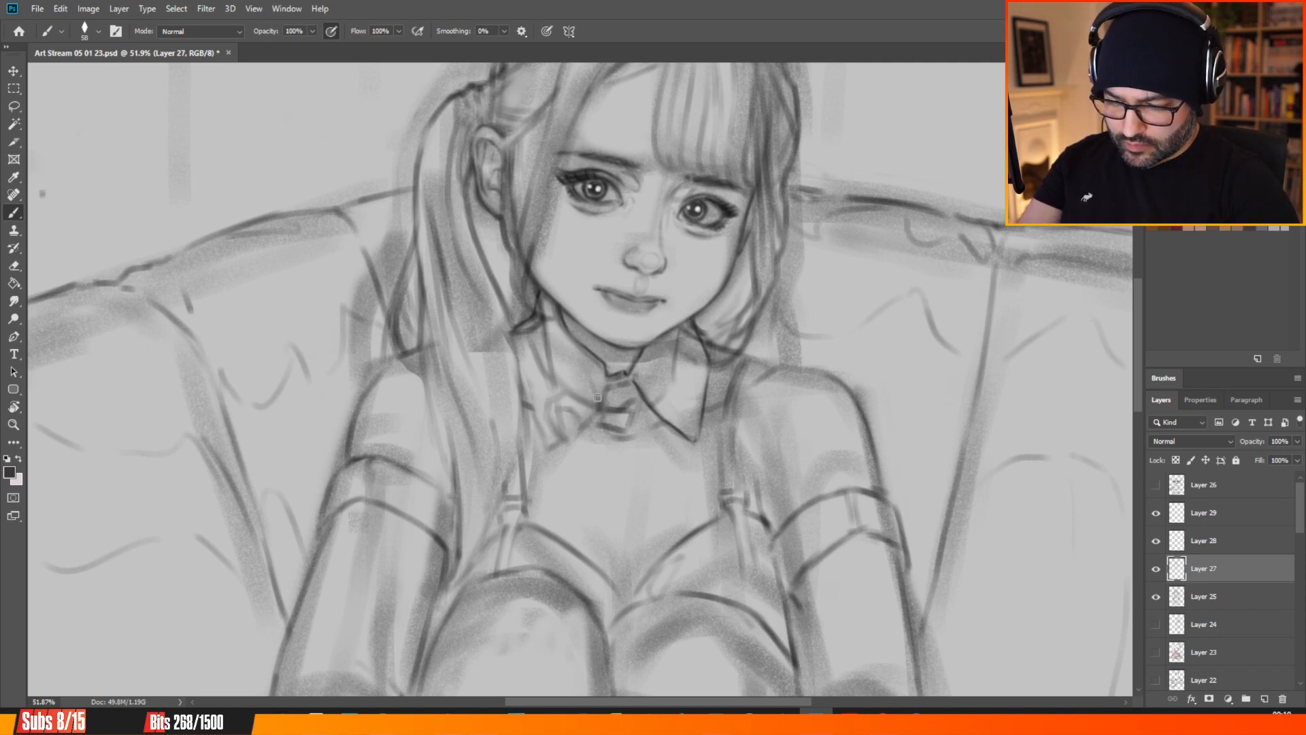
Sketch the bow tie's other loop and hanging tail, and darken the ponytail-side loop up to the knot.
mouse_move(605, 414)
mouse_down()
mouse_move(559, 422)
mouse_move(643, 447)
mouse_move(631, 432)
mouse_move(641, 459)
mouse_move(630, 430)
mouse_move(663, 474)
mouse_move(650, 466)
mouse_move(679, 436)
mouse_move(656, 463)
mouse_up()
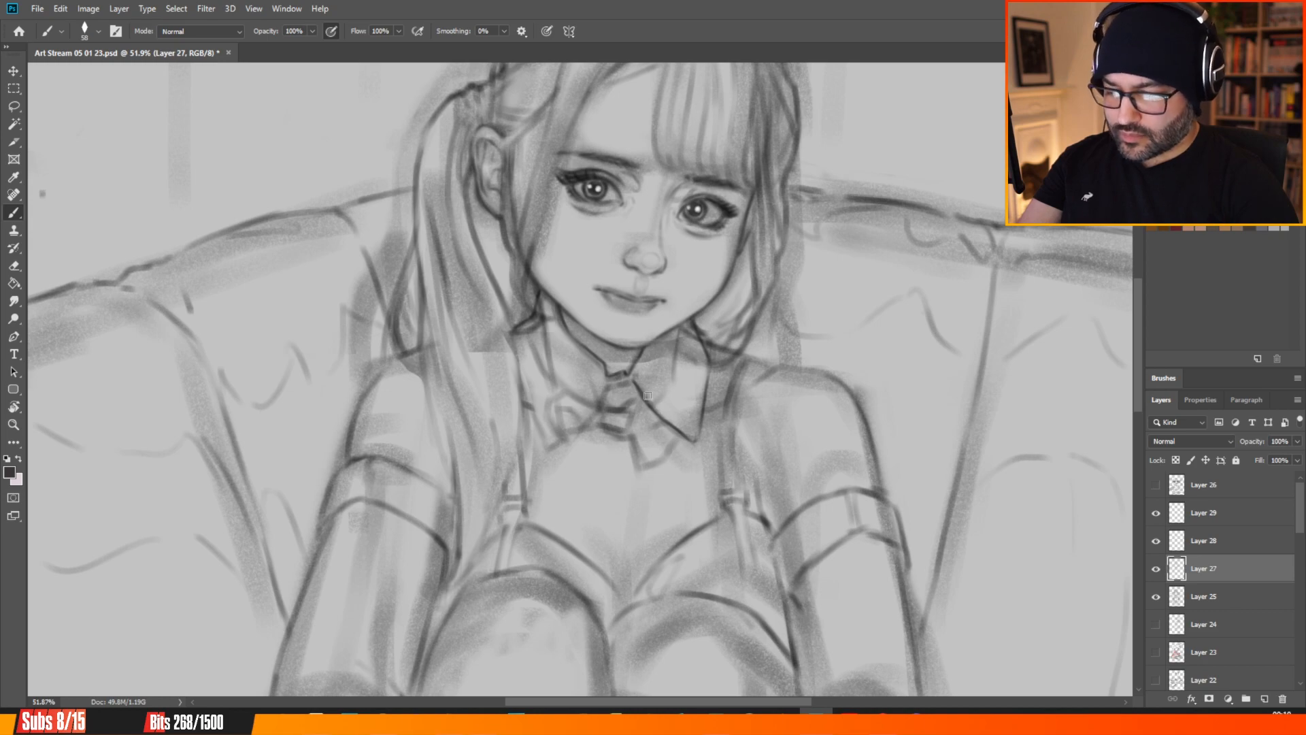
drag(634, 410, 654, 412)
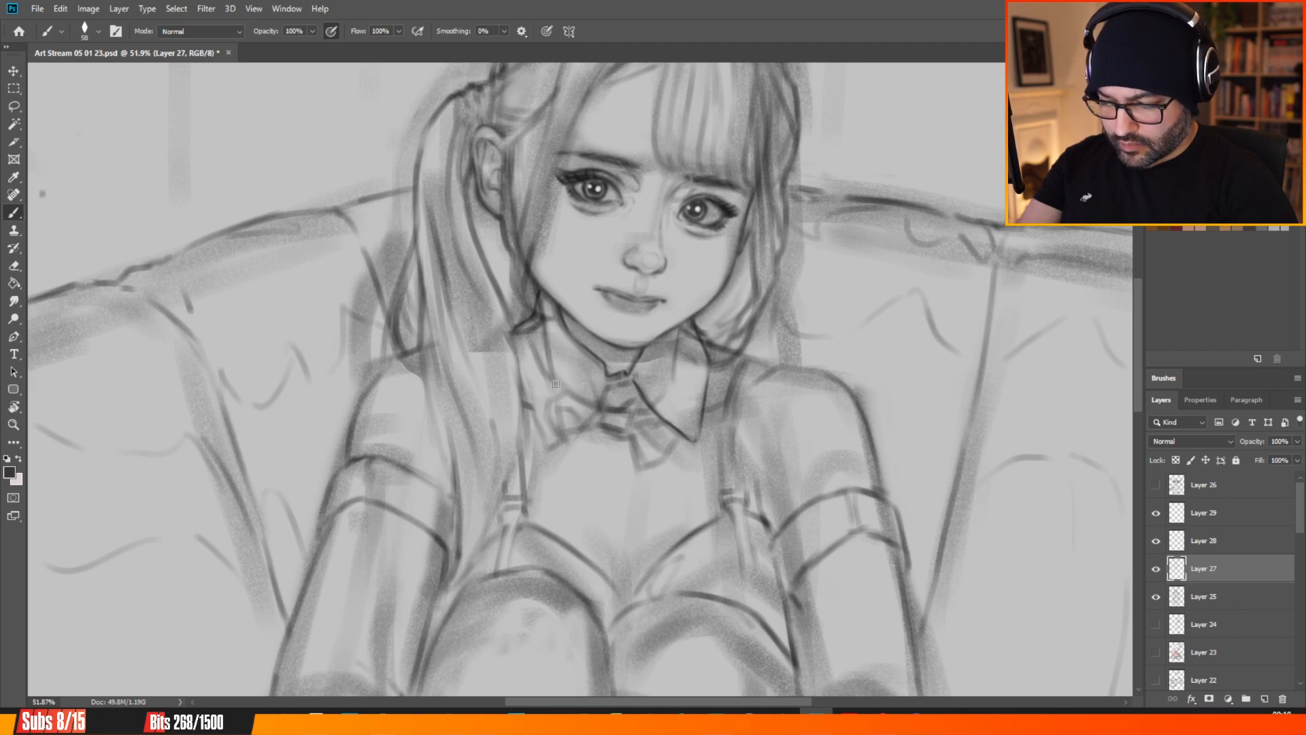
drag(548, 396, 556, 448)
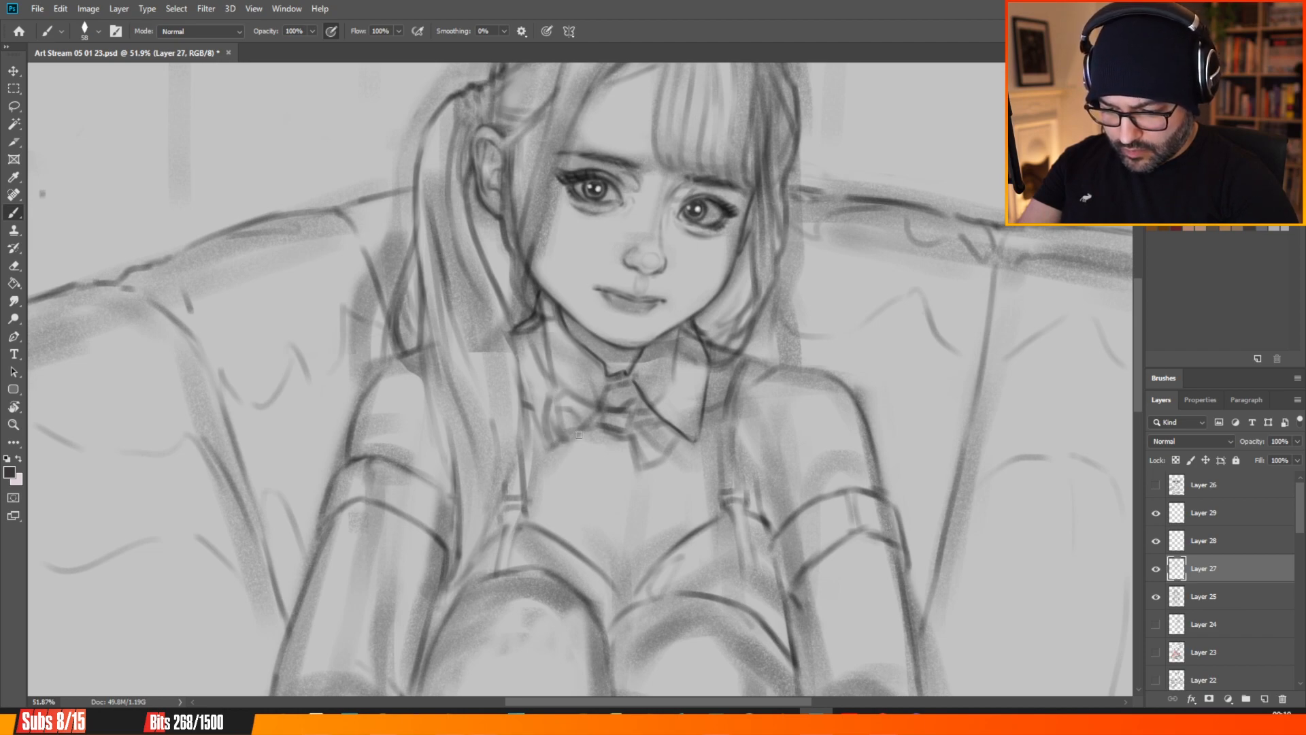
mouse_move(568, 397)
mouse_down()
mouse_move(561, 418)
mouse_move(594, 409)
mouse_up()
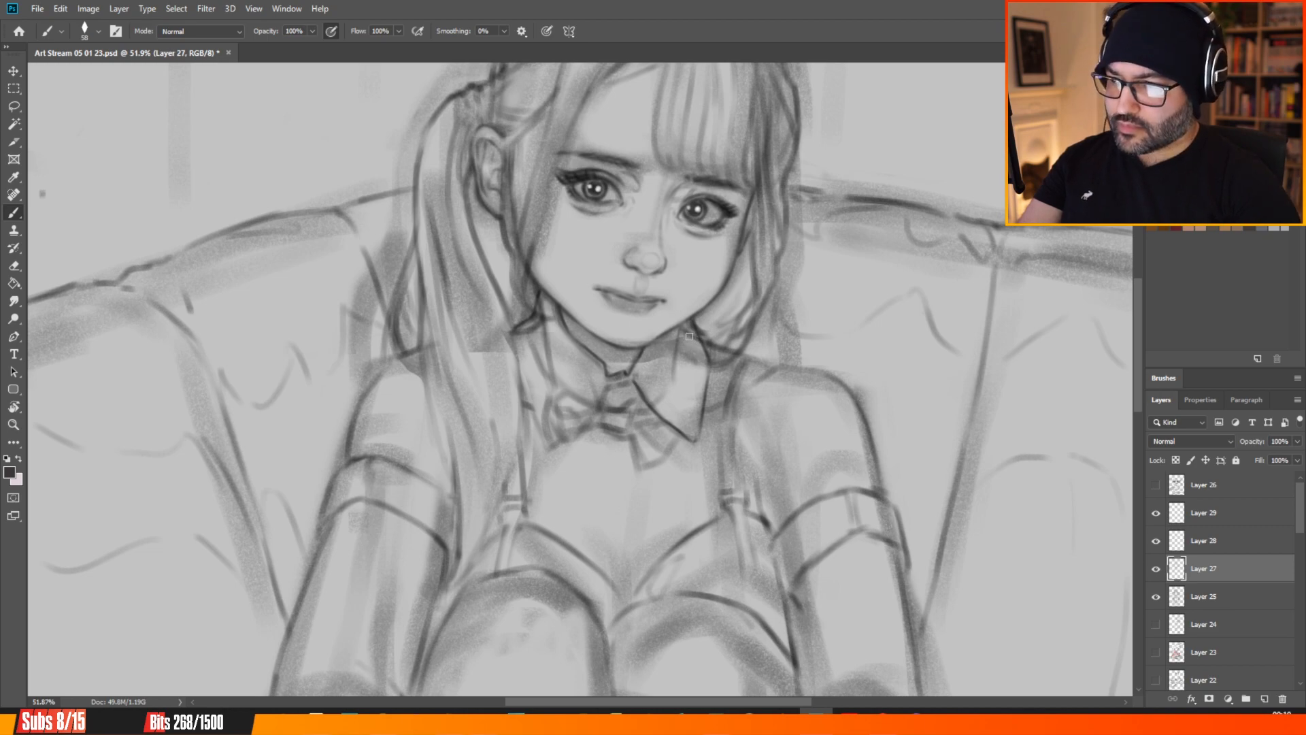
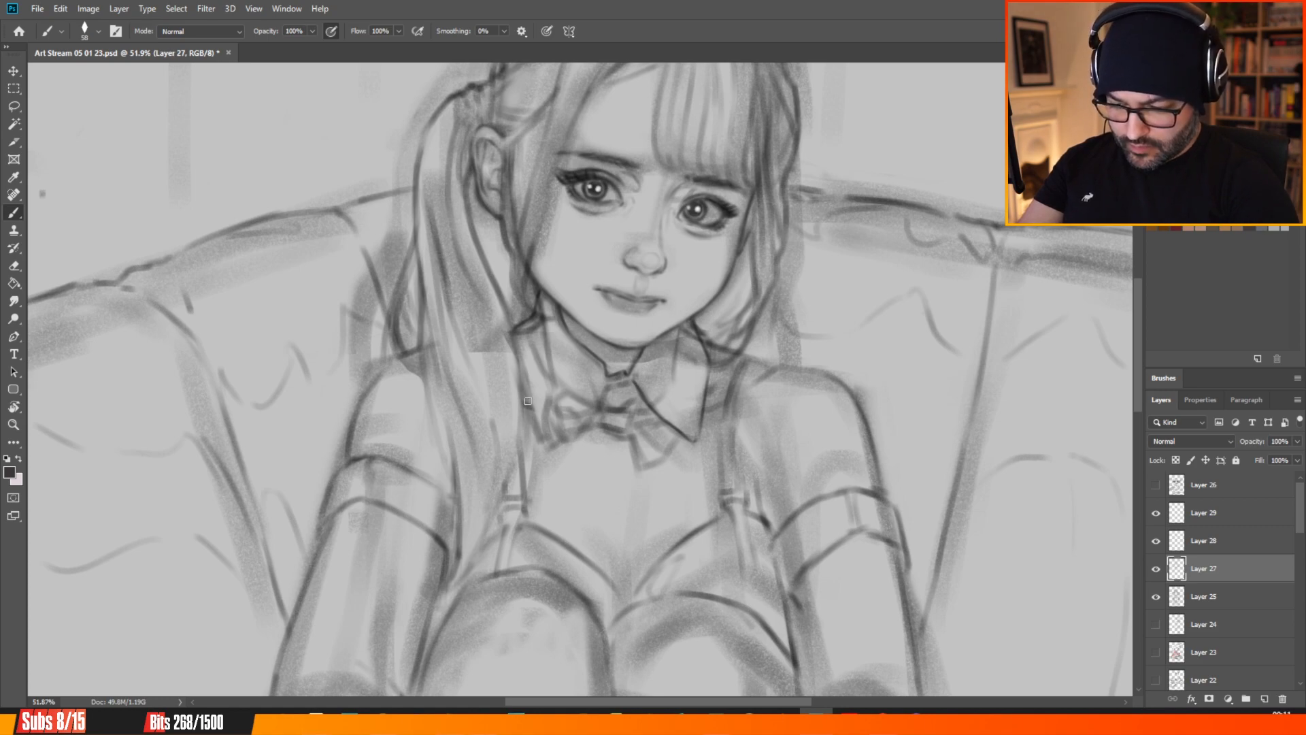
Select Layer 29 and set the brush size to 23 px.
click(1204, 513)
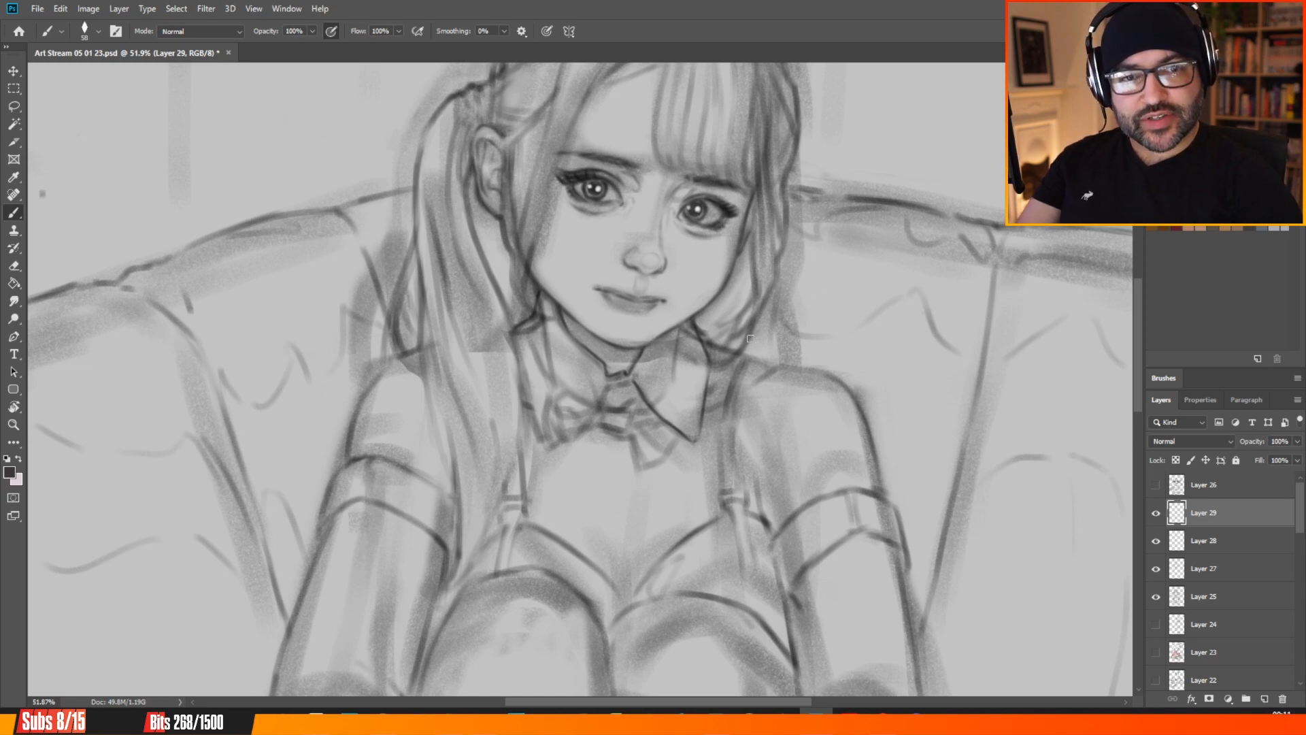
right_click(748, 325)
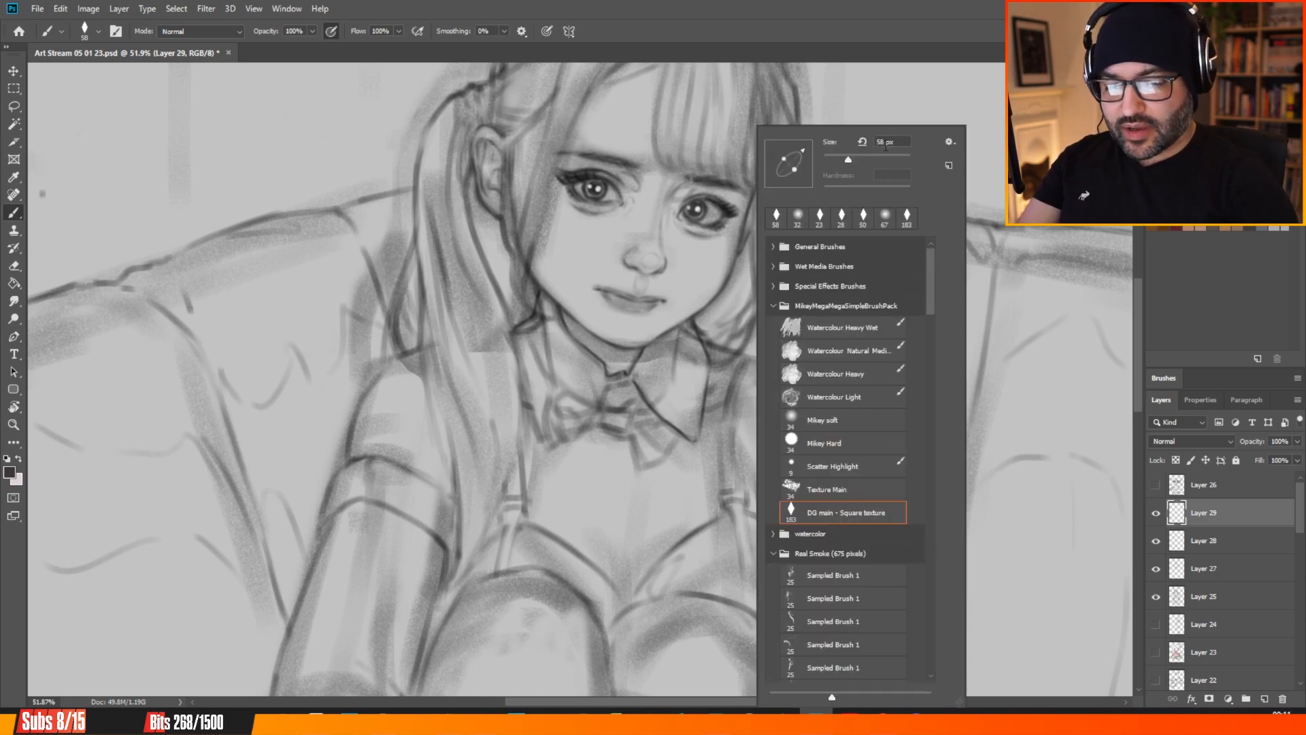
drag(847, 159, 824, 159)
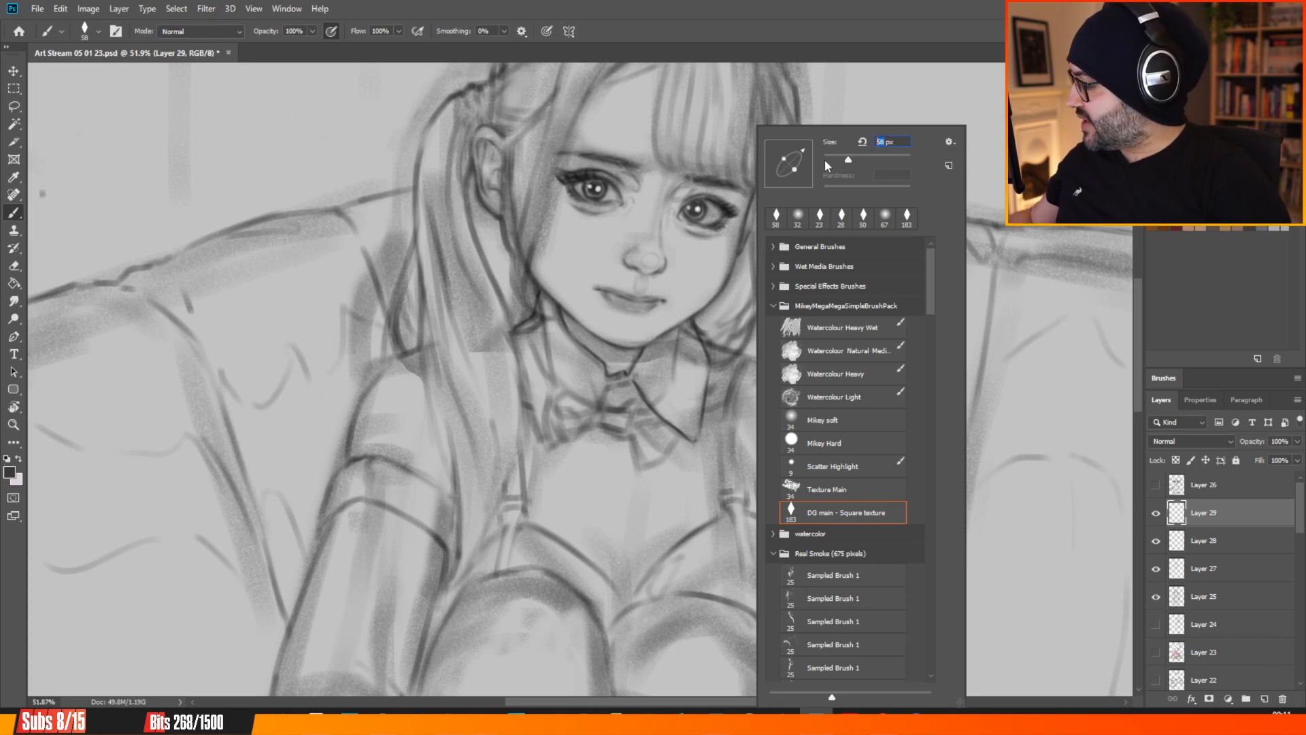
click(1014, 272)
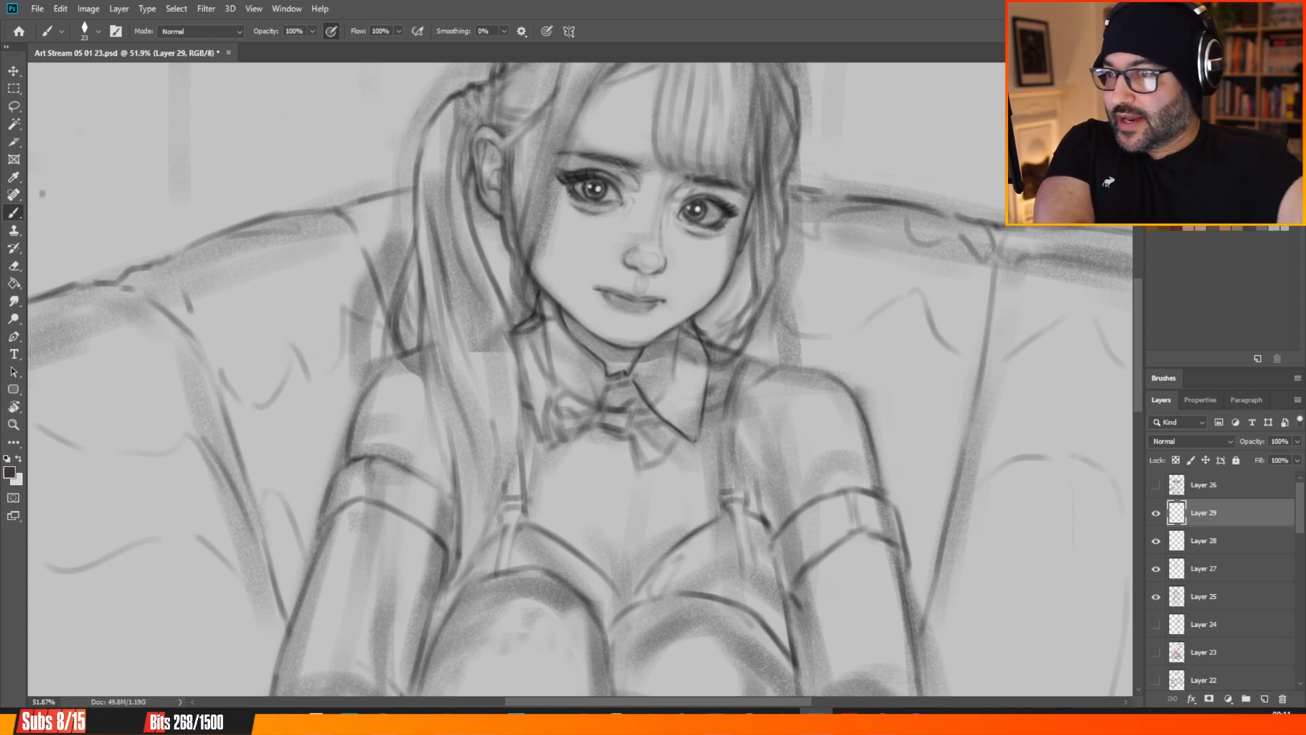
Examine the whole seated figure and the finished bow tie, from the bunny ears down to the hands.
drag(1137, 330, 1139, 314)
scroll(677, 355, down, 2)
scroll(677, 355, down, 2)
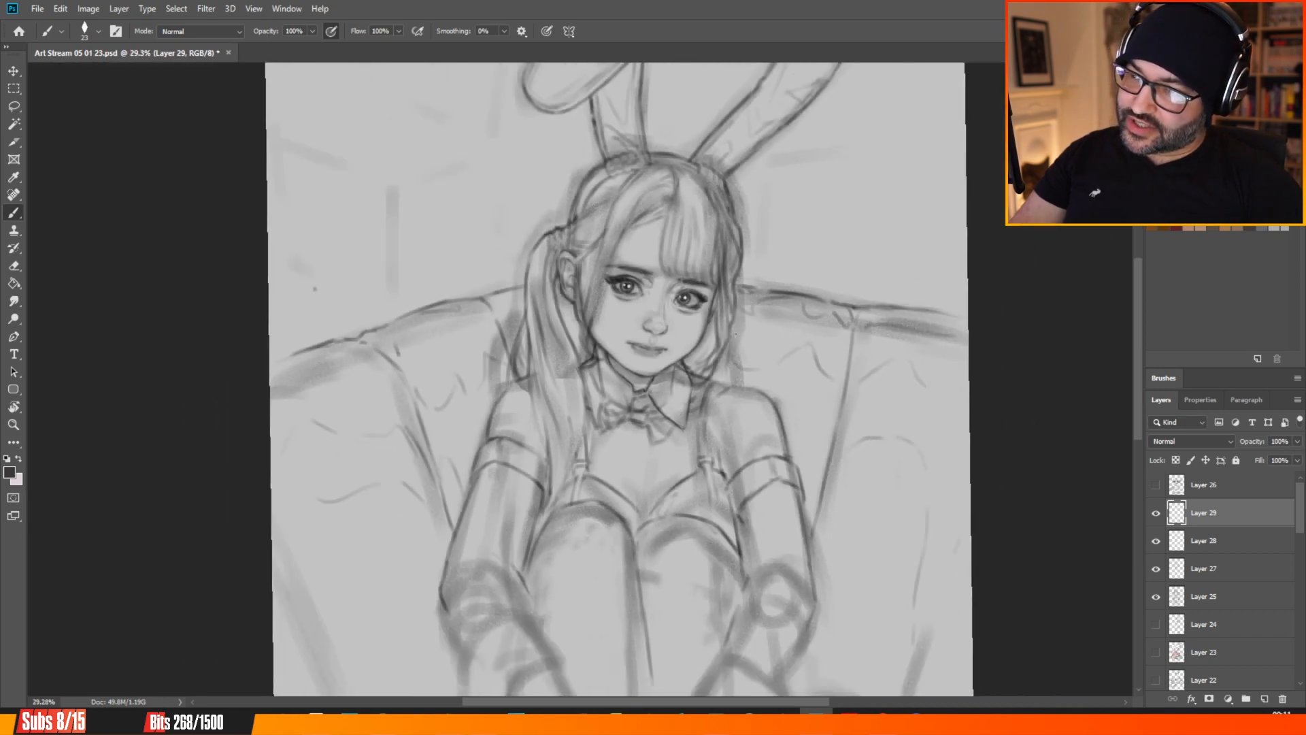
scroll(711, 314, down, 2)
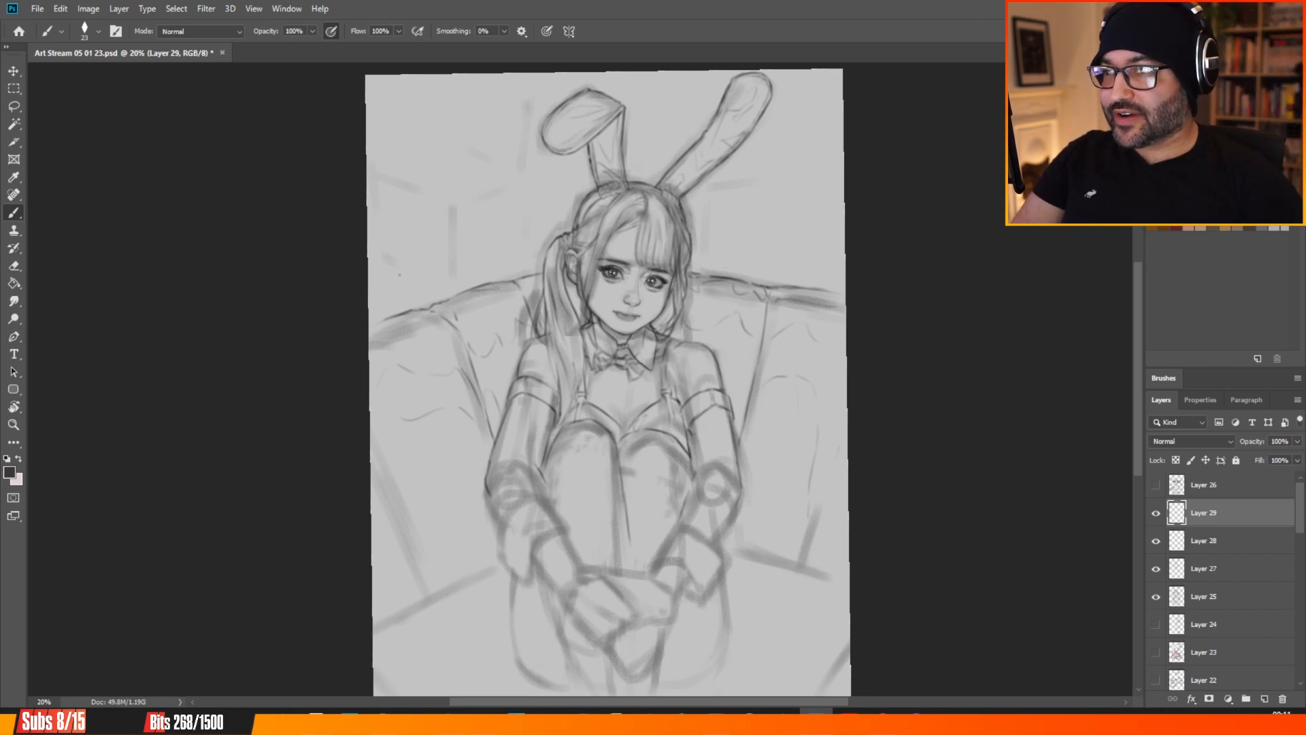
scroll(487, 278, up, 4)
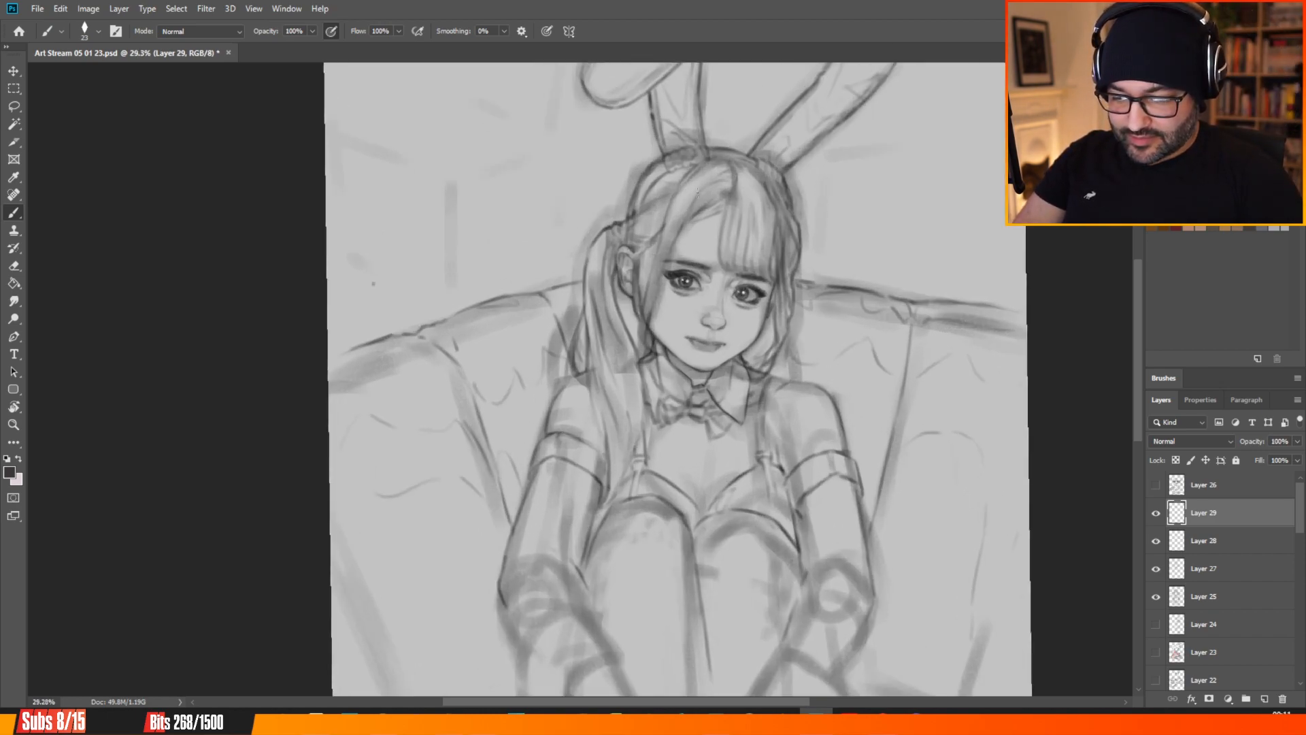
scroll(810, 255, up, 1)
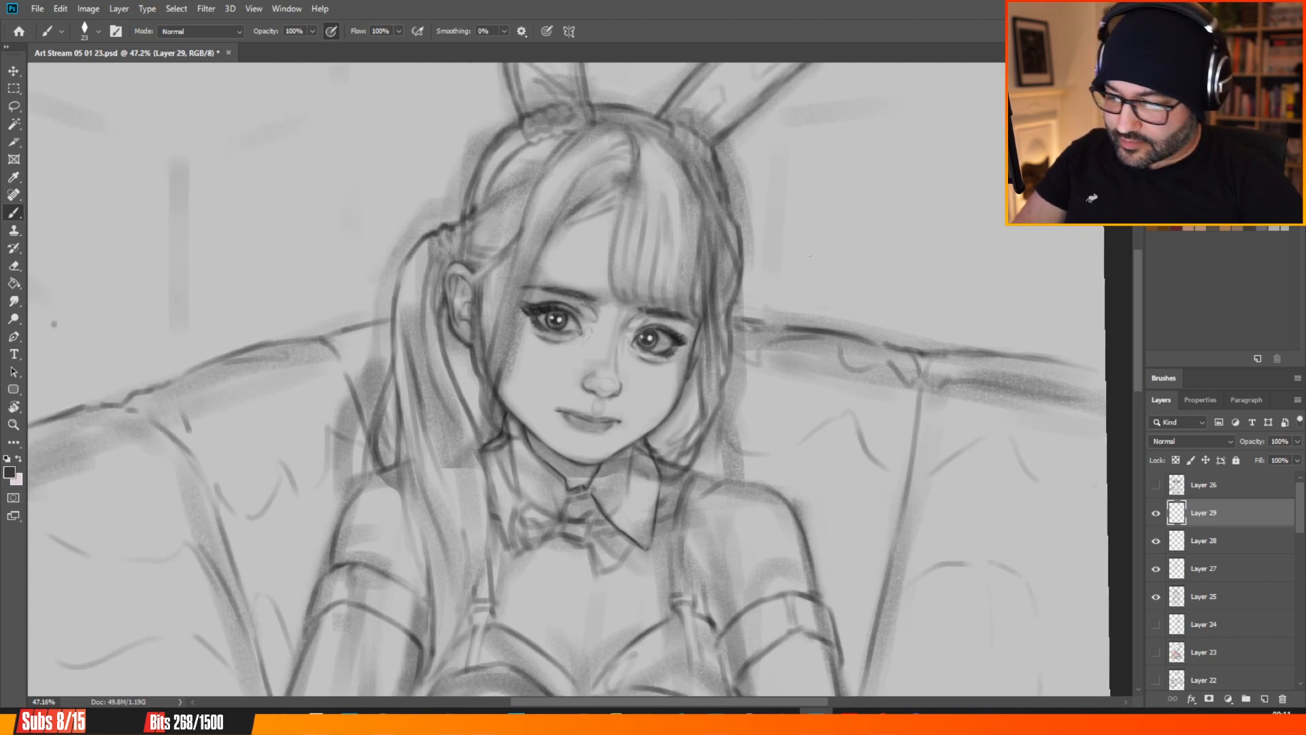
Make Layer 28 the active drawing layer.
click(1202, 542)
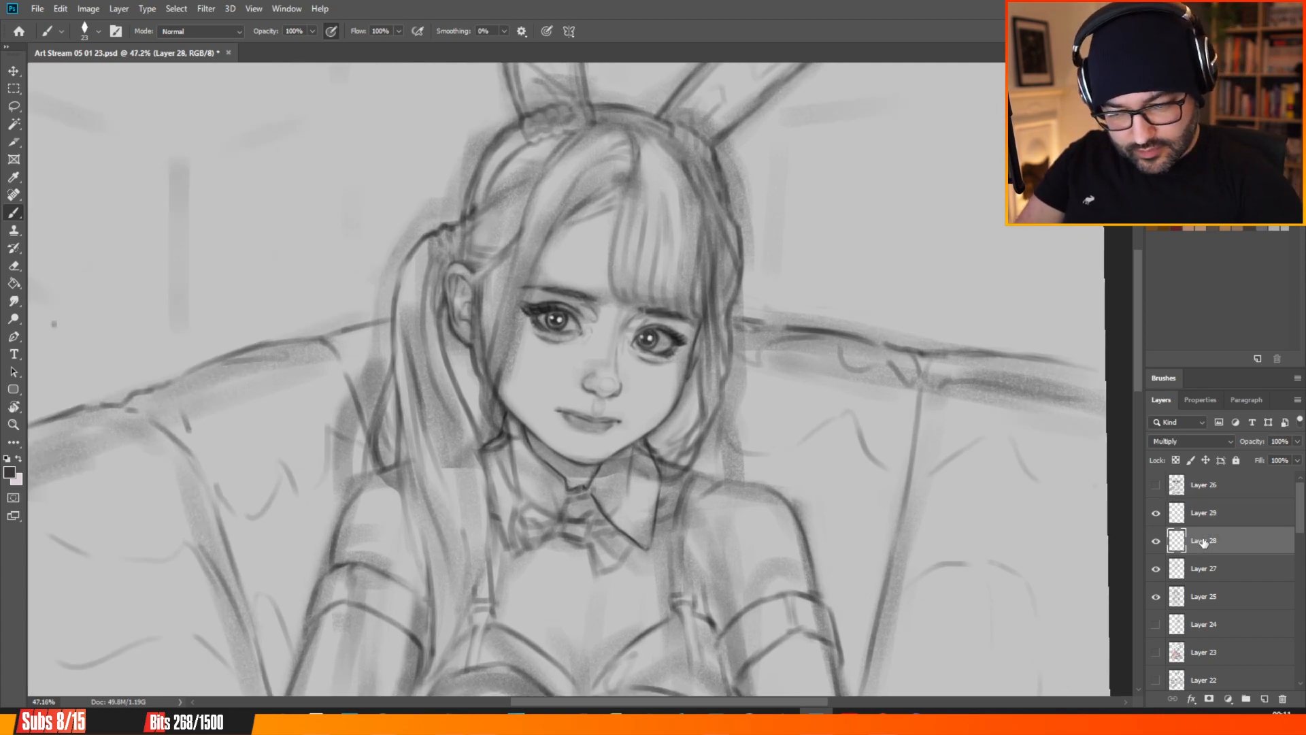
right_click(1217, 541)
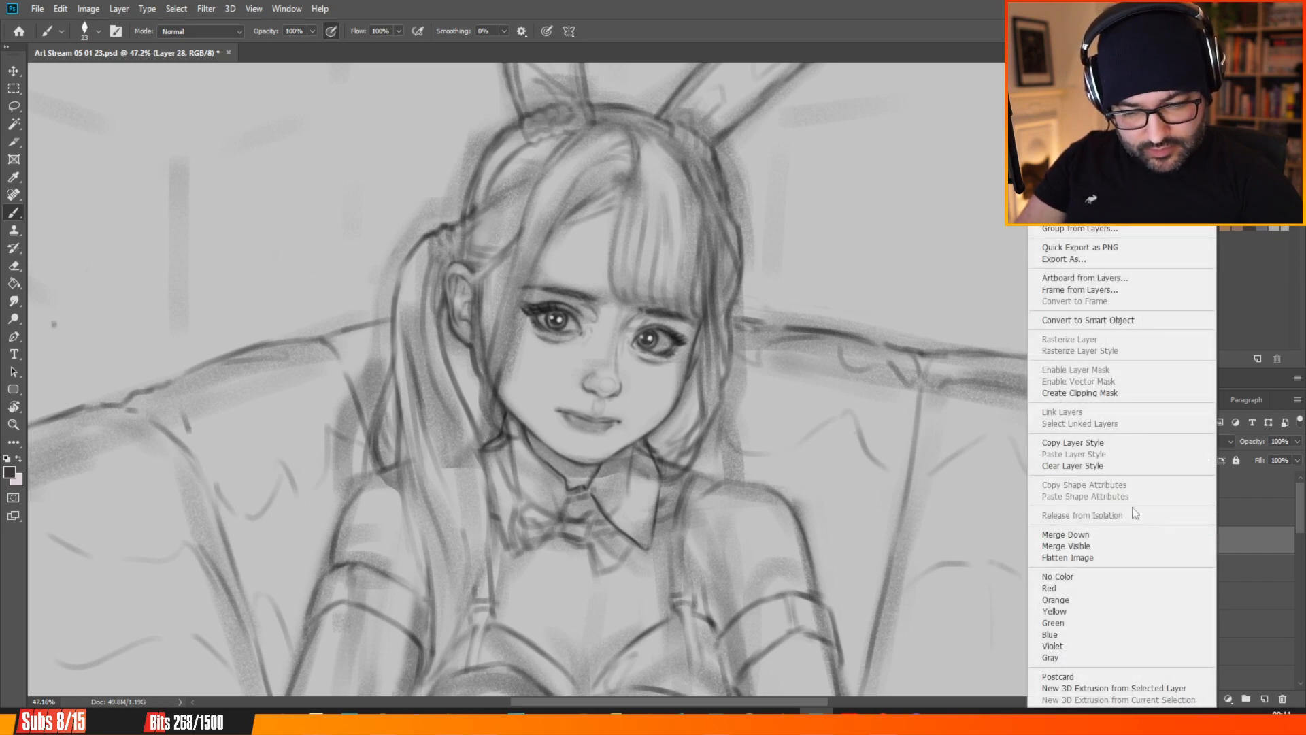
click(1247, 540)
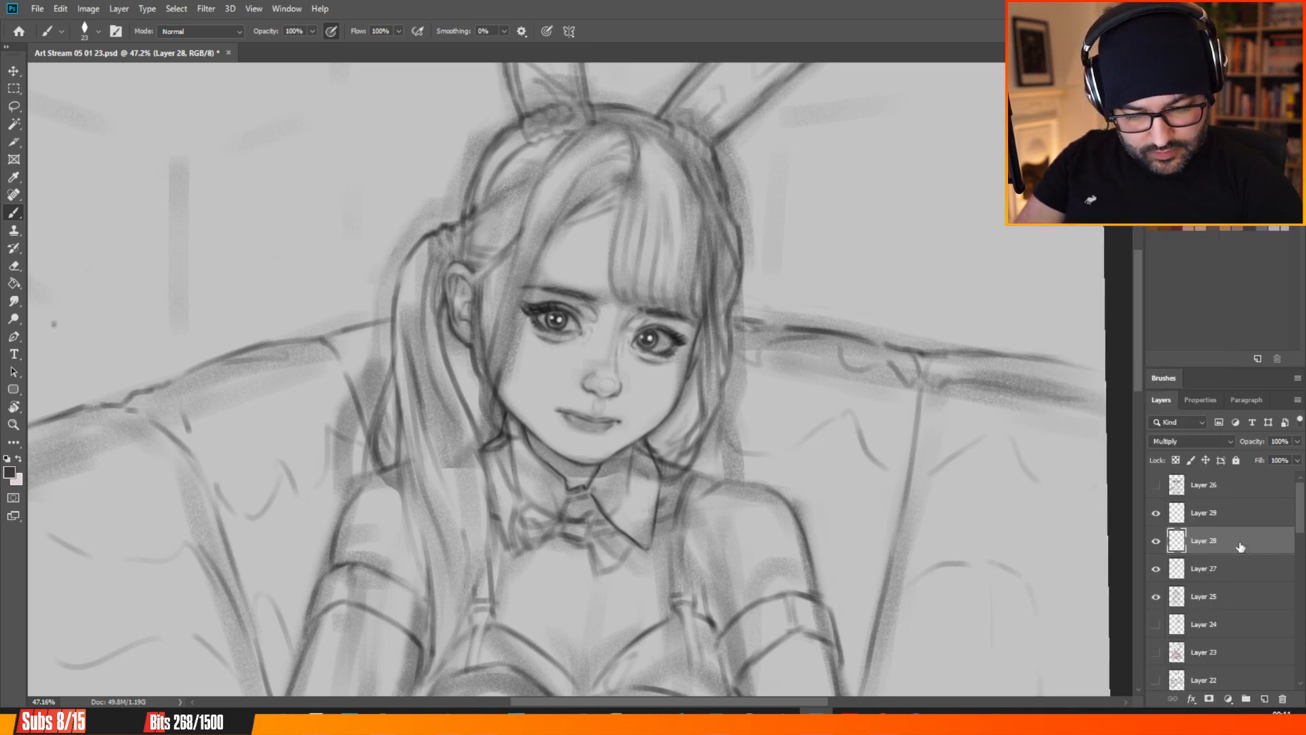
click(1233, 570)
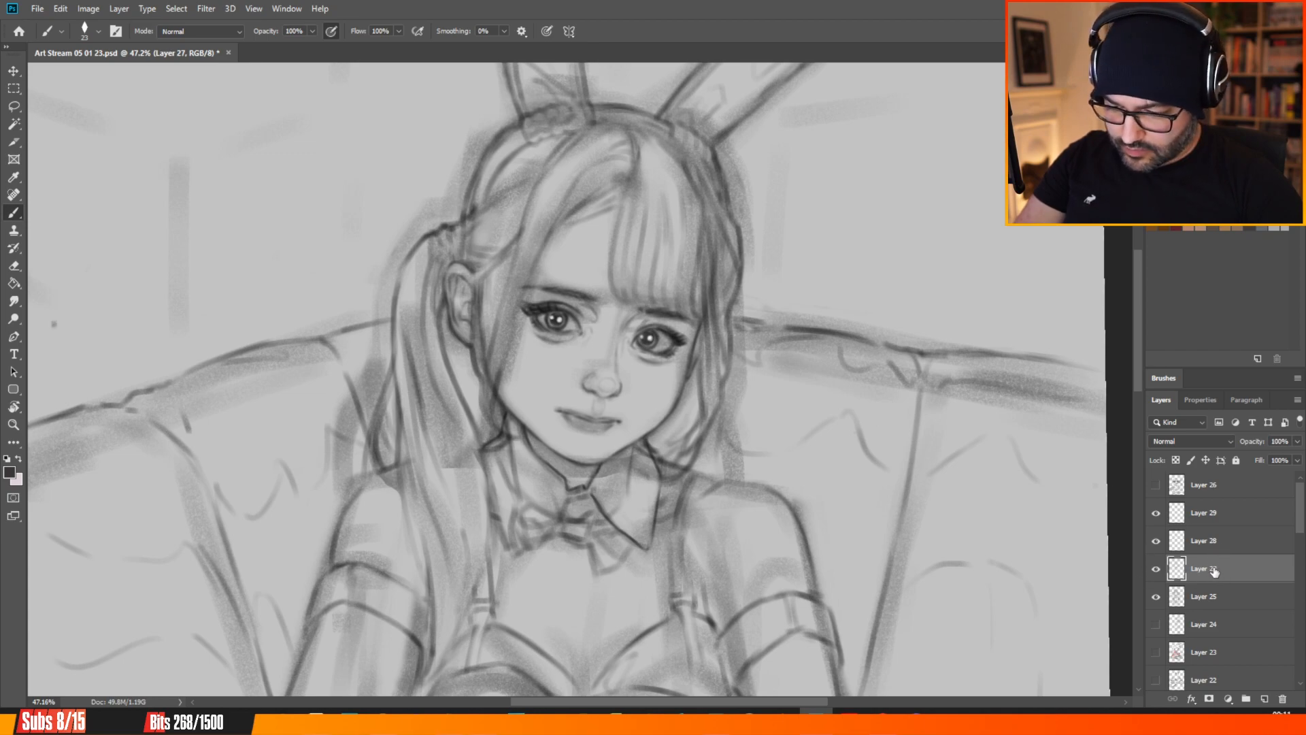
click(1207, 541)
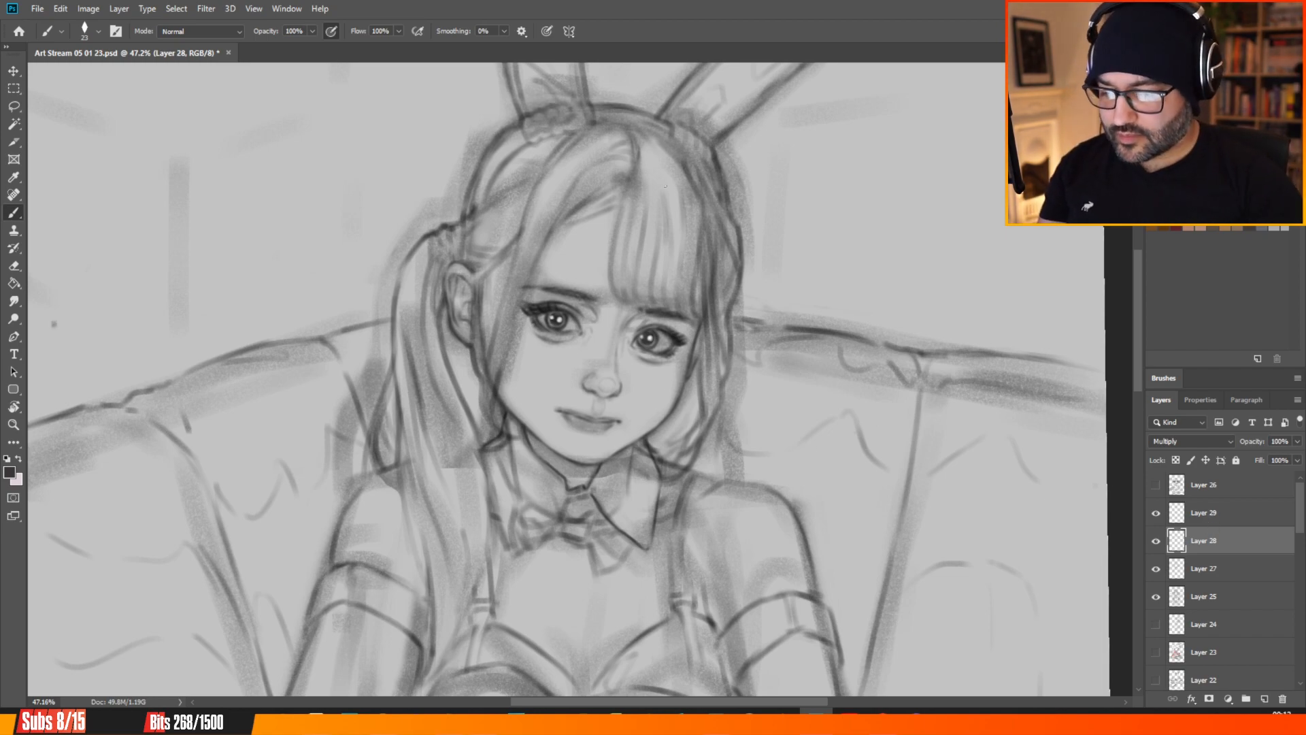
Bring the reference photo over the canvas, compare its face and hair with the sketch, and move it away again.
scroll(582, 200, up, 3)
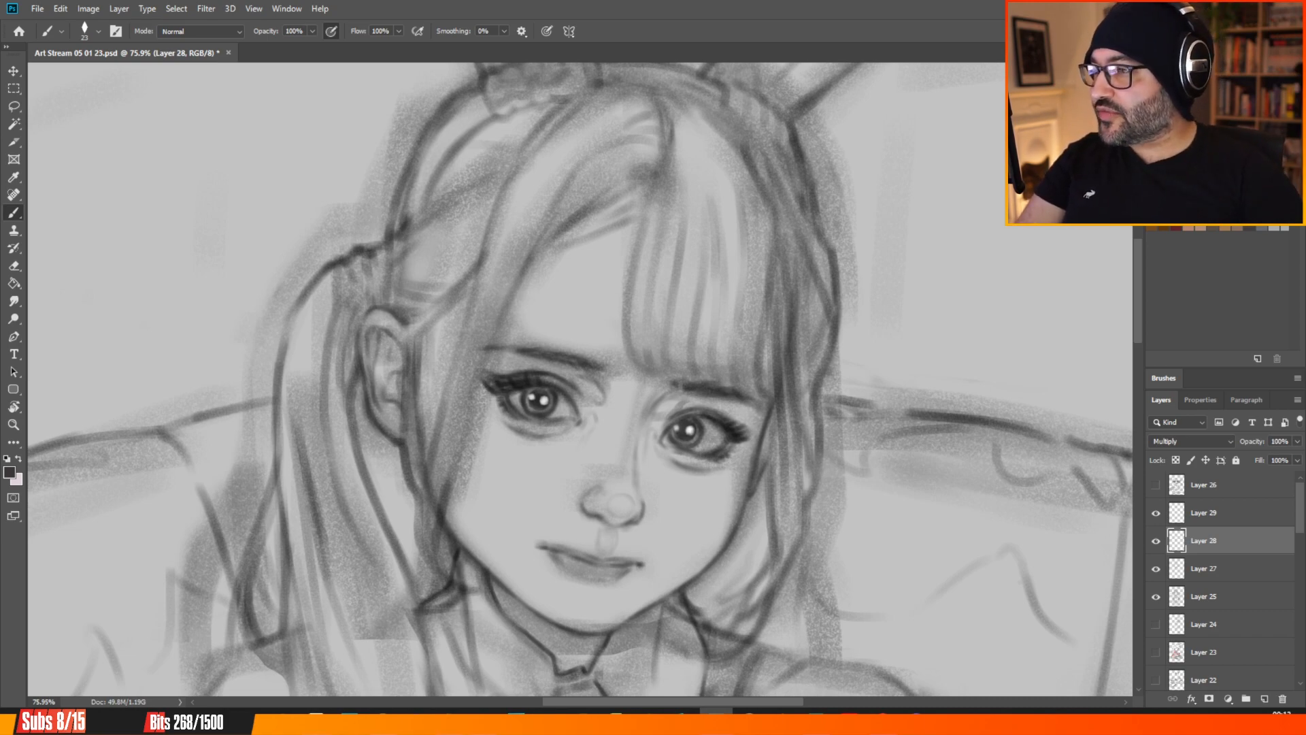
drag(825, 0, 404, 47)
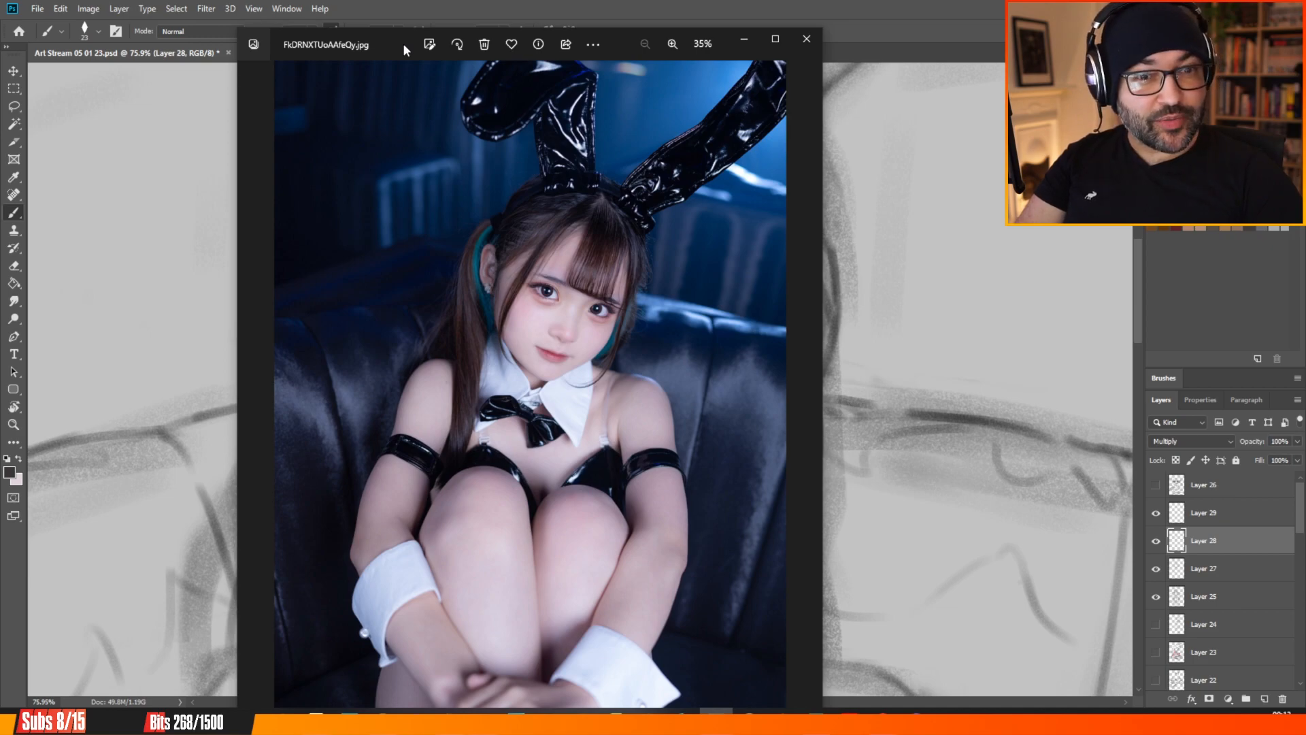
drag(402, 43, 1305, 0)
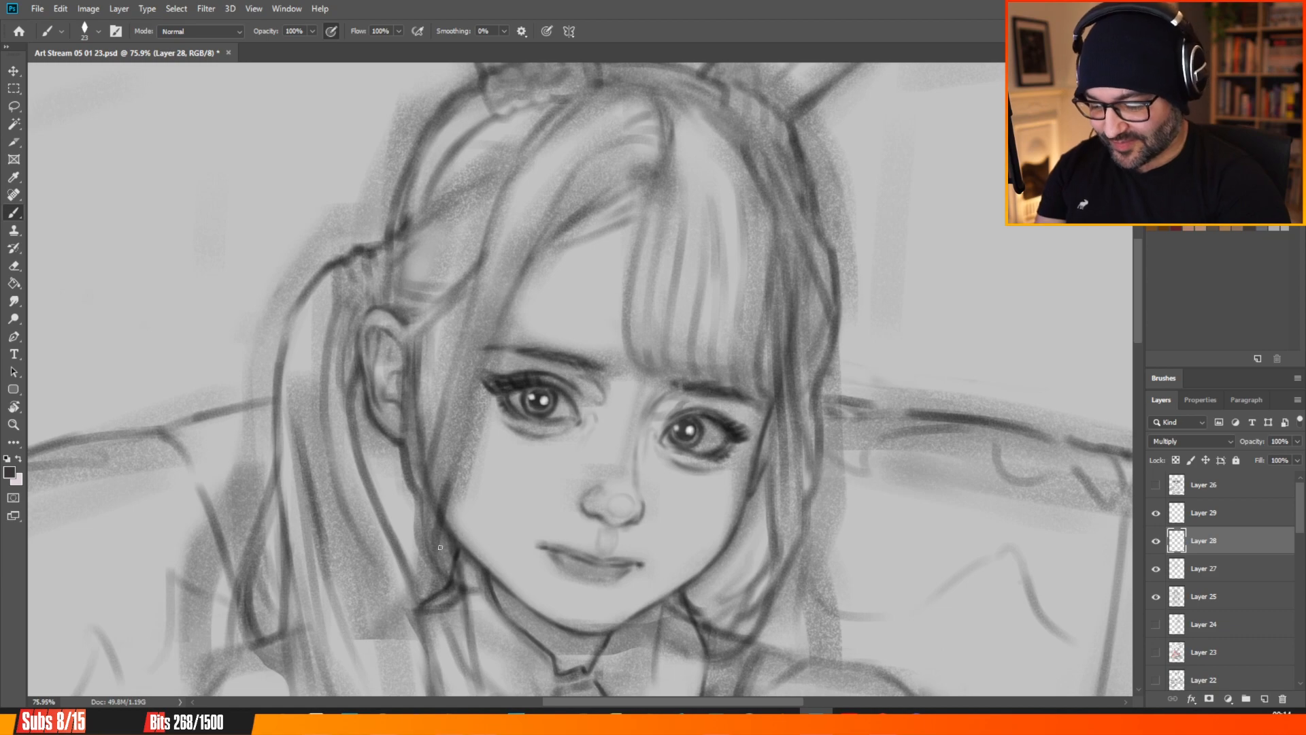
Line the loose hair strand between the ear and cheek down past the jaw to the collar on Layer 28.
mouse_move(424, 503)
mouse_down()
mouse_move(434, 556)
mouse_move(493, 604)
mouse_up()
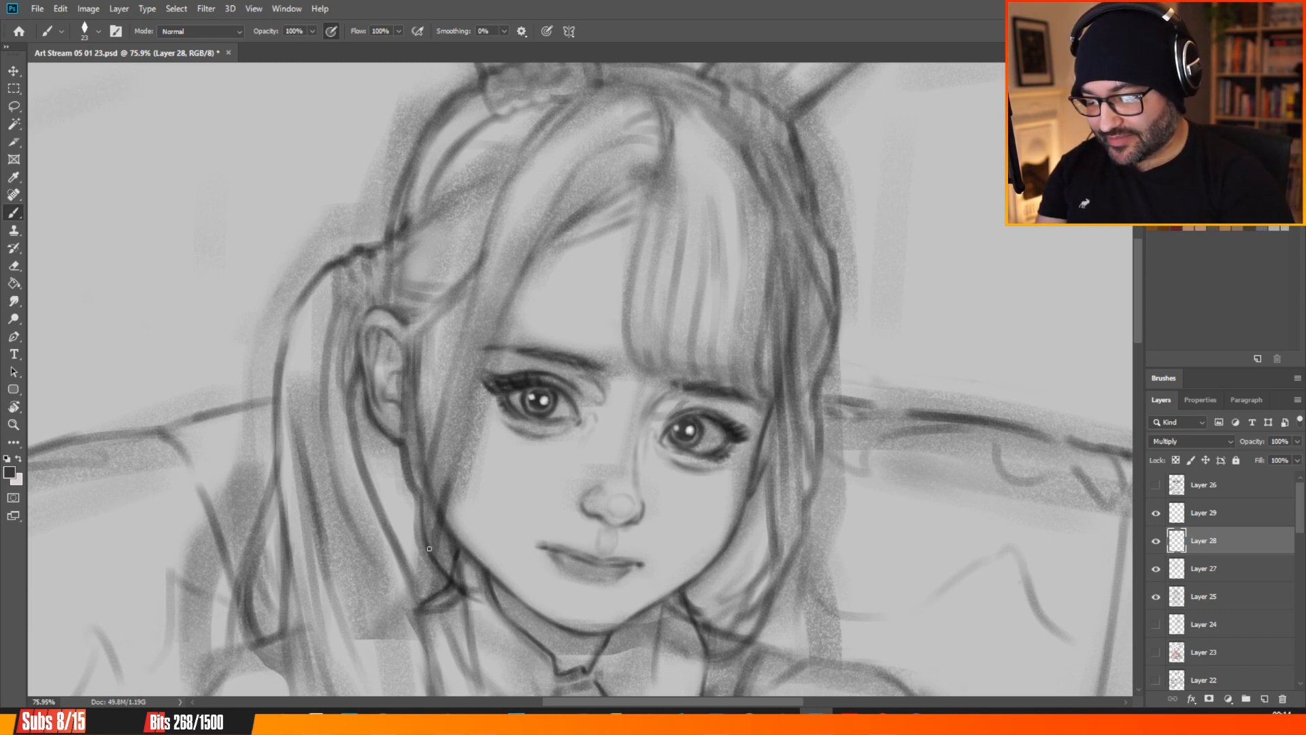
drag(424, 514, 426, 470)
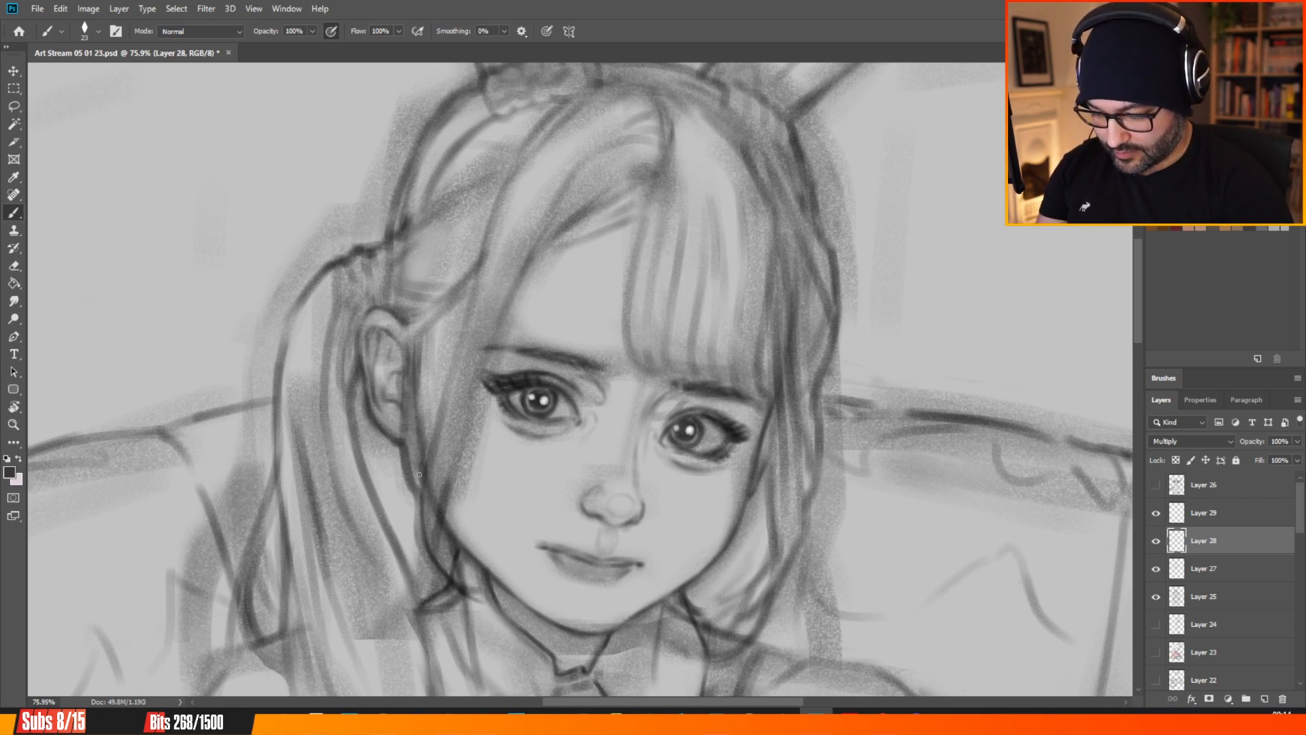
drag(446, 372, 433, 423)
drag(462, 334, 436, 406)
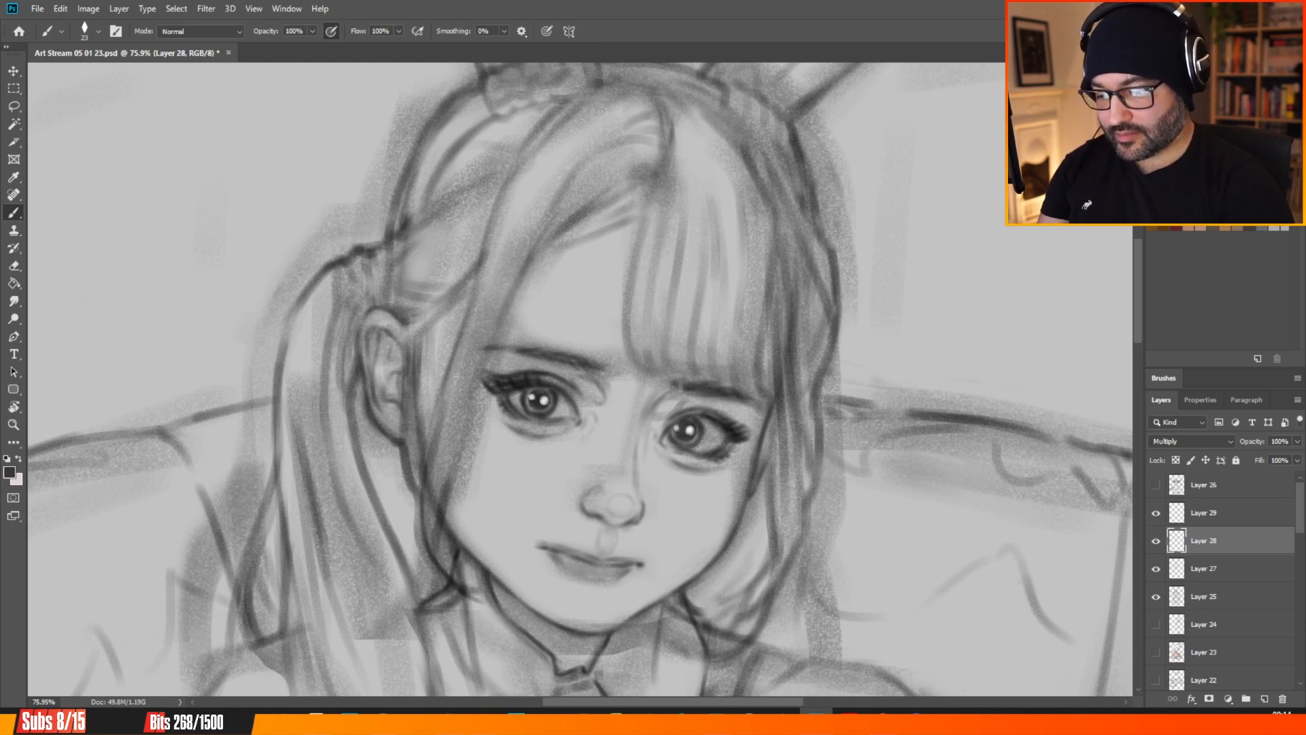
Line the front hair section's outer edge from the temple up to the parting, and reinforce the strand beside the jaw.
drag(450, 354, 489, 228)
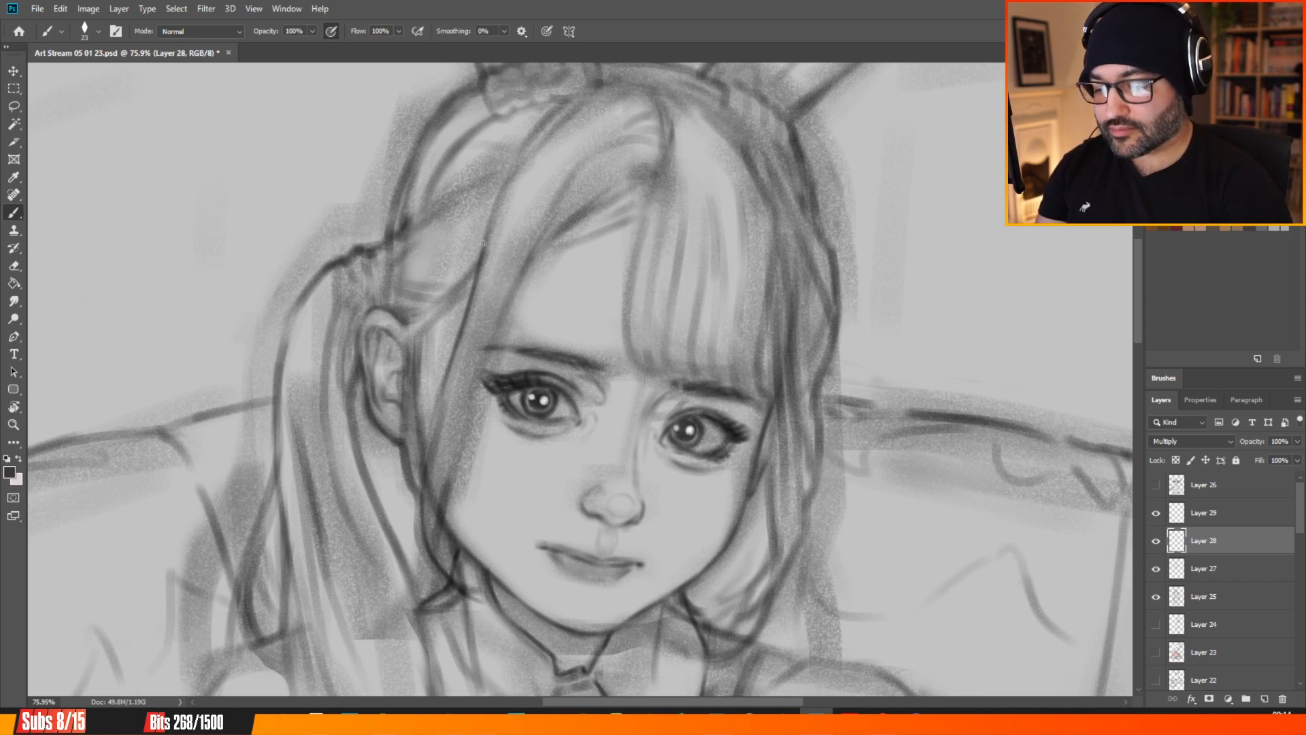
drag(479, 268, 515, 176)
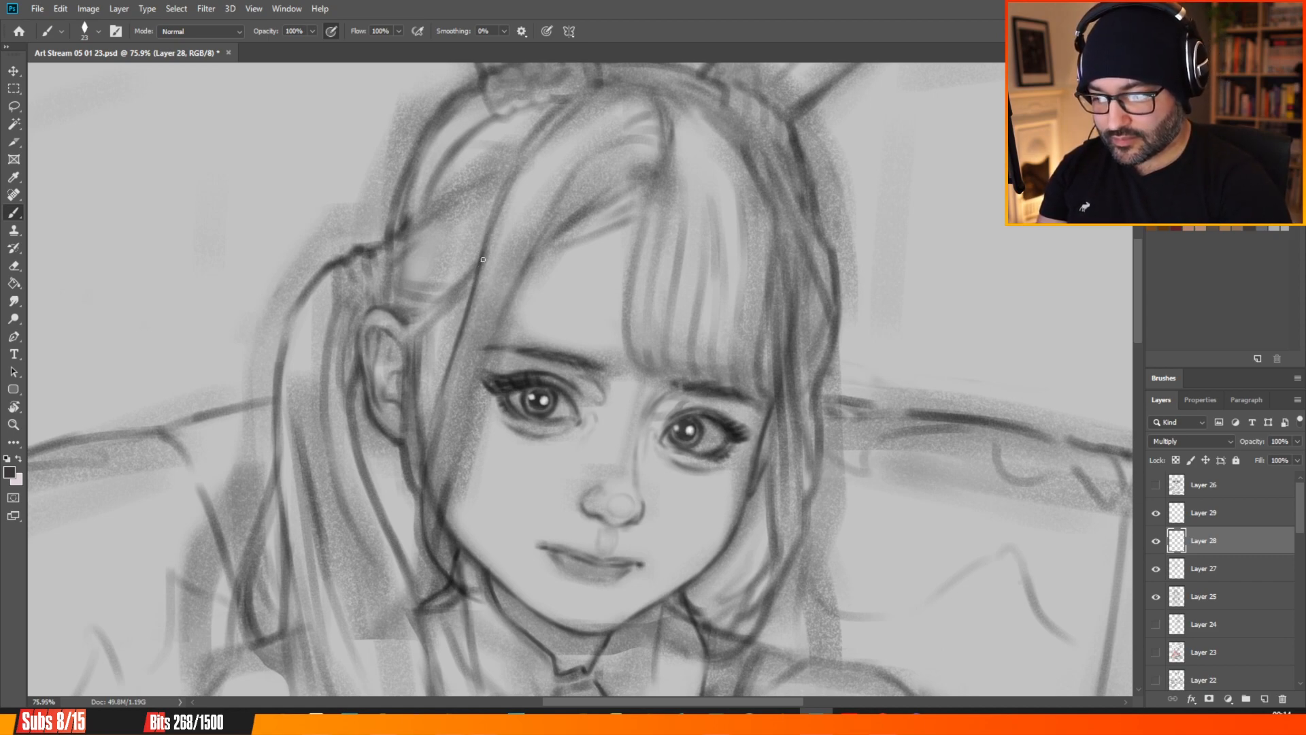
mouse_move(493, 230)
mouse_down()
mouse_move(579, 114)
mouse_move(614, 104)
mouse_move(644, 69)
mouse_move(527, 171)
mouse_move(569, 124)
mouse_move(643, 95)
mouse_move(621, 94)
mouse_move(645, 100)
mouse_move(586, 109)
mouse_up()
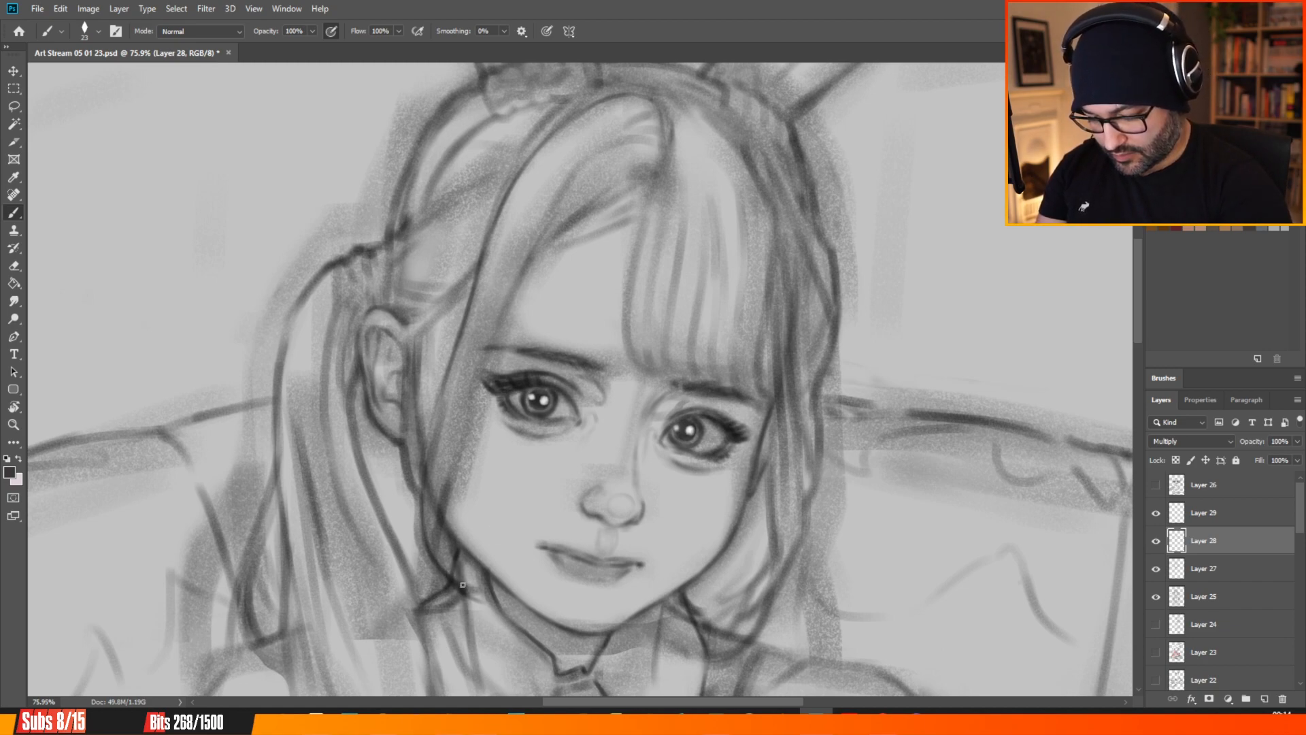
drag(435, 512, 439, 561)
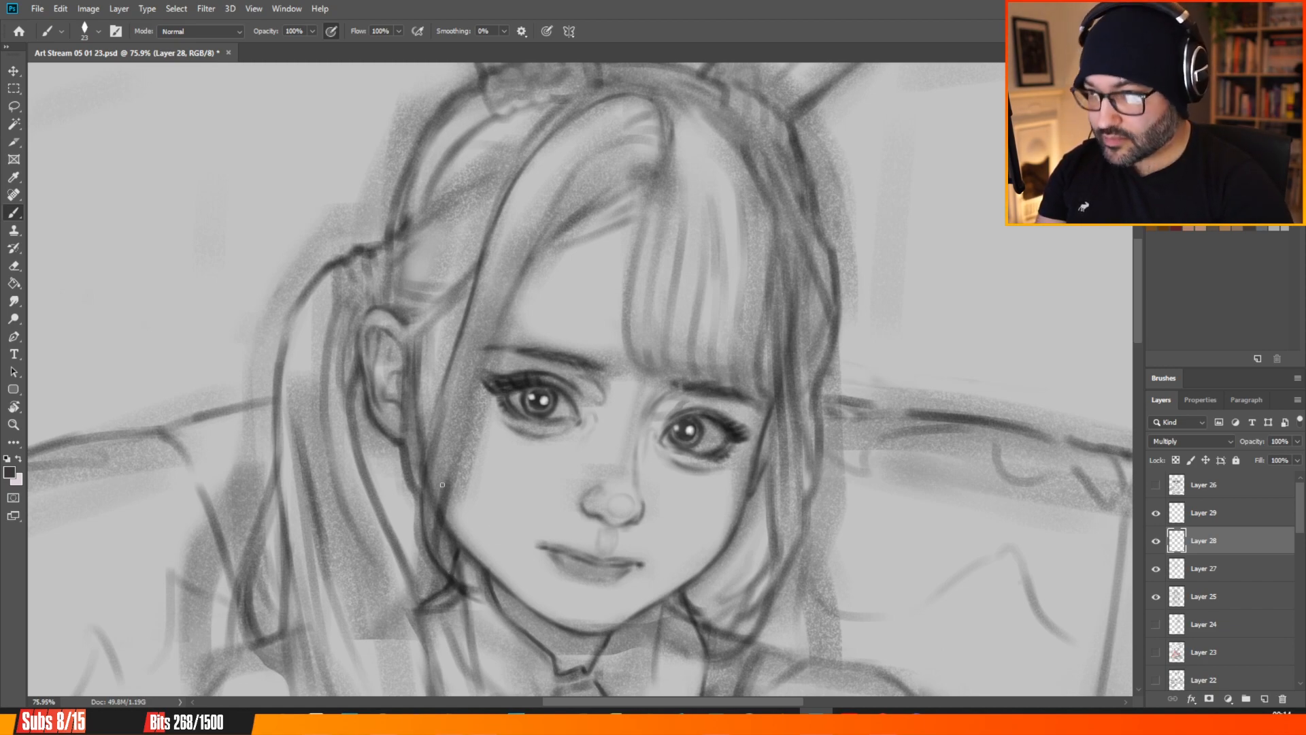
Reinforce the front hair section with strokes from beside the jaw past the temple up towards the parting, and save the document.
drag(431, 516, 435, 550)
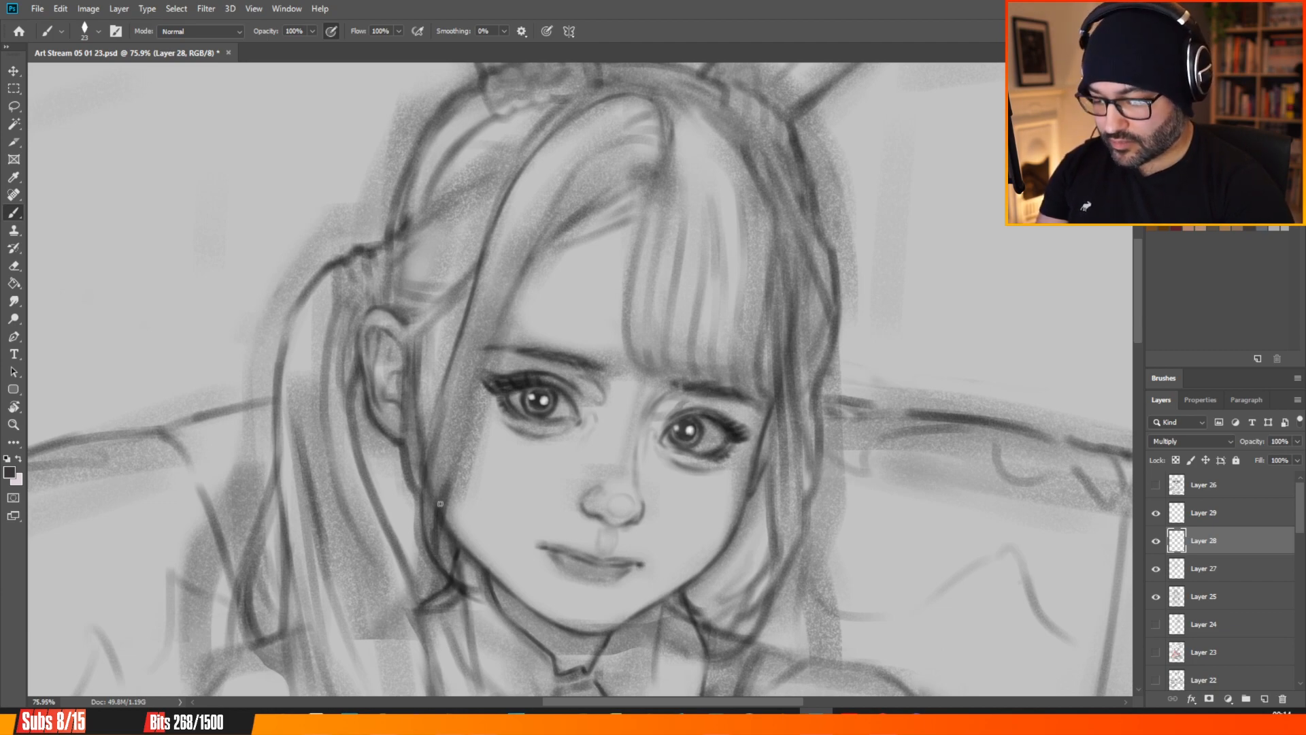
drag(443, 496, 457, 423)
drag(446, 473, 475, 384)
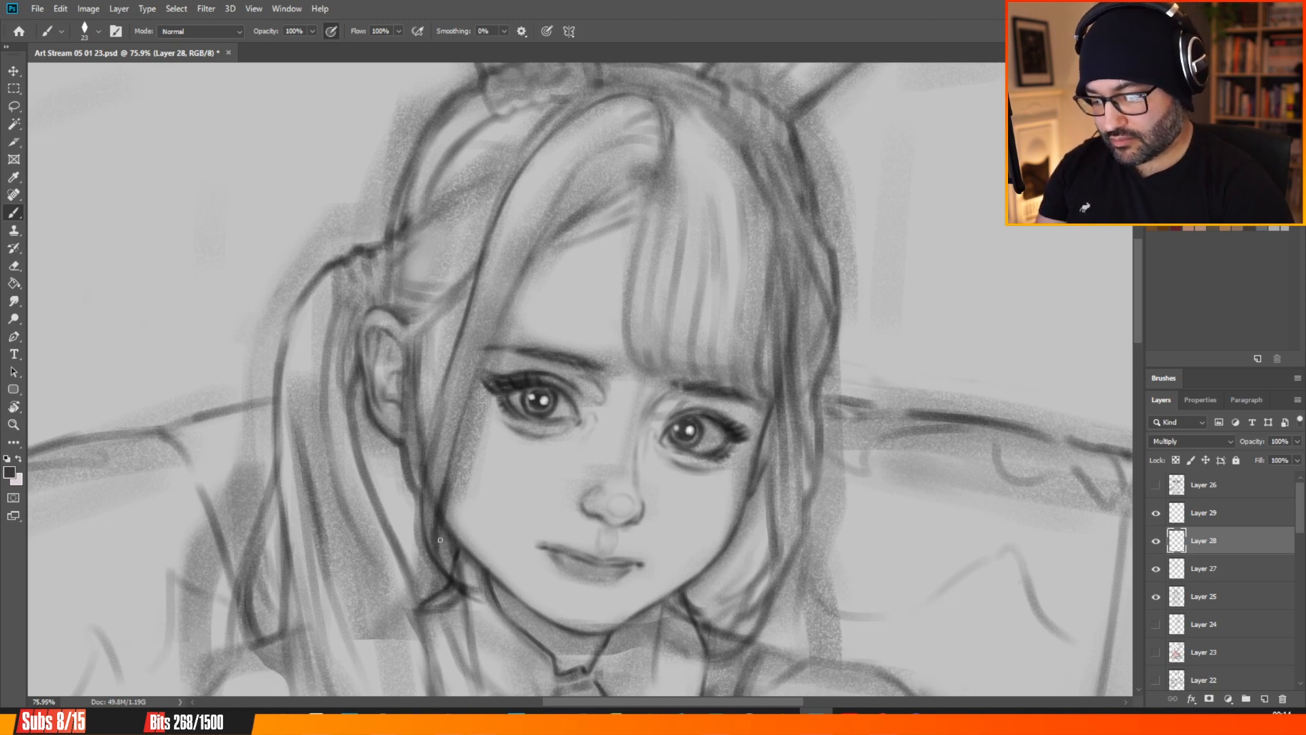
drag(439, 501, 508, 282)
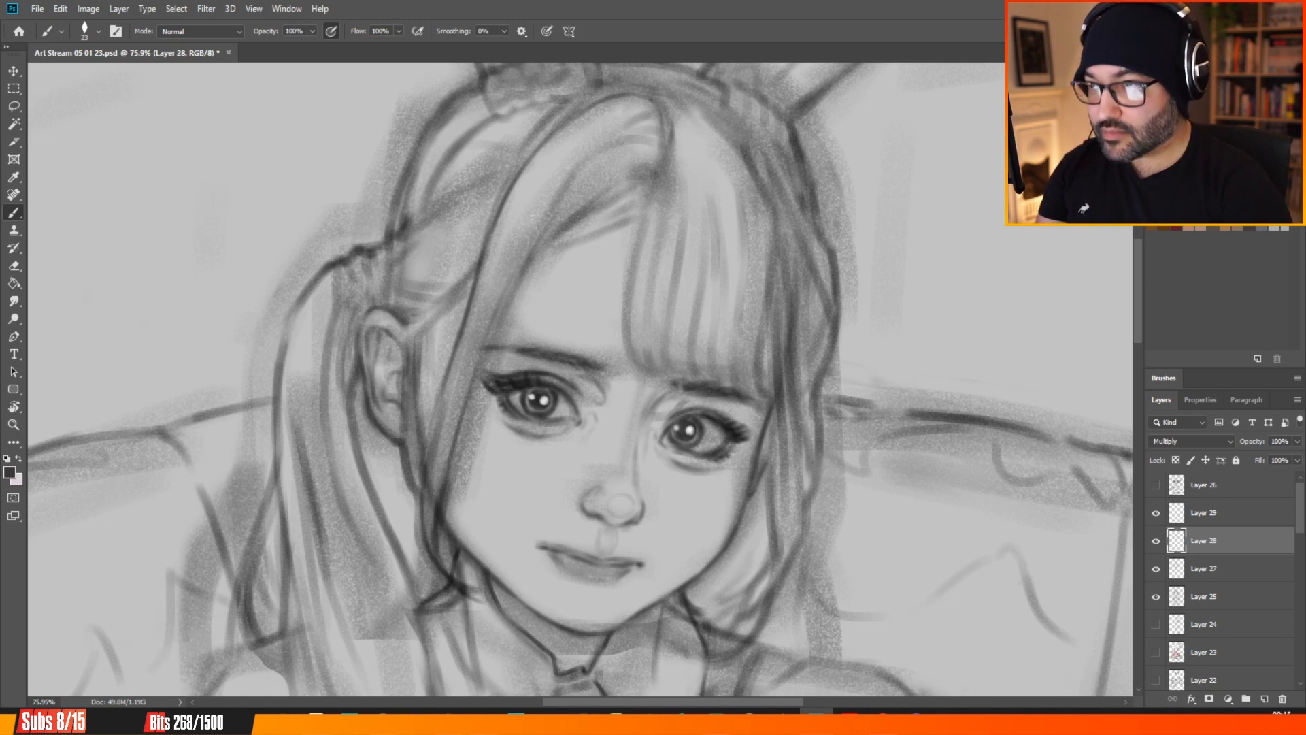
drag(577, 158, 531, 233)
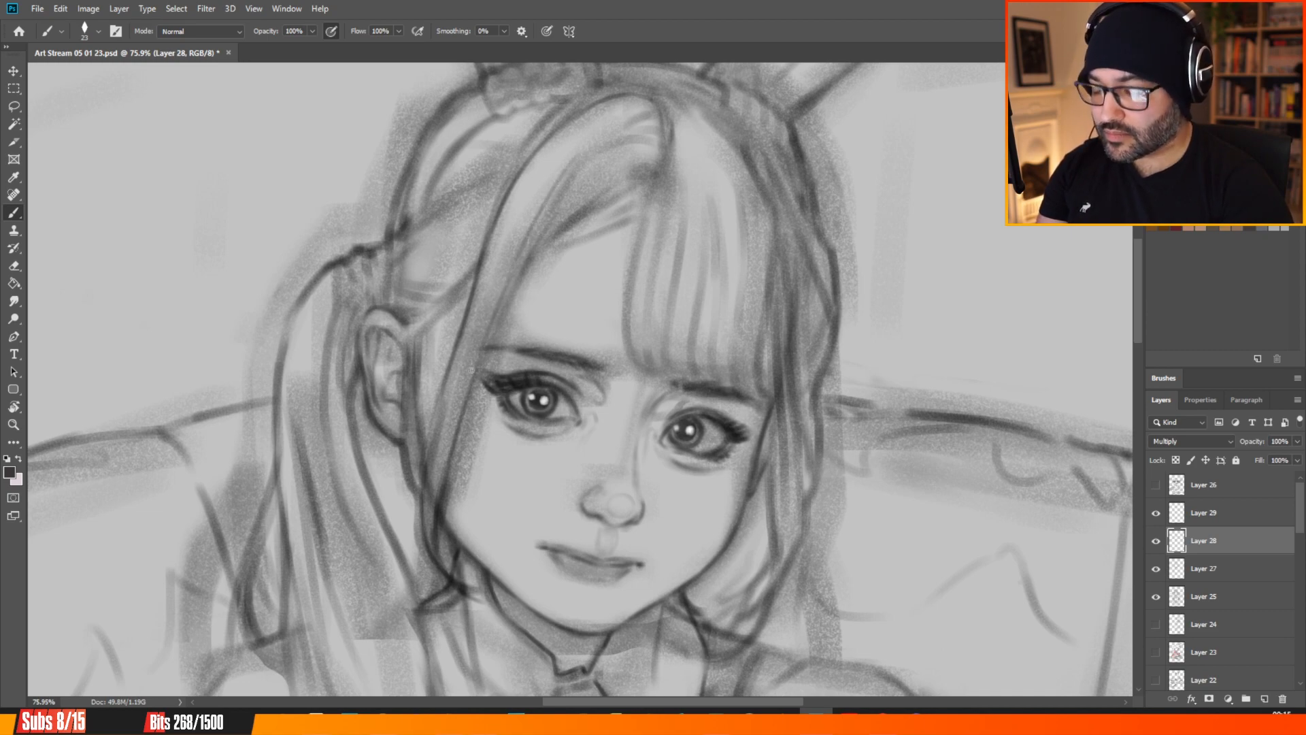
mouse_move(469, 381)
mouse_down()
mouse_move(537, 238)
mouse_move(618, 143)
mouse_up()
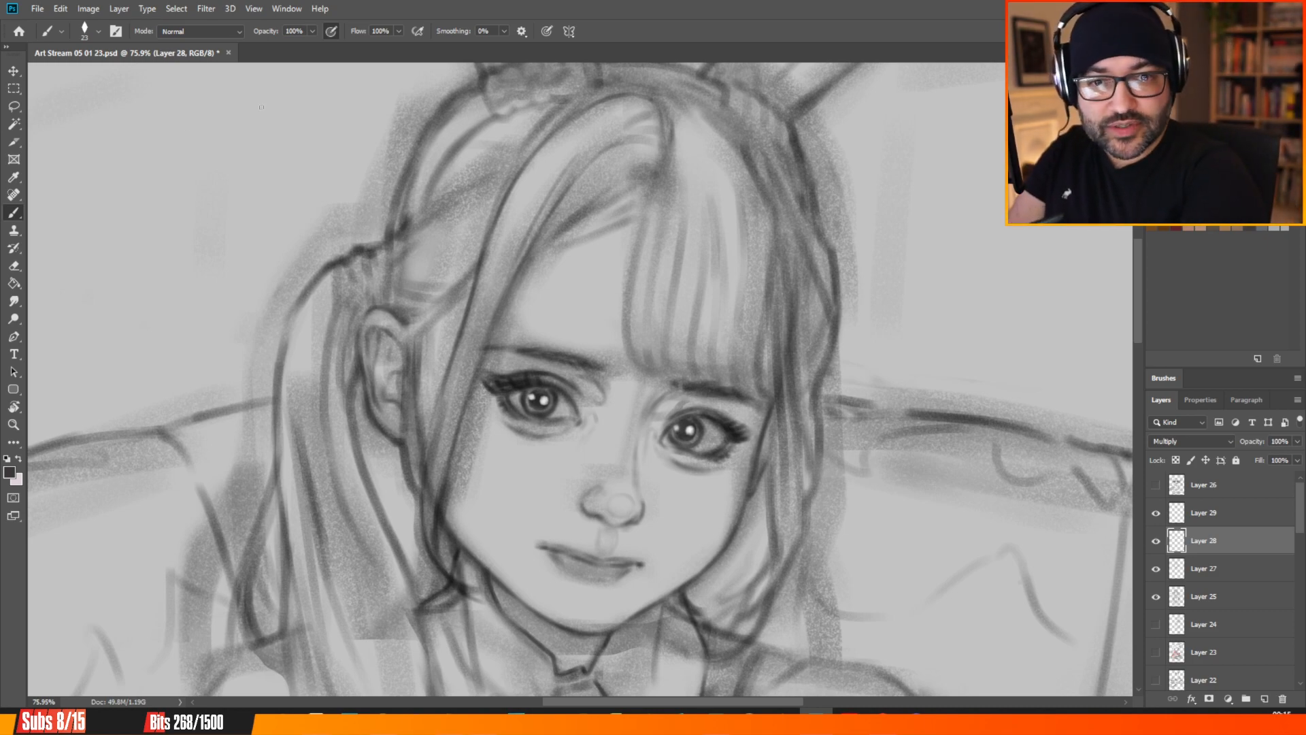
click(38, 9)
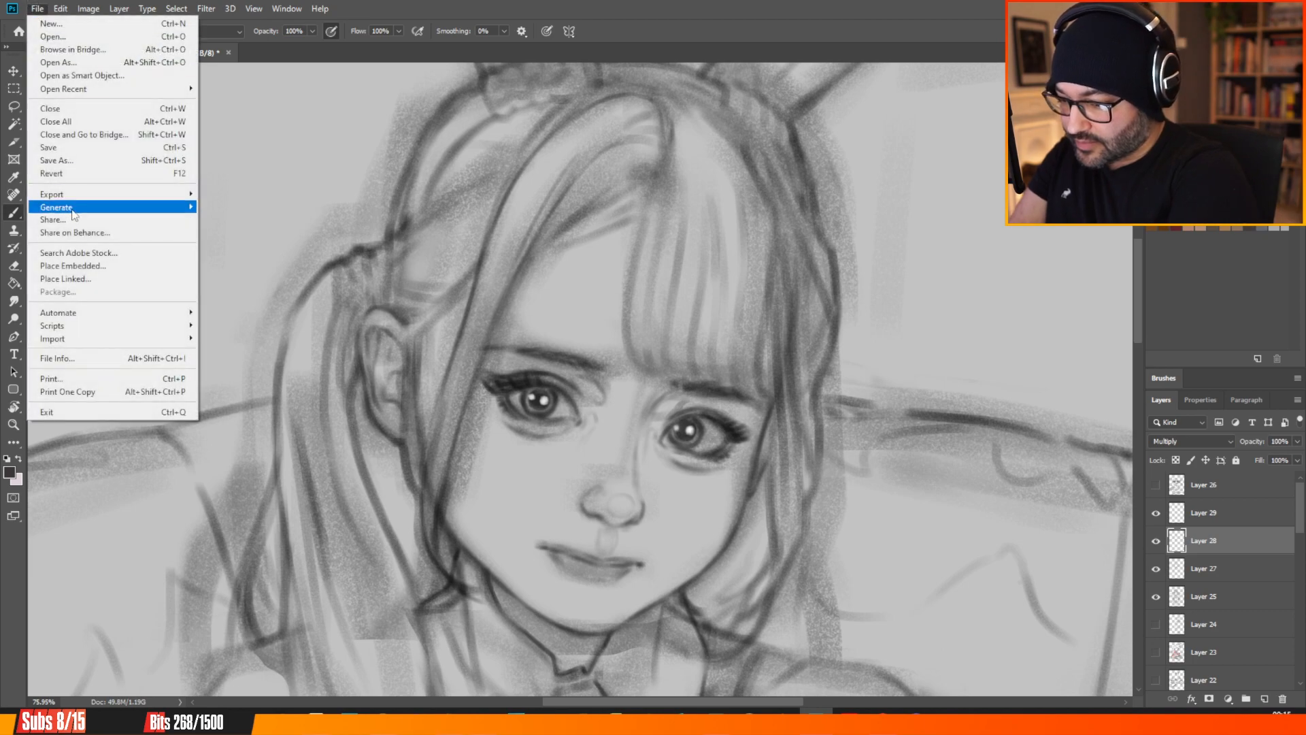
click(49, 147)
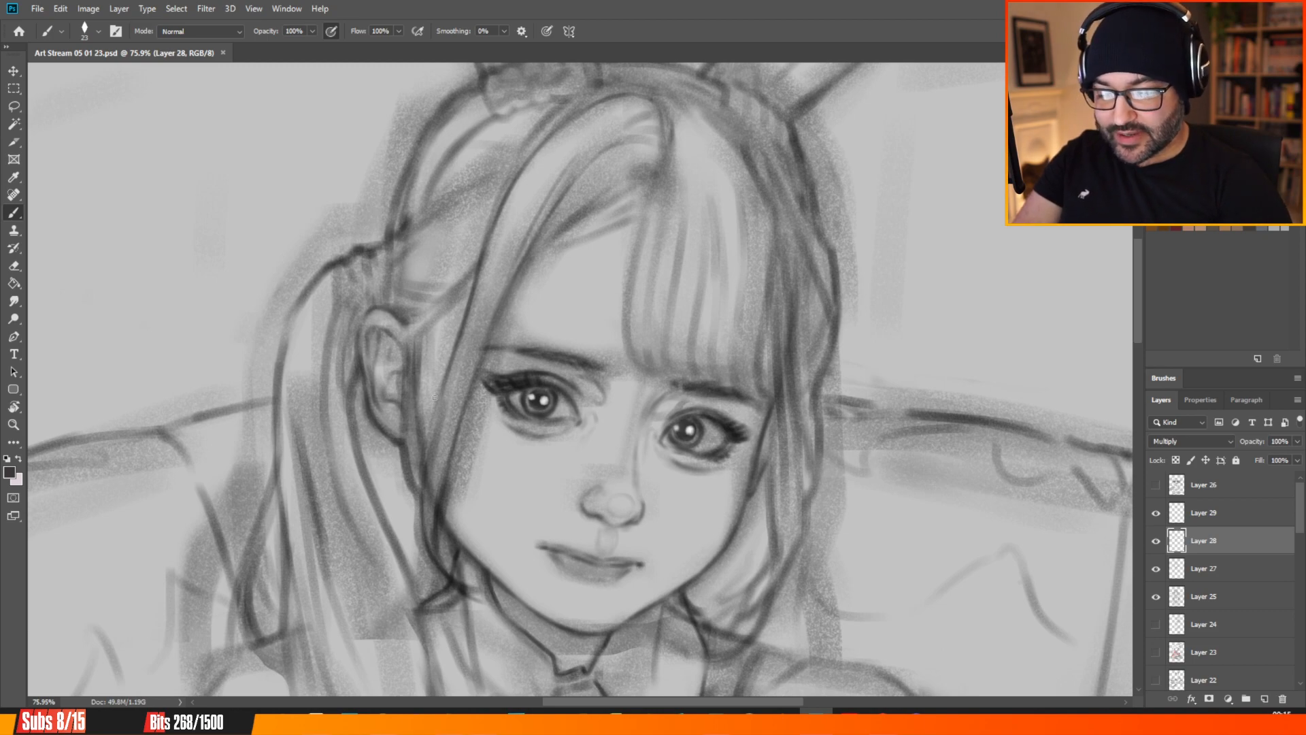
Add short hair strokes in the gap between the ear and the front hair section on Layer 28.
drag(410, 374, 417, 401)
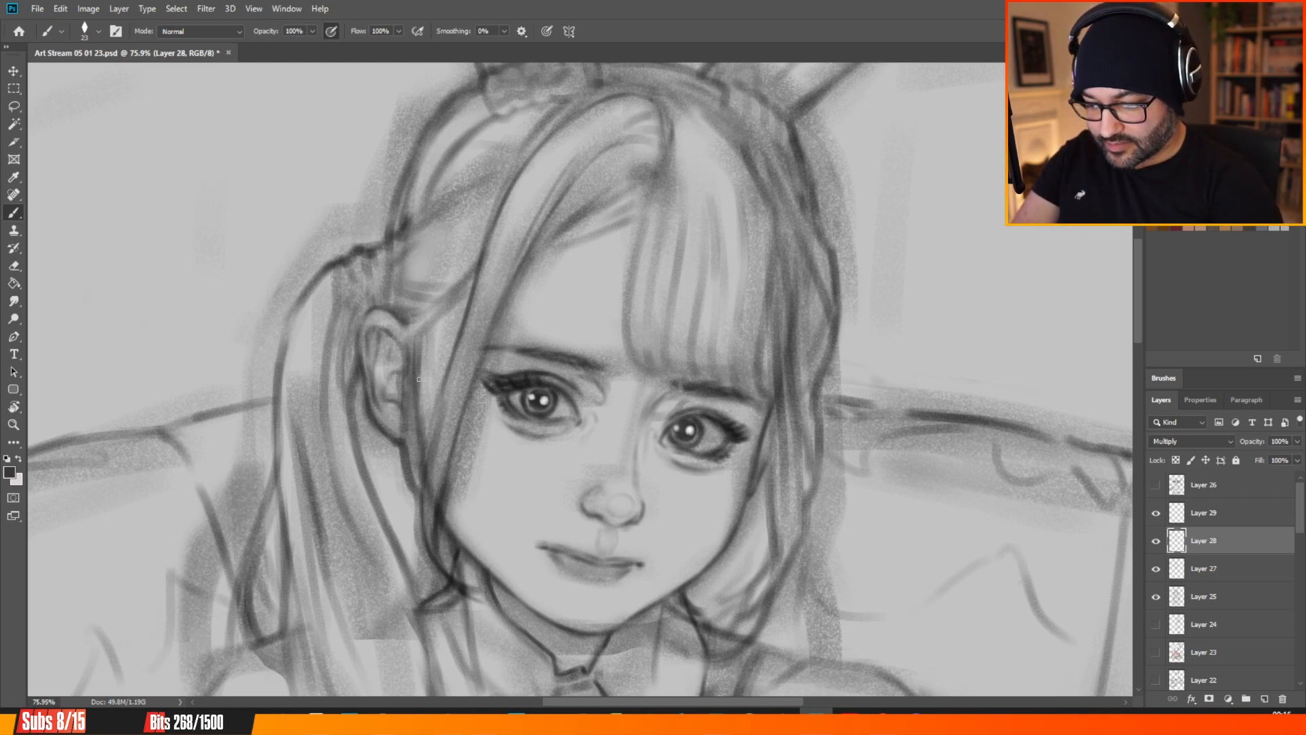
mouse_move(419, 375)
mouse_down()
mouse_move(417, 417)
mouse_move(422, 339)
mouse_move(420, 419)
mouse_move(424, 367)
mouse_up()
drag(426, 336, 427, 353)
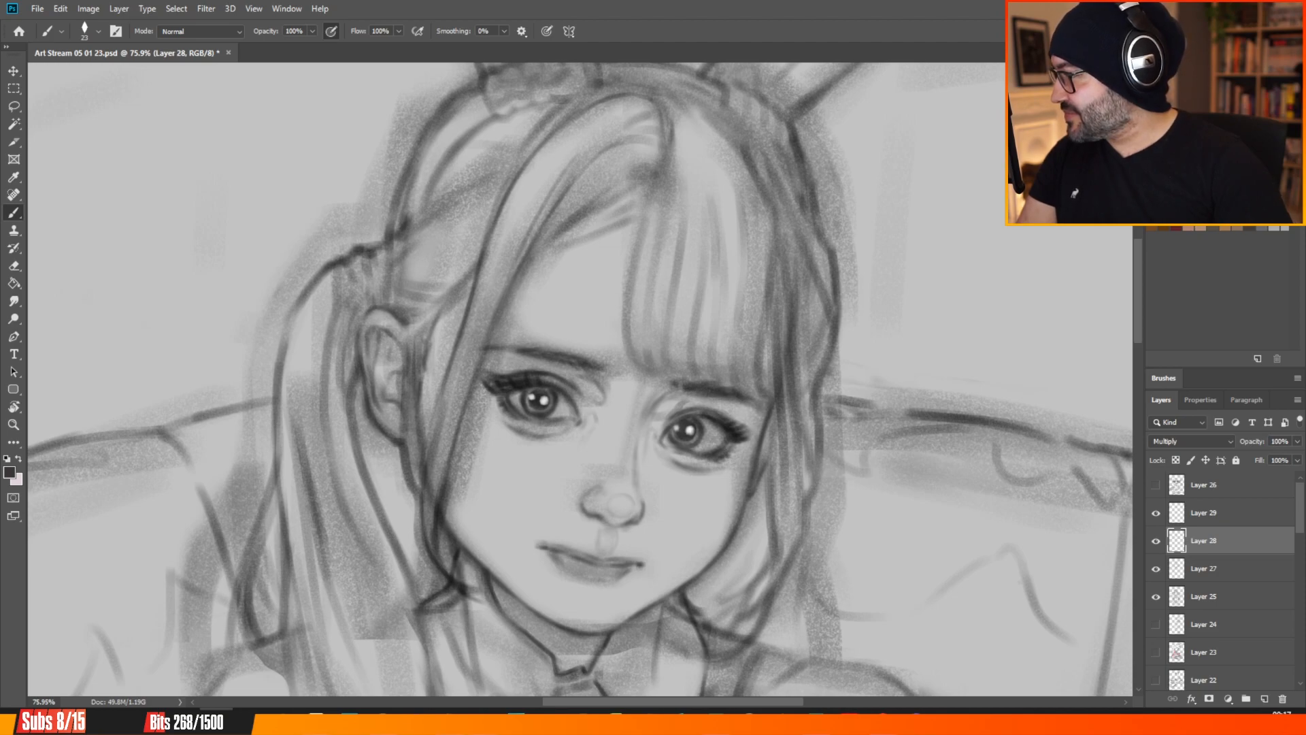
Examine the whole figure and the face at different magnifications to judge the sketch's overall proportions and hair.
scroll(607, 173, down, 5)
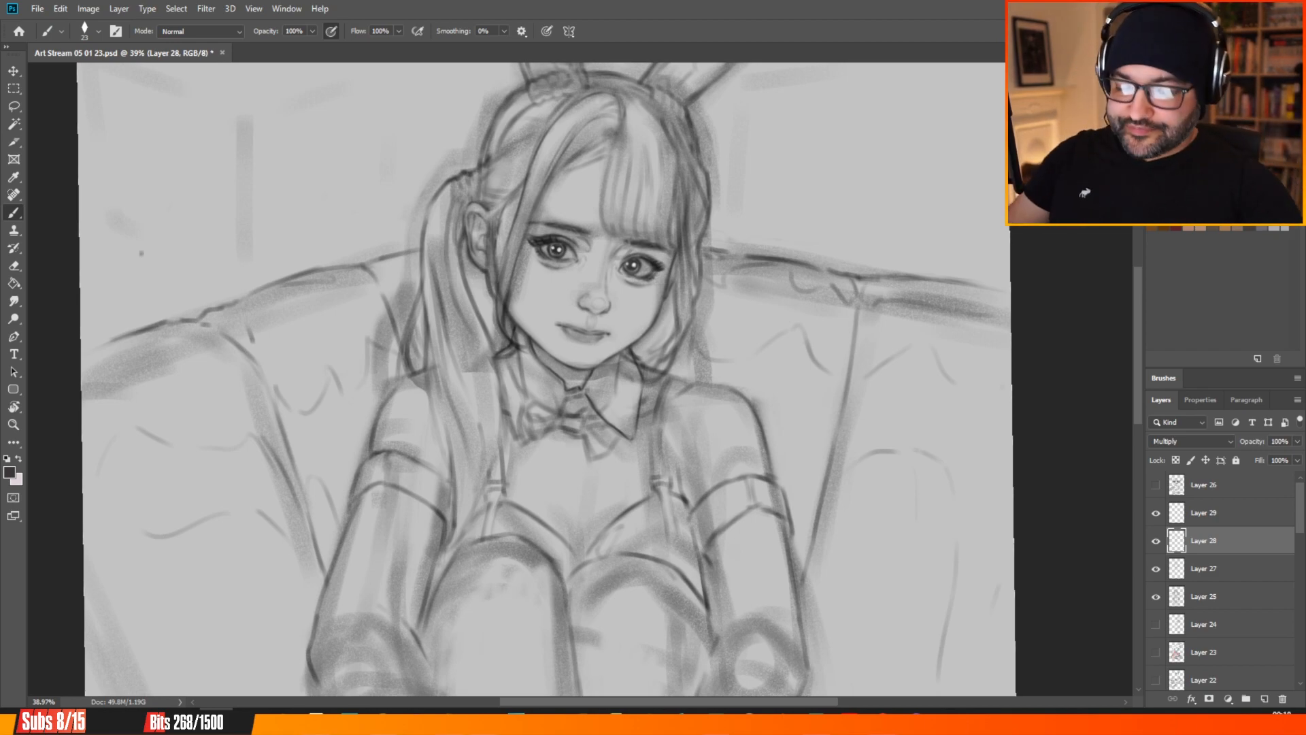
scroll(684, 346, down, 7)
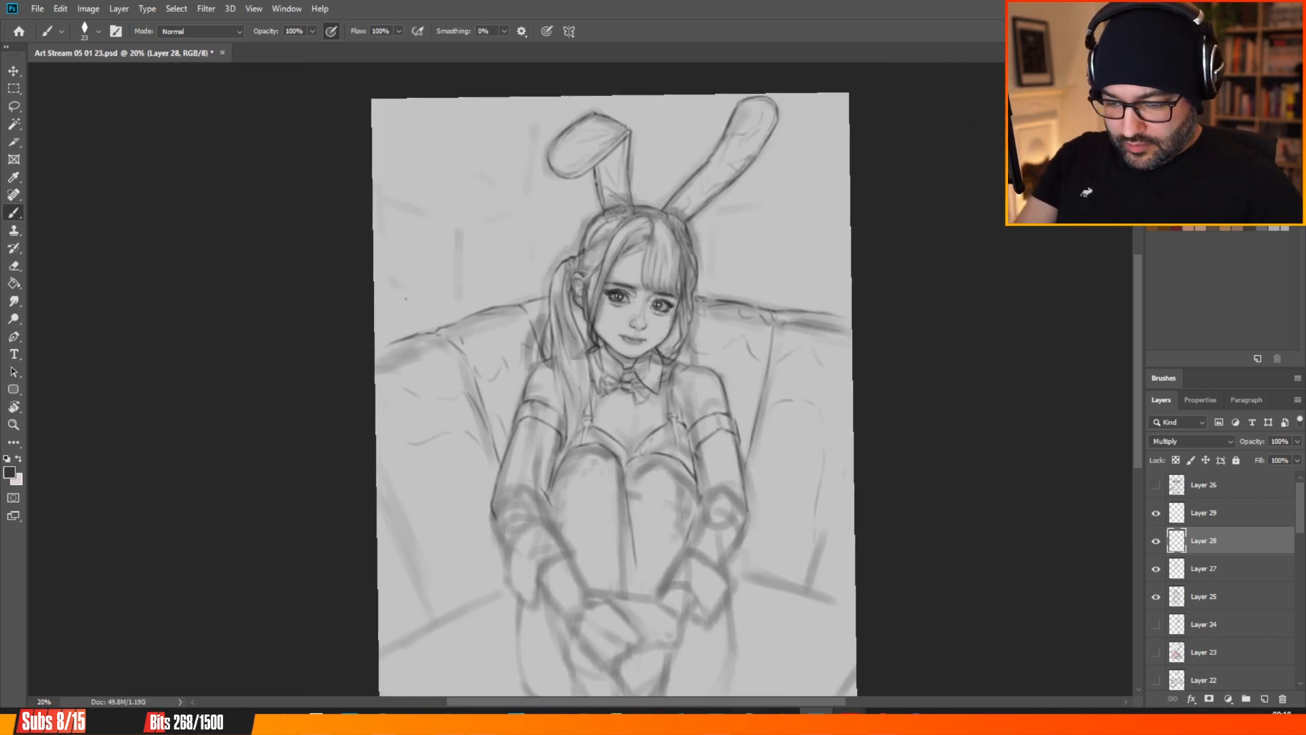
scroll(406, 297, up, 8)
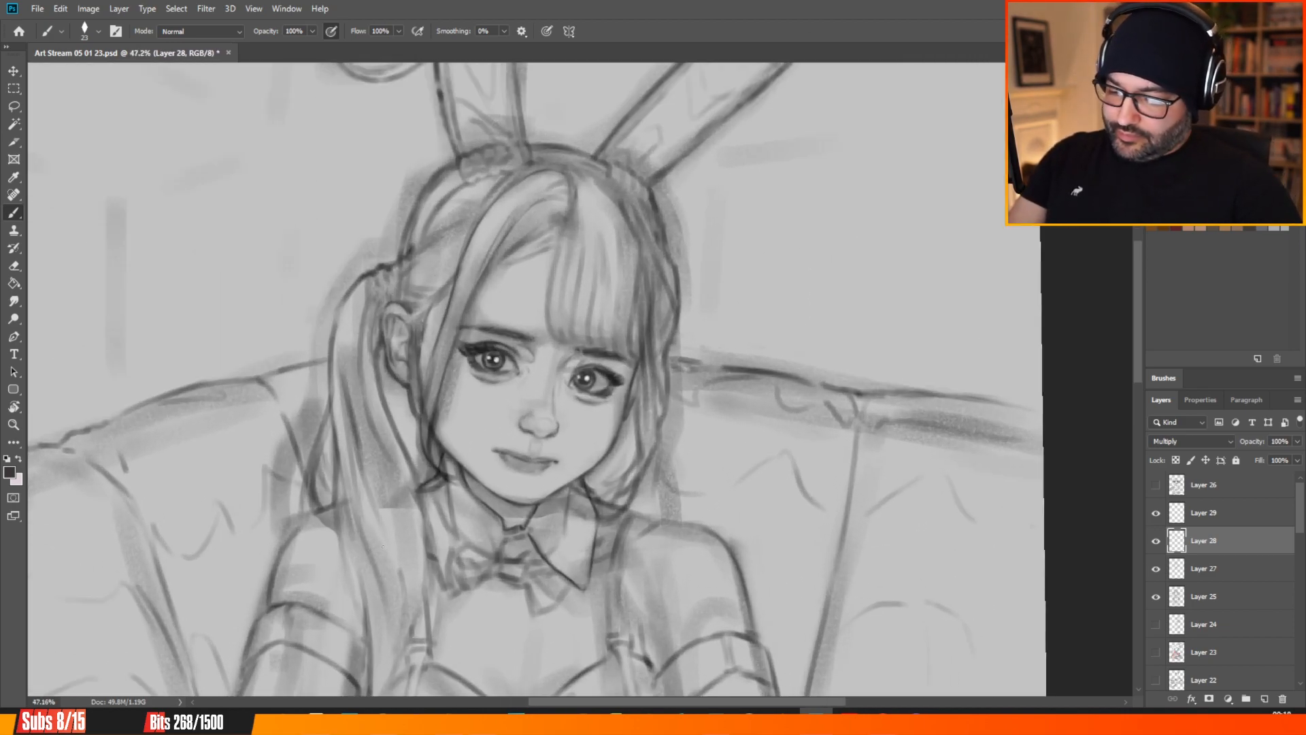
scroll(476, 292, up, 5)
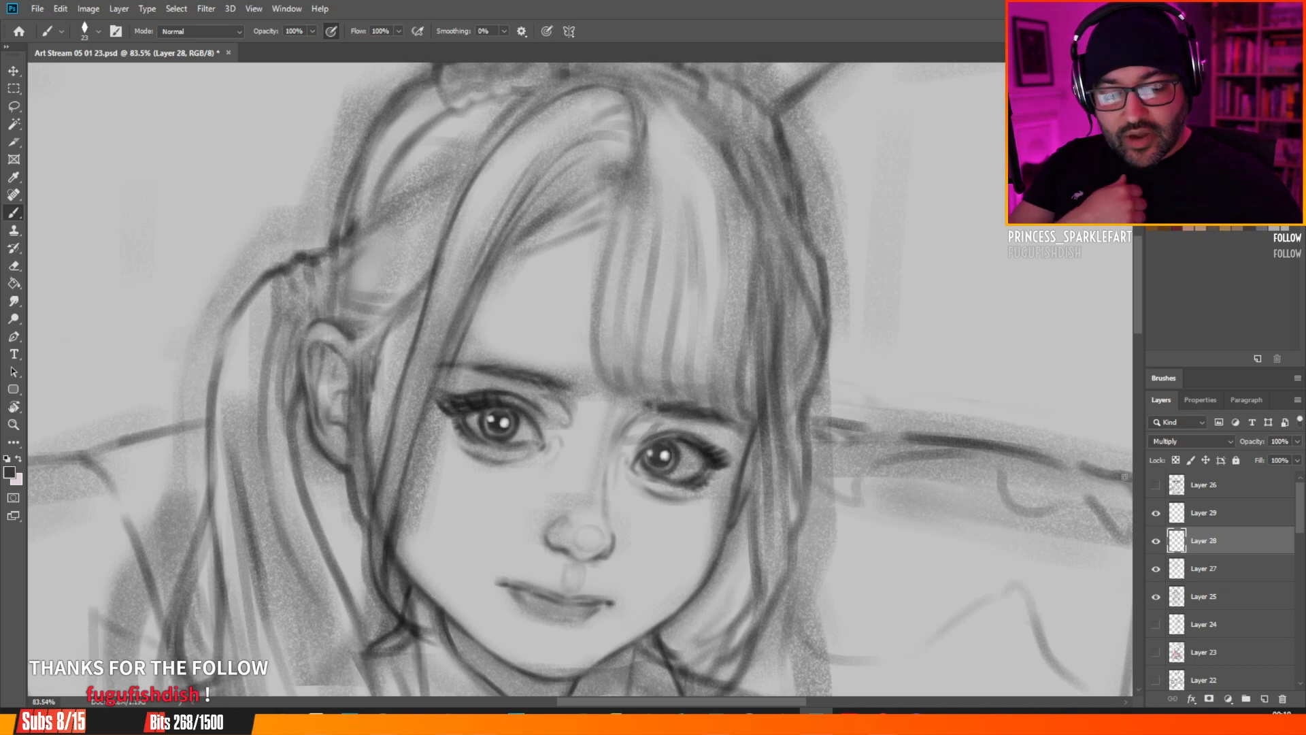
scroll(545, 216, down, 9)
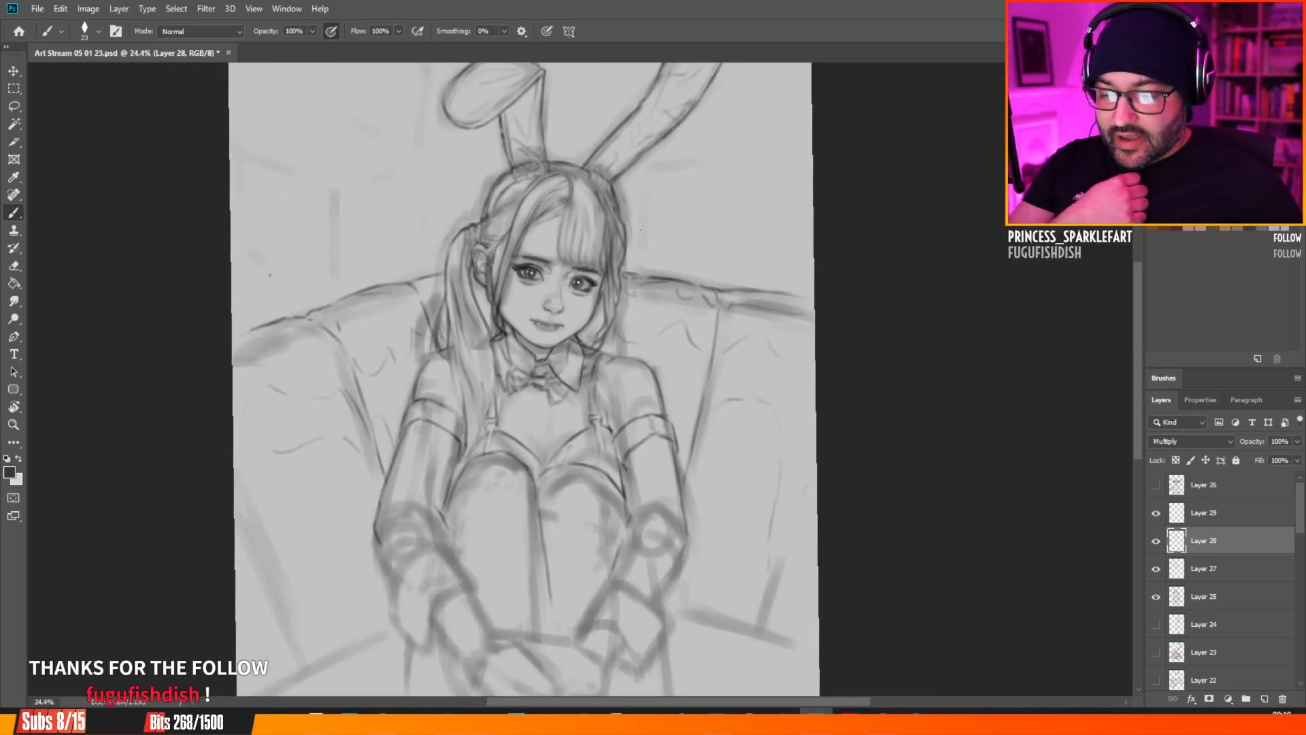
scroll(545, 211, up, 2)
scroll(532, 200, down, 4)
scroll(451, 118, up, 2)
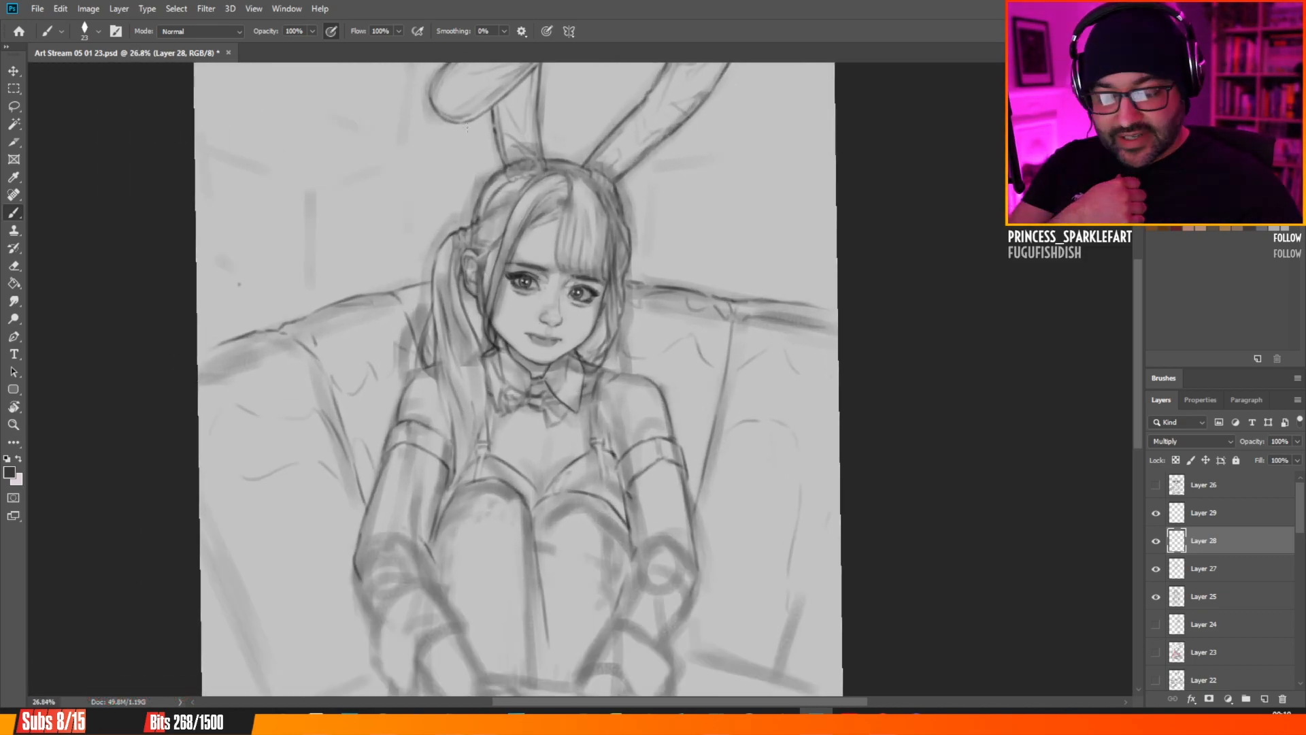
Hide Layers 25, 27, 28 and 29 plus Layer 17 copy to view the earlier drawing beneath, and show Layer 17 copy again.
drag(1156, 514, 1157, 596)
scroll(1303, 501, down, 3)
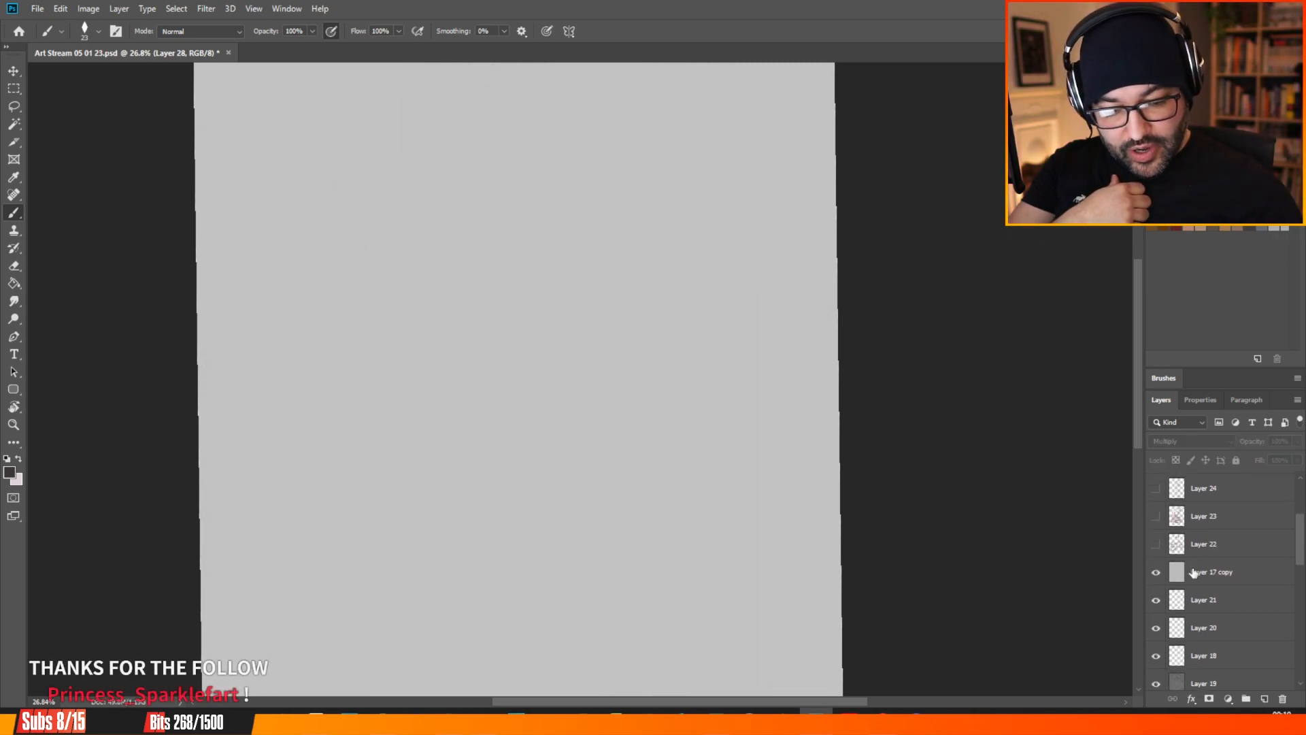
click(1156, 571)
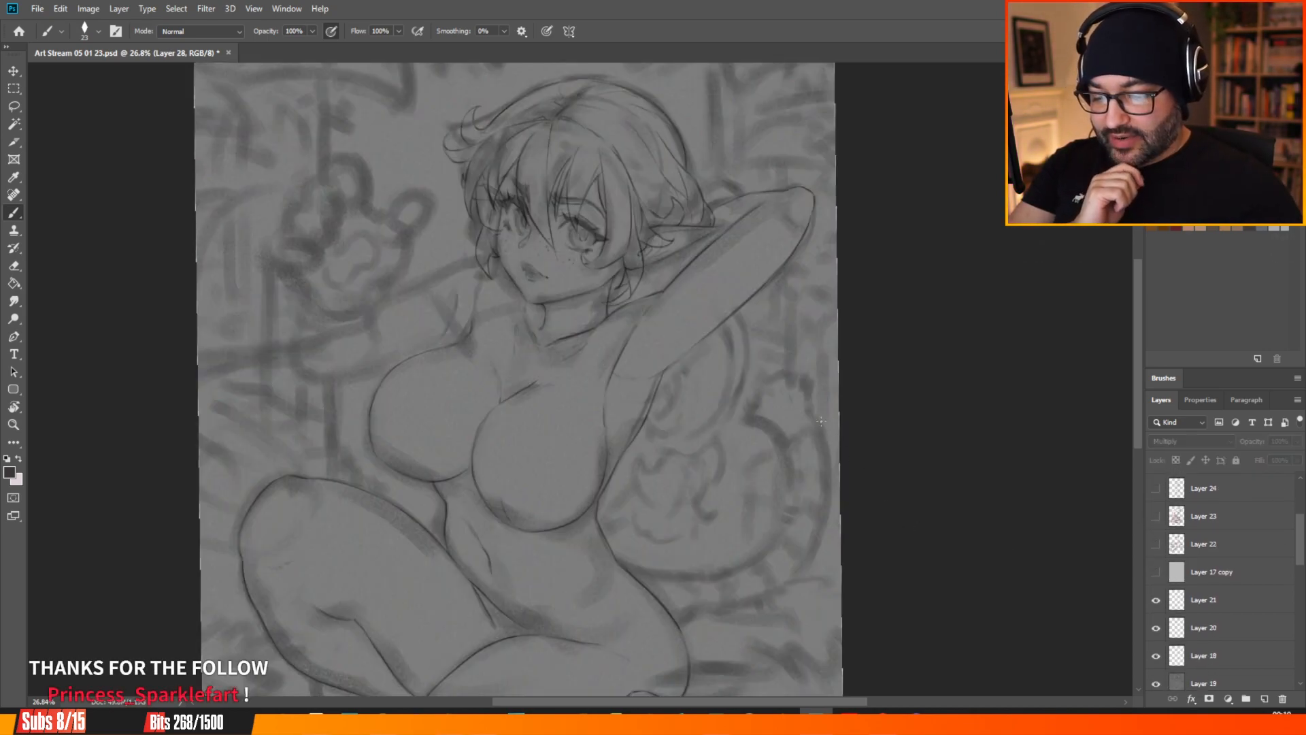
scroll(922, 529, down, 5)
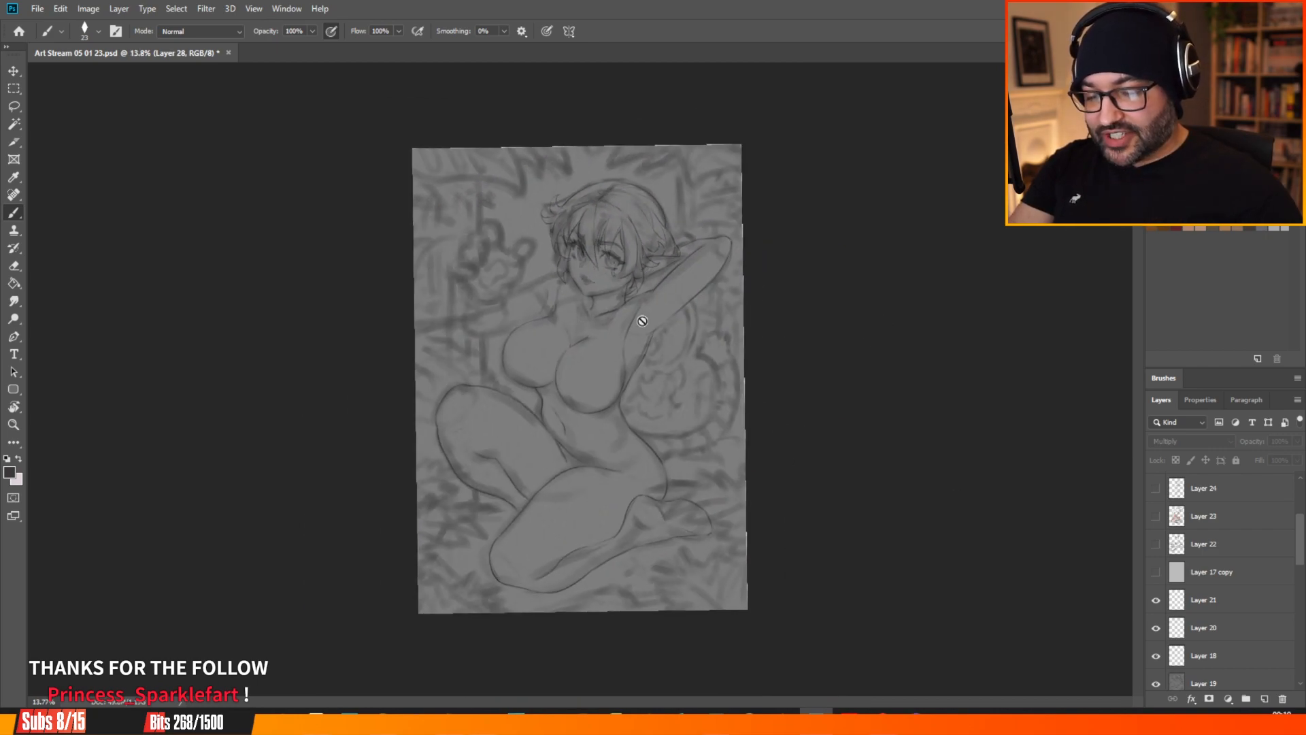
scroll(619, 233, up, 2)
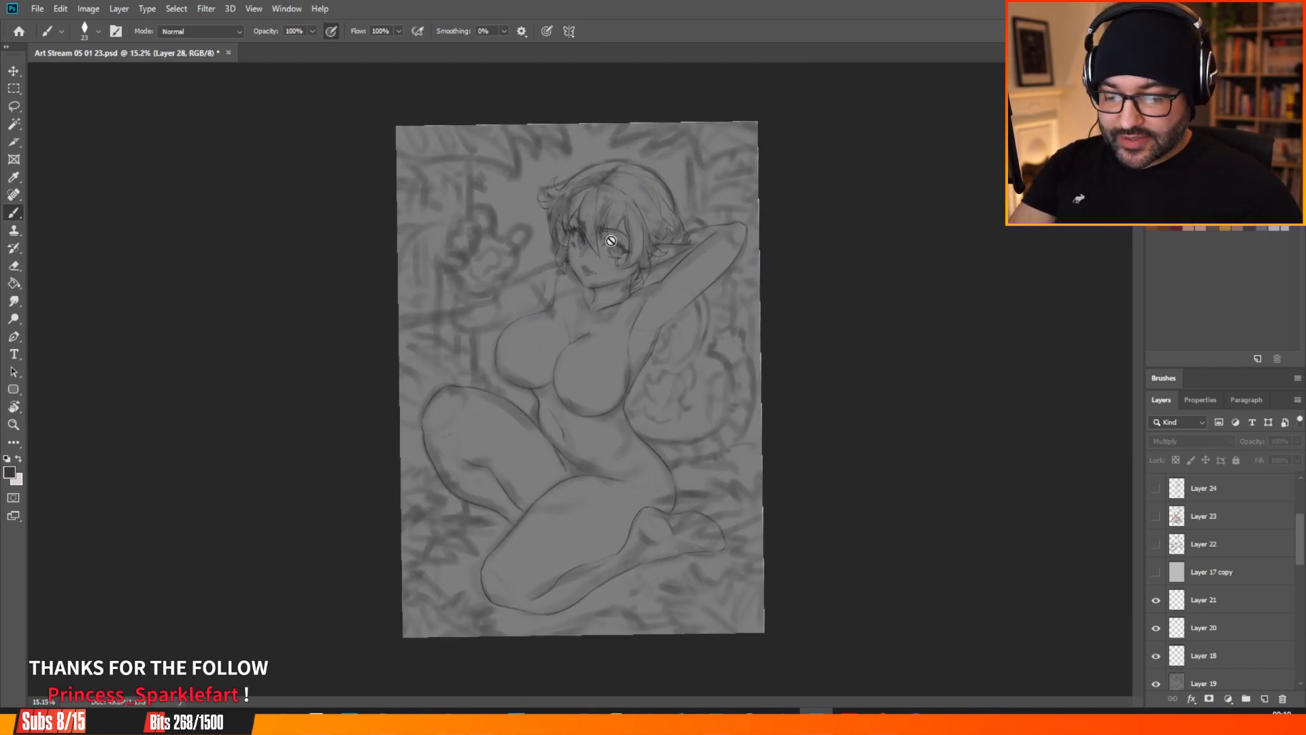
click(1156, 572)
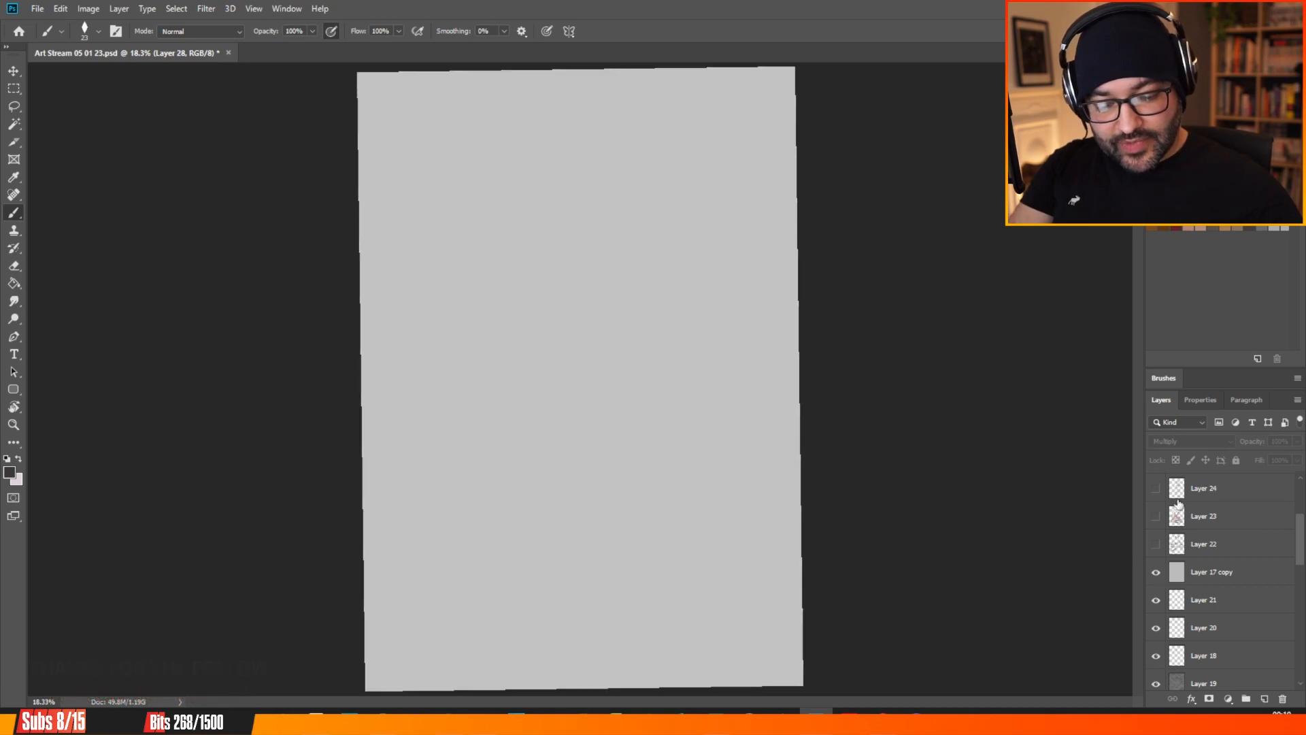
Turn Layers 28, 27, 25 and 29 back on, briefly showing Layer 24 to view its rough figure construction.
drag(1300, 541, 1304, 510)
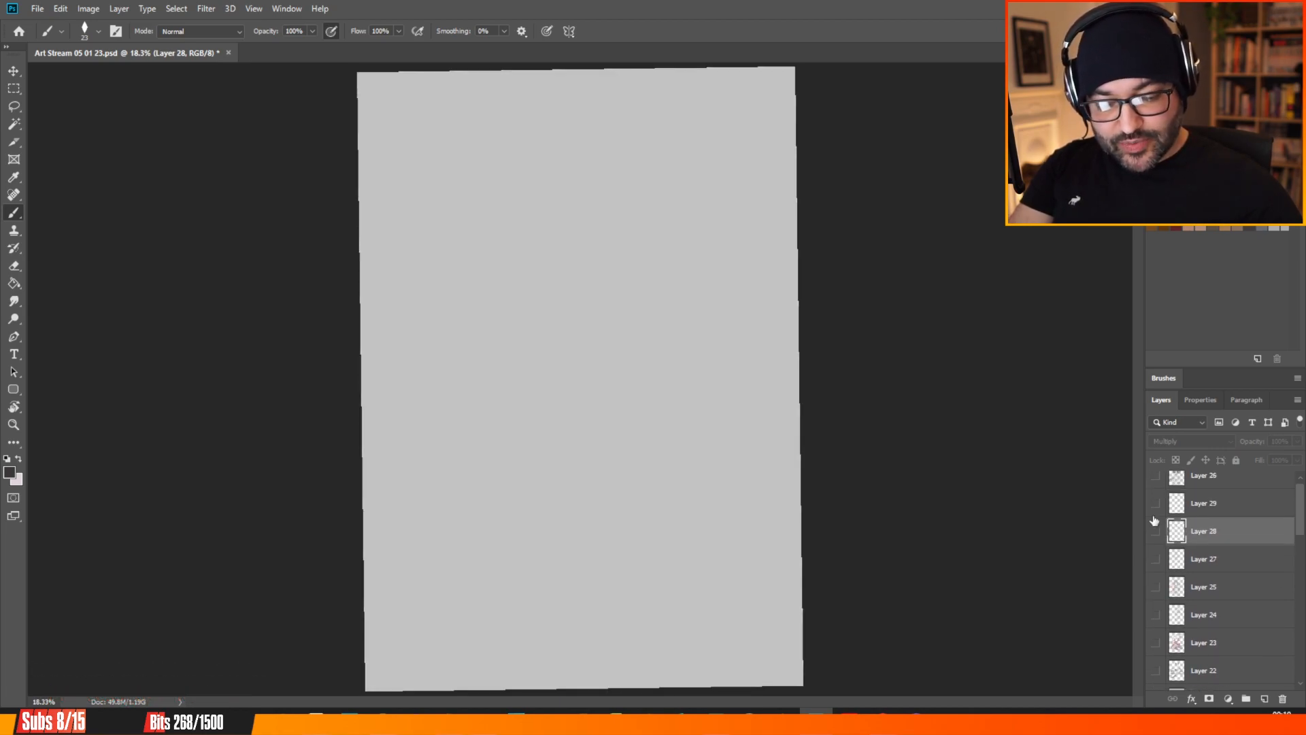
click(1156, 531)
click(1155, 559)
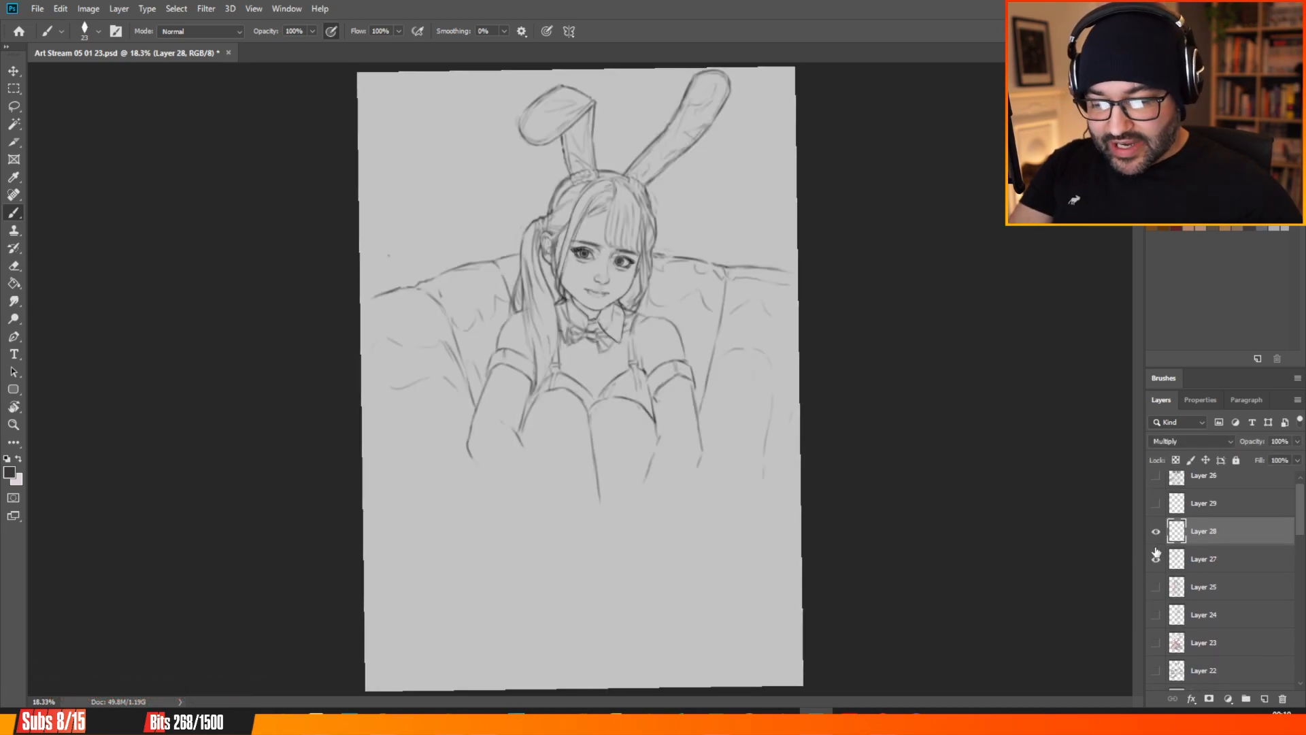
click(1155, 586)
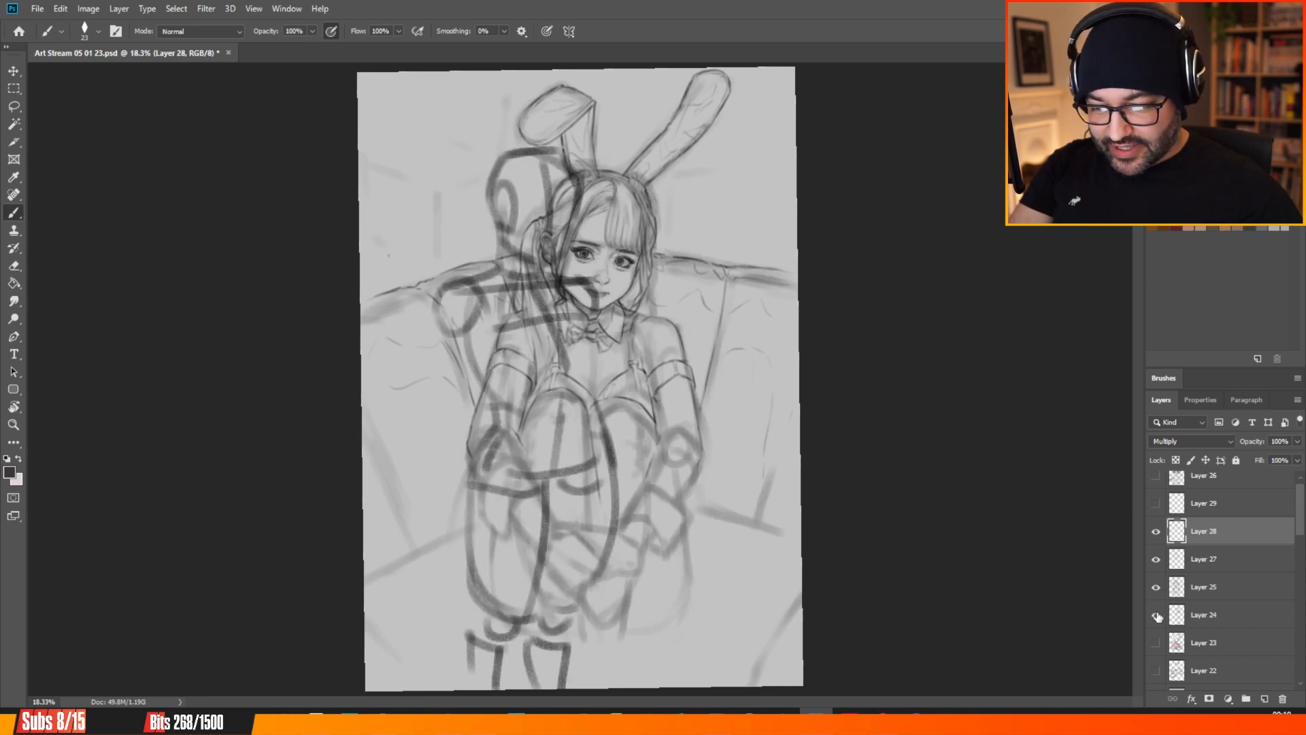
click(1156, 614)
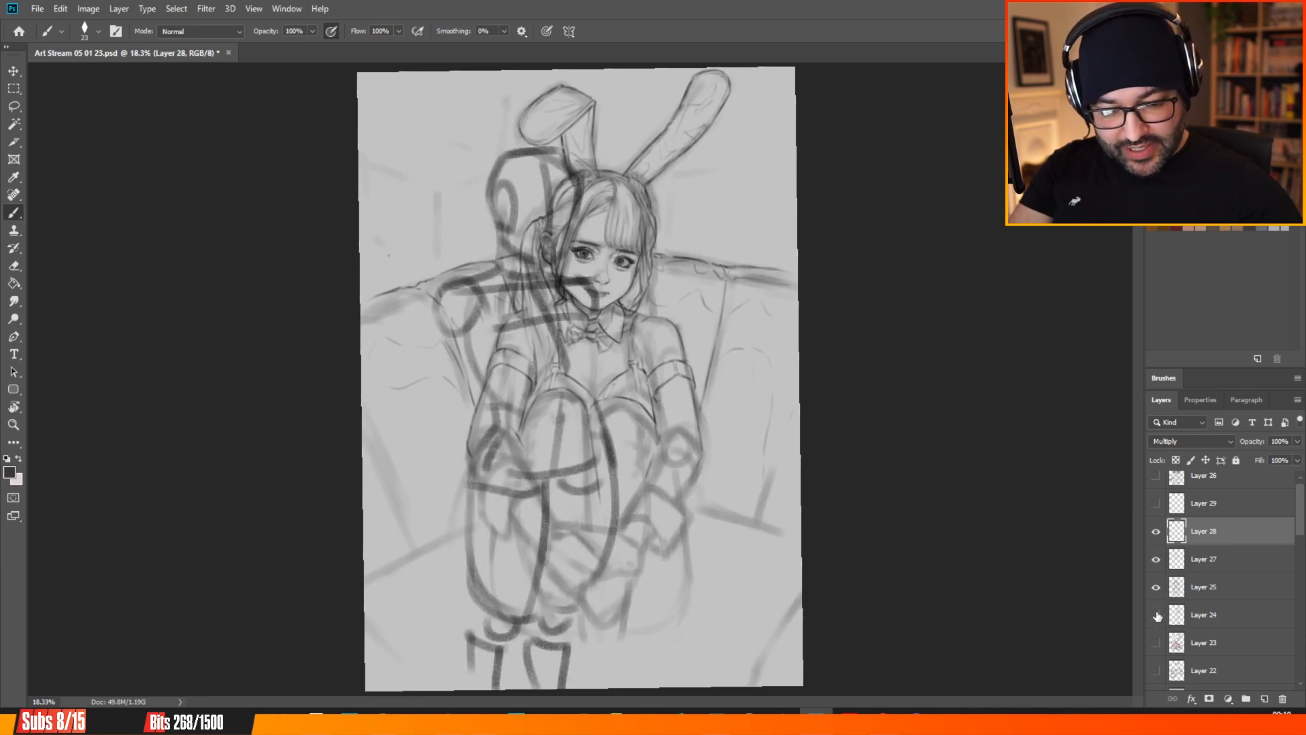
click(1156, 615)
click(1155, 503)
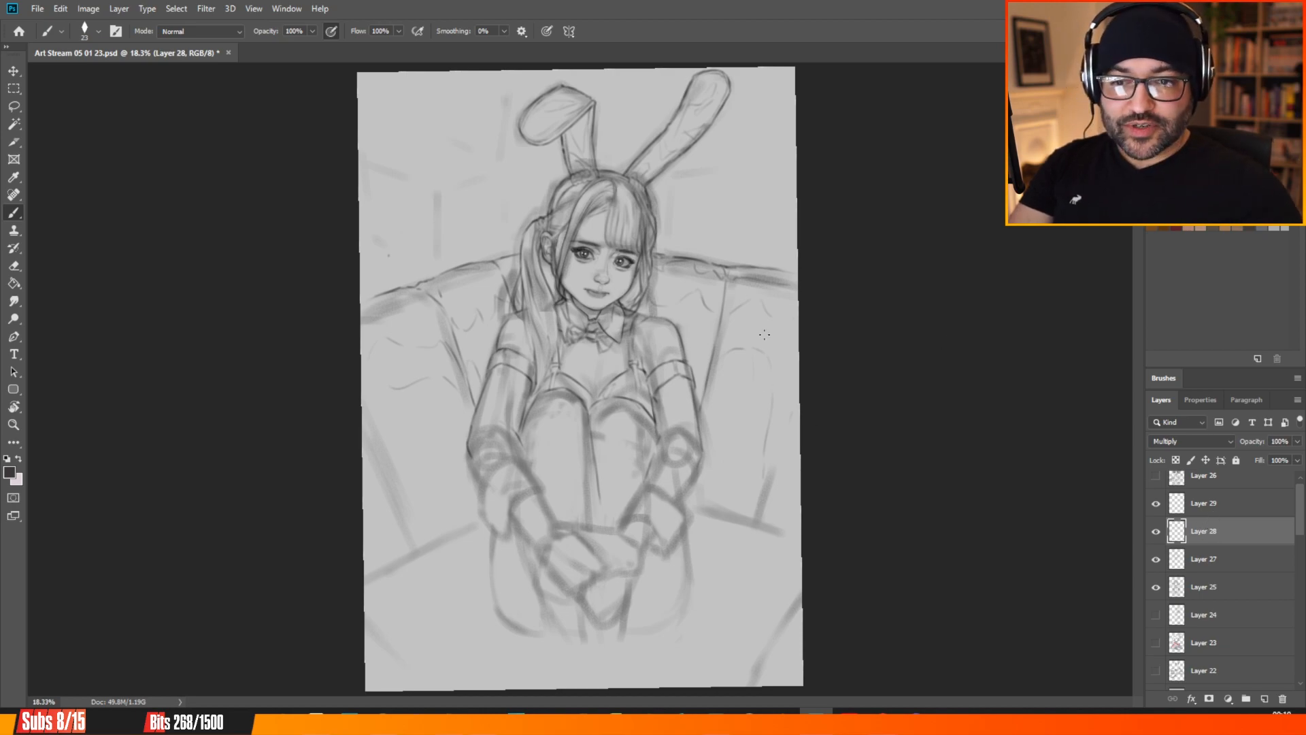
Darken the hair strand between the ear and cheek, from beside the jaw up to the temple, on Layer 28.
scroll(670, 233, up, 5)
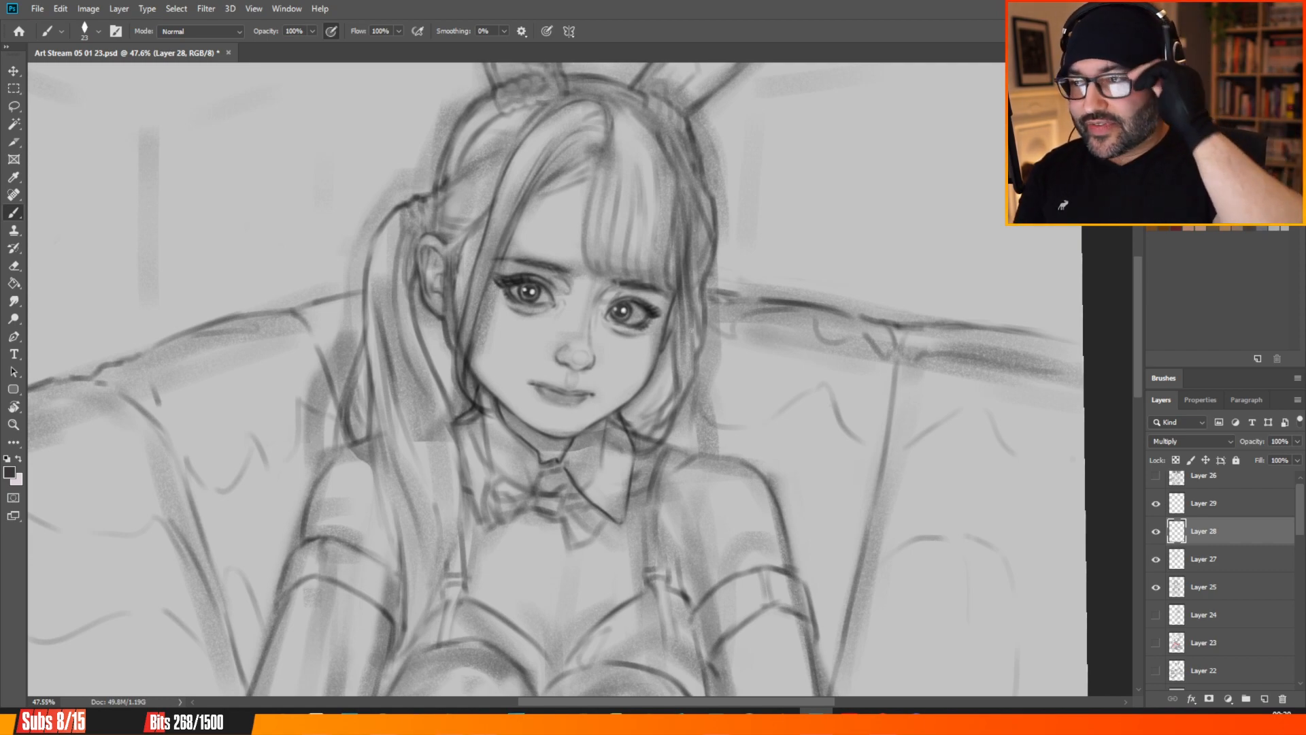
scroll(472, 286, up, 2)
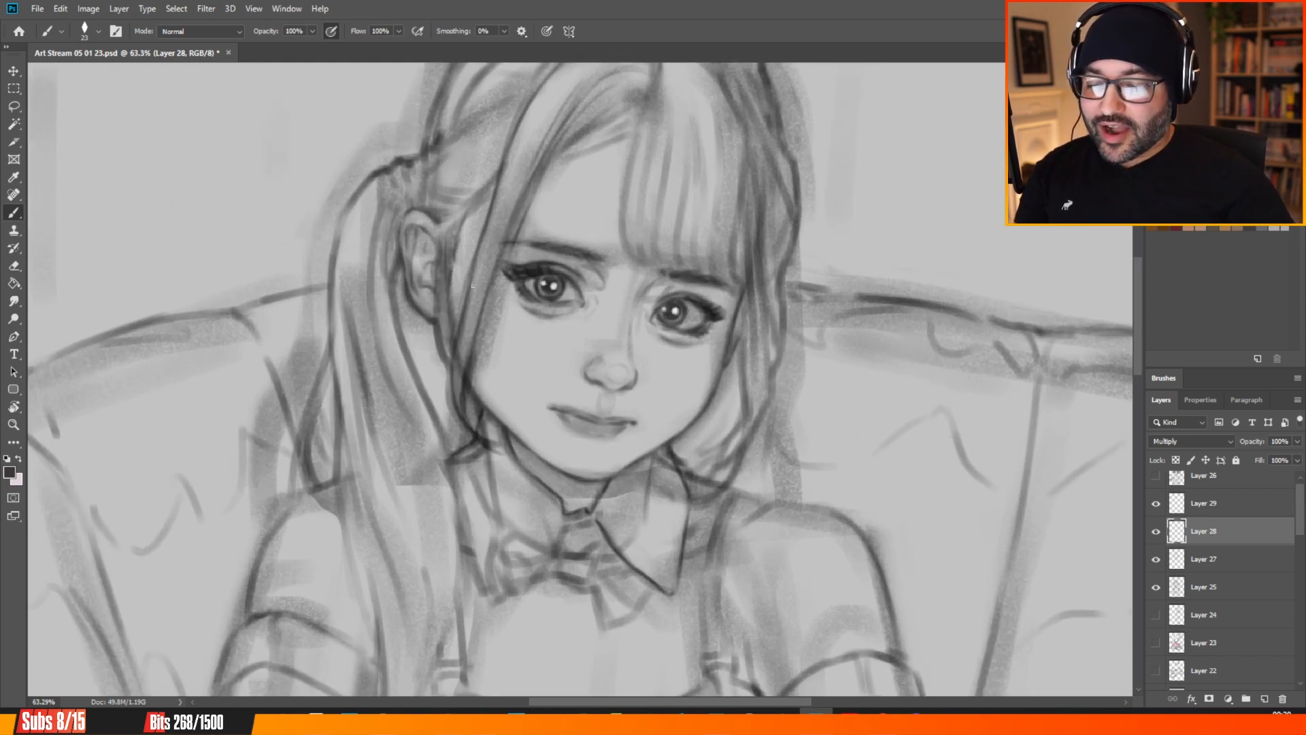
drag(1137, 268, 1143, 250)
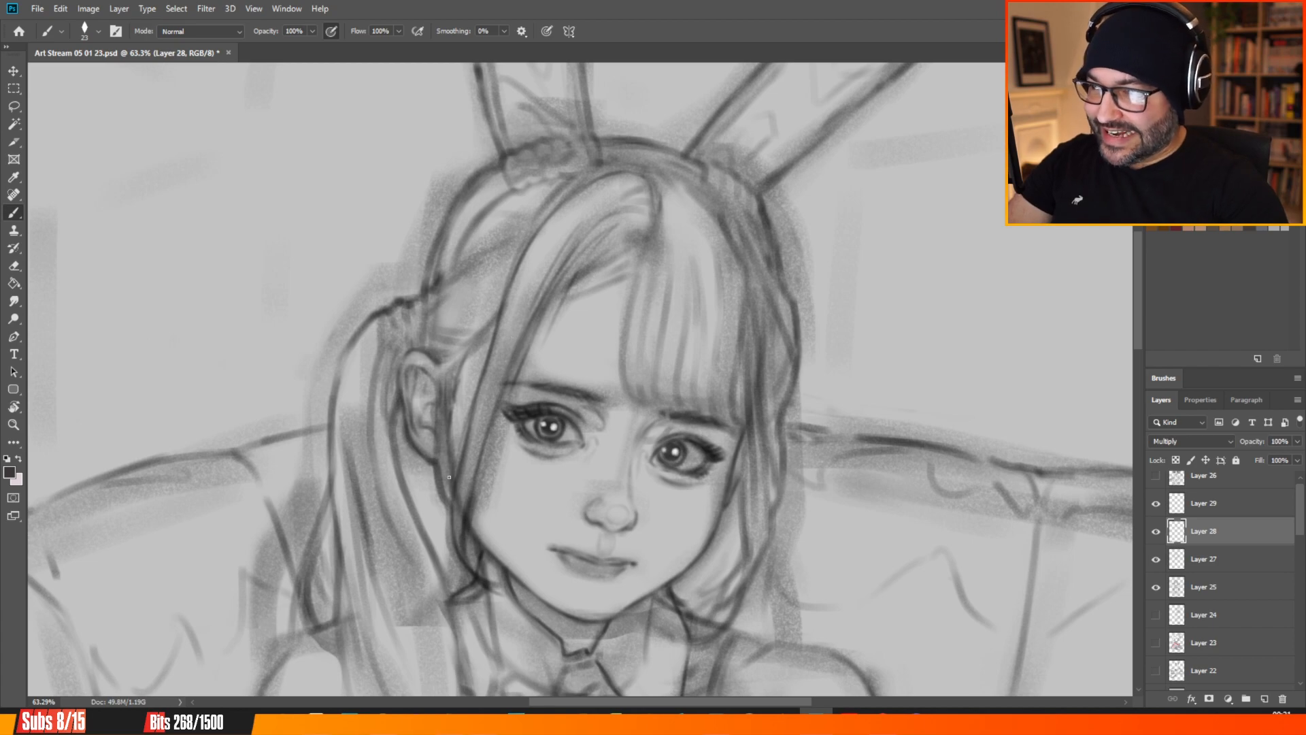
drag(456, 514, 459, 532)
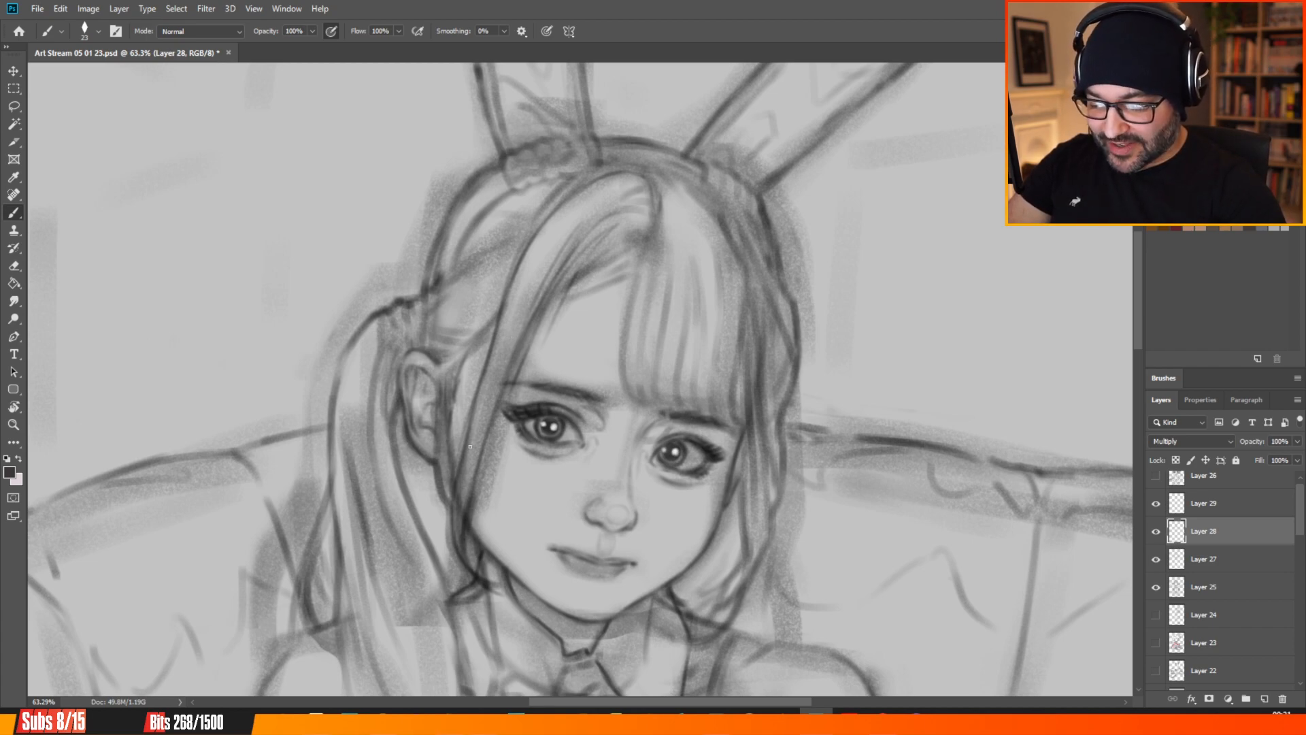
drag(461, 481, 484, 385)
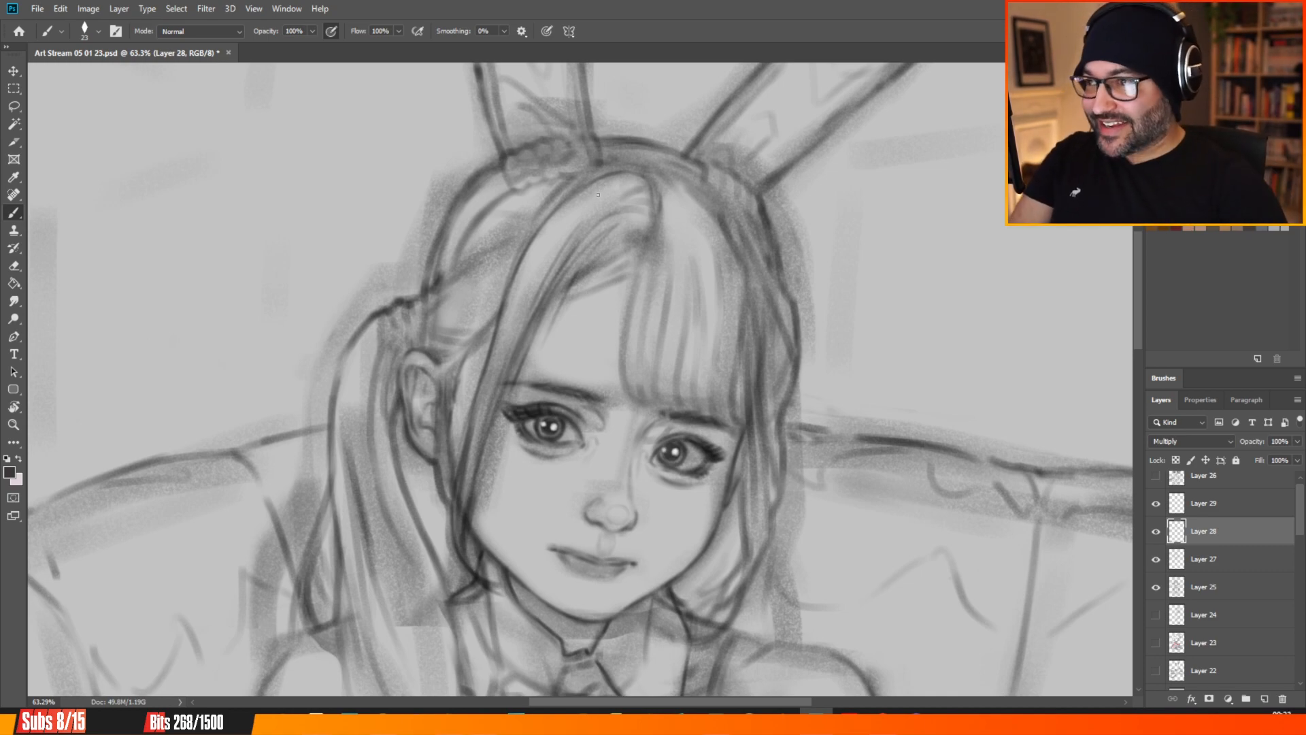
Add fine strands along the front hair section, from the parting down the forehead edge to the brow, and save the document.
drag(530, 249, 520, 267)
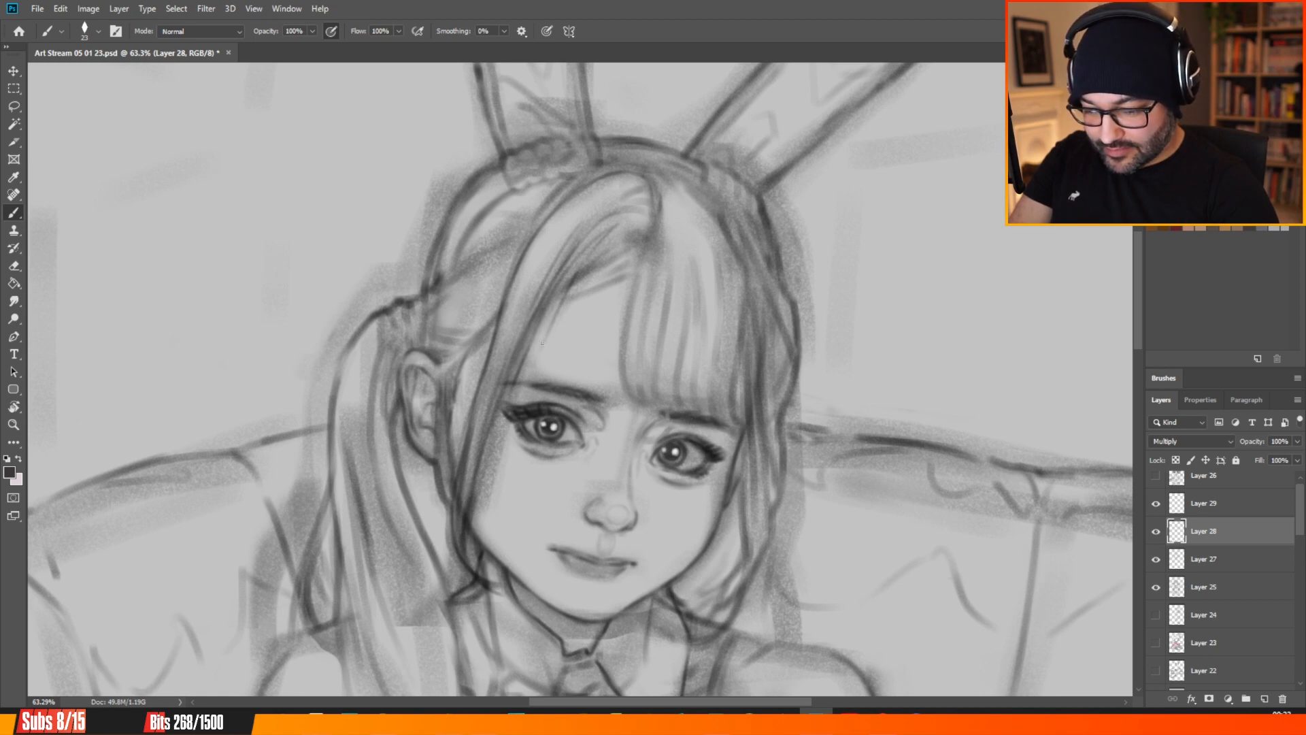
drag(539, 356, 516, 402)
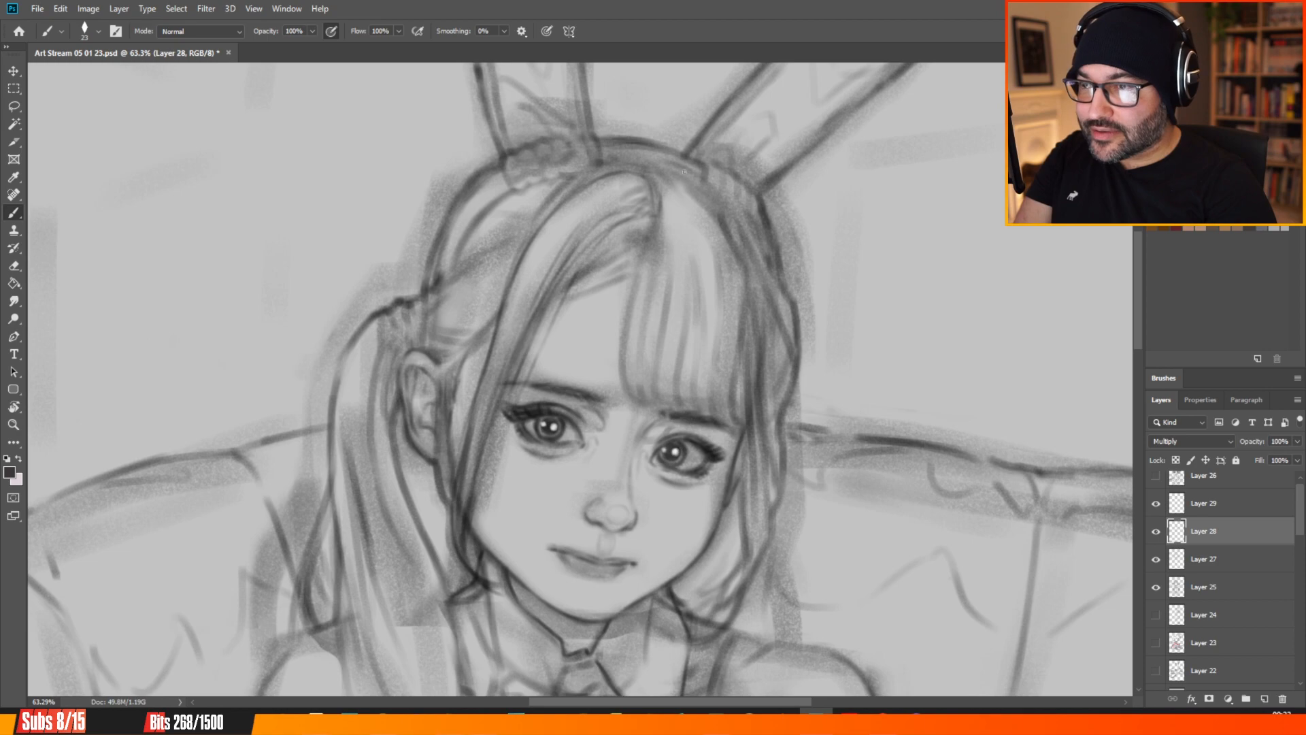
drag(653, 185, 627, 197)
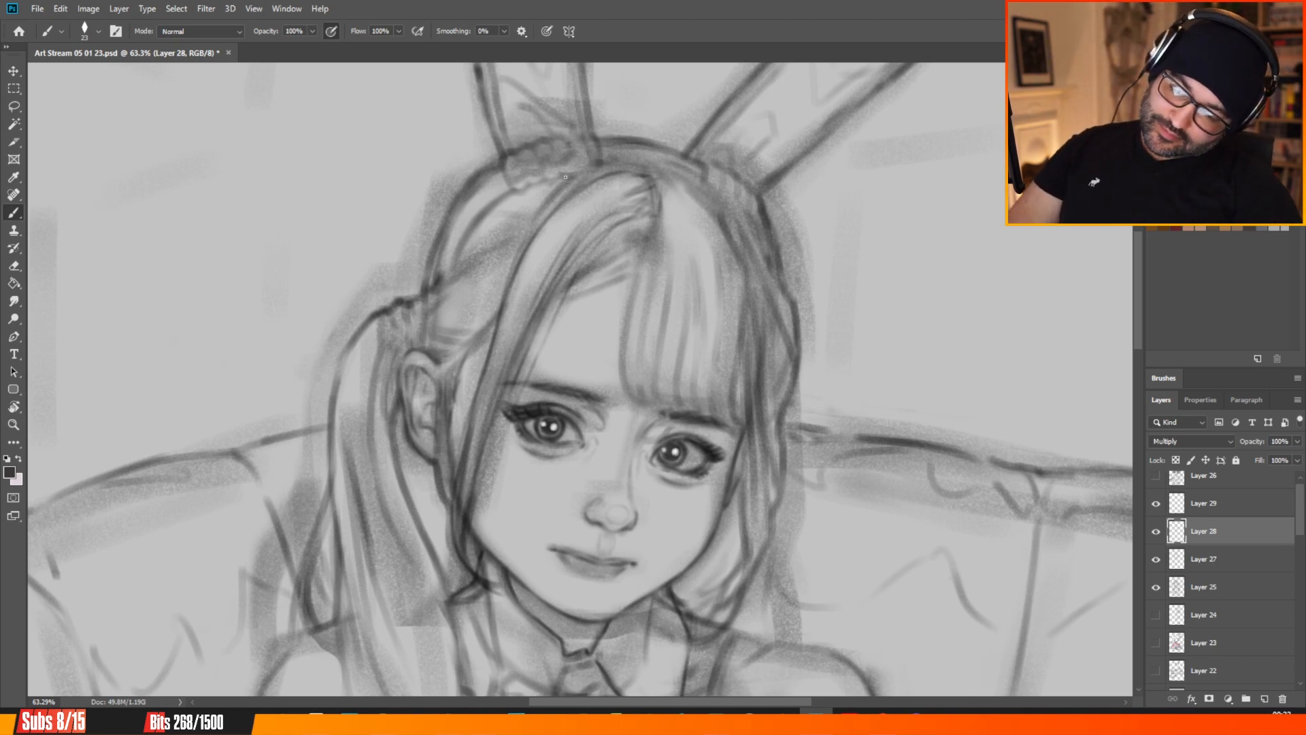
click(37, 8)
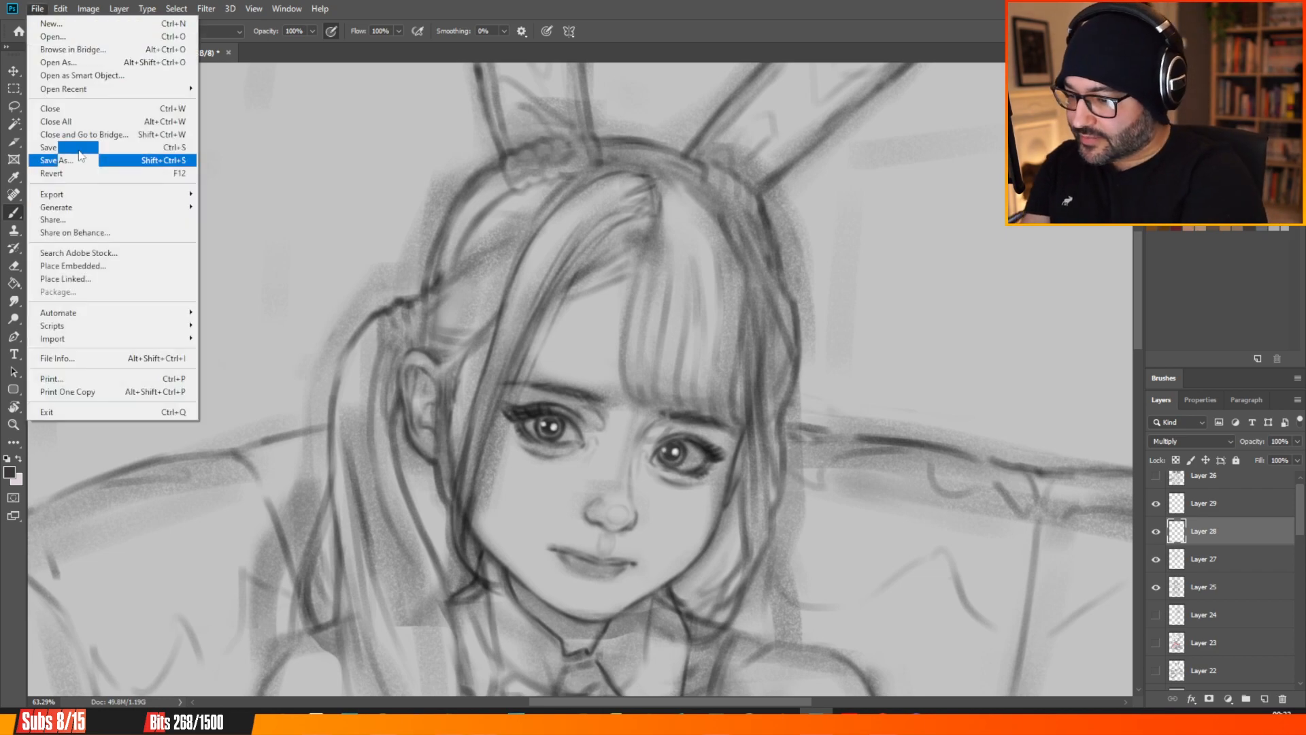
click(76, 146)
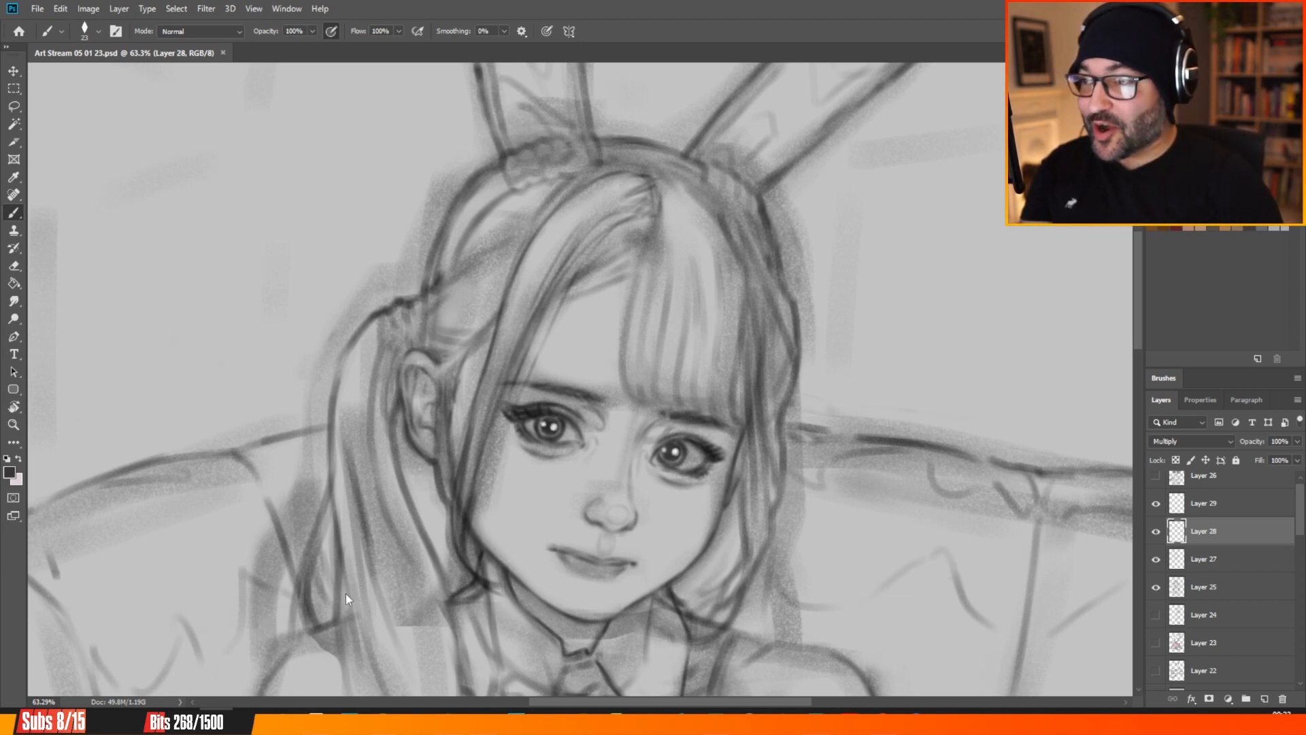
Touch up the hair above the ear and the front strand below the parting with small strokes on Layer 28.
click(573, 273)
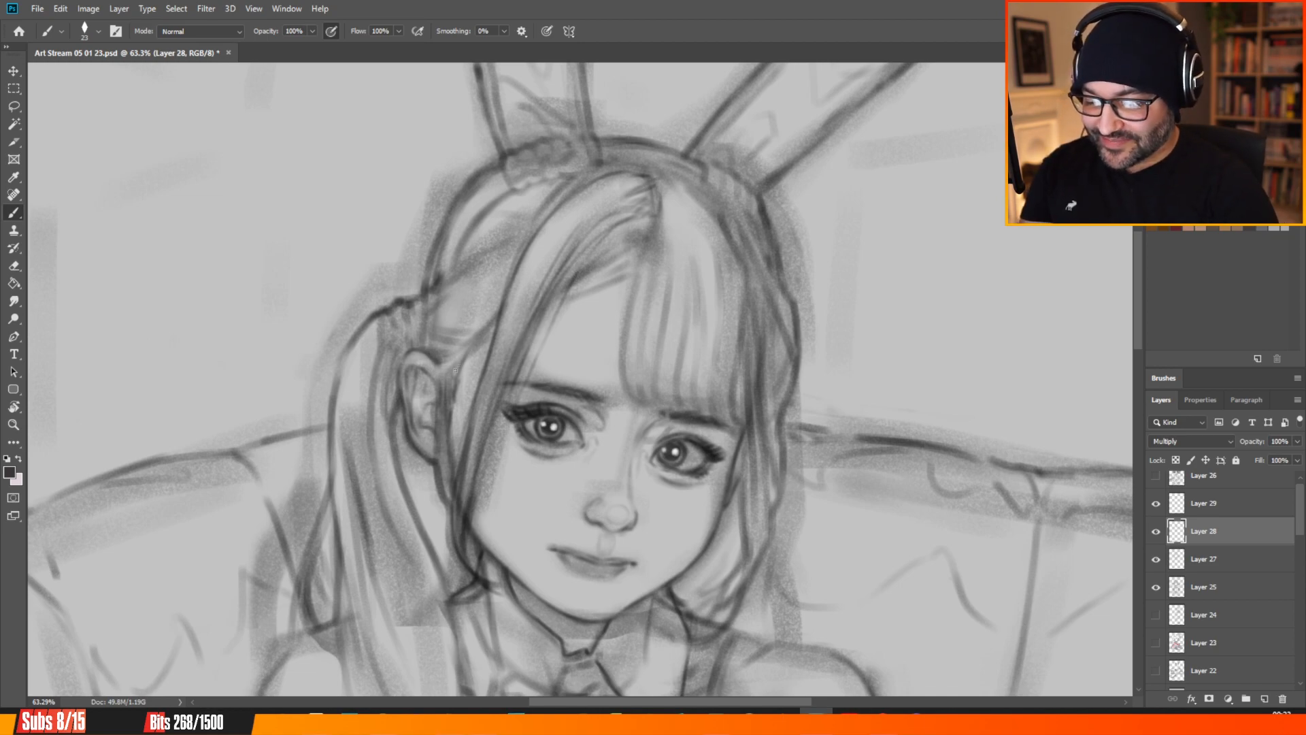
drag(439, 364, 458, 360)
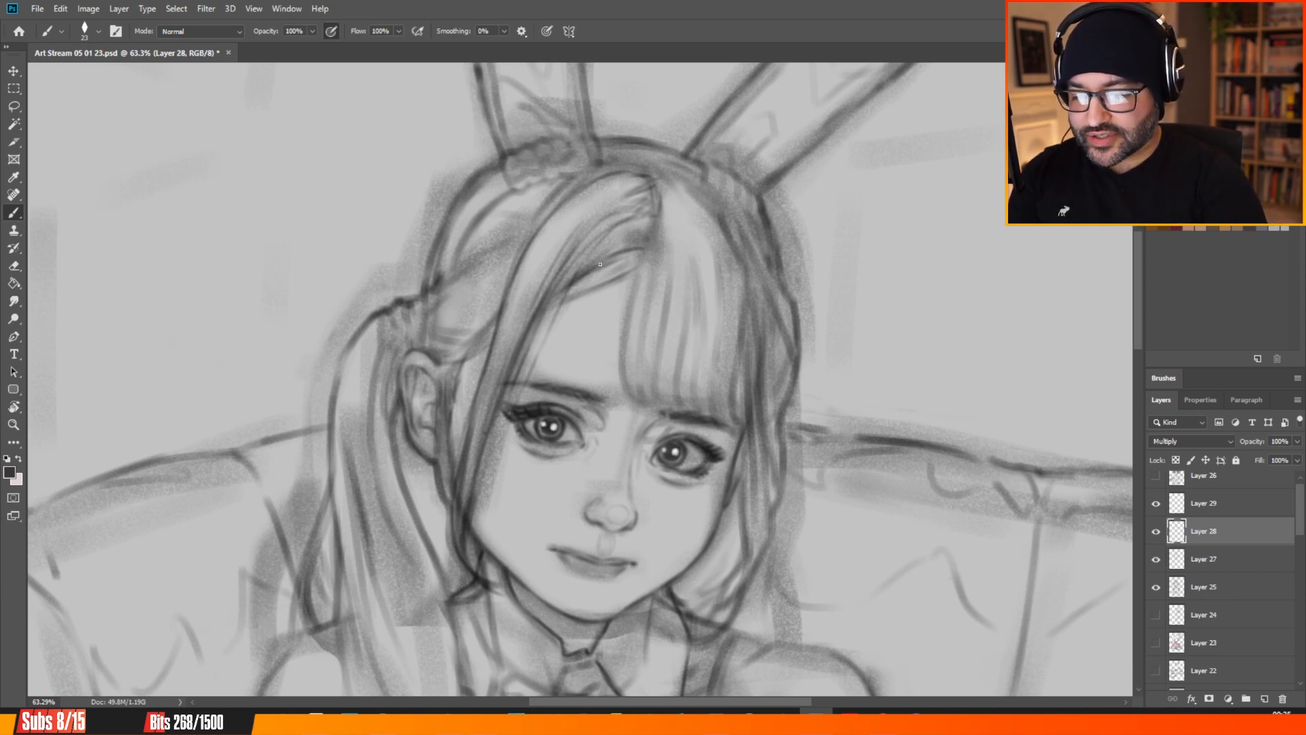
mouse_move(603, 242)
mouse_down()
mouse_move(622, 224)
mouse_move(578, 270)
mouse_move(638, 220)
mouse_move(605, 242)
mouse_up()
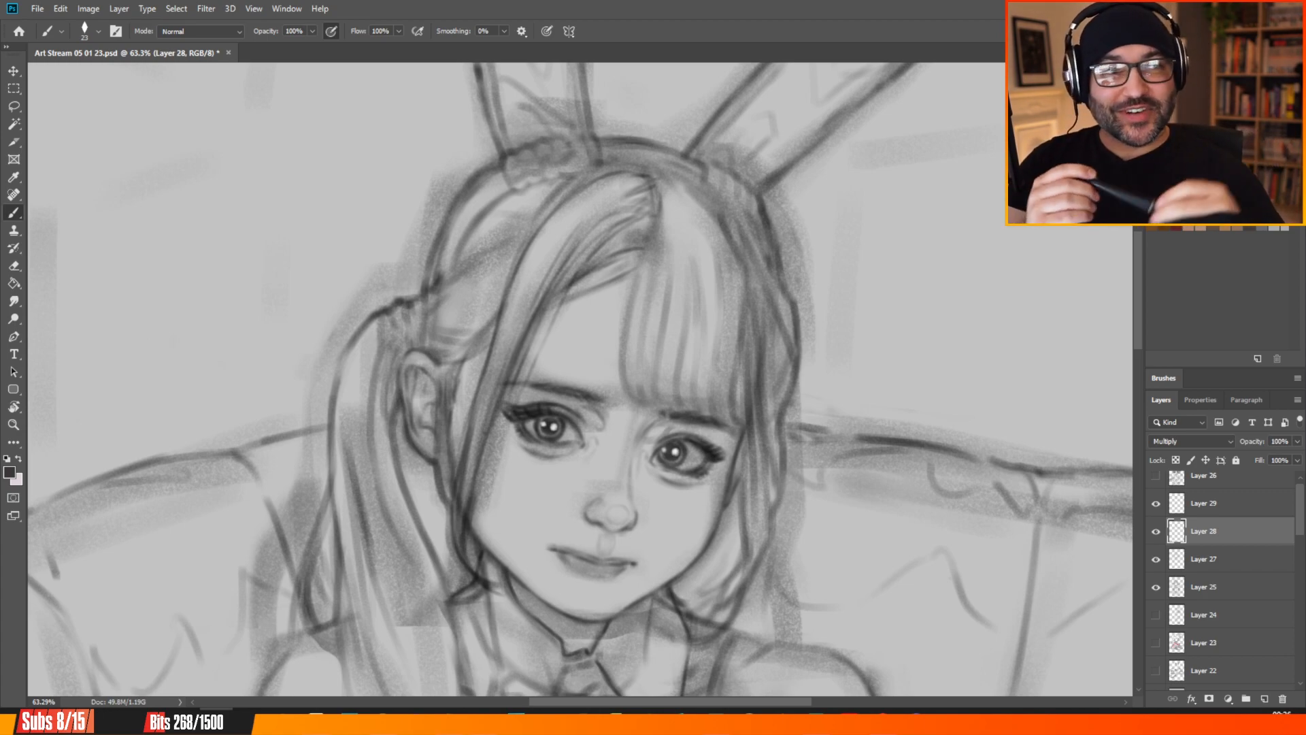
scroll(536, 187, down, 16)
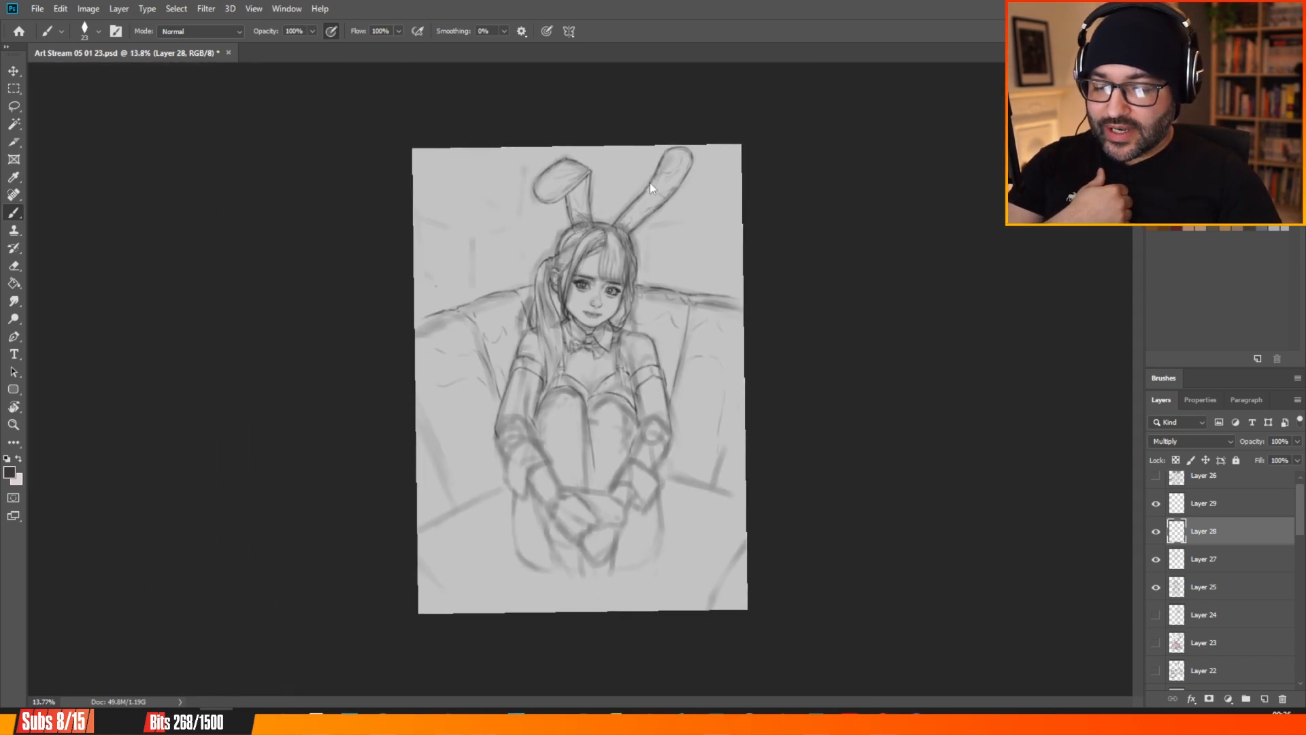
scroll(651, 183, up, 12)
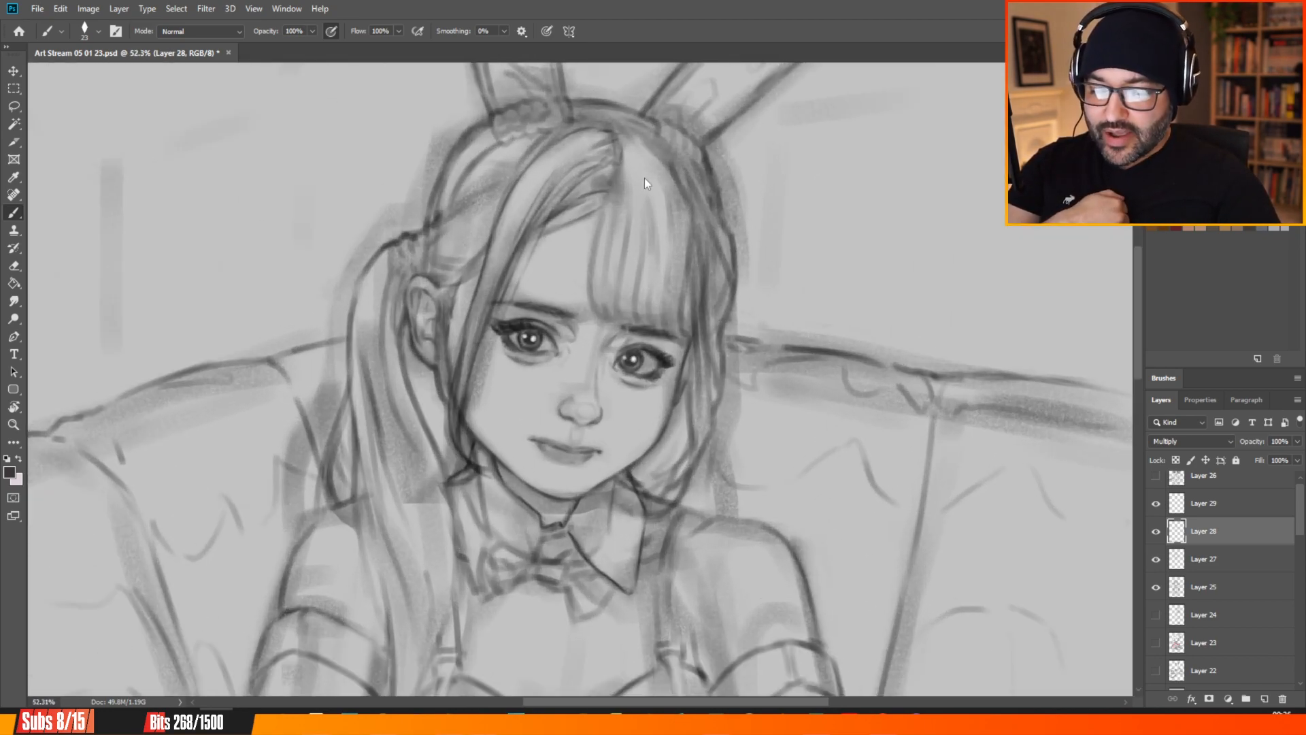
scroll(645, 178, down, 2)
scroll(576, 246, up, 2)
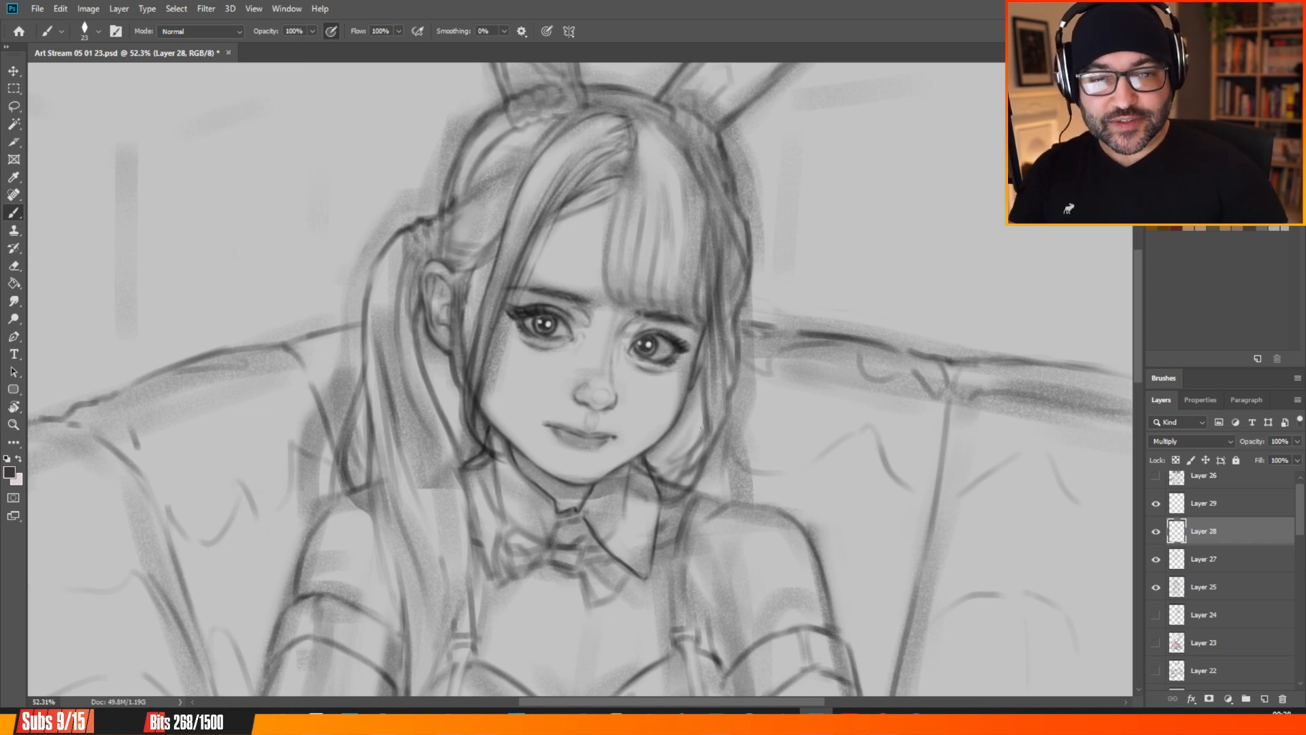
Hide Layers 29, 28, 27 and 25 together with Layer 17 copy to examine the older drawing underneath.
scroll(456, 244, down, 5)
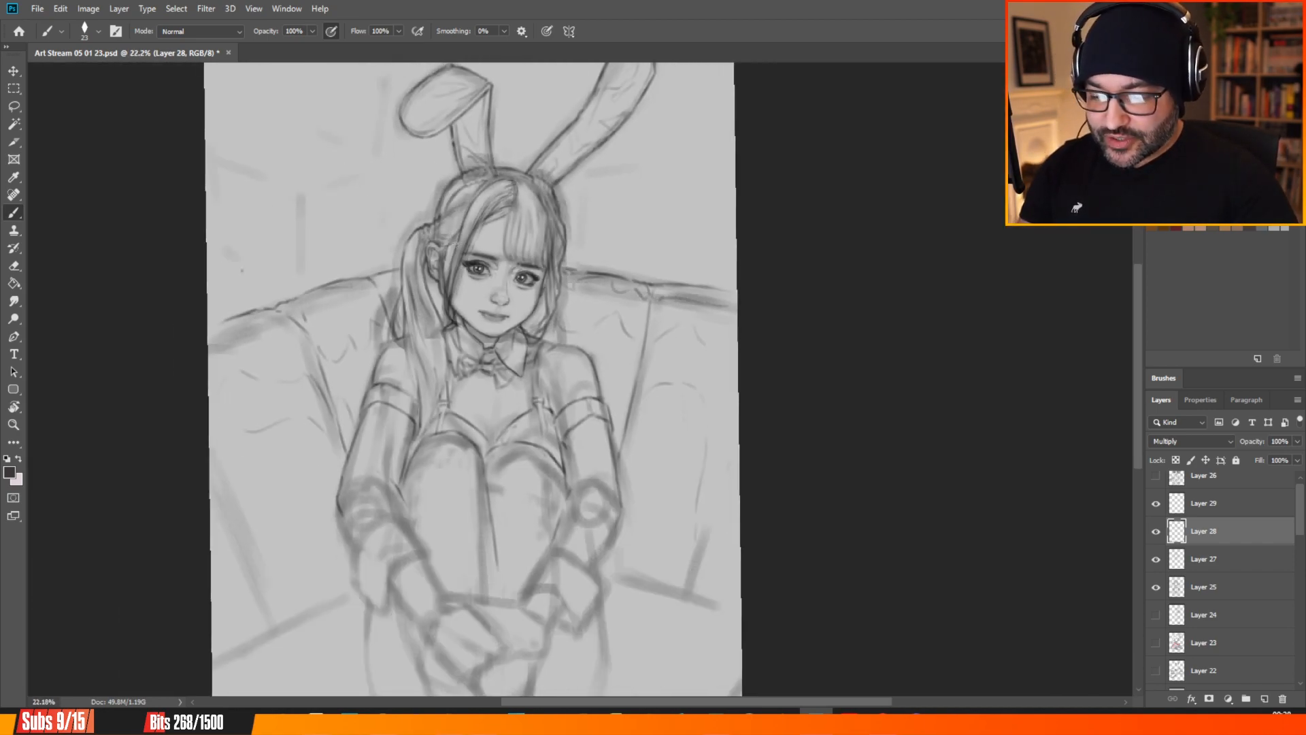
drag(1155, 503, 1156, 587)
drag(1300, 523, 1294, 559)
click(1159, 552)
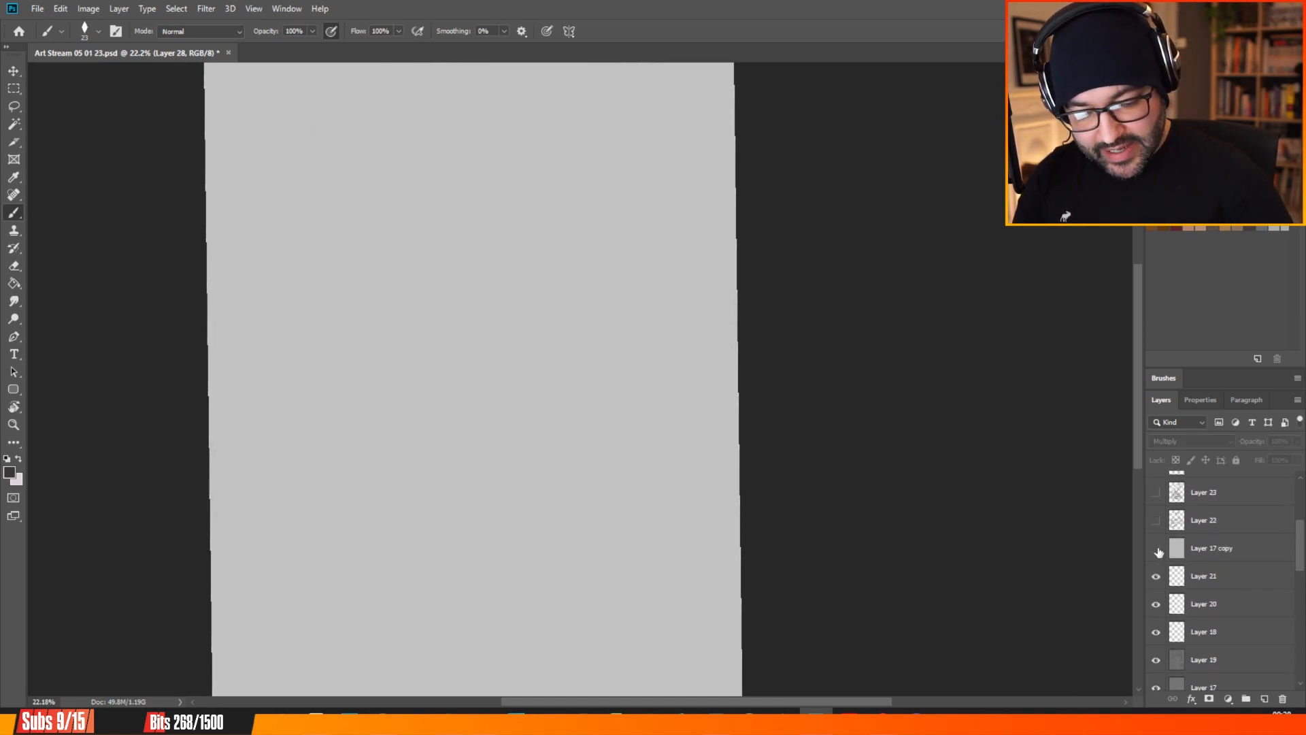
click(1158, 552)
scroll(761, 376, down, 2)
scroll(701, 334, up, 1)
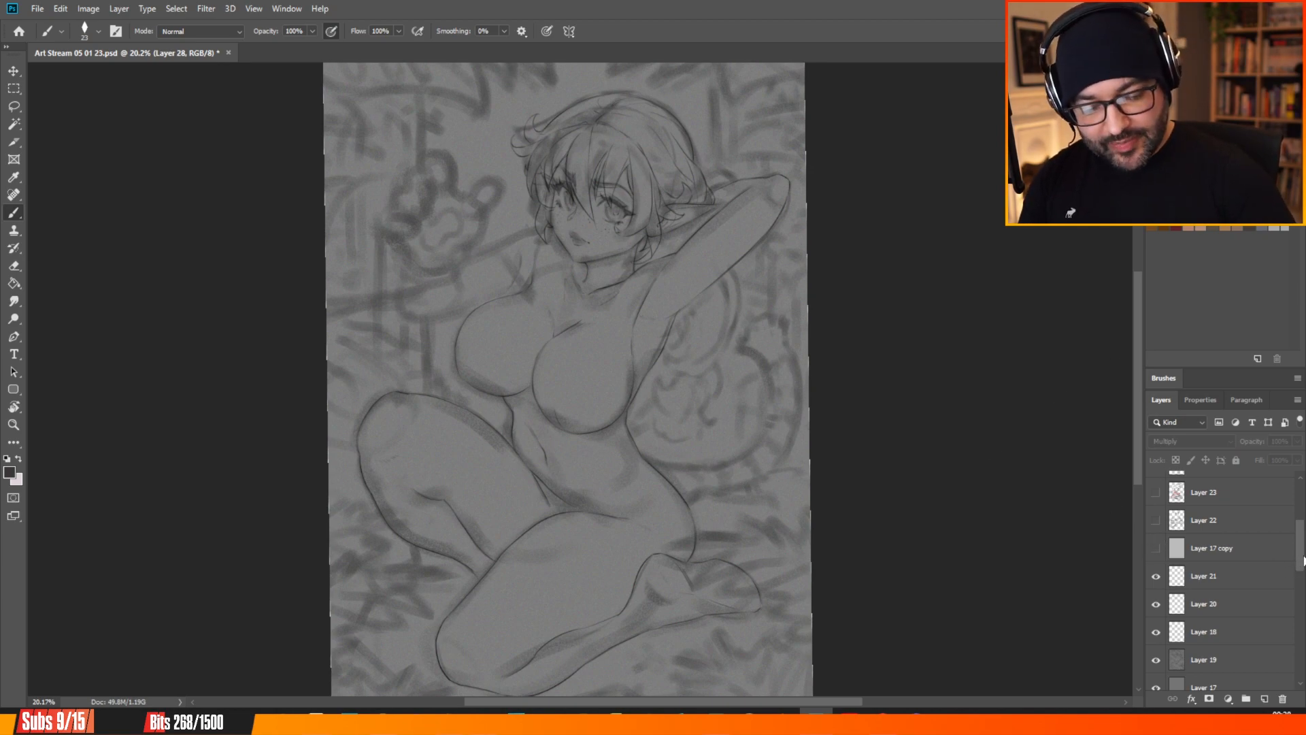
Restore the visibility of Layer 17 copy and Layers 28, 27, 25 and 29, briefly showing Layer 24's rough construction.
scroll(1302, 562, up, 2)
click(1155, 603)
scroll(1303, 546, up, 2)
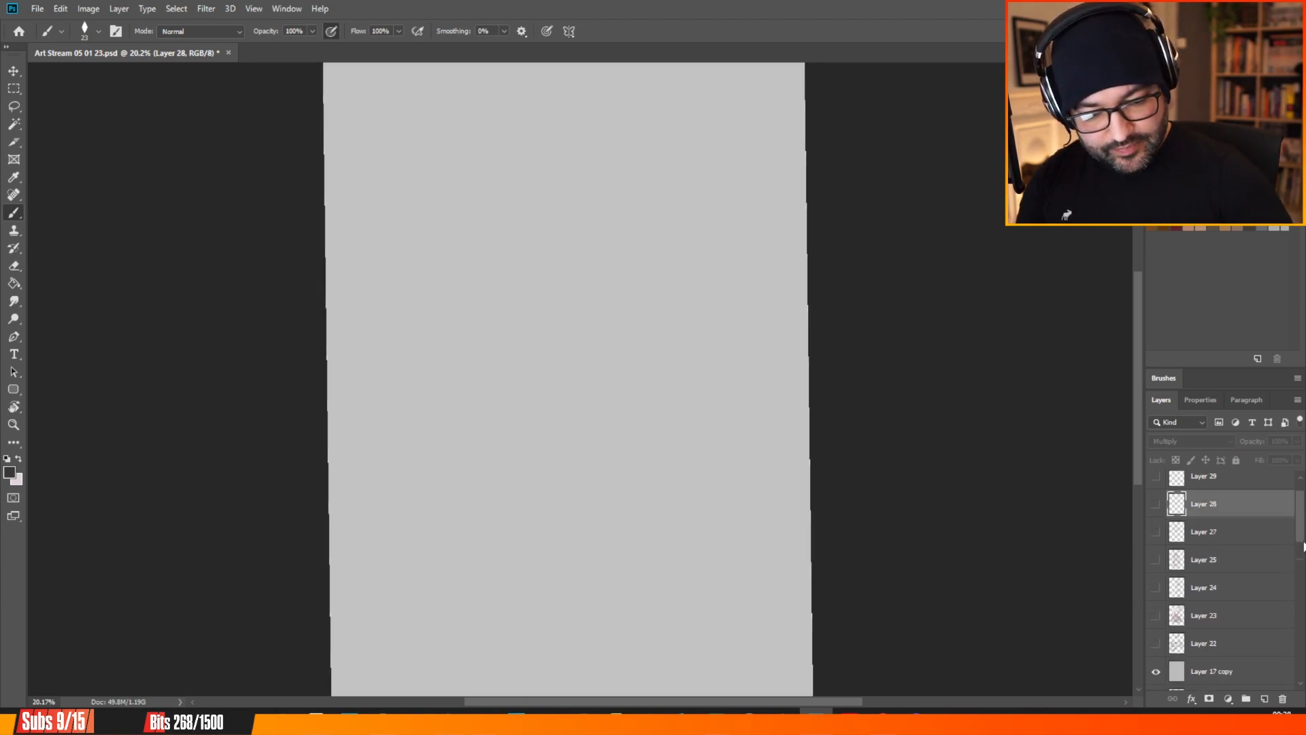
scroll(1302, 546, up, 1)
click(1156, 503)
click(1155, 531)
click(1155, 559)
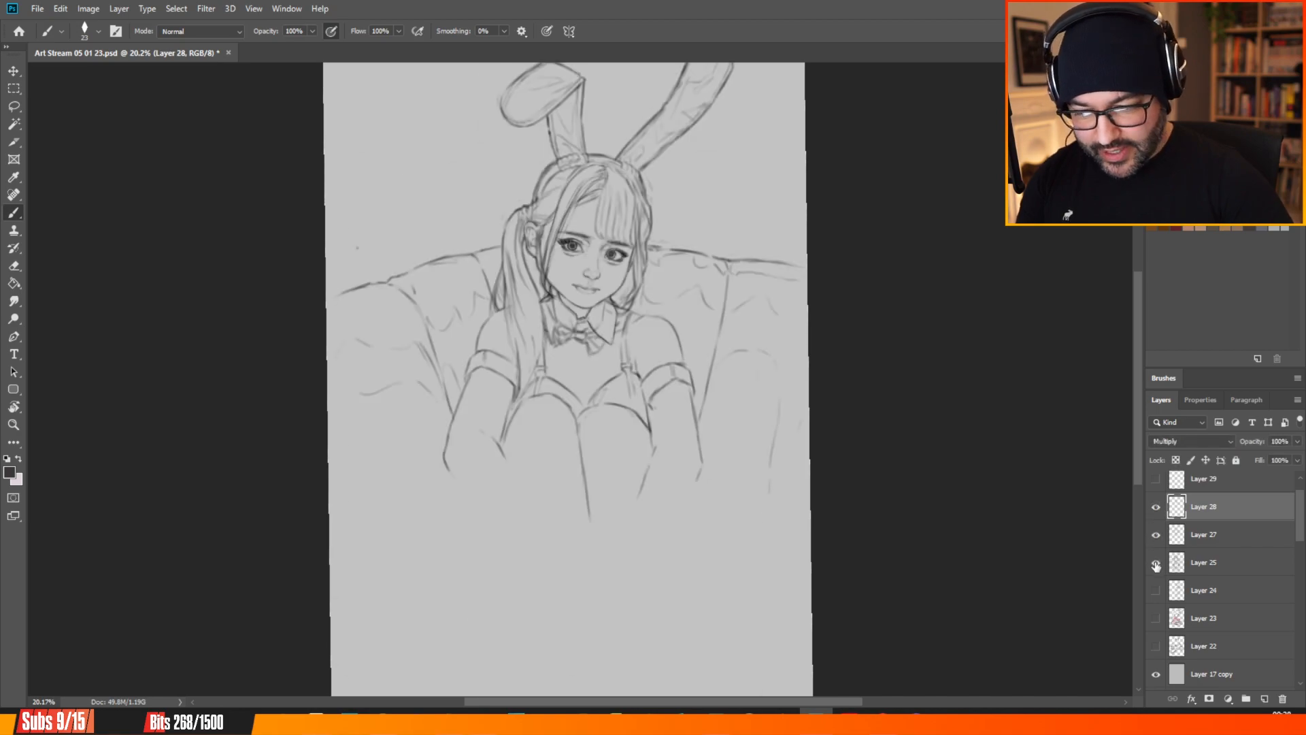
click(1155, 590)
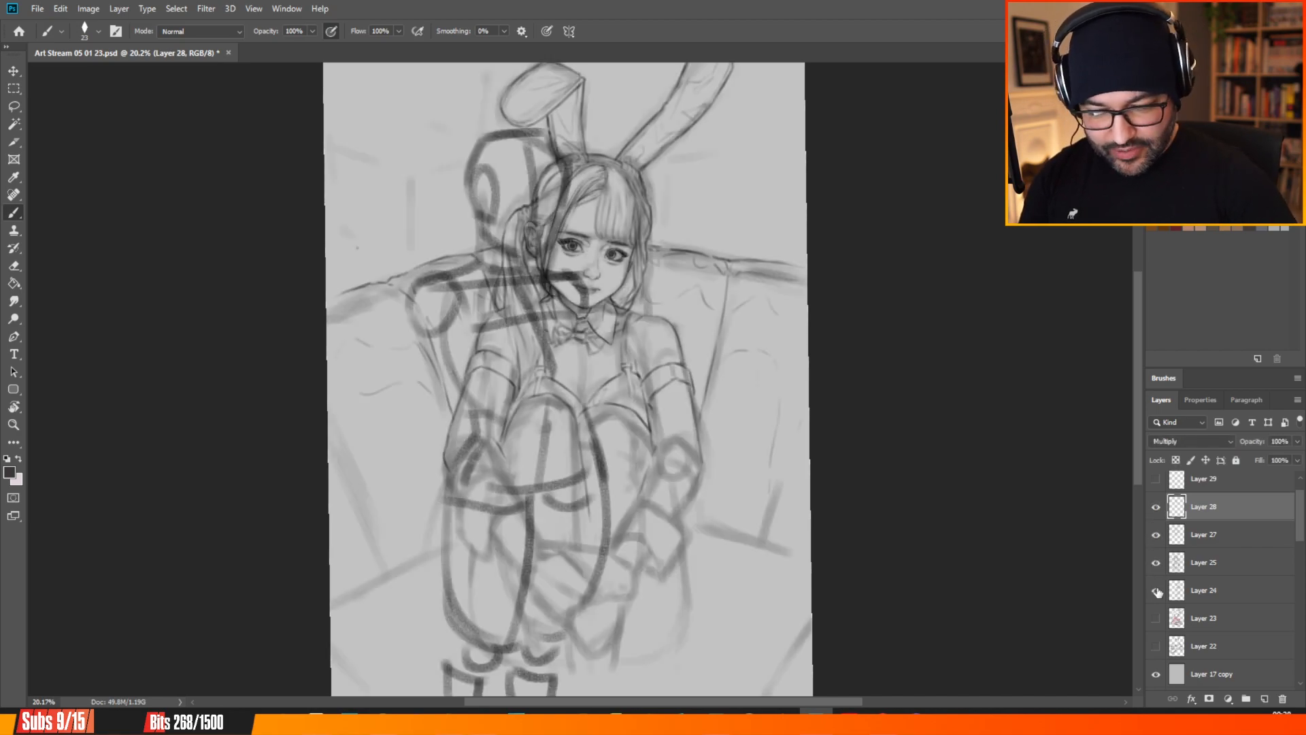
click(1156, 479)
click(1156, 589)
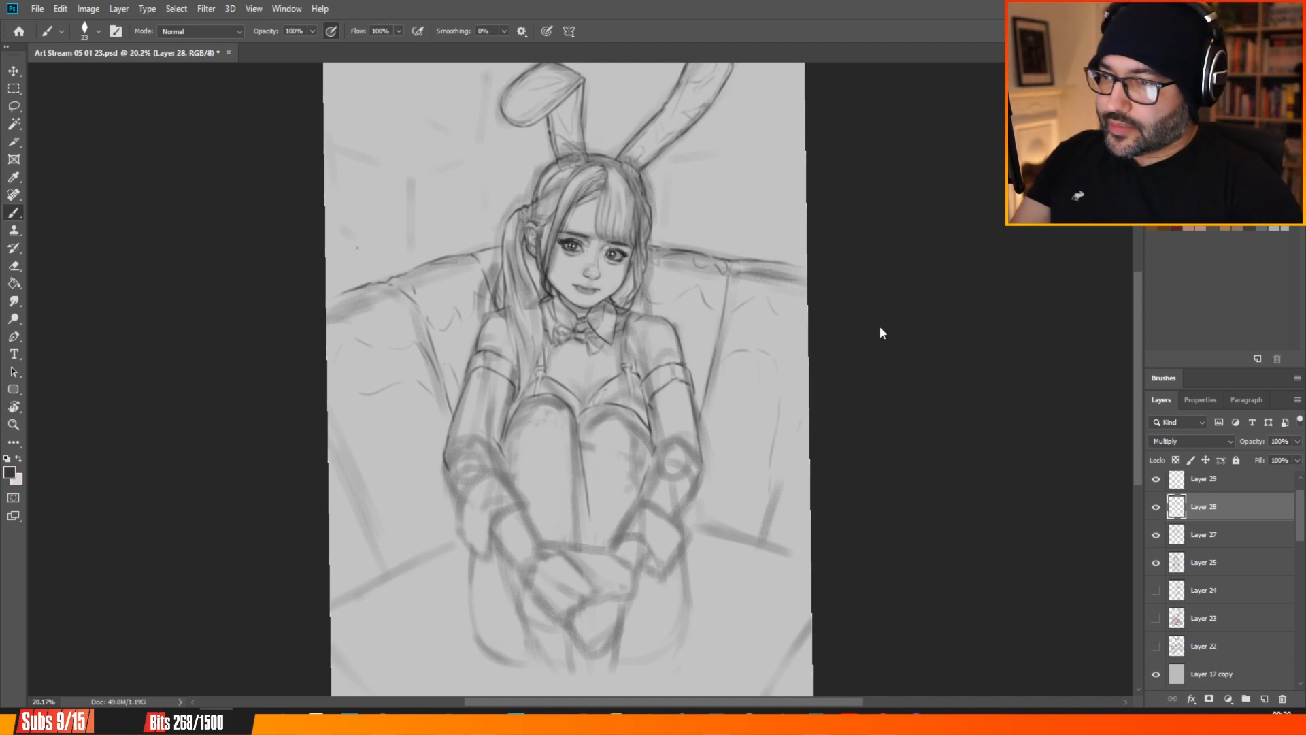
Darken the strand behind the ear and the ponytail's outer outline down to its tip at the shoulder on Layer 28.
scroll(607, 191, up, 4)
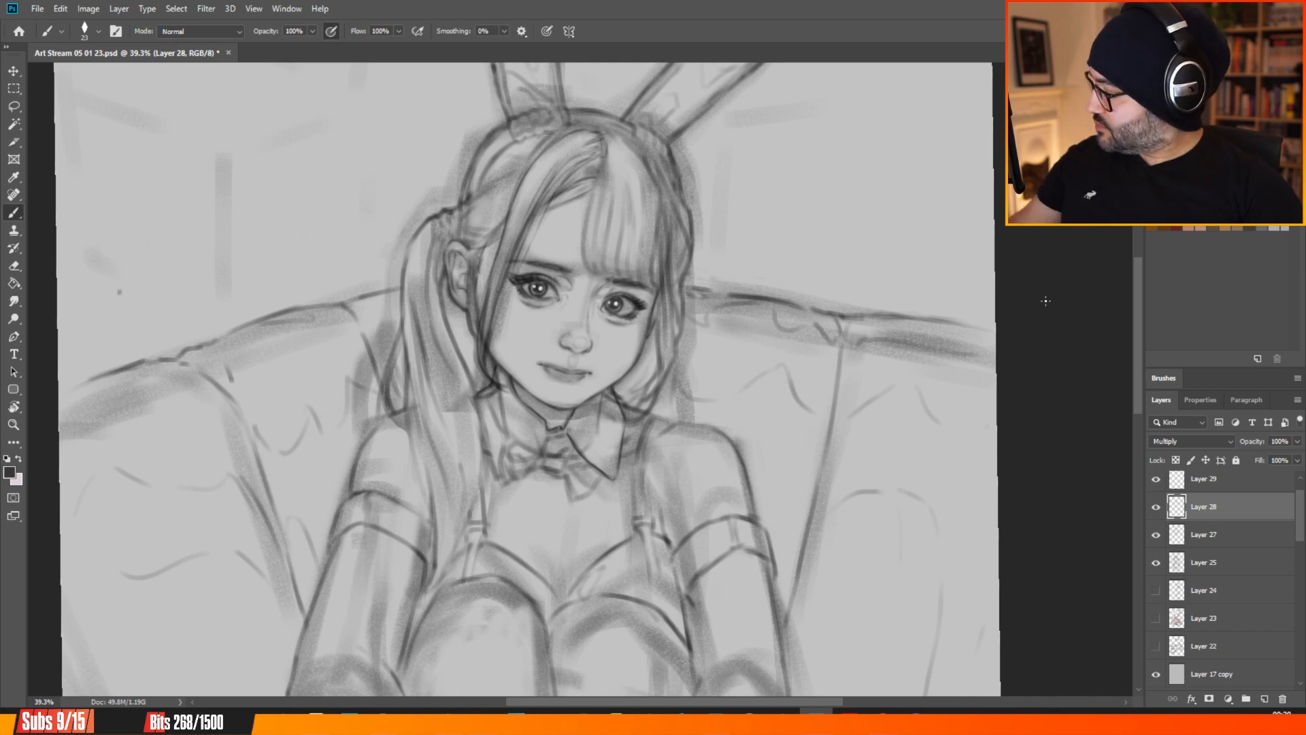
key(r)
drag(1040, 330, 1046, 357)
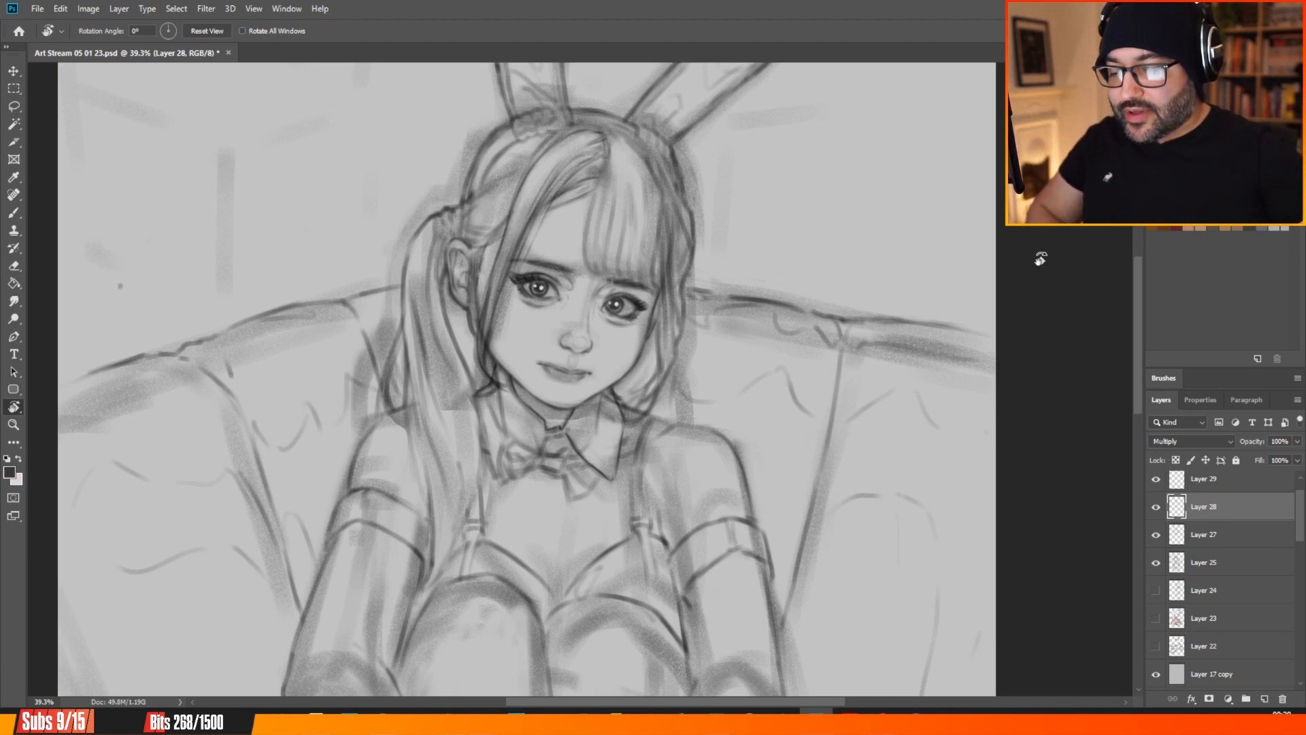
key(b)
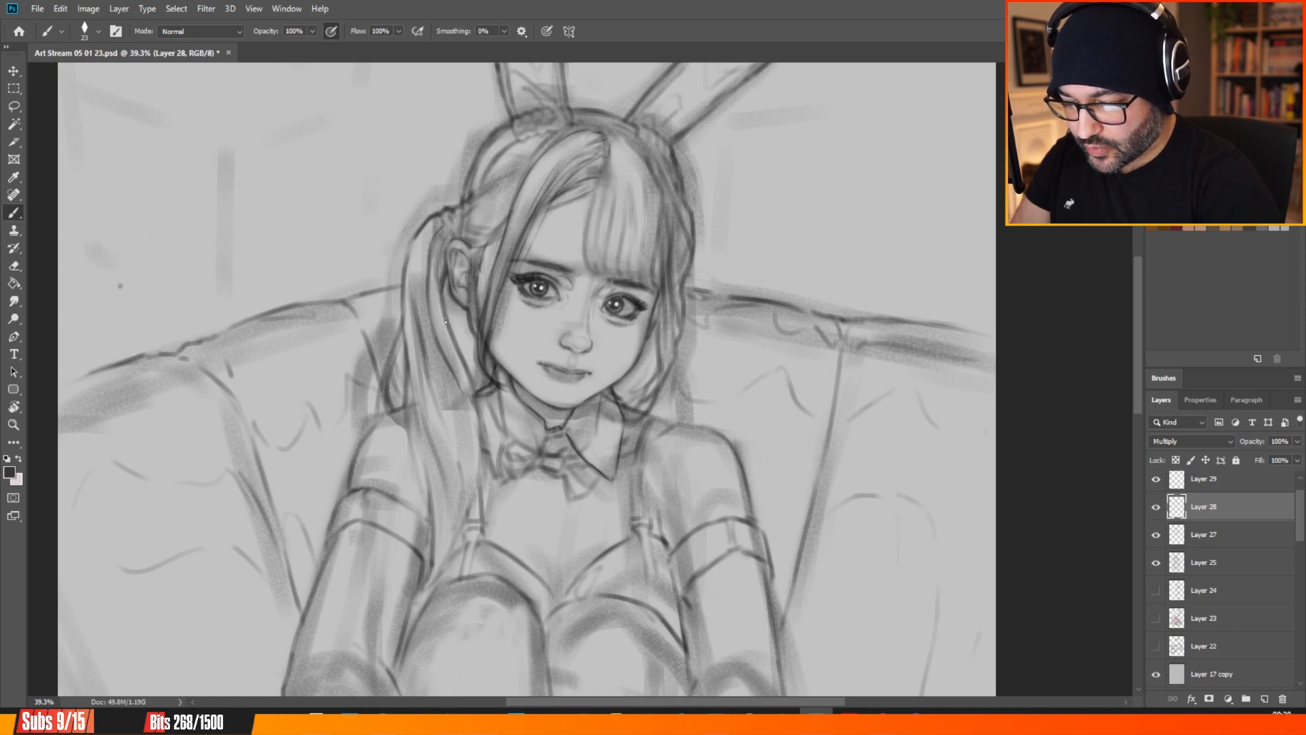
drag(441, 282, 463, 358)
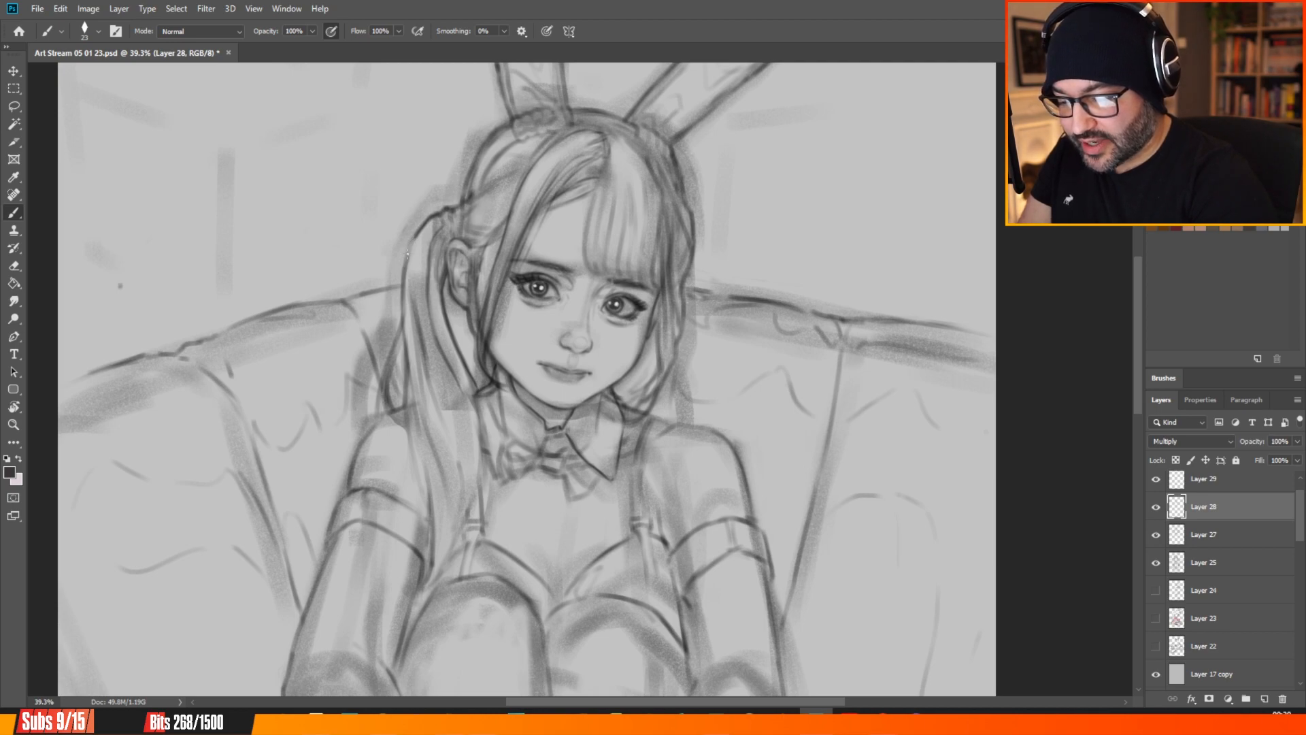
drag(406, 255, 403, 301)
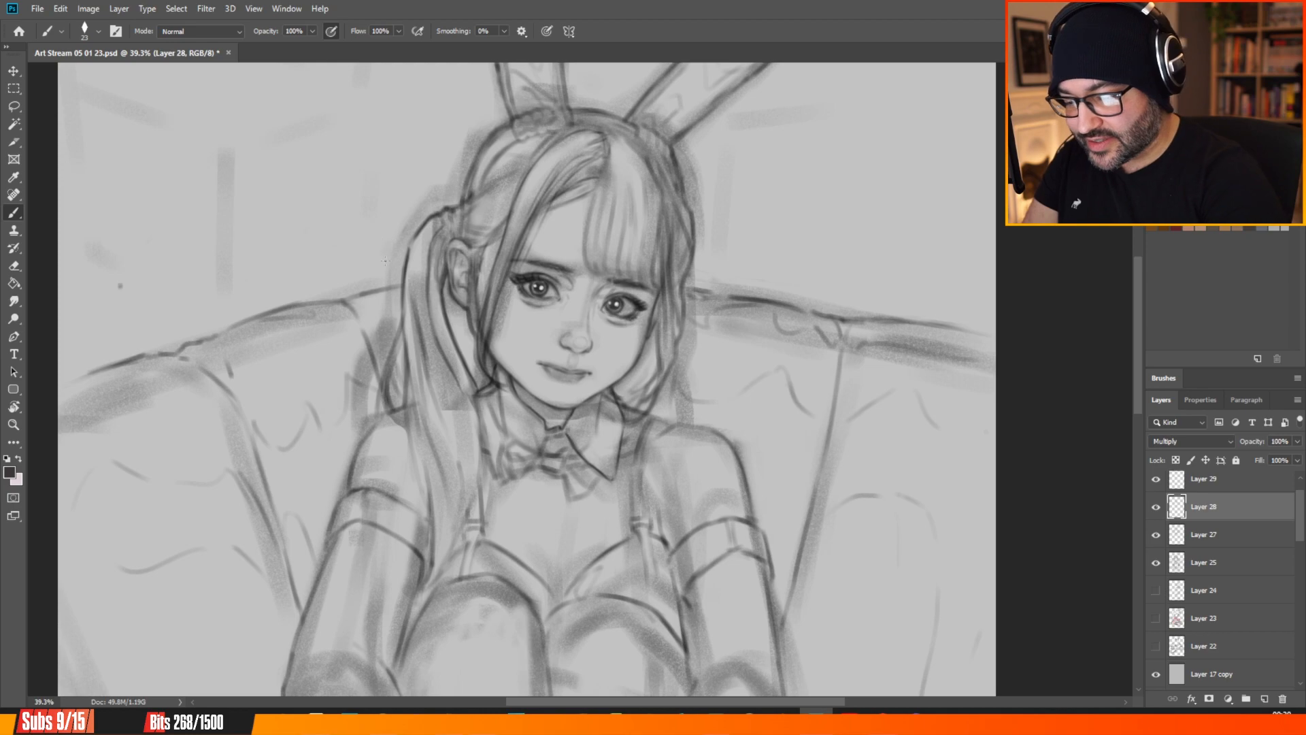
drag(403, 293, 397, 332)
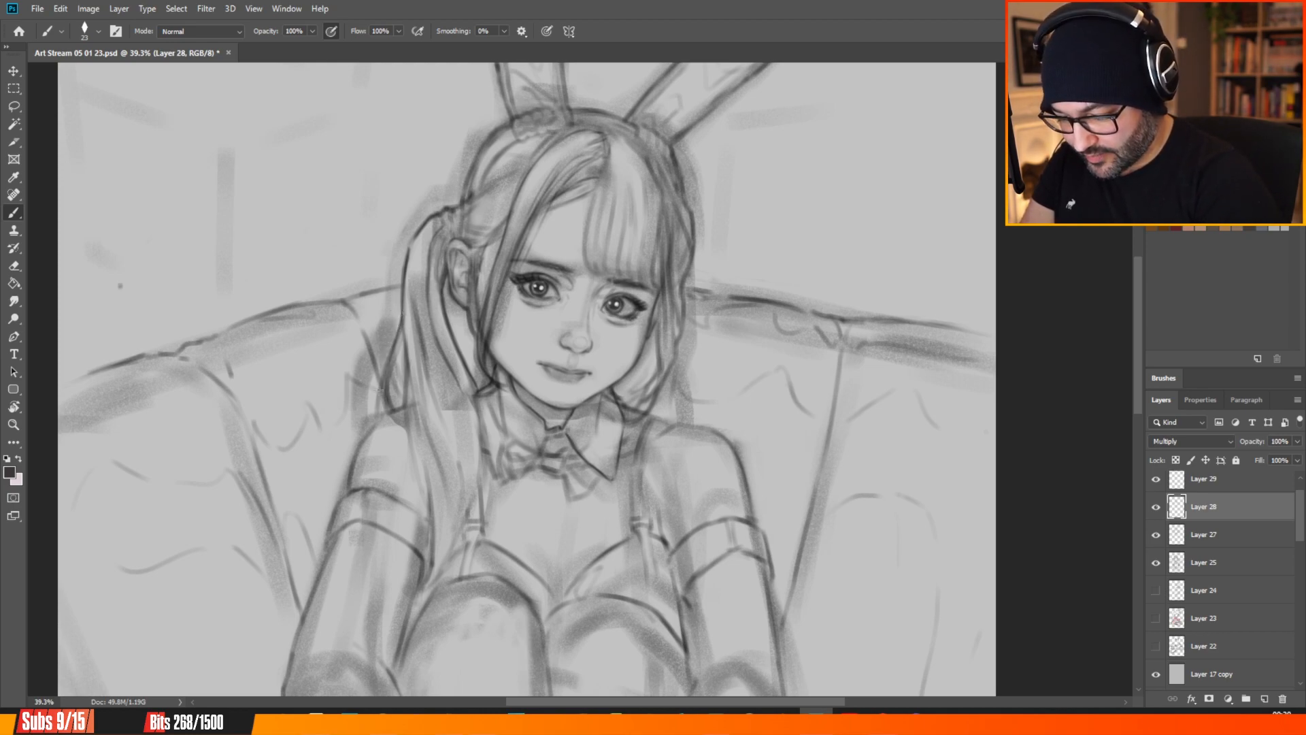
drag(384, 387, 393, 411)
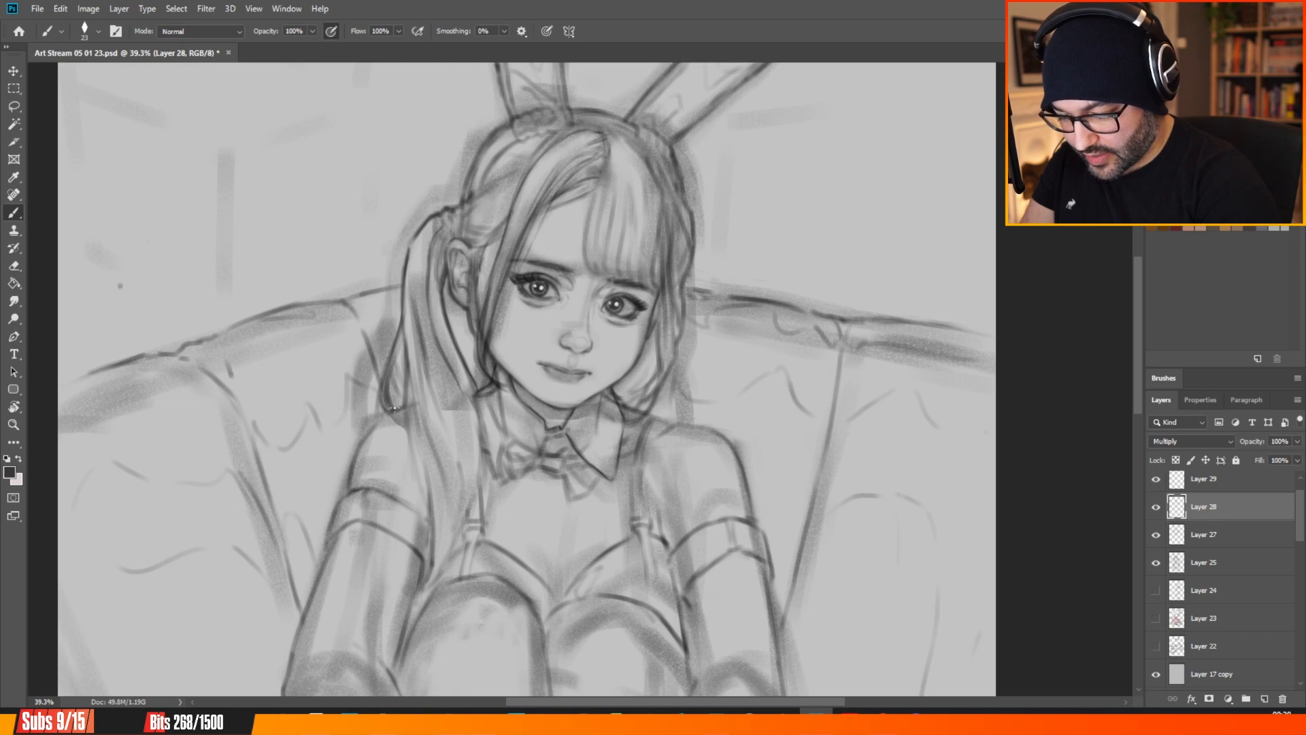
drag(390, 360, 388, 399)
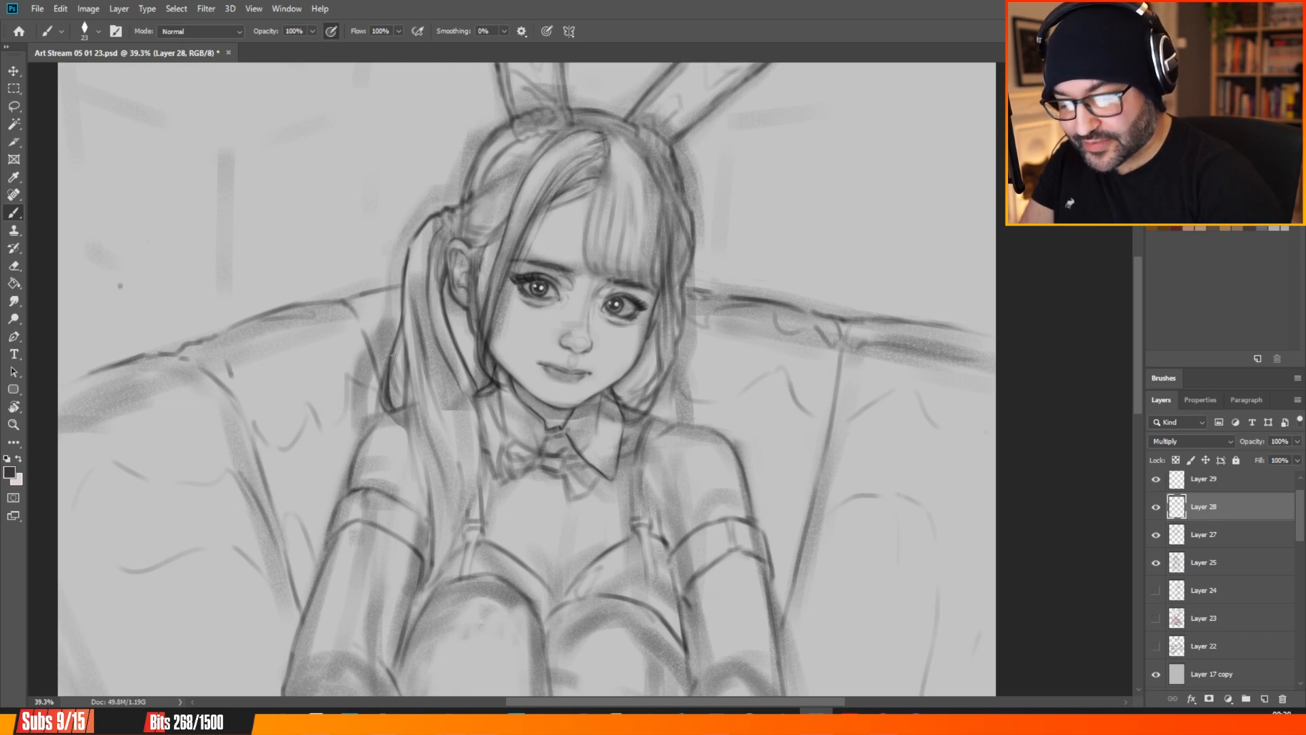
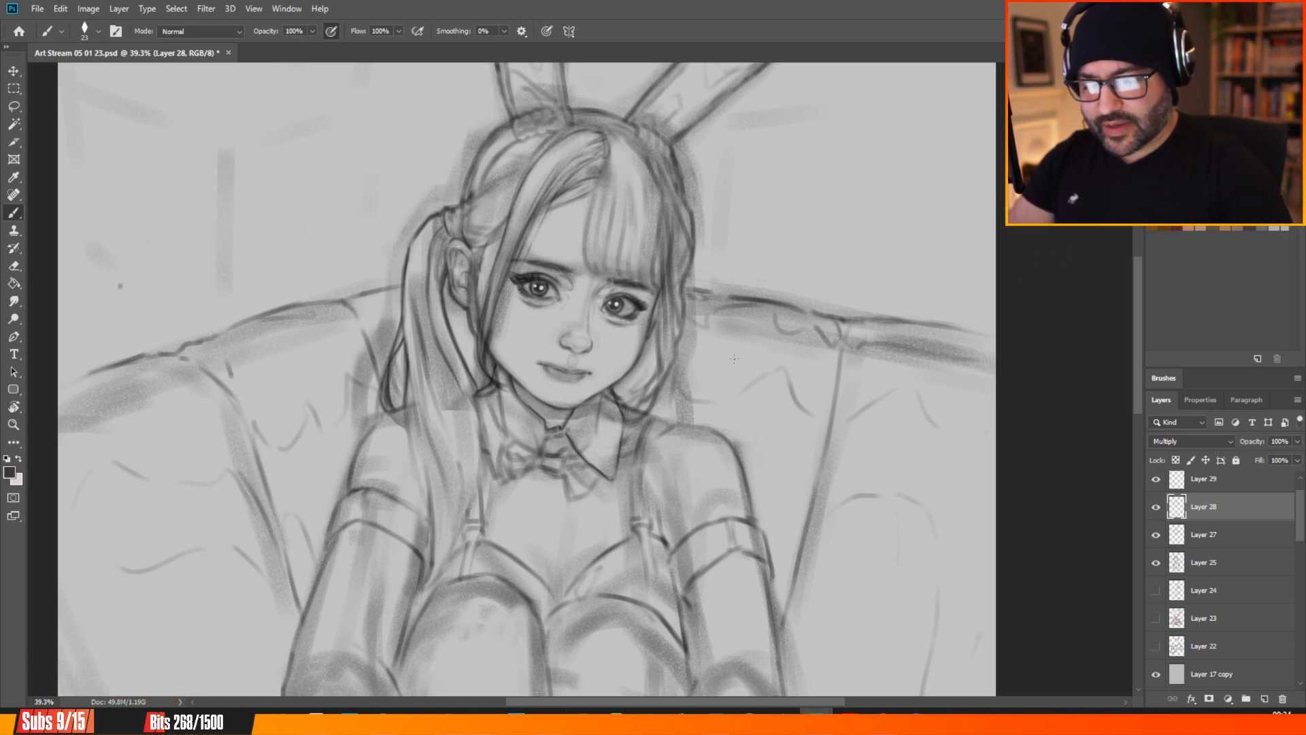
Darken the lower edge of the hair swept back above the ear and the front strand's edge along the forehead.
scroll(579, 105, up, 1)
scroll(581, 122, up, 1)
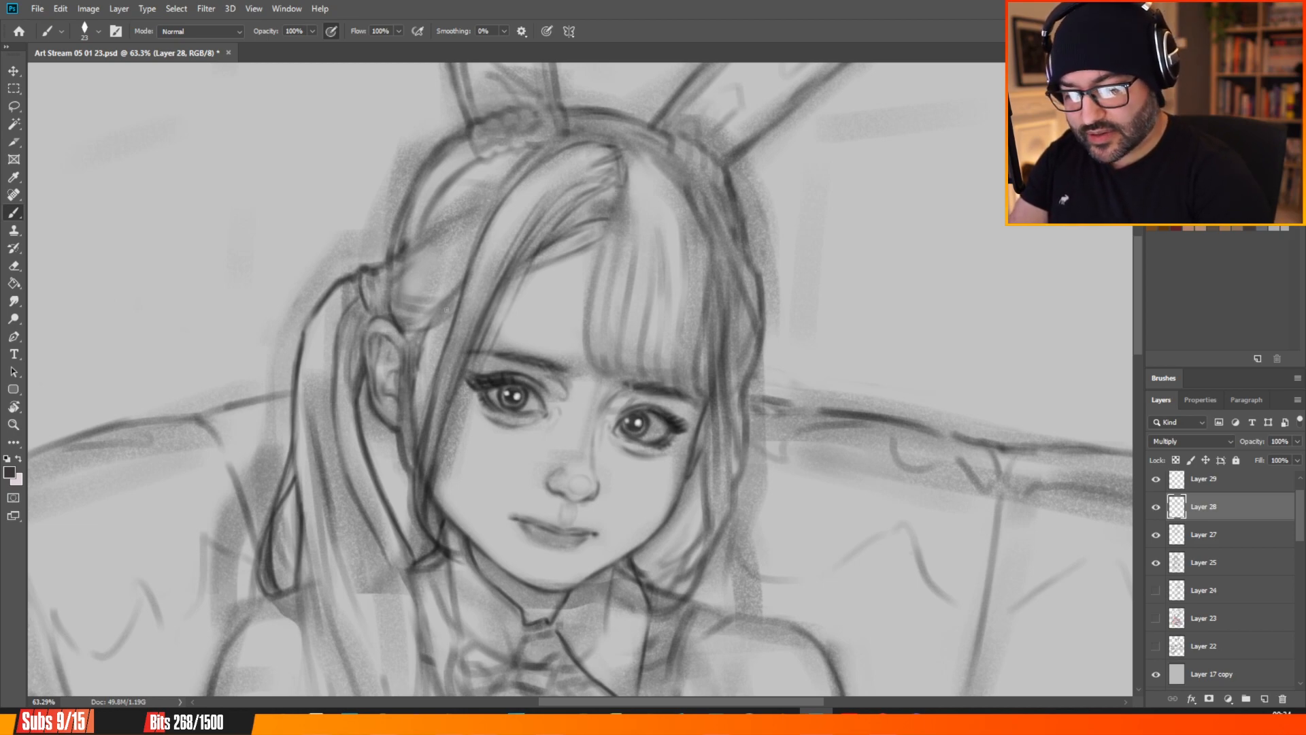
mouse_move(406, 335)
mouse_down()
mouse_move(540, 265)
mouse_move(527, 272)
mouse_up()
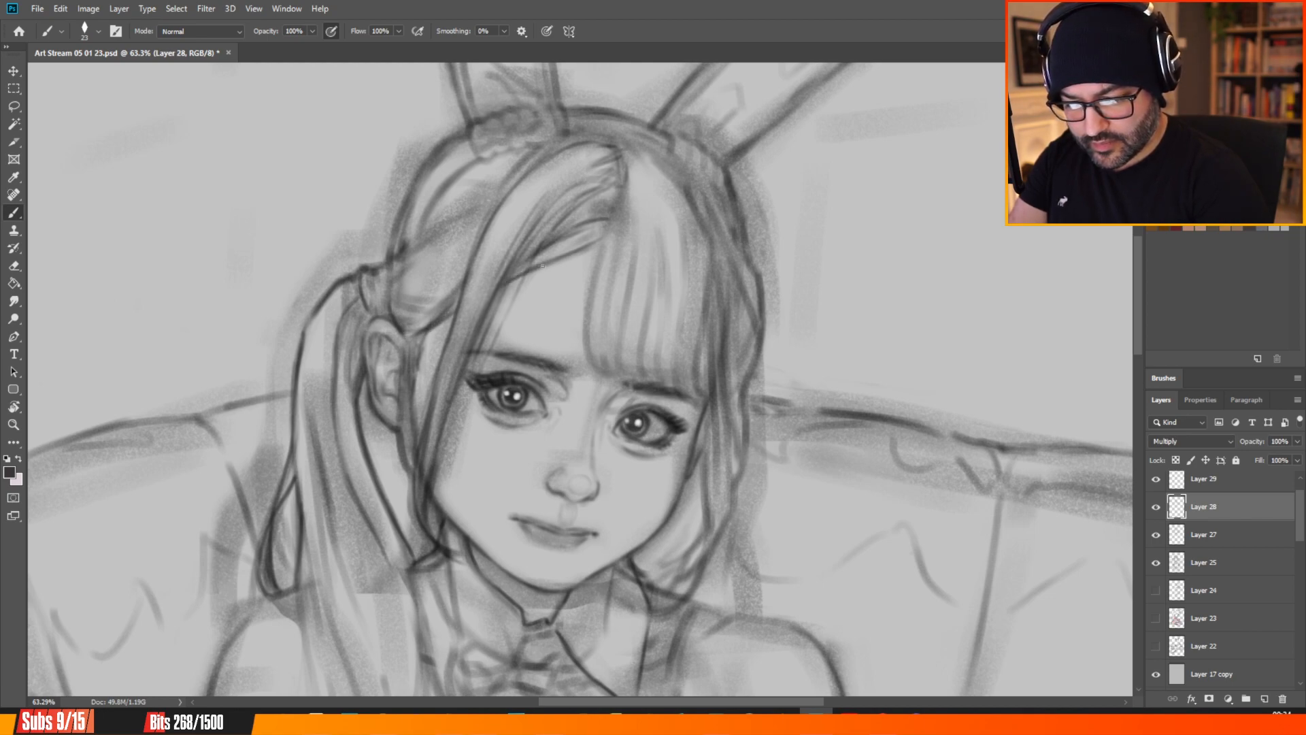
drag(602, 236, 587, 246)
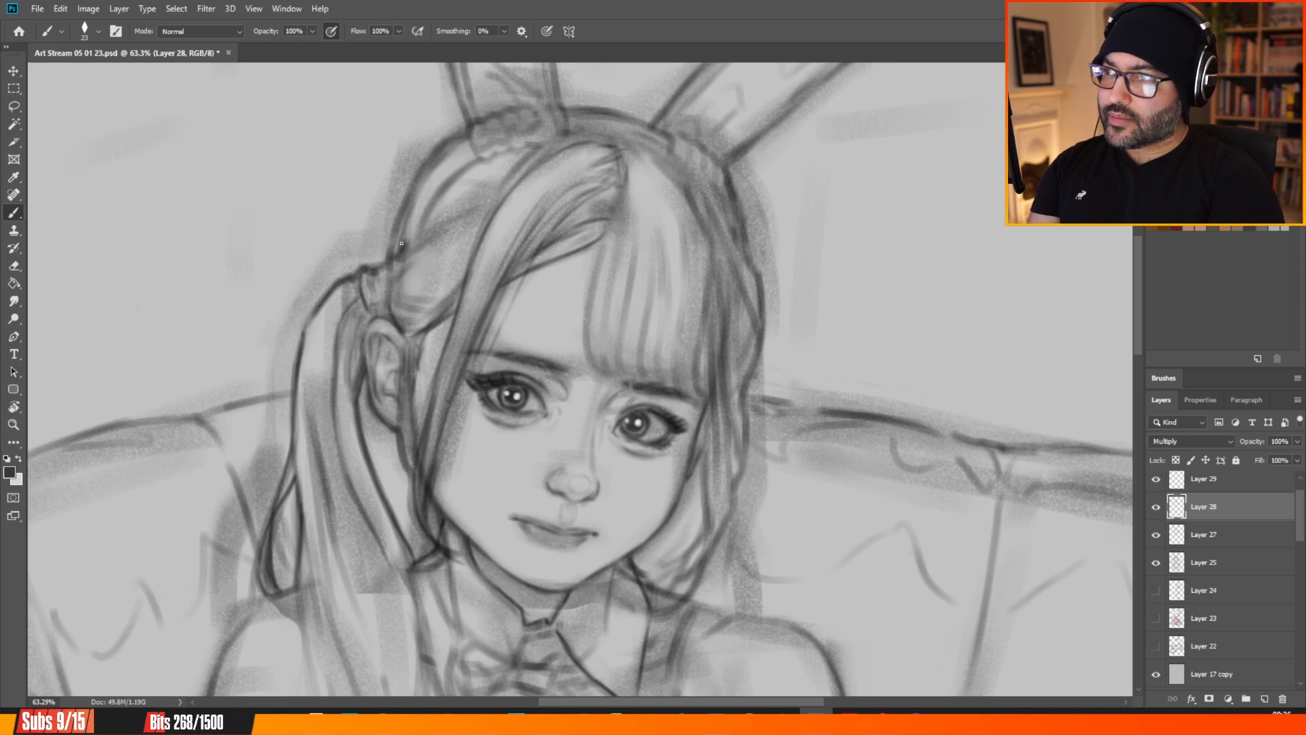
Redraw the hair tie above the ear with small gathered folds and darken the ponytail's upper outline leading down from it.
scroll(401, 243, down, 4)
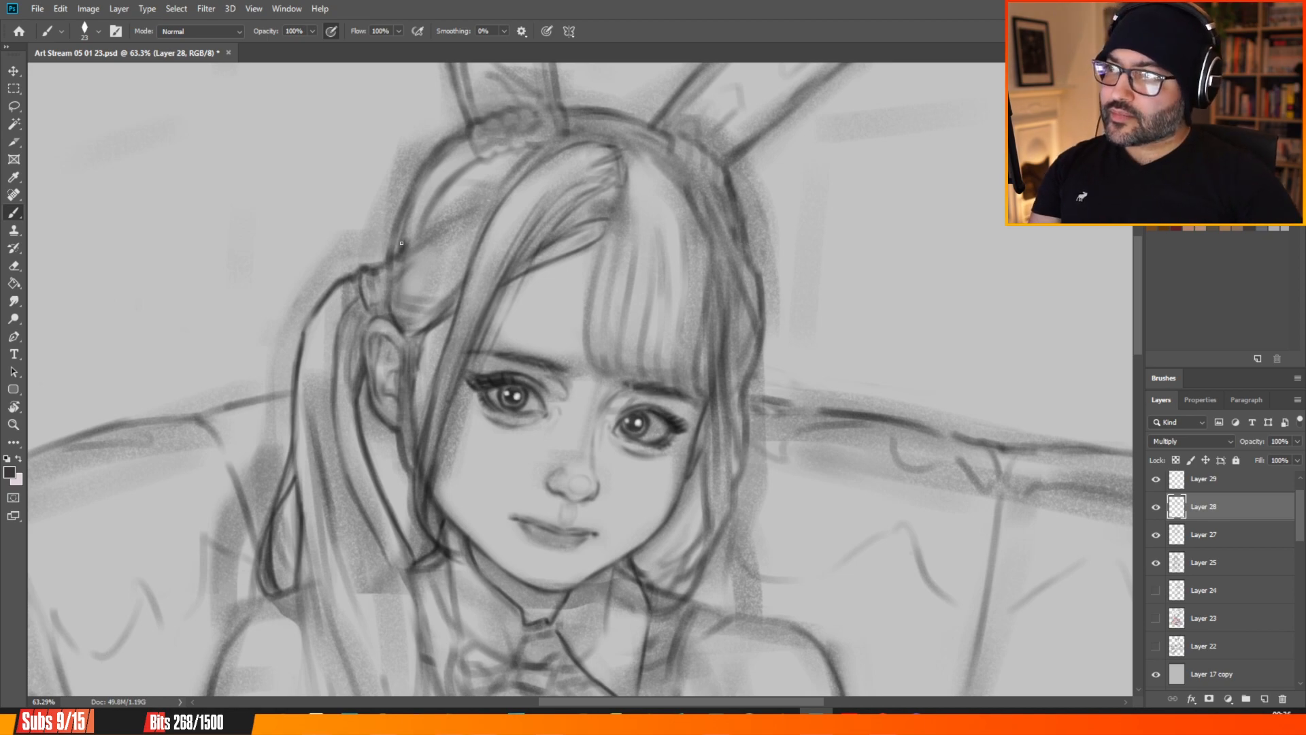
scroll(352, 229, up, 3)
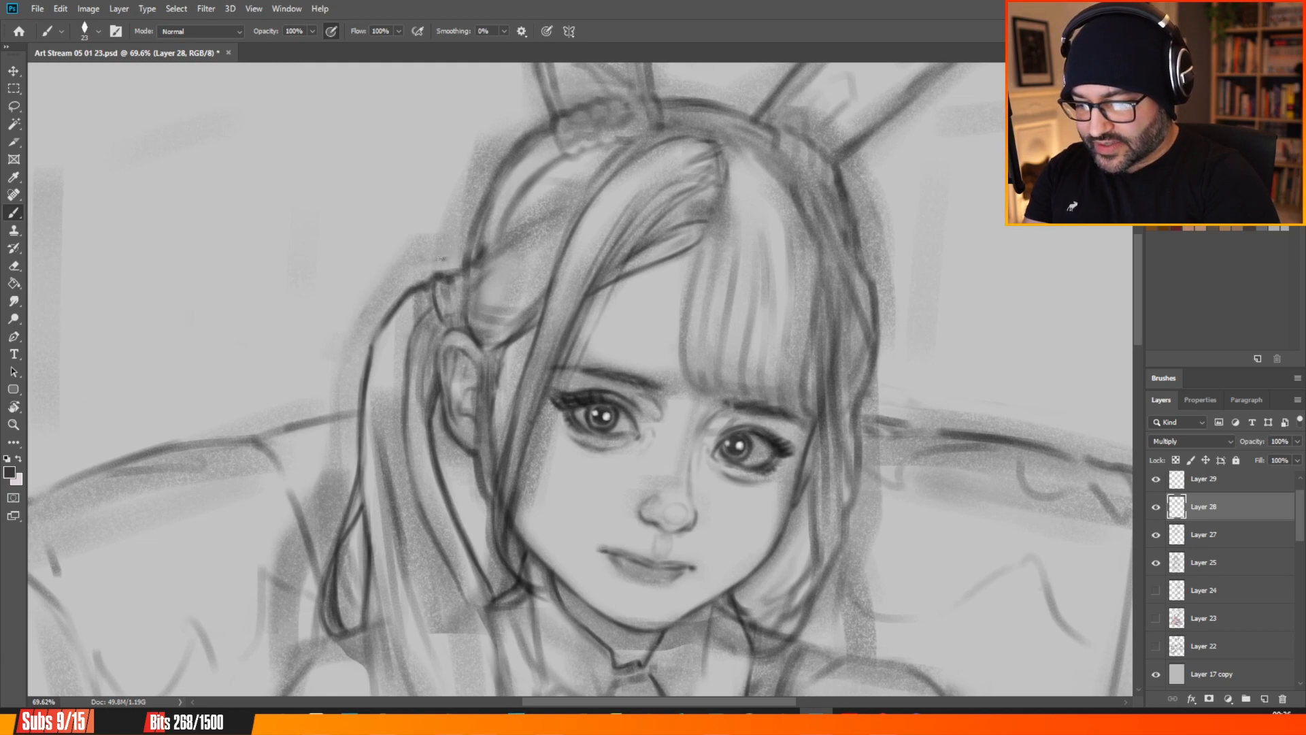
mouse_move(452, 254)
mouse_down()
mouse_move(430, 287)
mouse_move(439, 306)
mouse_up()
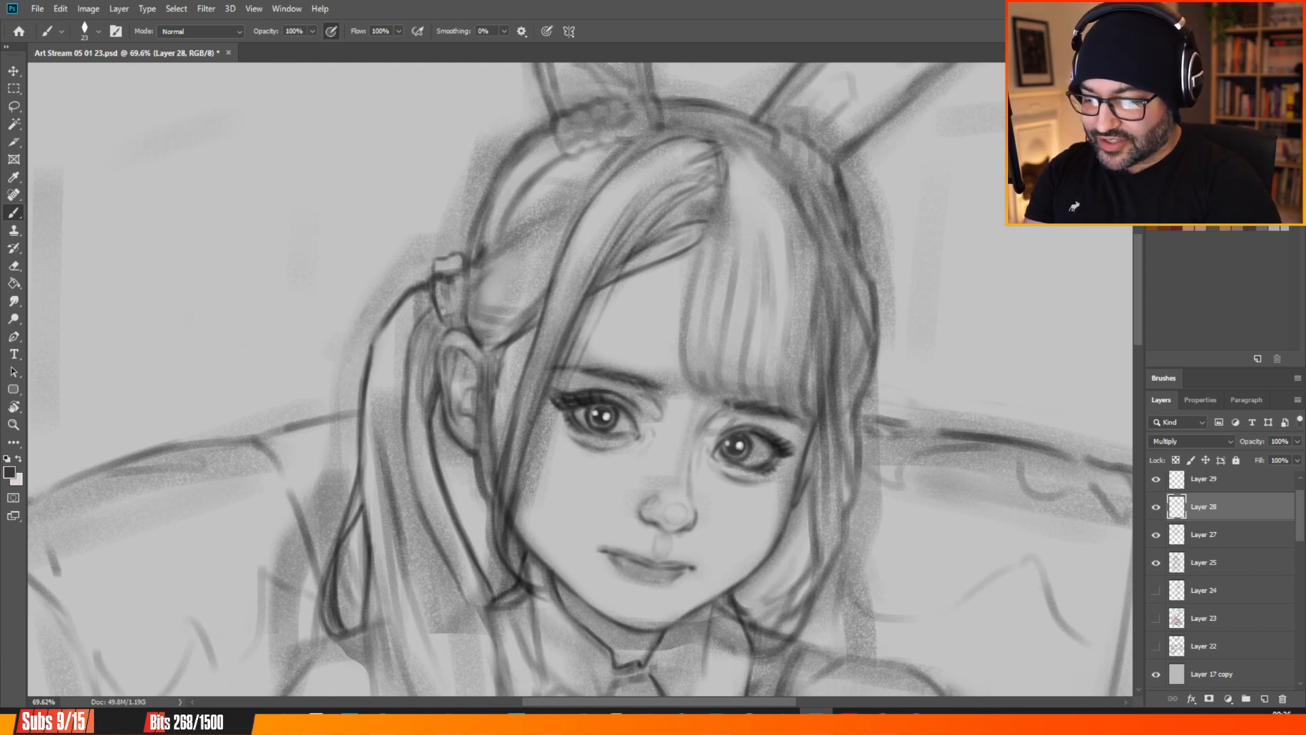
mouse_move(435, 267)
mouse_down()
mouse_move(444, 315)
mouse_move(457, 315)
mouse_up()
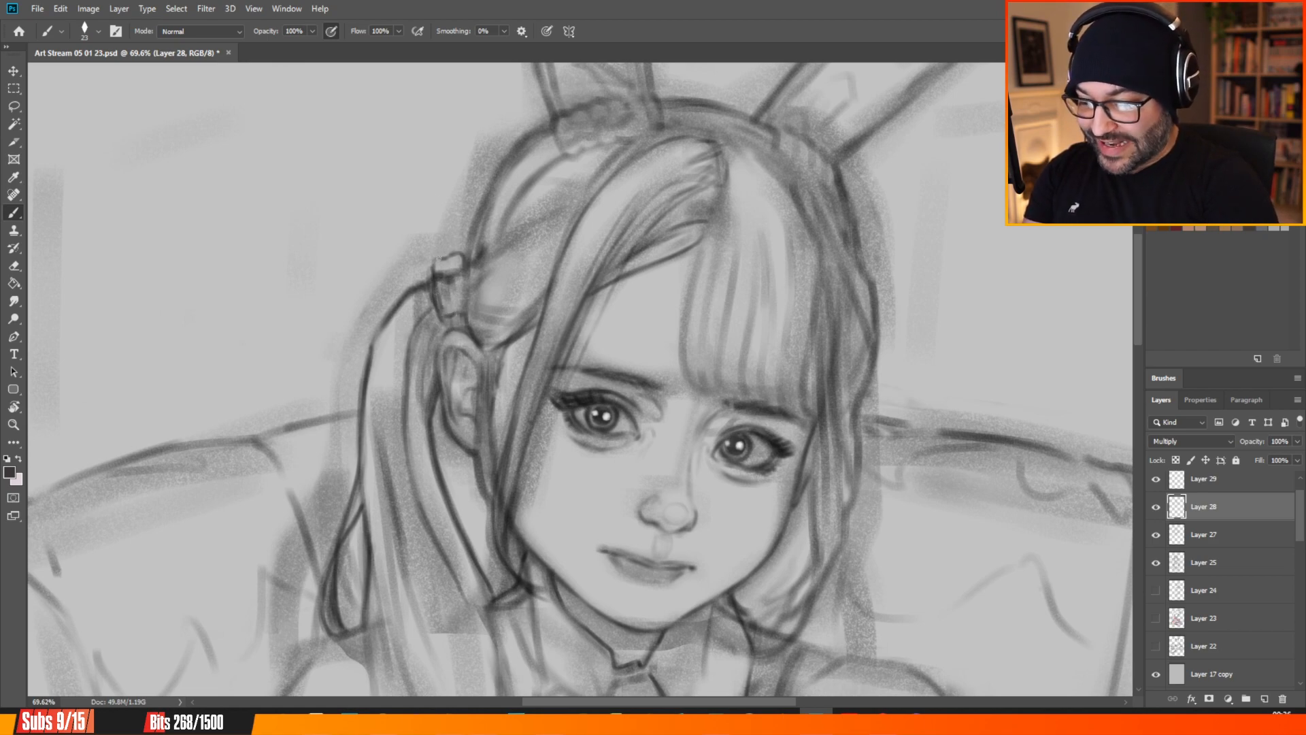
drag(434, 264, 461, 256)
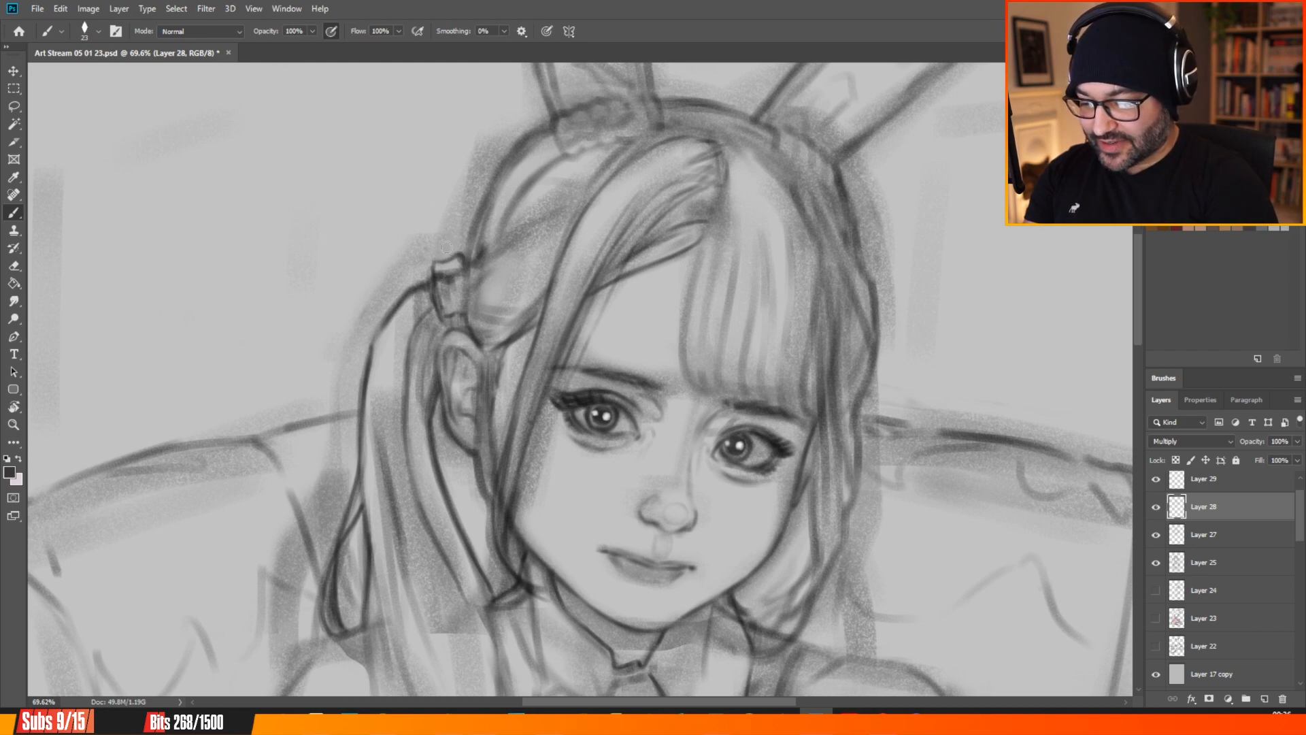
drag(434, 264, 454, 259)
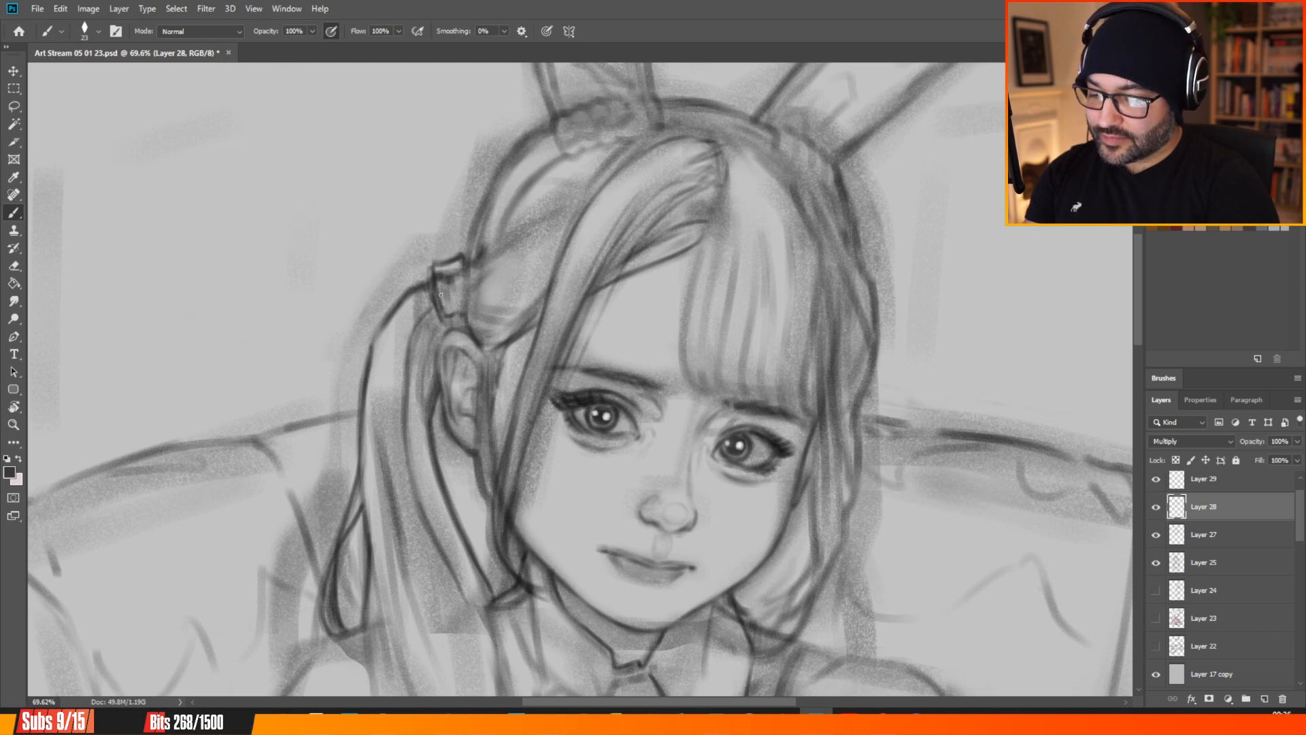
mouse_move(450, 314)
mouse_down()
mouse_move(445, 284)
mouse_move(455, 316)
mouse_up()
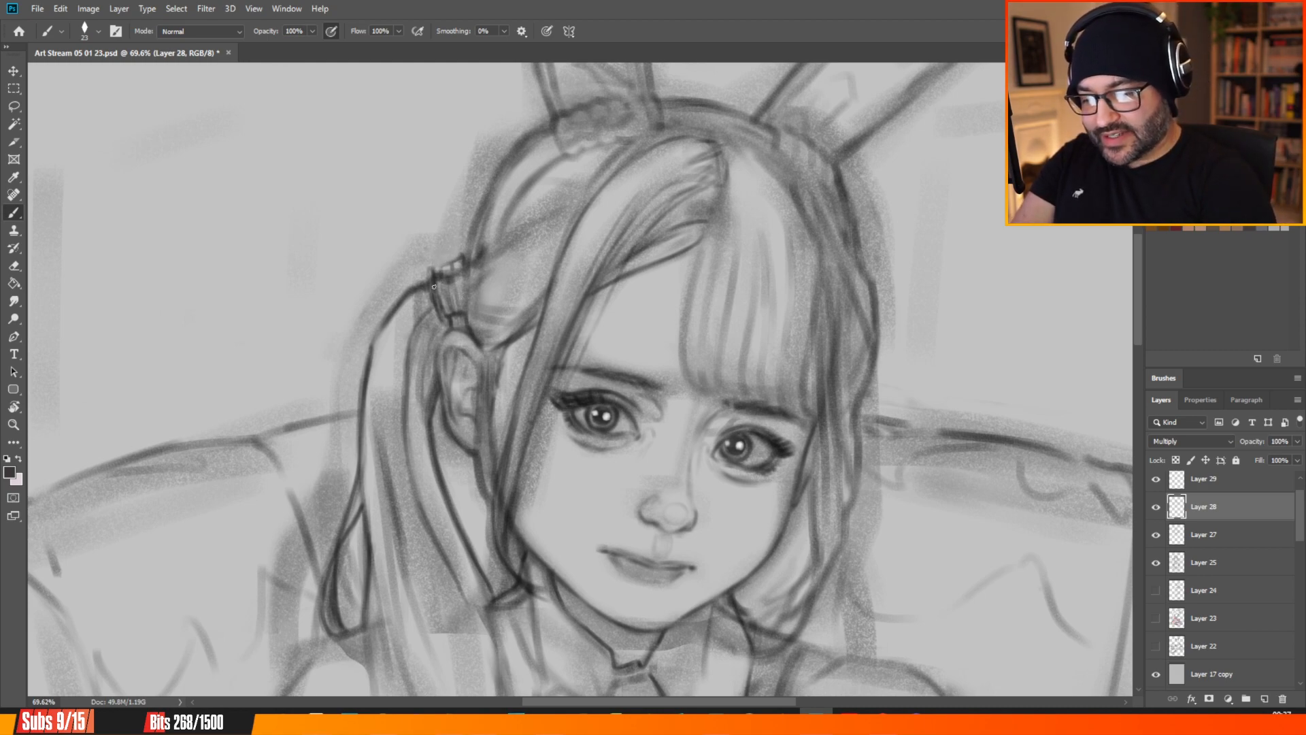
drag(436, 272, 461, 260)
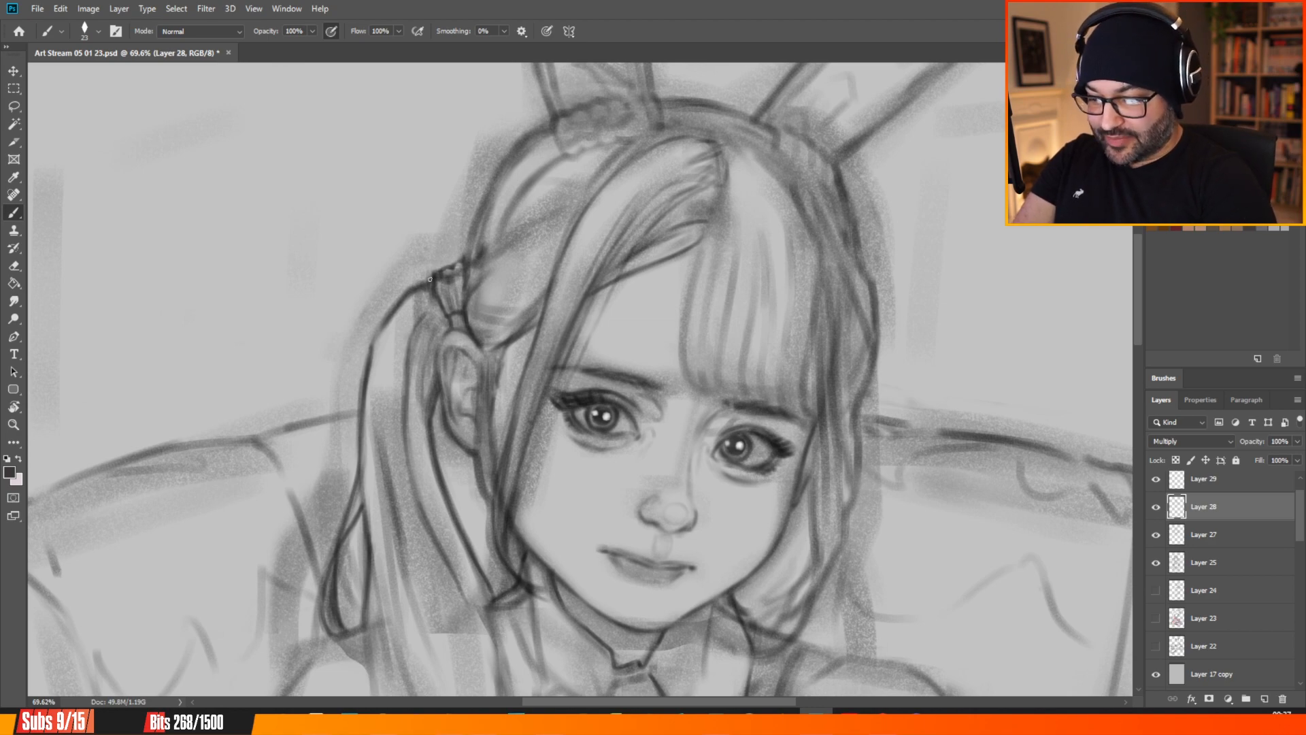
mouse_move(429, 279)
mouse_down()
mouse_move(401, 288)
mouse_move(372, 354)
mouse_up()
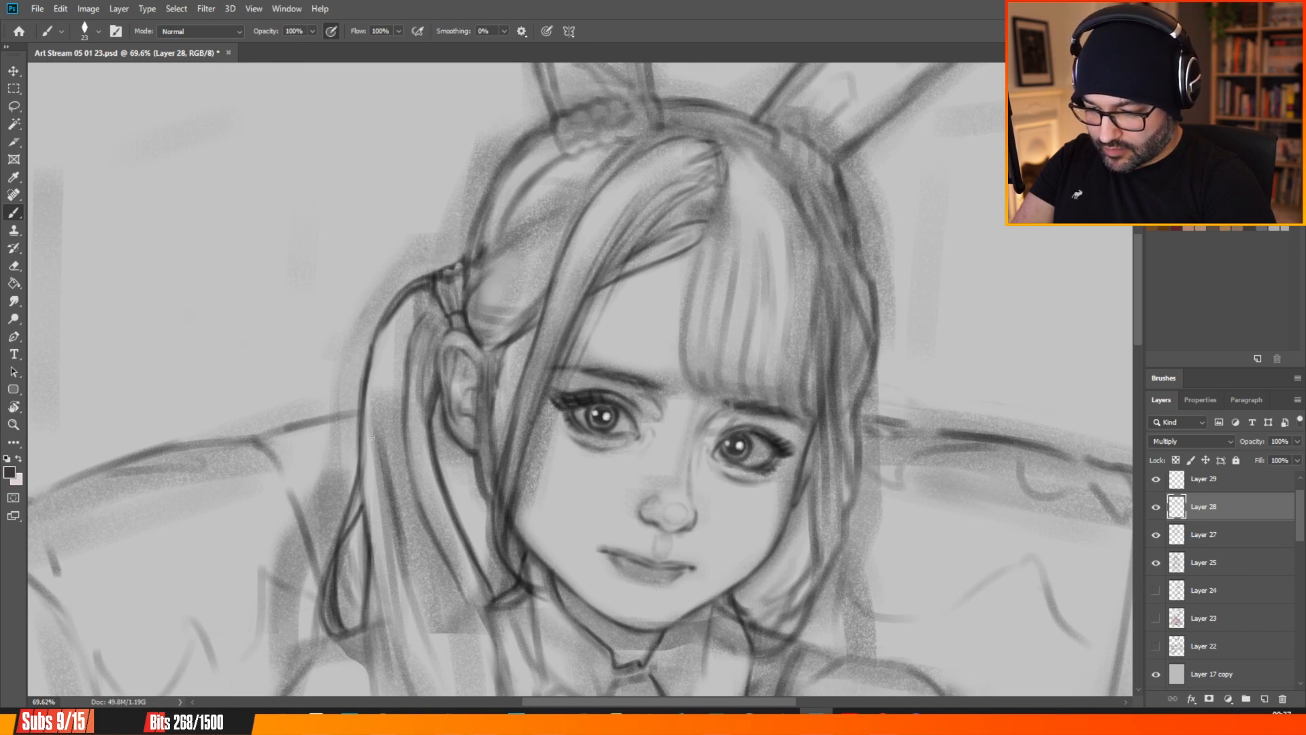
scroll(446, 361, down, 5)
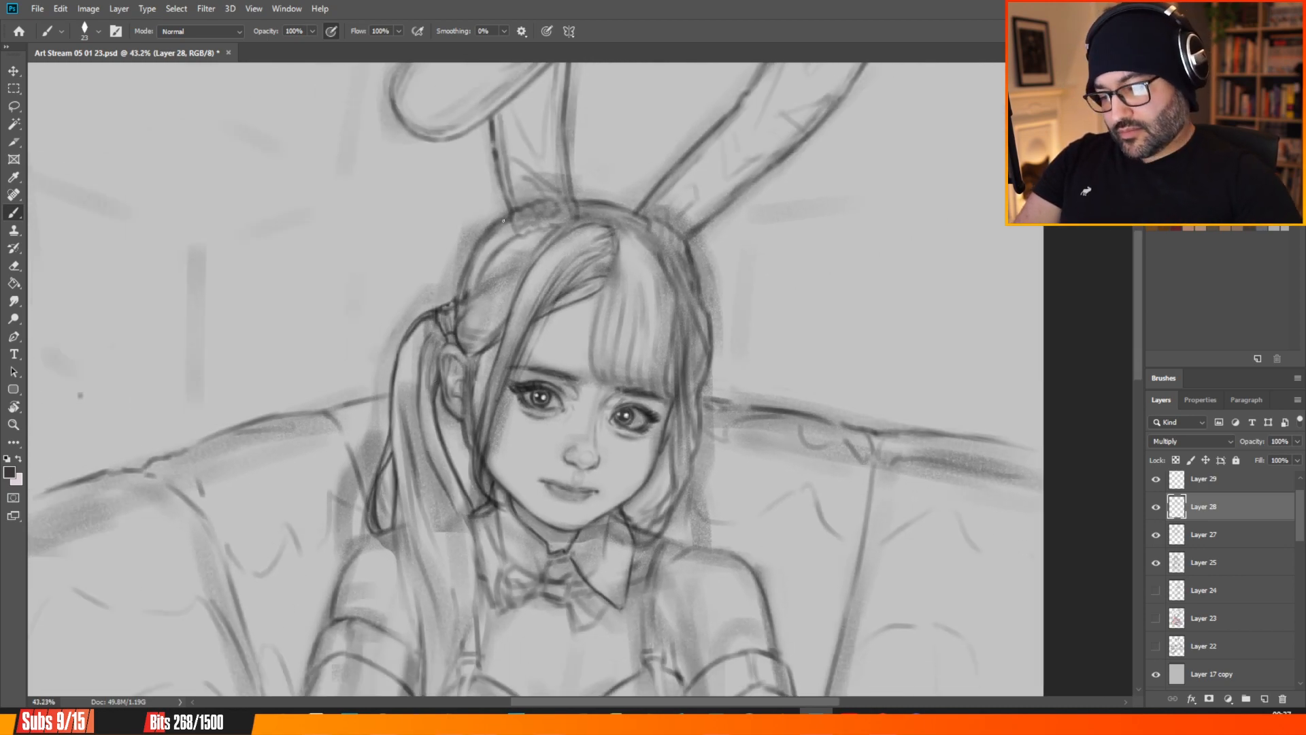
On Layer 28, darken the hair strands sweeping from the top of the hair tie up toward the crown.
scroll(471, 275, up, 3)
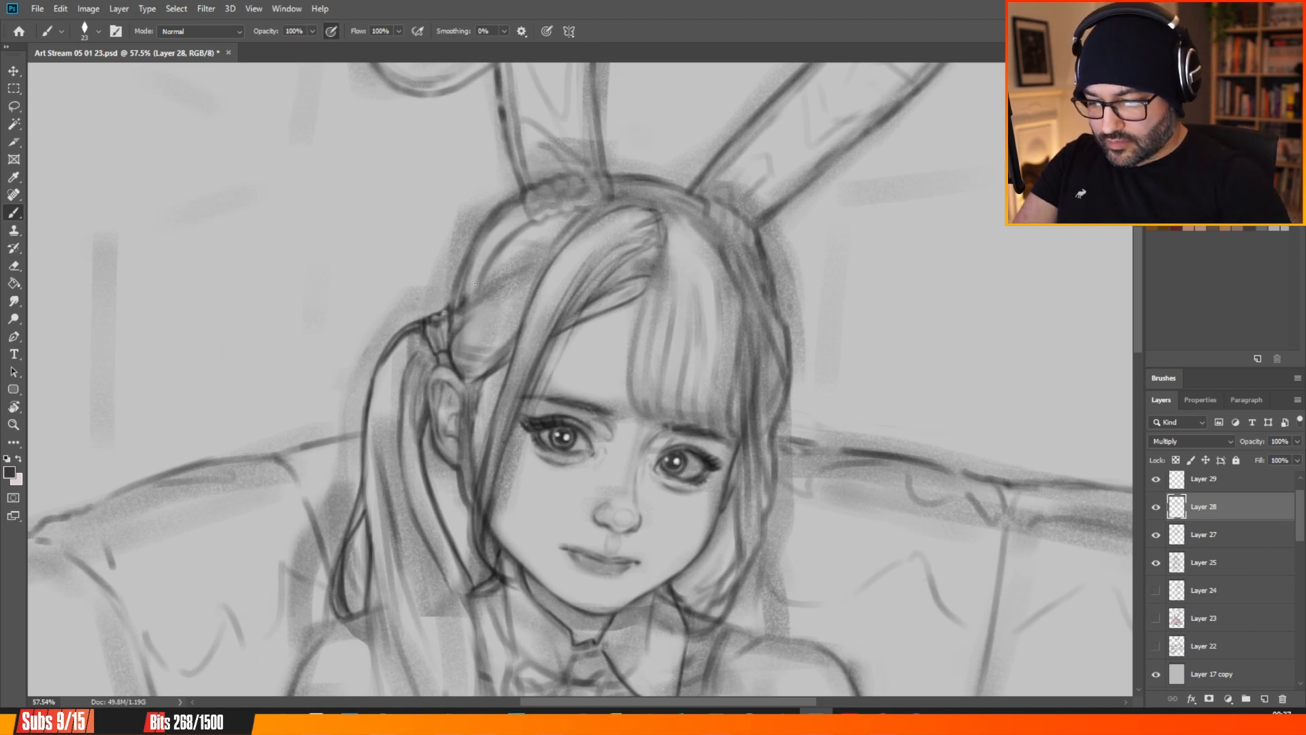
click(1206, 534)
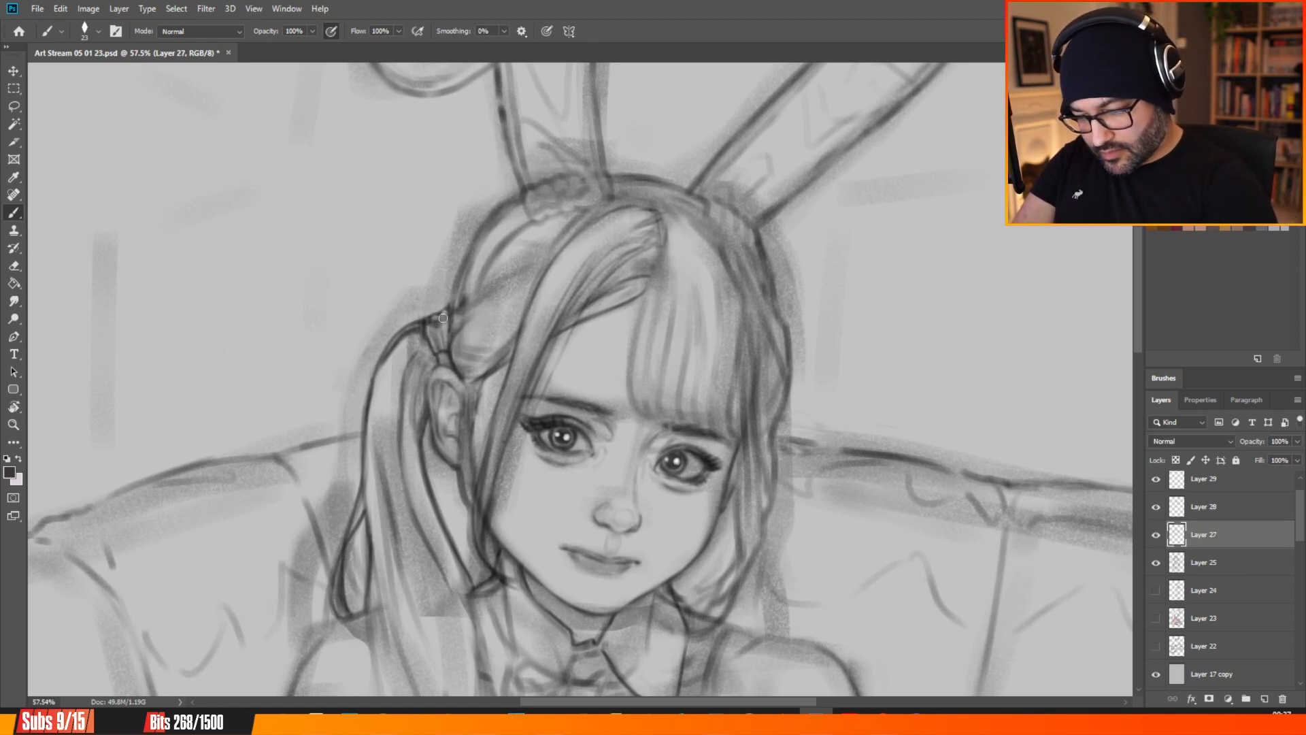
click(1204, 506)
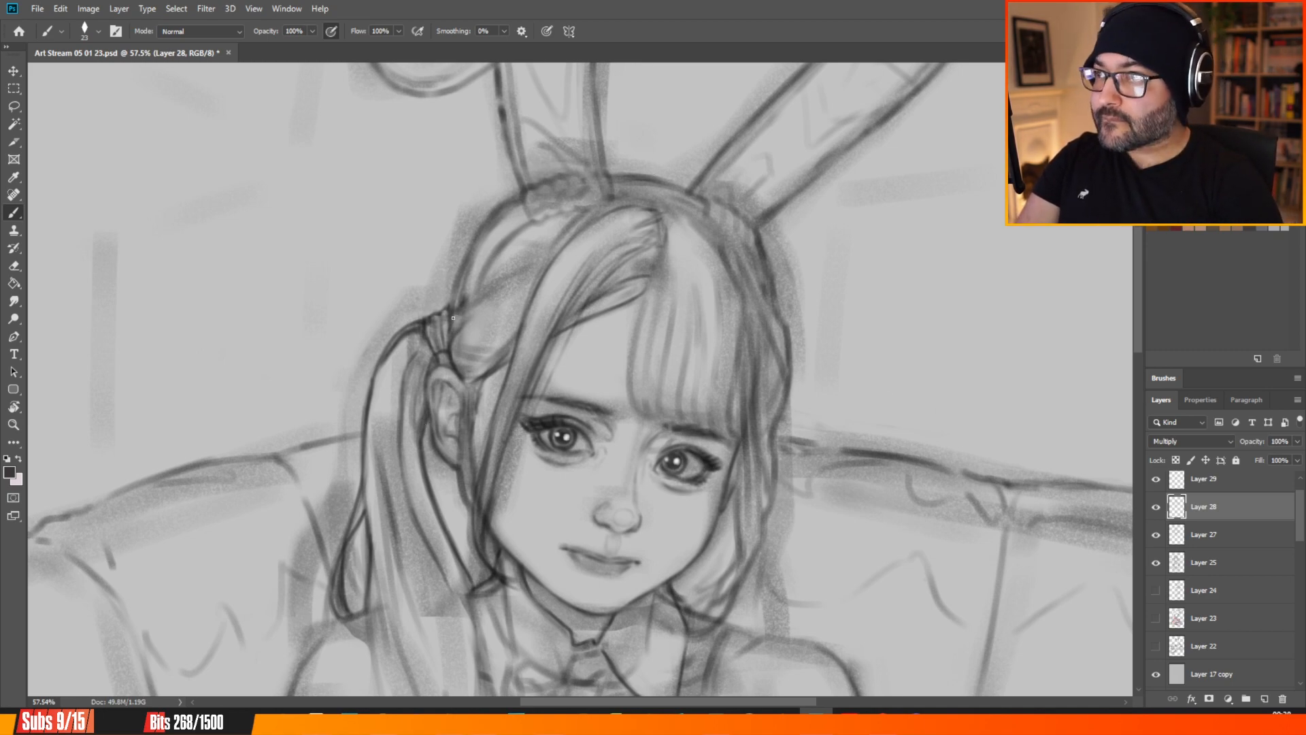
drag(453, 301, 452, 321)
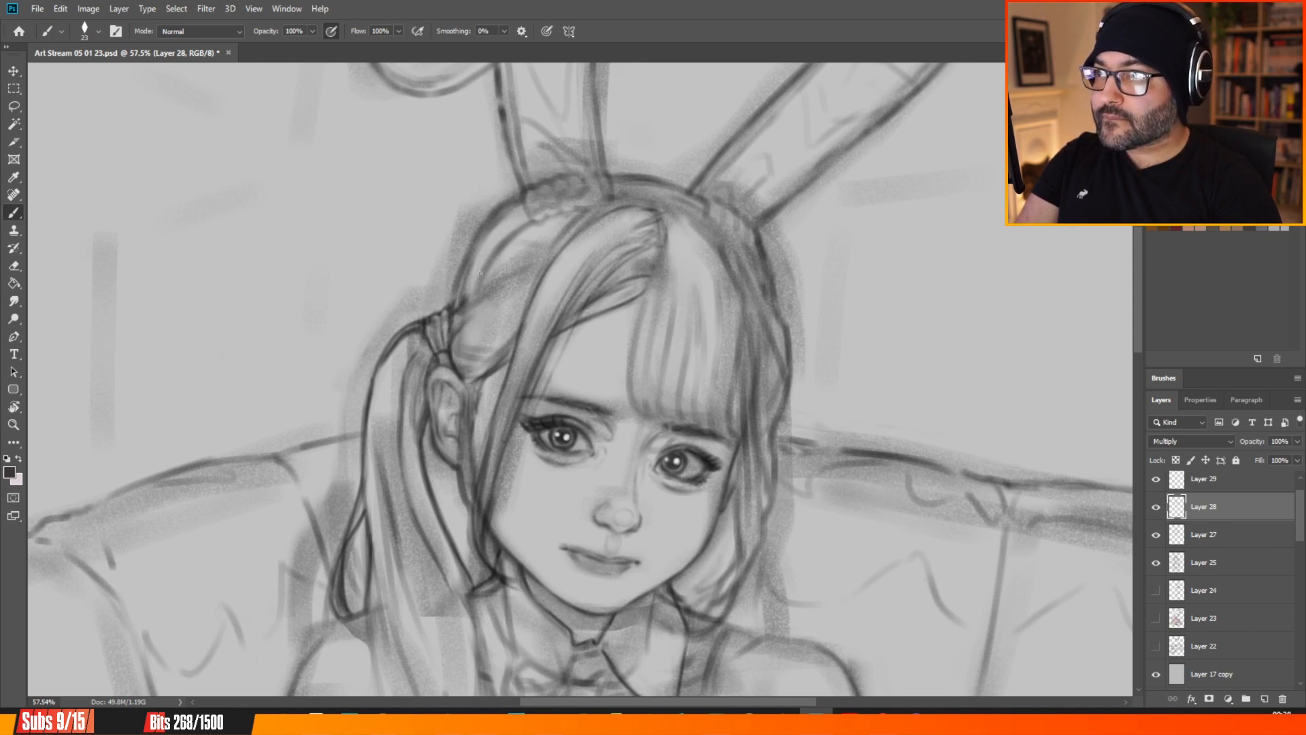
drag(451, 314, 512, 269)
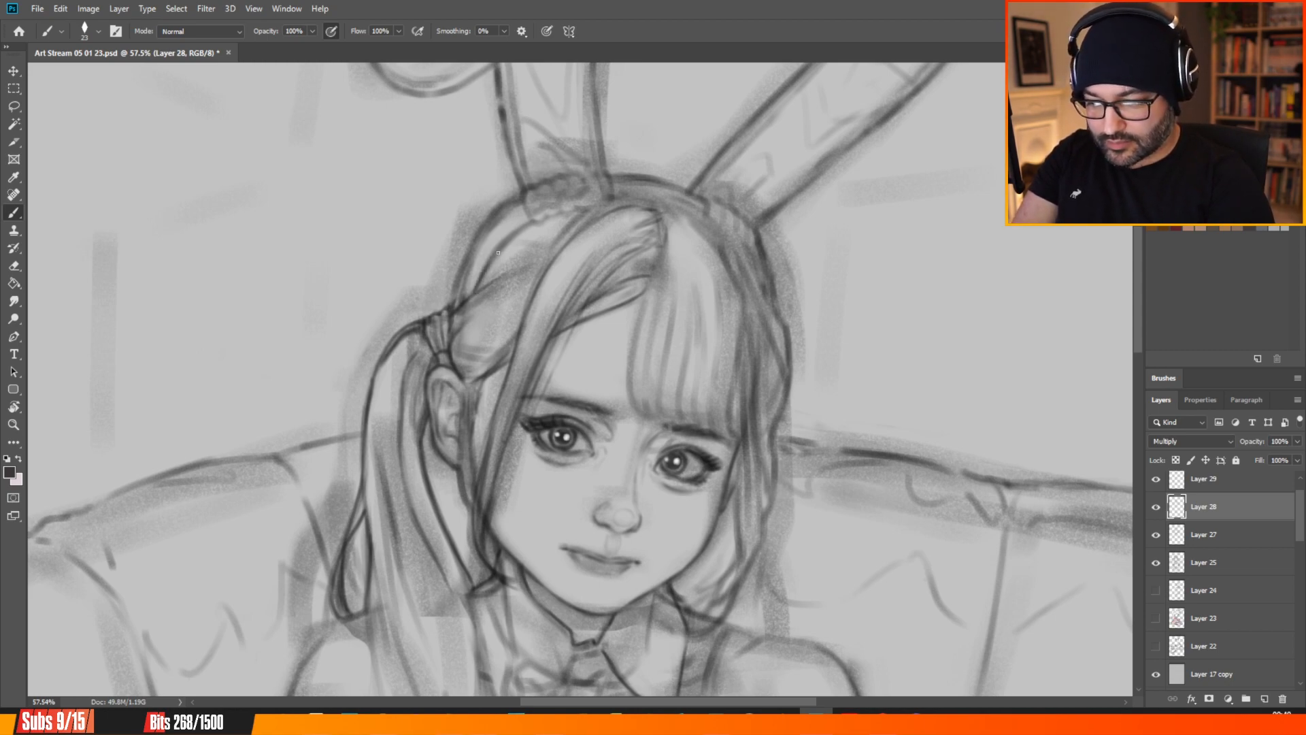
drag(492, 258, 528, 221)
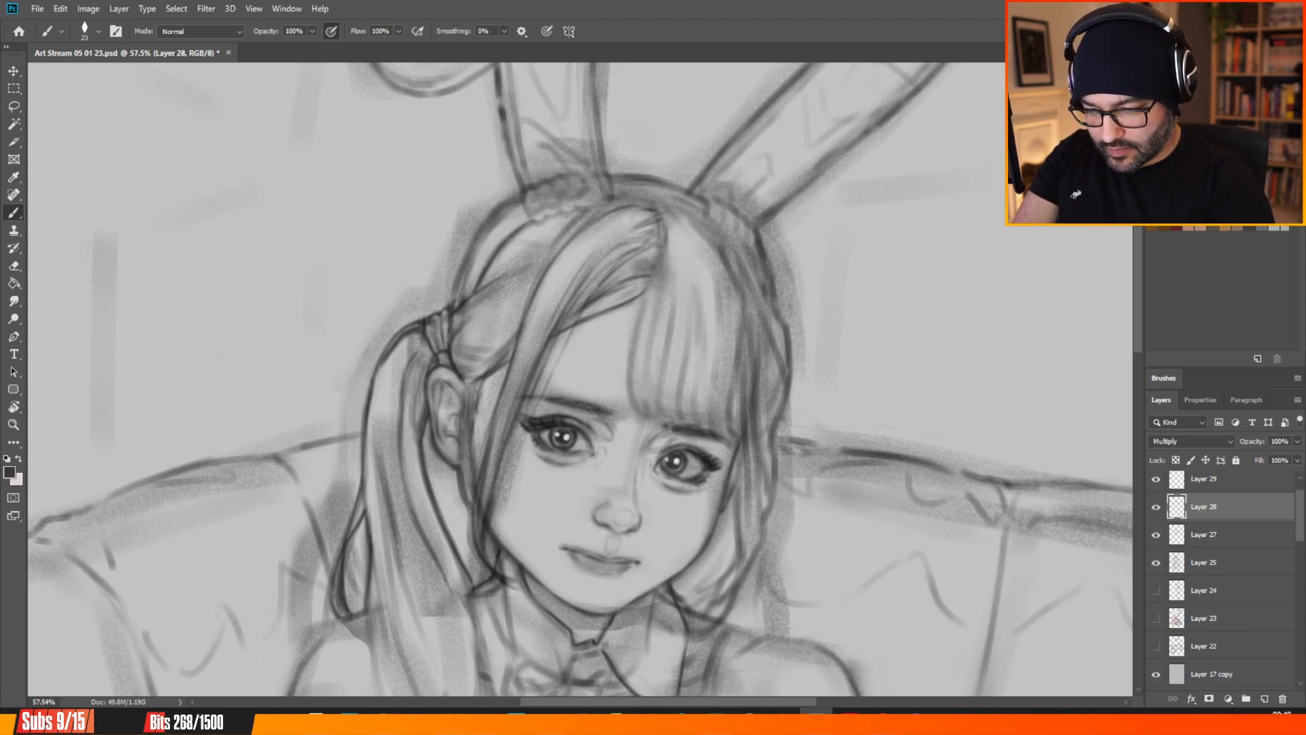
drag(494, 245, 478, 272)
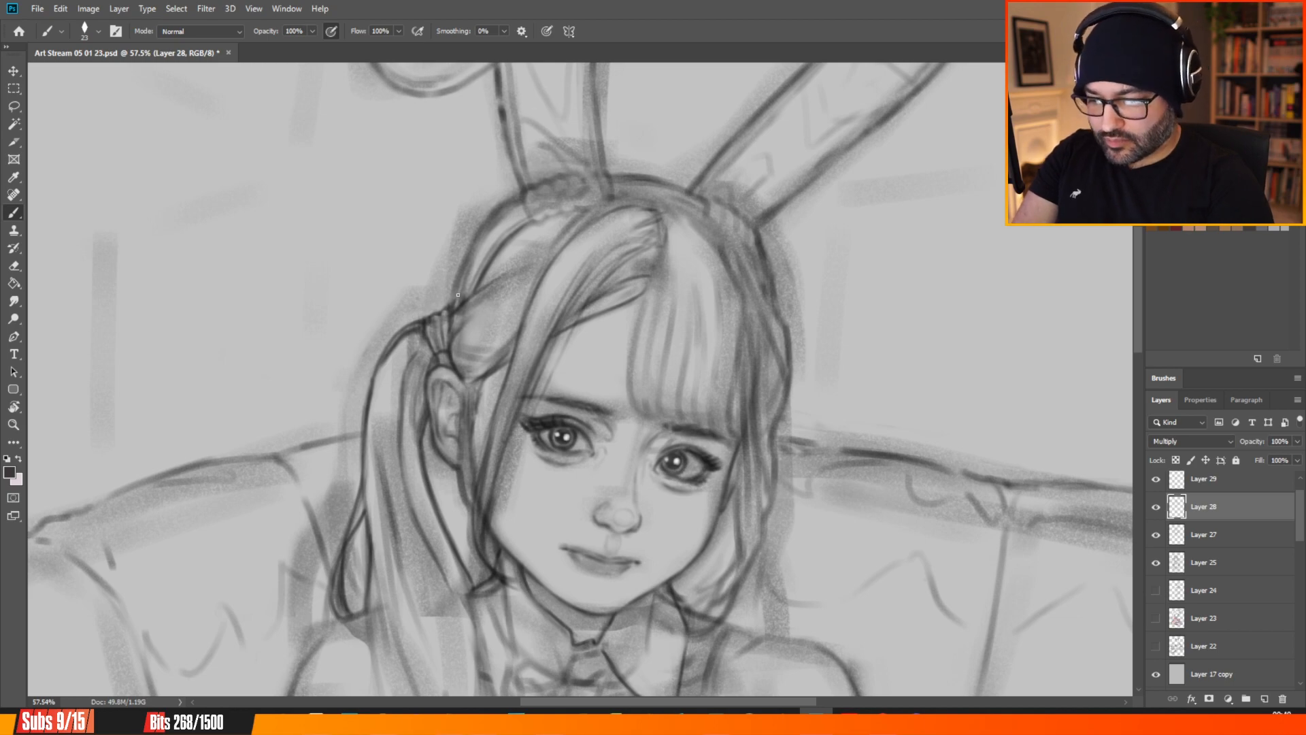
drag(458, 294, 477, 247)
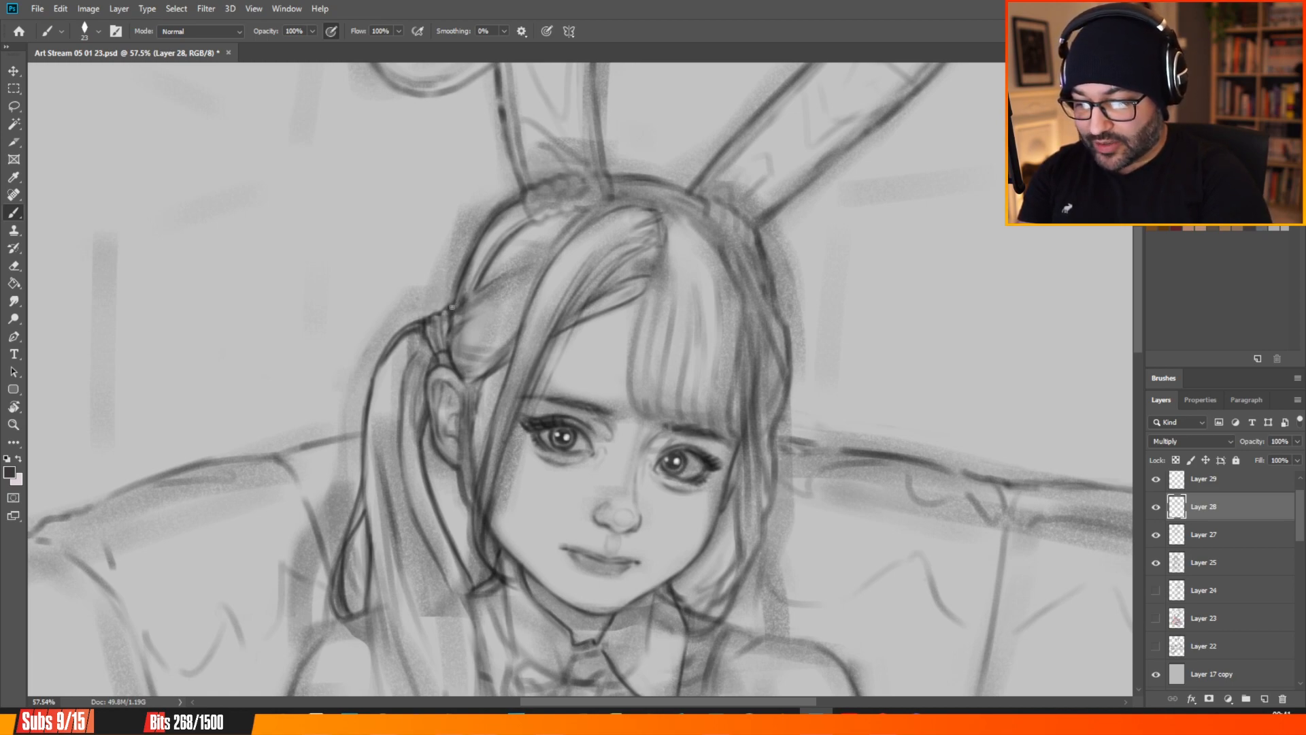
drag(466, 295, 482, 285)
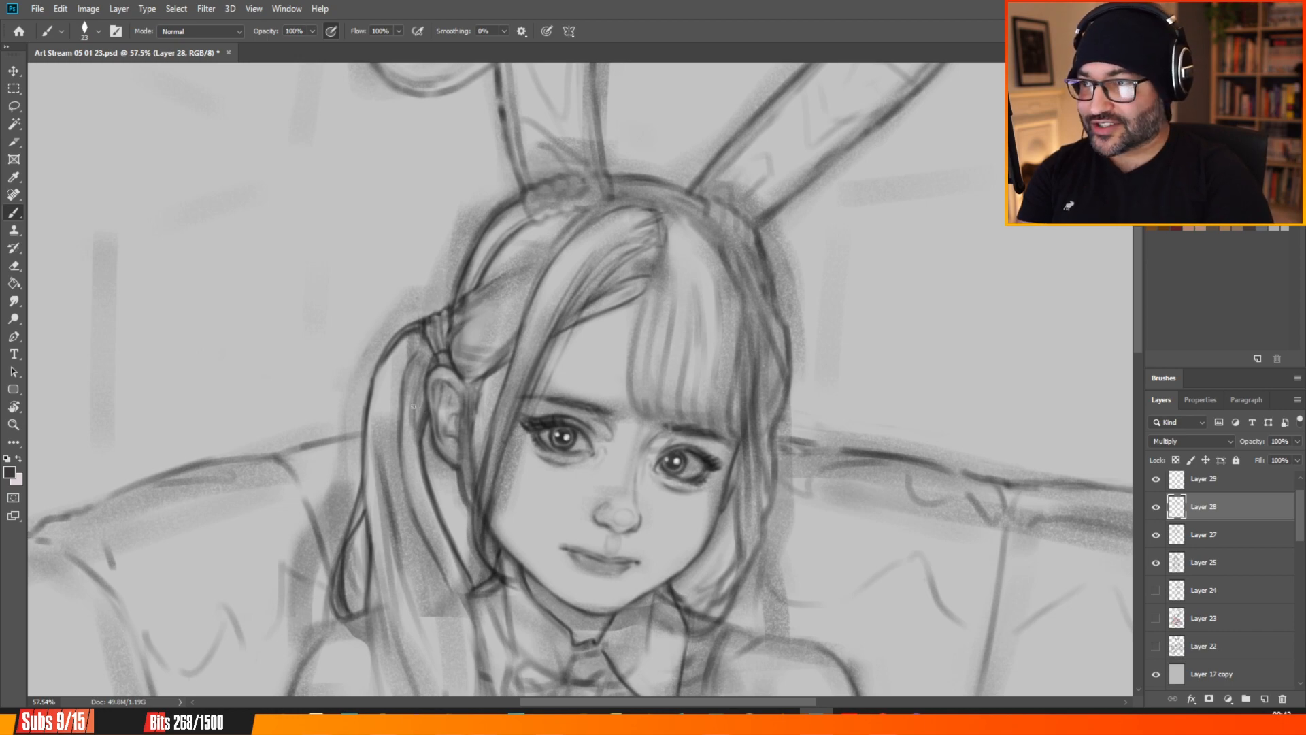
Define the edge of the middle strand in the swept-back hair and shade the section above it toward the headband.
drag(456, 331, 507, 298)
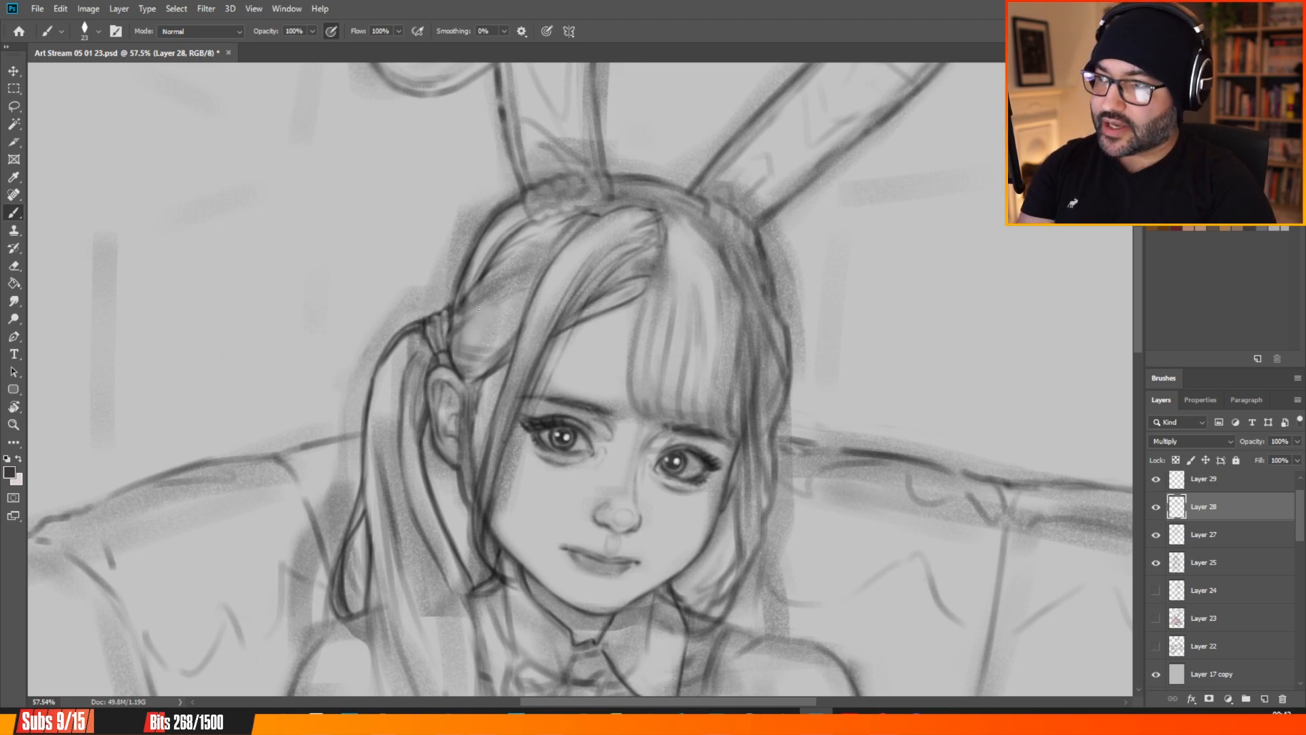
drag(451, 346, 492, 297)
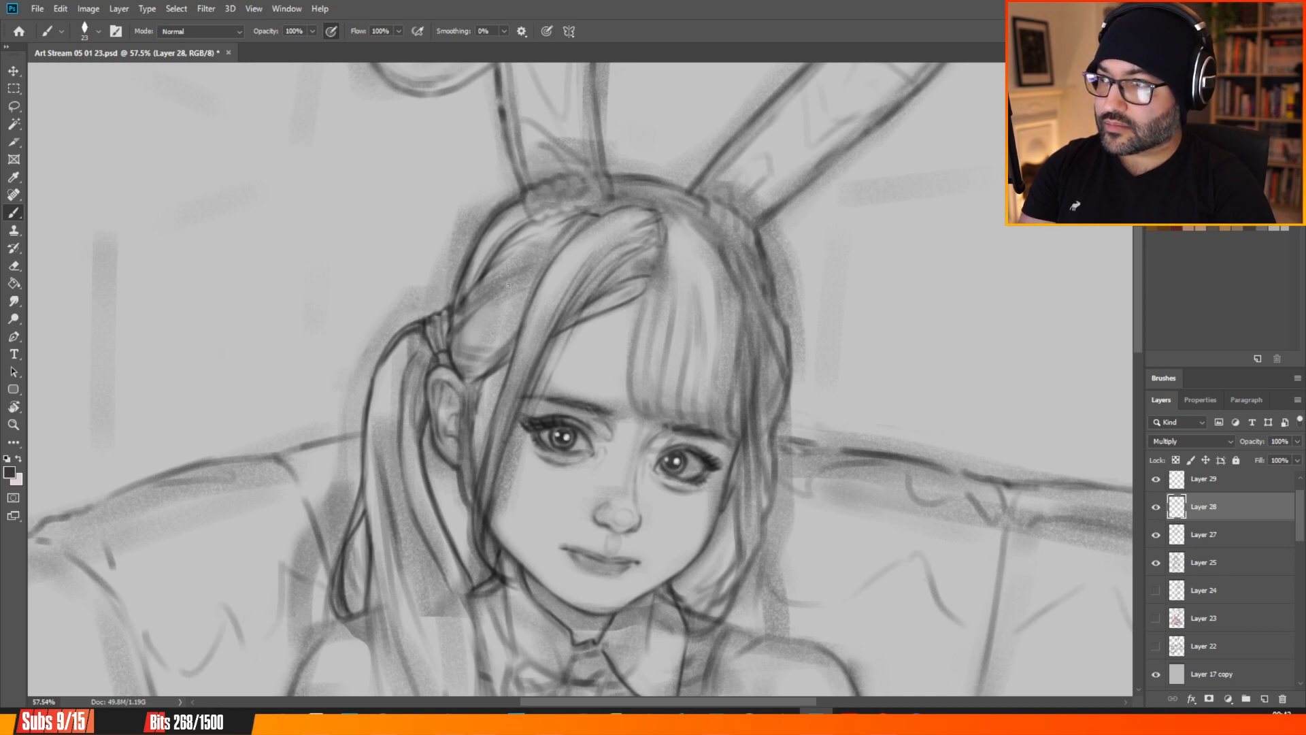
mouse_move(519, 284)
mouse_down()
mouse_move(450, 335)
mouse_move(532, 280)
mouse_up()
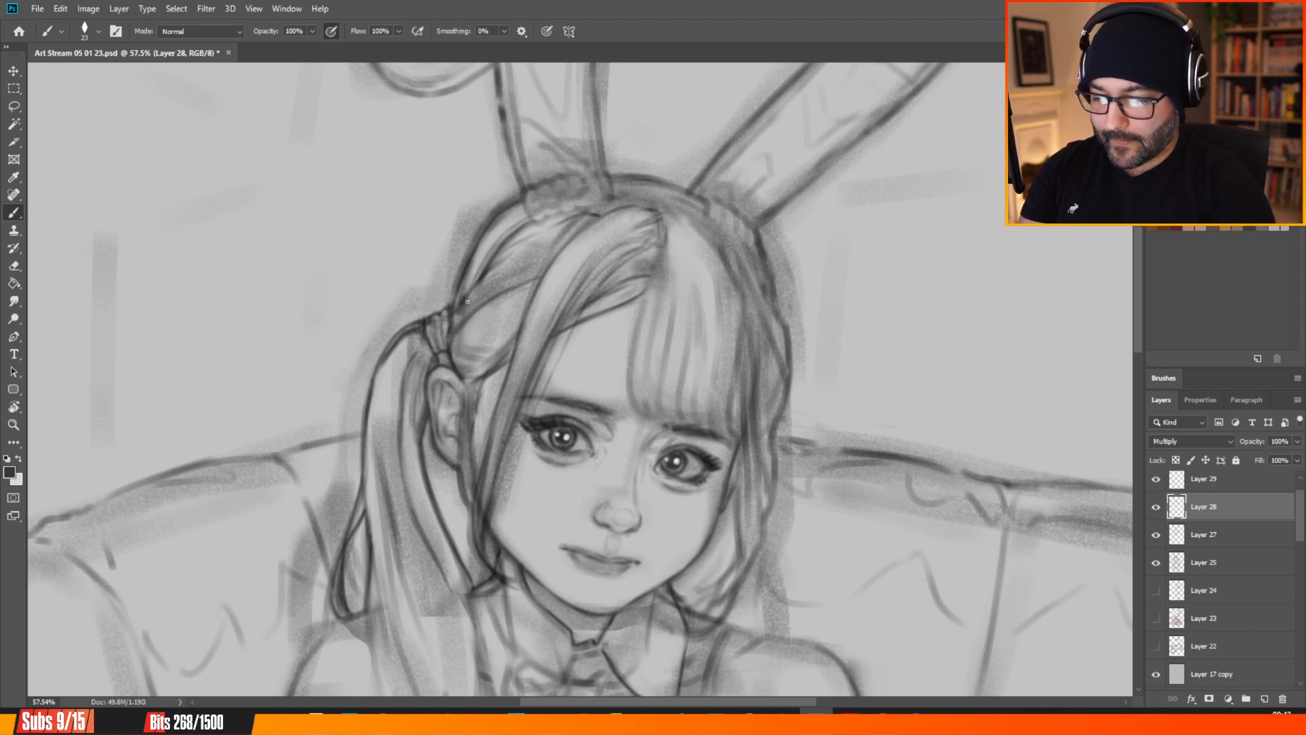
drag(467, 301, 502, 286)
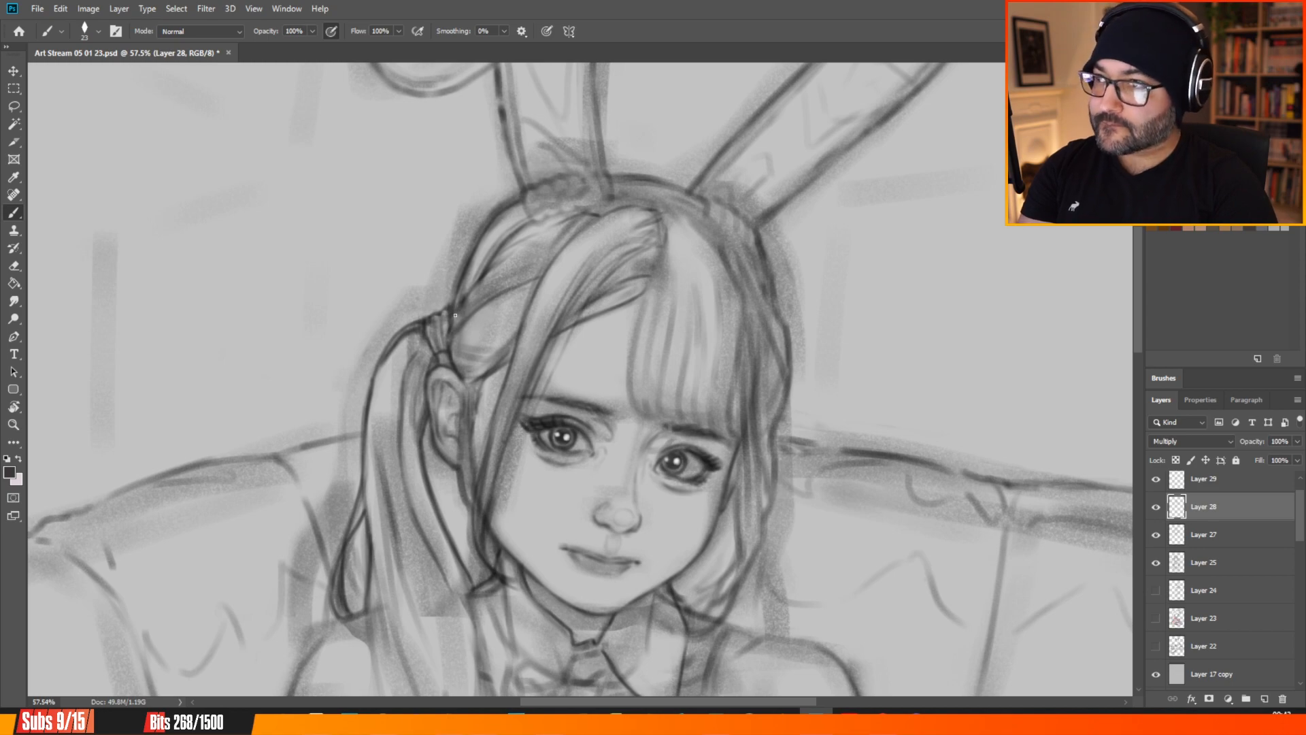
drag(555, 222, 511, 249)
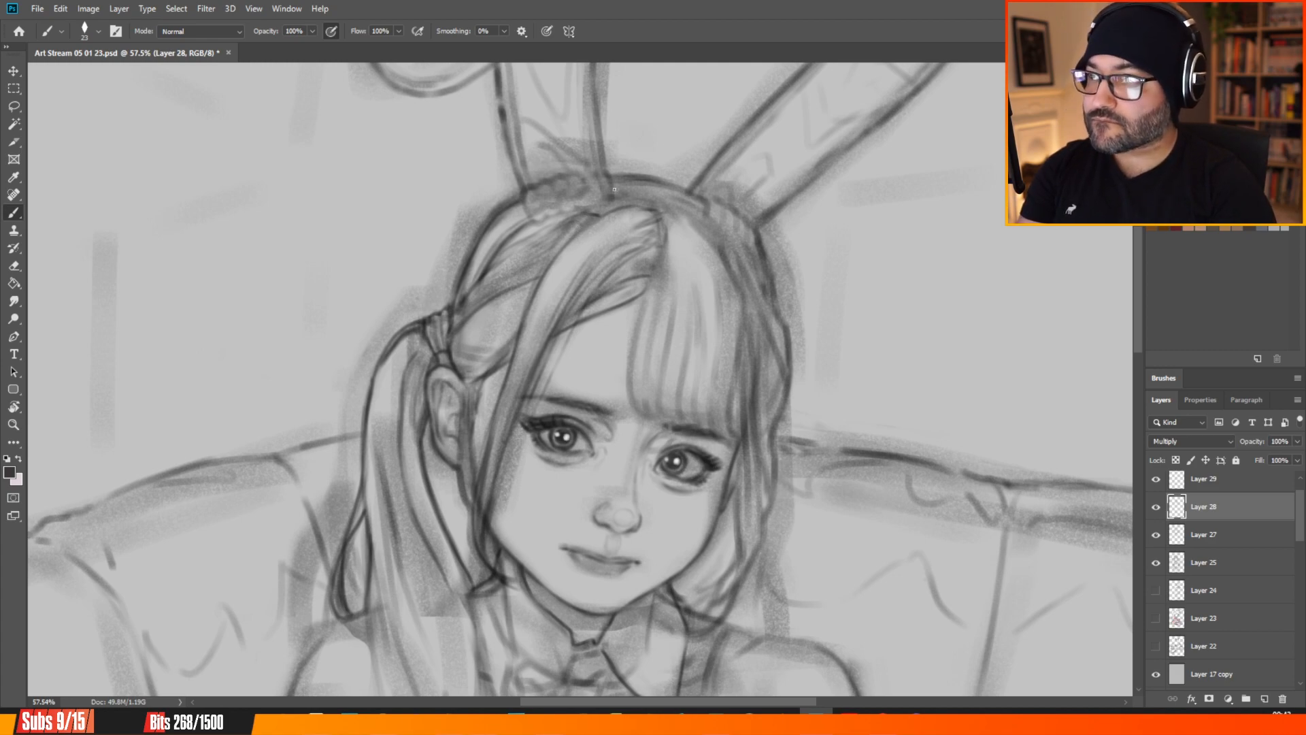
Shade the swept-back hair just above the ear with fine curved strokes running behind the long front strand.
drag(529, 316, 577, 239)
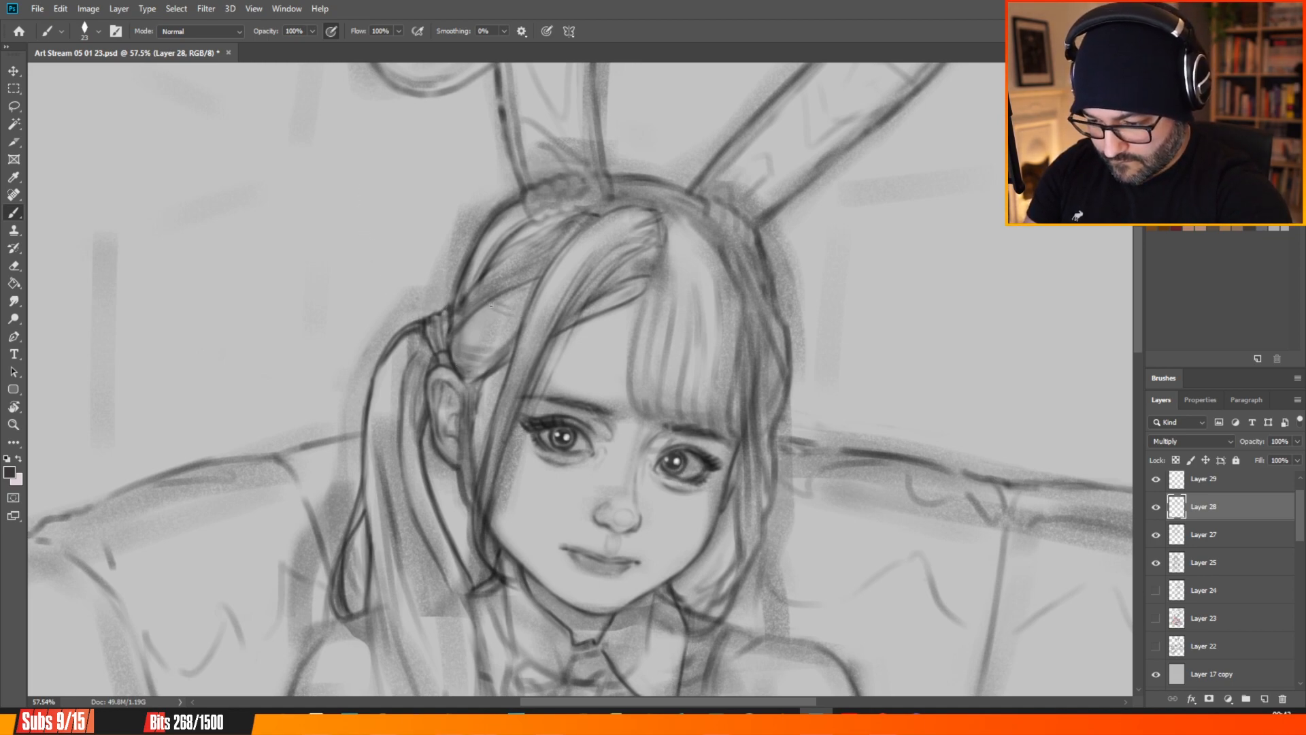
mouse_move(502, 323)
mouse_down()
mouse_move(464, 321)
mouse_move(504, 338)
mouse_move(466, 346)
mouse_up()
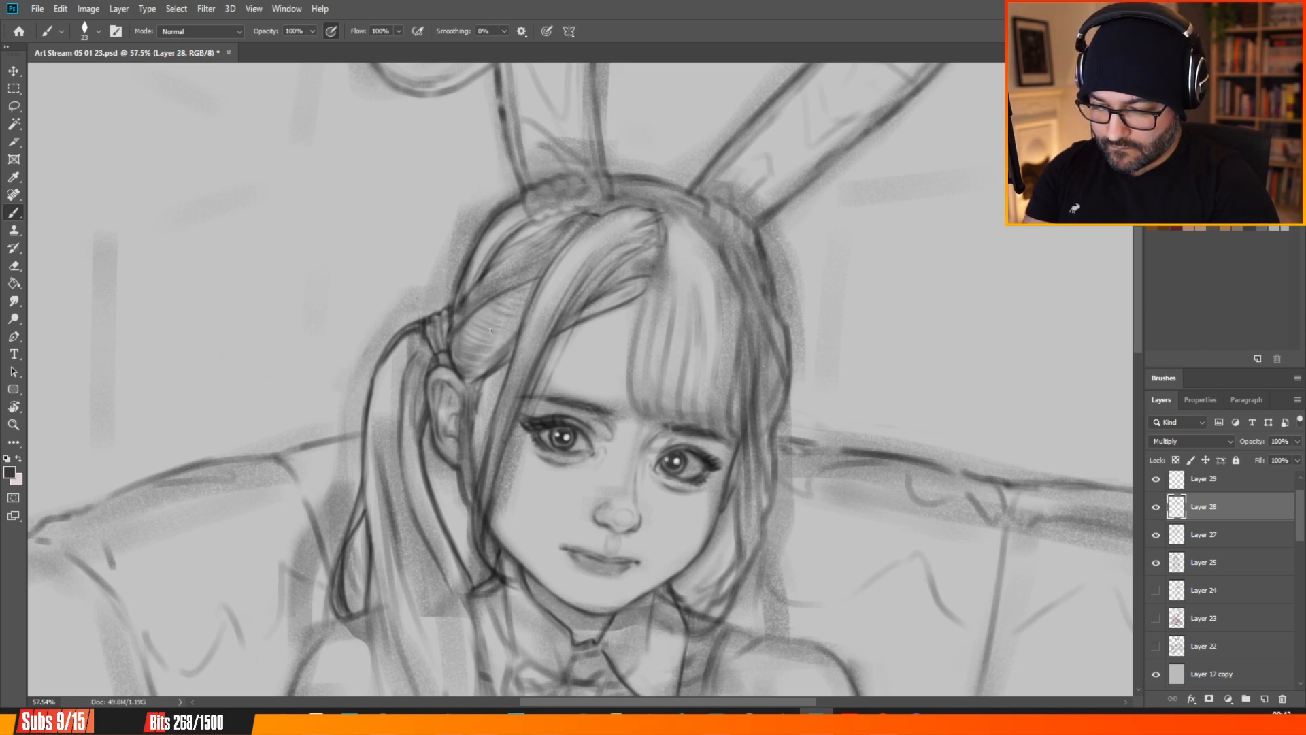
mouse_move(510, 338)
mouse_down()
mouse_move(484, 334)
mouse_move(512, 336)
mouse_move(474, 351)
mouse_move(508, 314)
mouse_up()
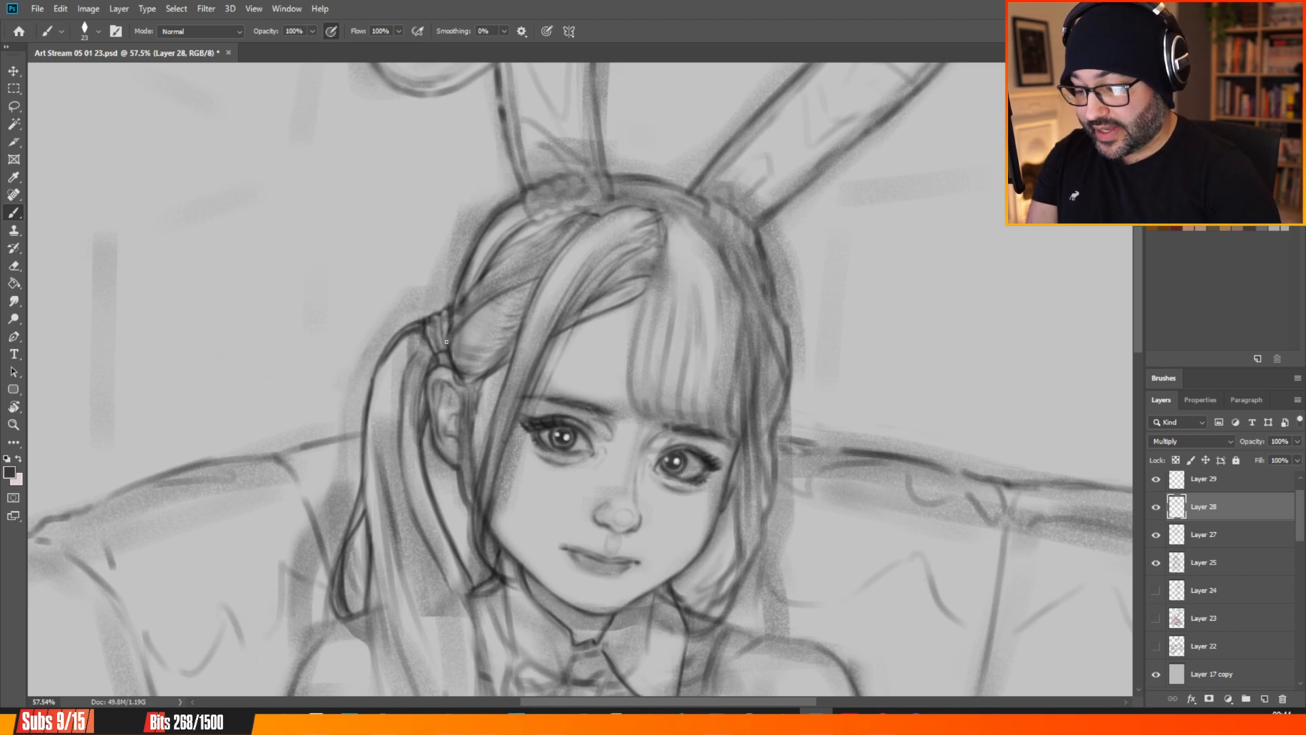
Darken the head's outer contour from the hair tie up to the headband and the loose strands in front of the ear.
drag(366, 612, 369, 649)
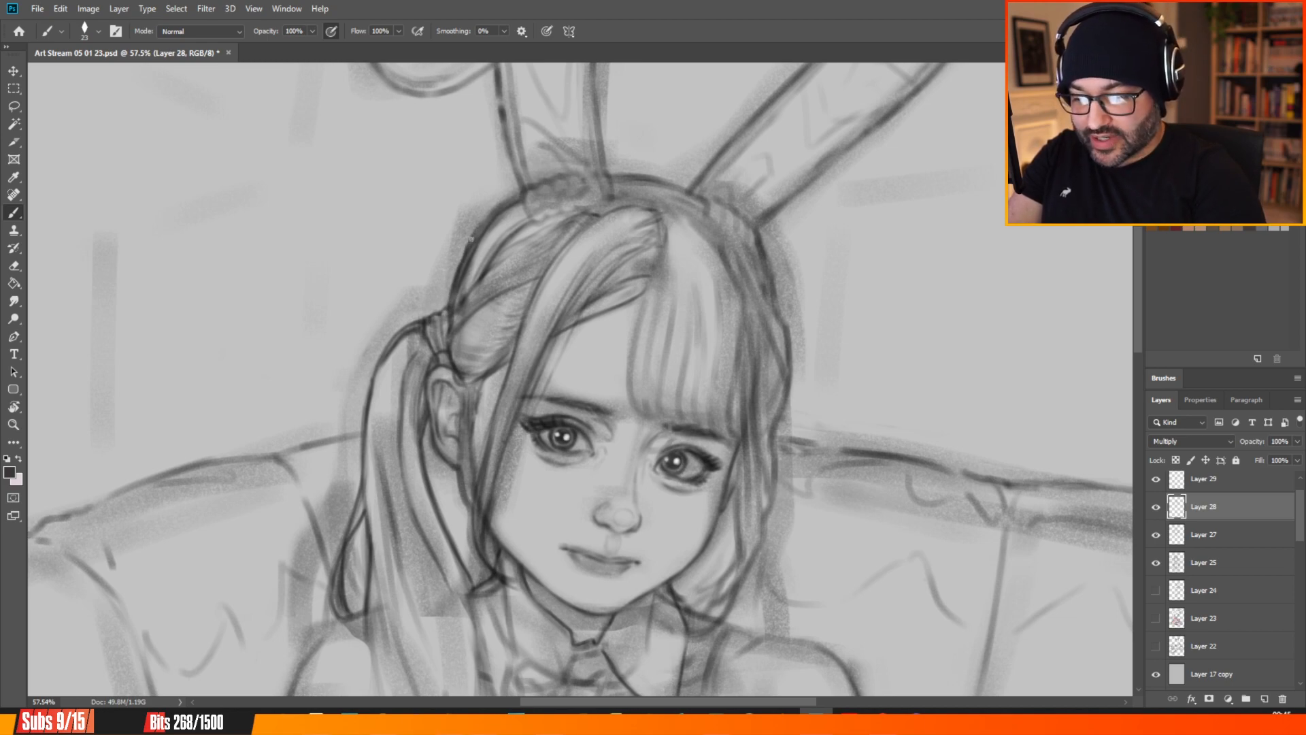
drag(470, 238, 526, 190)
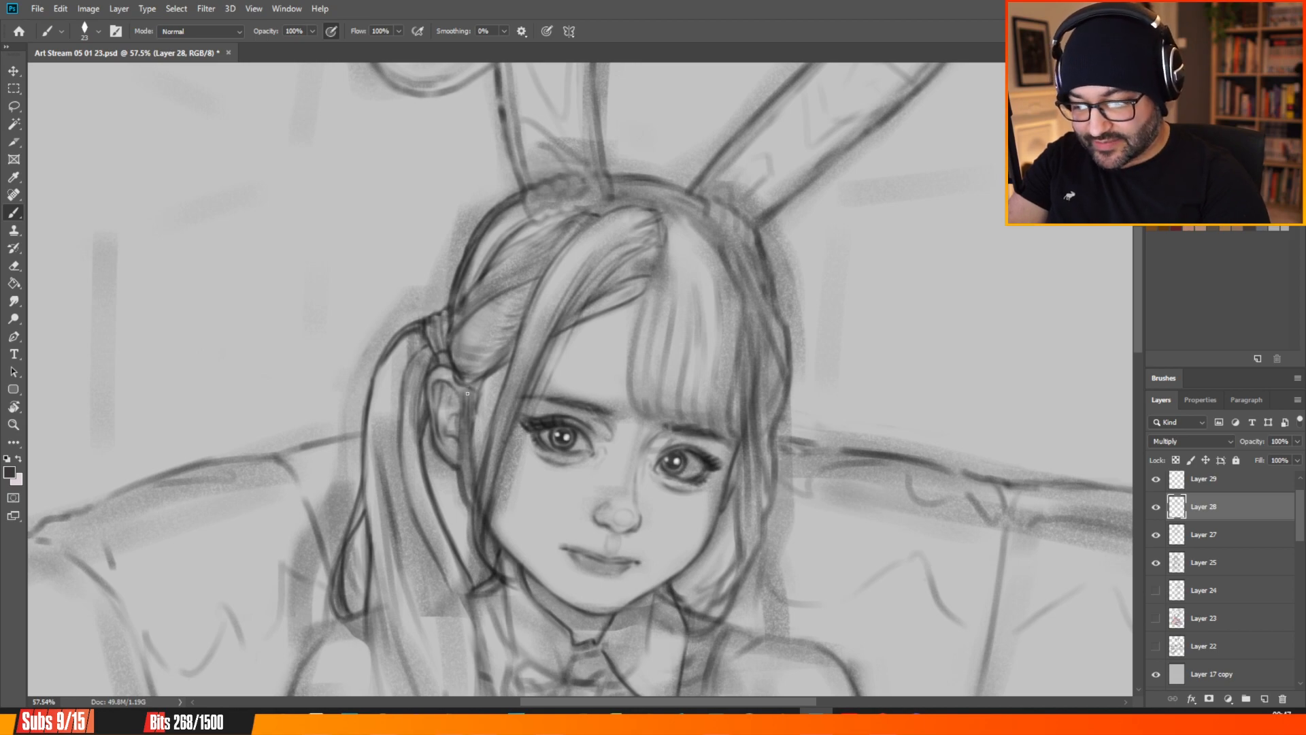
drag(465, 385, 461, 431)
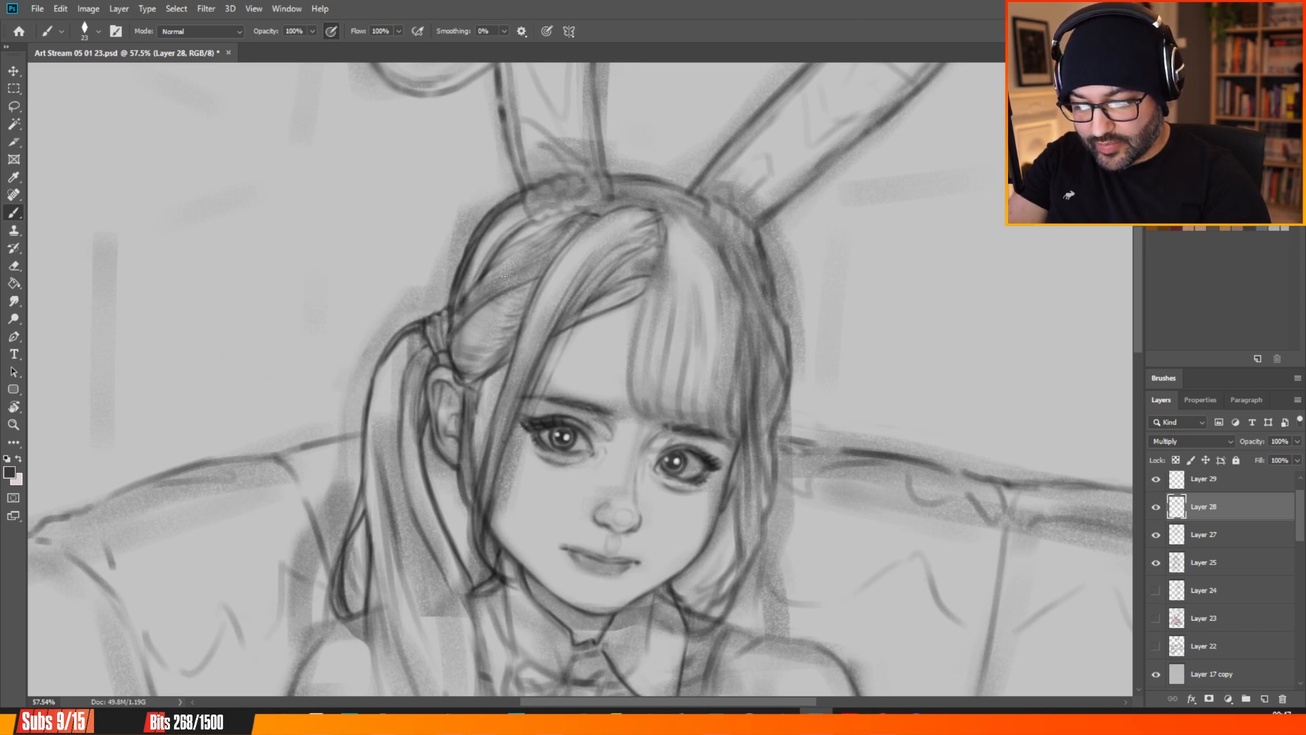
drag(476, 381, 472, 451)
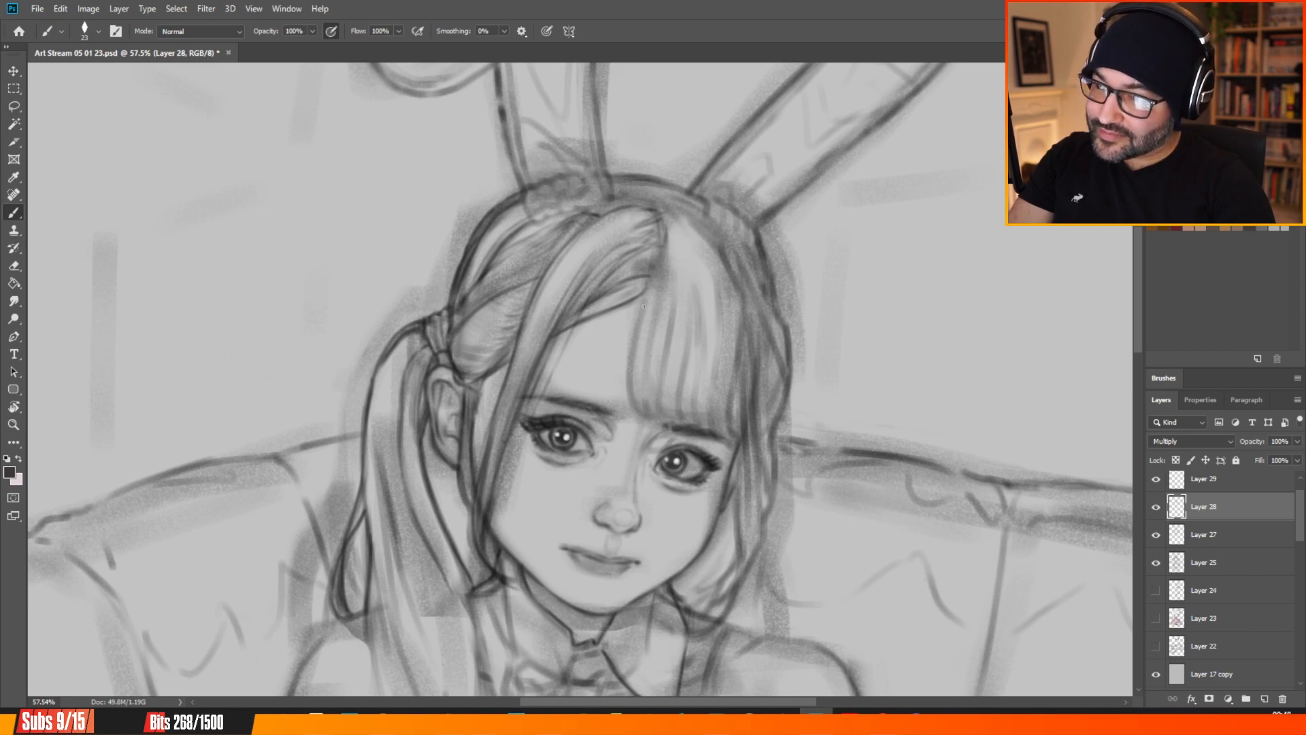
Darken the inner edge of the bangs from the parting down to the brow and add fine strands beside it.
mouse_move(651, 268)
mouse_down()
mouse_move(632, 338)
mouse_move(651, 265)
mouse_move(611, 406)
mouse_up()
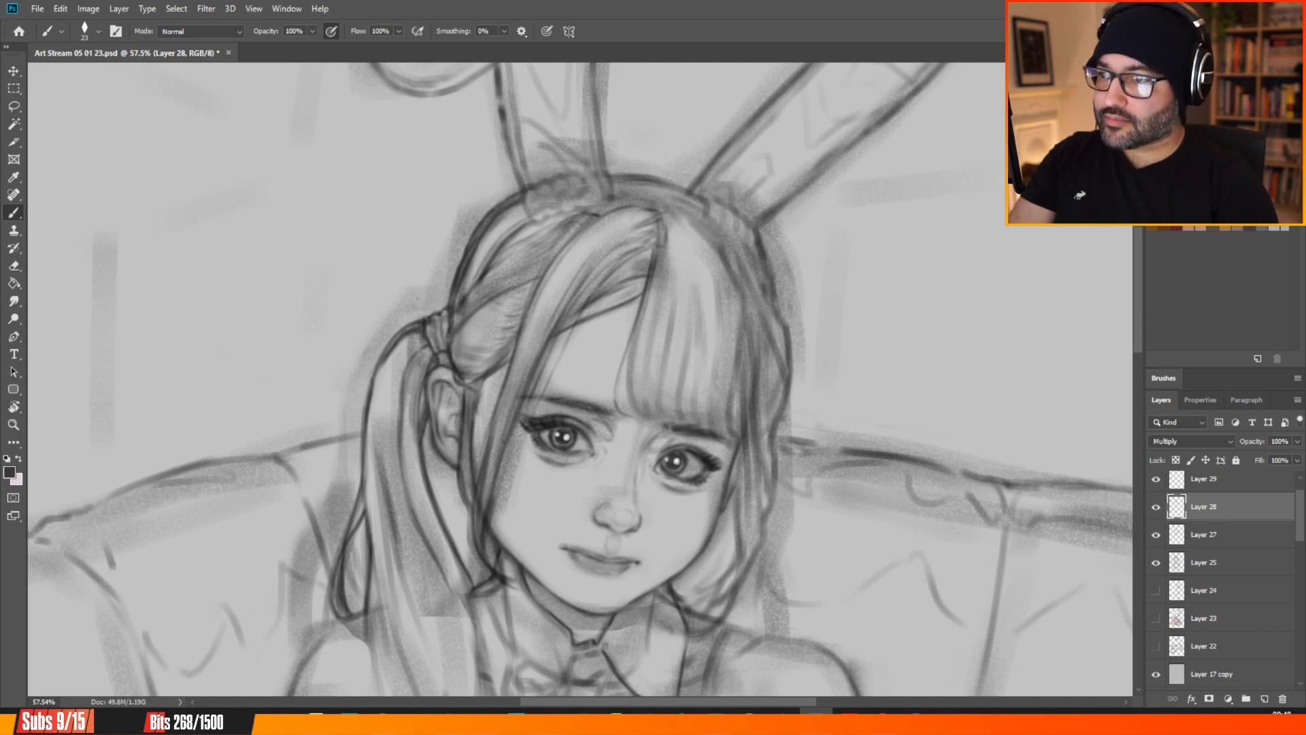
drag(643, 302, 632, 415)
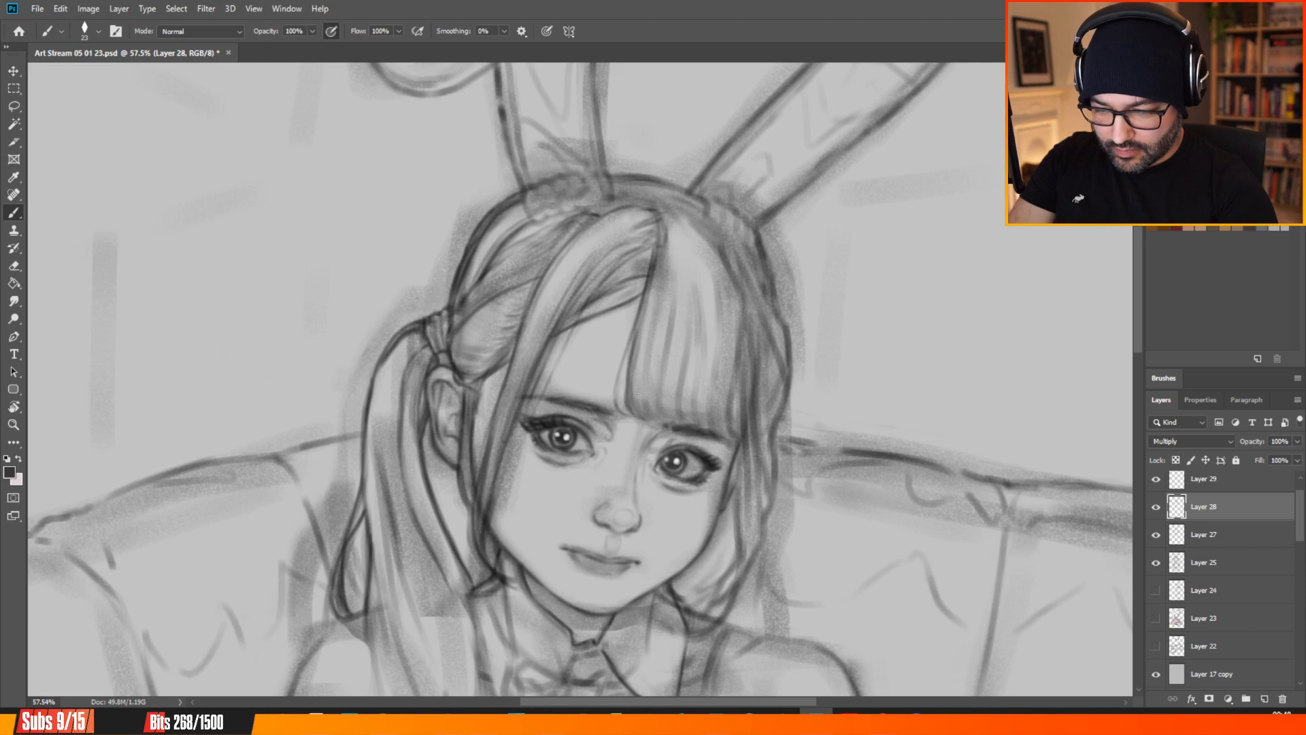
drag(643, 366, 638, 407)
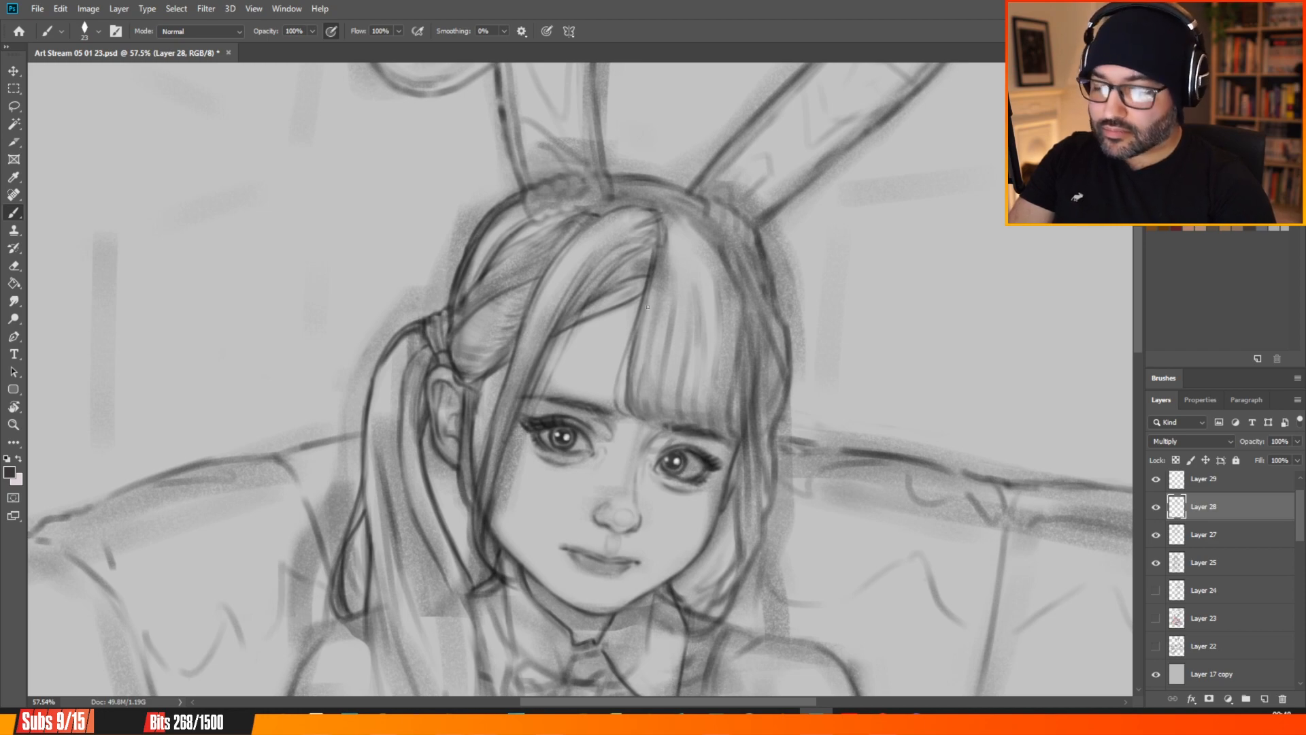
drag(650, 322, 642, 360)
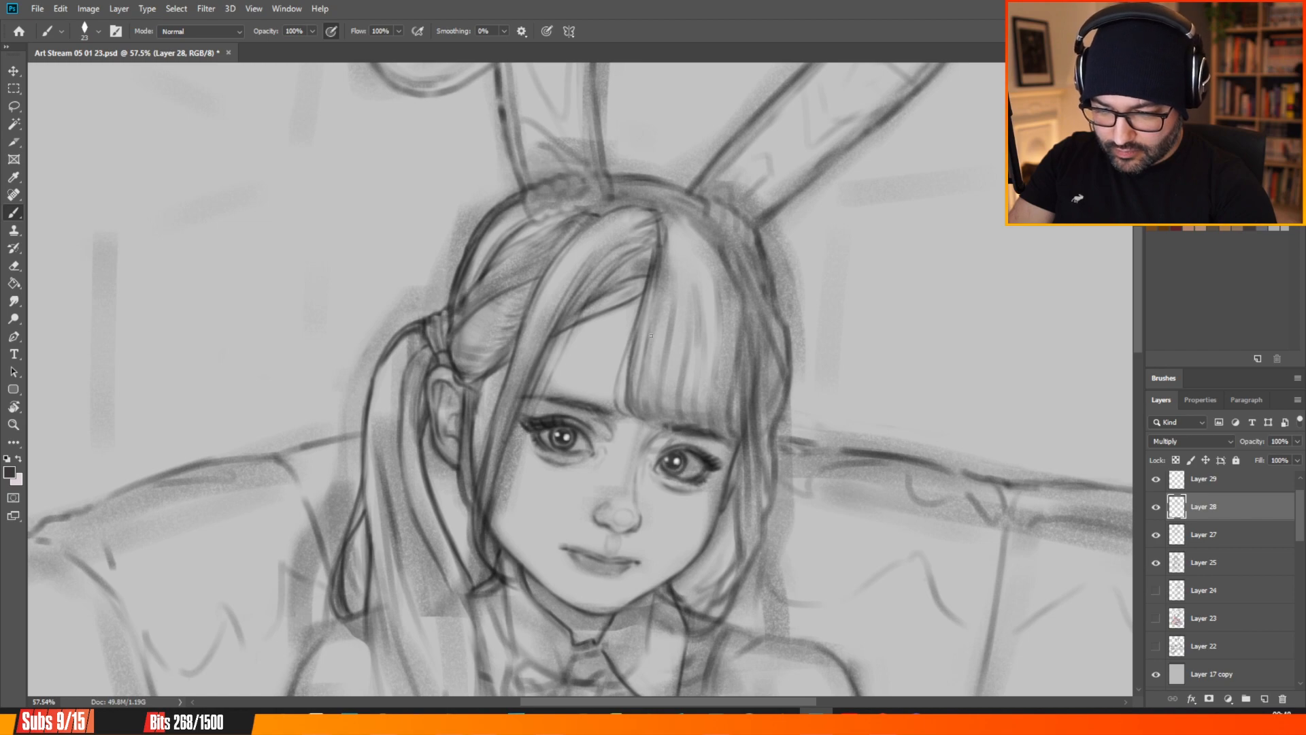
drag(656, 277, 648, 324)
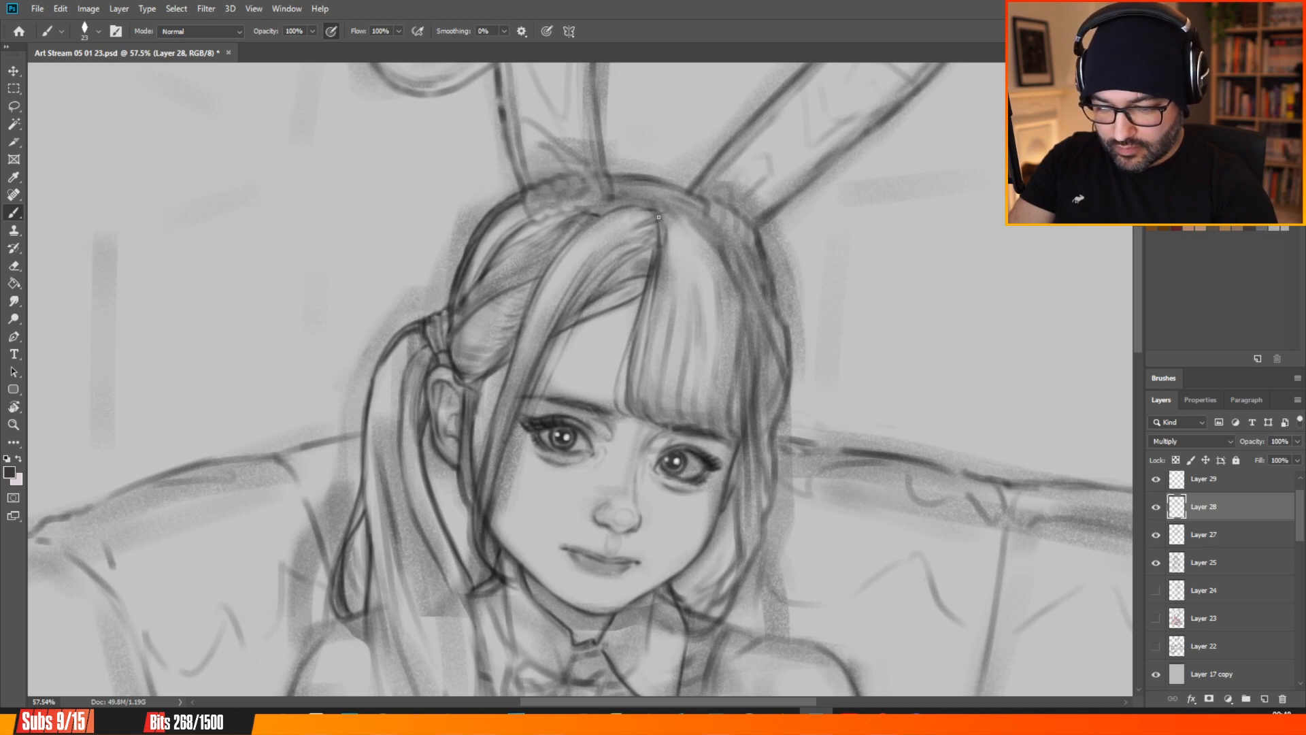
drag(656, 295, 654, 332)
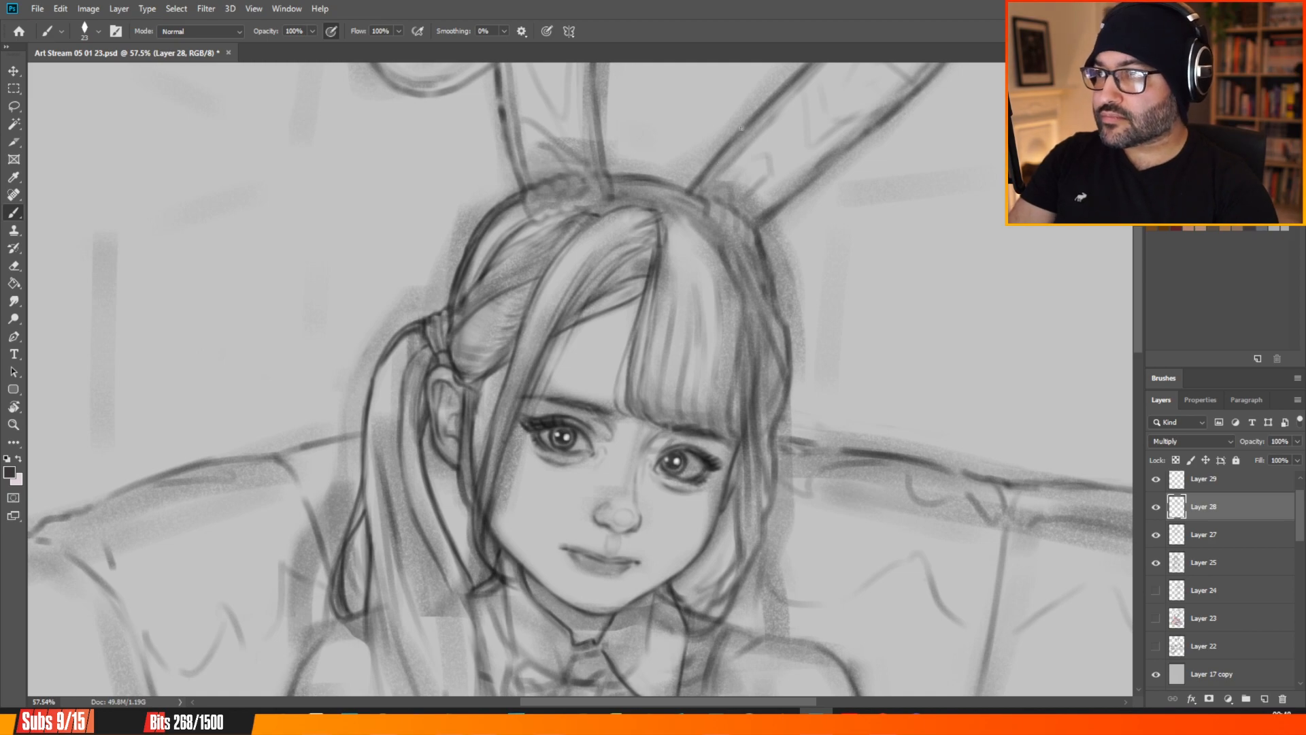
Outline the headband piece at the base of the bunny ear above the swept-back hair, including its lower edge and both ends.
mouse_move(498, 253)
mouse_down()
mouse_move(587, 160)
mouse_move(567, 167)
mouse_move(537, 230)
mouse_up()
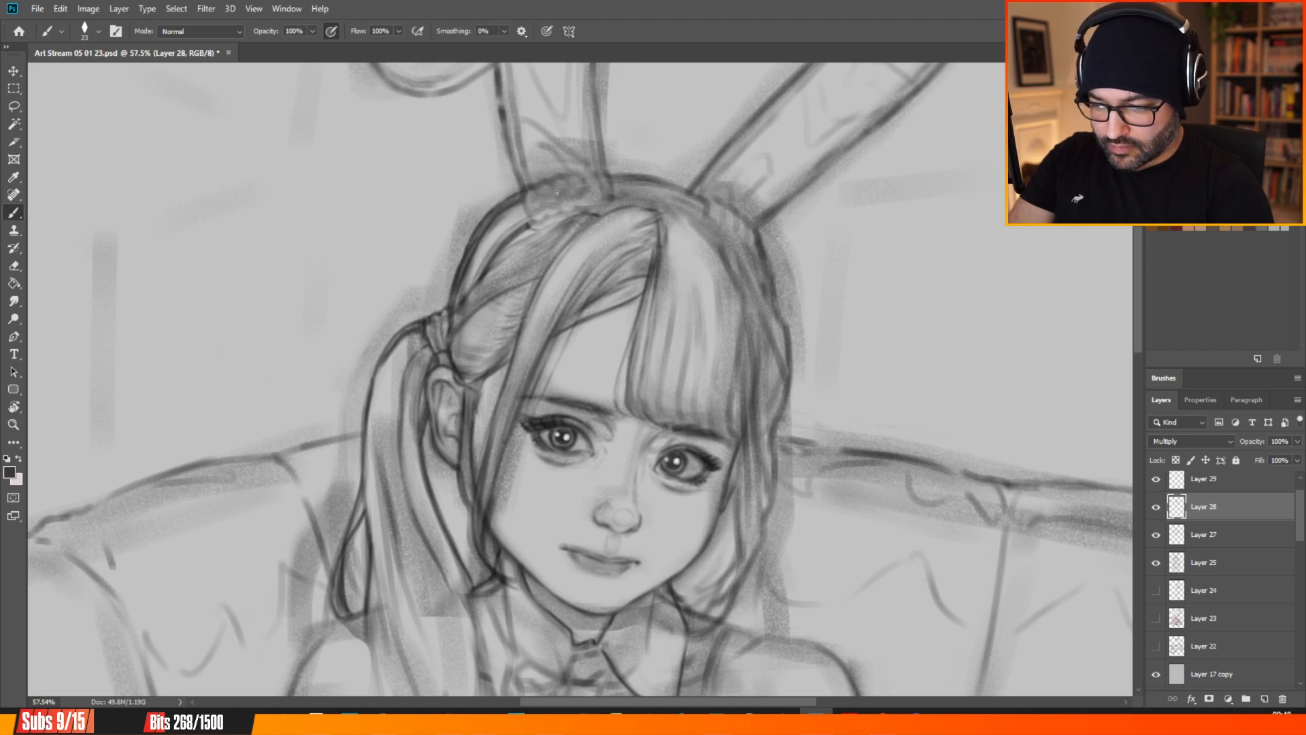
drag(530, 228, 602, 211)
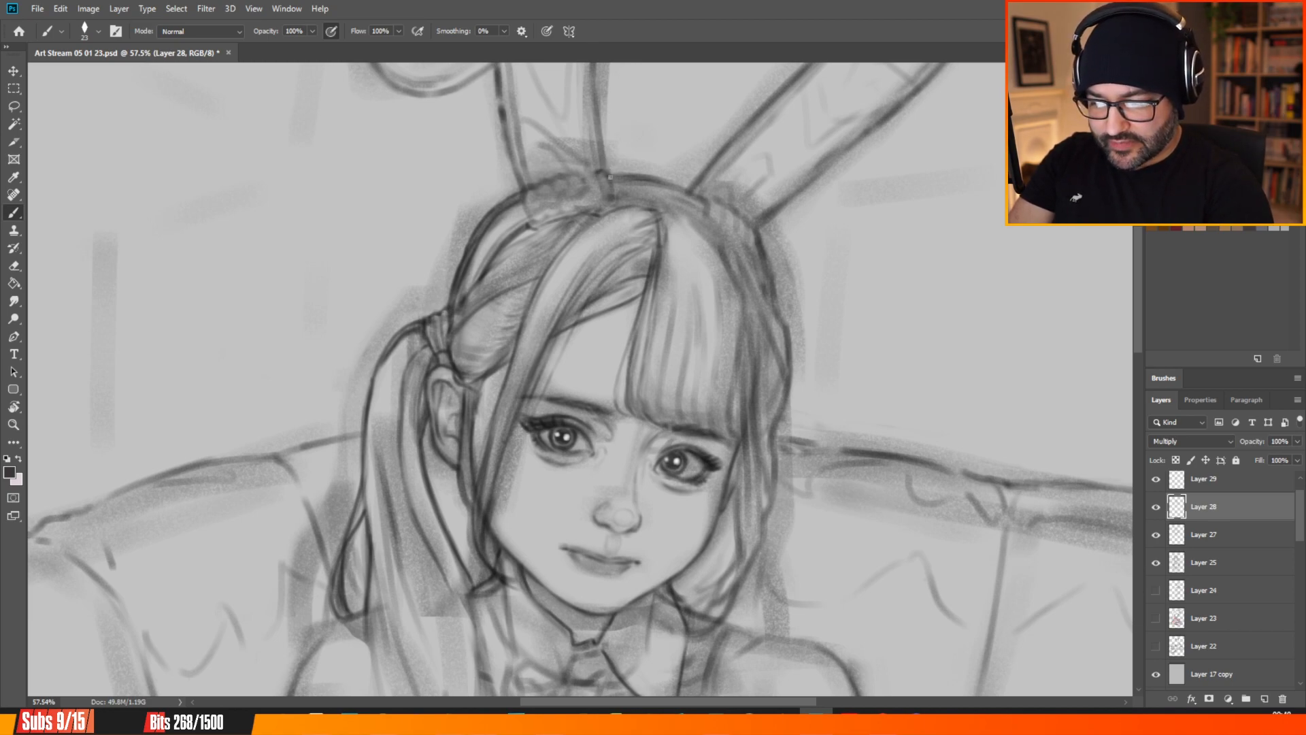
drag(610, 169, 618, 195)
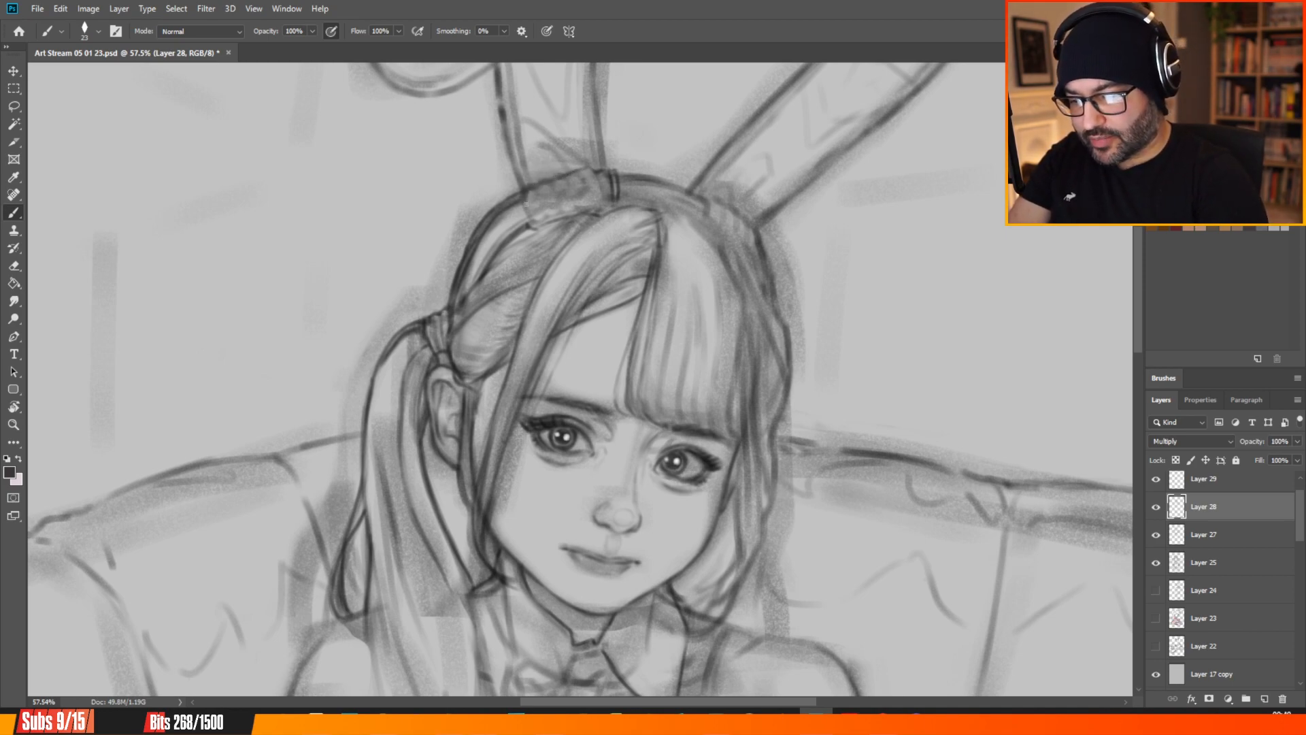
drag(526, 219, 528, 188)
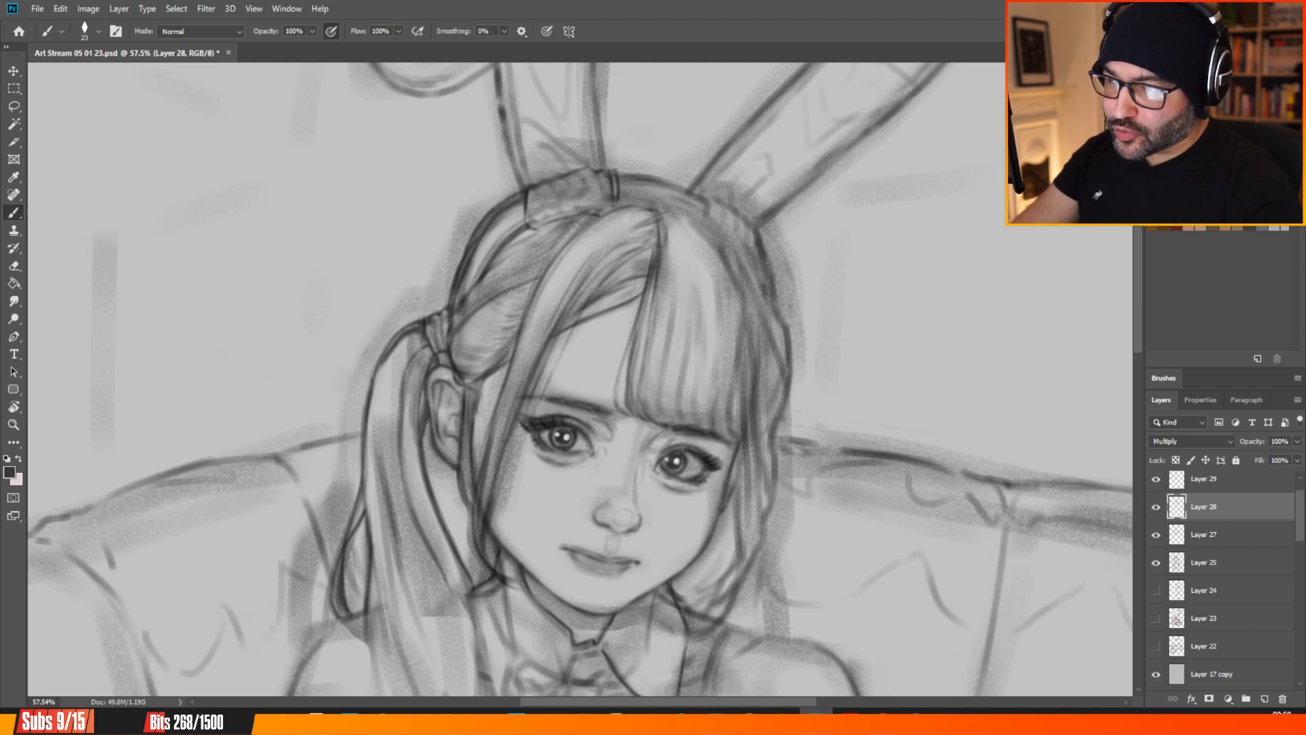
Darken the outer edge of the bangs down to the brow and the side strand of hair next to it.
drag(715, 416, 741, 292)
drag(728, 359, 739, 308)
drag(721, 395, 719, 429)
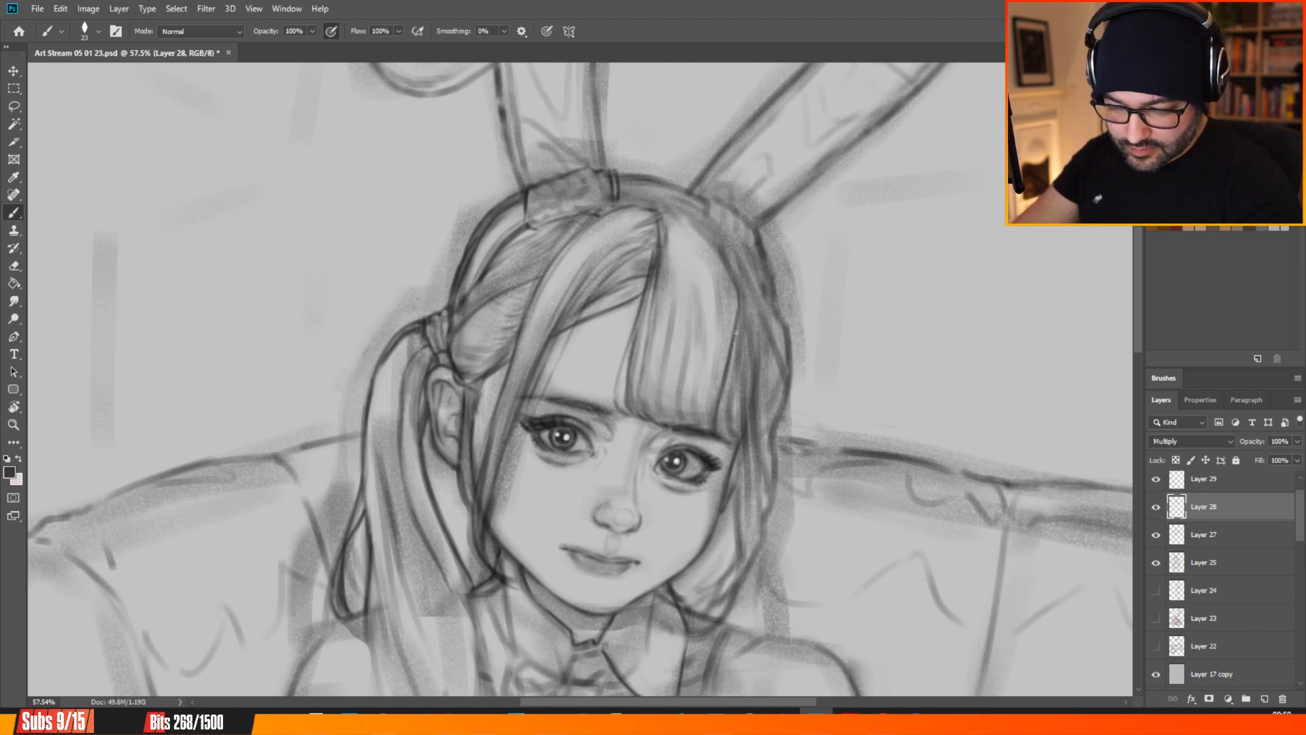
drag(737, 342, 734, 373)
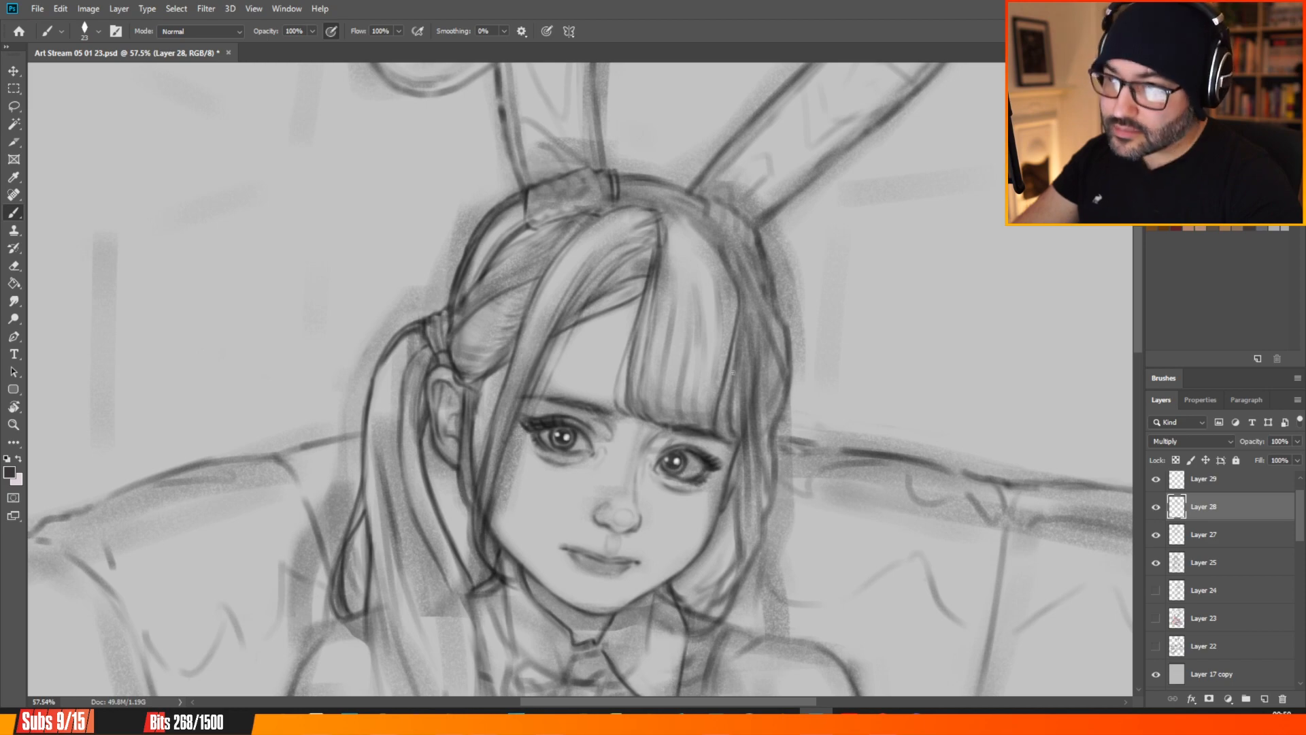
drag(738, 311, 746, 419)
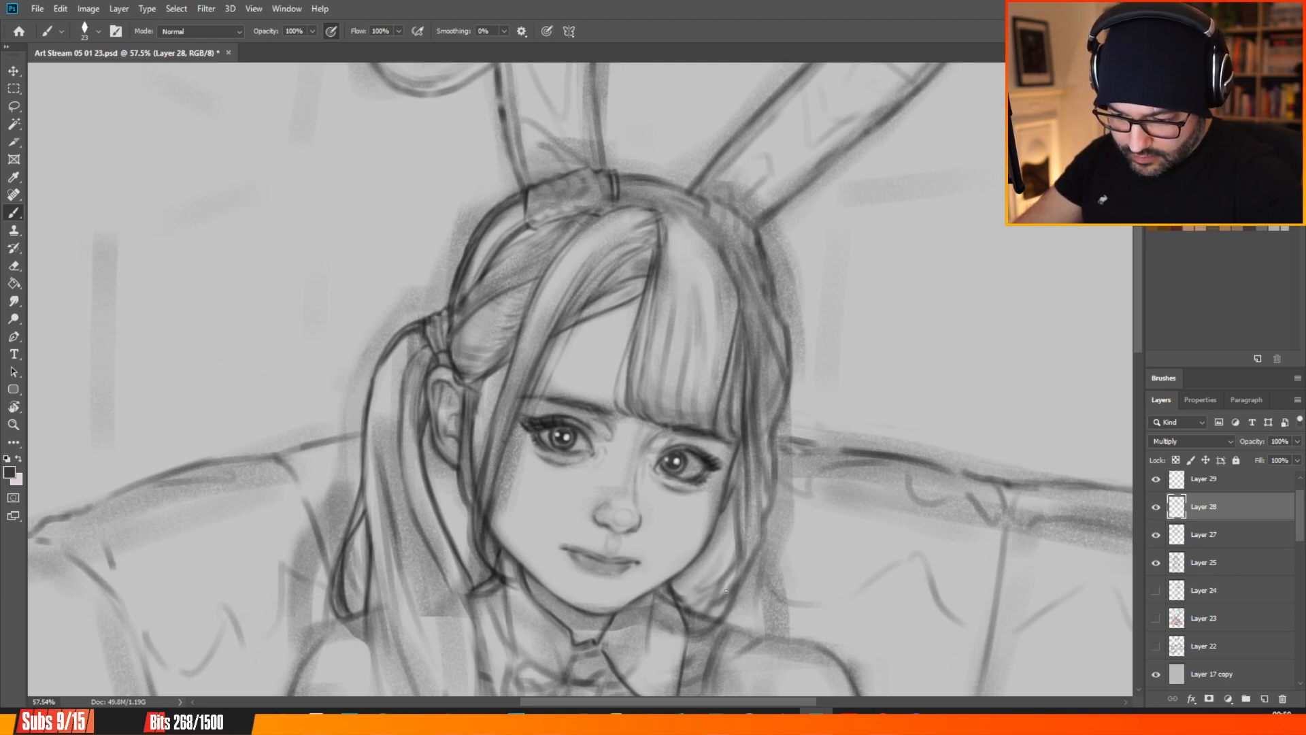
scroll(1098, 365, down, 5)
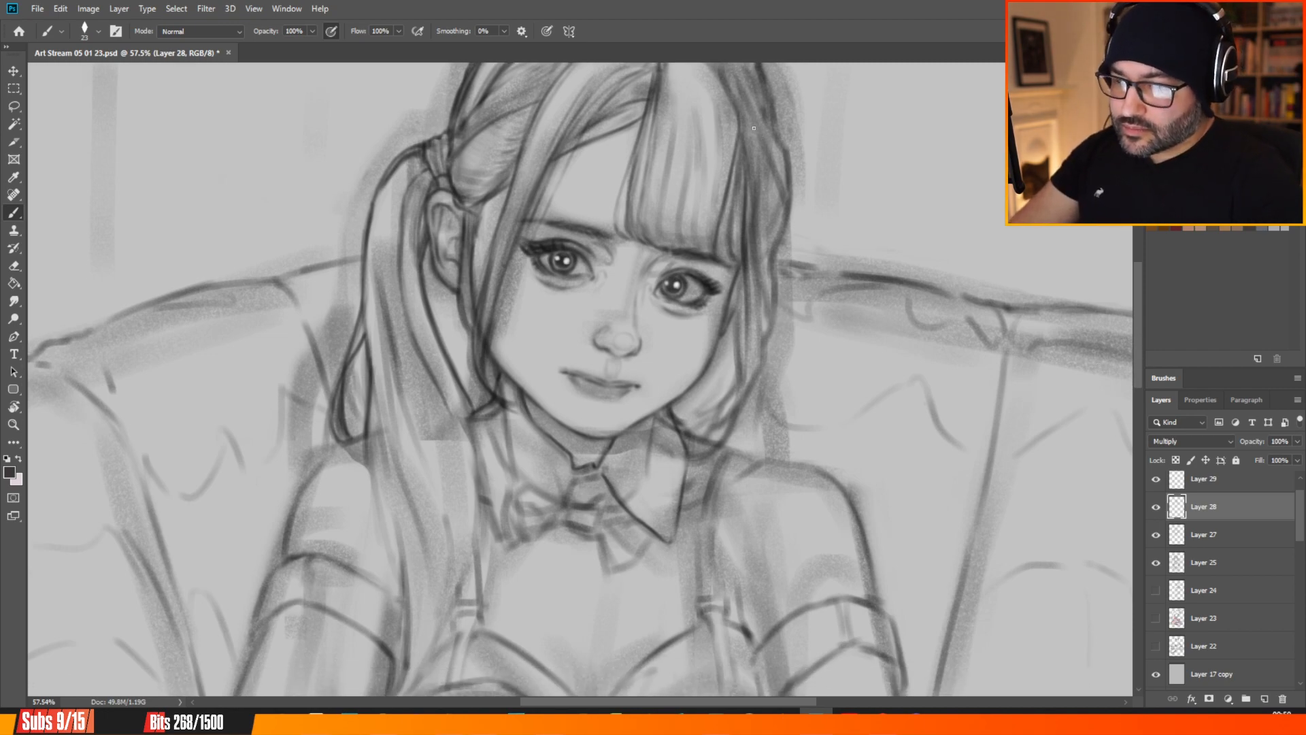
Darken the inner line of the side lock of hair opposite the ponytail, from the brow down past the cheek to the jaw.
drag(747, 245, 741, 340)
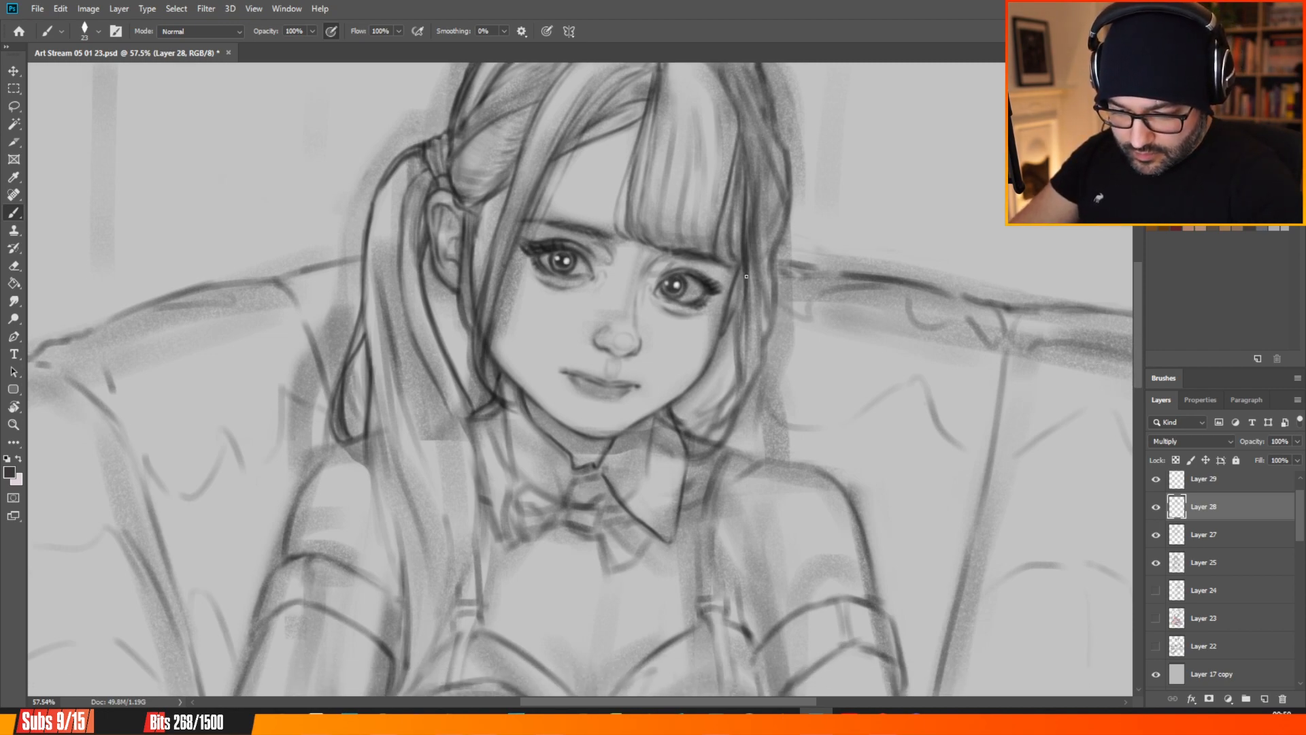
drag(743, 295, 740, 349)
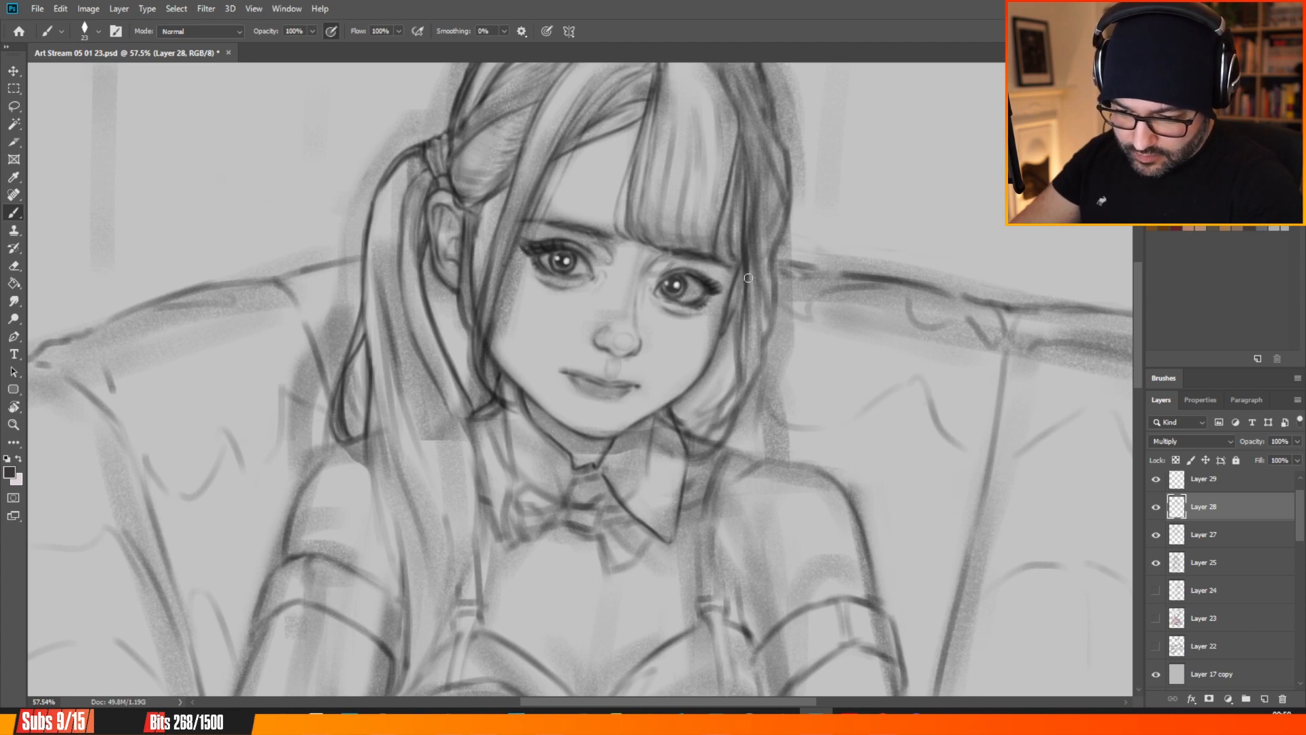
drag(749, 250, 742, 331)
drag(744, 254, 733, 387)
mouse_move(737, 342)
mouse_down()
mouse_move(733, 391)
mouse_move(711, 416)
mouse_up()
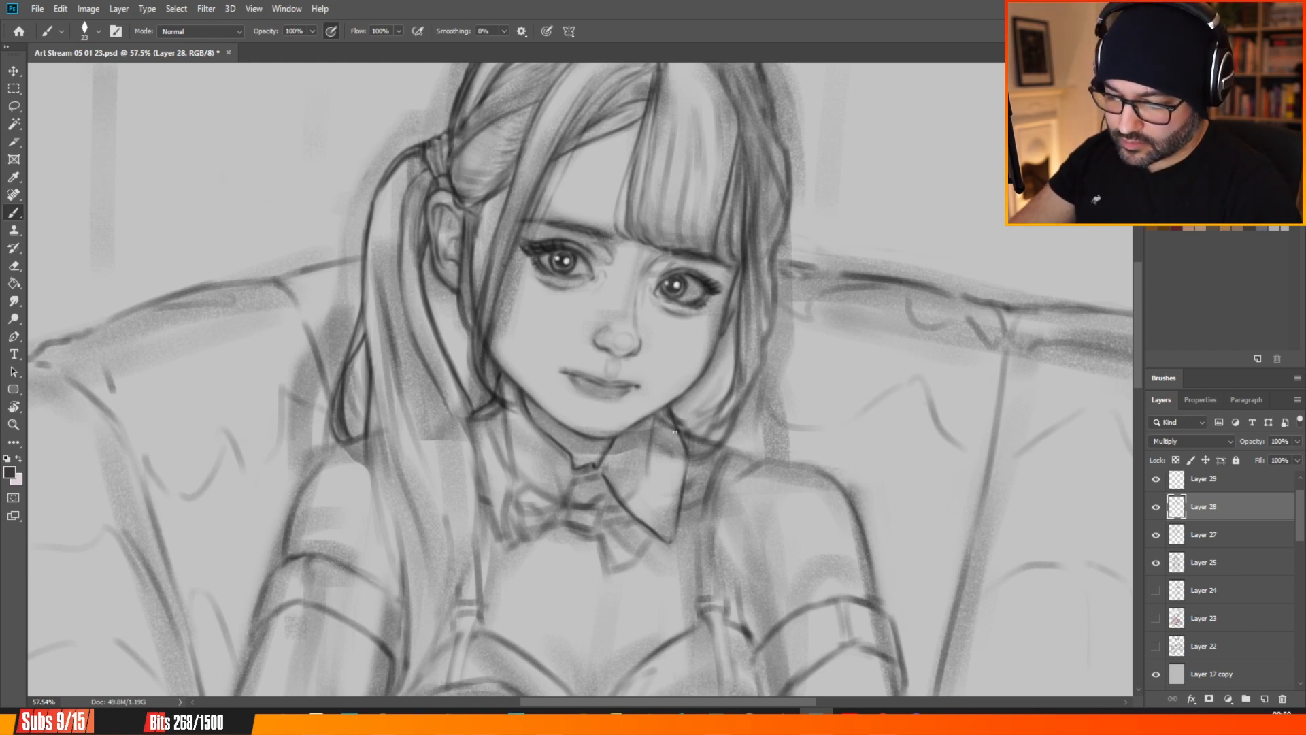
Define the curled tips of the side lock where they meet the collar and shoulder beneath the jaw.
drag(660, 427, 712, 446)
mouse_move(682, 436)
mouse_down()
mouse_move(724, 432)
mouse_move(749, 391)
mouse_up()
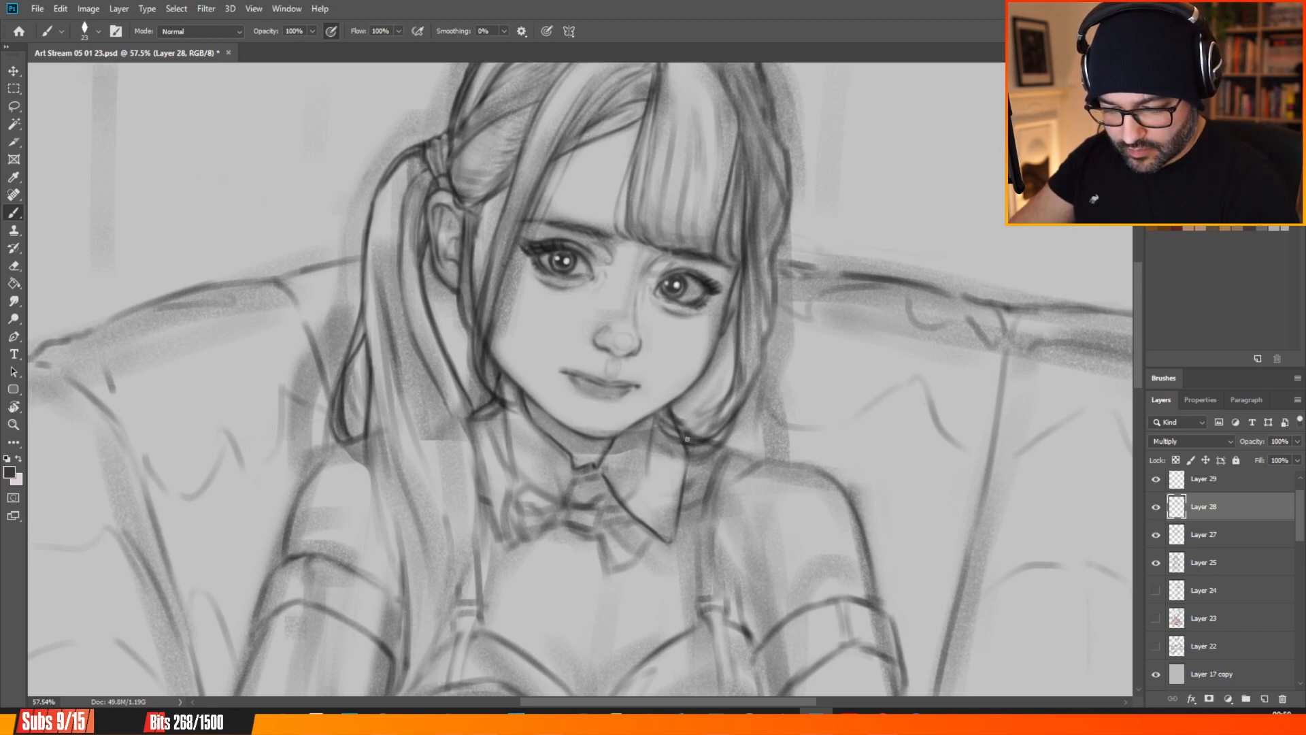
drag(691, 438, 736, 389)
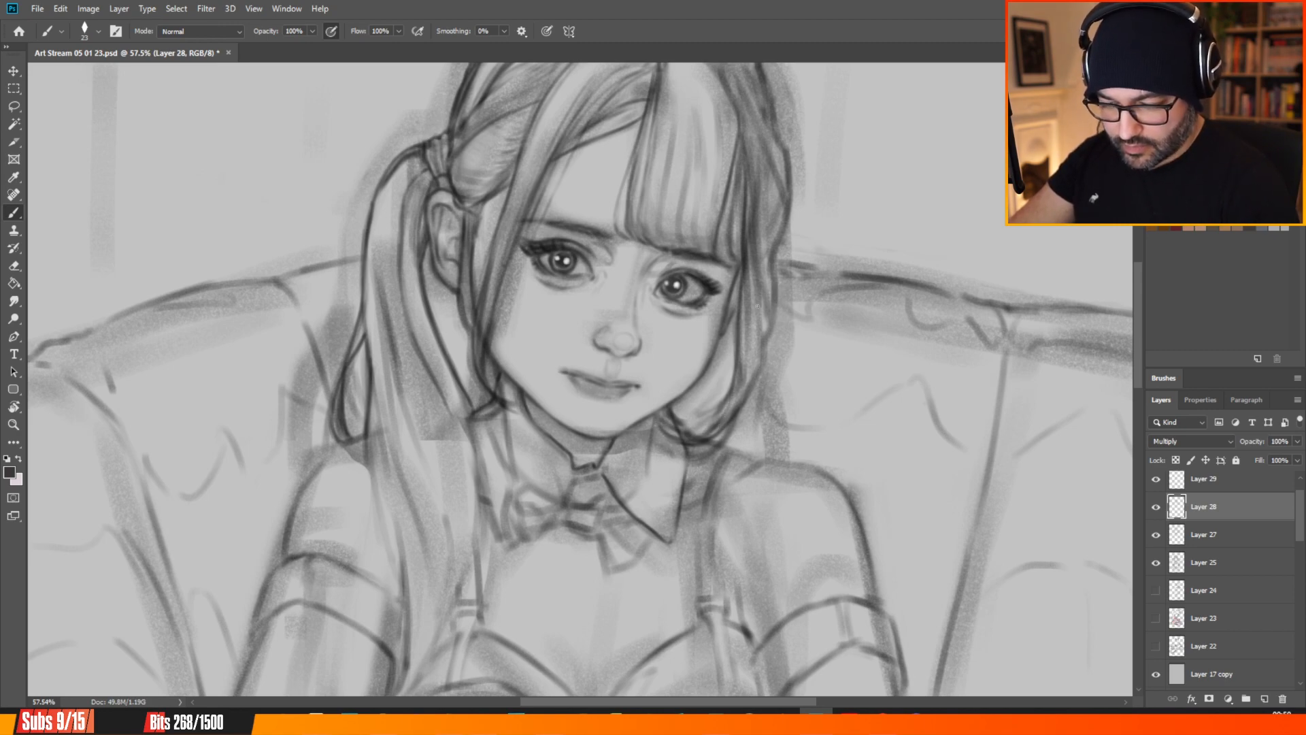
Examine the whole figure and the head at different magnifications to judge the reworked side lock and face.
key(ctrl+0)
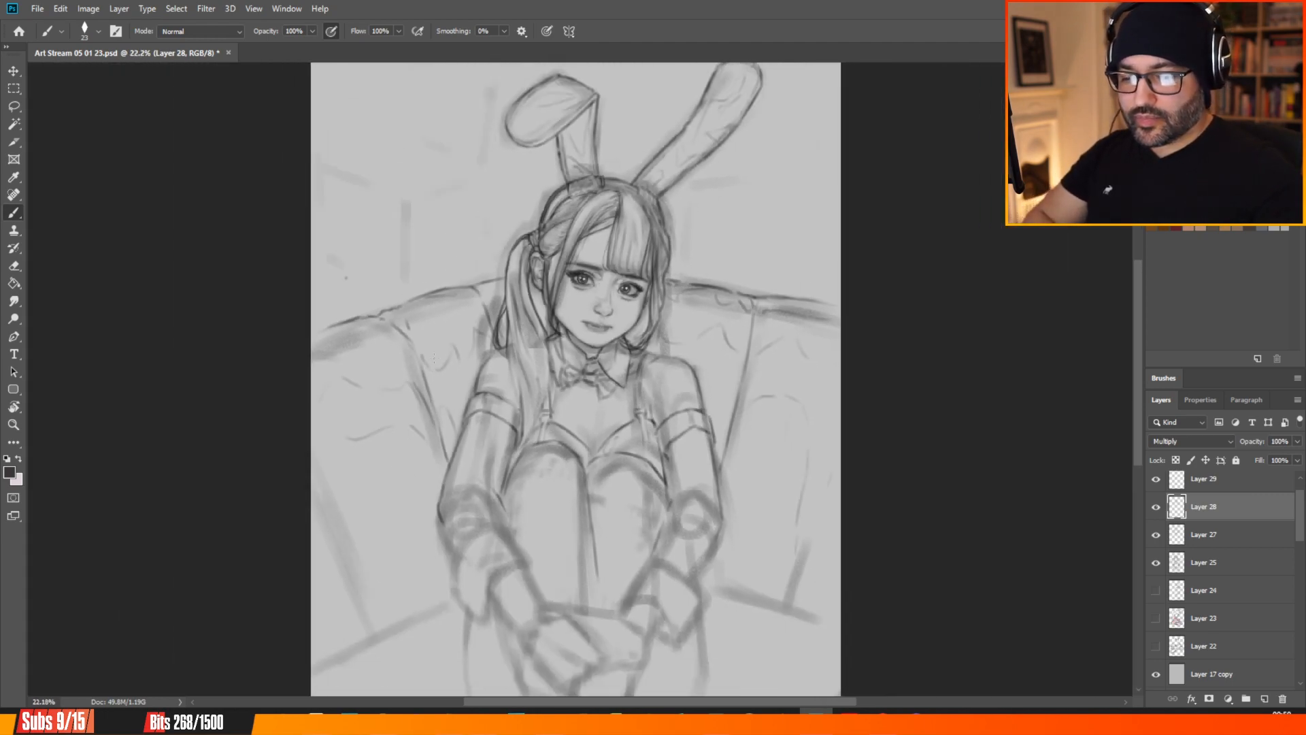
scroll(653, 202, up, 4)
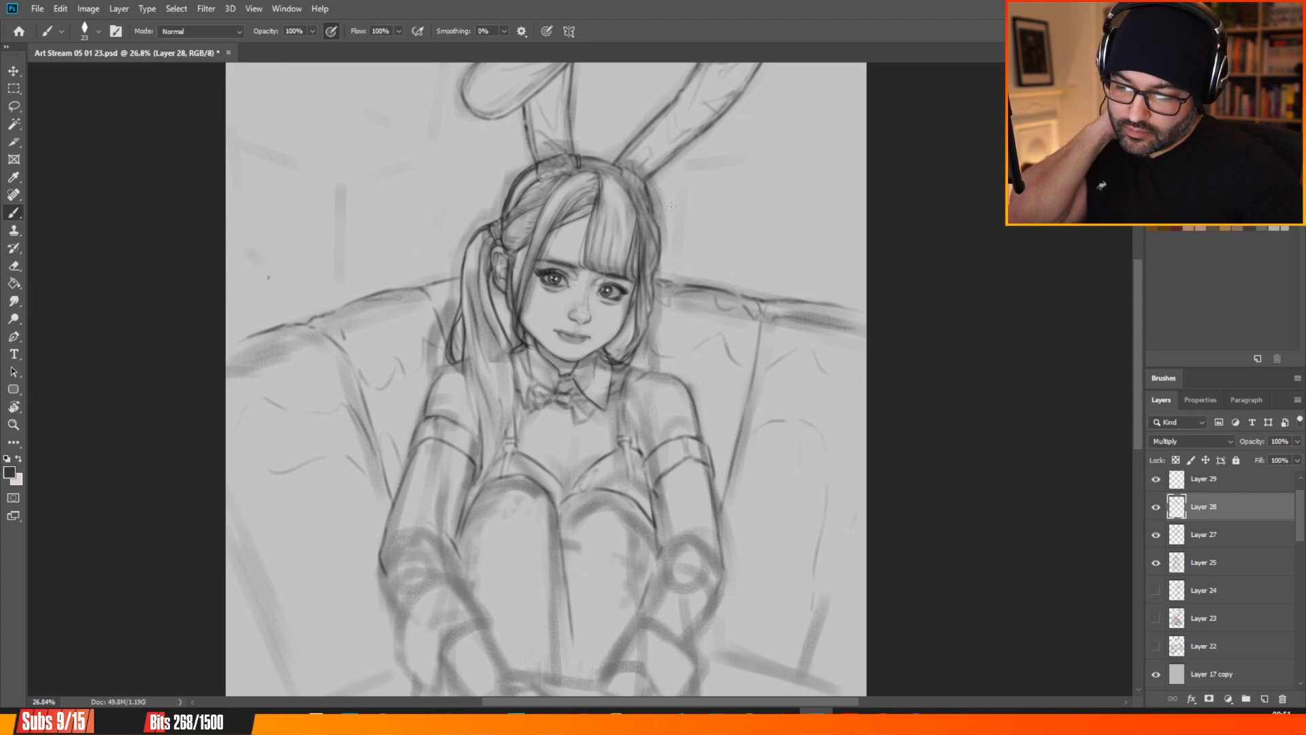
scroll(671, 205, up, 3)
scroll(687, 221, down, 4)
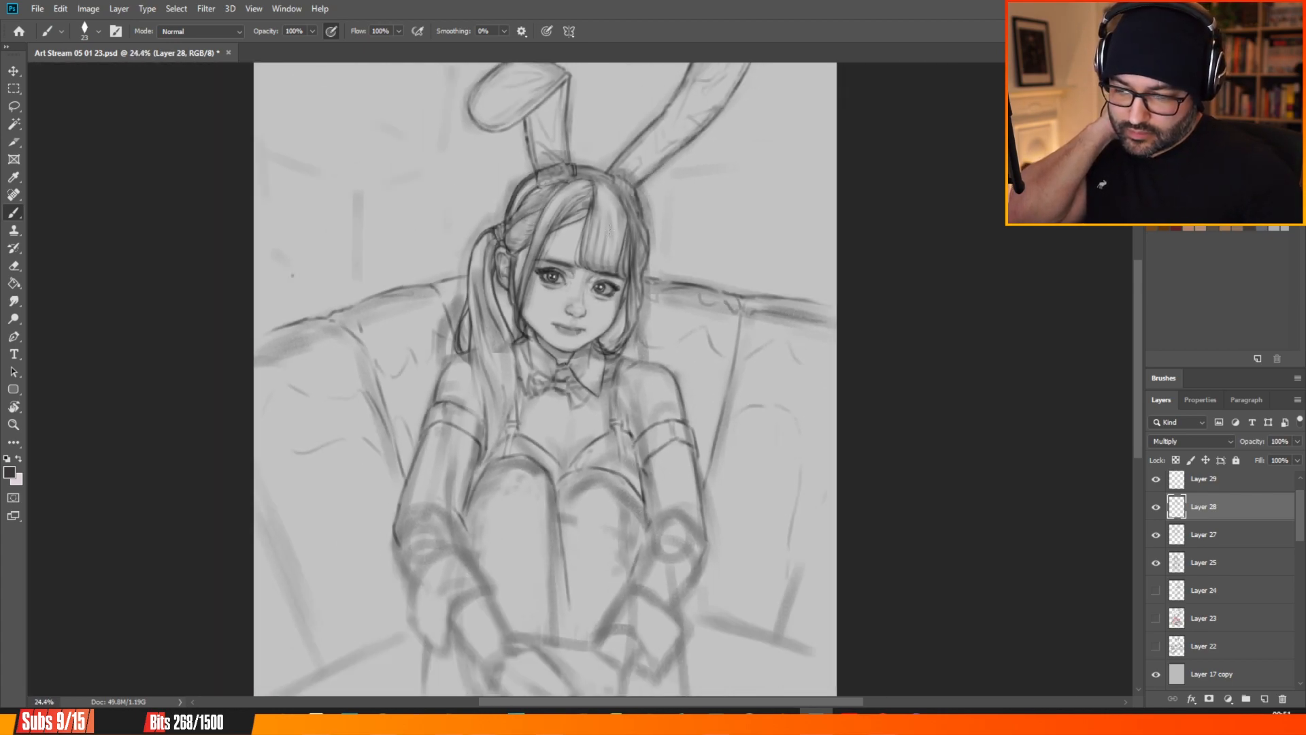
scroll(610, 232, up, 4)
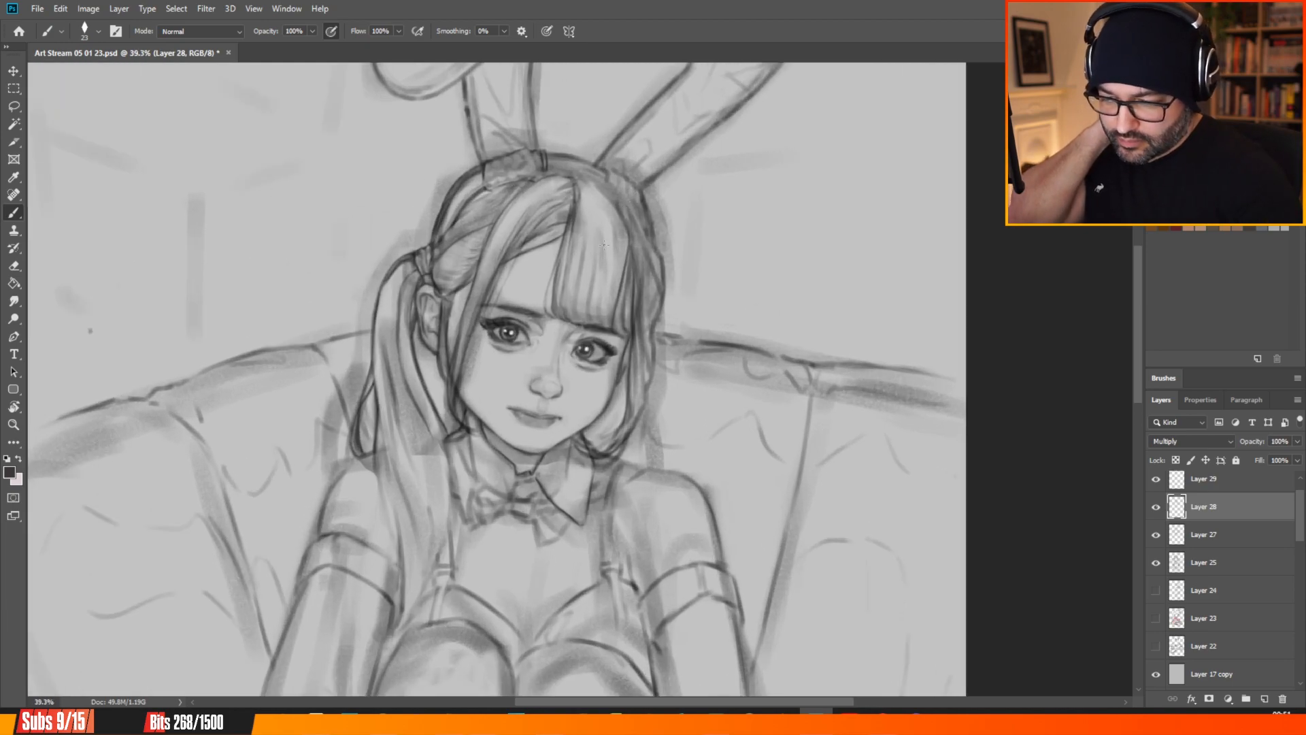
scroll(603, 243, down, 5)
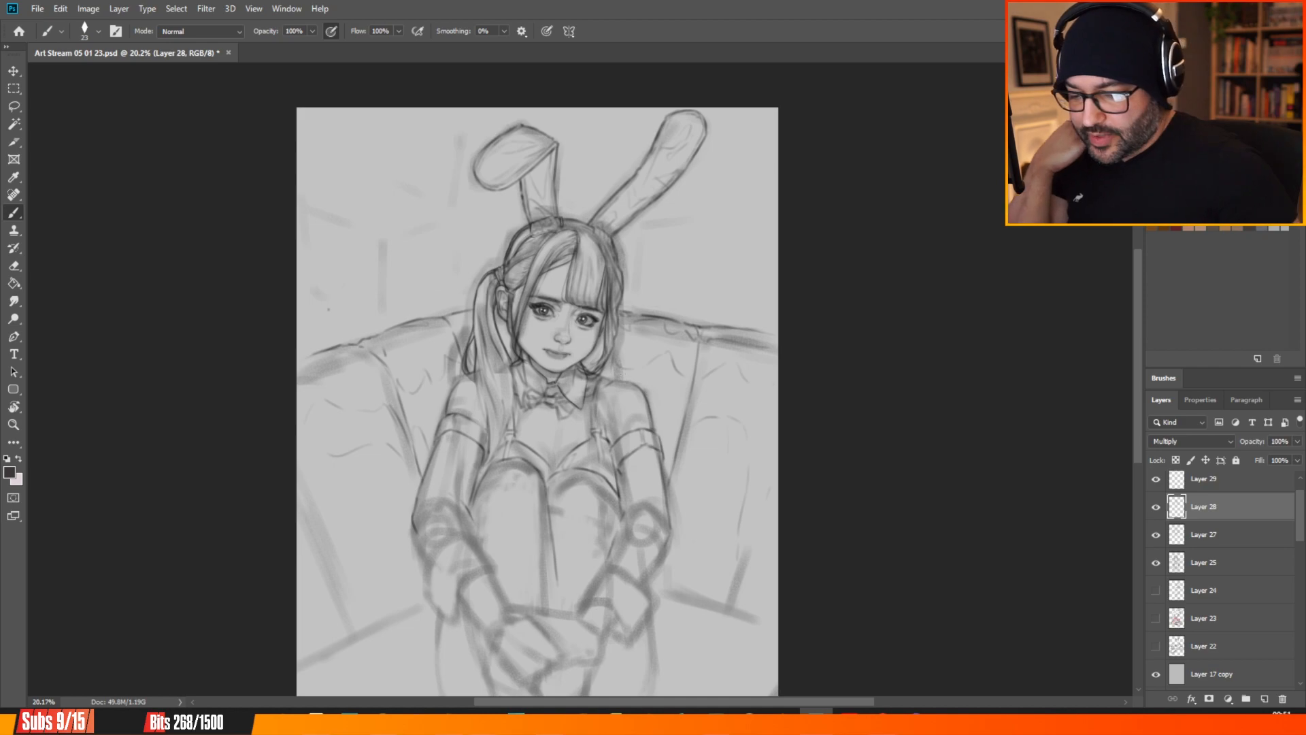
scroll(575, 272, up, 5)
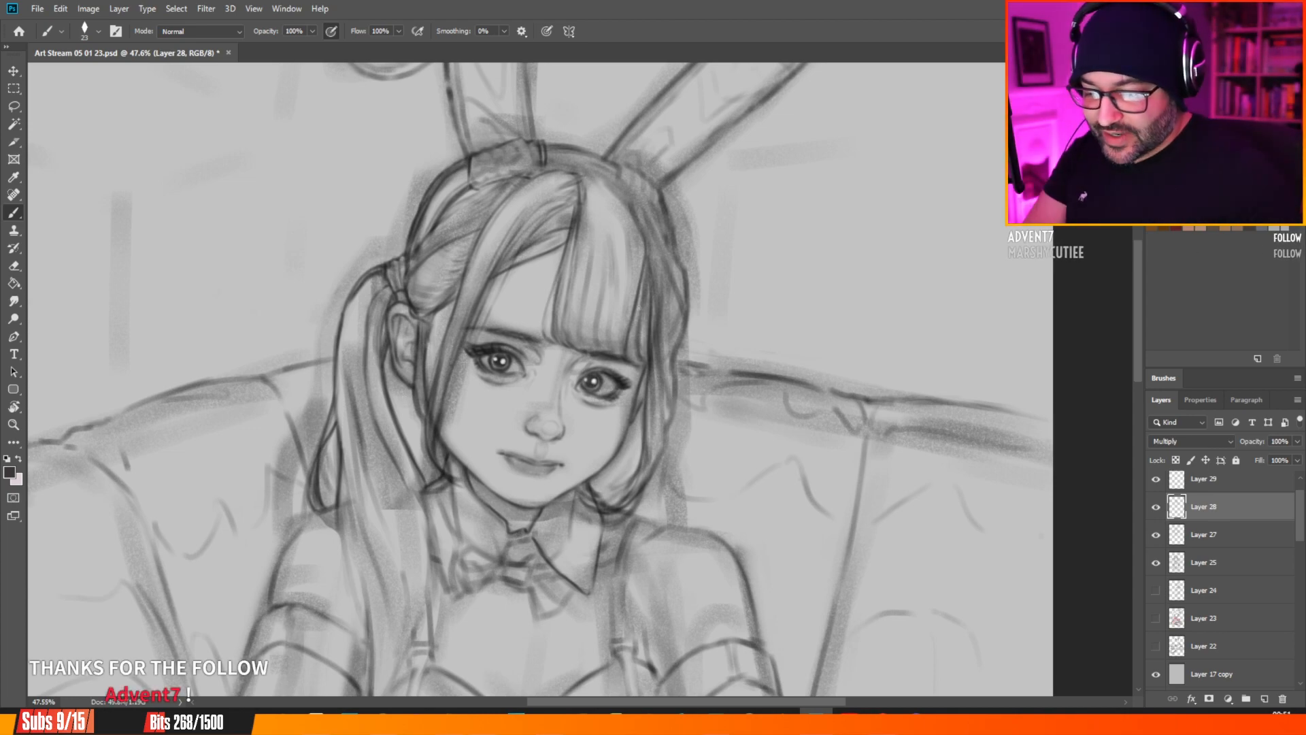
scroll(626, 265, down, 4)
scroll(603, 331, up, 5)
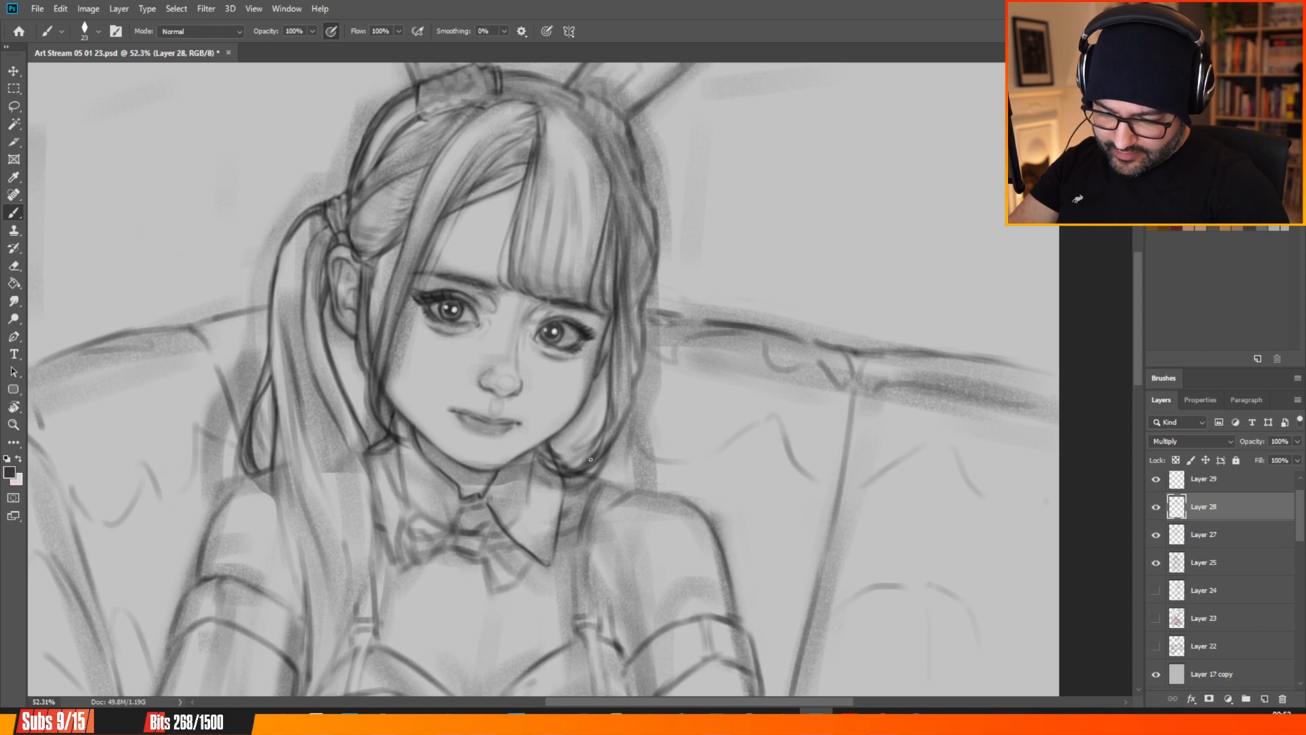
Reinforce the upper outer edge of the bangs below the headband and the outer contour of the hair beside it.
drag(610, 400, 605, 426)
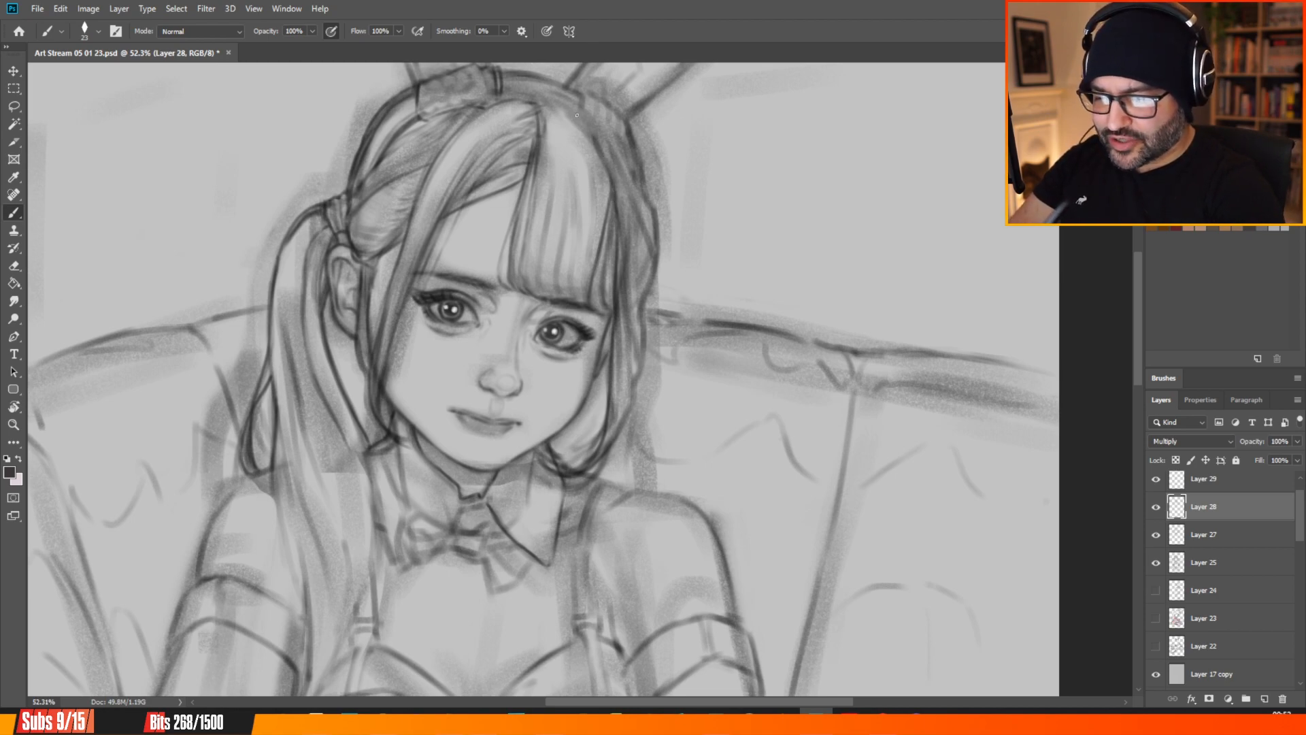
drag(577, 113, 617, 187)
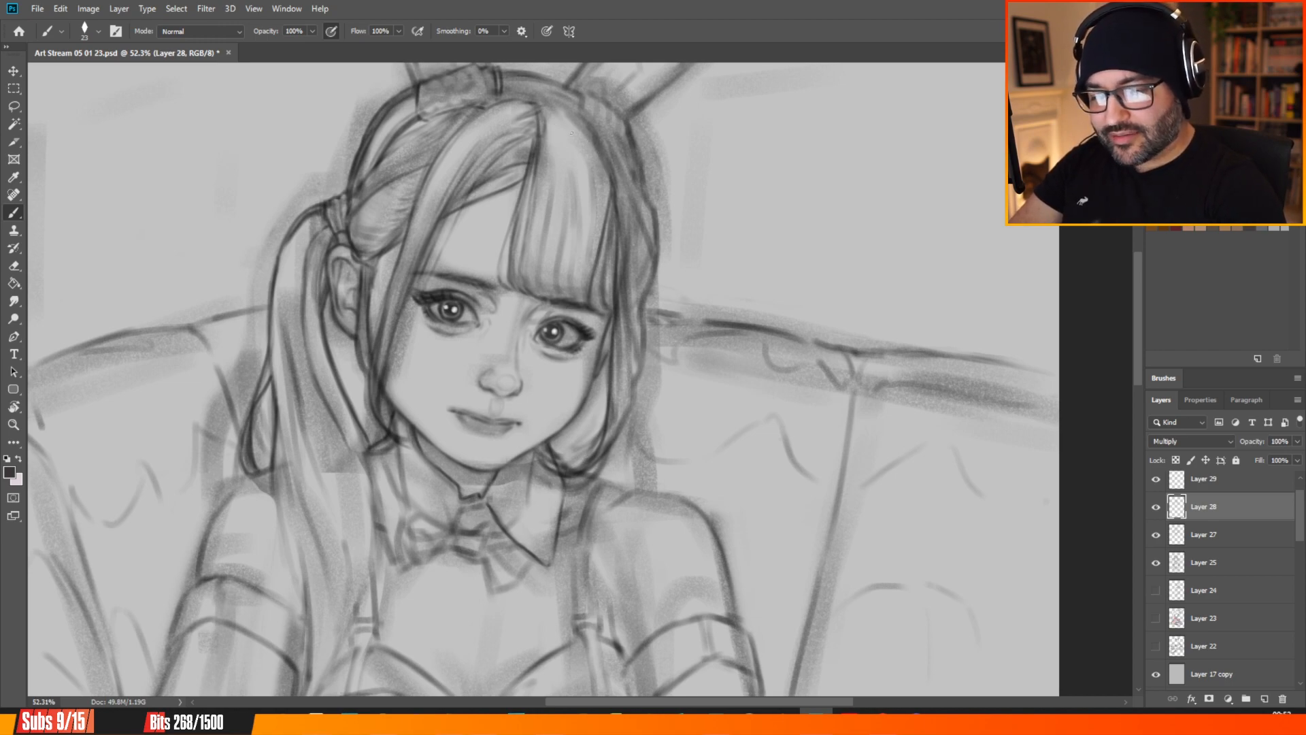
drag(600, 142, 608, 176)
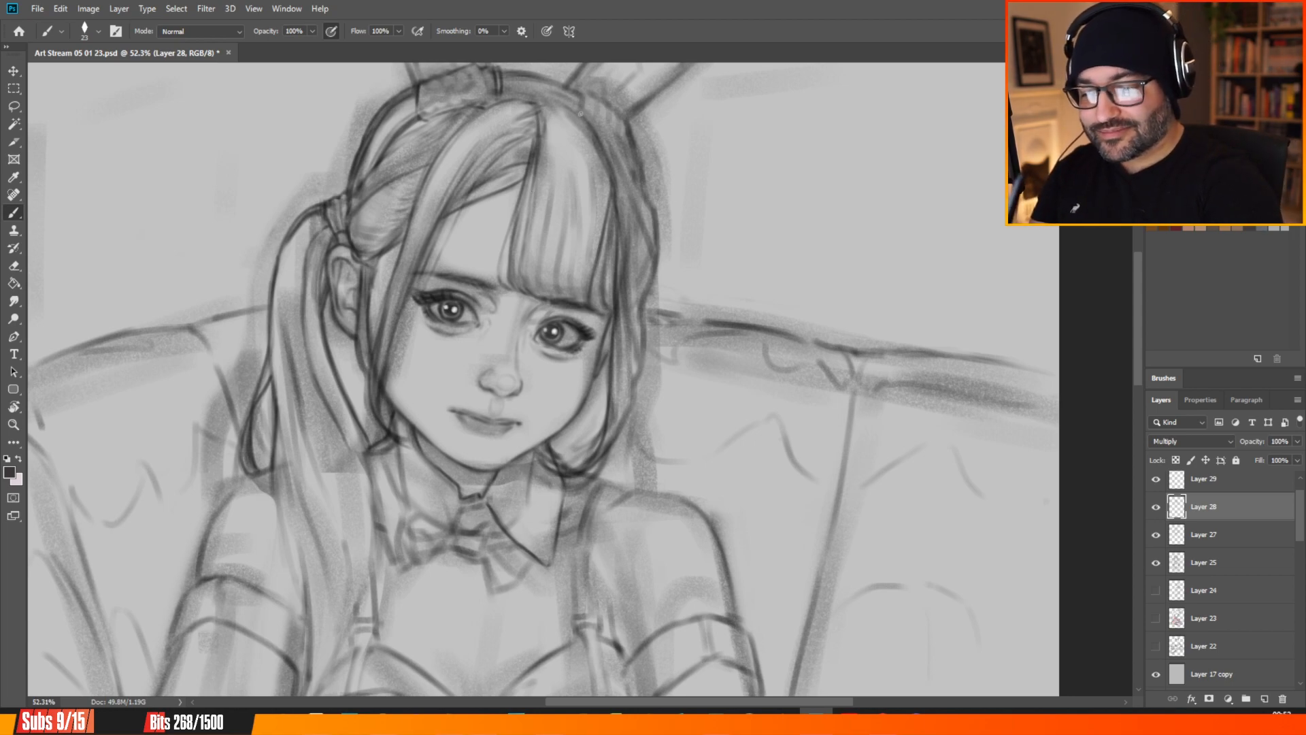
mouse_move(558, 103)
mouse_down()
mouse_move(583, 118)
mouse_move(608, 96)
mouse_move(579, 106)
mouse_move(628, 157)
mouse_up()
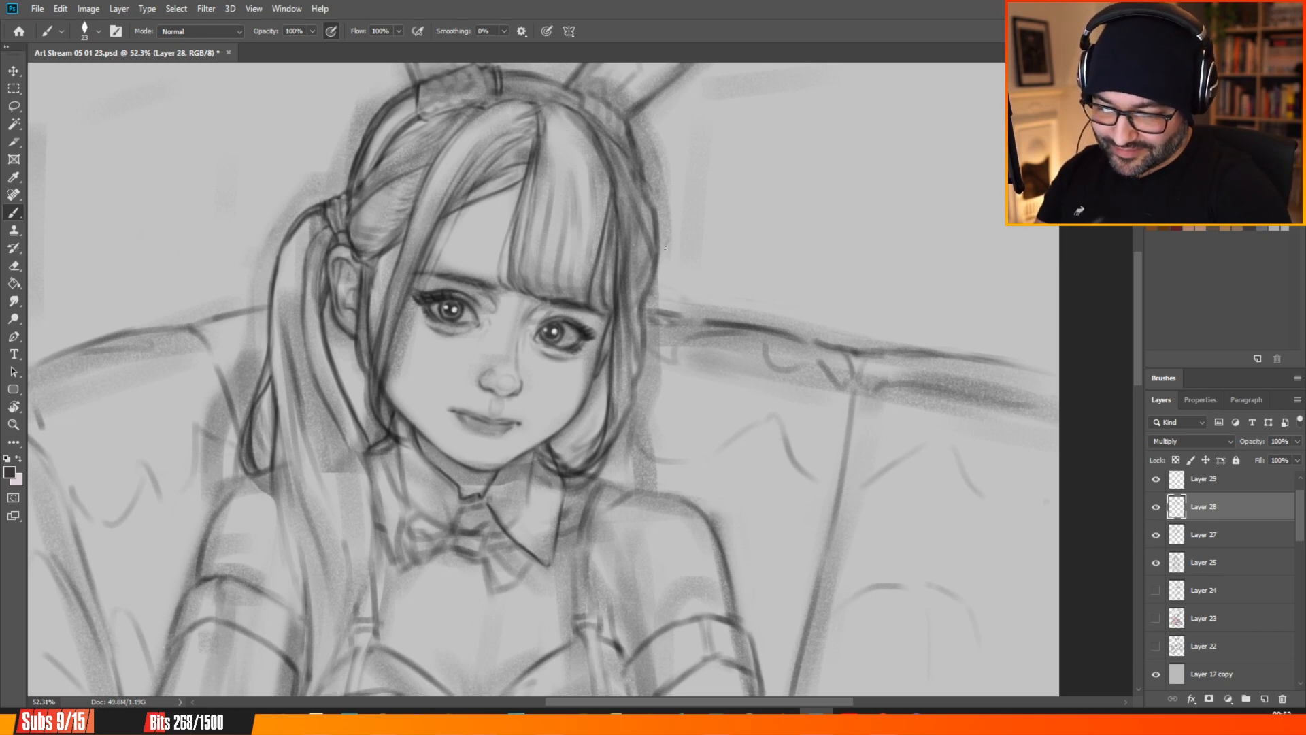
drag(646, 186, 661, 243)
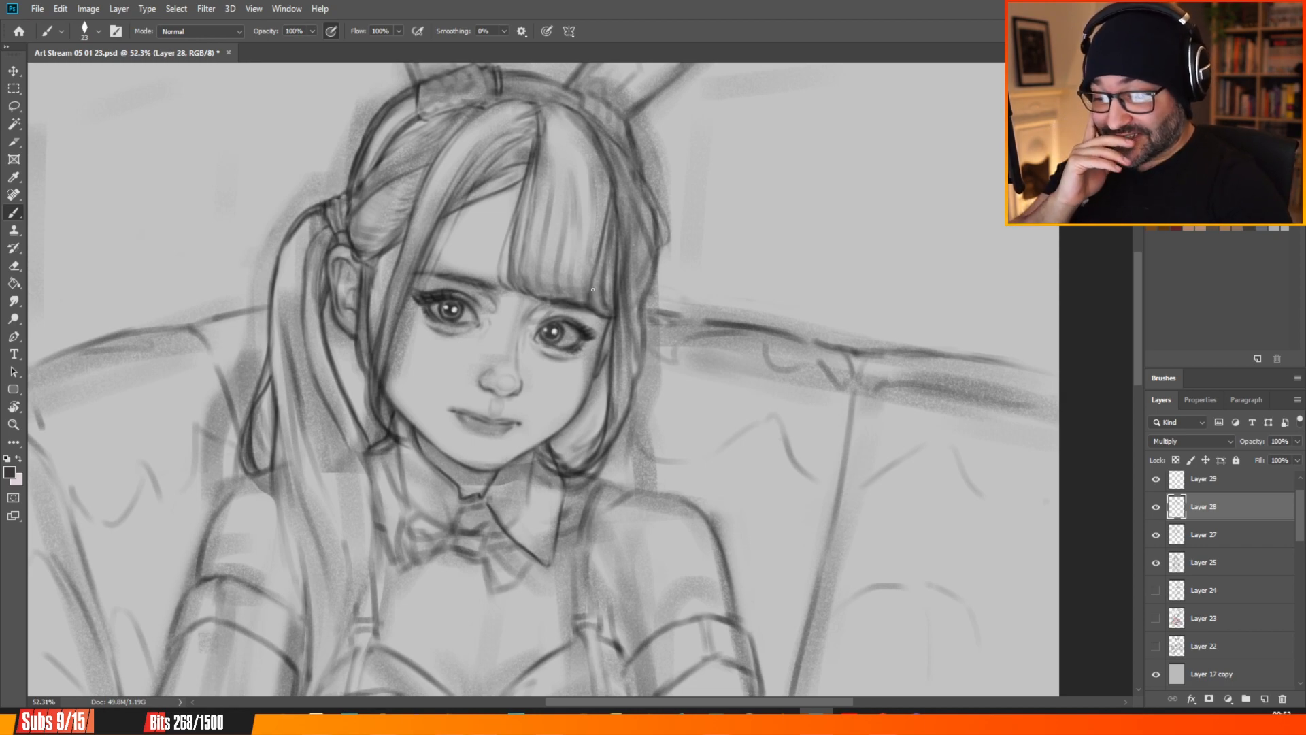
Add fine strands inside the bangs and darken the strand lines of the side lock between brow and jaw.
drag(612, 208, 591, 258)
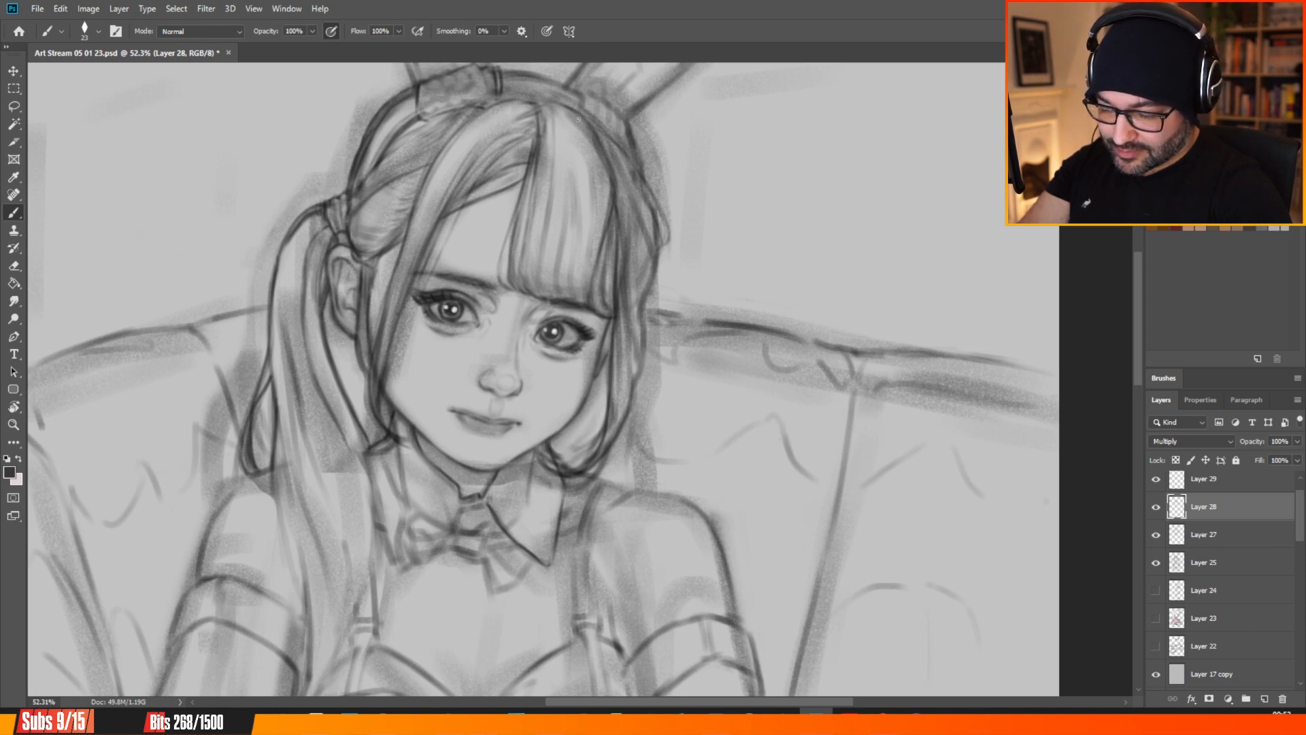
drag(569, 144, 573, 175)
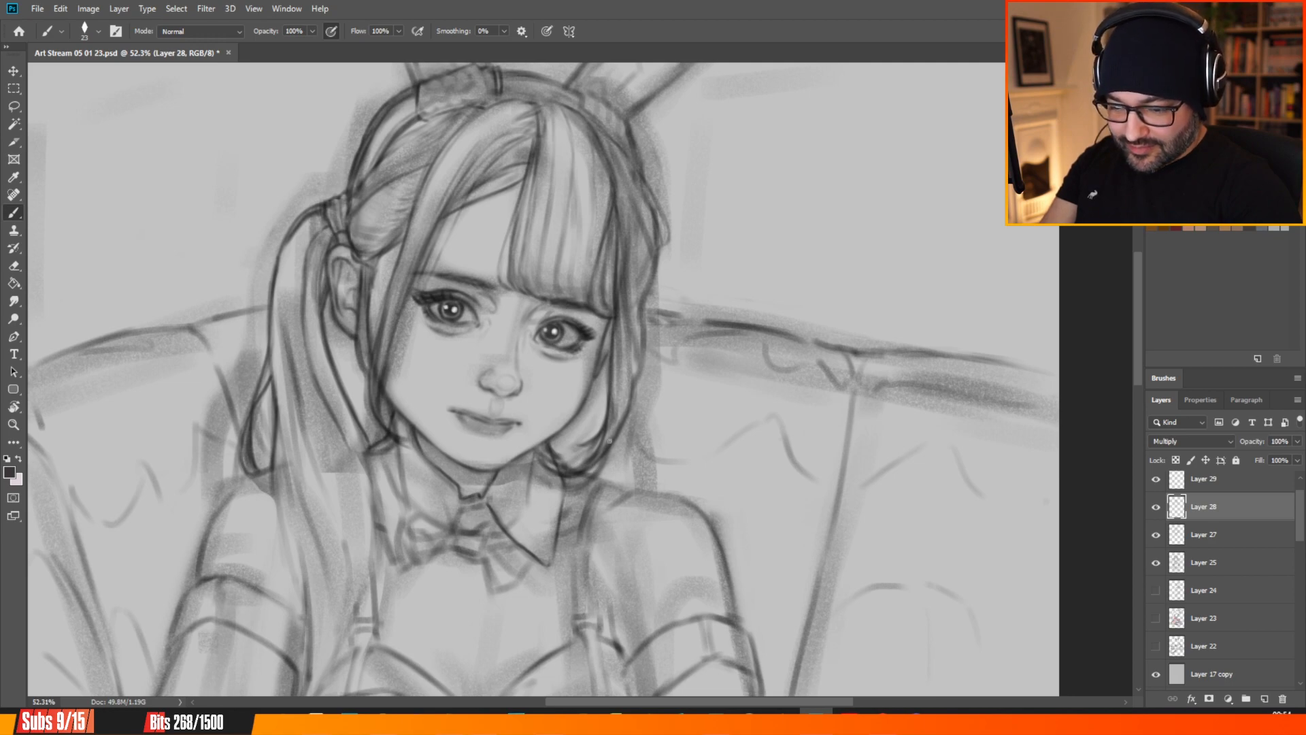
mouse_move(632, 400)
mouse_down()
mouse_move(625, 332)
mouse_move(621, 349)
mouse_up()
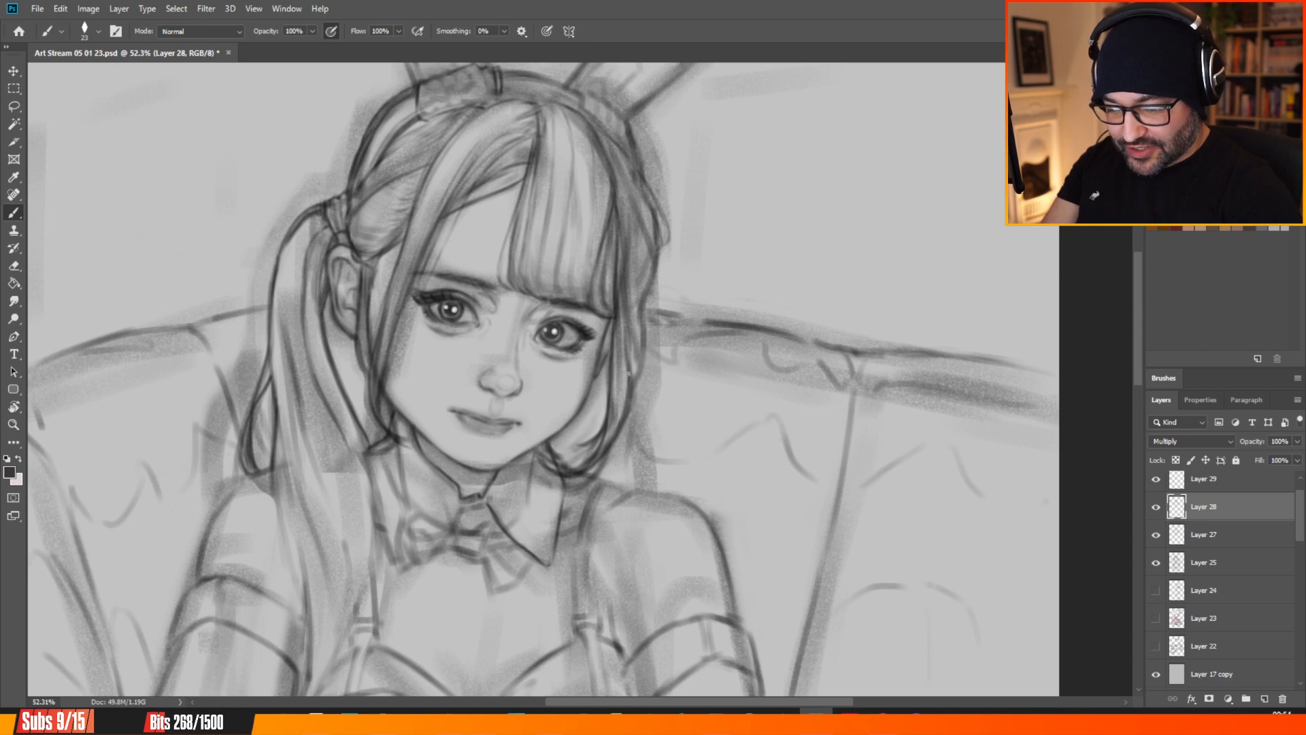
drag(628, 343, 626, 294)
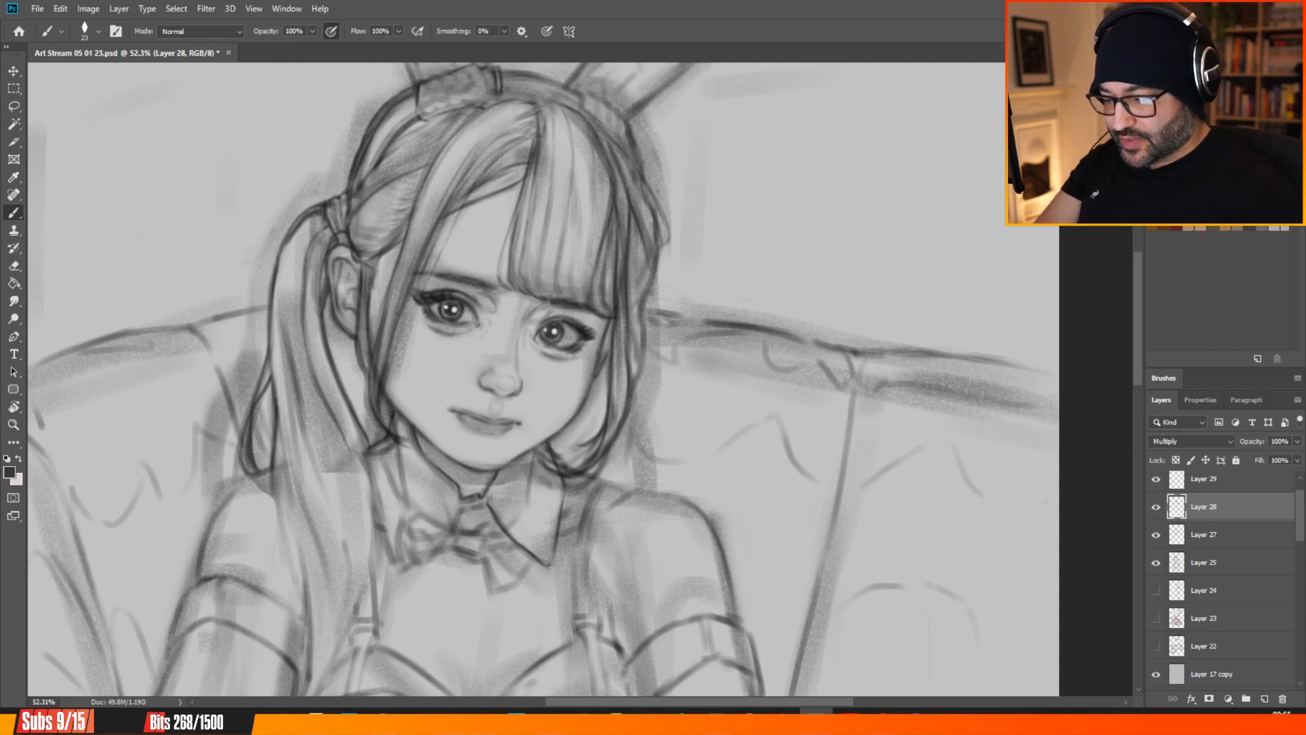
Review the full composition against the close-up of the hair, bangs and face to check the overall read.
scroll(650, 220, down, 5)
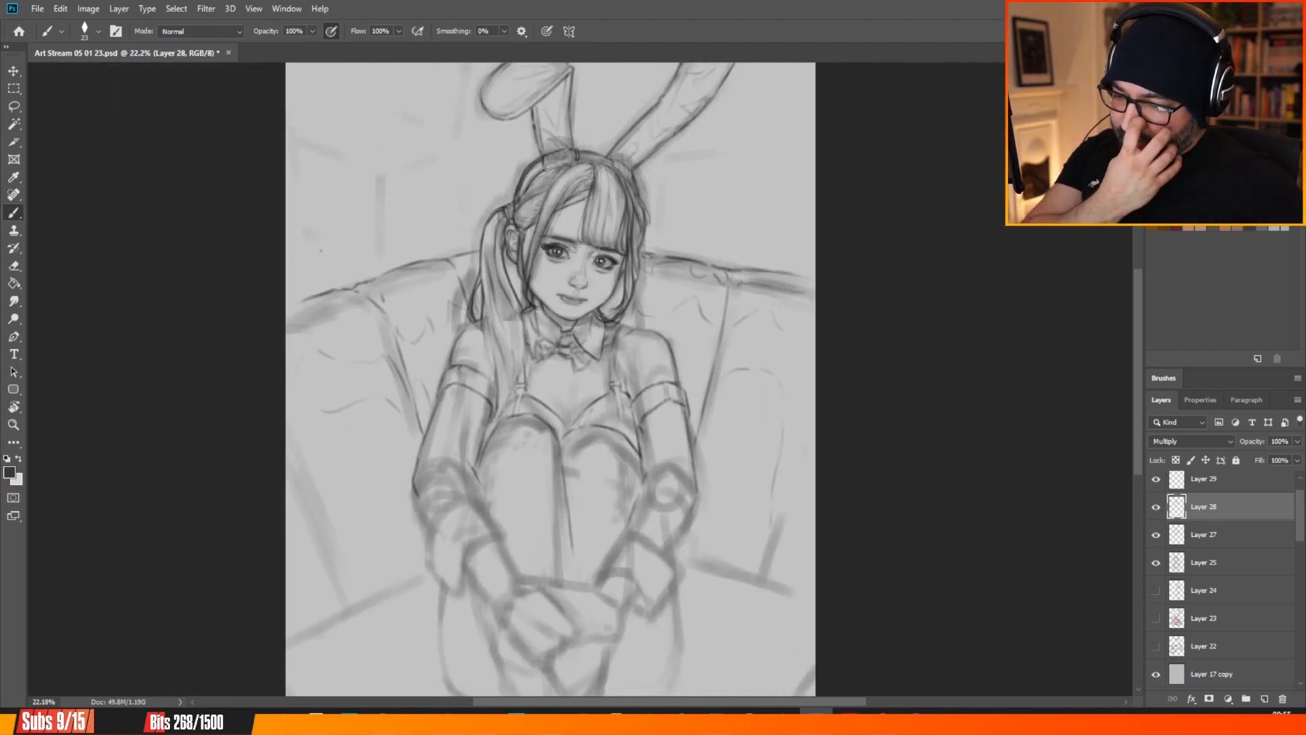
scroll(583, 242, down, 1)
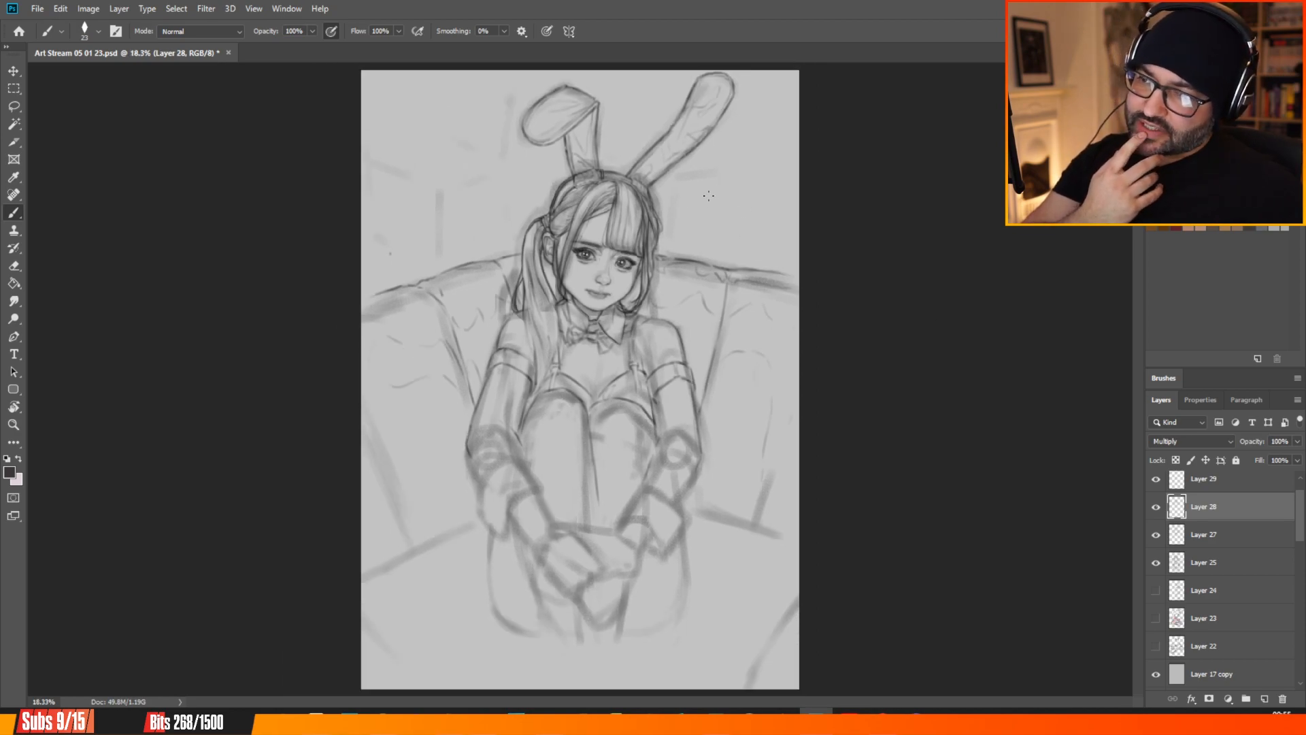
scroll(708, 196, up, 6)
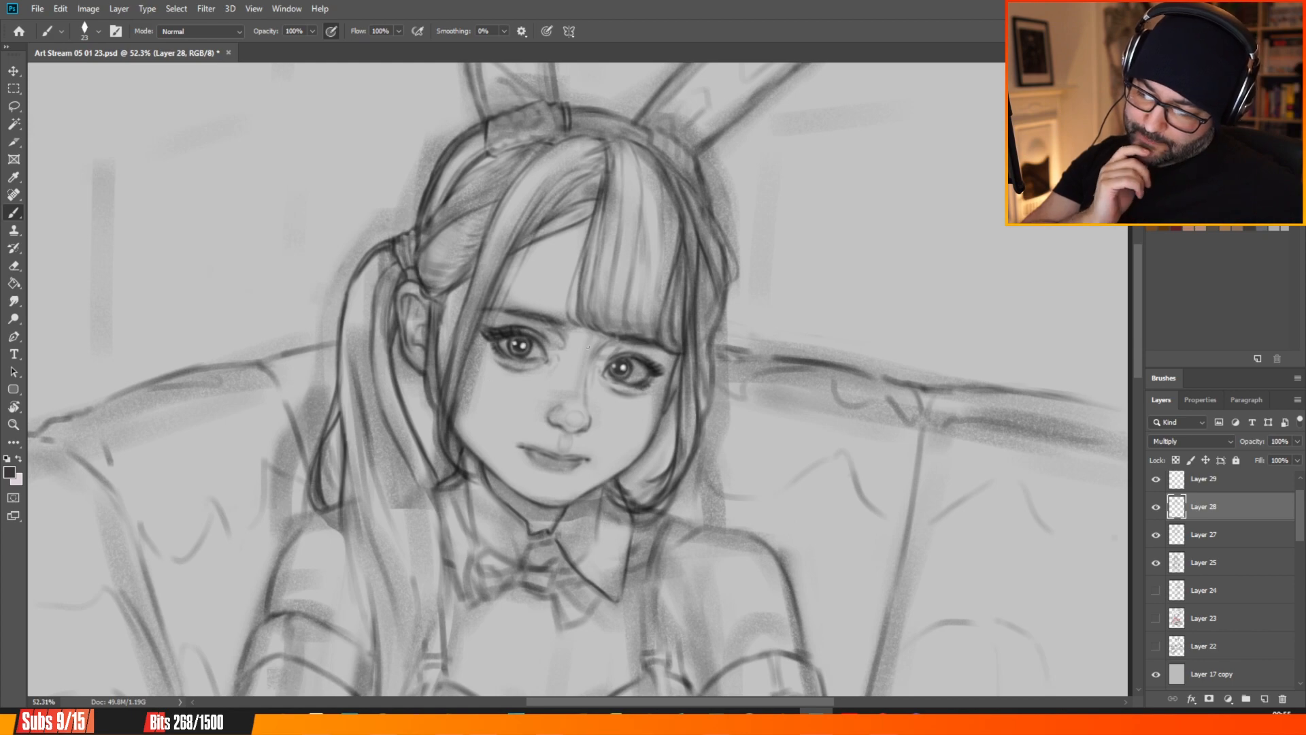
scroll(515, 197, down, 2)
scroll(517, 188, down, 2)
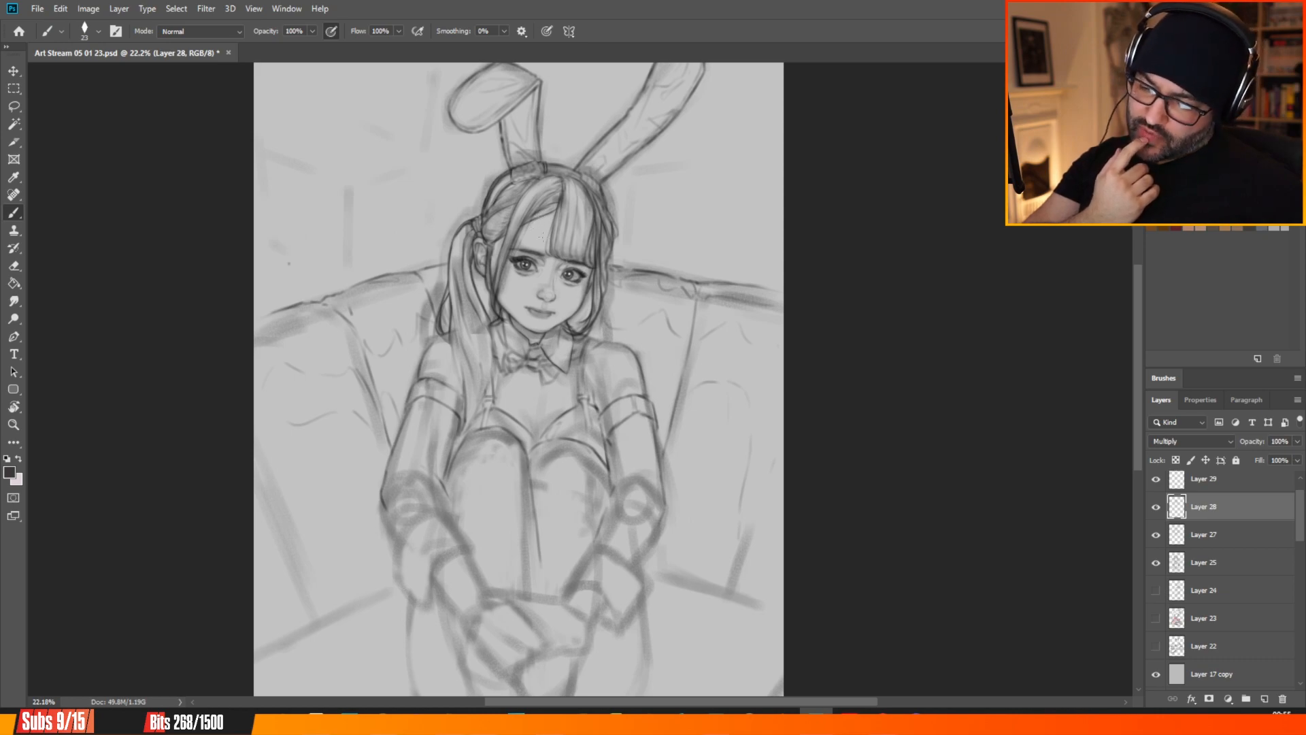
scroll(542, 235, up, 3)
scroll(542, 216, down, 3)
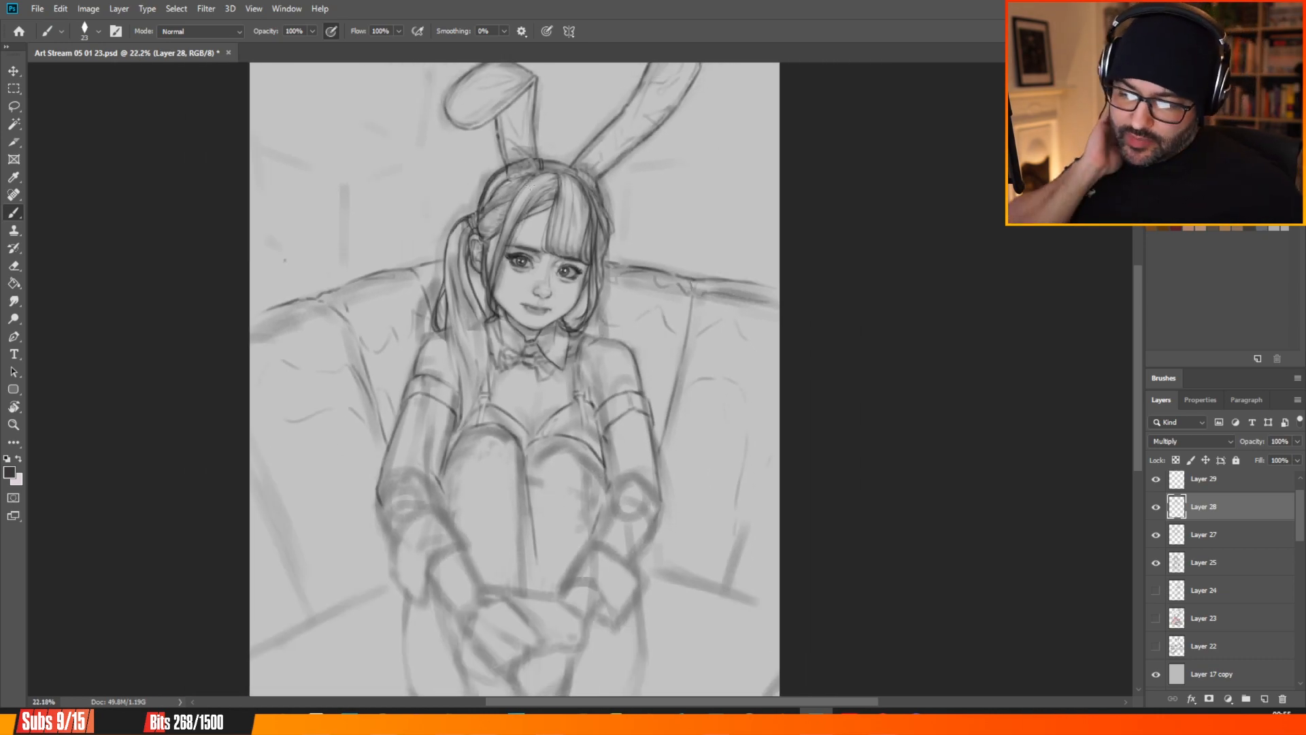
scroll(524, 214, up, 3)
scroll(687, 376, up, 2)
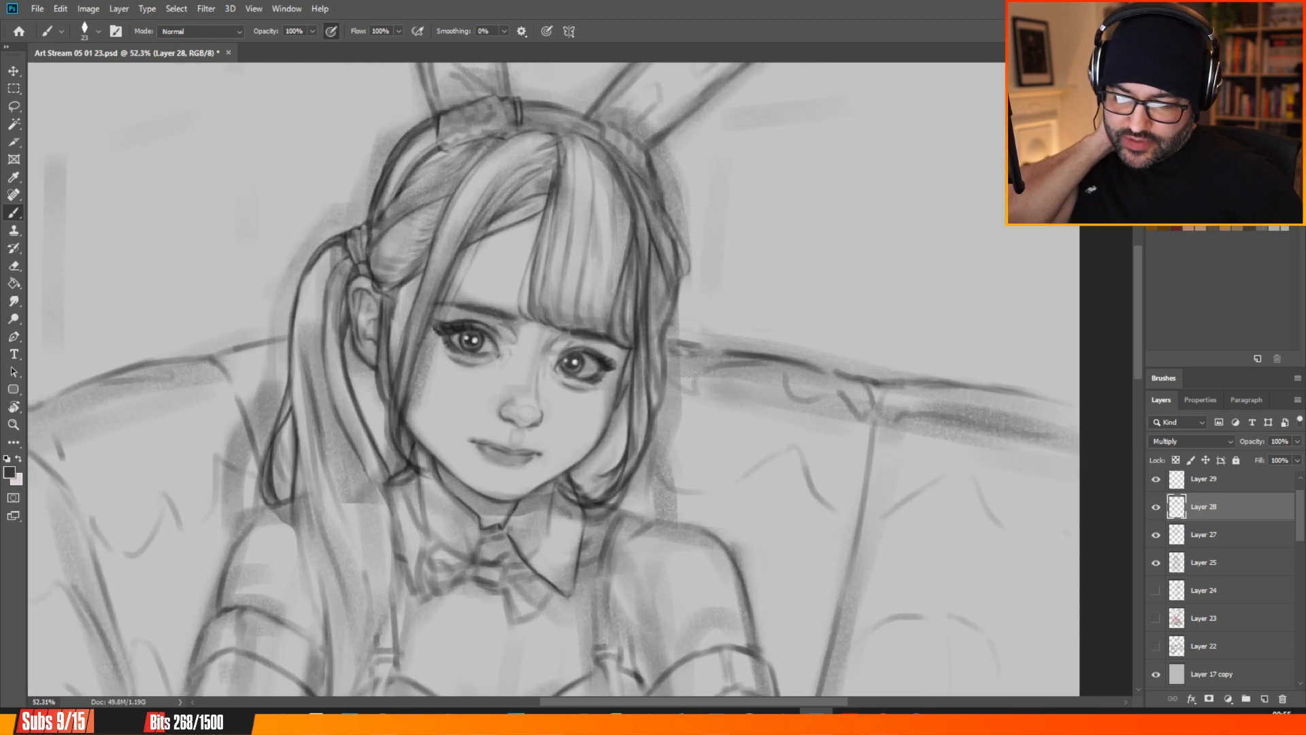
scroll(453, 264, down, 2)
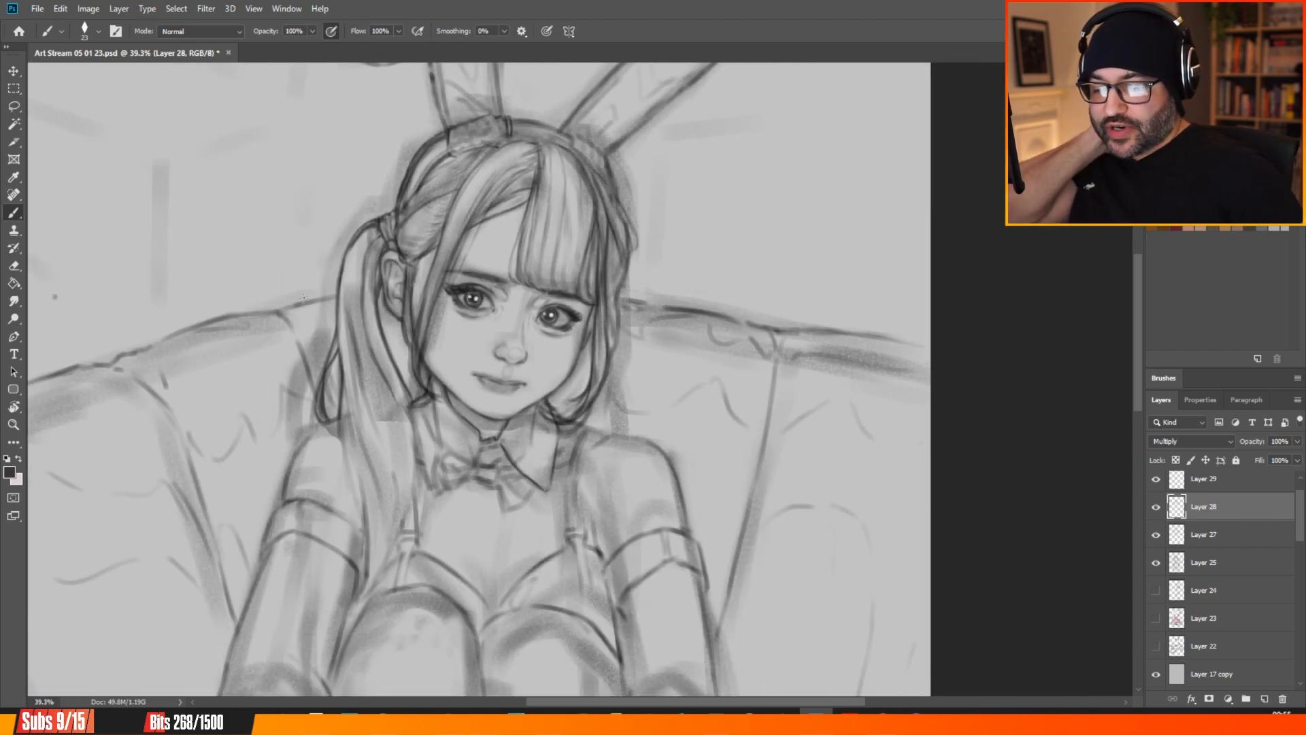
scroll(567, 317, down, 1)
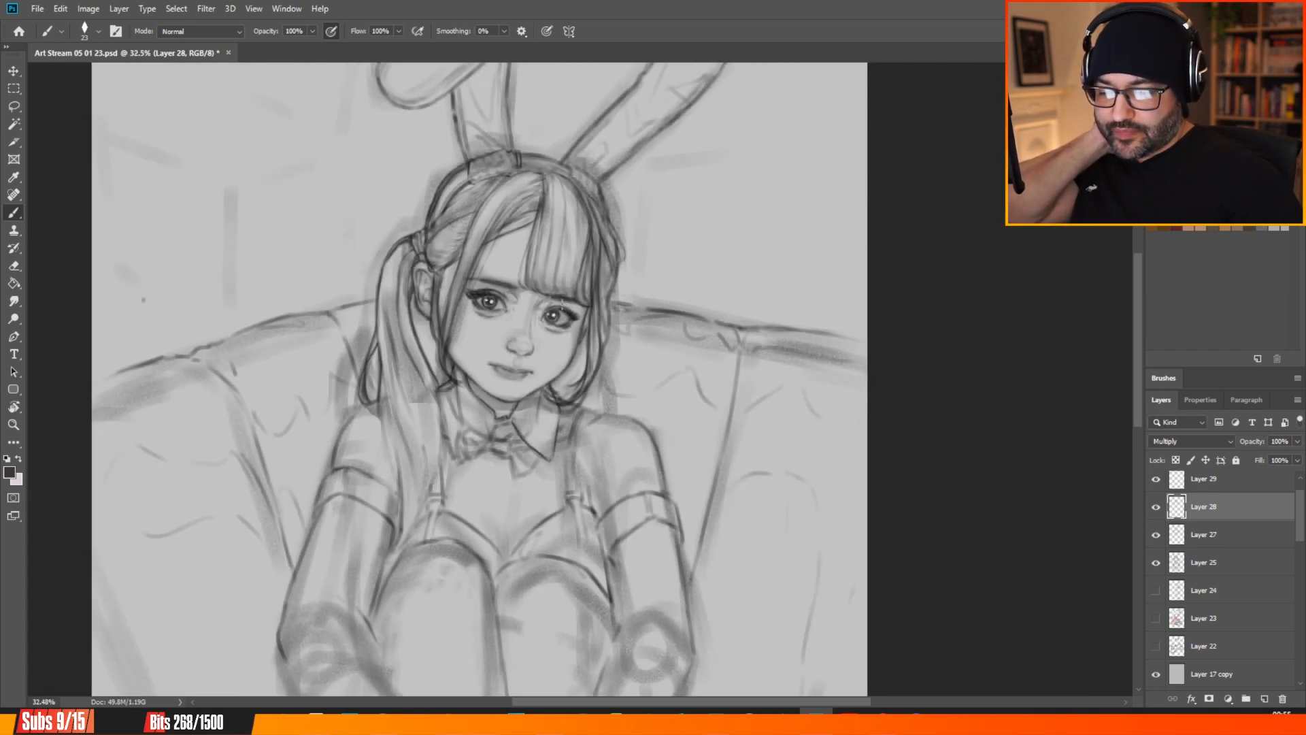
scroll(410, 246, up, 2)
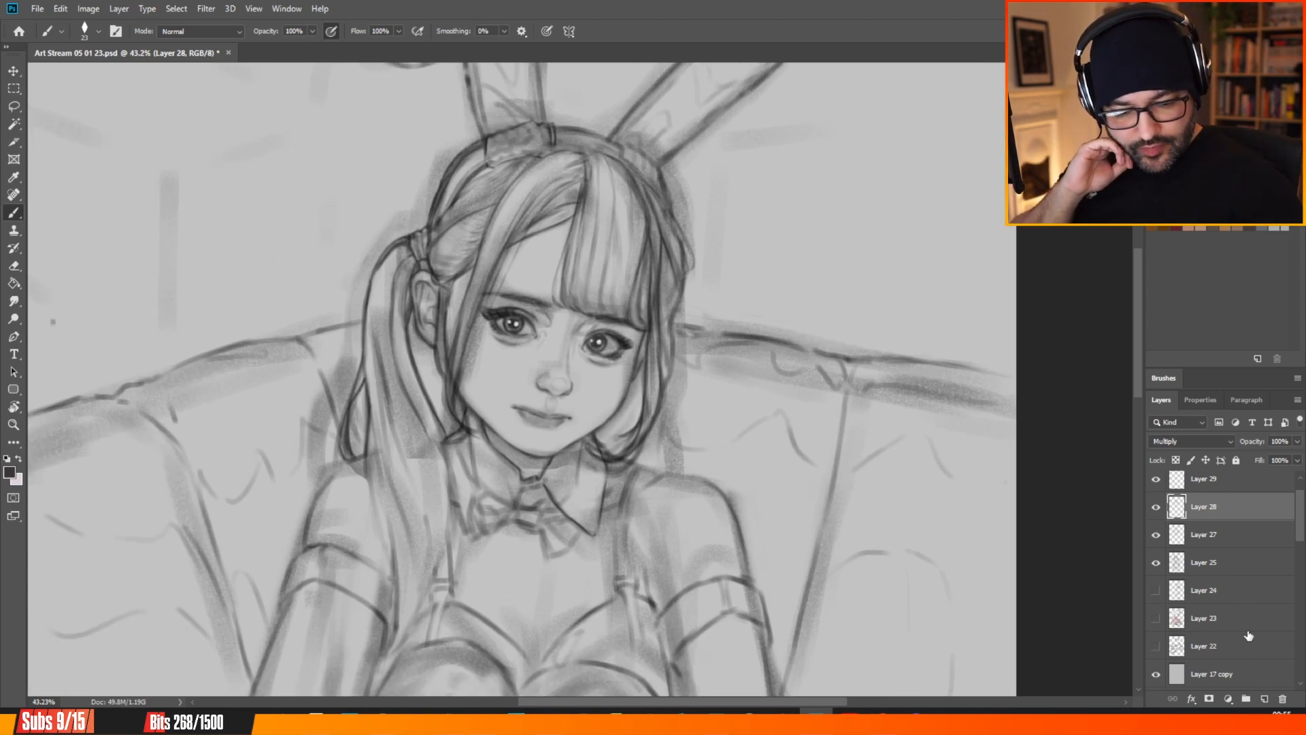
Add a new layer directly above Layer 28 and set its blend mode to Multiply.
click(1264, 698)
click(1187, 440)
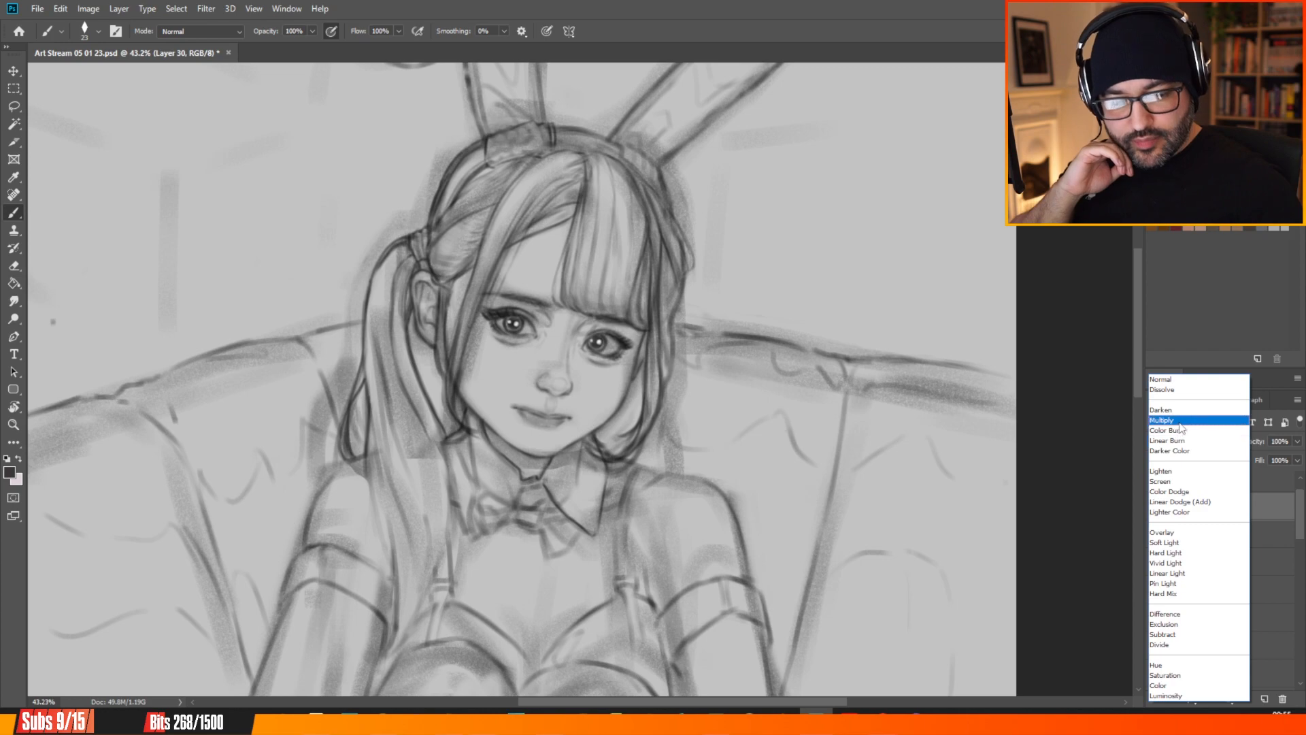
click(1161, 420)
Change the foreground colour to a slightly lighter, nearly neutral dark grey.
click(10, 471)
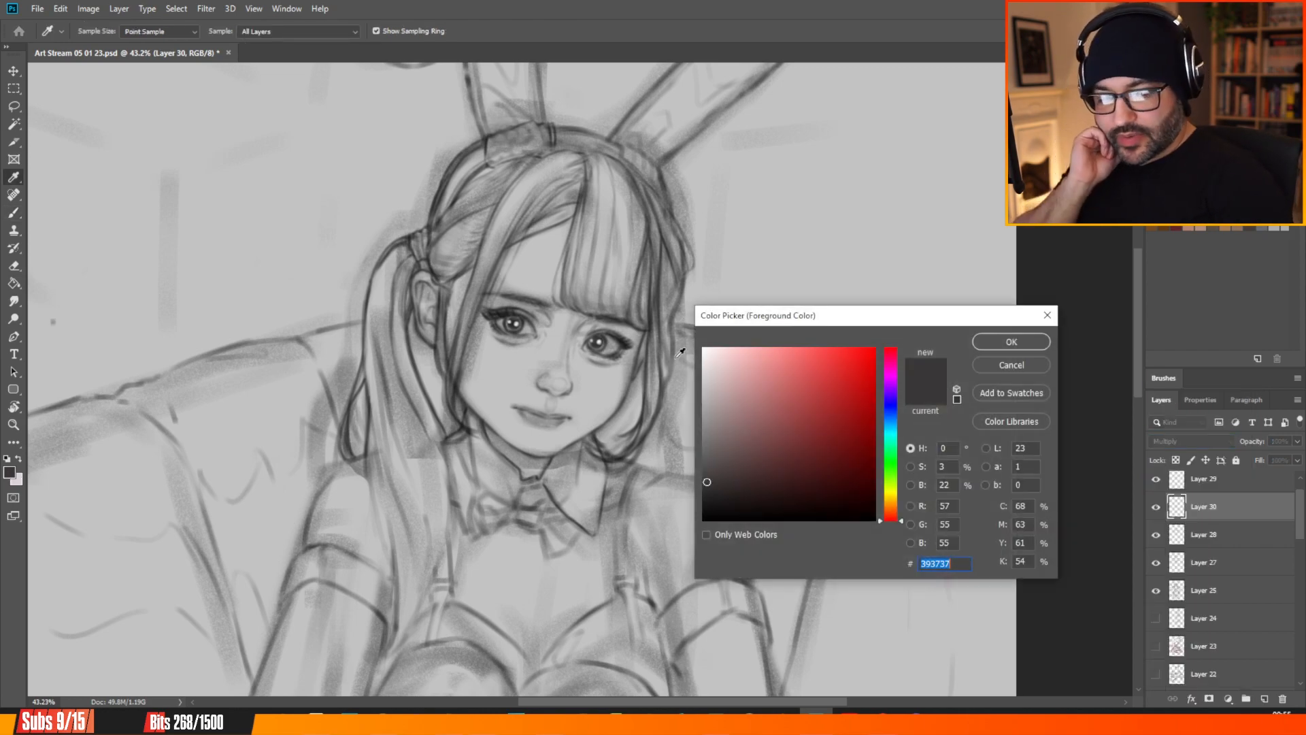
click(709, 454)
click(989, 344)
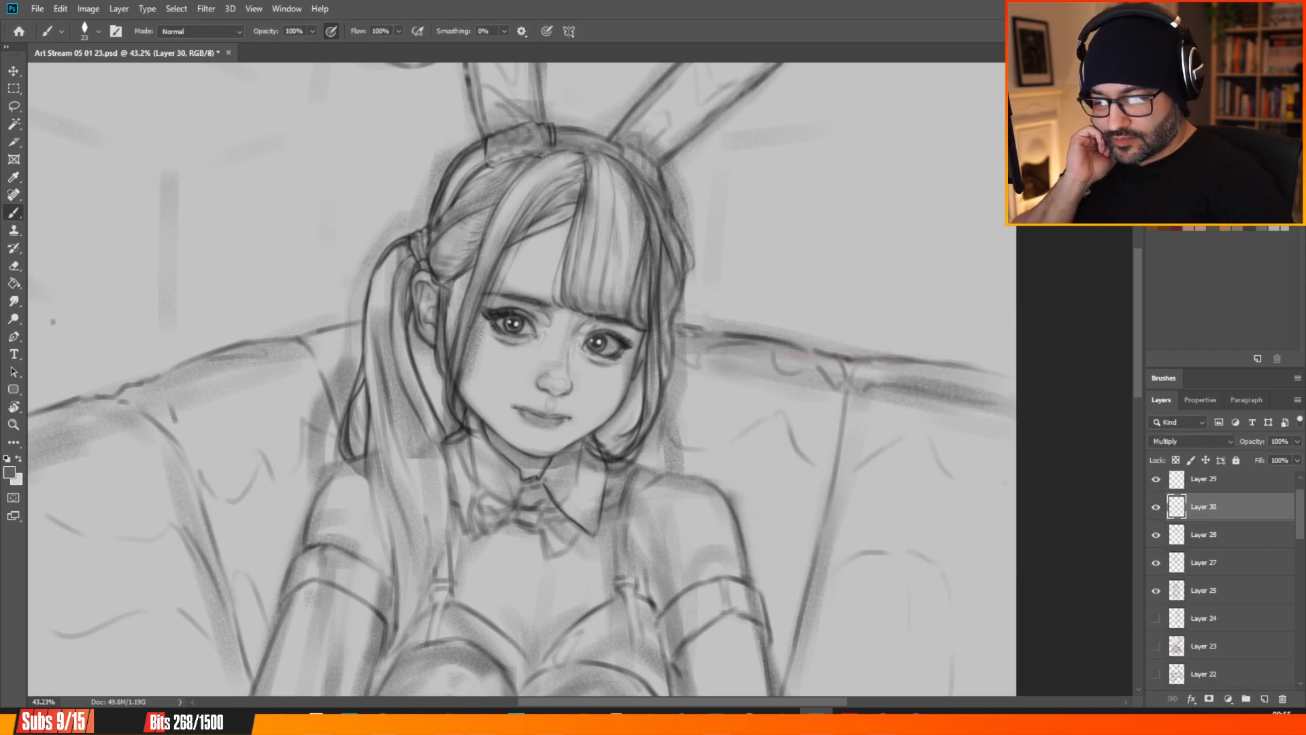
Set the brush size to 81 px and lay a first grey tone down the ponytail, from the hair tie past the shoulder.
right_click(593, 165)
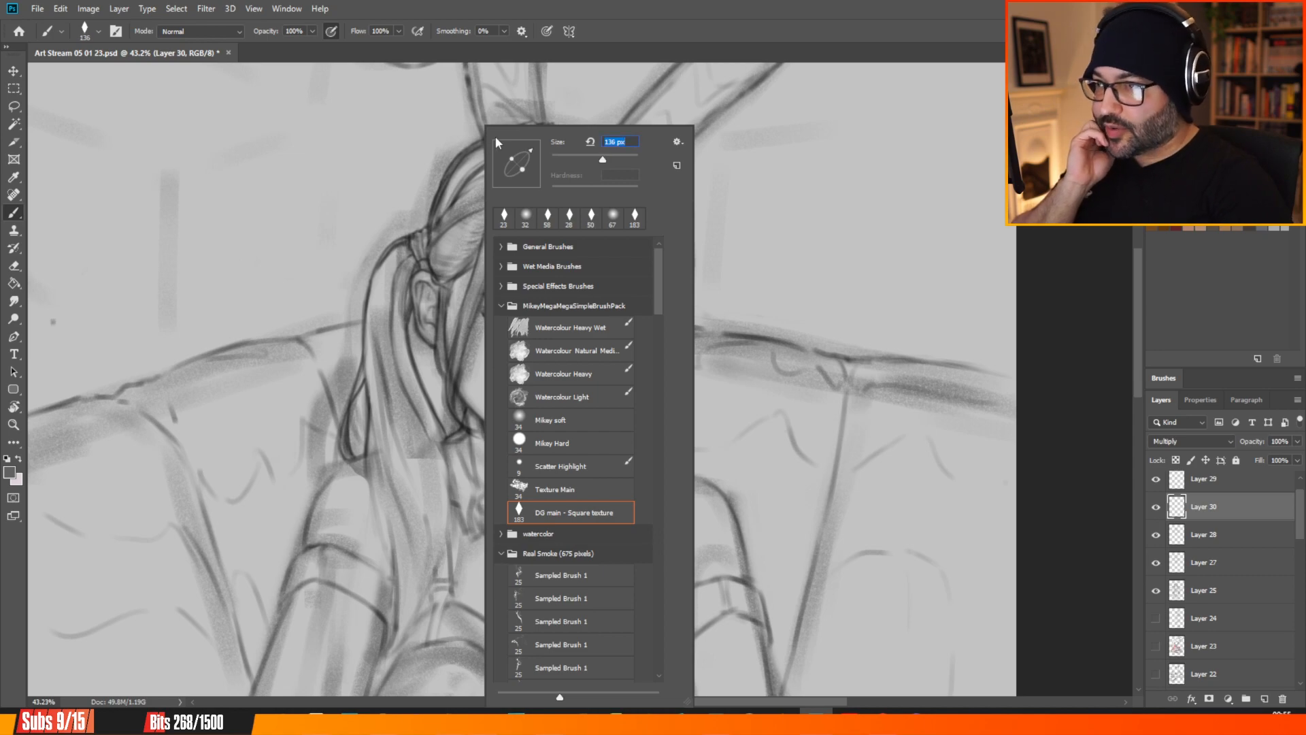
click(339, 324)
right_click(379, 400)
click(507, 155)
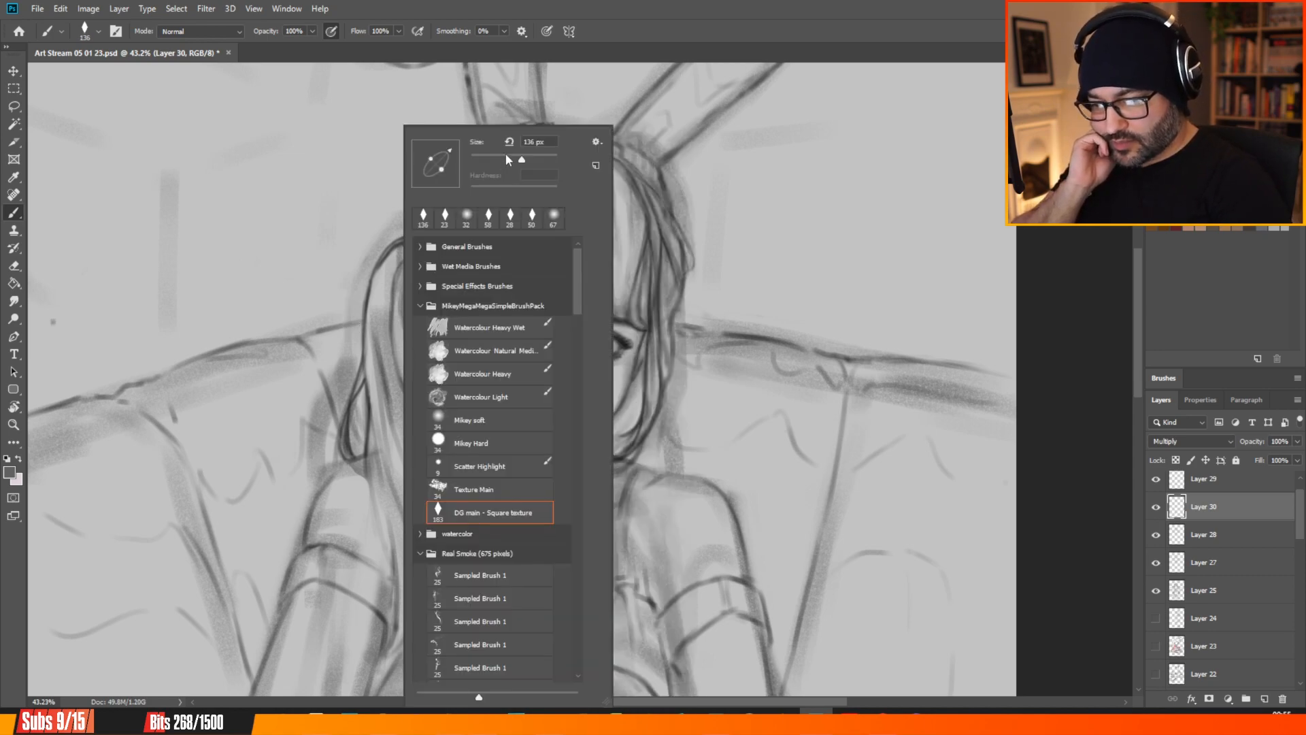
click(390, 333)
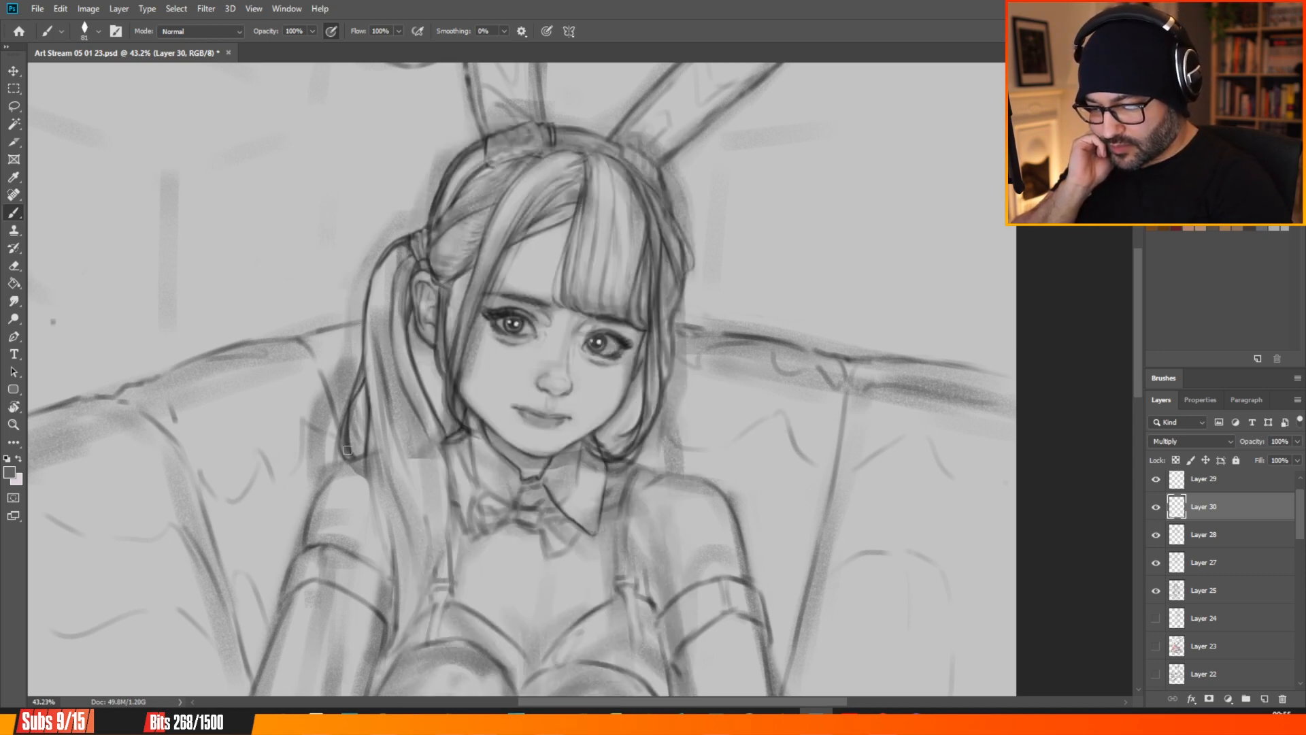
drag(373, 434, 392, 559)
drag(371, 468, 400, 624)
mouse_move(378, 513)
mouse_down()
mouse_move(382, 262)
mouse_move(400, 249)
mouse_move(410, 269)
mouse_move(395, 320)
mouse_up()
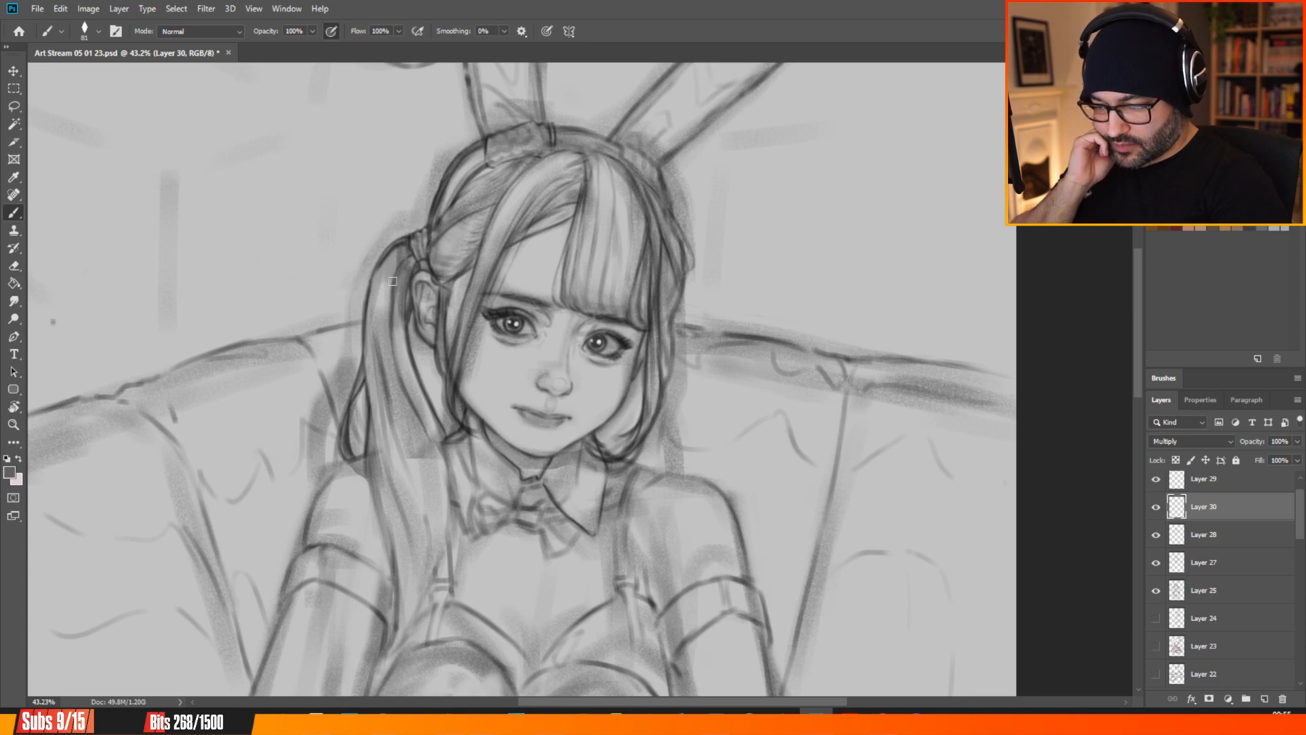
mouse_move(403, 276)
mouse_down()
mouse_move(406, 380)
mouse_move(404, 323)
mouse_move(423, 399)
mouse_up()
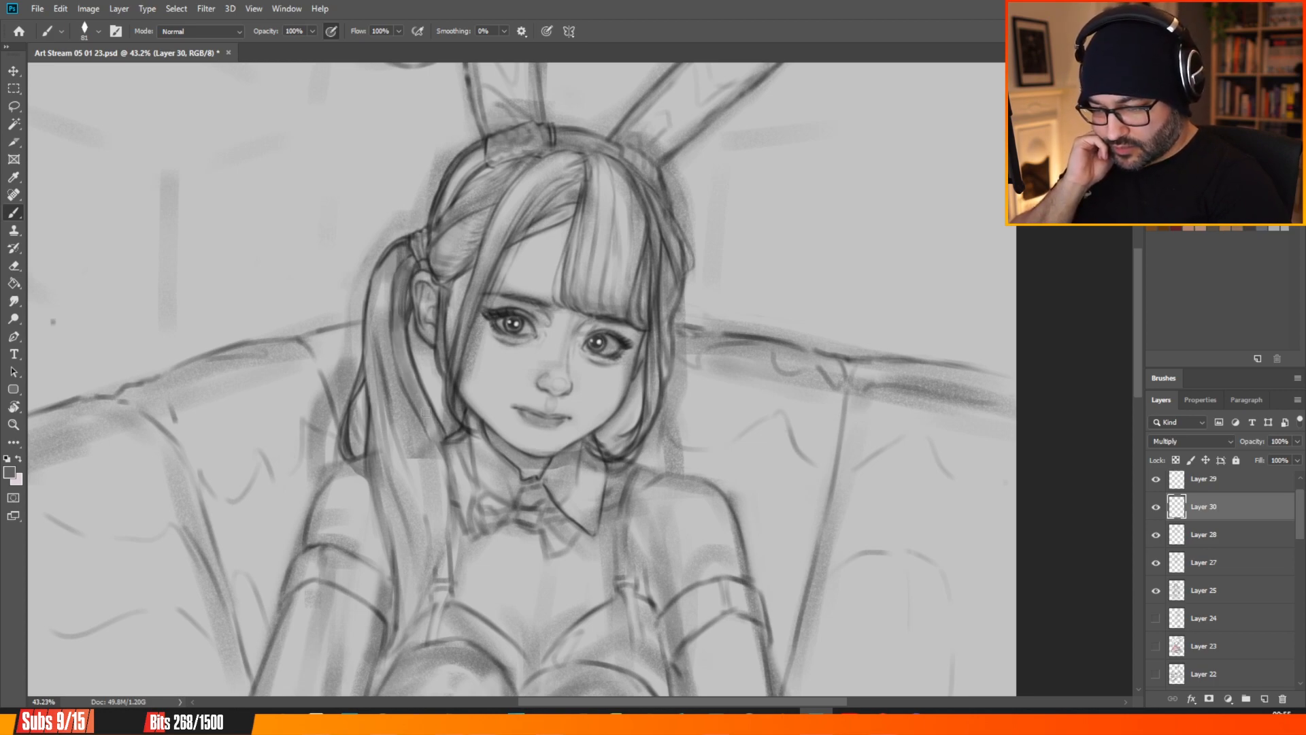
Deepen the ponytail's shading with long overlapping strokes from ear level down over the shoulder, keeping its upper outer edge lighter.
drag(406, 354, 429, 413)
mouse_move(402, 342)
mouse_down()
mouse_move(432, 428)
mouse_move(396, 501)
mouse_move(405, 542)
mouse_up()
drag(390, 416, 410, 521)
mouse_move(386, 417)
mouse_down()
mouse_move(419, 522)
mouse_move(410, 516)
mouse_up()
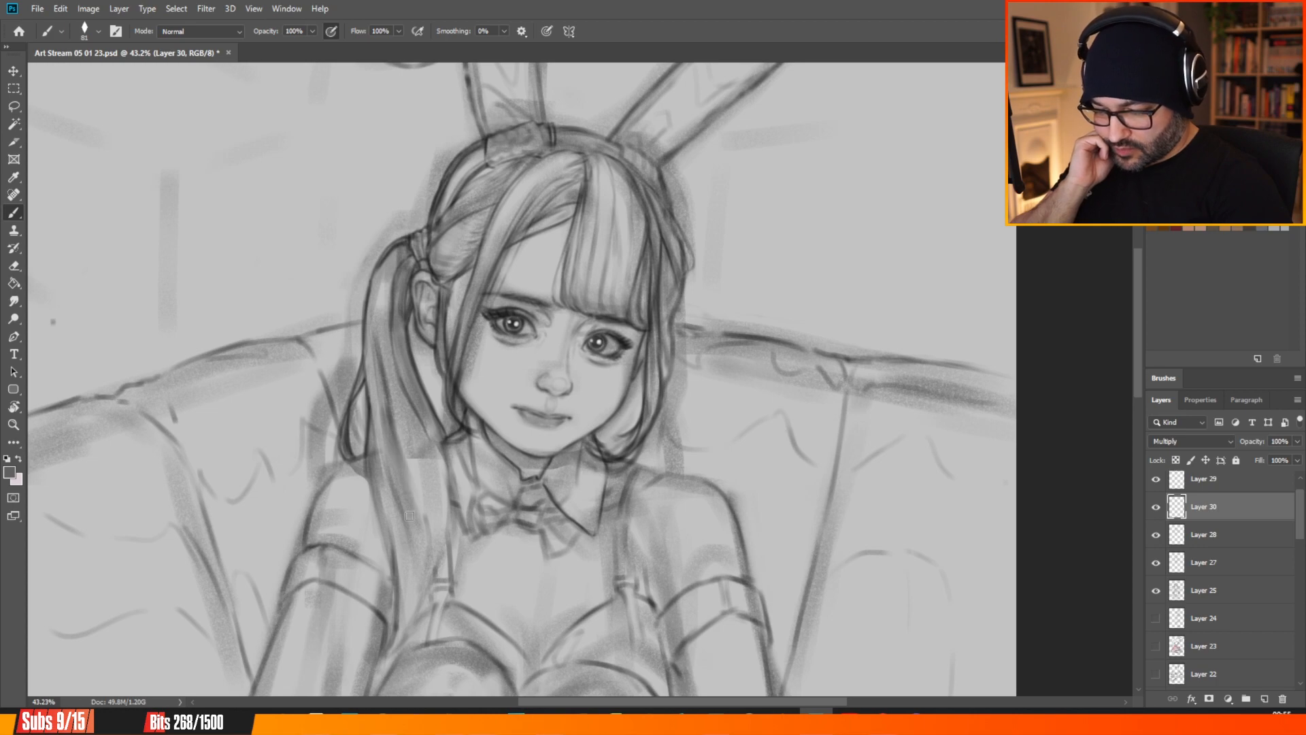
drag(387, 453, 408, 541)
mouse_move(384, 480)
mouse_down()
mouse_move(402, 568)
mouse_move(409, 534)
mouse_up()
mouse_move(401, 421)
mouse_down()
mouse_move(414, 508)
mouse_move(419, 464)
mouse_move(436, 450)
mouse_move(449, 460)
mouse_up()
mouse_move(364, 332)
mouse_down()
mouse_move(378, 389)
mouse_move(391, 356)
mouse_move(410, 386)
mouse_up()
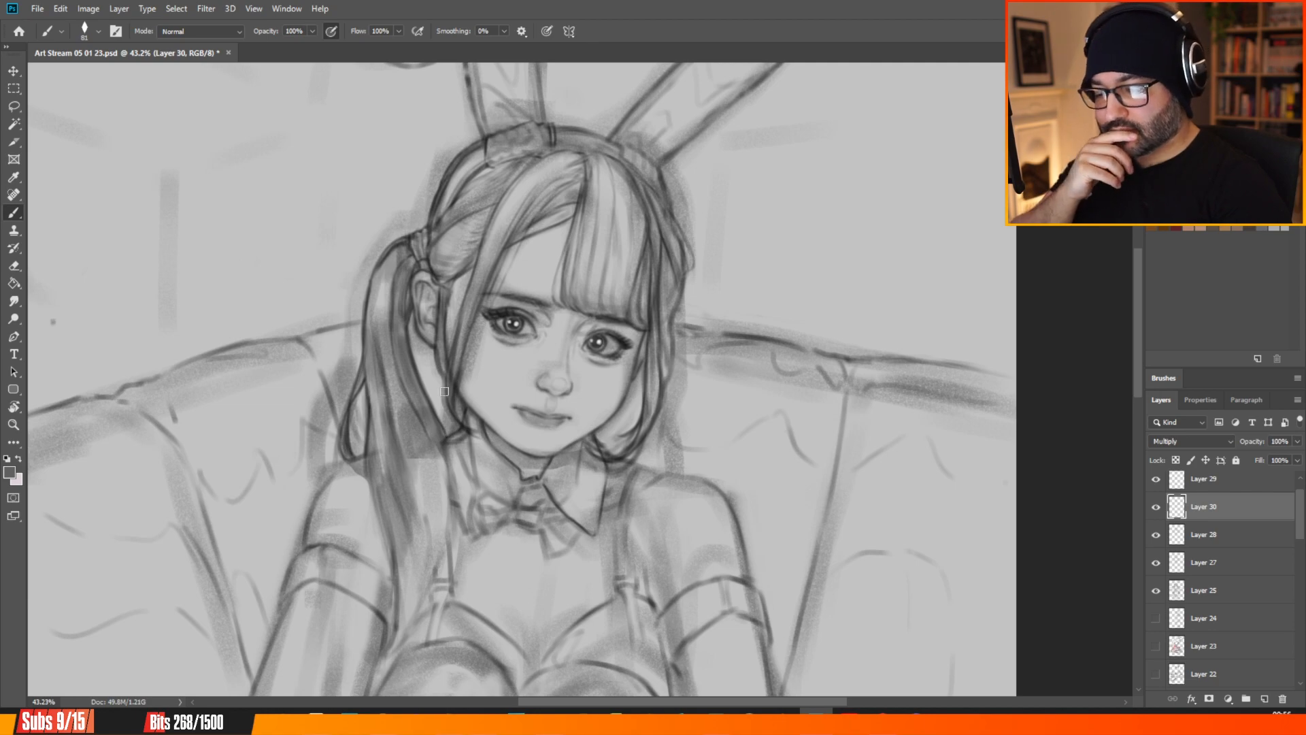
Shade the side lock beside the face, the pulled-back hair above the ear and the headband section under the folded bunny ear.
drag(474, 293, 460, 348)
mouse_move(511, 220)
mouse_down()
mouse_move(478, 299)
mouse_move(481, 260)
mouse_up()
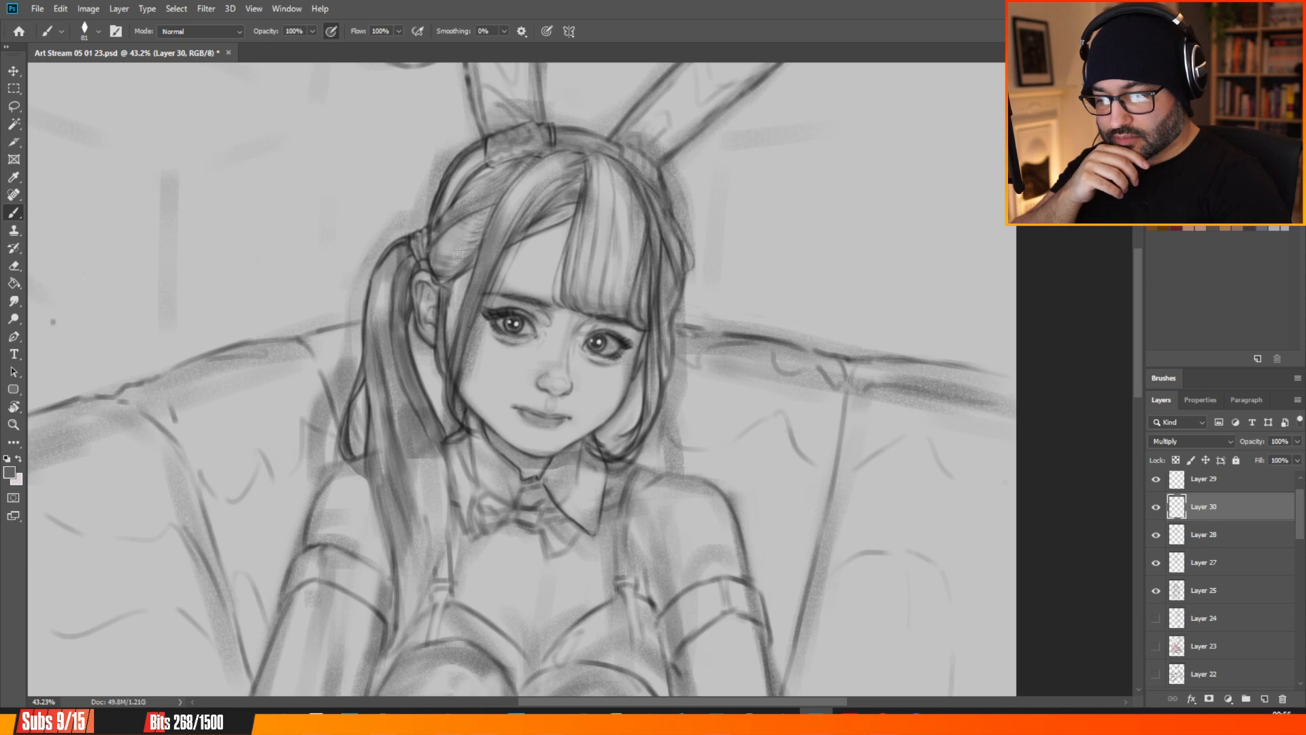
mouse_move(439, 239)
mouse_down()
mouse_move(440, 274)
mouse_move(462, 258)
mouse_move(438, 268)
mouse_up()
mouse_move(453, 234)
mouse_down()
mouse_move(449, 272)
mouse_move(452, 262)
mouse_move(420, 261)
mouse_up()
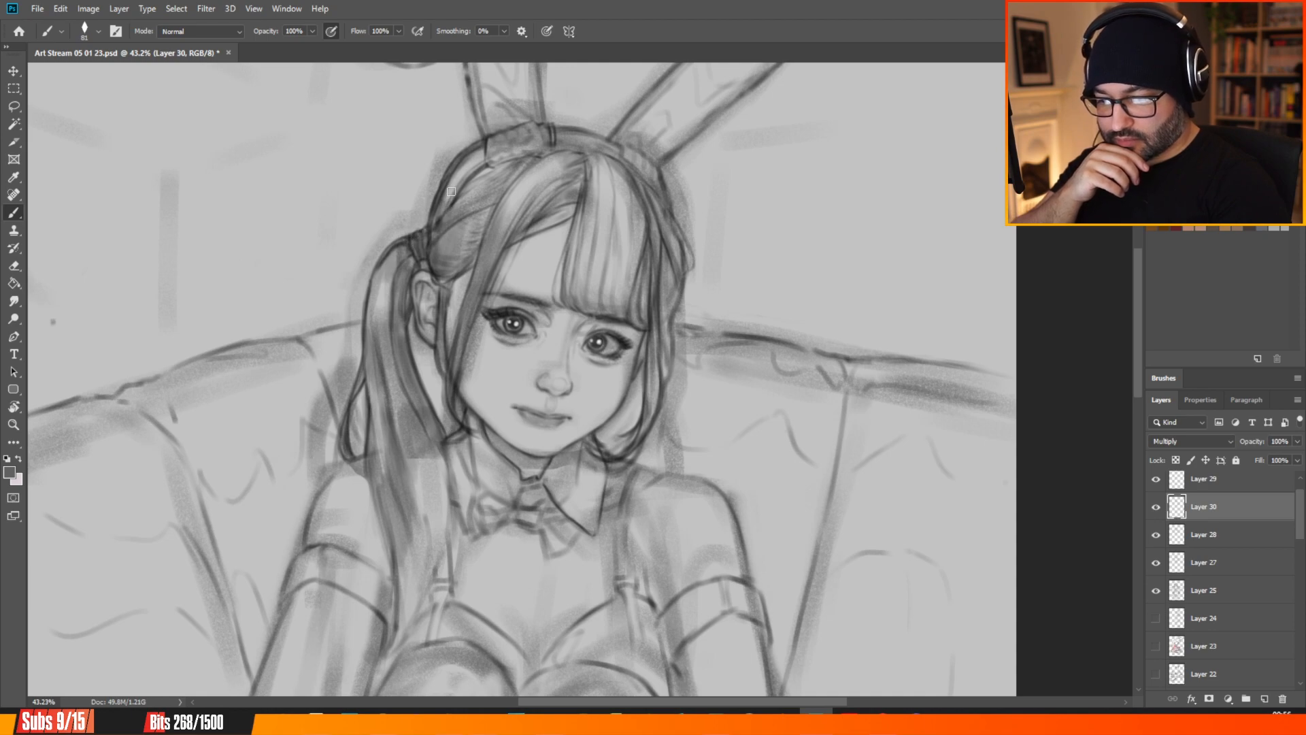
mouse_move(478, 158)
mouse_down()
mouse_move(448, 200)
mouse_move(481, 152)
mouse_move(474, 164)
mouse_move(492, 163)
mouse_move(541, 132)
mouse_up()
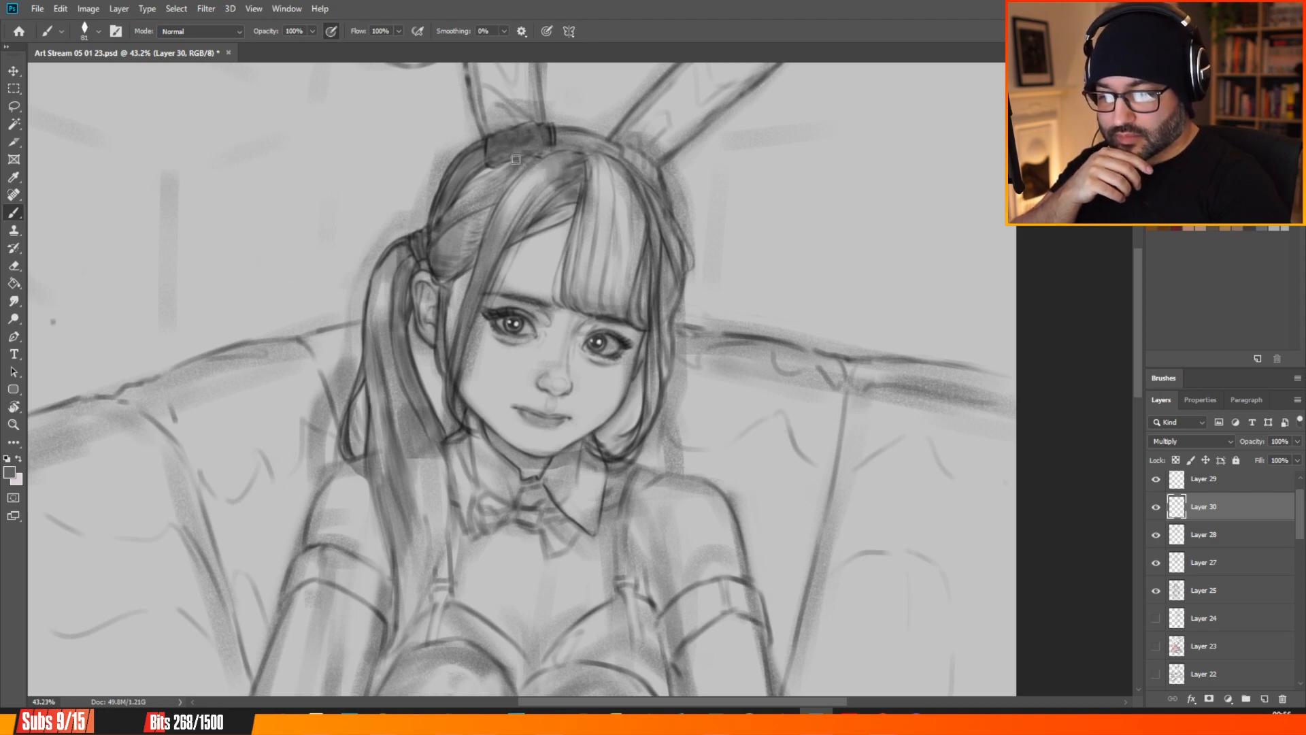
Shade the straight bangs with strokes following the strands, leaving a lighter highlight near the parting at the crown.
drag(587, 195, 570, 265)
mouse_move(592, 193)
mouse_down()
mouse_move(584, 291)
mouse_move(602, 180)
mouse_move(595, 278)
mouse_move(610, 187)
mouse_move(608, 292)
mouse_move(625, 204)
mouse_move(616, 286)
mouse_up()
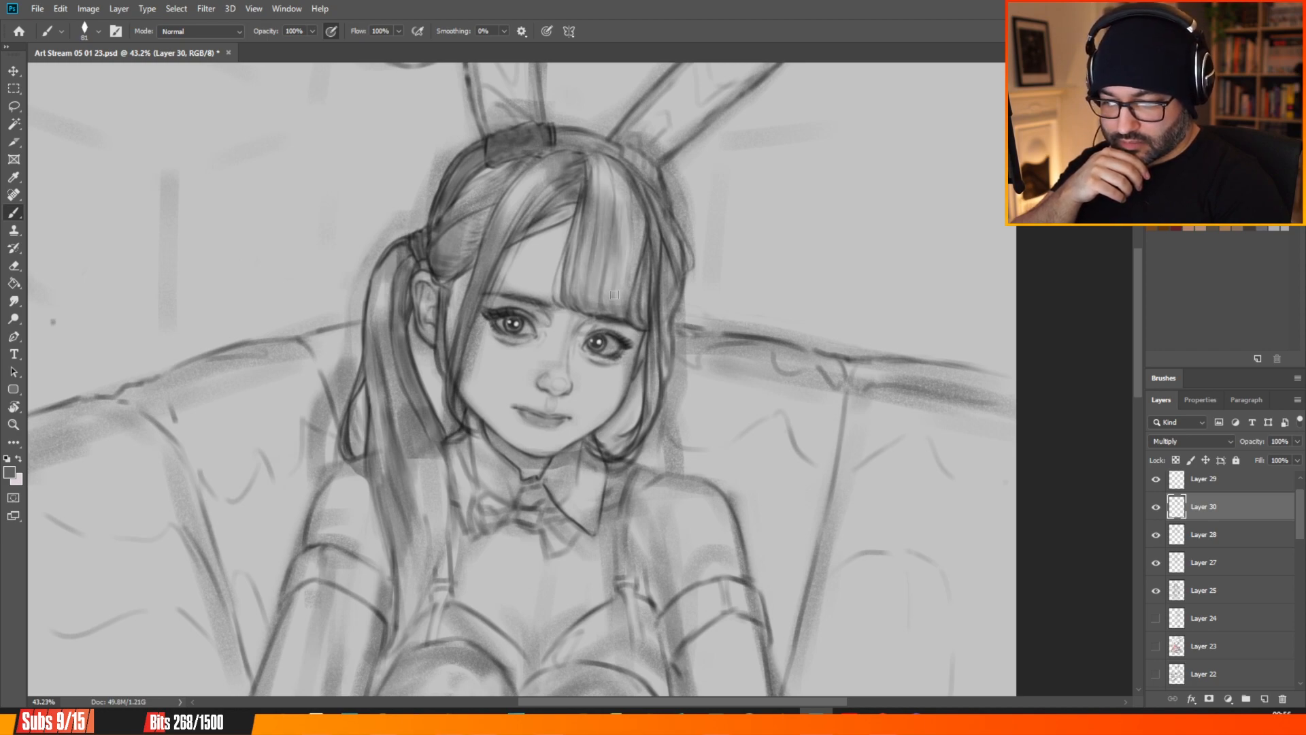
drag(629, 204, 628, 291)
drag(639, 231, 633, 270)
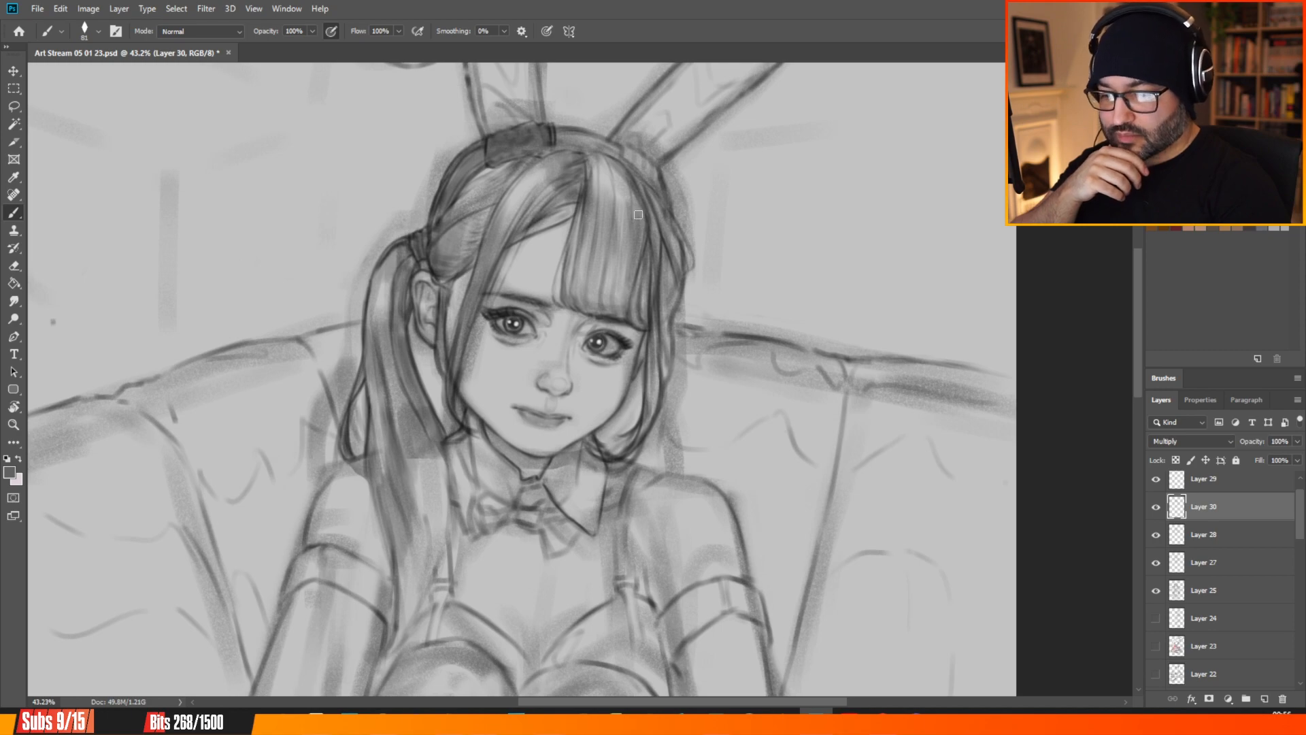
mouse_move(632, 205)
mouse_down()
mouse_move(622, 278)
mouse_move(607, 270)
mouse_up()
mouse_move(610, 222)
mouse_down()
mouse_move(600, 291)
mouse_move(599, 275)
mouse_up()
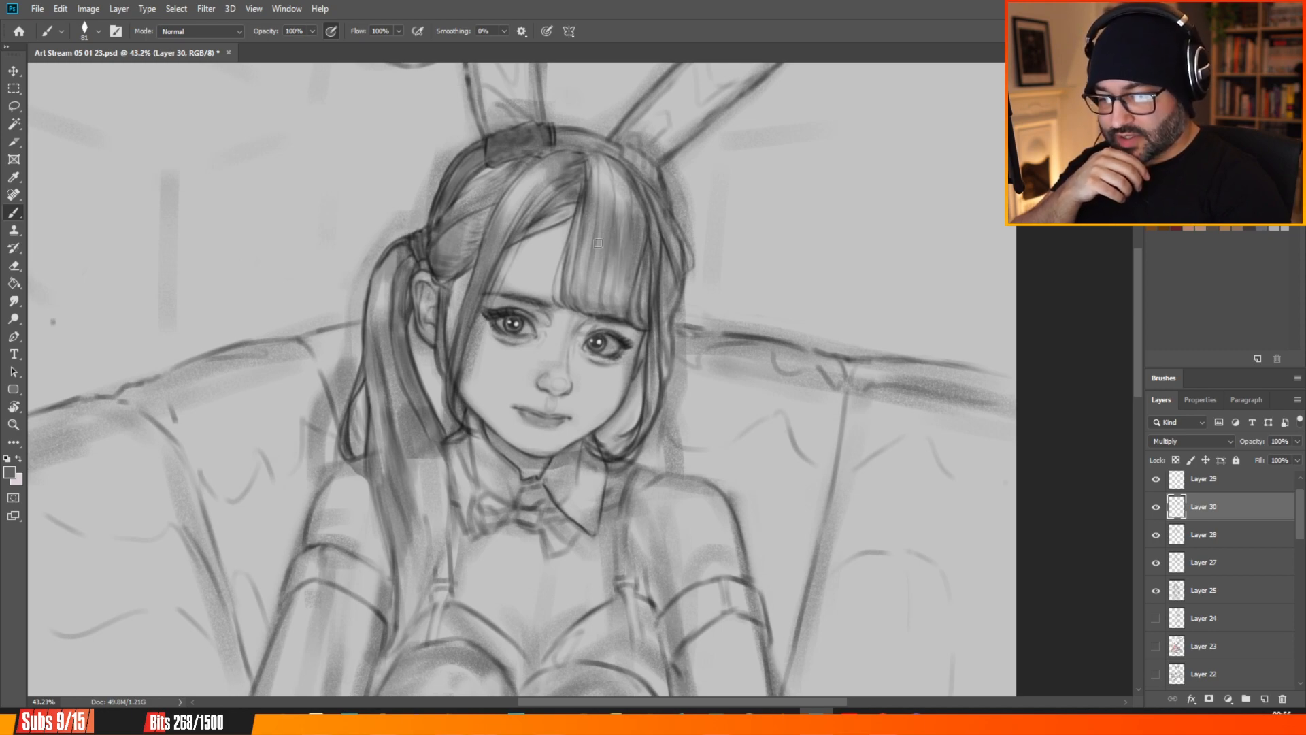
drag(598, 197, 586, 255)
mouse_move(592, 226)
mouse_down()
mouse_move(582, 286)
mouse_move(592, 200)
mouse_move(610, 227)
mouse_move(613, 279)
mouse_up()
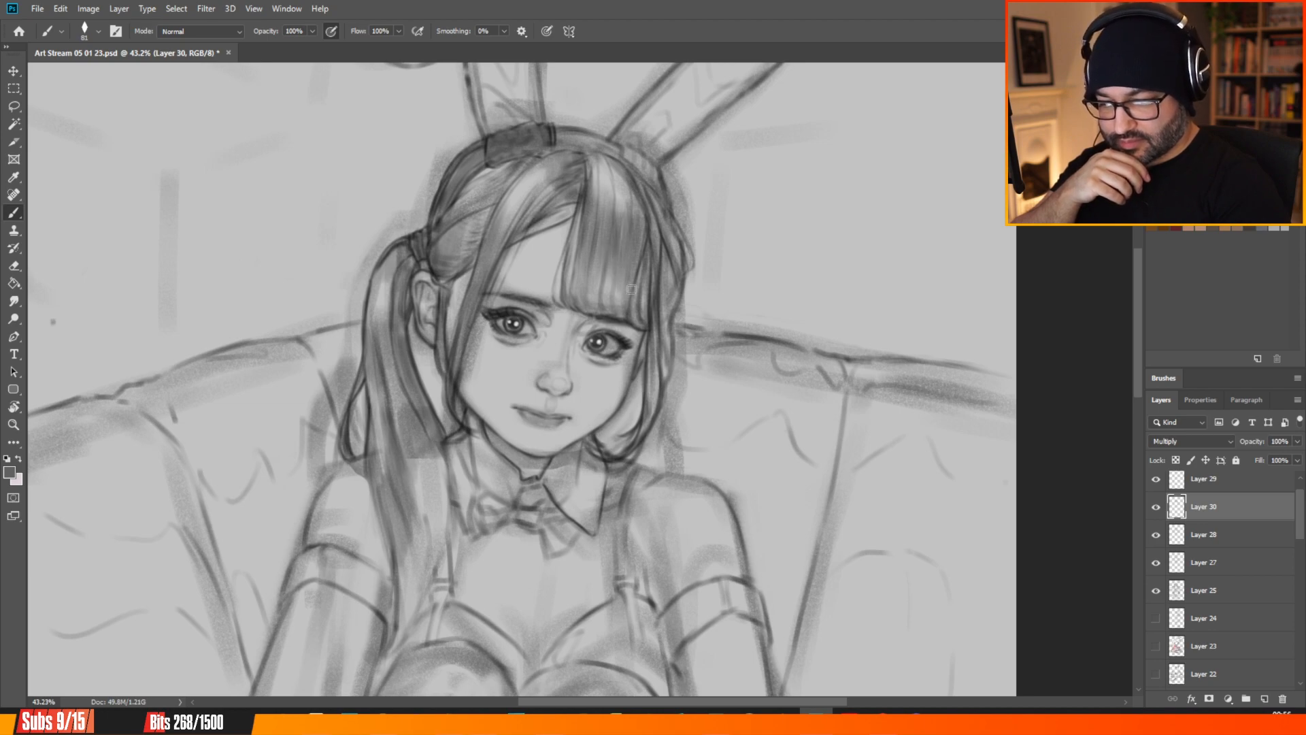
drag(638, 195, 631, 218)
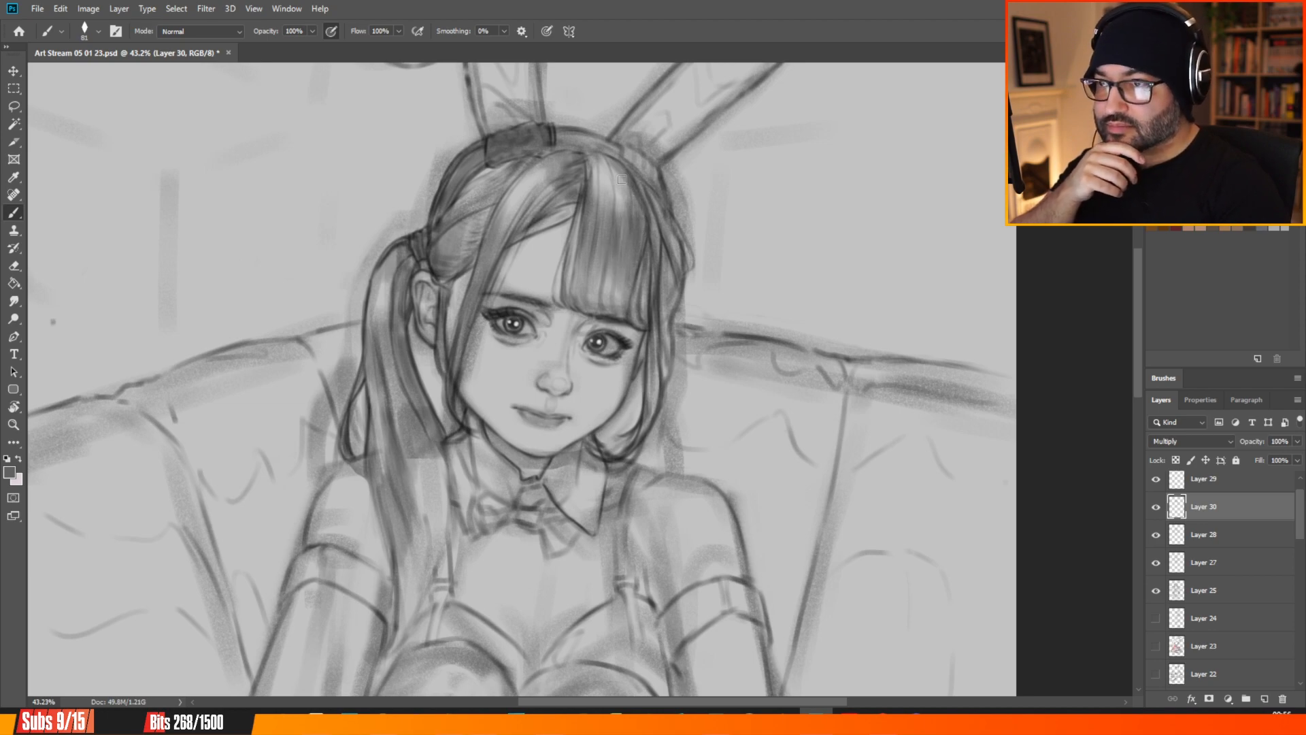
mouse_move(595, 174)
mouse_down()
mouse_move(599, 232)
mouse_move(606, 181)
mouse_move(622, 239)
mouse_up()
mouse_move(619, 192)
mouse_down()
mouse_move(629, 239)
mouse_move(640, 211)
mouse_up()
drag(636, 187, 642, 222)
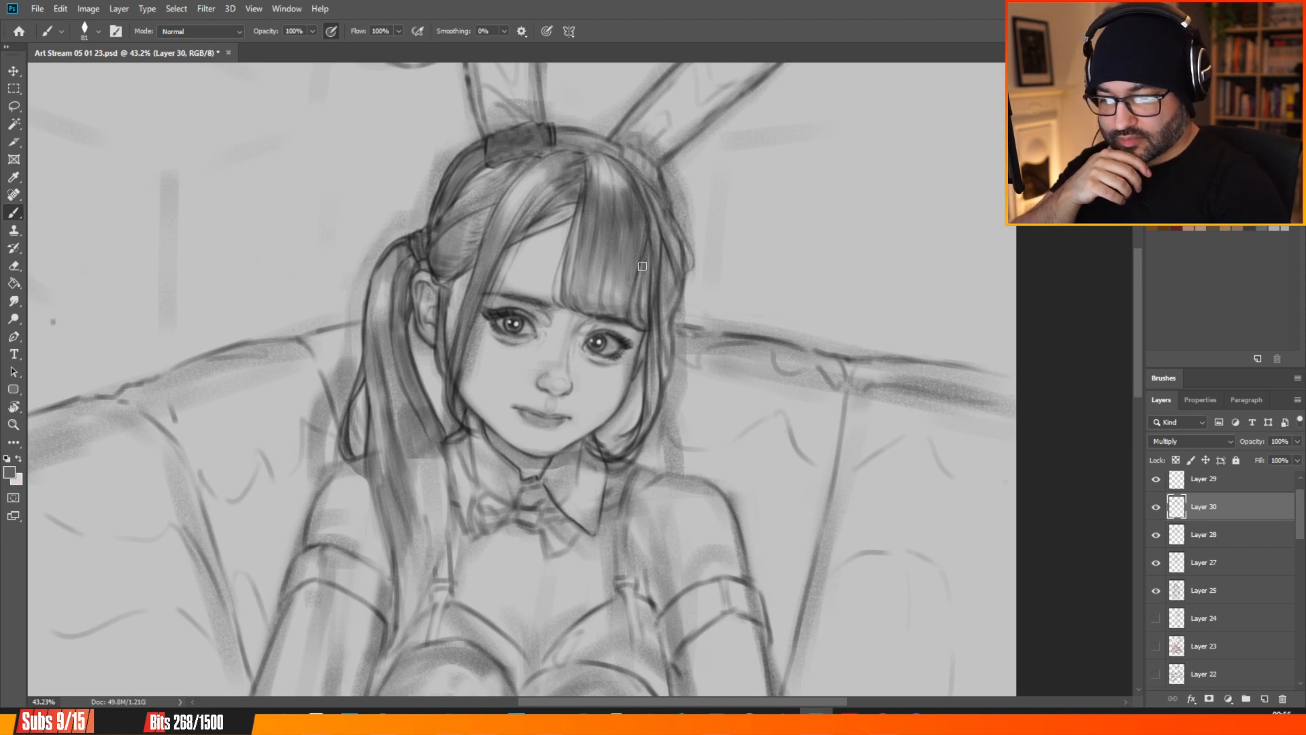
Shade the long lock beside the bangs, from the temple down along the cheek to its curled tip near the jaw.
drag(649, 263, 651, 311)
mouse_move(654, 404)
mouse_down()
mouse_move(644, 436)
mouse_move(653, 342)
mouse_up()
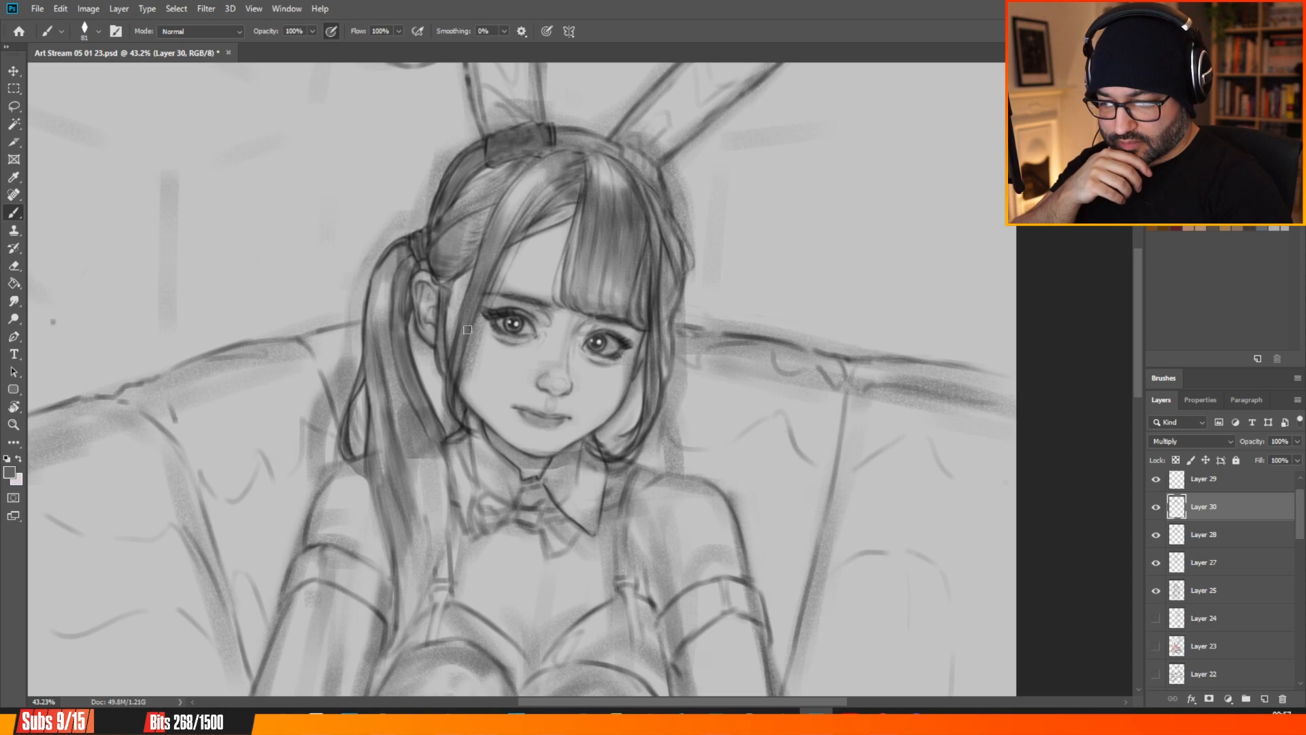
mouse_move(668, 259)
mouse_down()
mouse_move(664, 315)
mouse_move(671, 239)
mouse_move(659, 349)
mouse_up()
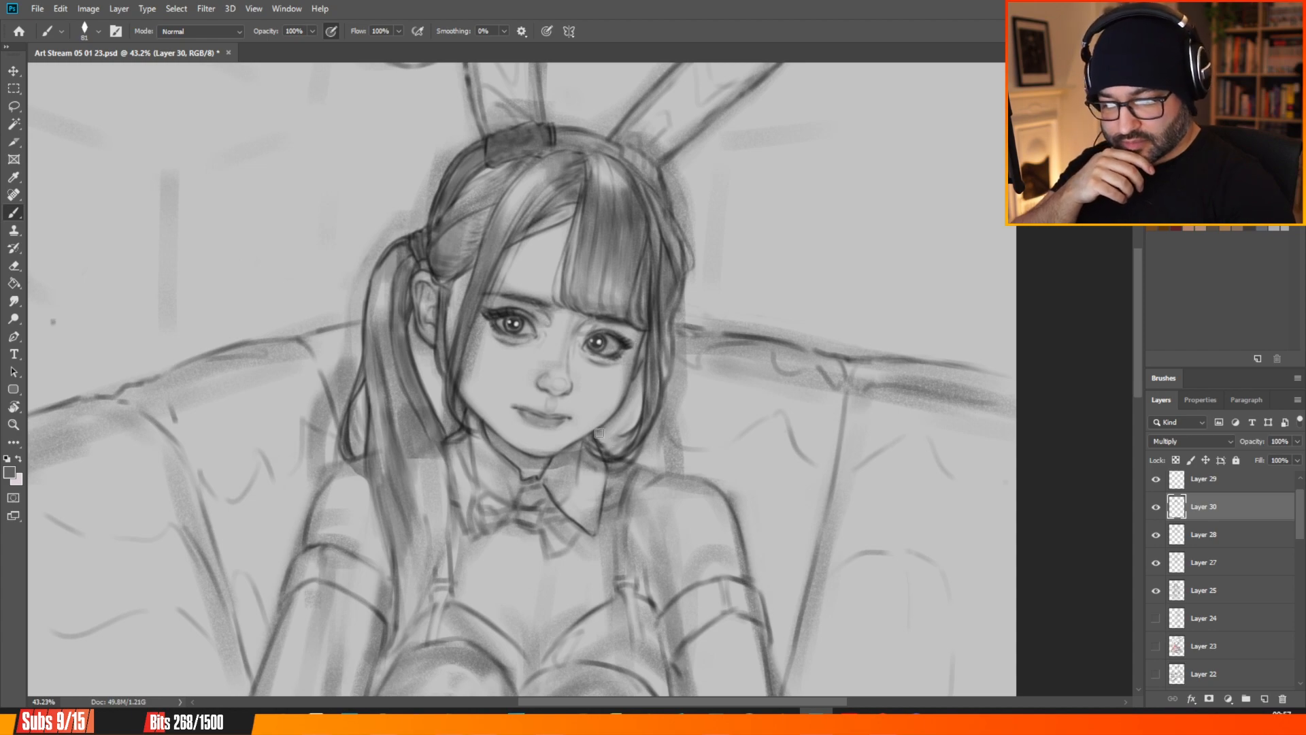
mouse_move(600, 434)
mouse_down()
mouse_move(630, 414)
mouse_move(639, 375)
mouse_move(643, 388)
mouse_up()
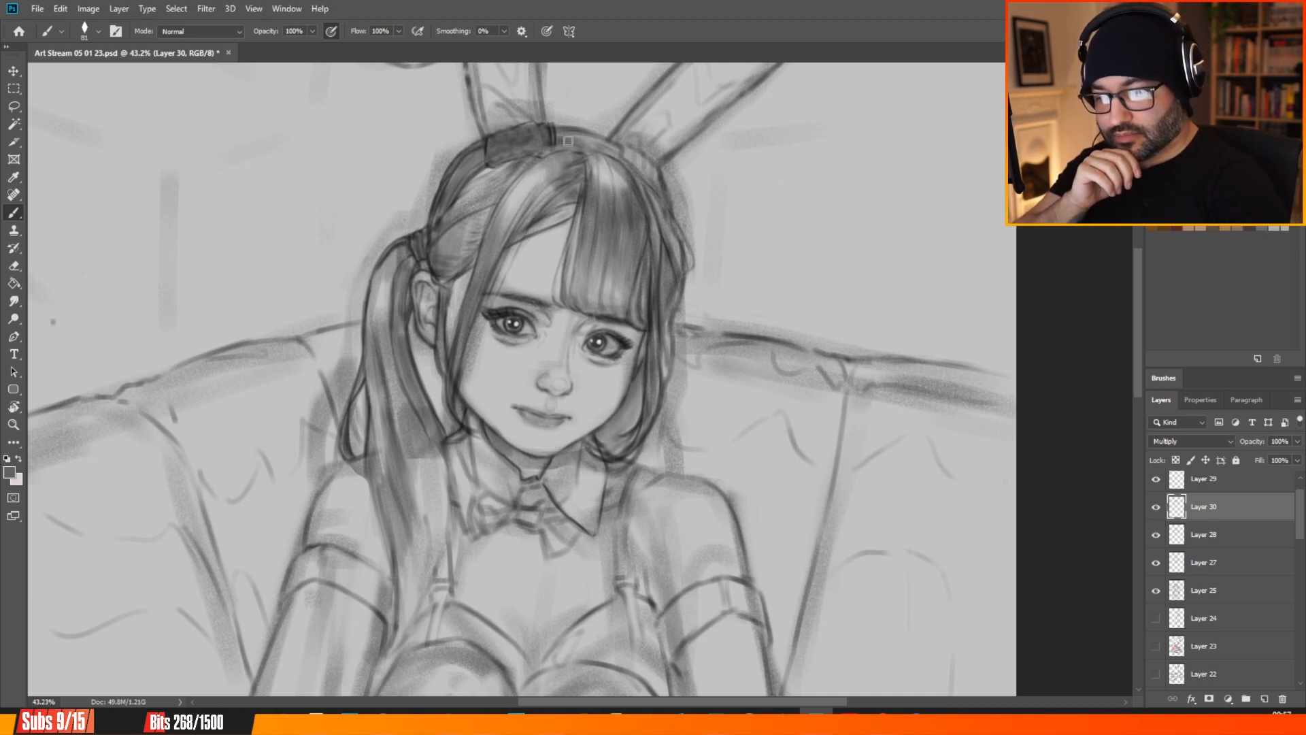
Darken the rest of the headband across the crown and fill the bow tie with dark grey tone.
mouse_move(615, 153)
mouse_down()
mouse_move(653, 172)
mouse_move(659, 194)
mouse_up()
mouse_move(489, 498)
mouse_down()
mouse_move(476, 535)
mouse_move(485, 502)
mouse_move(477, 526)
mouse_move(504, 507)
mouse_move(504, 520)
mouse_move(517, 516)
mouse_move(479, 487)
mouse_move(472, 537)
mouse_move(534, 515)
mouse_move(552, 555)
mouse_move(578, 529)
mouse_move(549, 515)
mouse_move(545, 543)
mouse_move(575, 520)
mouse_up()
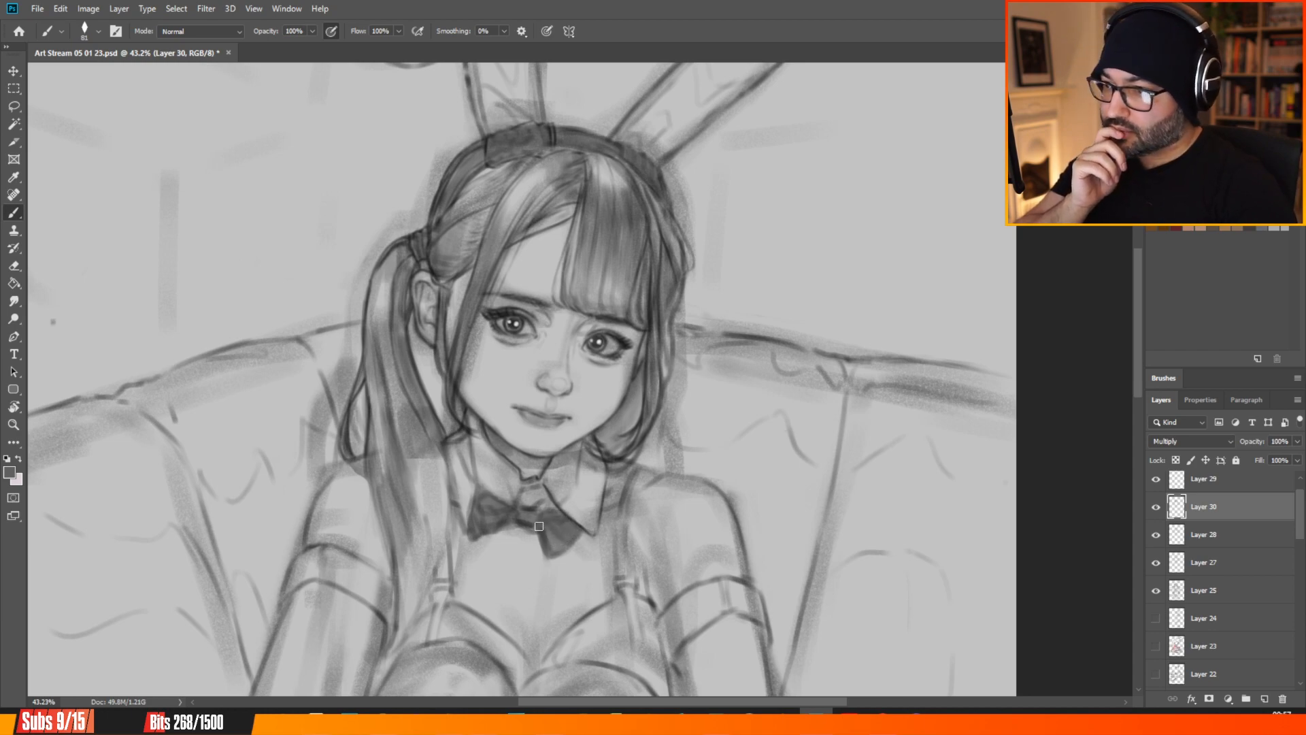
mouse_move(435, 443)
mouse_down()
mouse_move(431, 574)
mouse_move(444, 466)
mouse_move(434, 562)
mouse_move(428, 521)
mouse_move(405, 620)
mouse_move(402, 547)
mouse_move(414, 556)
mouse_move(424, 544)
mouse_move(441, 449)
mouse_up()
scroll(416, 404, down, 3)
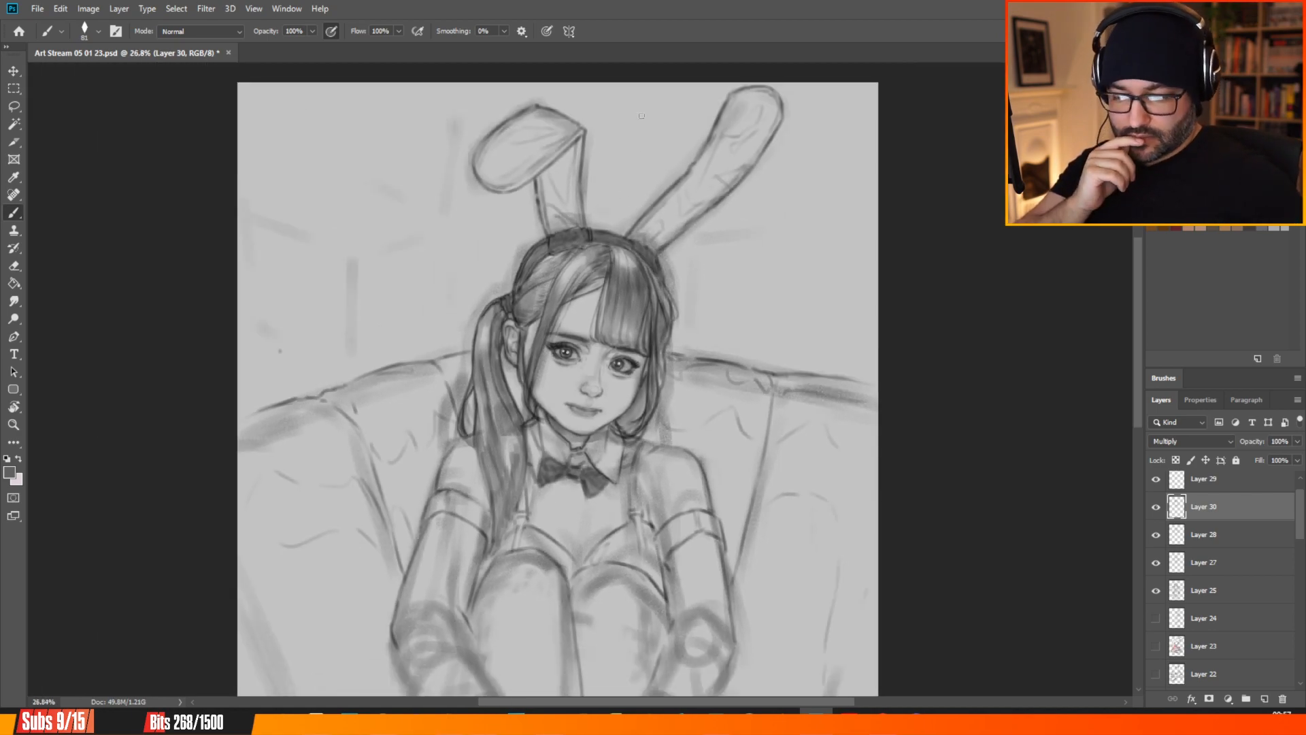
scroll(564, 511, up, 1)
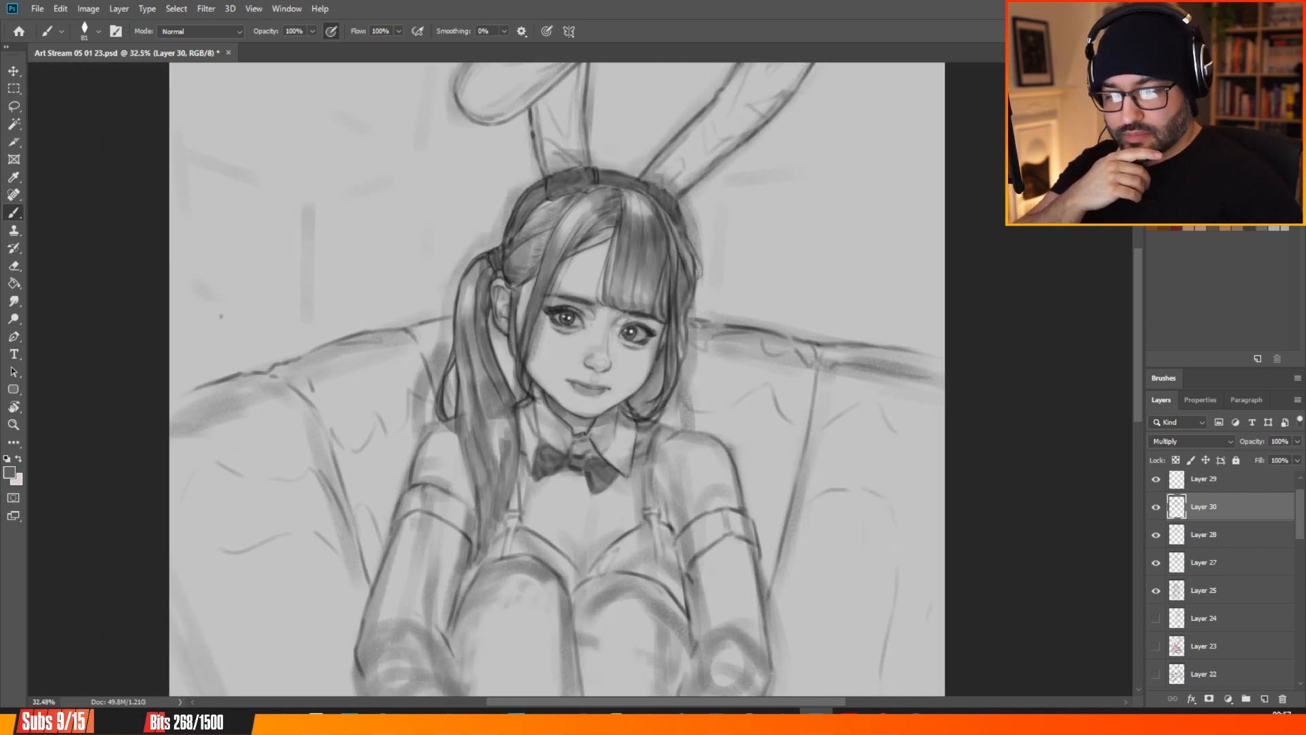
drag(1138, 271, 1141, 245)
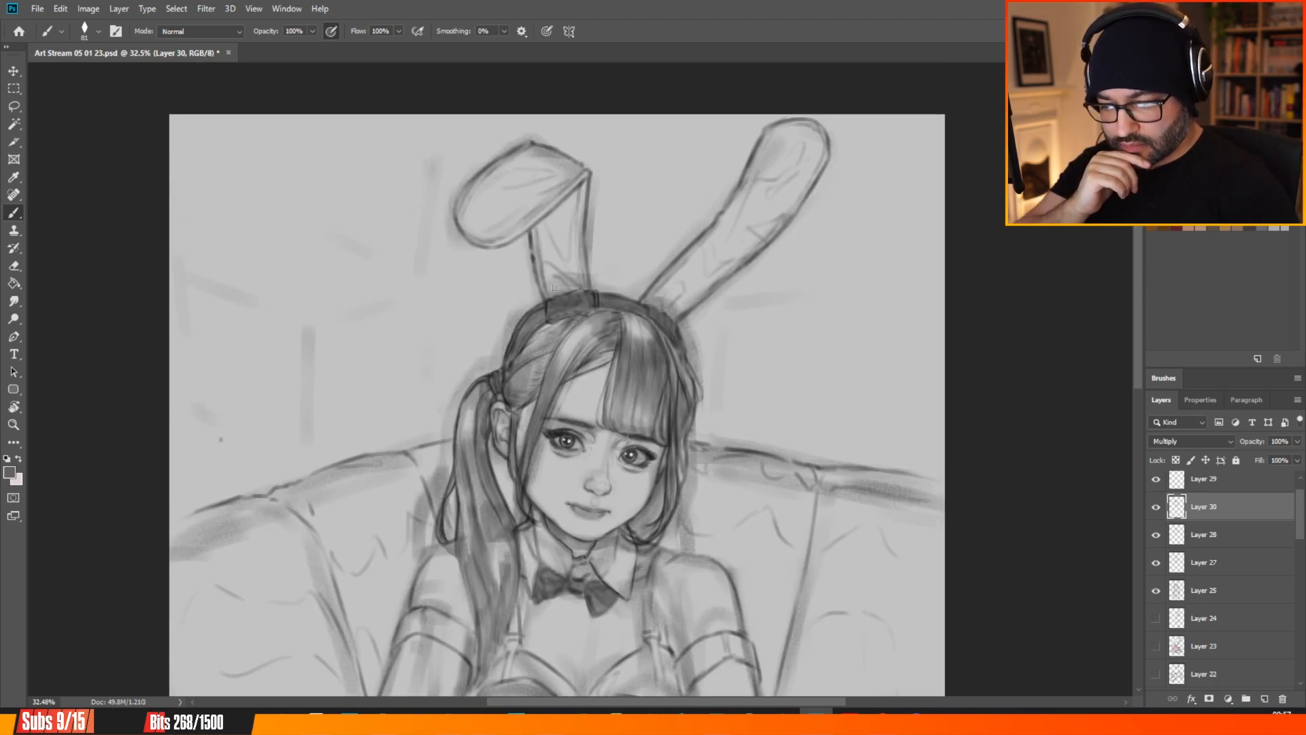
scroll(603, 362, down, 4)
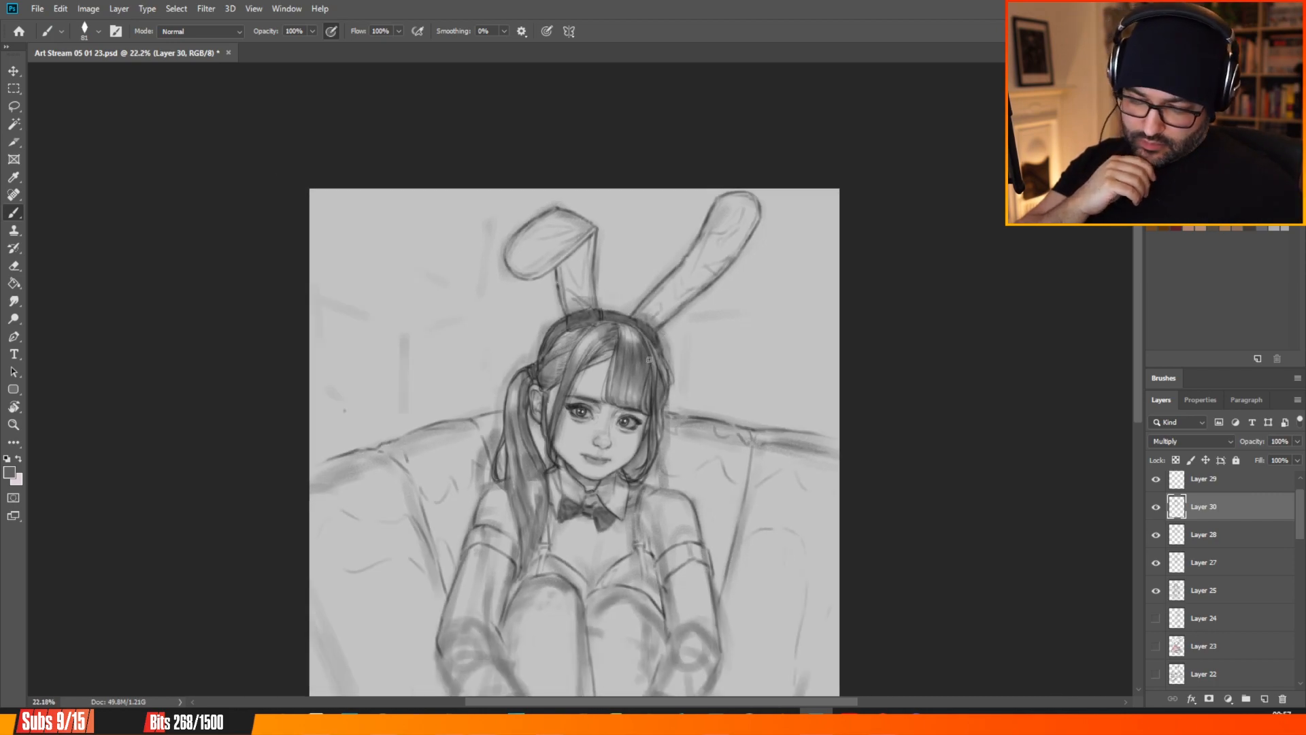
scroll(668, 542, up, 9)
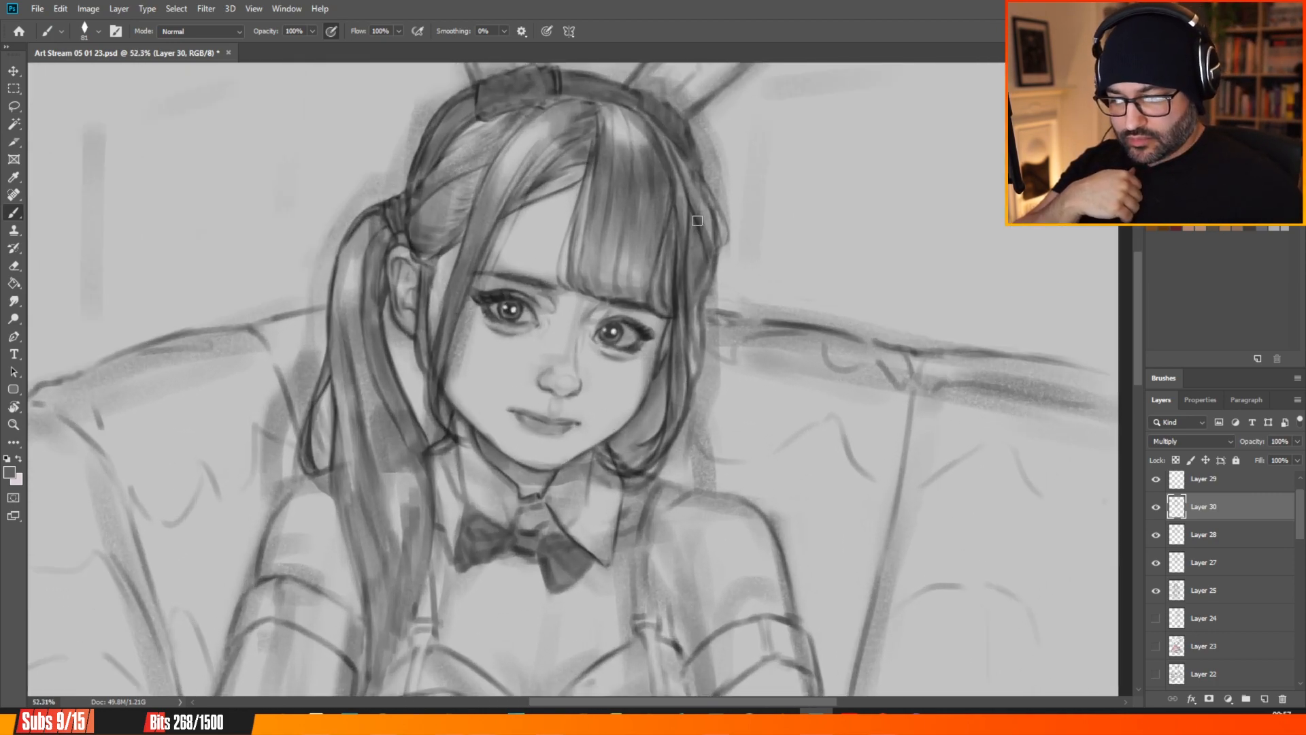